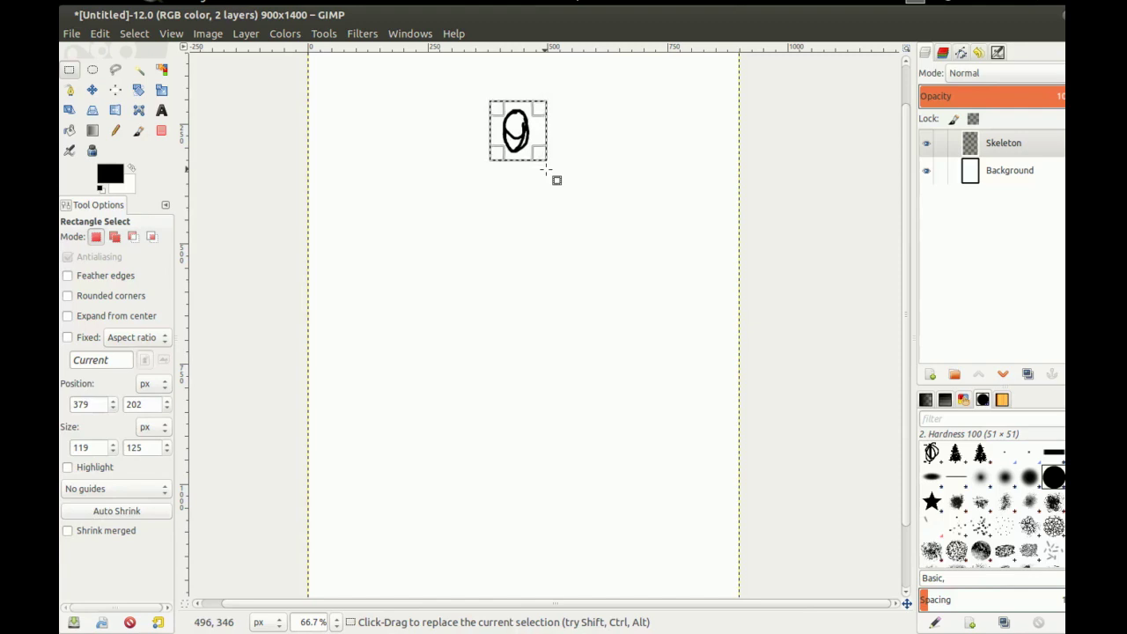
Copy the selected head sketch, paste it as a new layer and move the copy directly beneath the original head
{"action": "key", "text": "ctrl+c"}
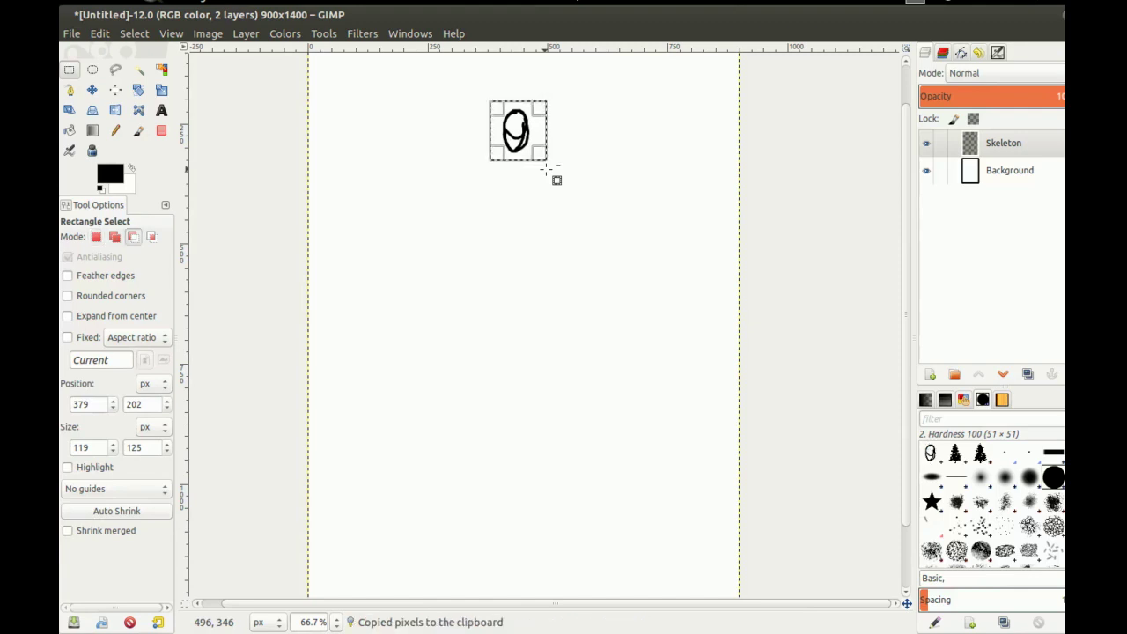
{"action": "key", "text": "ctrl+v"}
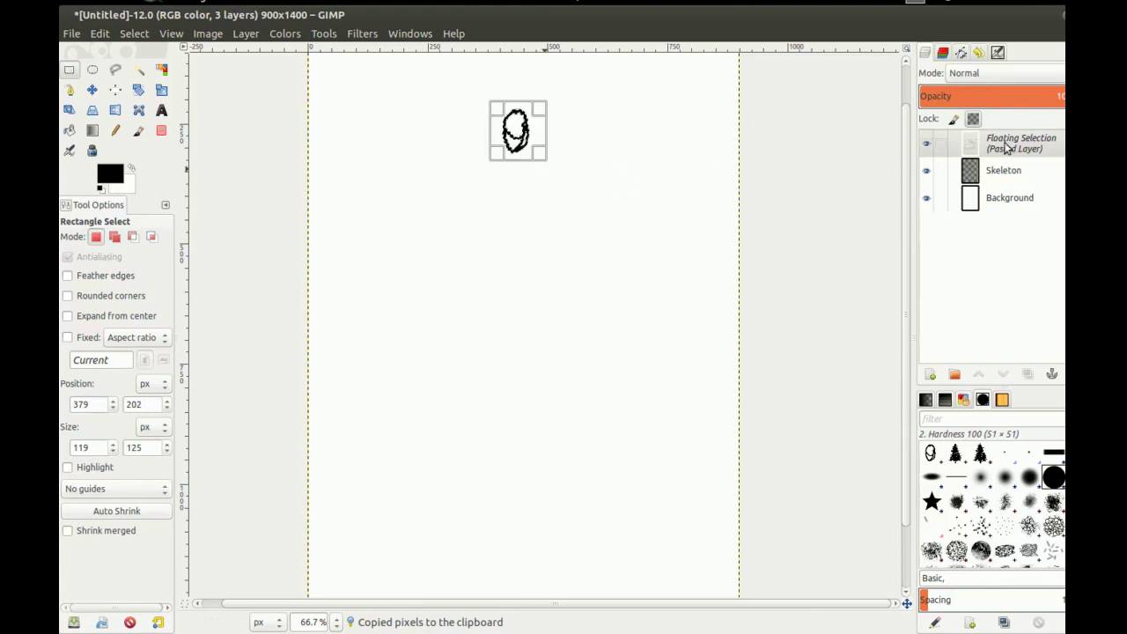
{"action": "right_click", "coordinate": [1006, 147]}
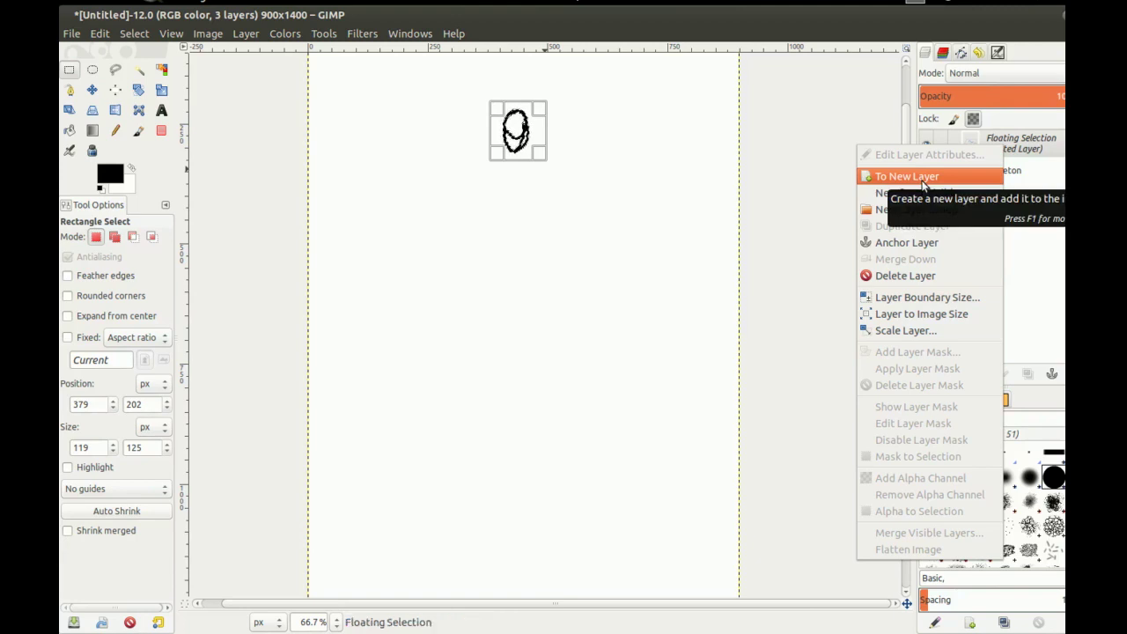
{"action": "left_click", "coordinate": [923, 180]}
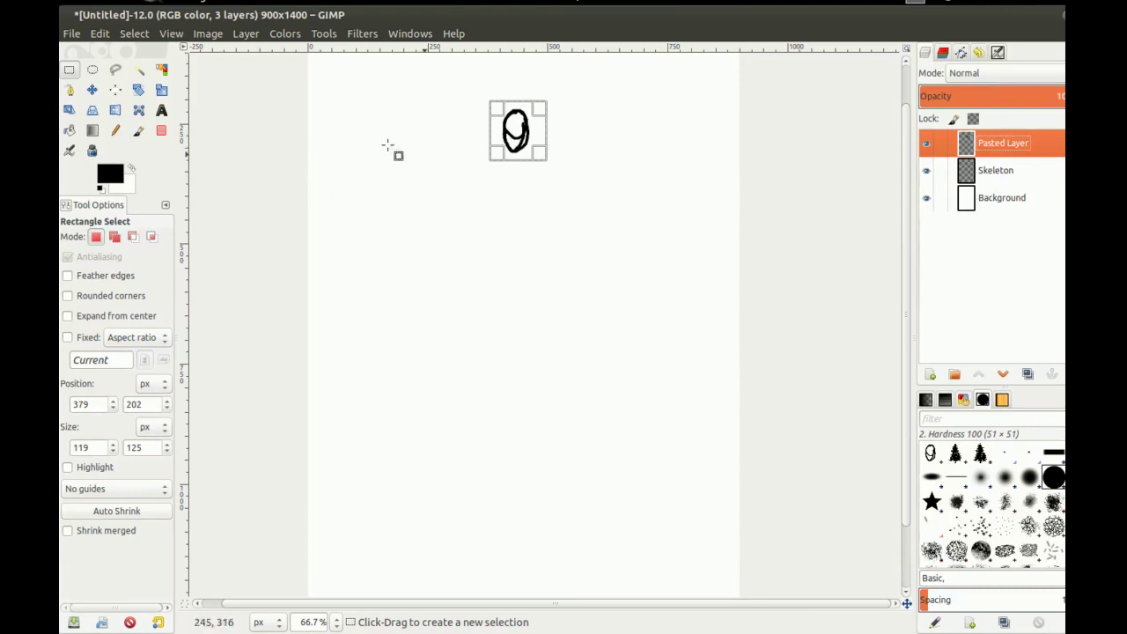
{"action": "left_click", "coordinate": [92, 90]}
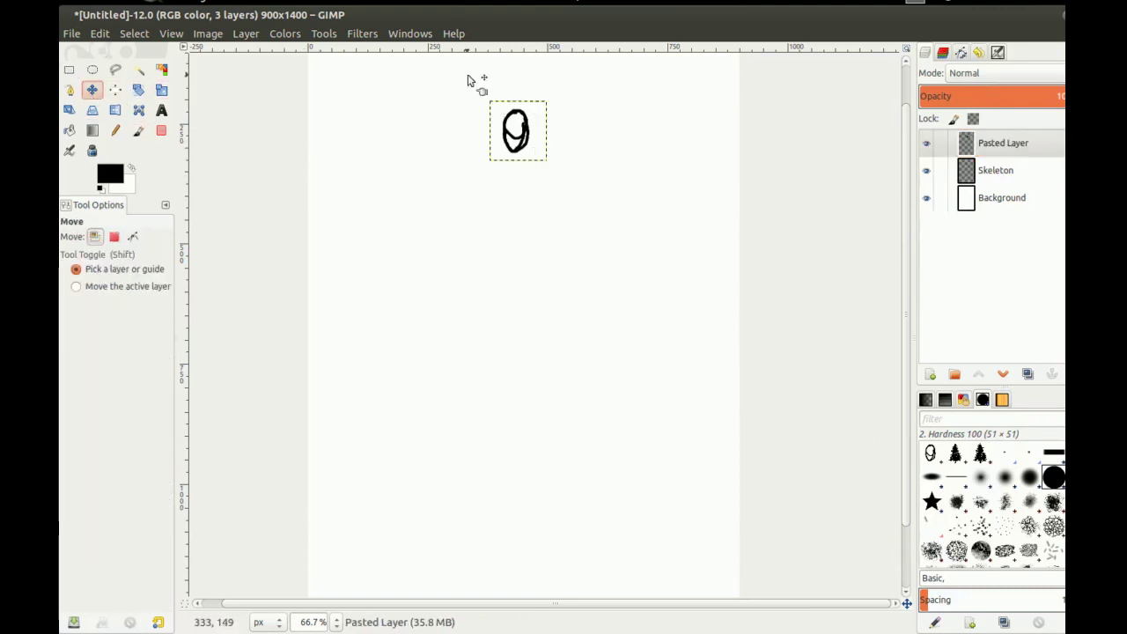
{"action": "left_click_drag", "start_coordinate": [525, 134], "coordinate": [529, 182]}
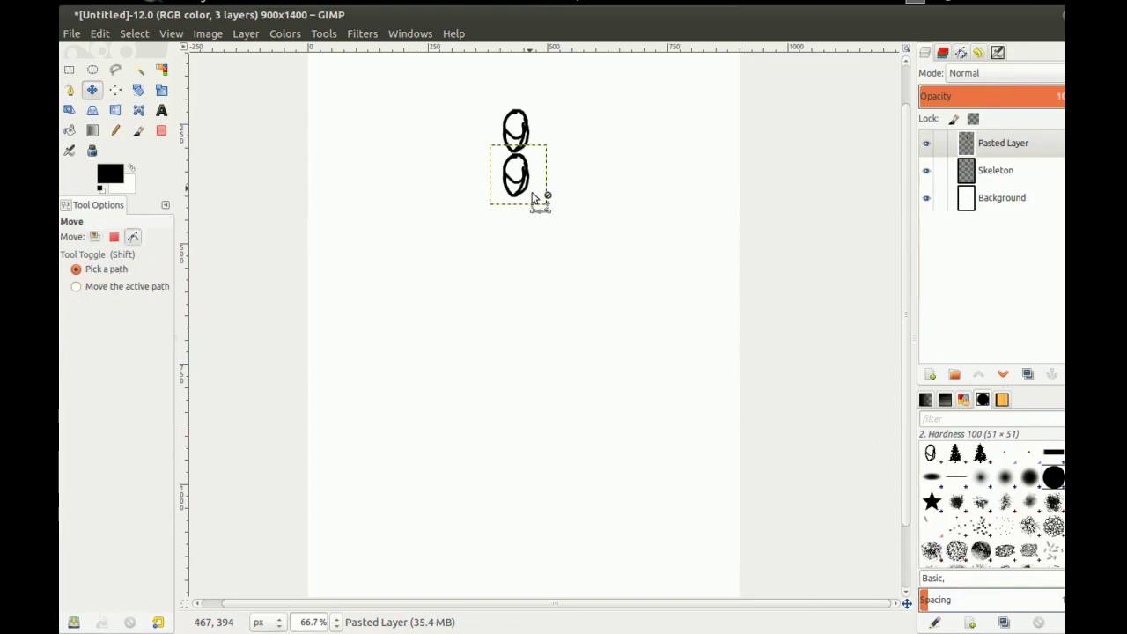
Paste two more copies of the head as new layers and stack them beneath the others to form a column of four heads
{"action": "key", "text": "ctrl+v"}
{"action": "right_click", "coordinate": [983, 151]}
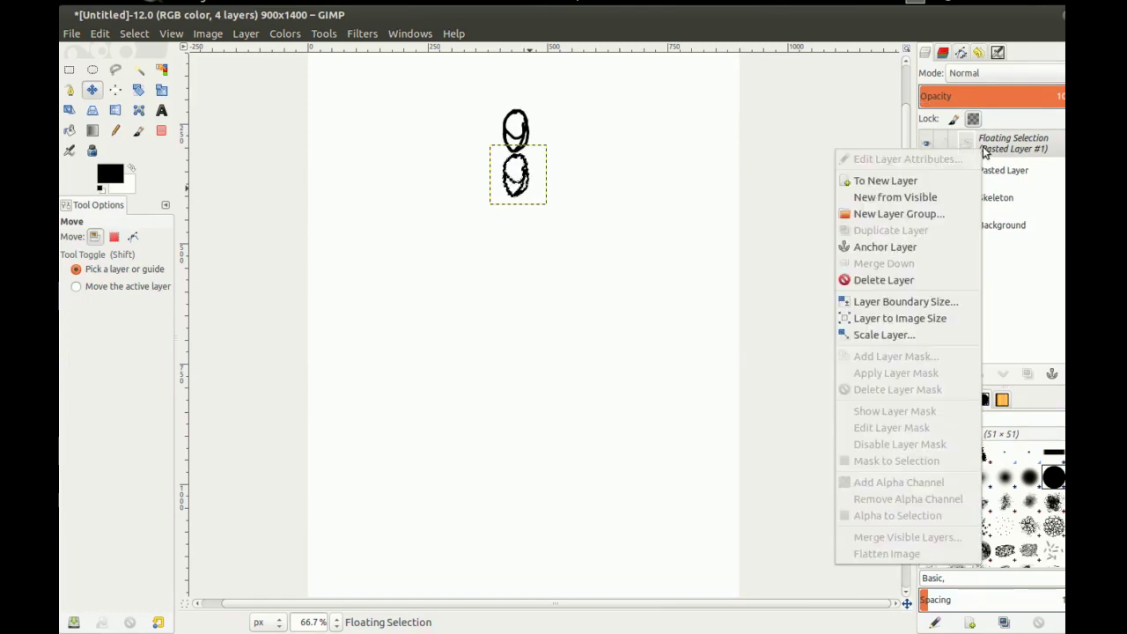
{"action": "left_click", "coordinate": [934, 177]}
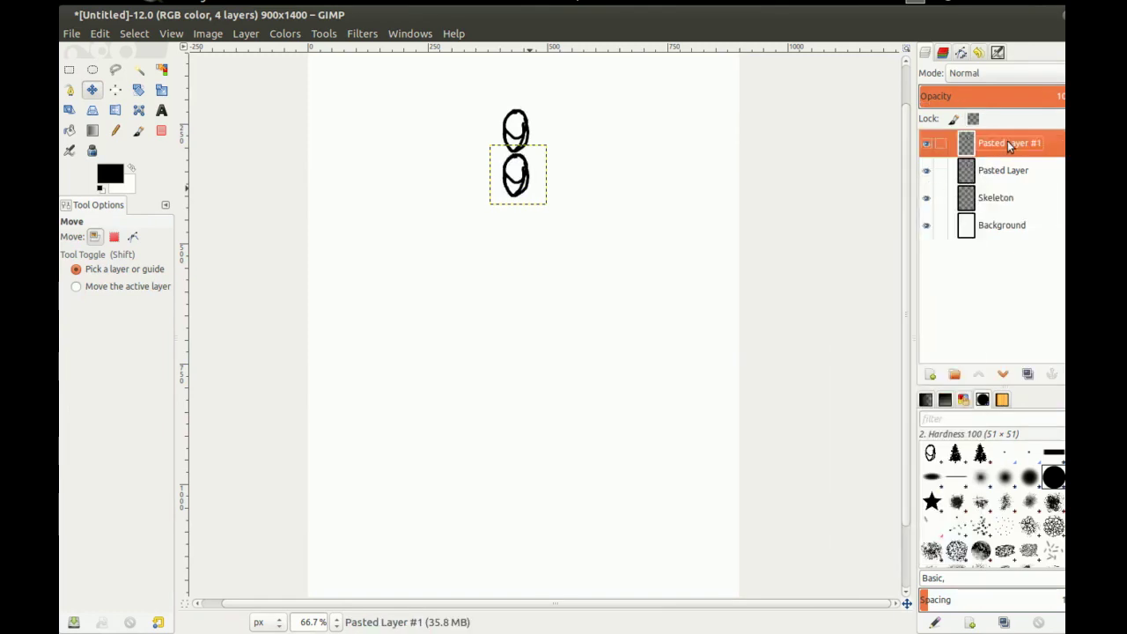
{"action": "key", "text": "ctrl+v"}
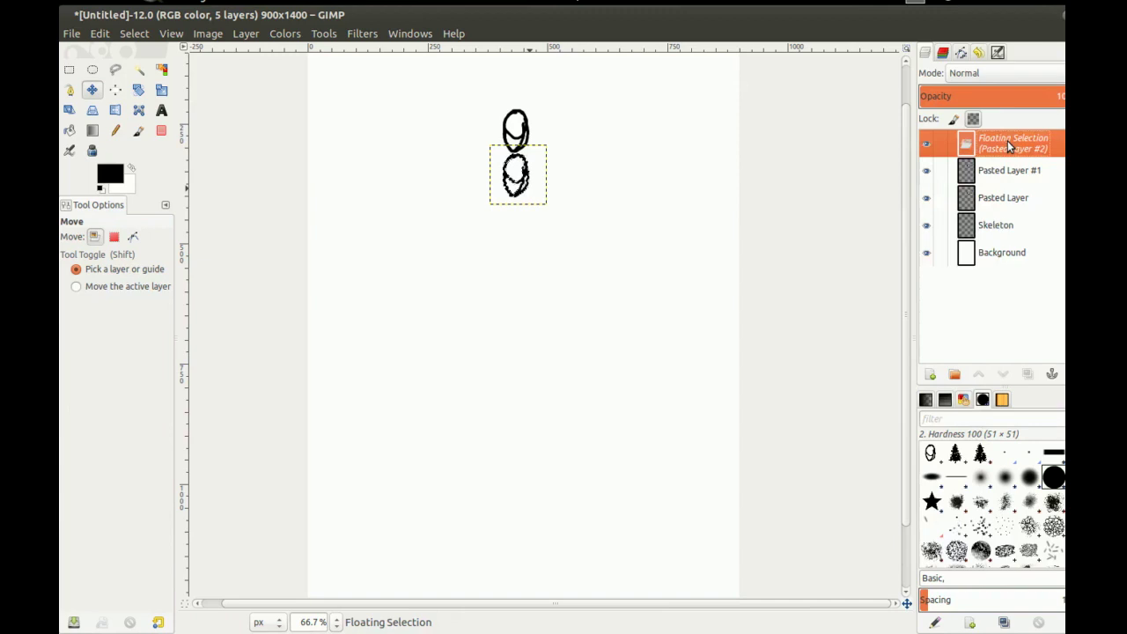
{"action": "right_click", "coordinate": [1009, 146]}
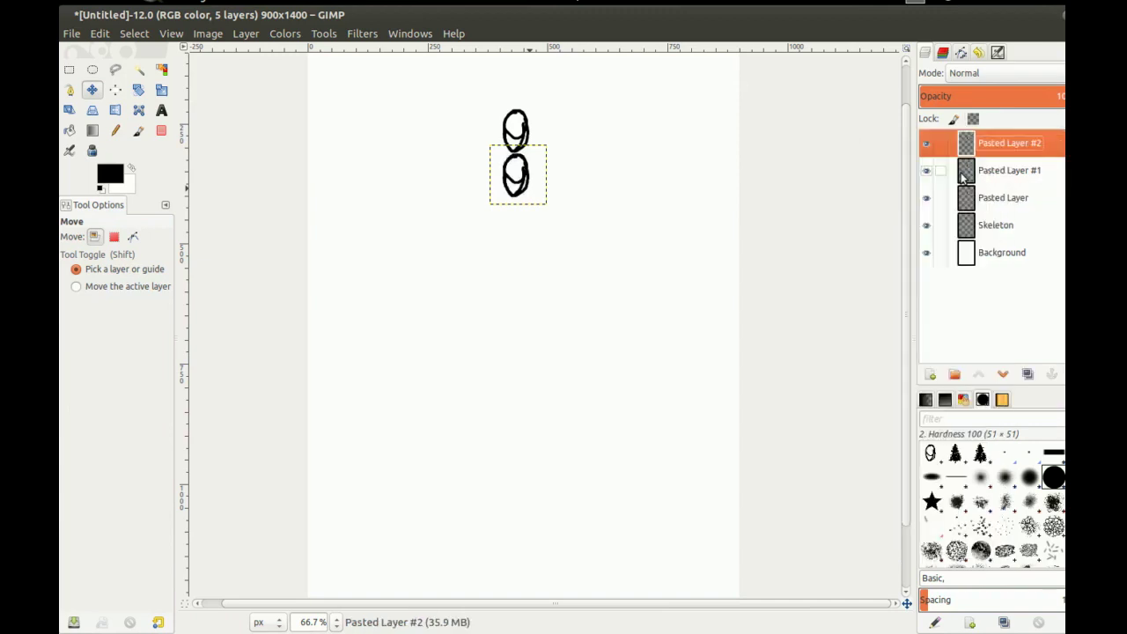
{"action": "left_click", "coordinate": [961, 178]}
{"action": "left_click_drag", "start_coordinate": [517, 161], "coordinate": [514, 207]}
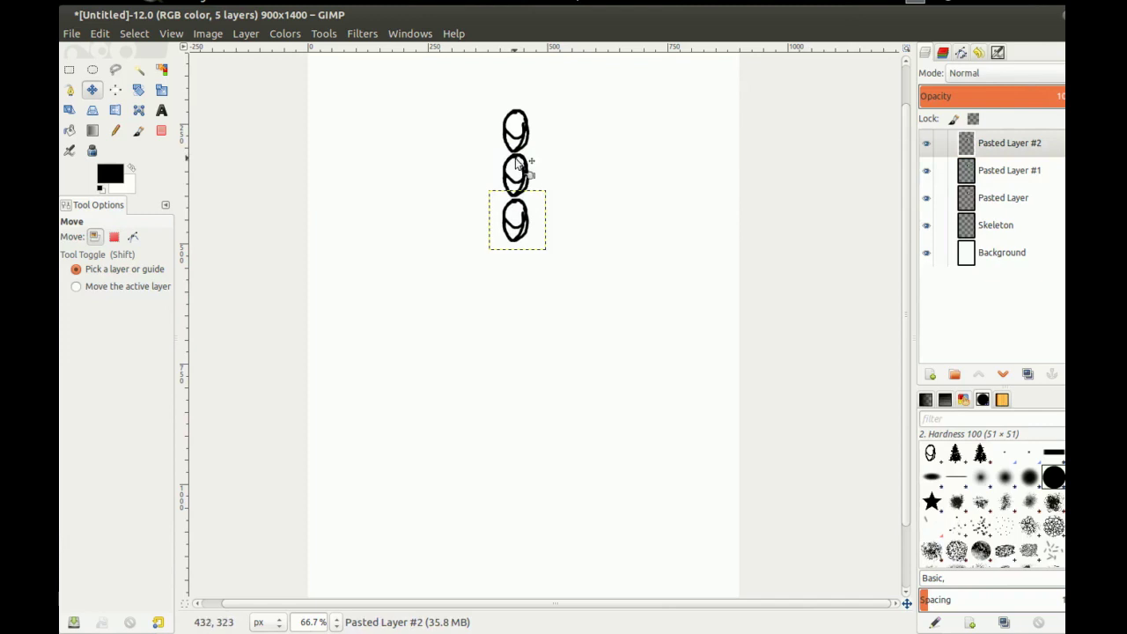
{"action": "left_click_drag", "start_coordinate": [516, 161], "coordinate": [534, 264]}
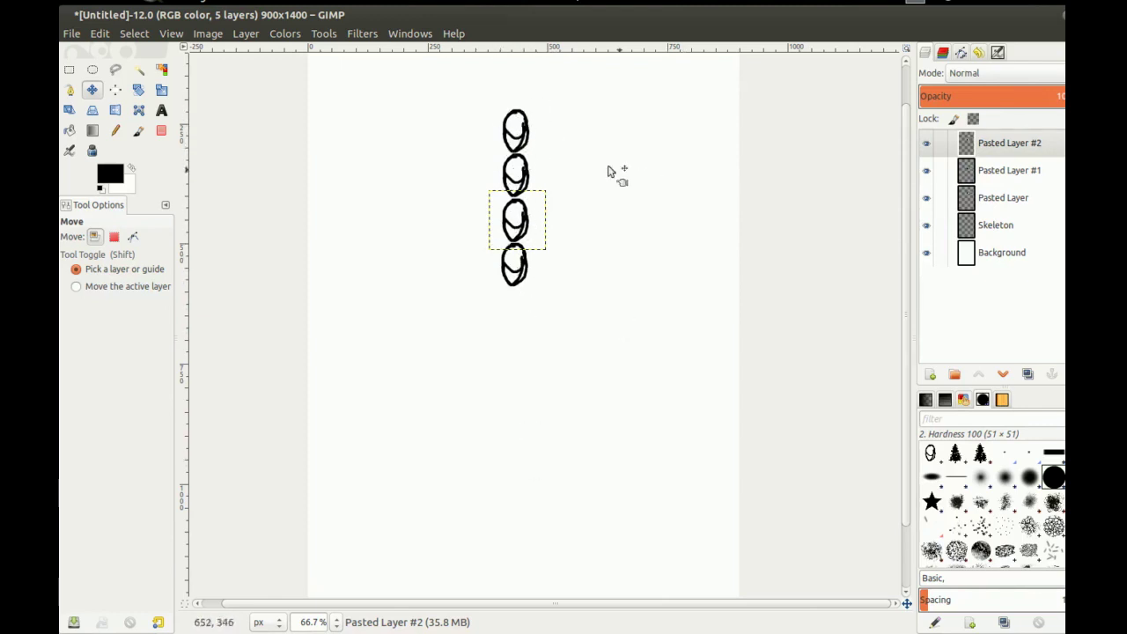
Hide the Background layer, merge the visible head layers with the result expanded as necessary, and show the Background again
{"action": "right_click", "coordinate": [1011, 152]}
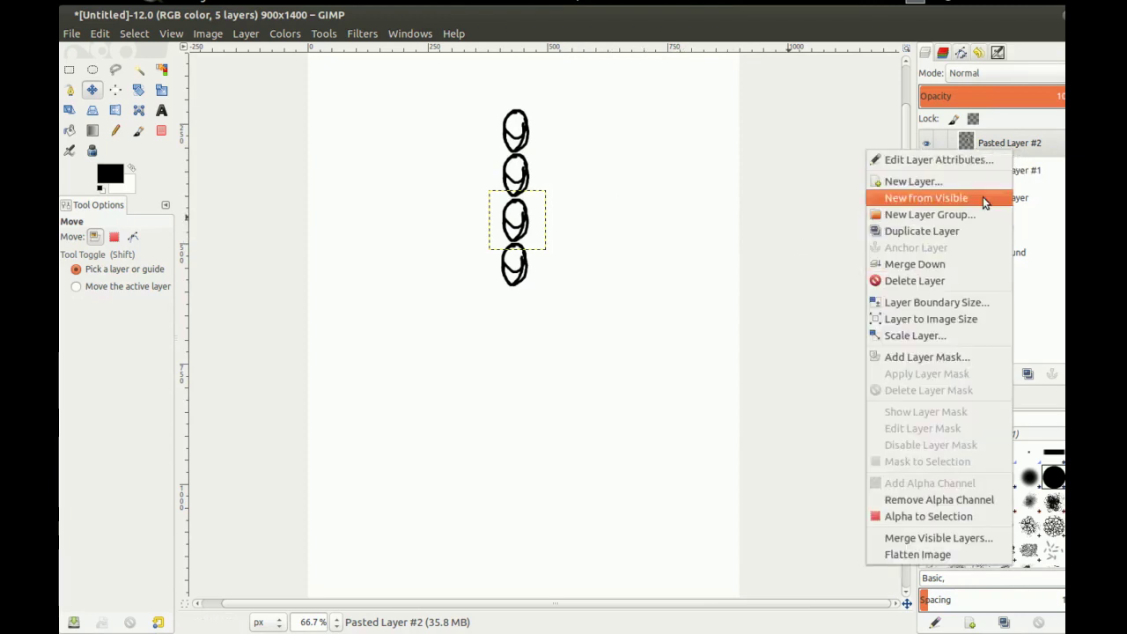
{"action": "left_click", "coordinate": [1008, 26]}
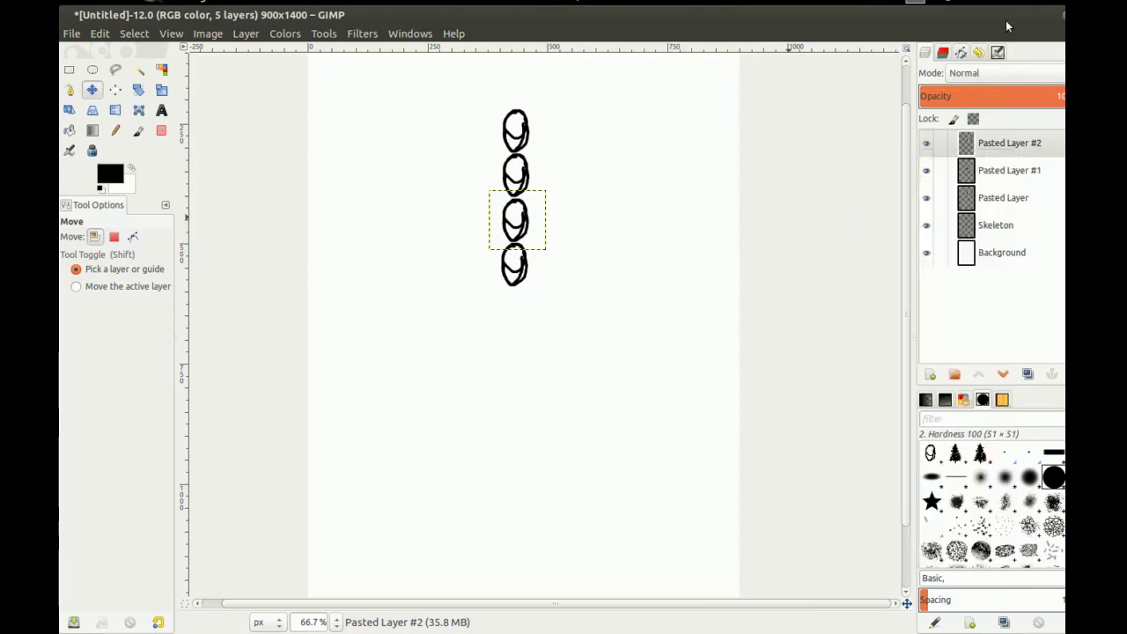
{"action": "left_click", "coordinate": [926, 253]}
{"action": "right_click", "coordinate": [998, 150]}
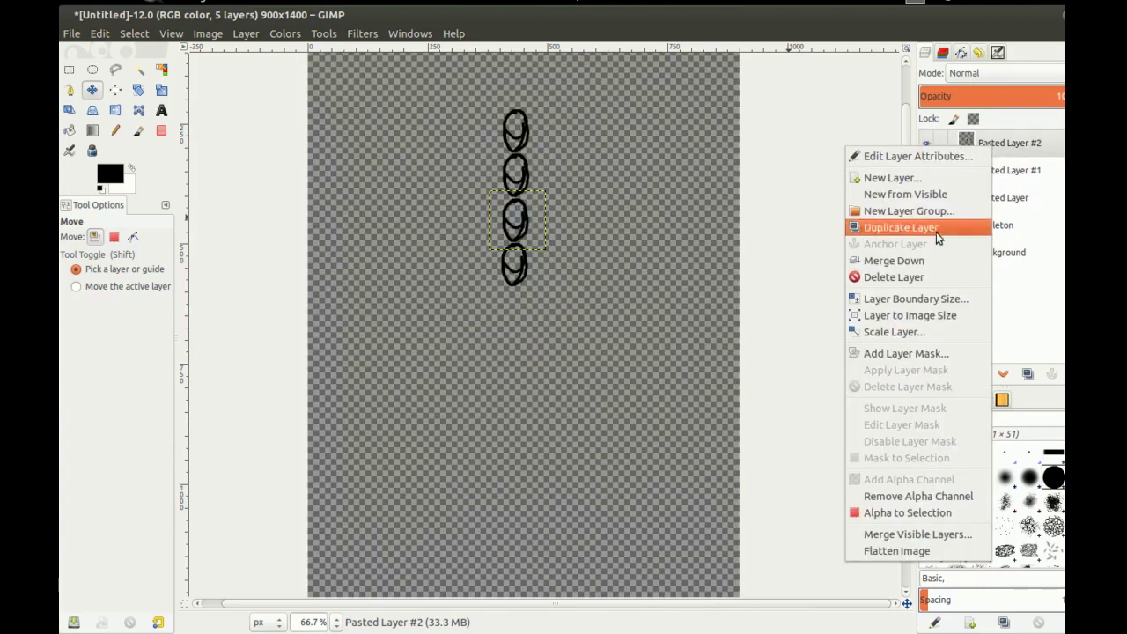
{"action": "left_click", "coordinate": [924, 534]}
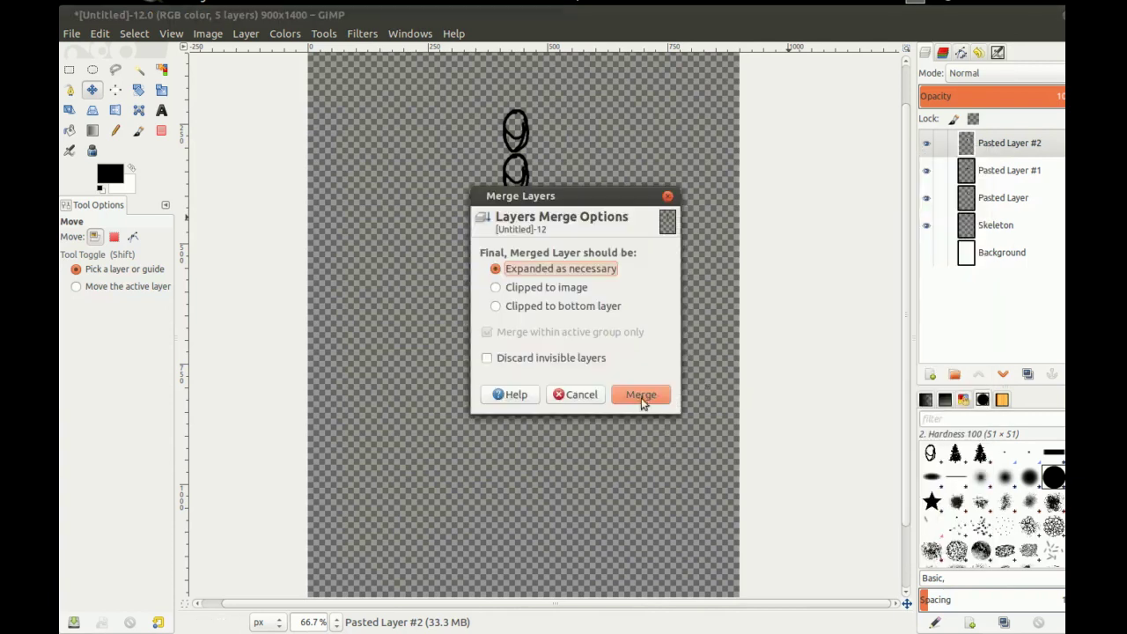
{"action": "left_click", "coordinate": [641, 396]}
{"action": "left_click", "coordinate": [925, 171]}
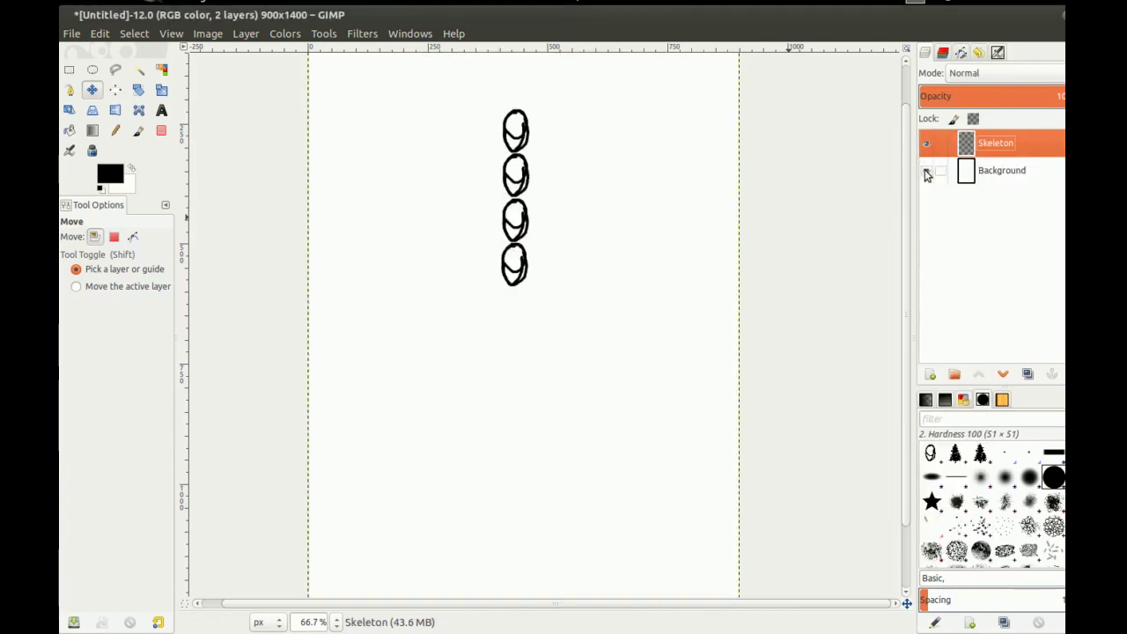
Duplicate the four-head column beneath itself by copy and paste as a new layer, and merge it down into the Skeleton layer
{"action": "key", "text": "ctrl+c"}
{"action": "key", "text": "ctrl+v"}
{"action": "right_click", "coordinate": [1012, 147]}
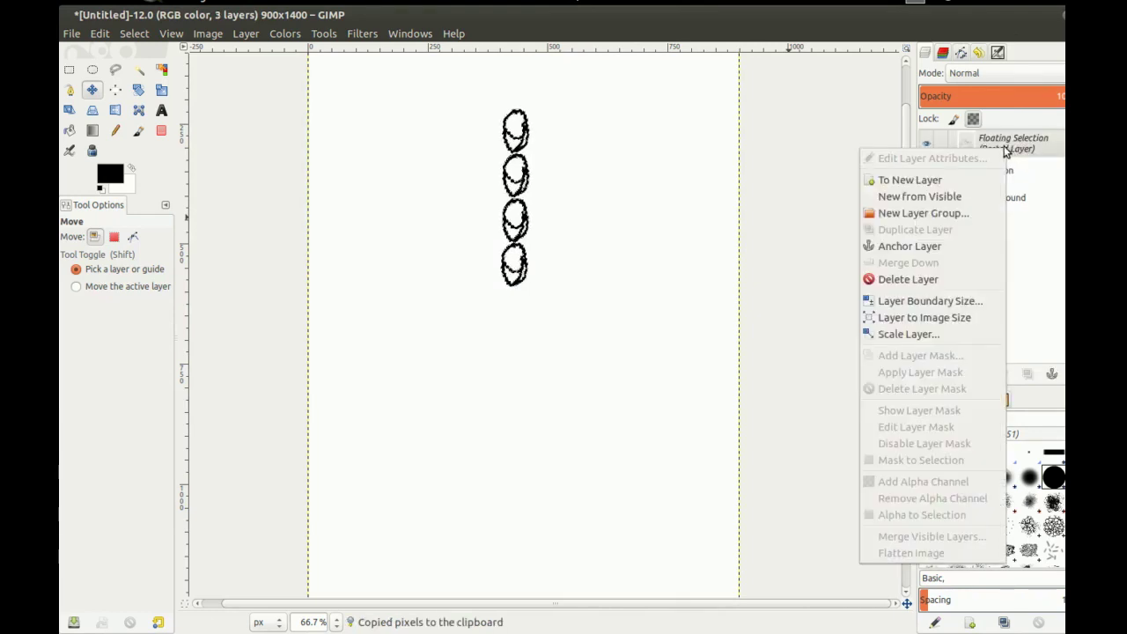
{"action": "left_click", "coordinate": [919, 181]}
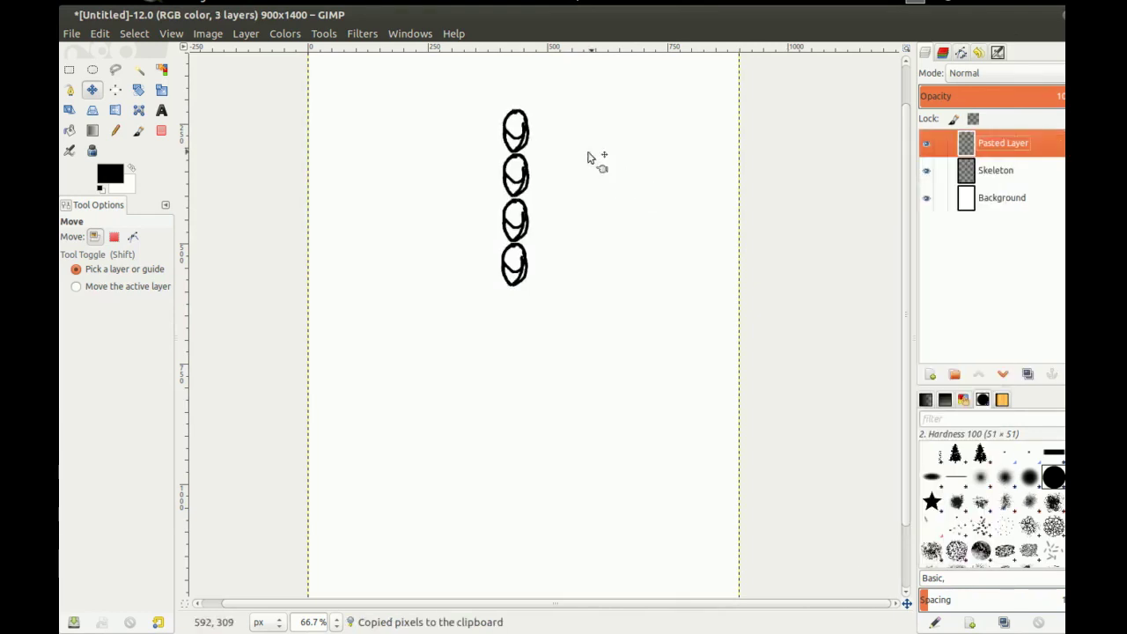
{"action": "left_click_drag", "start_coordinate": [513, 176], "coordinate": [510, 338]}
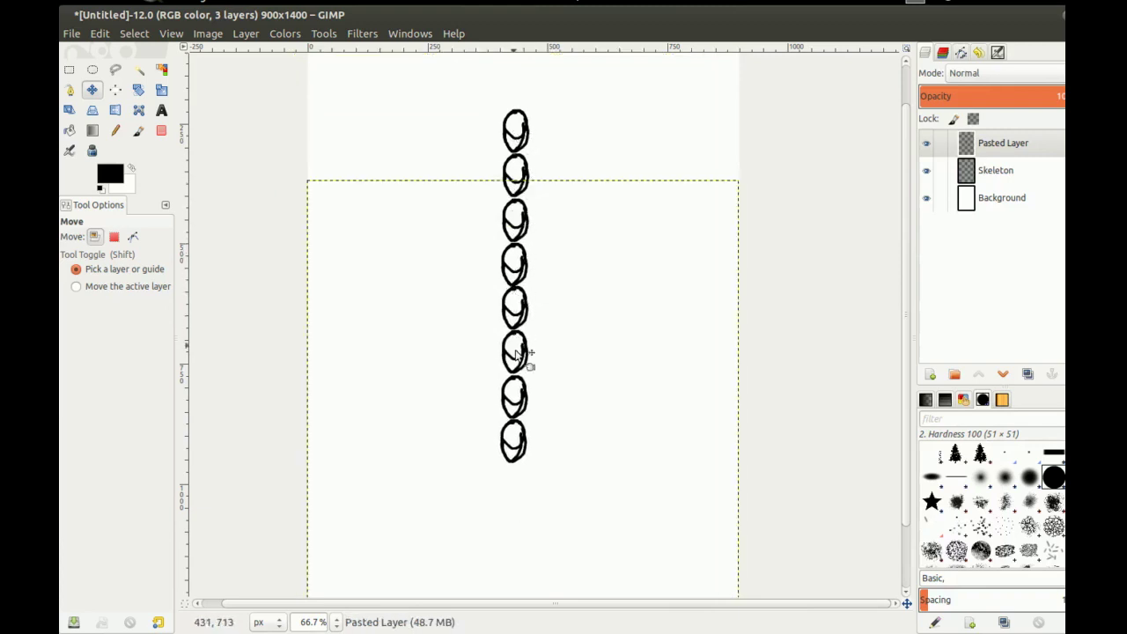
{"action": "right_click", "coordinate": [995, 147]}
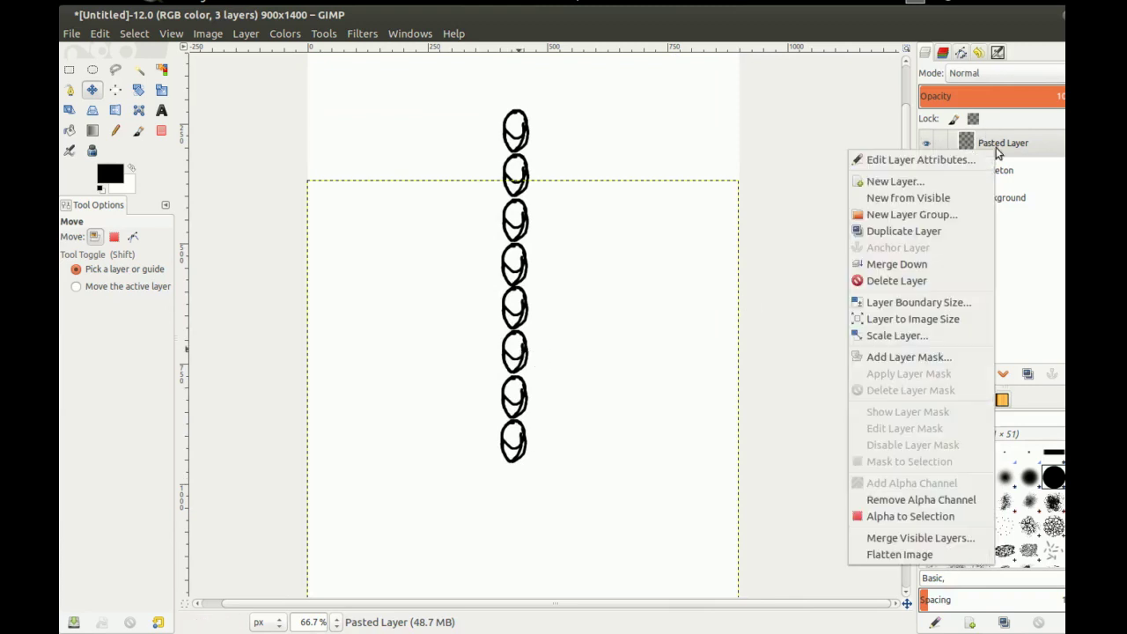
{"action": "left_click", "coordinate": [887, 266]}
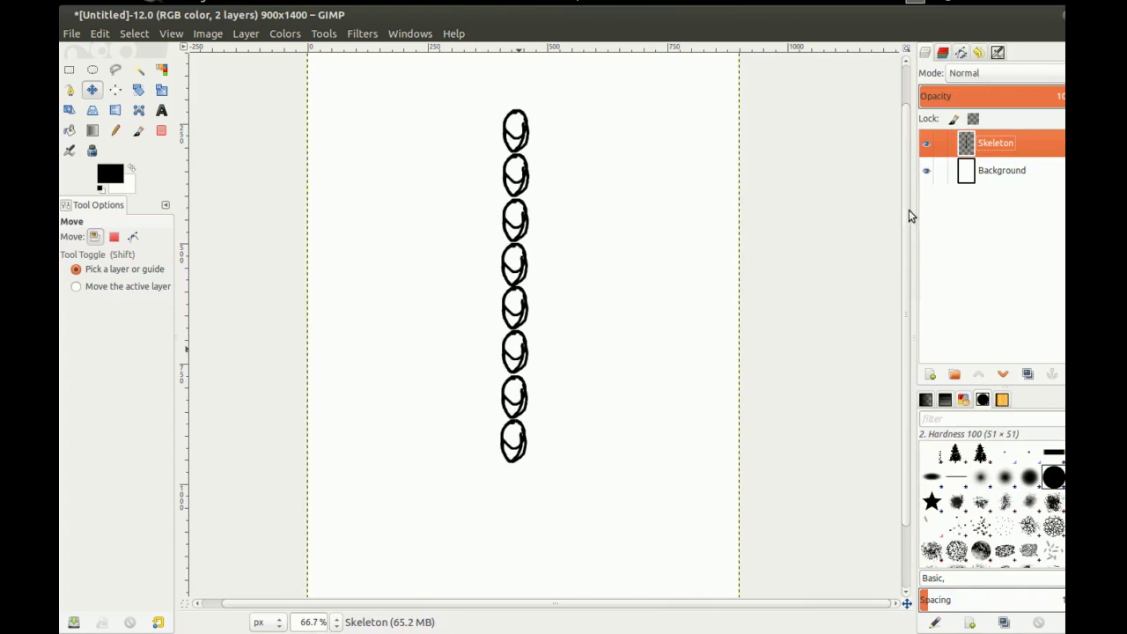
Reduce the Skeleton layer's opacity to about half and paint a horizontal midline between the fourth and fifth heads
{"action": "left_click_drag", "start_coordinate": [908, 210], "coordinate": [887, 125]}
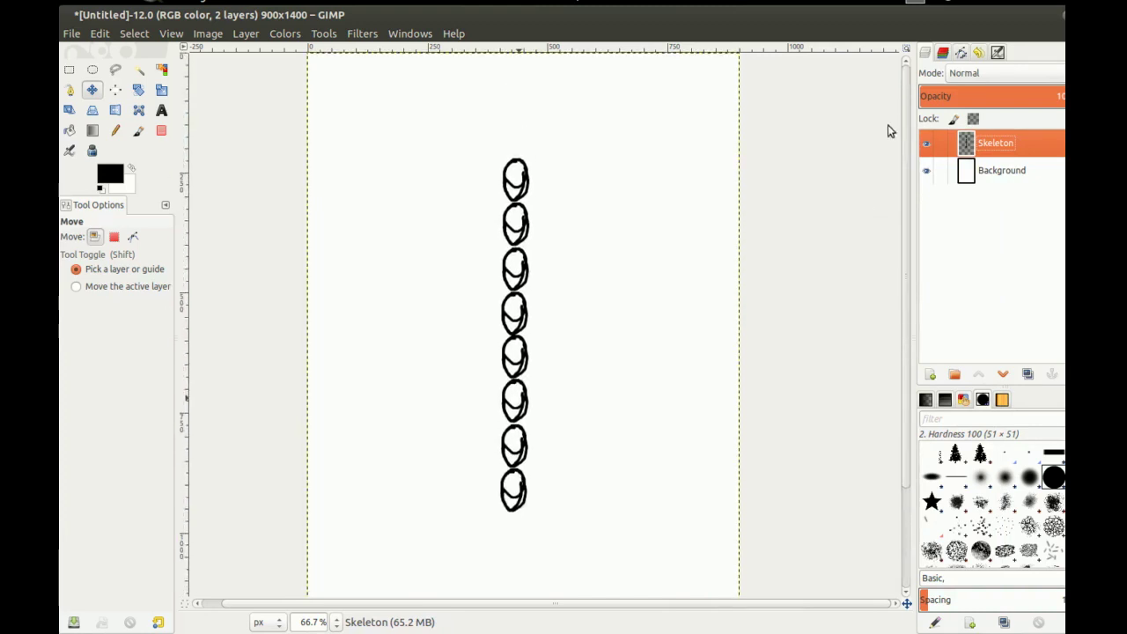
{"action": "scroll", "coordinate": [887, 131], "scroll_direction": "down", "scroll_amount": 1}
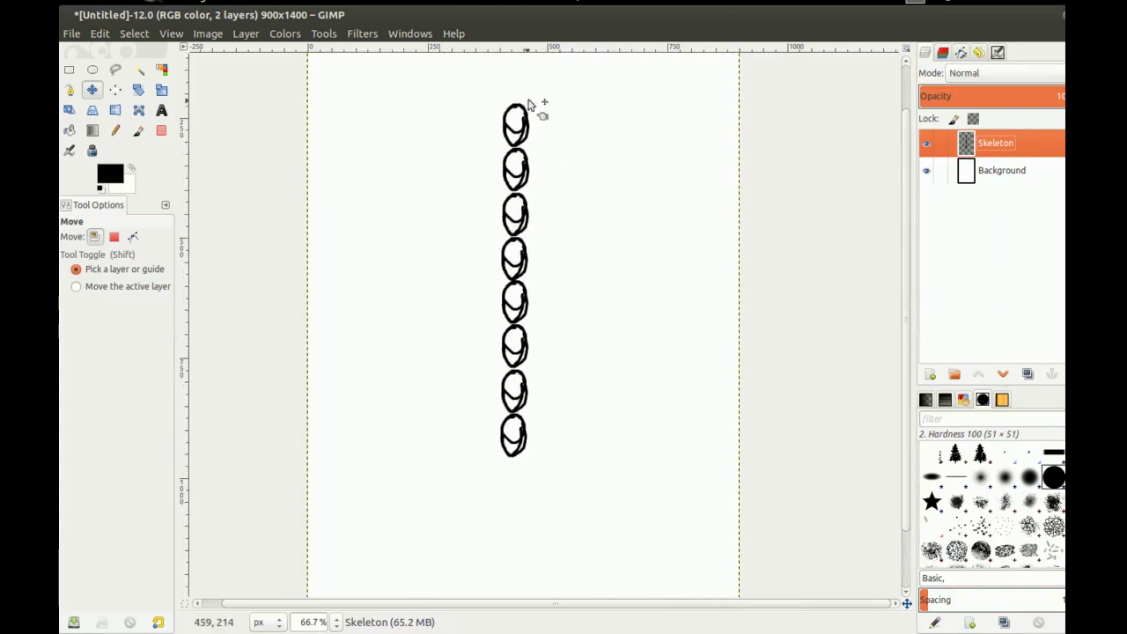
{"action": "left_click", "coordinate": [990, 95]}
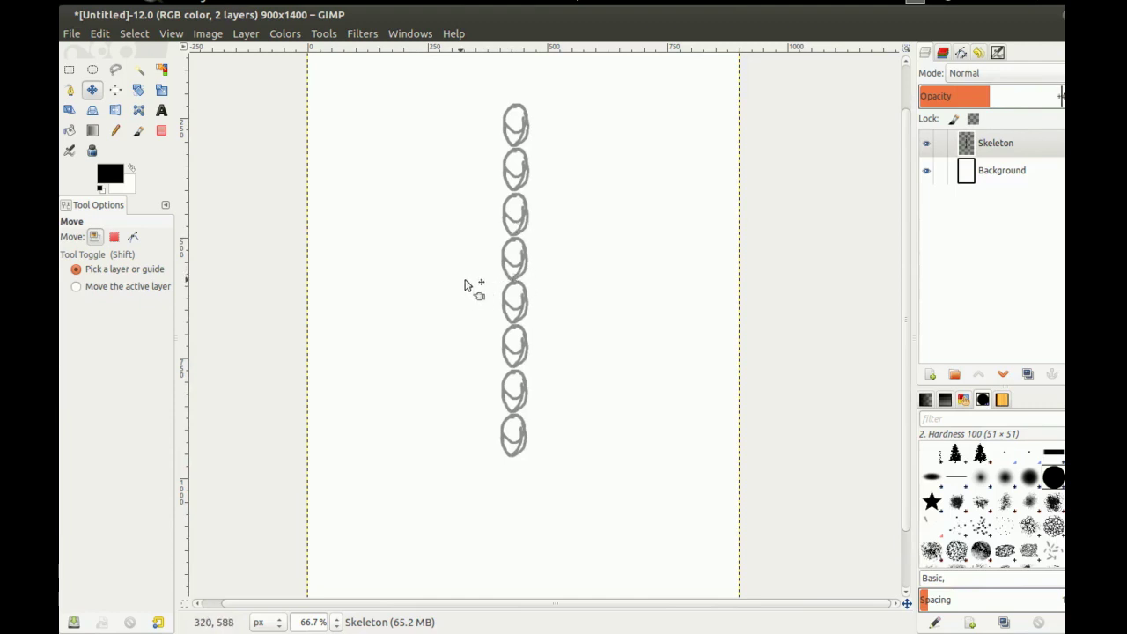
{"action": "mouse_move", "coordinate": [512, 265]}
{"action": "left_mouse_down"}
{"action": "mouse_move", "coordinate": [498, 266]}
{"action": "mouse_move", "coordinate": [536, 300]}
{"action": "mouse_move", "coordinate": [591, 294]}
{"action": "mouse_move", "coordinate": [465, 299]}
{"action": "mouse_move", "coordinate": [558, 300]}
{"action": "mouse_move", "coordinate": [482, 281]}
{"action": "left_mouse_up"}
{"action": "key", "text": "p"}
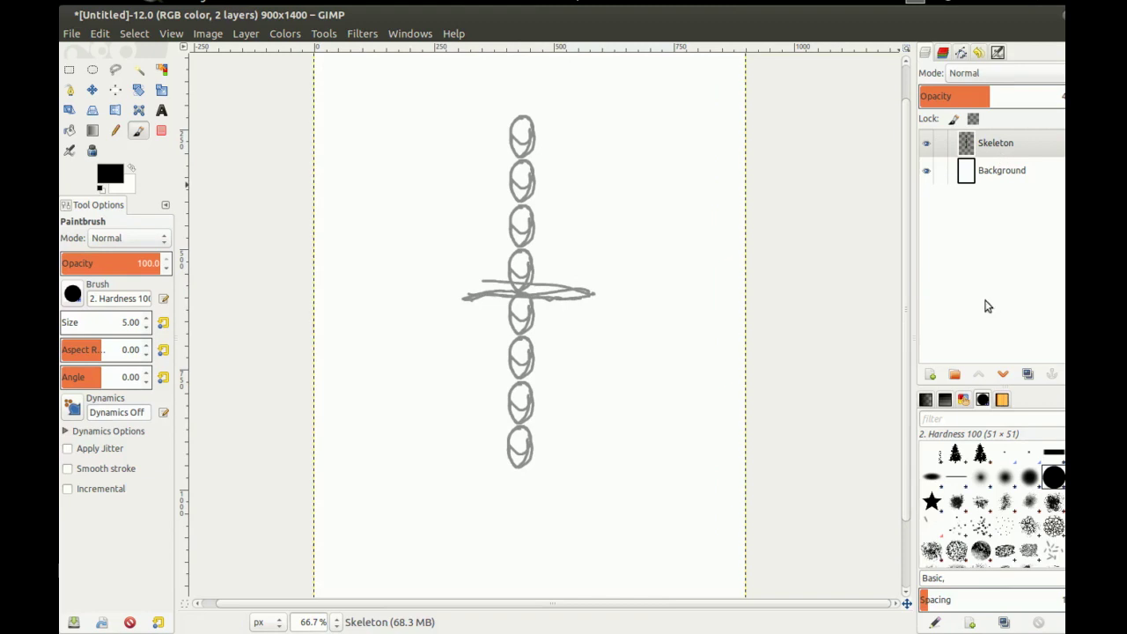
Add a new layer above the Skeleton layer and paint a black skull over the topmost head, undoing the stray shoulder strokes
{"action": "left_click", "coordinate": [930, 375]}
{"action": "left_click", "coordinate": [637, 416]}
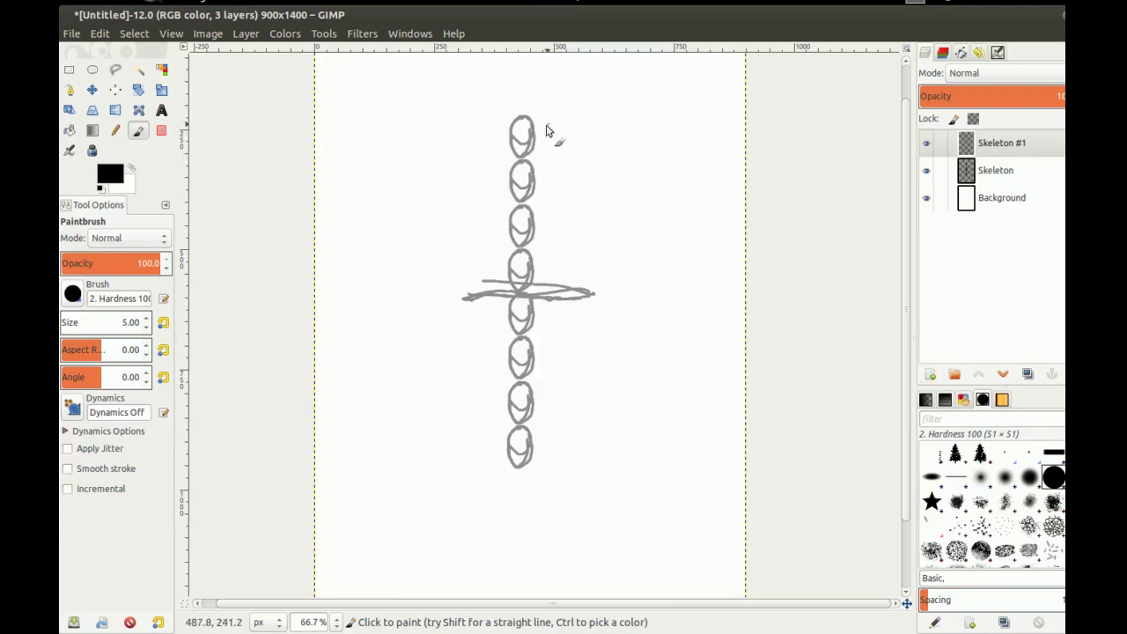
{"action": "mouse_move", "coordinate": [517, 121]}
{"action": "left_mouse_down"}
{"action": "mouse_move", "coordinate": [513, 155]}
{"action": "mouse_move", "coordinate": [529, 153]}
{"action": "mouse_move", "coordinate": [524, 120]}
{"action": "mouse_move", "coordinate": [535, 123]}
{"action": "mouse_move", "coordinate": [525, 158]}
{"action": "mouse_move", "coordinate": [516, 118]}
{"action": "mouse_move", "coordinate": [512, 162]}
{"action": "left_mouse_up"}
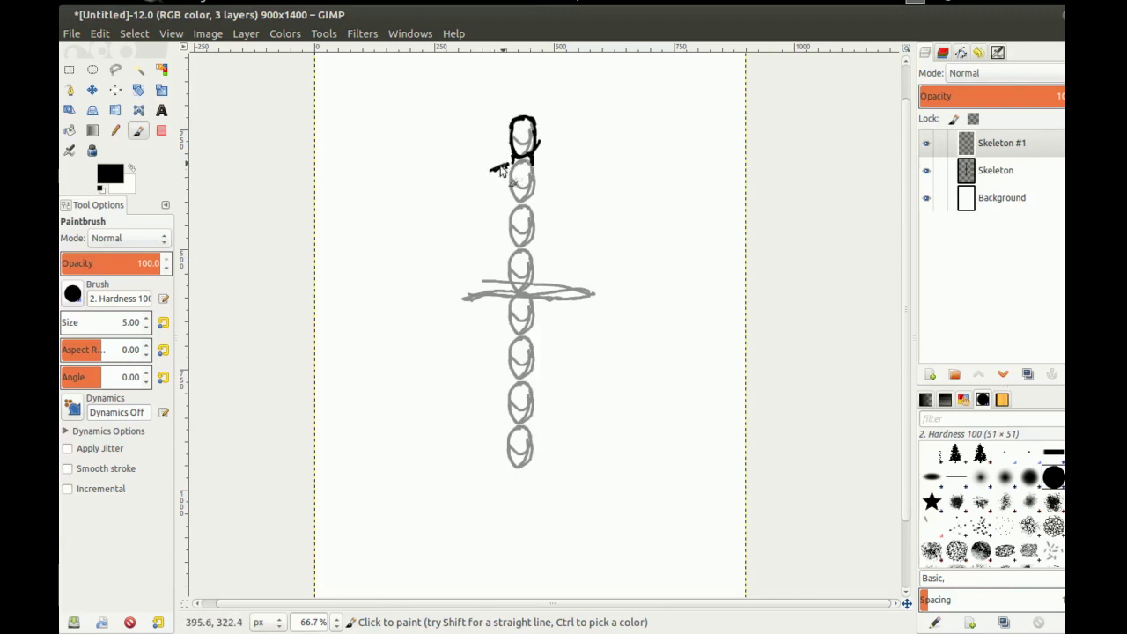
{"action": "mouse_move", "coordinate": [500, 172]}
{"action": "left_mouse_down"}
{"action": "mouse_move", "coordinate": [532, 159]}
{"action": "mouse_move", "coordinate": [557, 169]}
{"action": "left_mouse_up"}
{"action": "key", "text": "ctrl+z"}
{"action": "key", "text": "ctrl+z"}
Paint a small stick figure with outstretched arms to the left of the skull
{"action": "left_click_drag", "start_coordinate": [398, 218], "coordinate": [395, 229]}
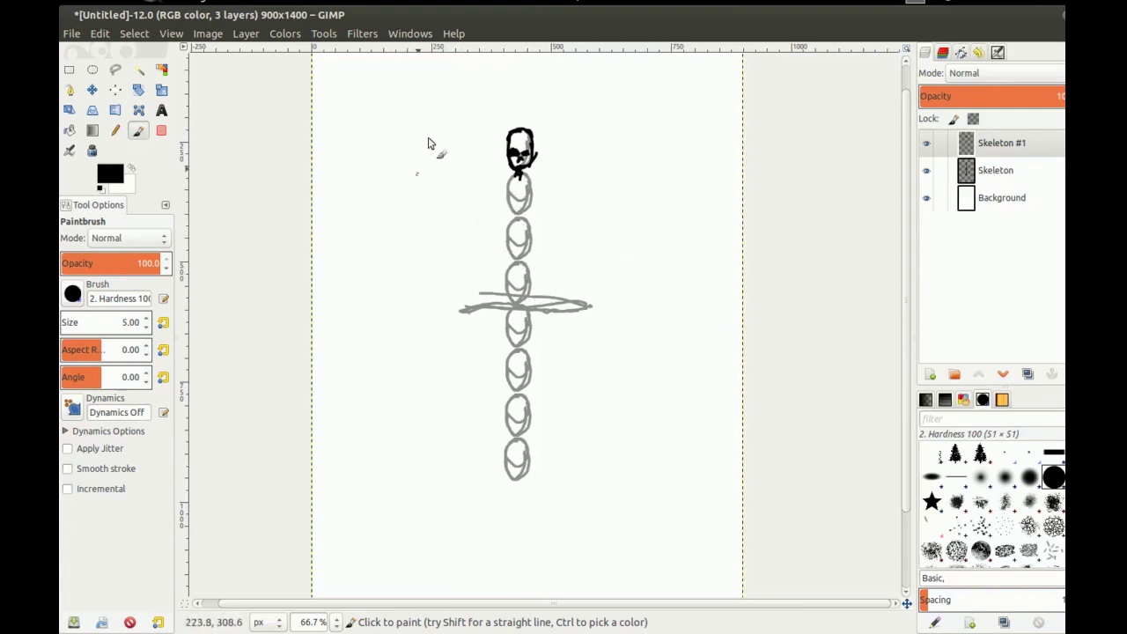
{"action": "mouse_move", "coordinate": [389, 115]}
{"action": "left_mouse_down"}
{"action": "mouse_move", "coordinate": [385, 132]}
{"action": "mouse_move", "coordinate": [396, 116]}
{"action": "mouse_move", "coordinate": [393, 136]}
{"action": "mouse_move", "coordinate": [412, 133]}
{"action": "mouse_move", "coordinate": [381, 189]}
{"action": "left_mouse_up"}
{"action": "left_click_drag", "start_coordinate": [388, 148], "coordinate": [399, 187]}
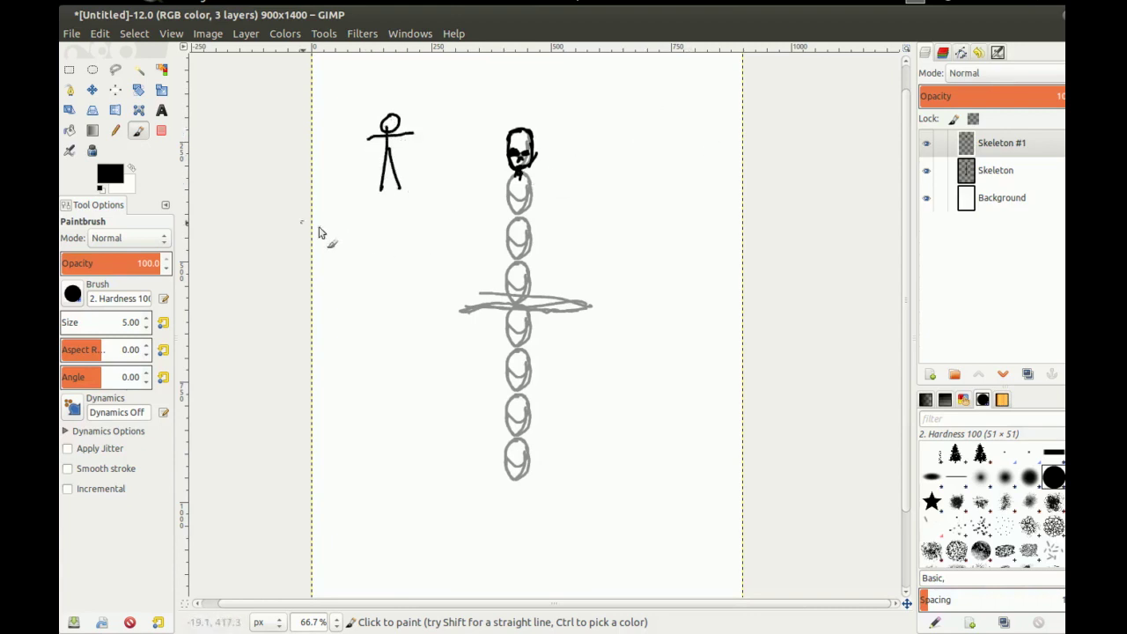
Paint a larger stick figure with face, shoulders, elbows, knees and feet below the small one, plus a plain stick figure to its left
{"action": "middle_click", "coordinate": [338, 295]}
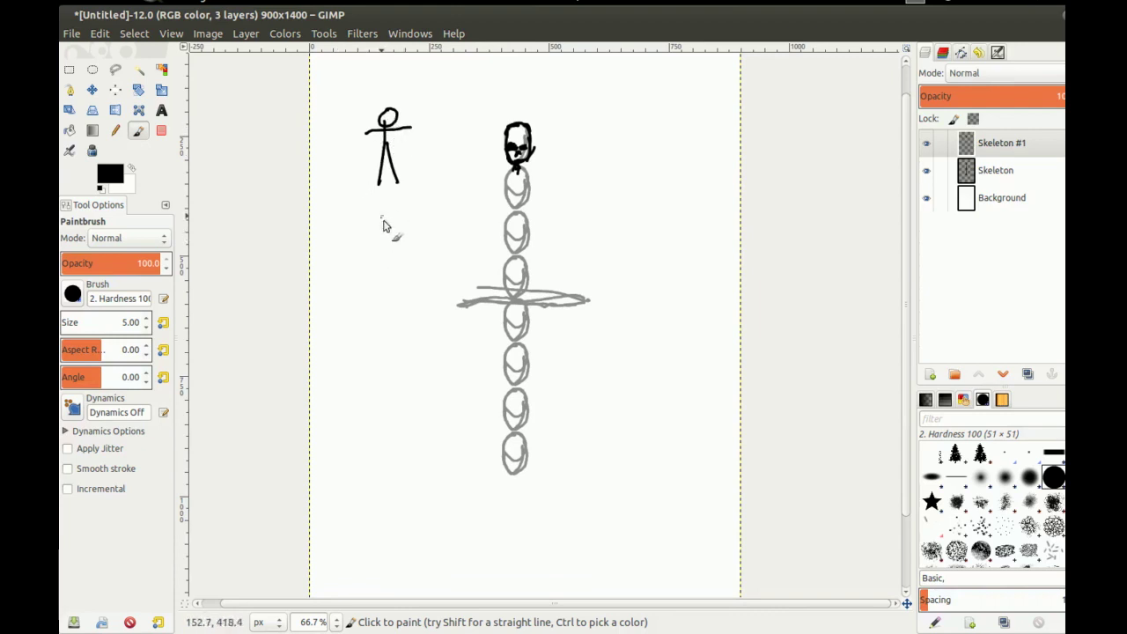
{"action": "mouse_move", "coordinate": [385, 221]}
{"action": "left_mouse_down"}
{"action": "mouse_move", "coordinate": [398, 271]}
{"action": "mouse_move", "coordinate": [390, 247]}
{"action": "mouse_move", "coordinate": [366, 275]}
{"action": "mouse_move", "coordinate": [391, 253]}
{"action": "mouse_move", "coordinate": [388, 308]}
{"action": "left_mouse_up"}
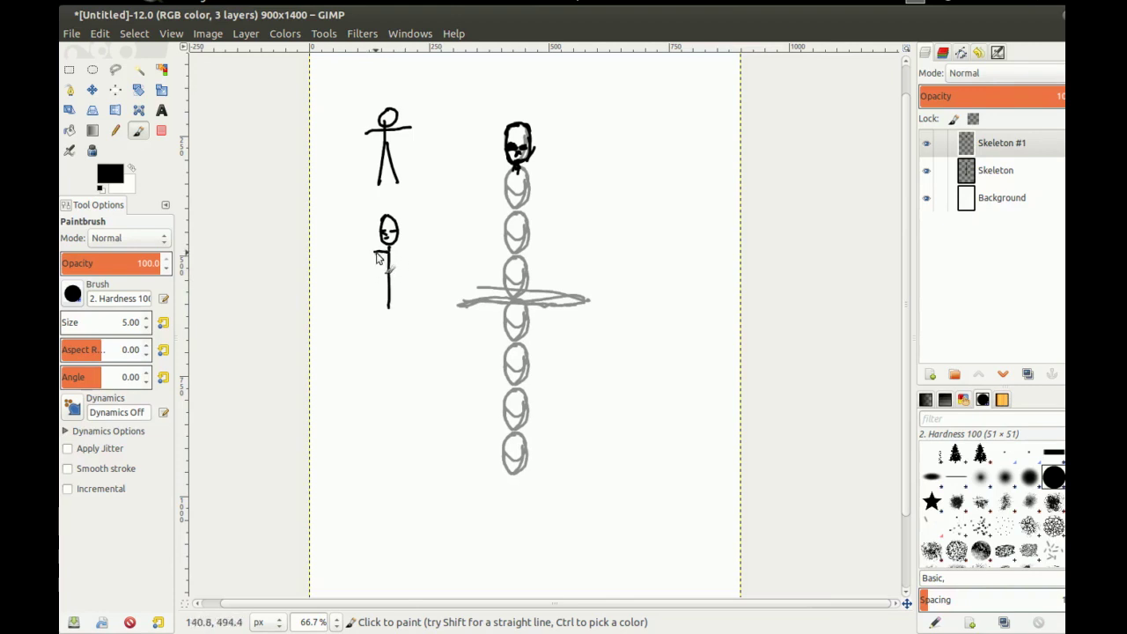
{"action": "left_click_drag", "start_coordinate": [377, 253], "coordinate": [371, 301]}
{"action": "mouse_move", "coordinate": [392, 253]}
{"action": "left_mouse_down"}
{"action": "mouse_move", "coordinate": [404, 304]}
{"action": "mouse_move", "coordinate": [370, 330]}
{"action": "left_mouse_up"}
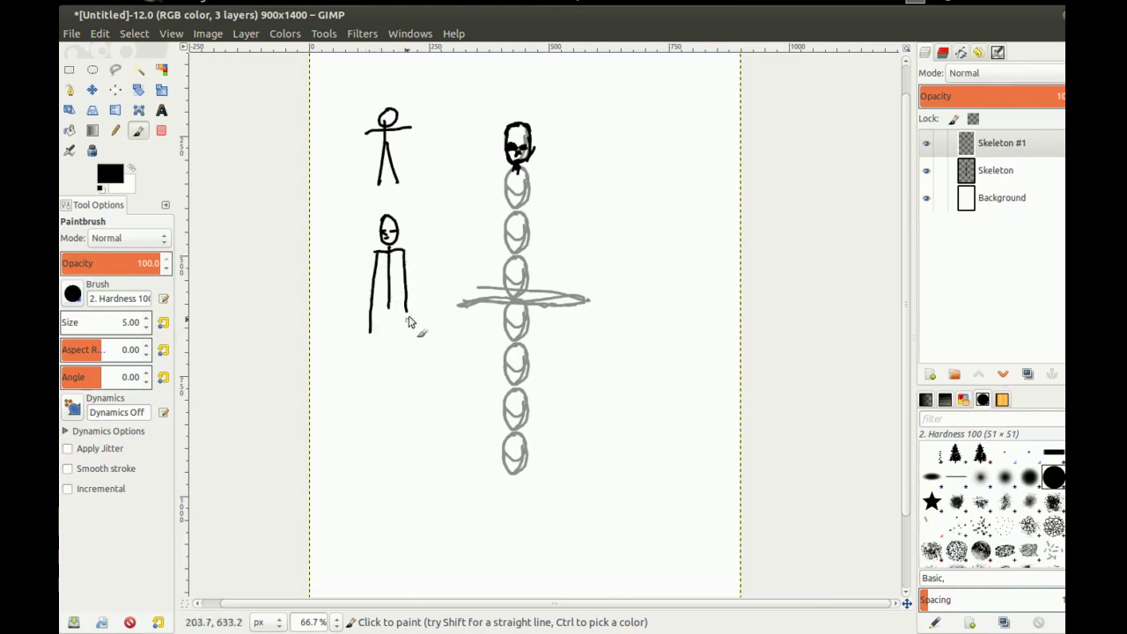
{"action": "mouse_move", "coordinate": [389, 310]}
{"action": "left_mouse_down"}
{"action": "mouse_move", "coordinate": [376, 382]}
{"action": "mouse_move", "coordinate": [395, 309]}
{"action": "mouse_move", "coordinate": [404, 412]}
{"action": "mouse_move", "coordinate": [369, 418]}
{"action": "mouse_move", "coordinate": [421, 421]}
{"action": "left_mouse_up"}
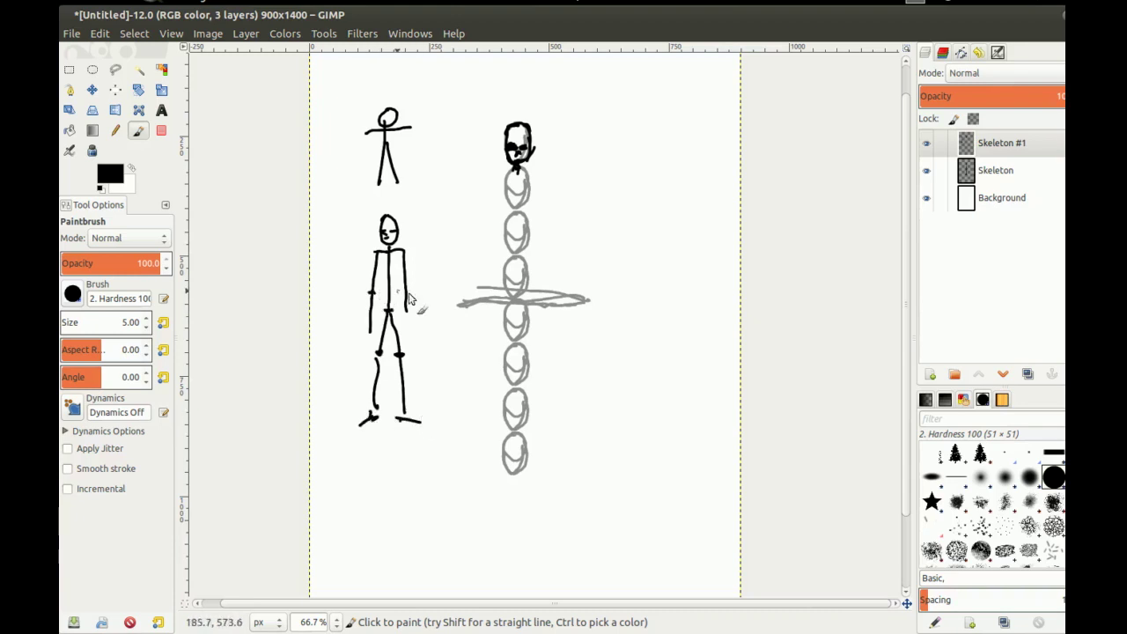
{"action": "left_click_drag", "start_coordinate": [408, 293], "coordinate": [414, 332]}
{"action": "mouse_move", "coordinate": [336, 183]}
{"action": "left_mouse_down"}
{"action": "mouse_move", "coordinate": [323, 237]}
{"action": "mouse_move", "coordinate": [356, 238]}
{"action": "mouse_move", "coordinate": [329, 290]}
{"action": "left_mouse_up"}
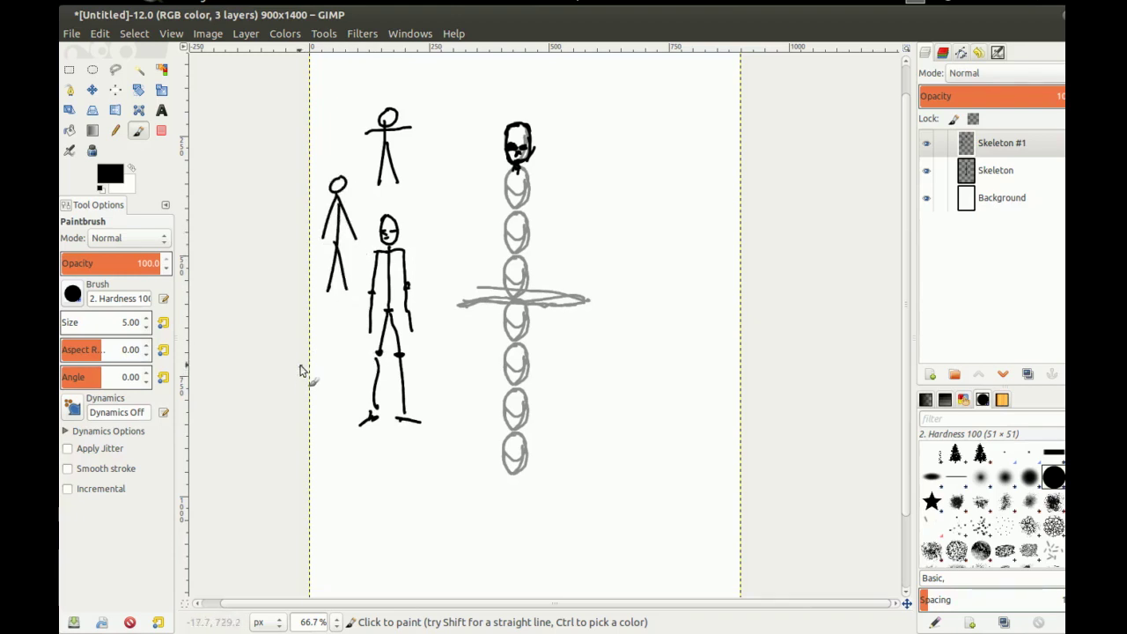
Undo all the strokes of the three practice stick figures beside the proportion guide
{"action": "key", "text": "ctrl+z"}
{"action": "key", "text": "ctrl+z"}
{"action": "key", "text": "ctrl+z"}
{"action": "key", "text": "ctrl+z"}
{"action": "key", "text": "ctrl+z"}
{"action": "key", "text": "ctrl+z"}
{"action": "key", "text": "ctrl+z"}
{"action": "key", "text": "ctrl+z"}
{"action": "key", "text": "ctrl+z"}
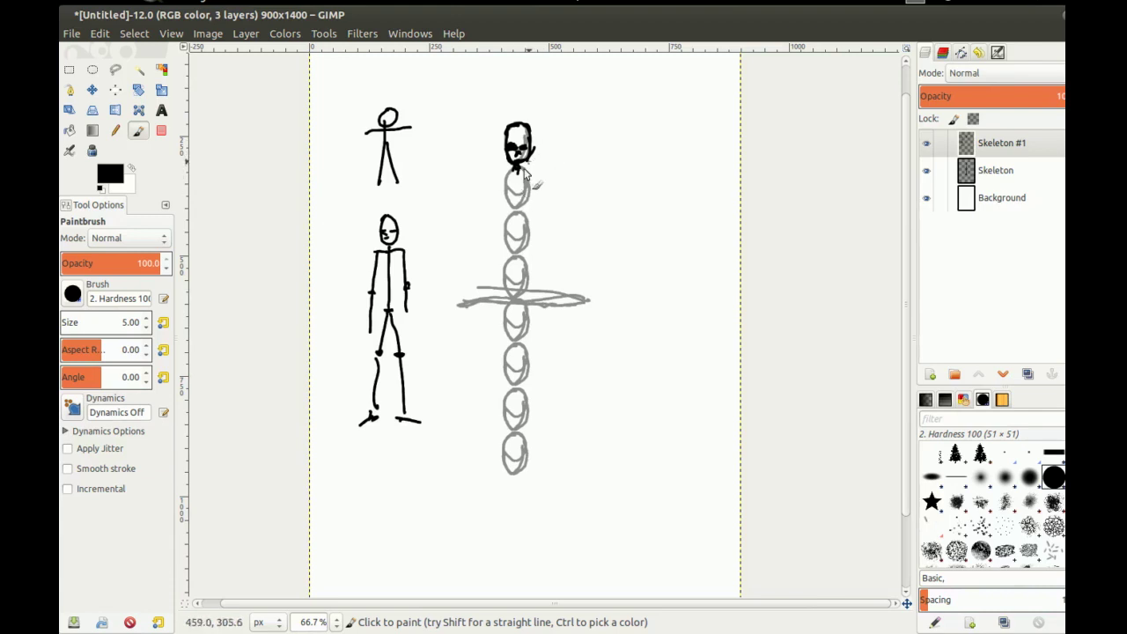
{"action": "key", "text": "ctrl+z"}
{"action": "key", "text": "ctrl+z"}
{"action": "key", "text": "ctrl+z"}
{"action": "key", "text": "ctrl+z"}
{"action": "key", "text": "ctrl+z"}
{"action": "key", "text": "ctrl+z"}
{"action": "key", "text": "ctrl+z"}
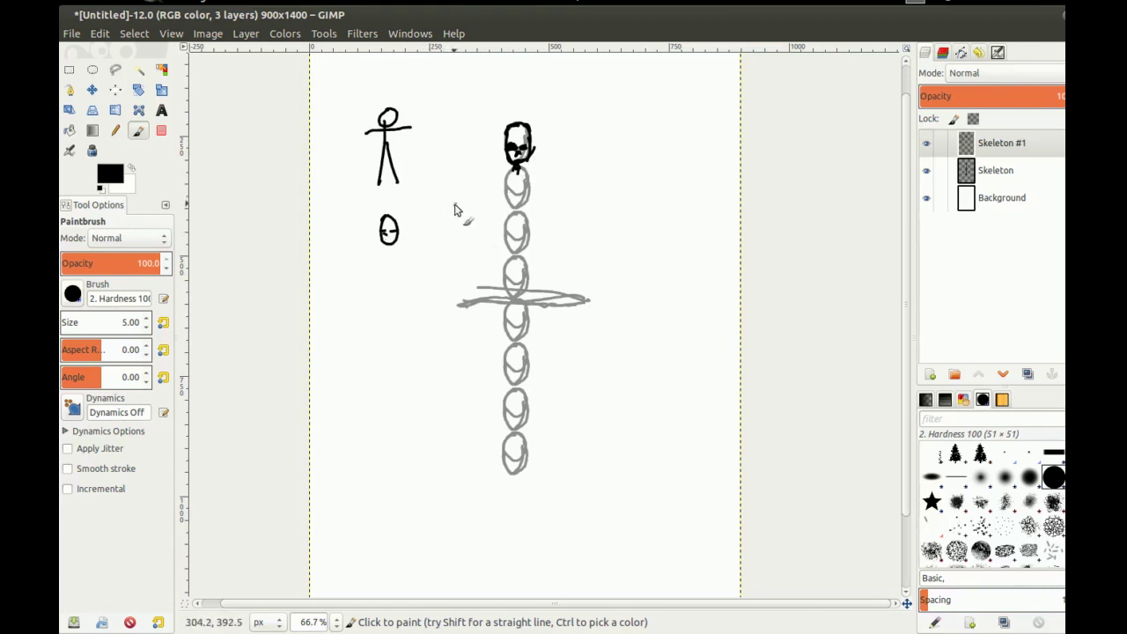
{"action": "key", "text": "ctrl+z"}
{"action": "key", "text": "ctrl+z"}
{"action": "key", "text": "ctrl+z"}
{"action": "key", "text": "ctrl+z"}
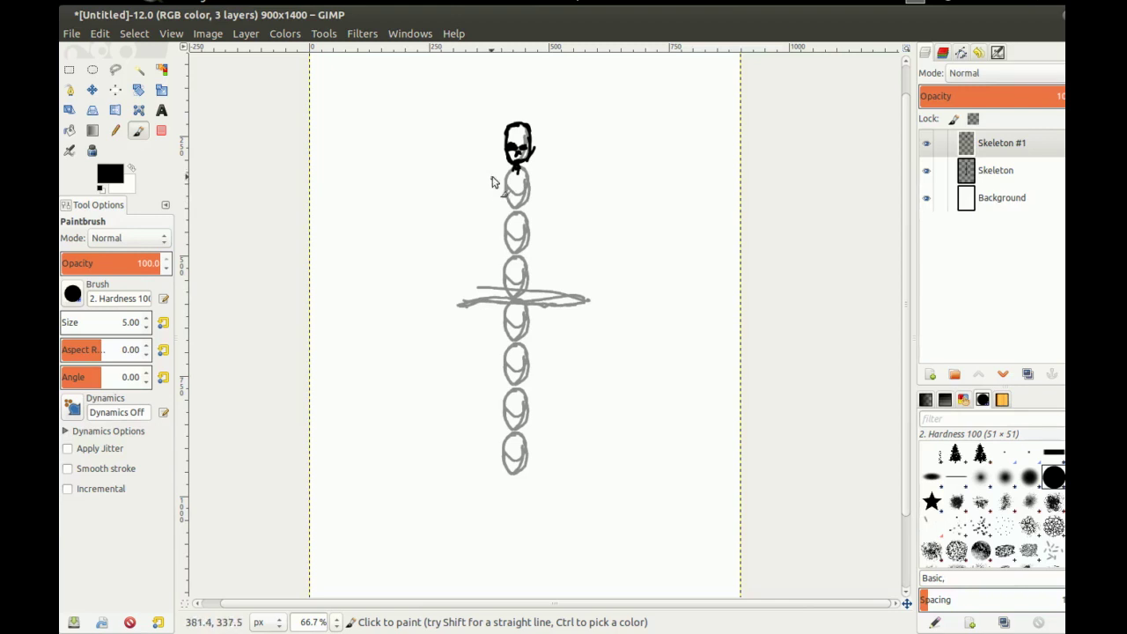
Paint the skeleton's torso in black below the skull, with shoulder line, rib cage, pelvis and connecting spine
{"action": "mouse_move", "coordinate": [512, 177]}
{"action": "left_mouse_down"}
{"action": "mouse_move", "coordinate": [551, 176]}
{"action": "mouse_move", "coordinate": [477, 179]}
{"action": "mouse_move", "coordinate": [513, 178]}
{"action": "mouse_move", "coordinate": [479, 183]}
{"action": "left_mouse_up"}
{"action": "mouse_move", "coordinate": [554, 175]}
{"action": "left_mouse_down"}
{"action": "mouse_move", "coordinate": [484, 221]}
{"action": "mouse_move", "coordinate": [489, 197]}
{"action": "mouse_move", "coordinate": [497, 218]}
{"action": "mouse_move", "coordinate": [505, 203]}
{"action": "mouse_move", "coordinate": [495, 185]}
{"action": "mouse_move", "coordinate": [494, 217]}
{"action": "mouse_move", "coordinate": [533, 188]}
{"action": "mouse_move", "coordinate": [533, 222]}
{"action": "left_mouse_up"}
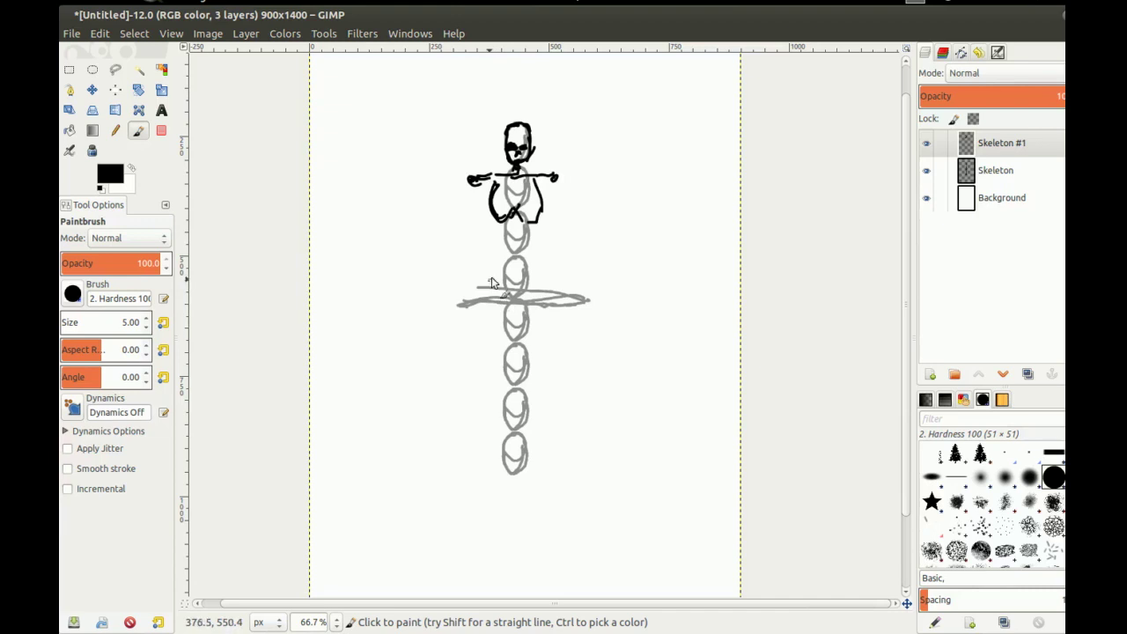
{"action": "mouse_move", "coordinate": [490, 277]}
{"action": "left_mouse_down"}
{"action": "mouse_move", "coordinate": [538, 277]}
{"action": "mouse_move", "coordinate": [543, 298]}
{"action": "mouse_move", "coordinate": [485, 295]}
{"action": "mouse_move", "coordinate": [500, 304]}
{"action": "mouse_move", "coordinate": [502, 287]}
{"action": "mouse_move", "coordinate": [524, 291]}
{"action": "mouse_move", "coordinate": [539, 296]}
{"action": "mouse_move", "coordinate": [535, 307]}
{"action": "mouse_move", "coordinate": [509, 295]}
{"action": "left_mouse_up"}
{"action": "mouse_move", "coordinate": [496, 185]}
{"action": "left_mouse_down"}
{"action": "mouse_move", "coordinate": [487, 213]}
{"action": "mouse_move", "coordinate": [505, 227]}
{"action": "mouse_move", "coordinate": [484, 233]}
{"action": "mouse_move", "coordinate": [543, 220]}
{"action": "mouse_move", "coordinate": [518, 222]}
{"action": "mouse_move", "coordinate": [537, 185]}
{"action": "left_mouse_up"}
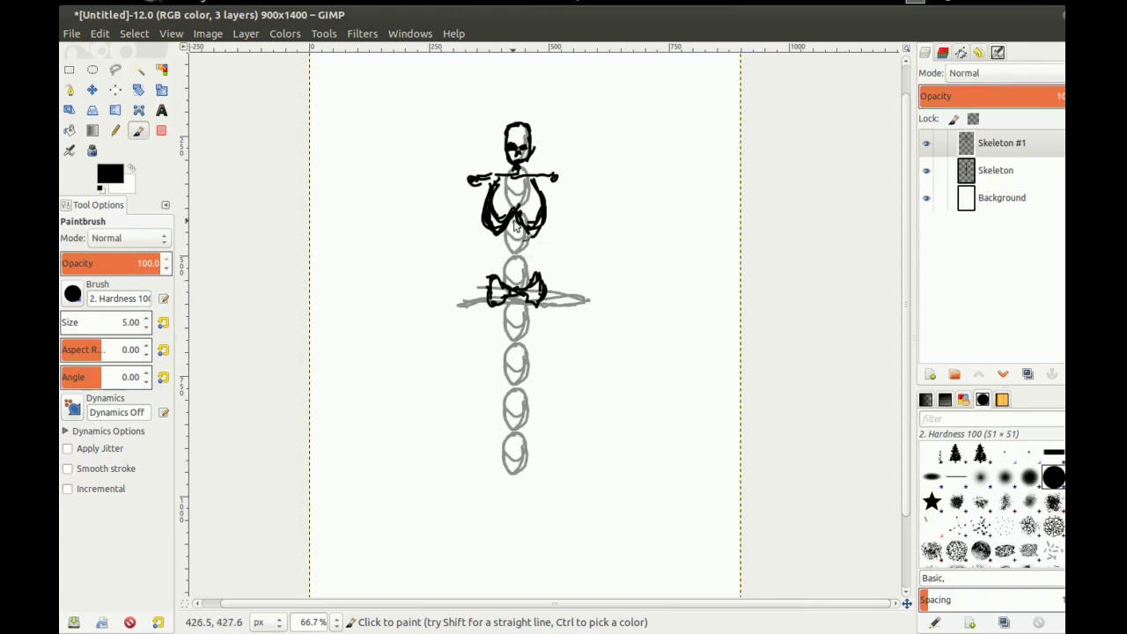
{"action": "left_click_drag", "start_coordinate": [515, 220], "coordinate": [514, 288]}
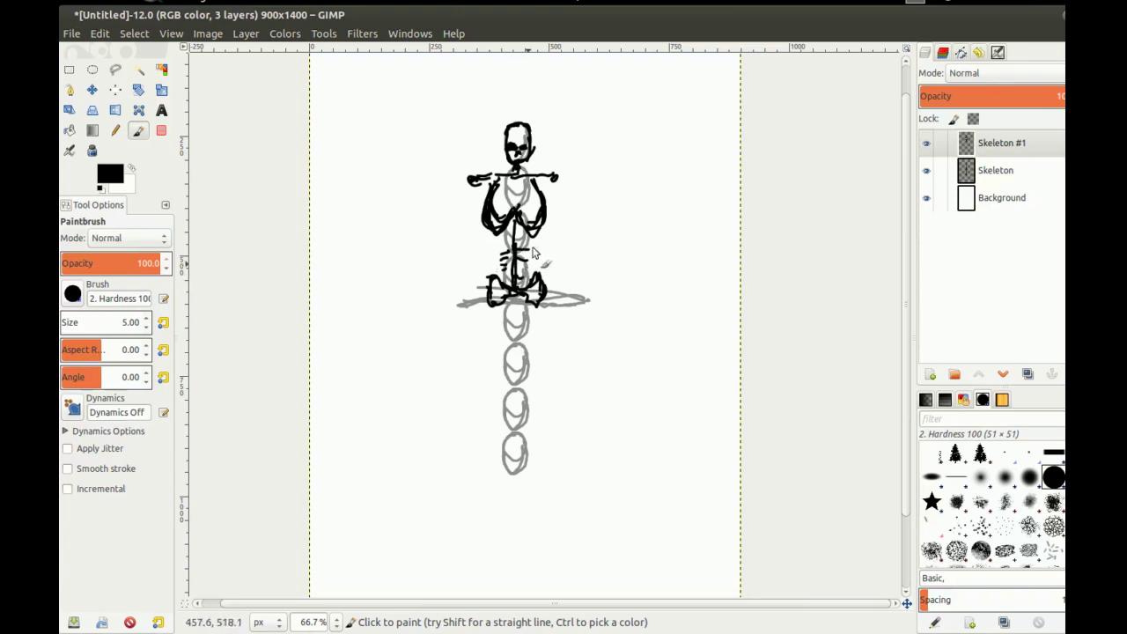
Paint both legs from the pelvis to the base of the lowest head, with knees and flat feet, and start the ribs
{"action": "mouse_move", "coordinate": [503, 304]}
{"action": "left_mouse_down"}
{"action": "mouse_move", "coordinate": [507, 243]}
{"action": "mouse_move", "coordinate": [494, 310]}
{"action": "left_mouse_up"}
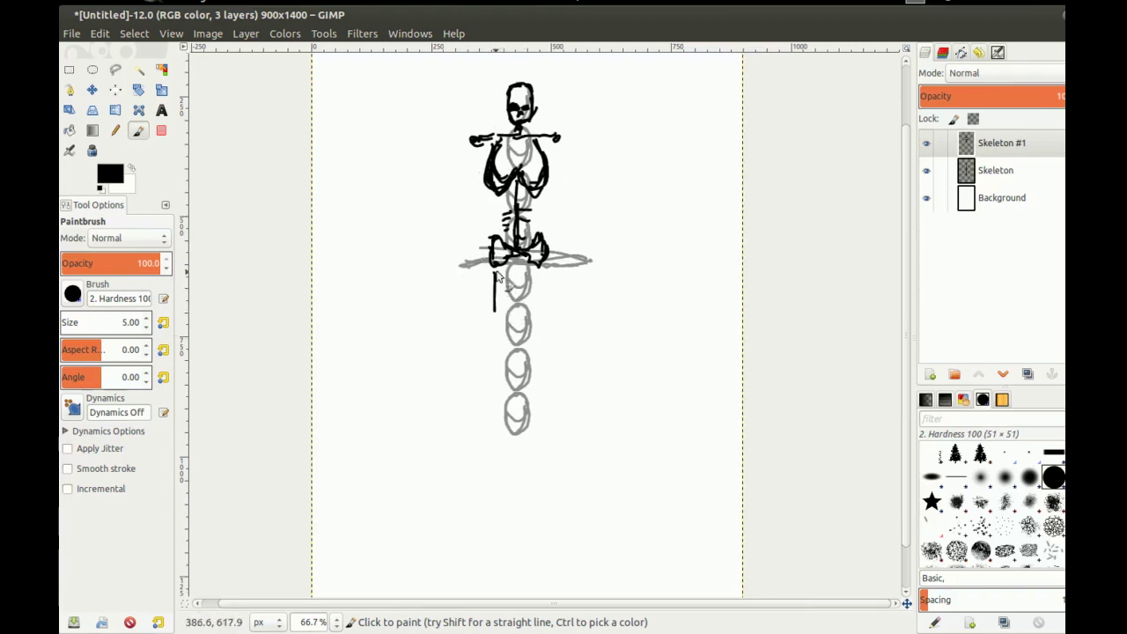
{"action": "mouse_move", "coordinate": [495, 269]}
{"action": "left_mouse_down"}
{"action": "mouse_move", "coordinate": [490, 340]}
{"action": "mouse_move", "coordinate": [499, 270]}
{"action": "left_mouse_up"}
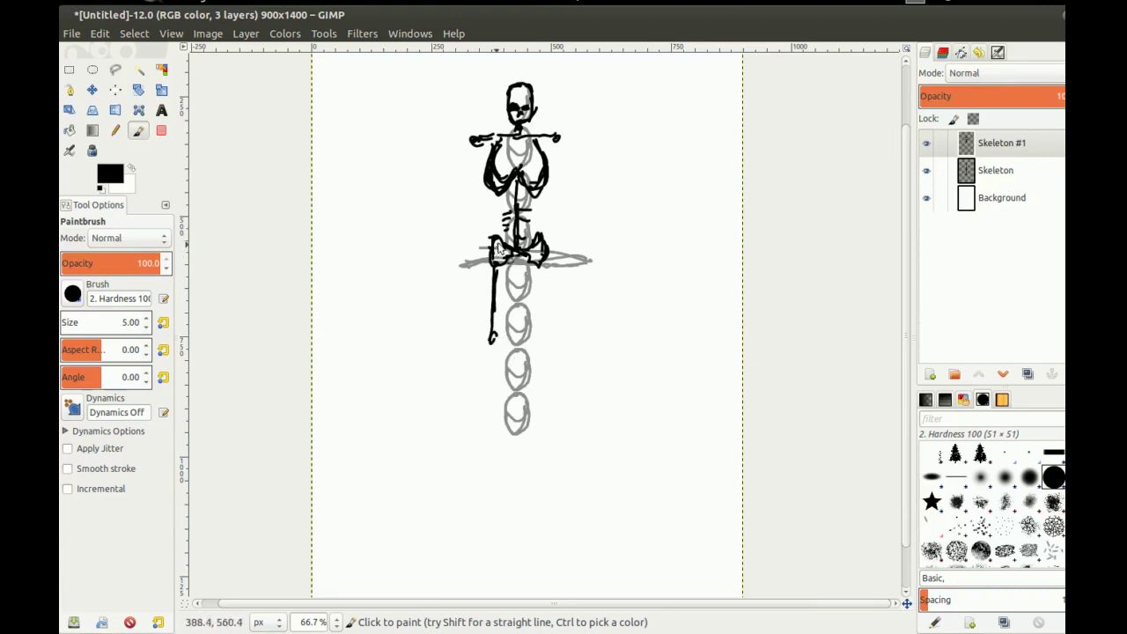
{"action": "left_click_drag", "start_coordinate": [467, 437], "coordinate": [569, 434]}
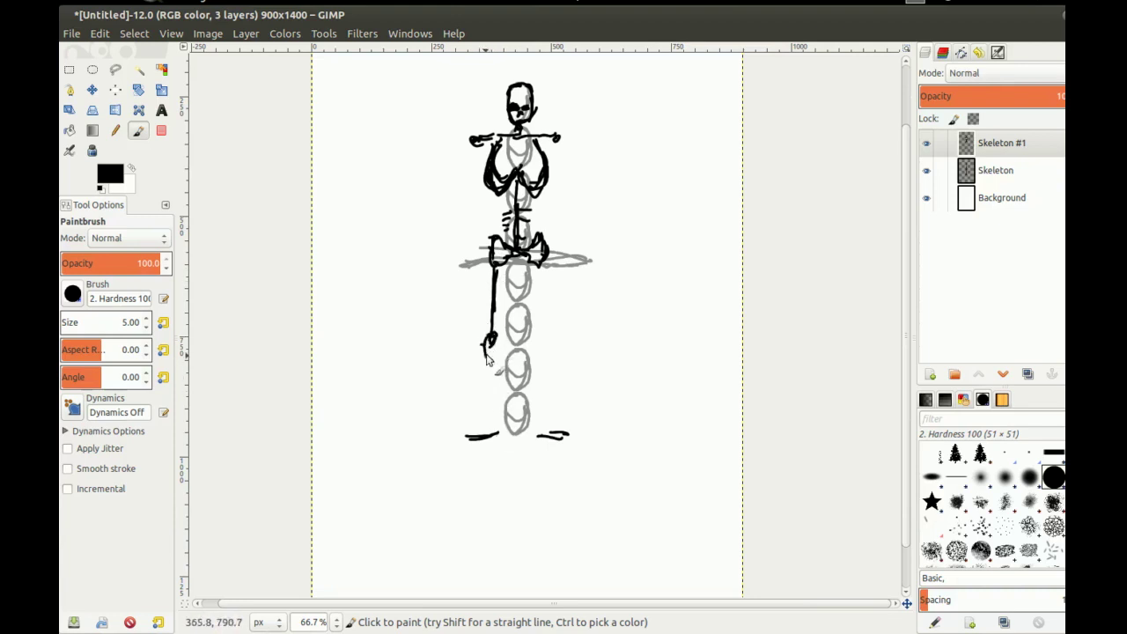
{"action": "mouse_move", "coordinate": [486, 355]}
{"action": "left_mouse_down"}
{"action": "mouse_move", "coordinate": [485, 338]}
{"action": "mouse_move", "coordinate": [490, 423]}
{"action": "left_mouse_up"}
{"action": "left_click_drag", "start_coordinate": [537, 270], "coordinate": [538, 336]}
{"action": "mouse_move", "coordinate": [532, 267]}
{"action": "left_mouse_down"}
{"action": "mouse_move", "coordinate": [538, 434]}
{"action": "mouse_move", "coordinate": [542, 340]}
{"action": "mouse_move", "coordinate": [542, 364]}
{"action": "mouse_move", "coordinate": [555, 340]}
{"action": "left_mouse_up"}
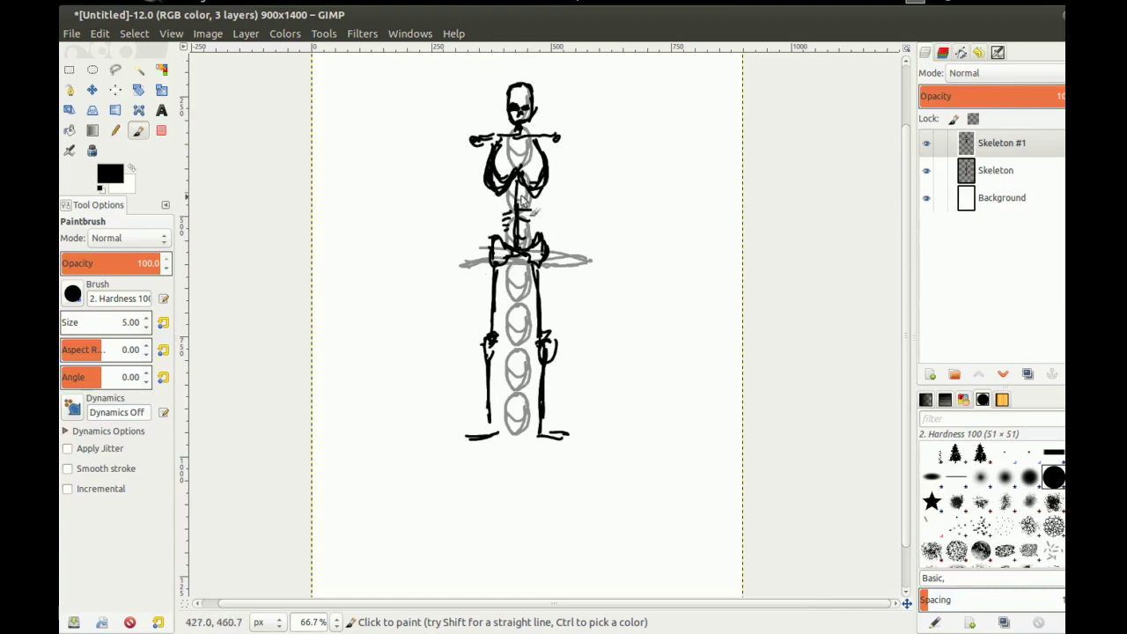
{"action": "left_click_drag", "start_coordinate": [498, 155], "coordinate": [508, 167]}
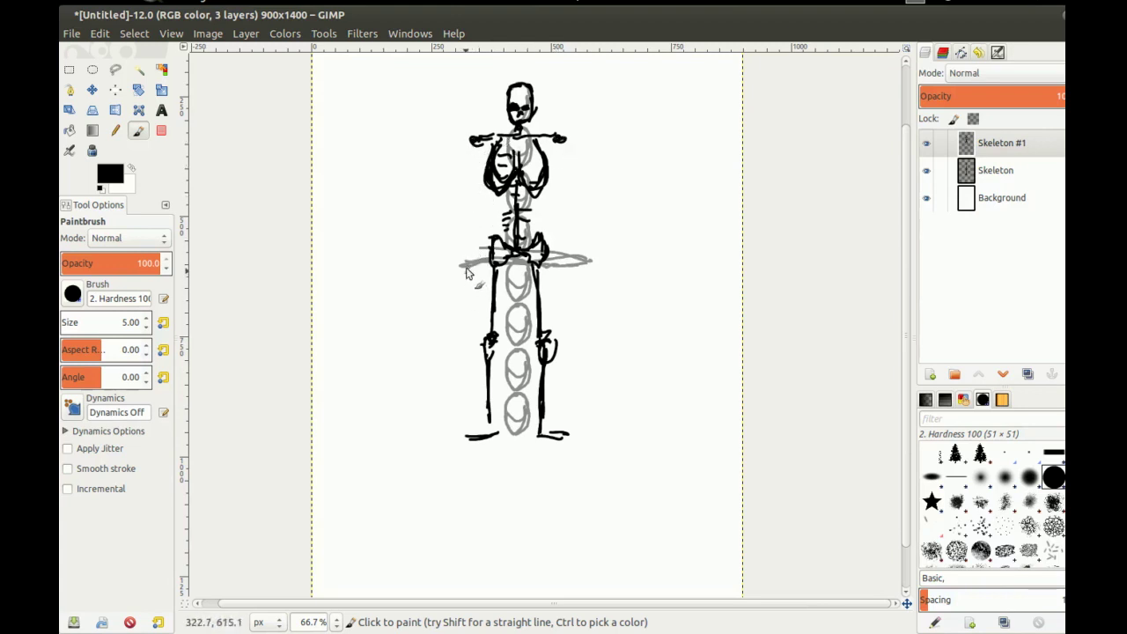
{"action": "left_click_drag", "start_coordinate": [481, 238], "coordinate": [480, 257]}
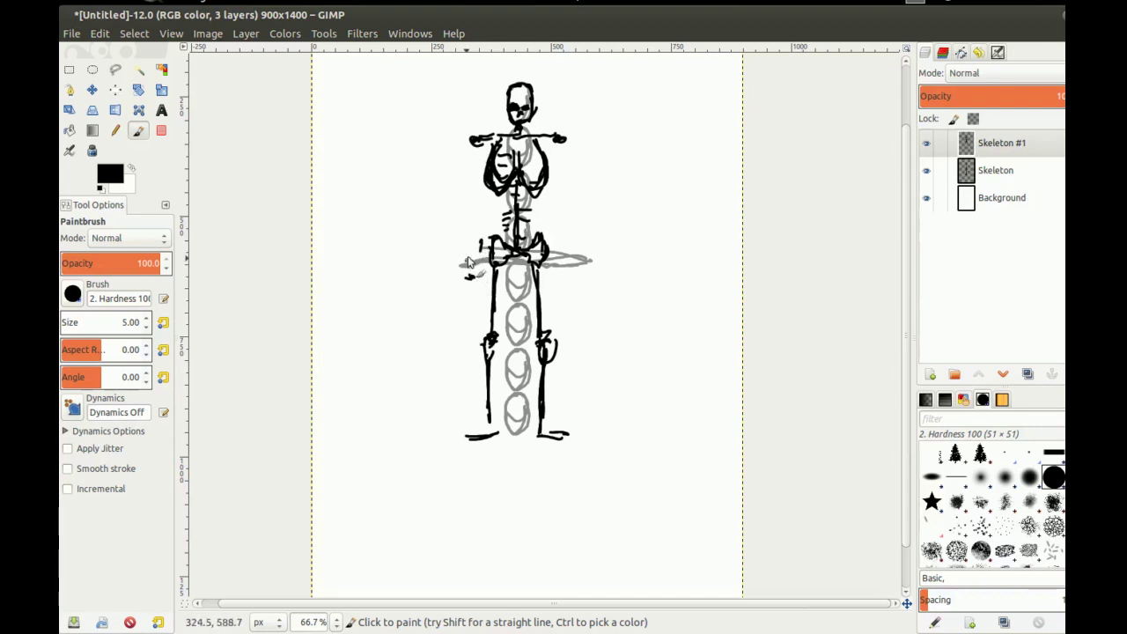
{"action": "left_click_drag", "start_coordinate": [468, 246], "coordinate": [469, 282]}
{"action": "left_click_drag", "start_coordinate": [462, 292], "coordinate": [466, 293]}
{"action": "key", "text": "ctrl+z"}
{"action": "key", "text": "ctrl+z"}
{"action": "key", "text": "ctrl+z"}
{"action": "key", "text": "ctrl+z"}
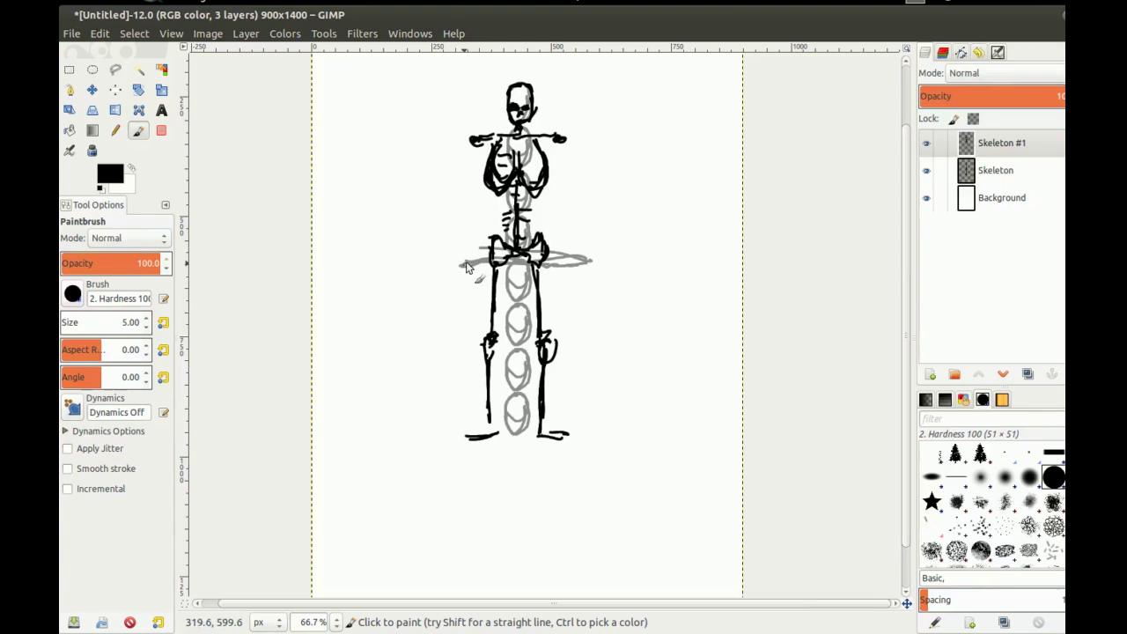
{"action": "left_click_drag", "start_coordinate": [470, 153], "coordinate": [464, 258]}
{"action": "key", "text": "ctrl+z"}
{"action": "key", "text": "ctrl+z"}
{"action": "key", "text": "ctrl+z"}
{"action": "key", "text": "ctrl+z"}
{"action": "key", "text": "ctrl+z"}
{"action": "key", "text": "ctrl+z"}
{"action": "left_click_drag", "start_coordinate": [469, 297], "coordinate": [460, 297]}
{"action": "left_click_drag", "start_coordinate": [468, 216], "coordinate": [461, 217]}
{"action": "left_click_drag", "start_coordinate": [468, 153], "coordinate": [463, 217]}
{"action": "mouse_move", "coordinate": [462, 222]}
{"action": "left_mouse_down"}
{"action": "mouse_move", "coordinate": [465, 299]}
{"action": "mouse_move", "coordinate": [472, 287]}
{"action": "left_mouse_up"}
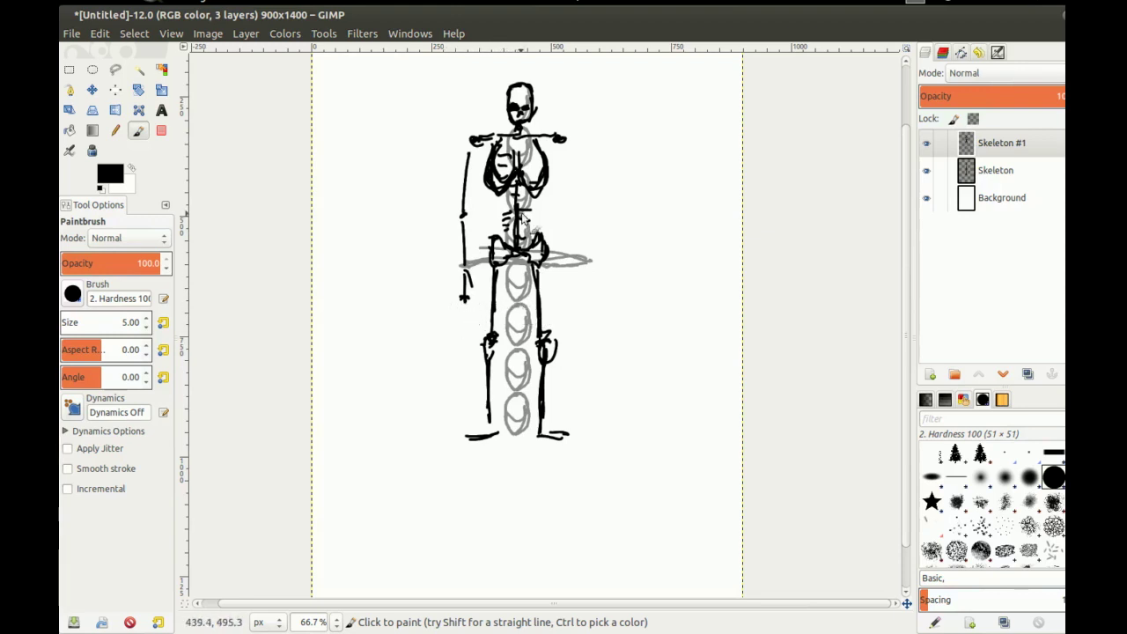
{"action": "key", "text": "ctrl+z"}
{"action": "key", "text": "ctrl+z"}
{"action": "key", "text": "ctrl+z"}
{"action": "key", "text": "ctrl+z"}
{"action": "key", "text": "ctrl+z"}
{"action": "key", "text": "ctrl+z"}
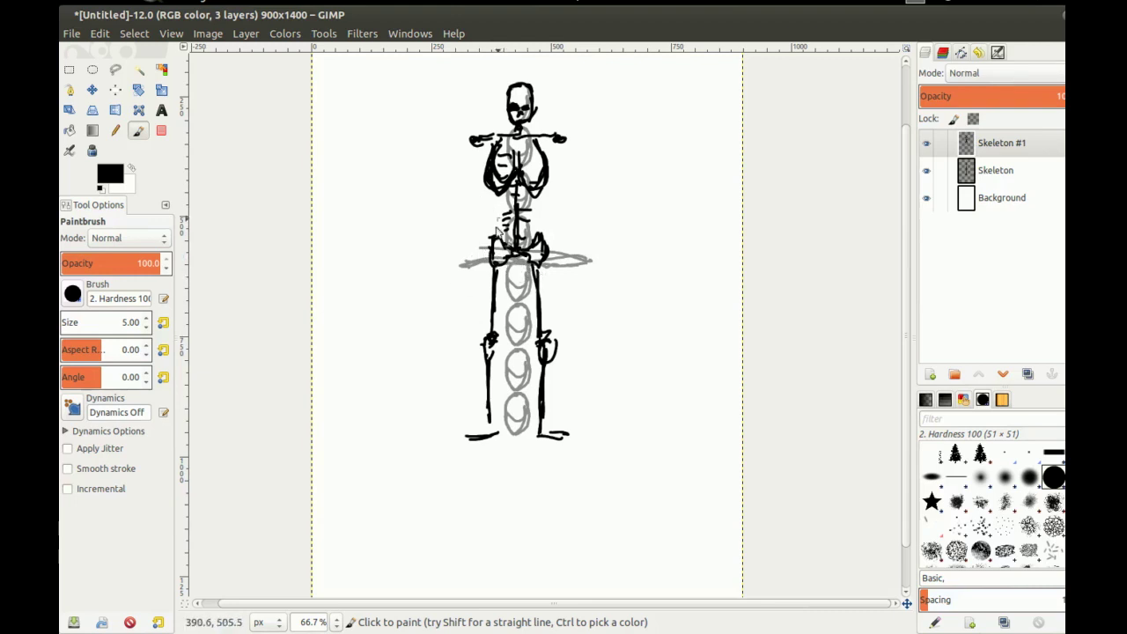
Paint a small oval below the pelvis and both arms with elbows, wrists and hands reaching just past the midline
{"action": "left_click_drag", "start_coordinate": [521, 284], "coordinate": [514, 266]}
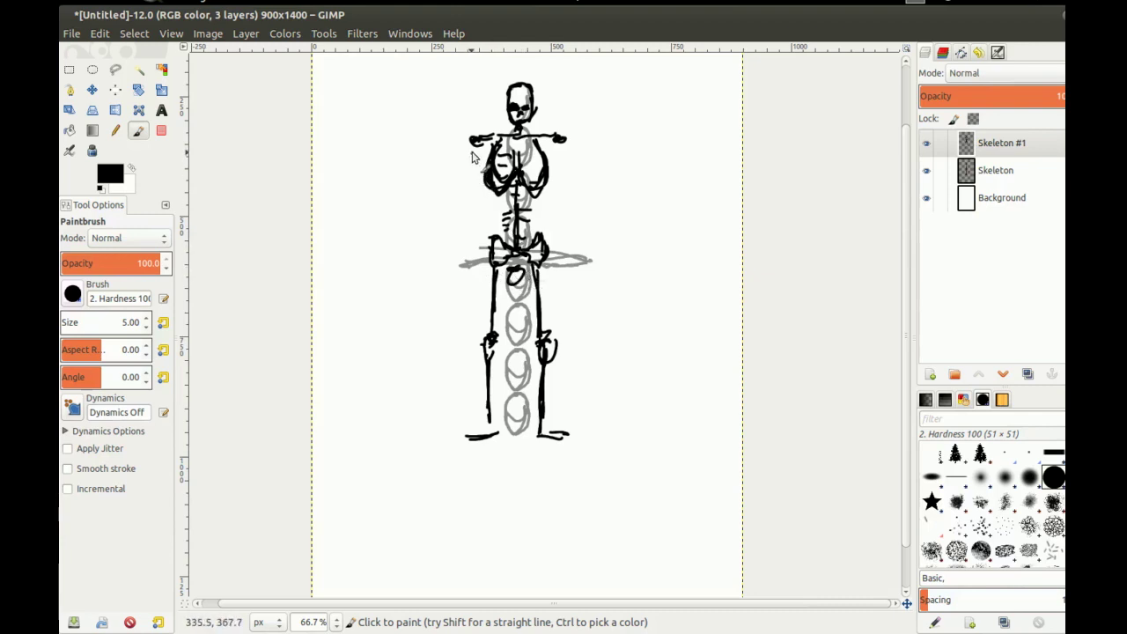
{"action": "left_click_drag", "start_coordinate": [472, 149], "coordinate": [467, 258]}
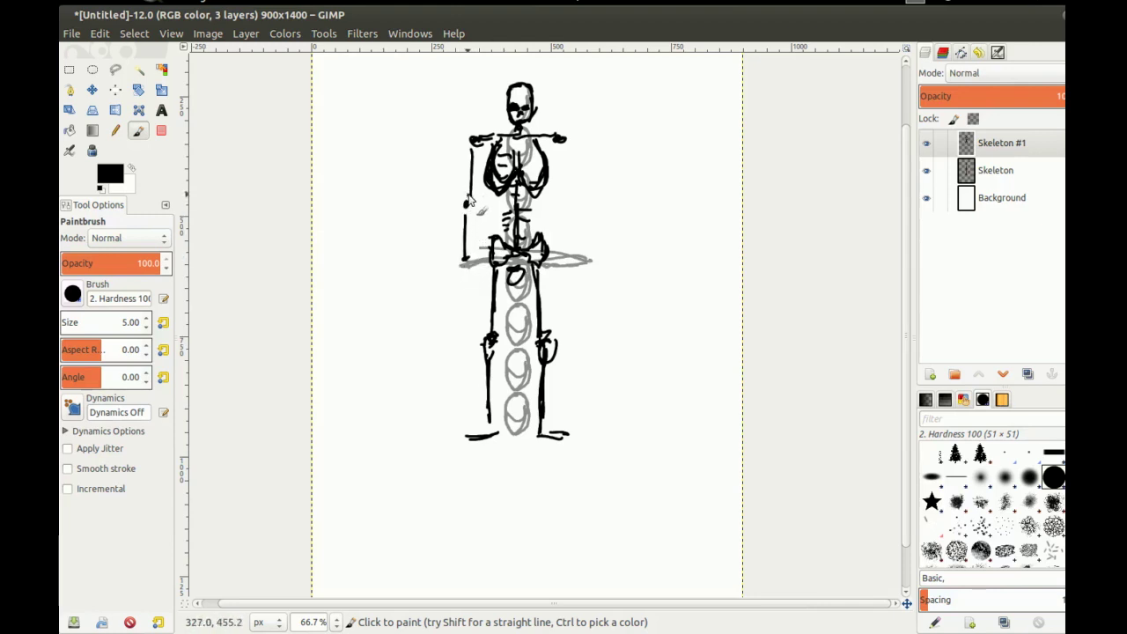
{"action": "mouse_move", "coordinate": [467, 269]}
{"action": "left_mouse_down"}
{"action": "mouse_move", "coordinate": [465, 287]}
{"action": "mouse_move", "coordinate": [467, 271]}
{"action": "left_mouse_up"}
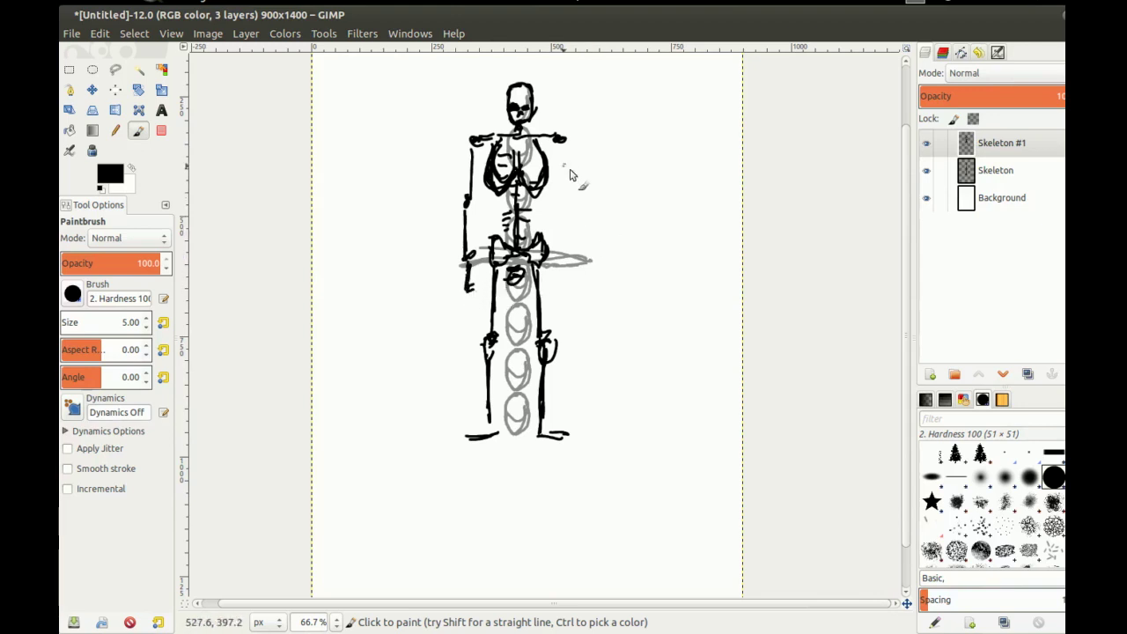
{"action": "mouse_move", "coordinate": [565, 150]}
{"action": "left_mouse_down"}
{"action": "mouse_move", "coordinate": [555, 215]}
{"action": "mouse_move", "coordinate": [566, 152]}
{"action": "mouse_move", "coordinate": [567, 278]}
{"action": "mouse_move", "coordinate": [565, 260]}
{"action": "mouse_move", "coordinate": [557, 286]}
{"action": "mouse_move", "coordinate": [568, 255]}
{"action": "left_mouse_up"}
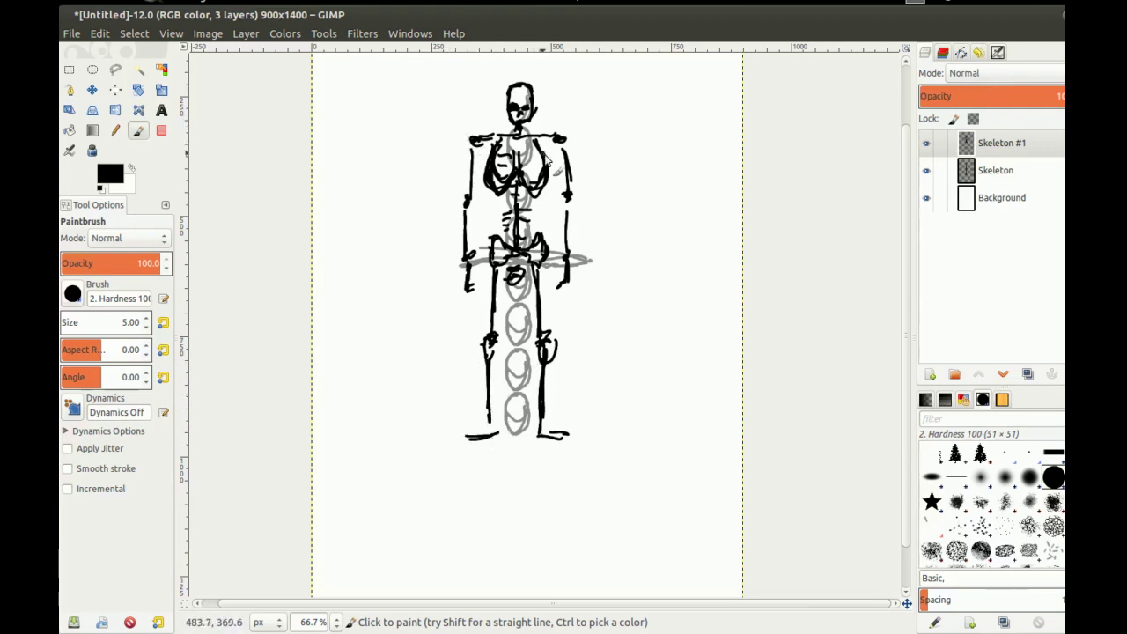
Fill in the remaining ribs and add second strokes alongside the leg and arm bones to thicken them
{"action": "mouse_move", "coordinate": [523, 156]}
{"action": "left_mouse_down"}
{"action": "mouse_move", "coordinate": [498, 204]}
{"action": "mouse_move", "coordinate": [525, 203]}
{"action": "mouse_move", "coordinate": [523, 171]}
{"action": "mouse_move", "coordinate": [492, 175]}
{"action": "mouse_move", "coordinate": [514, 185]}
{"action": "mouse_move", "coordinate": [510, 156]}
{"action": "left_mouse_up"}
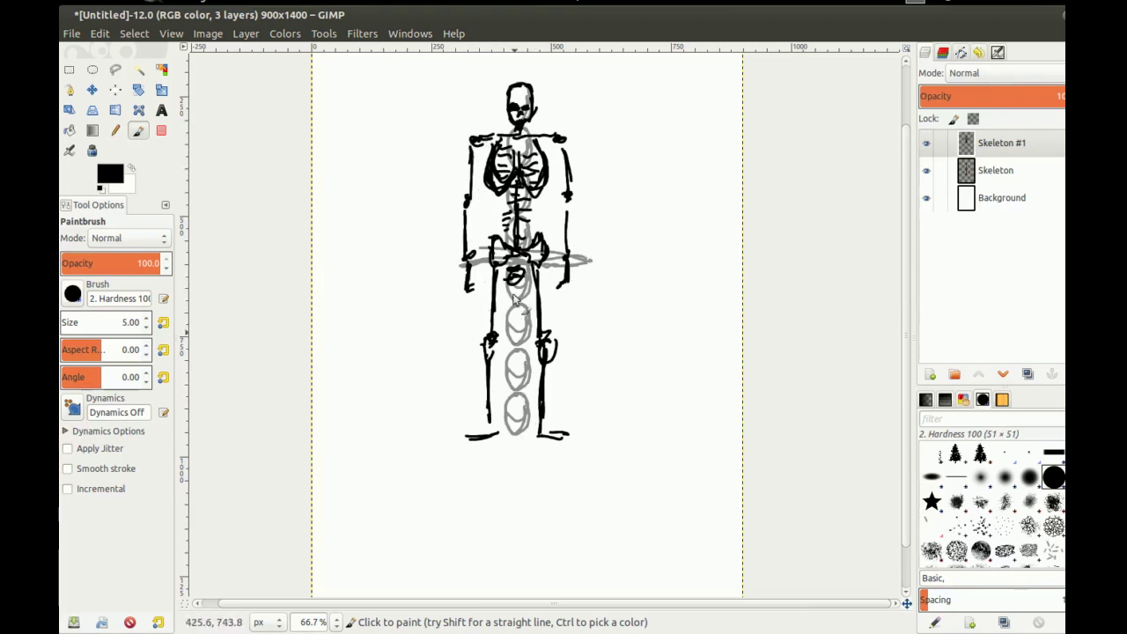
{"action": "left_click_drag", "start_coordinate": [540, 264], "coordinate": [543, 319]}
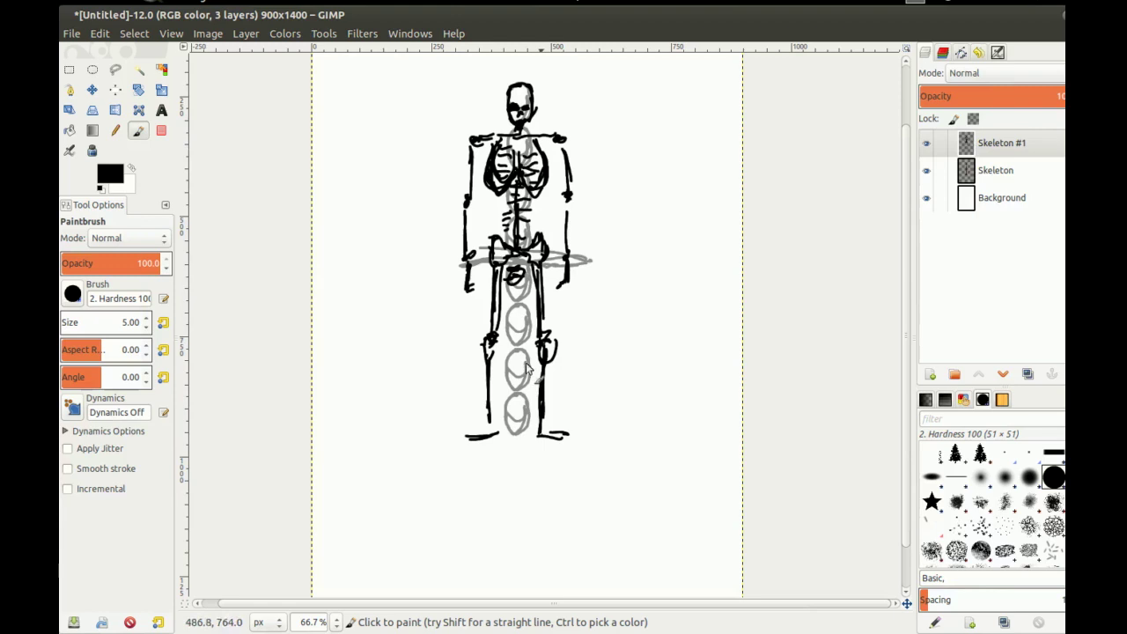
{"action": "left_click_drag", "start_coordinate": [493, 358], "coordinate": [497, 414]}
{"action": "left_click_drag", "start_coordinate": [547, 362], "coordinate": [544, 411]}
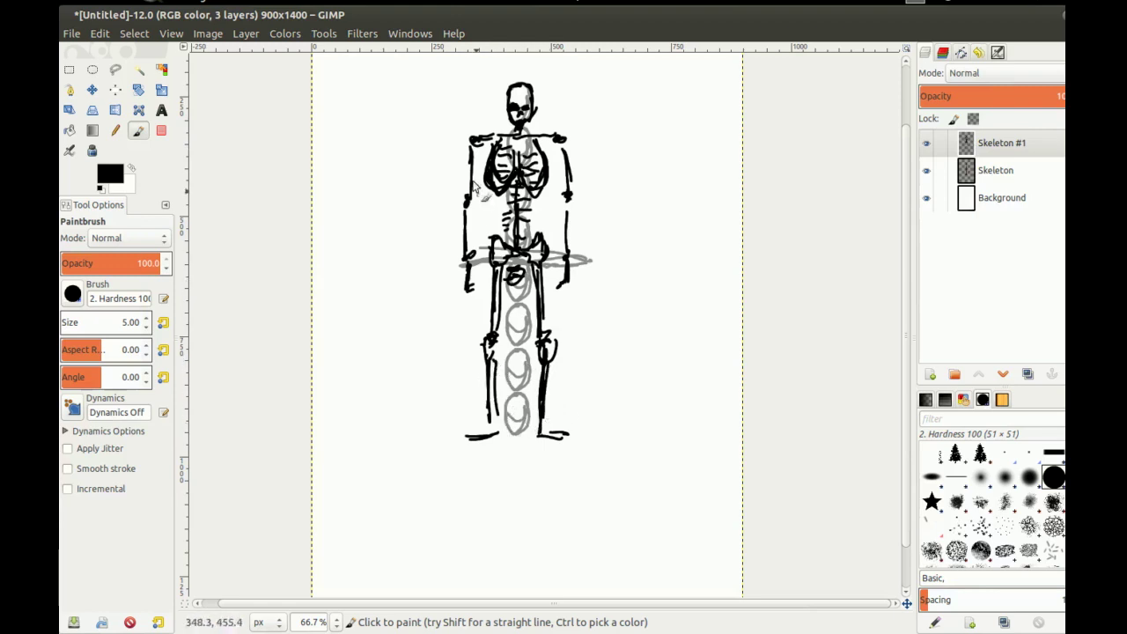
{"action": "left_click_drag", "start_coordinate": [474, 146], "coordinate": [468, 254]}
{"action": "mouse_move", "coordinate": [557, 144]}
{"action": "left_mouse_down"}
{"action": "mouse_move", "coordinate": [564, 216]}
{"action": "mouse_move", "coordinate": [563, 239]}
{"action": "left_mouse_up"}
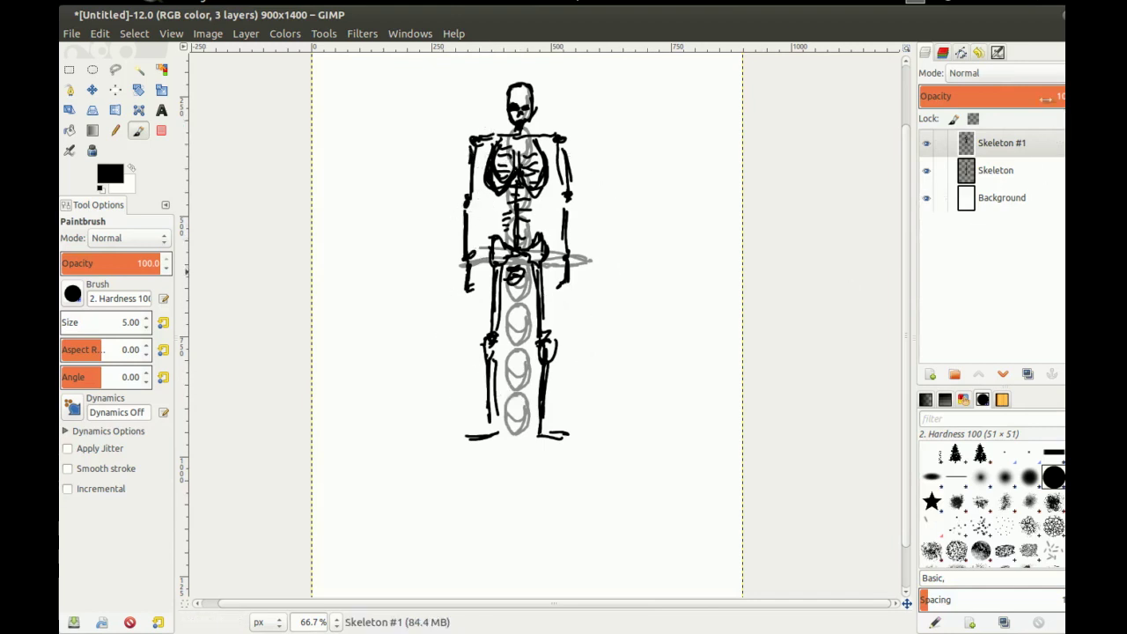
Lower the Skeleton #1 layer's opacity to below half and hide the Skeleton layer holding the head guide
{"action": "left_click_drag", "start_coordinate": [1011, 96], "coordinate": [1006, 99]}
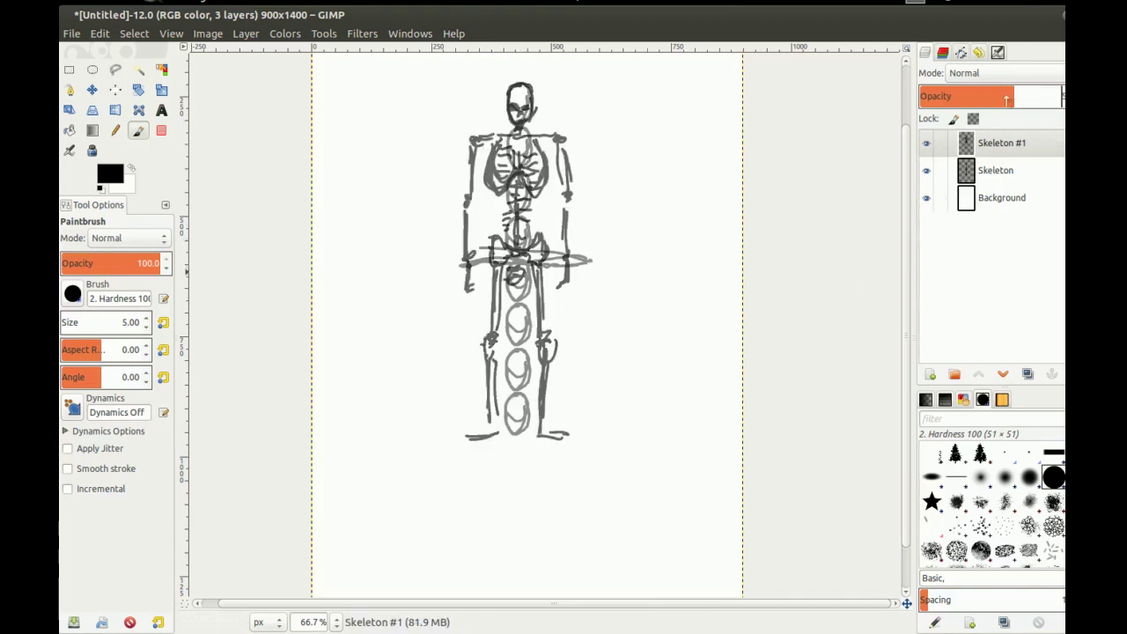
{"action": "left_click", "coordinate": [926, 172]}
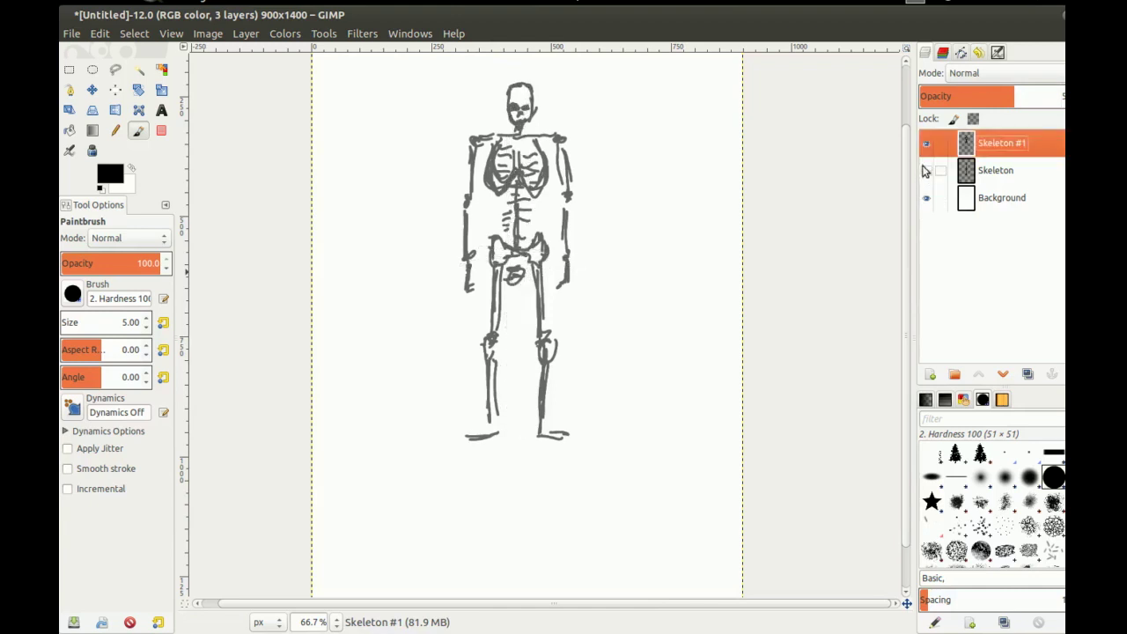
{"action": "left_click", "coordinate": [994, 94]}
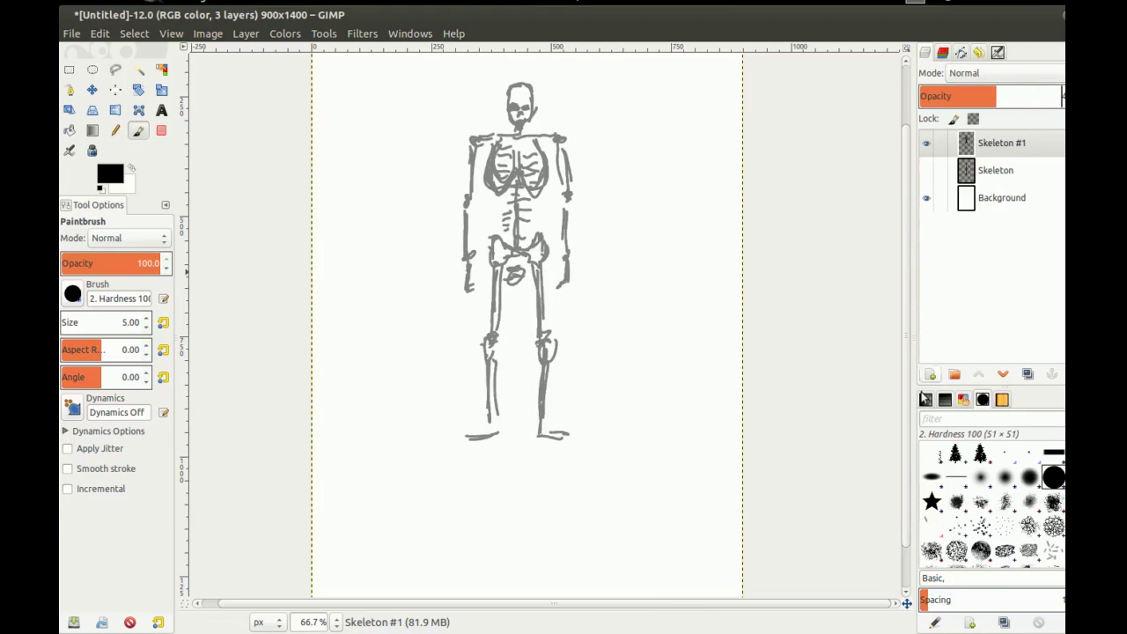
Add a transparent 900 × 1400 px layer on top and paint the head outline, face, hairline and neck over the skull
{"action": "left_click", "coordinate": [931, 375]}
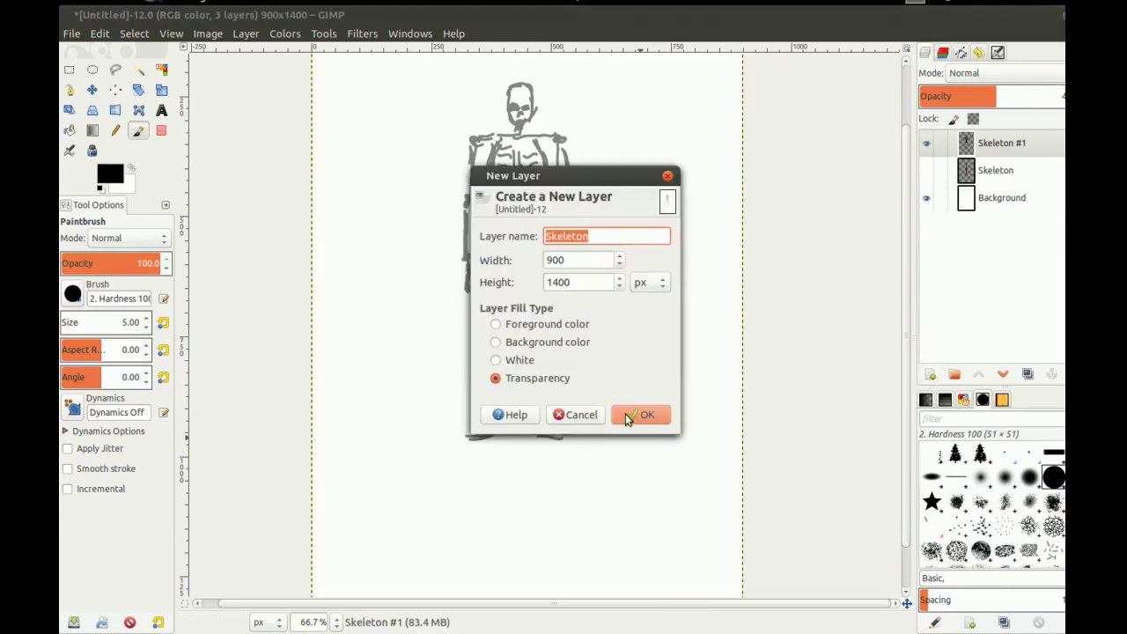
{"action": "left_click", "coordinate": [632, 417]}
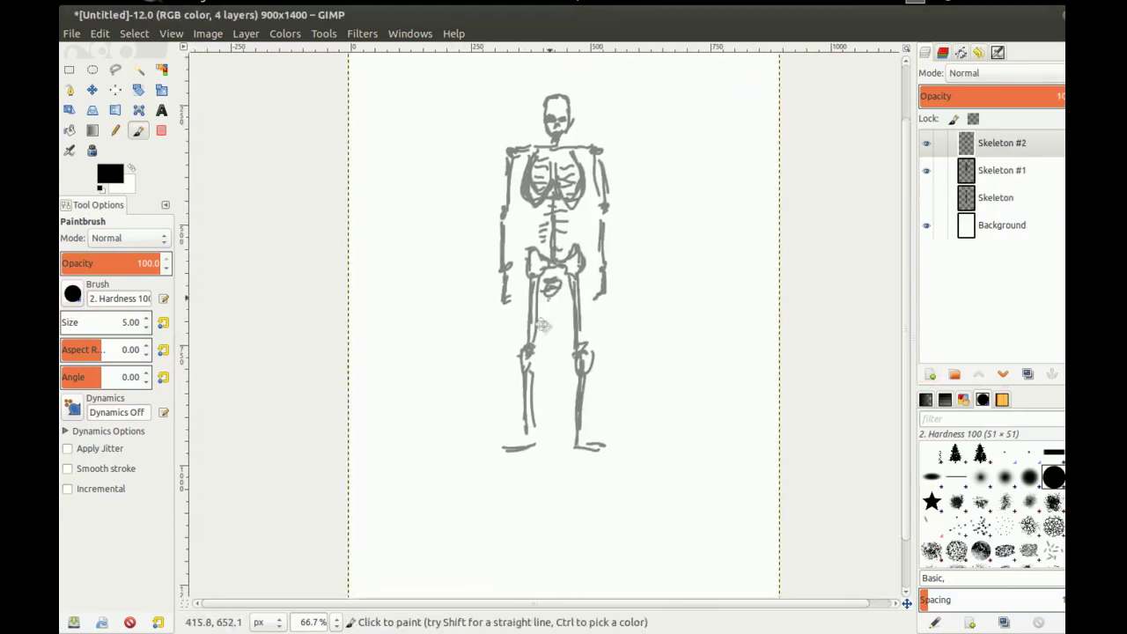
{"action": "left_click_drag", "start_coordinate": [549, 298], "coordinate": [547, 328]}
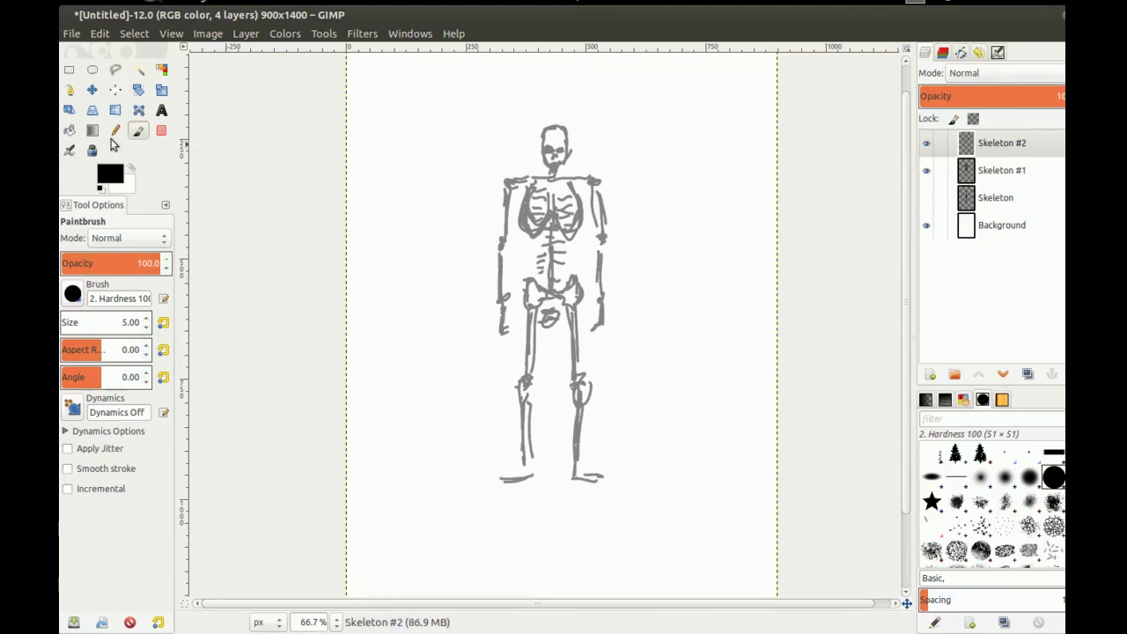
{"action": "mouse_move", "coordinate": [546, 176]}
{"action": "left_mouse_down"}
{"action": "mouse_move", "coordinate": [512, 183]}
{"action": "mouse_move", "coordinate": [503, 212]}
{"action": "mouse_move", "coordinate": [523, 164]}
{"action": "left_mouse_up"}
{"action": "scroll", "coordinate": [524, 163], "scroll_direction": "up", "scroll_amount": 1}
{"action": "mouse_move", "coordinate": [525, 77]}
{"action": "left_mouse_down"}
{"action": "mouse_move", "coordinate": [536, 74]}
{"action": "mouse_move", "coordinate": [516, 75]}
{"action": "mouse_move", "coordinate": [547, 87]}
{"action": "mouse_move", "coordinate": [549, 103]}
{"action": "left_mouse_up"}
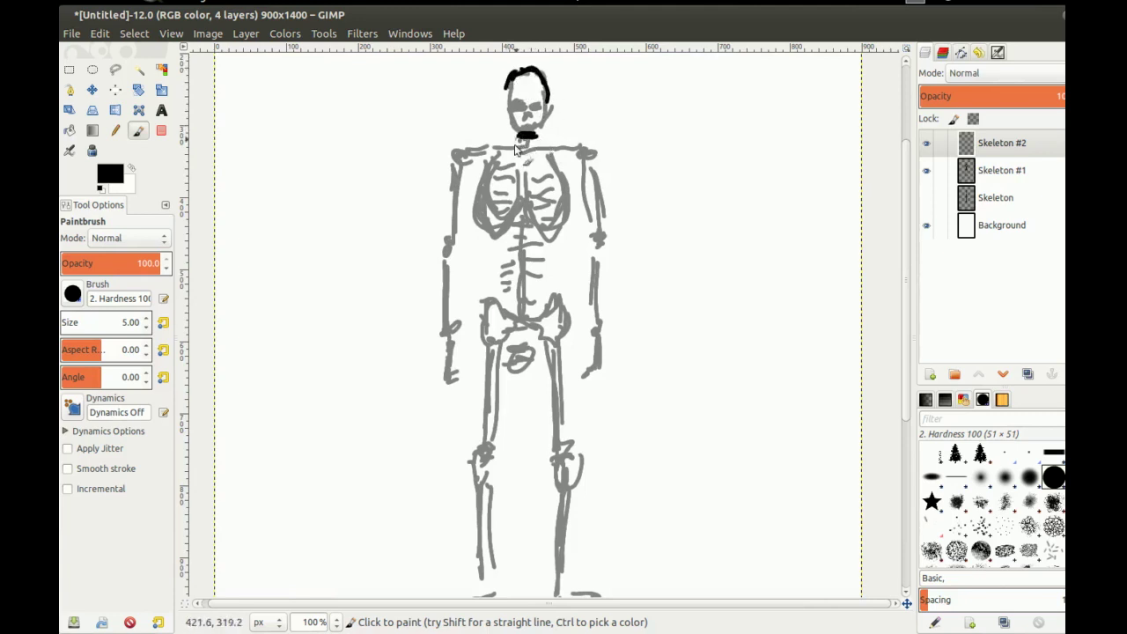
{"action": "left_click_drag", "start_coordinate": [546, 100], "coordinate": [545, 126]}
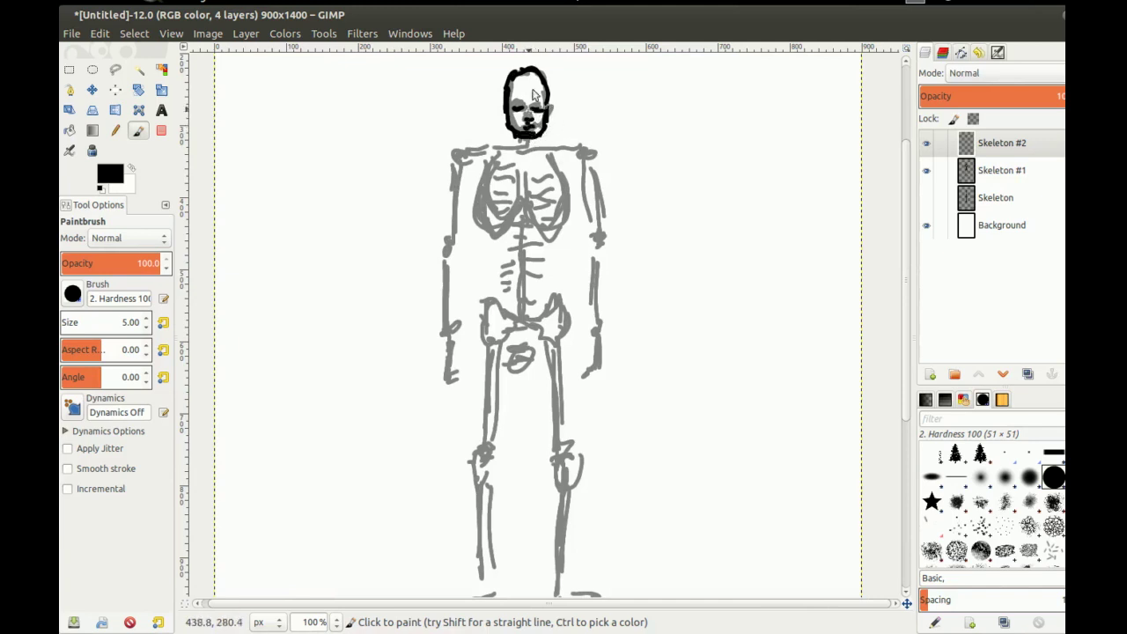
{"action": "mouse_move", "coordinate": [531, 105]}
{"action": "left_mouse_down"}
{"action": "mouse_move", "coordinate": [513, 95]}
{"action": "mouse_move", "coordinate": [545, 92]}
{"action": "left_mouse_up"}
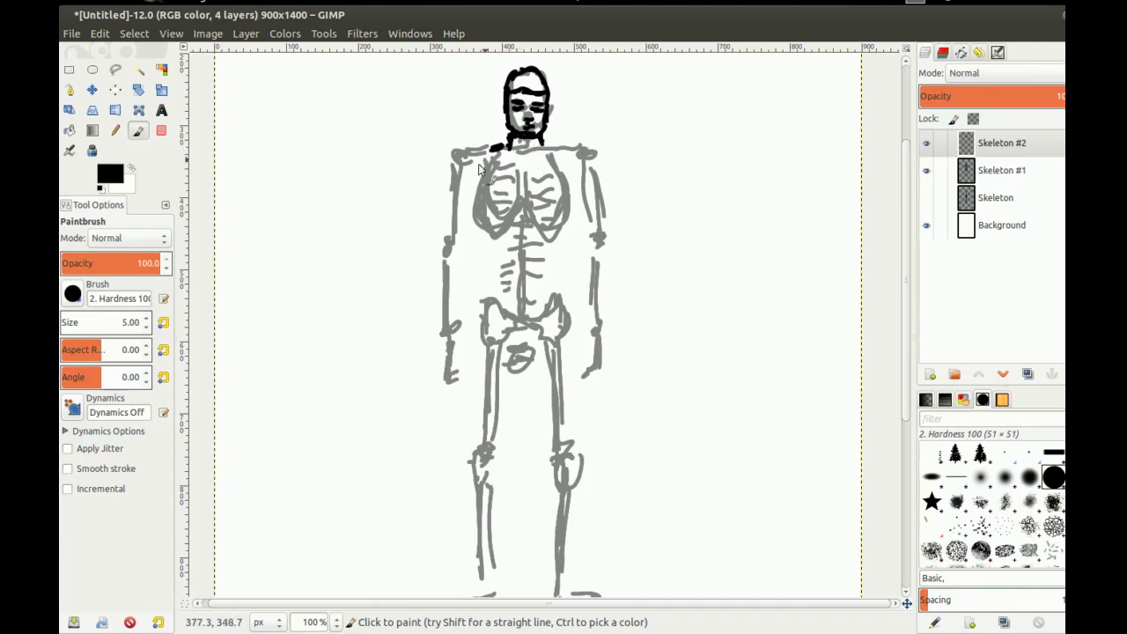
Paint the sloping lines from the neck, a short collarbone line and the rounded caps of both shoulders
{"action": "left_click_drag", "start_coordinate": [500, 150], "coordinate": [476, 160]}
{"action": "left_click_drag", "start_coordinate": [542, 141], "coordinate": [570, 157]}
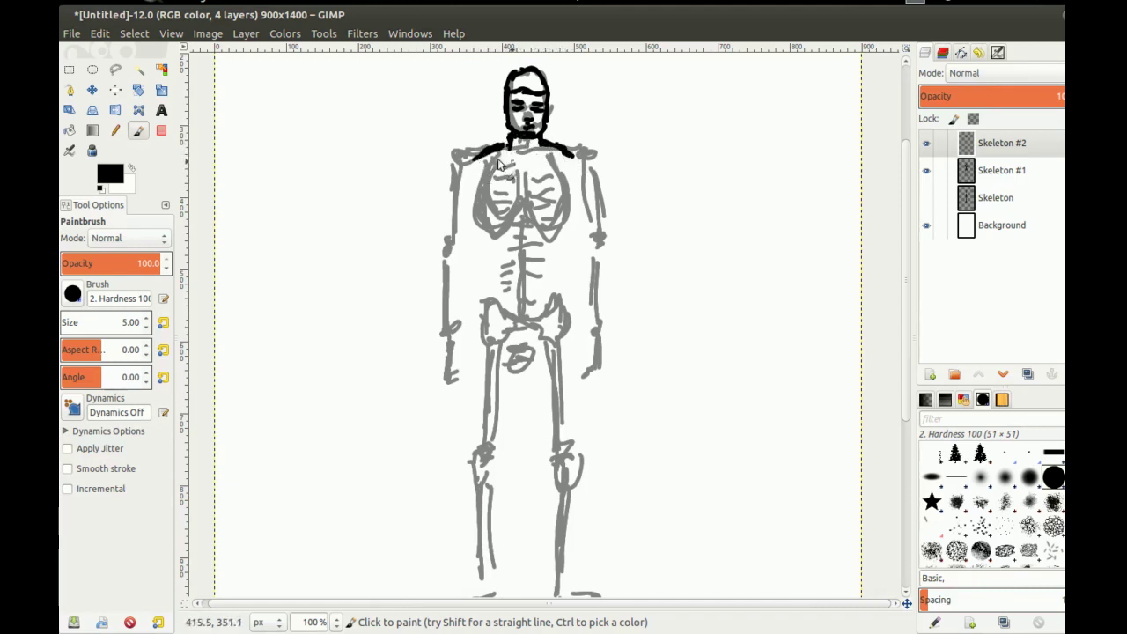
{"action": "left_click_drag", "start_coordinate": [485, 162], "coordinate": [529, 160]}
{"action": "key", "text": "ctrl+z"}
{"action": "key", "text": "ctrl+z"}
{"action": "key", "text": "ctrl+z"}
{"action": "key", "text": "ctrl+z"}
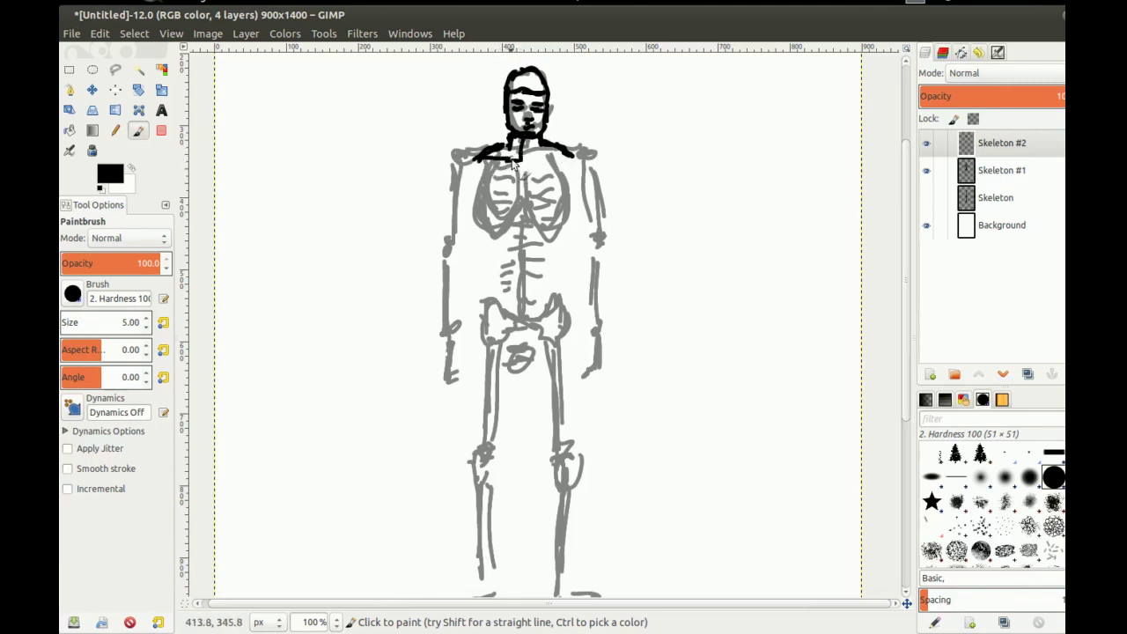
{"action": "mouse_move", "coordinate": [472, 155]}
{"action": "left_mouse_down"}
{"action": "mouse_move", "coordinate": [457, 156]}
{"action": "mouse_move", "coordinate": [444, 179]}
{"action": "mouse_move", "coordinate": [456, 158]}
{"action": "left_mouse_up"}
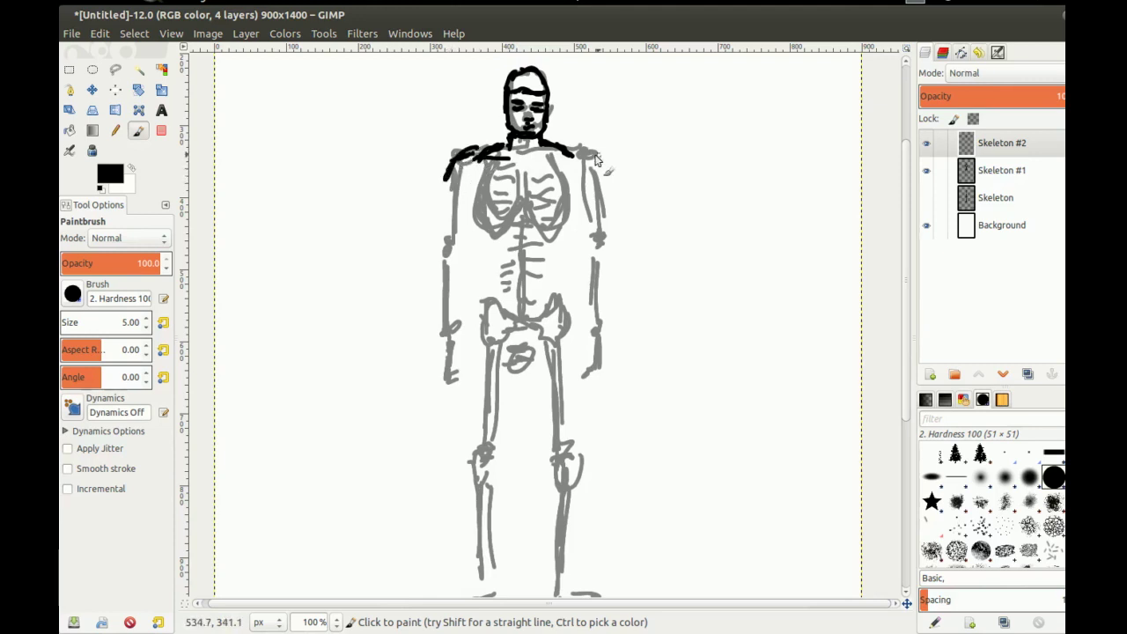
{"action": "mouse_move", "coordinate": [581, 149]}
{"action": "left_mouse_down"}
{"action": "mouse_move", "coordinate": [608, 166]}
{"action": "mouse_move", "coordinate": [607, 181]}
{"action": "left_mouse_up"}
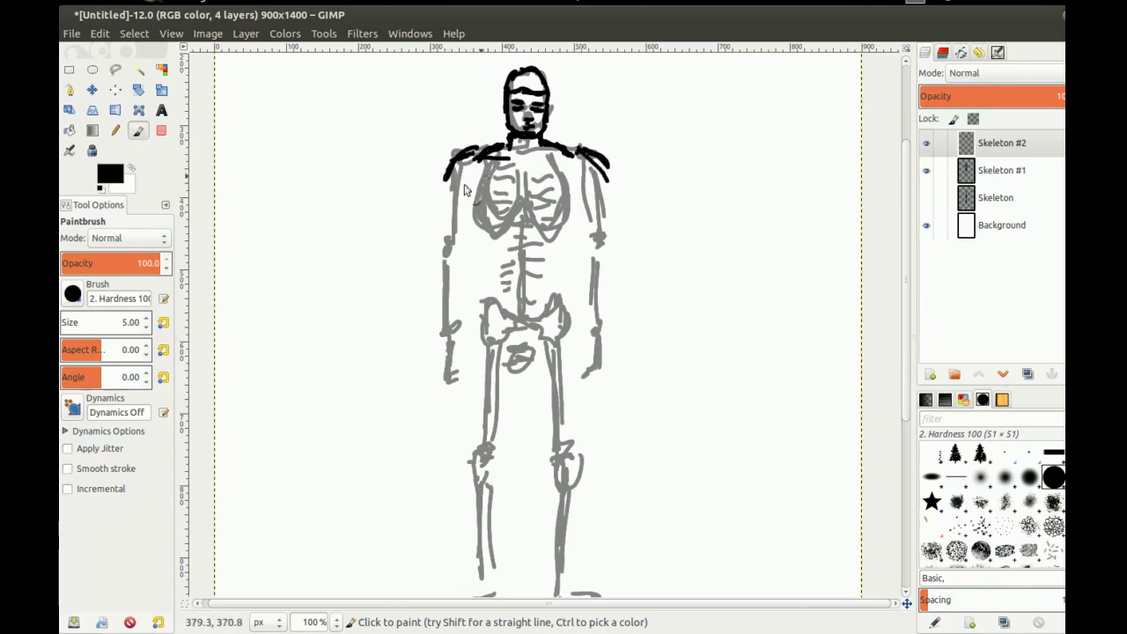
Paint the chest with a short sternum line, the lower edges of both pectorals and the armpit creases
{"action": "mouse_move", "coordinate": [447, 173]}
{"action": "left_mouse_down"}
{"action": "mouse_move", "coordinate": [442, 201]}
{"action": "mouse_move", "coordinate": [473, 184]}
{"action": "mouse_move", "coordinate": [526, 189]}
{"action": "mouse_move", "coordinate": [519, 210]}
{"action": "mouse_move", "coordinate": [567, 207]}
{"action": "left_mouse_up"}
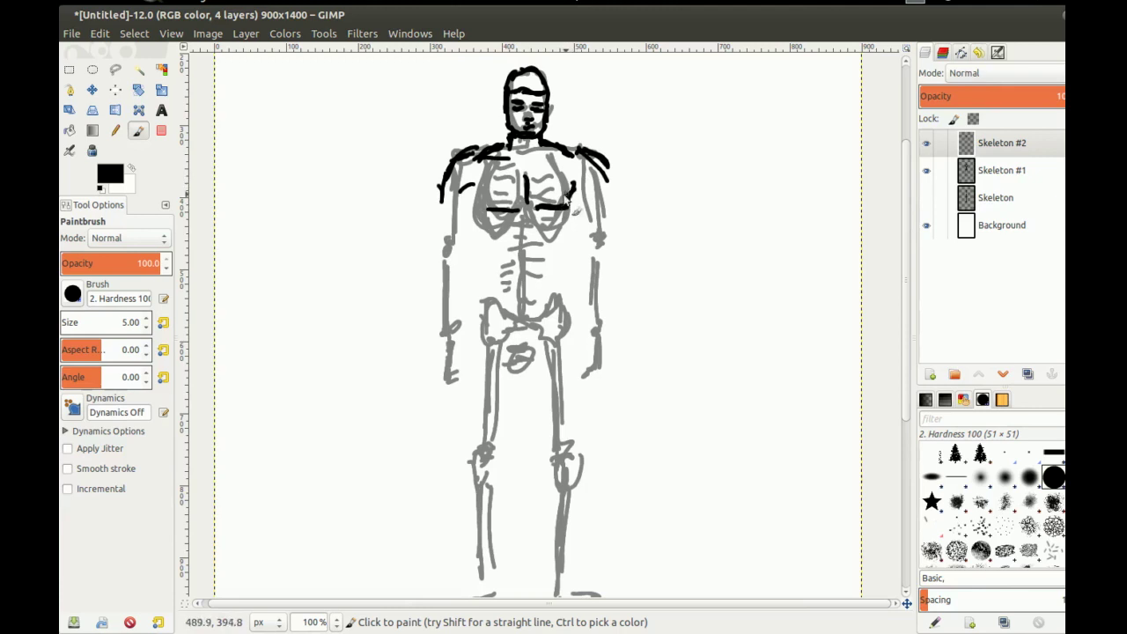
{"action": "mouse_move", "coordinate": [477, 193]}
{"action": "left_mouse_down"}
{"action": "mouse_move", "coordinate": [490, 209]}
{"action": "mouse_move", "coordinate": [482, 213]}
{"action": "mouse_move", "coordinate": [470, 187]}
{"action": "left_mouse_up"}
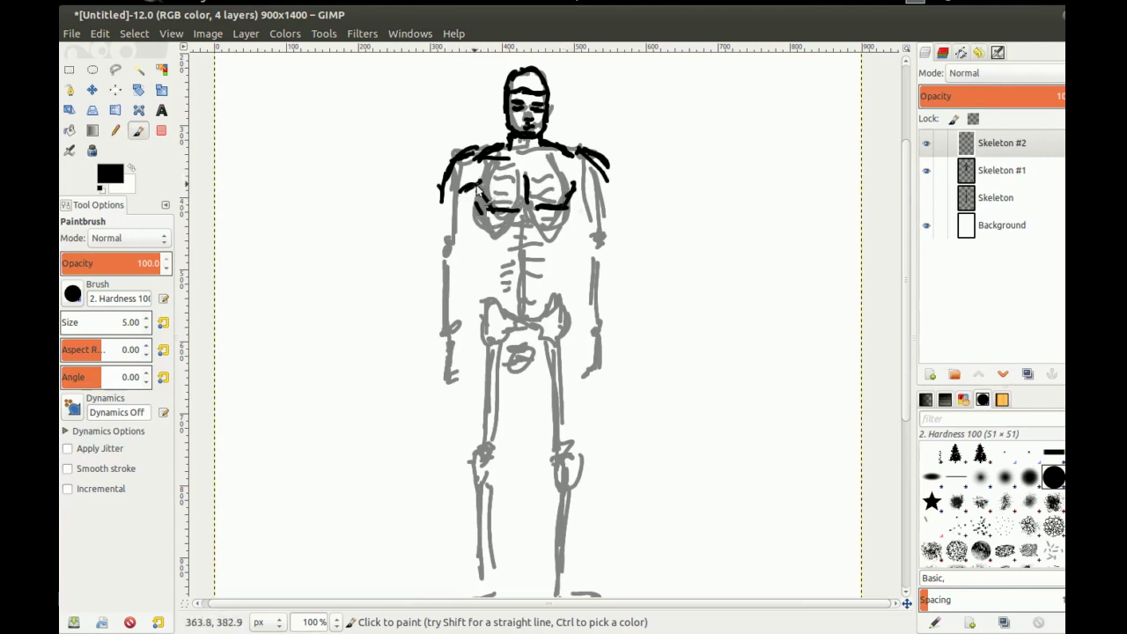
{"action": "left_click_drag", "start_coordinate": [573, 174], "coordinate": [585, 194]}
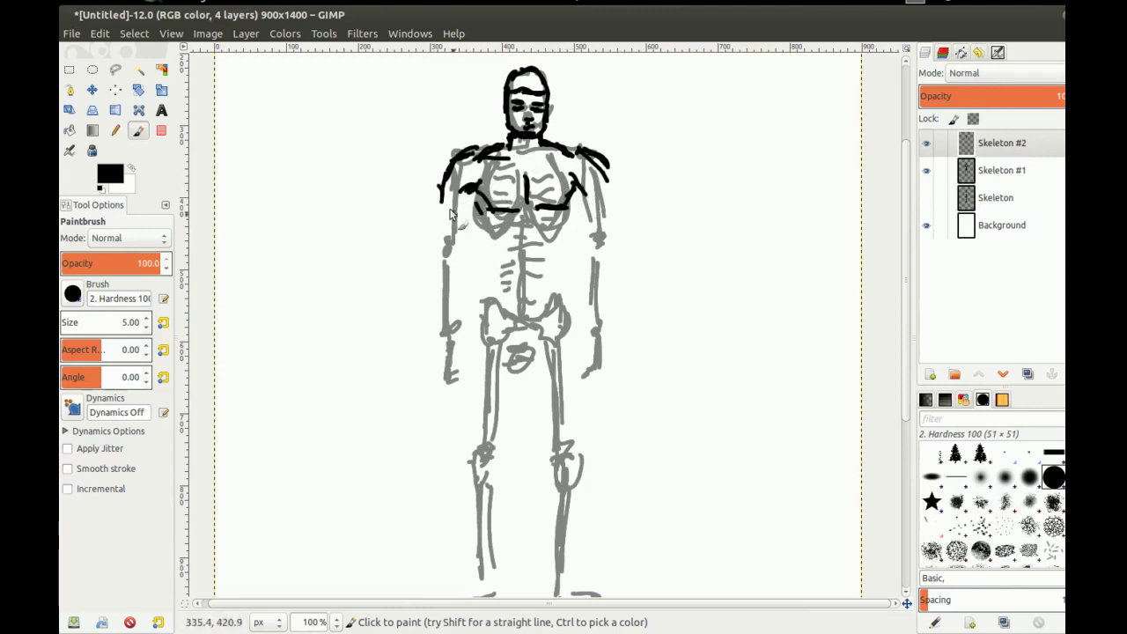
{"action": "mouse_move", "coordinate": [440, 216]}
{"action": "left_mouse_down"}
{"action": "mouse_move", "coordinate": [491, 195]}
{"action": "mouse_move", "coordinate": [528, 202]}
{"action": "mouse_move", "coordinate": [558, 192]}
{"action": "left_mouse_up"}
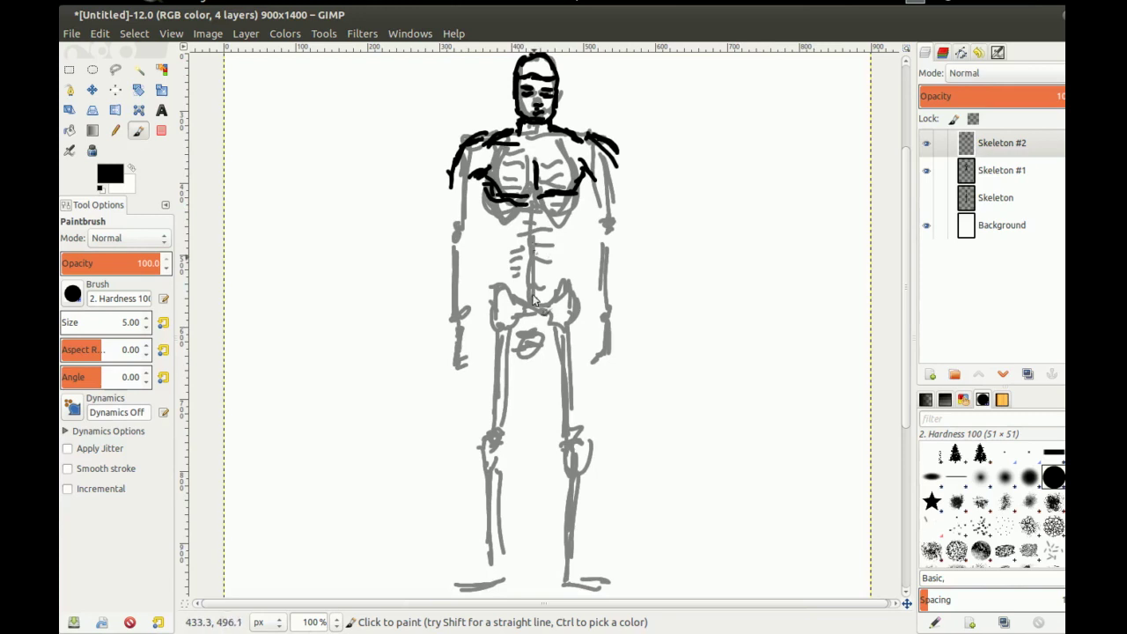
Paint the abdominal muscles as a vertical midline with horizontal crossbars under an arched upper outline
{"action": "mouse_move", "coordinate": [527, 243]}
{"action": "left_mouse_down"}
{"action": "mouse_move", "coordinate": [542, 242]}
{"action": "mouse_move", "coordinate": [528, 243]}
{"action": "left_mouse_up"}
{"action": "mouse_move", "coordinate": [532, 230]}
{"action": "left_mouse_down"}
{"action": "mouse_move", "coordinate": [537, 280]}
{"action": "mouse_move", "coordinate": [517, 273]}
{"action": "mouse_move", "coordinate": [548, 267]}
{"action": "mouse_move", "coordinate": [534, 269]}
{"action": "mouse_move", "coordinate": [542, 234]}
{"action": "mouse_move", "coordinate": [539, 296]}
{"action": "mouse_move", "coordinate": [523, 289]}
{"action": "mouse_move", "coordinate": [533, 299]}
{"action": "mouse_move", "coordinate": [536, 284]}
{"action": "mouse_move", "coordinate": [524, 298]}
{"action": "mouse_move", "coordinate": [533, 317]}
{"action": "mouse_move", "coordinate": [529, 293]}
{"action": "mouse_move", "coordinate": [530, 326]}
{"action": "left_mouse_up"}
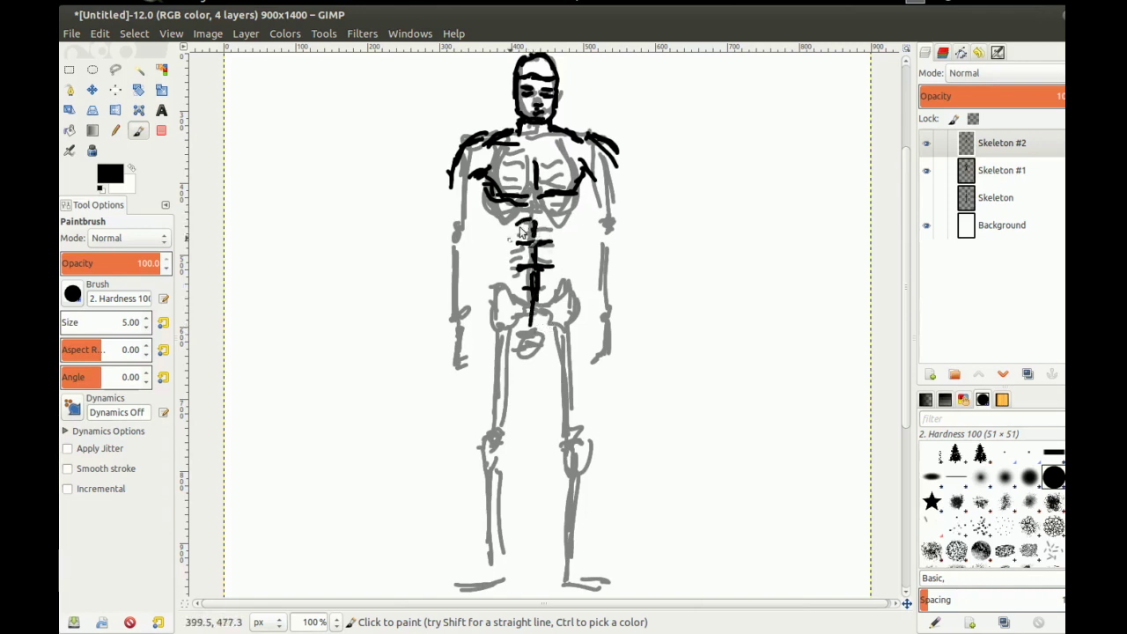
{"action": "mouse_move", "coordinate": [518, 227]}
{"action": "left_mouse_down"}
{"action": "mouse_move", "coordinate": [508, 262]}
{"action": "mouse_move", "coordinate": [537, 212]}
{"action": "mouse_move", "coordinate": [534, 223]}
{"action": "mouse_move", "coordinate": [556, 248]}
{"action": "left_mouse_up"}
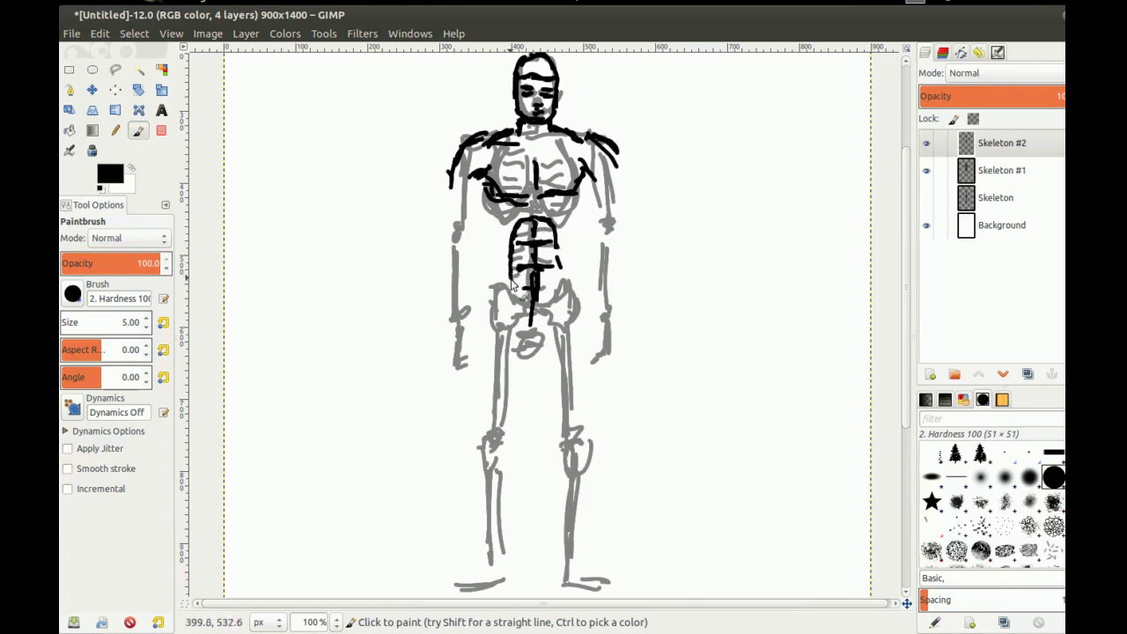
{"action": "left_click_drag", "start_coordinate": [523, 314], "coordinate": [530, 325]}
{"action": "mouse_move", "coordinate": [557, 250]}
{"action": "left_mouse_down"}
{"action": "mouse_move", "coordinate": [556, 292]}
{"action": "mouse_move", "coordinate": [555, 274]}
{"action": "mouse_move", "coordinate": [545, 312]}
{"action": "mouse_move", "coordinate": [513, 320]}
{"action": "mouse_move", "coordinate": [529, 332]}
{"action": "mouse_move", "coordinate": [545, 317]}
{"action": "mouse_move", "coordinate": [529, 320]}
{"action": "left_mouse_up"}
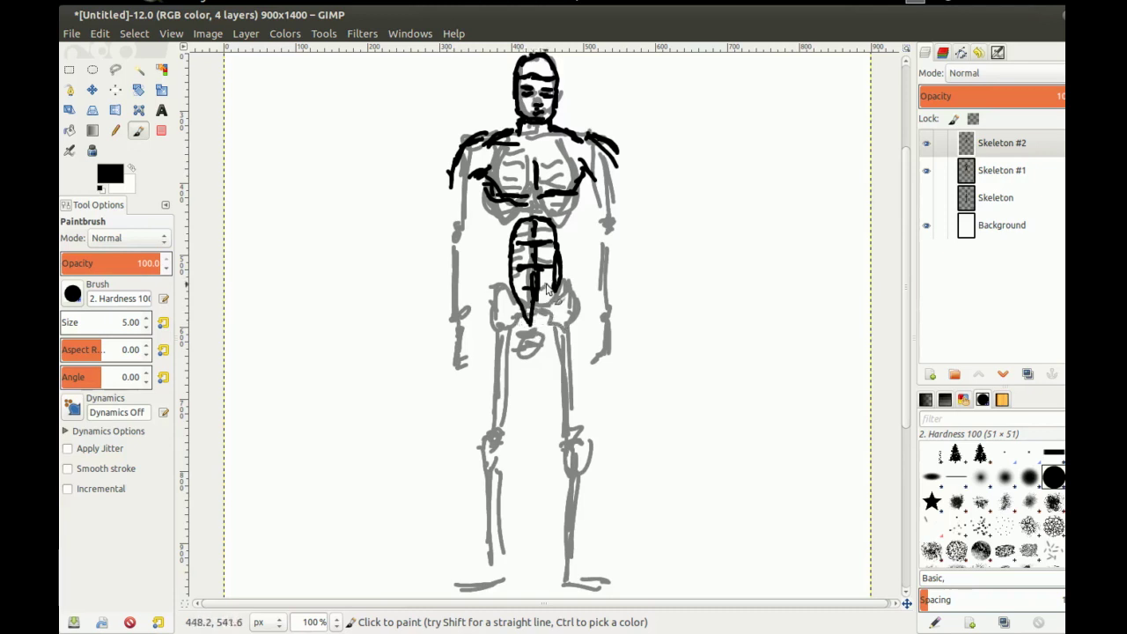
{"action": "key", "text": "ctrl+z"}
{"action": "key", "text": "ctrl+z"}
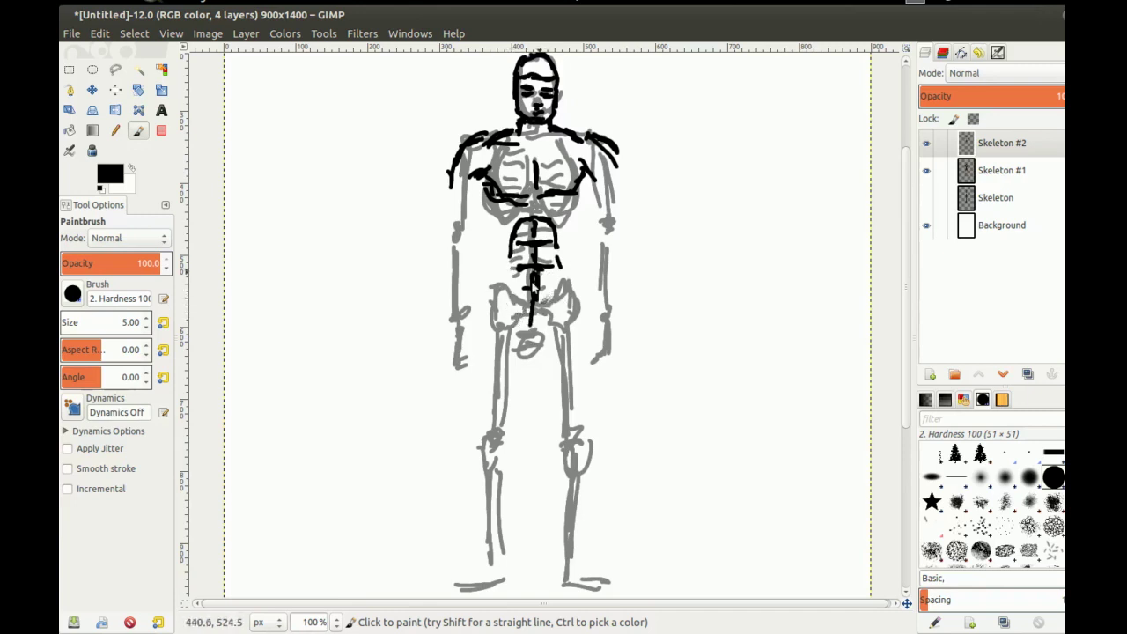
Erase the lower tip of the abdomen's midline where it runs past the pelvis
{"action": "key", "text": "shift+e"}
{"action": "left_click_drag", "start_coordinate": [534, 303], "coordinate": [524, 328]}
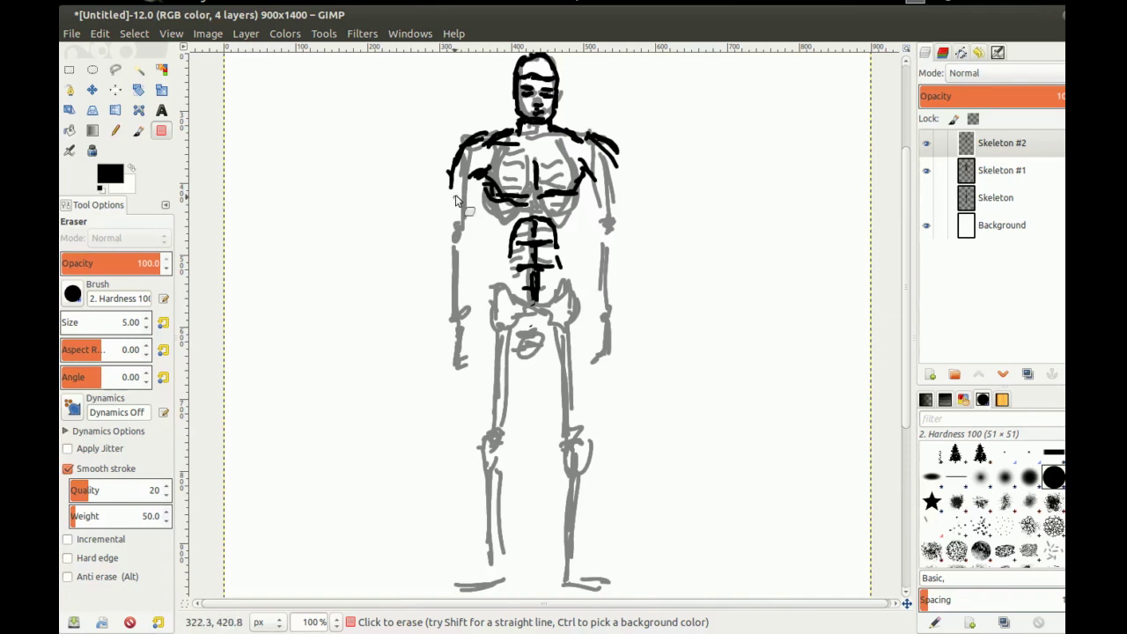
Paint the inner and outer outlines of both upper arms from the shoulders and armpits down to the elbows
{"action": "key", "text": "p"}
{"action": "mouse_move", "coordinate": [450, 185]}
{"action": "left_mouse_down"}
{"action": "mouse_move", "coordinate": [448, 224]}
{"action": "mouse_move", "coordinate": [481, 209]}
{"action": "mouse_move", "coordinate": [462, 243]}
{"action": "left_mouse_up"}
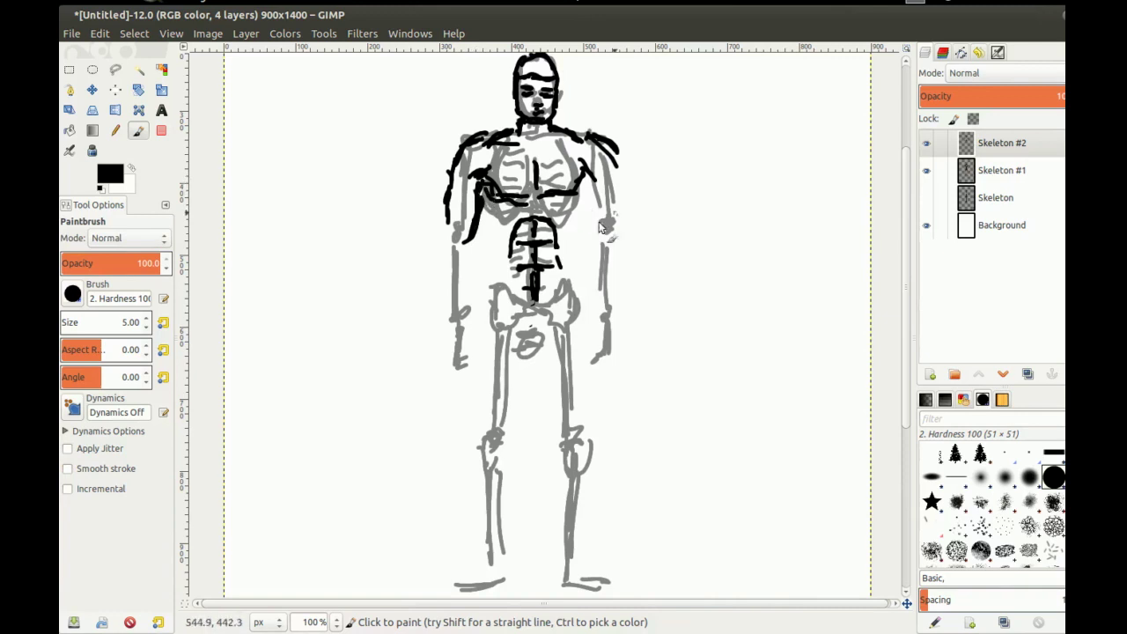
{"action": "mouse_move", "coordinate": [587, 180]}
{"action": "left_mouse_down"}
{"action": "mouse_move", "coordinate": [605, 191]}
{"action": "mouse_move", "coordinate": [609, 207]}
{"action": "mouse_move", "coordinate": [593, 209]}
{"action": "mouse_move", "coordinate": [596, 235]}
{"action": "left_mouse_up"}
{"action": "left_click_drag", "start_coordinate": [616, 173], "coordinate": [619, 223]}
Paint the inner and outer outlines of both forearms from the elbows, tapering to the wrists
{"action": "left_click_drag", "start_coordinate": [462, 245], "coordinate": [462, 269]}
{"action": "mouse_move", "coordinate": [448, 228]}
{"action": "left_mouse_down"}
{"action": "mouse_move", "coordinate": [446, 261]}
{"action": "mouse_move", "coordinate": [444, 235]}
{"action": "mouse_move", "coordinate": [447, 294]}
{"action": "left_mouse_up"}
{"action": "left_click", "coordinate": [468, 287]}
{"action": "left_click", "coordinate": [469, 307]}
{"action": "mouse_move", "coordinate": [464, 247]}
{"action": "left_mouse_down"}
{"action": "mouse_move", "coordinate": [469, 301]}
{"action": "mouse_move", "coordinate": [441, 280]}
{"action": "mouse_move", "coordinate": [446, 255]}
{"action": "mouse_move", "coordinate": [452, 324]}
{"action": "left_mouse_up"}
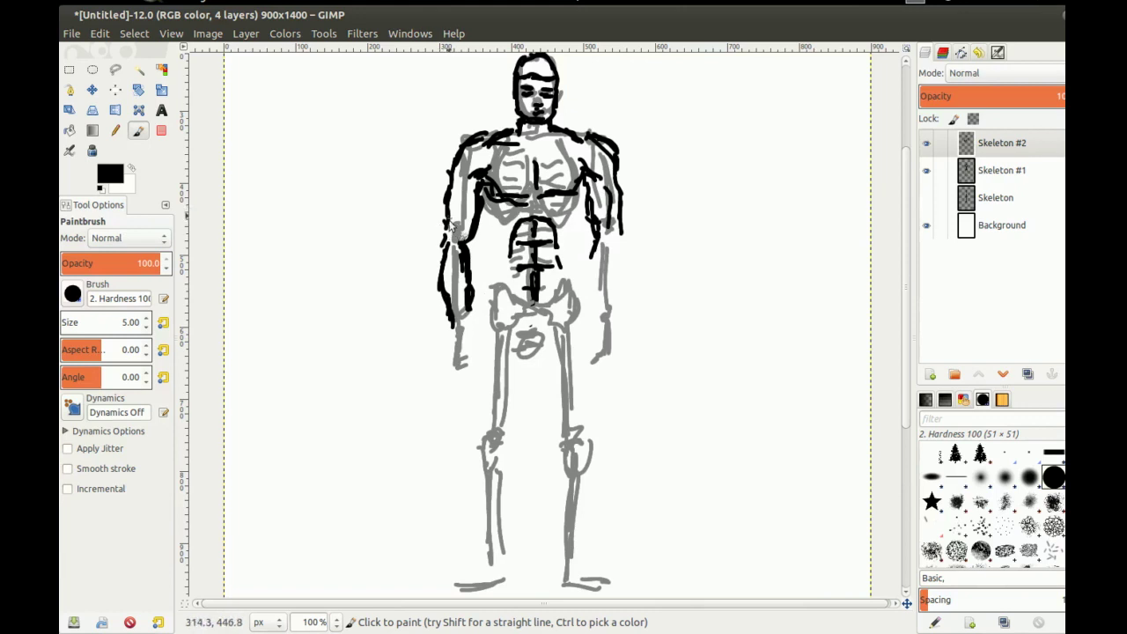
{"action": "mouse_move", "coordinate": [597, 250]}
{"action": "left_mouse_down"}
{"action": "mouse_move", "coordinate": [599, 289]}
{"action": "mouse_move", "coordinate": [620, 257]}
{"action": "mouse_move", "coordinate": [612, 306]}
{"action": "left_mouse_up"}
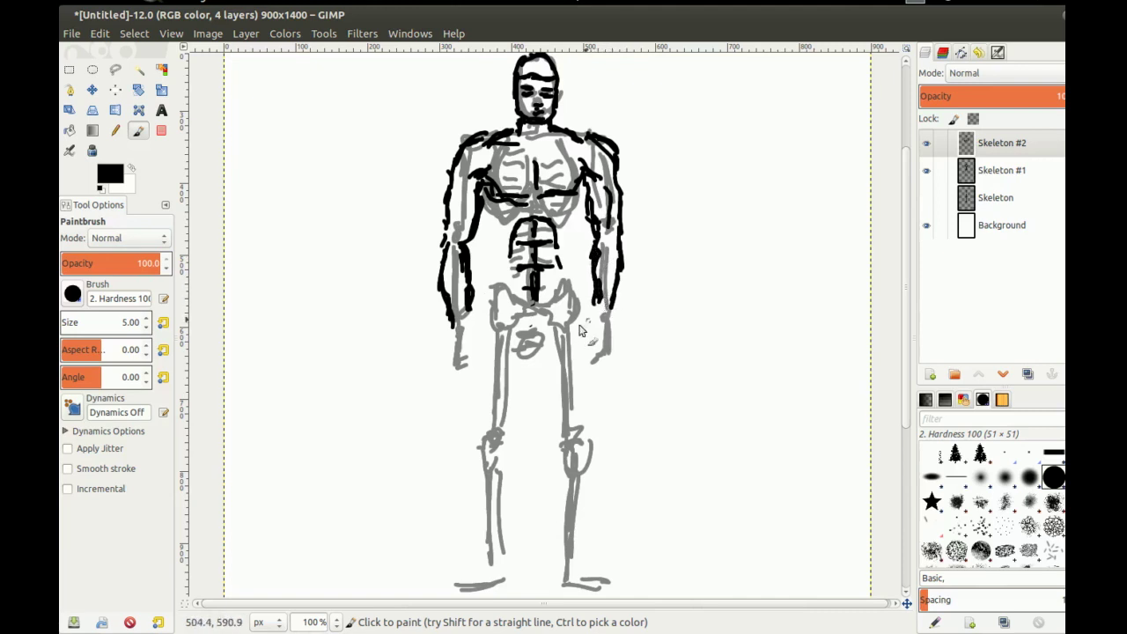
Paint a clenched fist over the hand bones of the arm on the figure's right-hand side in the image
{"action": "mouse_move", "coordinate": [588, 314]}
{"action": "left_mouse_down"}
{"action": "mouse_move", "coordinate": [583, 329]}
{"action": "mouse_move", "coordinate": [583, 320]}
{"action": "mouse_move", "coordinate": [608, 334]}
{"action": "mouse_move", "coordinate": [594, 349]}
{"action": "mouse_move", "coordinate": [581, 337]}
{"action": "left_mouse_up"}
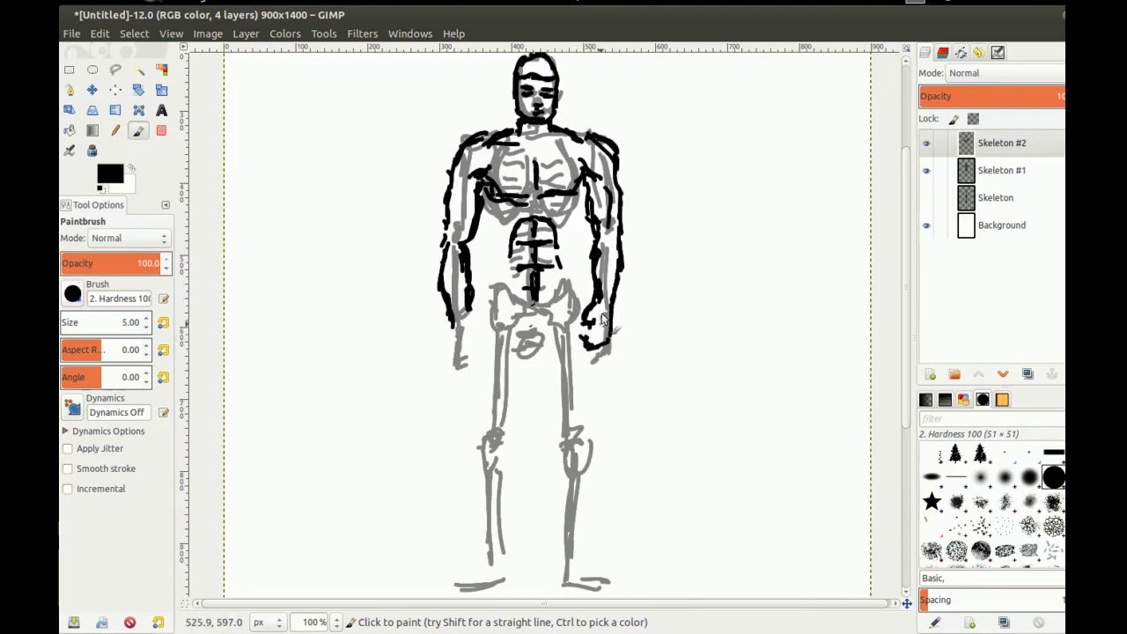
{"action": "key", "text": "ctrl+z"}
{"action": "key", "text": "ctrl+z"}
{"action": "key", "text": "ctrl+z"}
{"action": "mouse_move", "coordinate": [611, 313]}
{"action": "left_mouse_down"}
{"action": "mouse_move", "coordinate": [587, 348]}
{"action": "mouse_move", "coordinate": [598, 340]}
{"action": "left_mouse_up"}
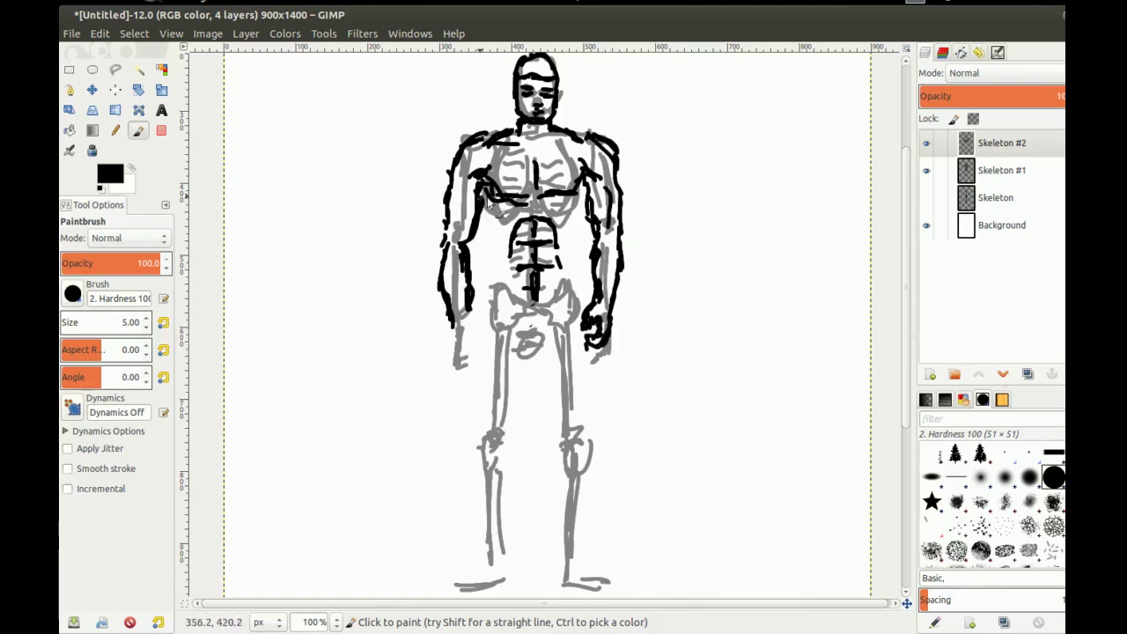
Widen the head outline on both sides and erase the old side lines inside it
{"action": "left_click_drag", "start_coordinate": [484, 201], "coordinate": [436, 289]}
{"action": "left_click_drag", "start_coordinate": [465, 167], "coordinate": [465, 179]}
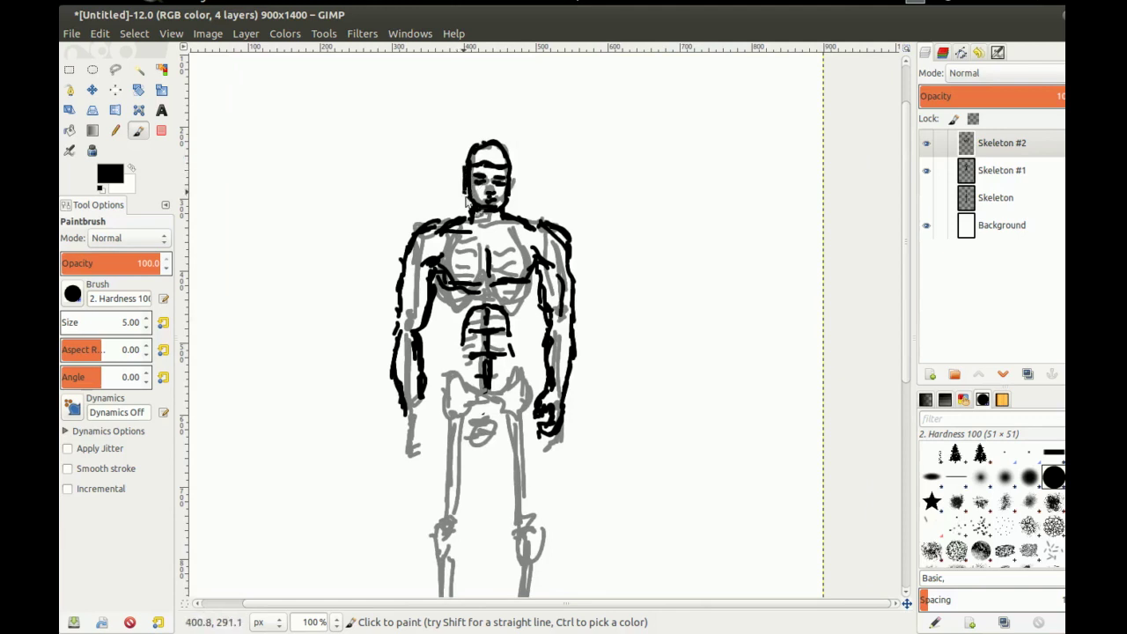
{"action": "key", "text": "shift+e"}
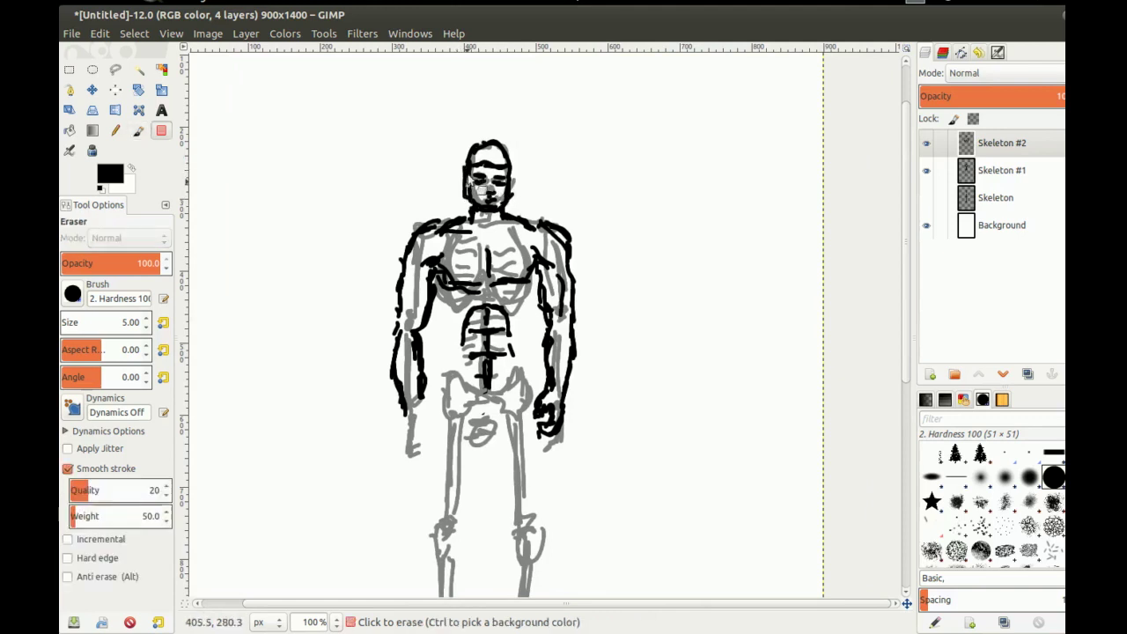
{"action": "mouse_move", "coordinate": [505, 192]}
{"action": "left_mouse_down"}
{"action": "mouse_move", "coordinate": [505, 159]}
{"action": "mouse_move", "coordinate": [472, 162]}
{"action": "mouse_move", "coordinate": [444, 196]}
{"action": "mouse_move", "coordinate": [486, 148]}
{"action": "mouse_move", "coordinate": [514, 192]}
{"action": "left_mouse_up"}
{"action": "key", "text": "p"}
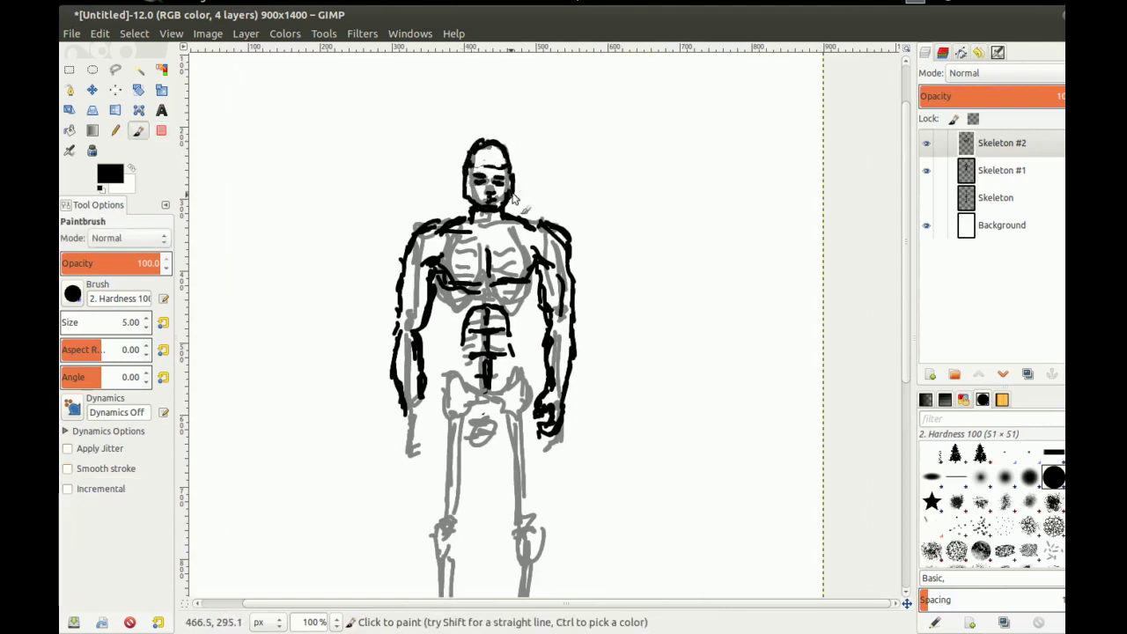
{"action": "left_click_drag", "start_coordinate": [498, 144], "coordinate": [512, 165]}
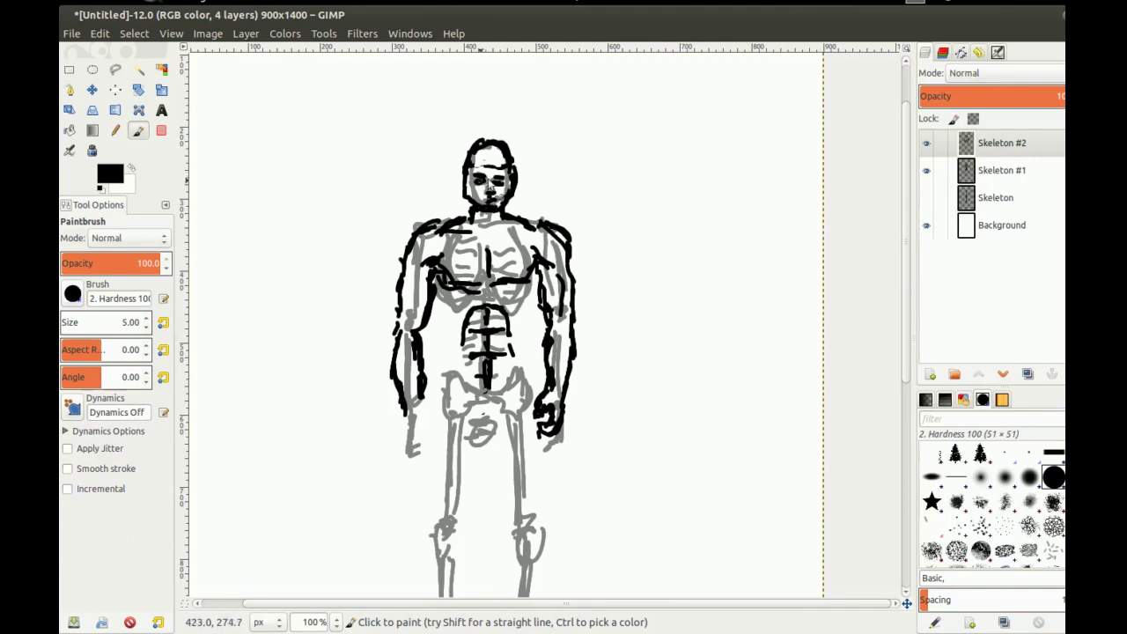
Paint both sides of the torso from the armpits to the waist and thicken the inner line of the image-left upper arm
{"action": "mouse_move", "coordinate": [453, 303]}
{"action": "left_mouse_down"}
{"action": "mouse_move", "coordinate": [455, 184]}
{"action": "mouse_move", "coordinate": [464, 198]}
{"action": "mouse_move", "coordinate": [455, 173]}
{"action": "mouse_move", "coordinate": [465, 201]}
{"action": "mouse_move", "coordinate": [451, 167]}
{"action": "mouse_move", "coordinate": [468, 242]}
{"action": "left_mouse_up"}
{"action": "mouse_move", "coordinate": [560, 173]}
{"action": "left_mouse_down"}
{"action": "mouse_move", "coordinate": [542, 218]}
{"action": "mouse_move", "coordinate": [547, 202]}
{"action": "mouse_move", "coordinate": [544, 257]}
{"action": "left_mouse_up"}
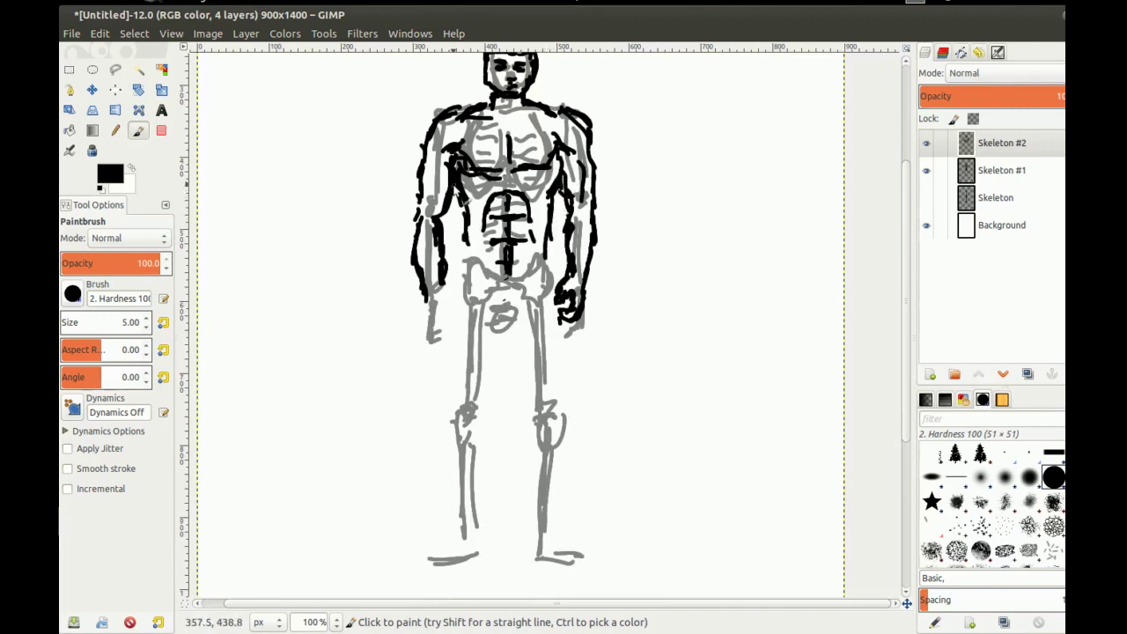
{"action": "left_click_drag", "start_coordinate": [549, 254], "coordinate": [557, 147]}
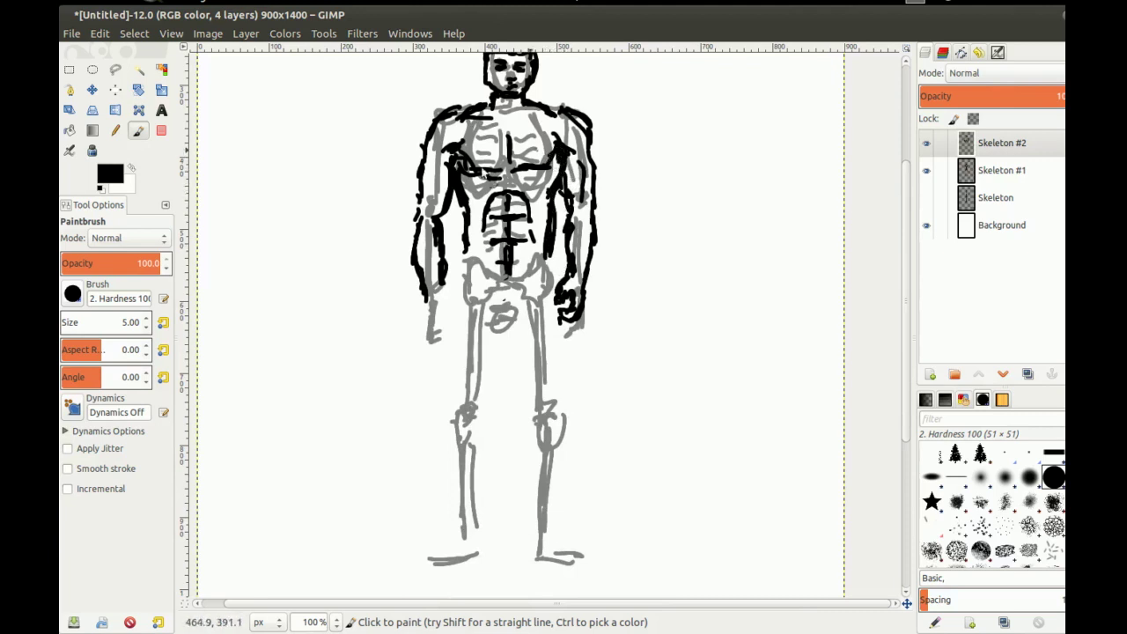
{"action": "left_click_drag", "start_coordinate": [447, 188], "coordinate": [455, 170]}
{"action": "left_click_drag", "start_coordinate": [439, 211], "coordinate": [448, 194]}
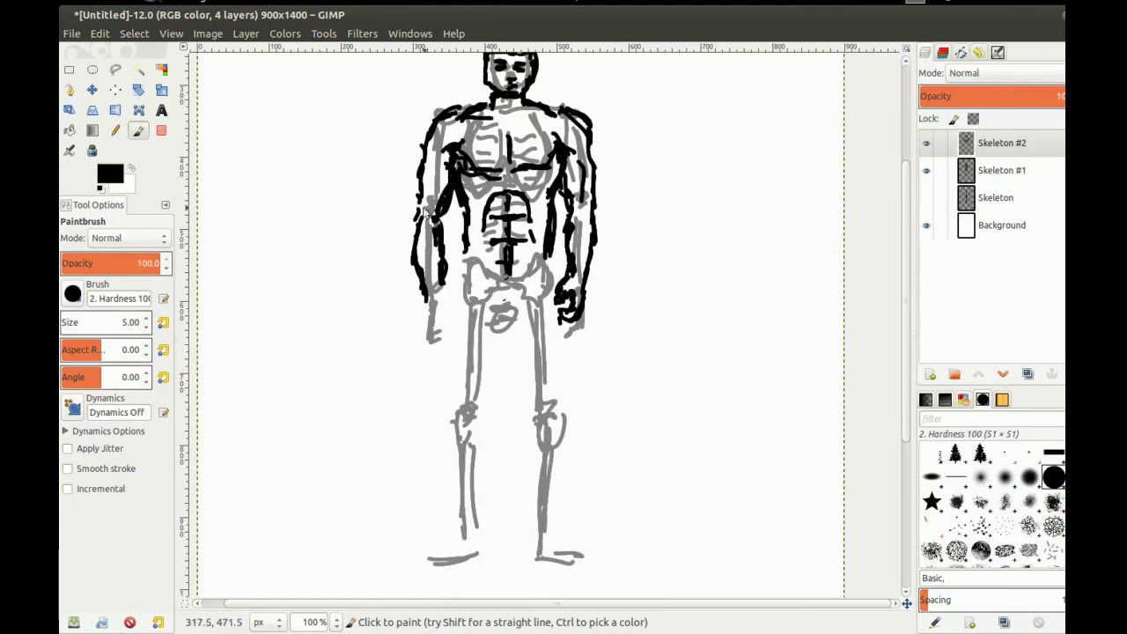
Erase the image-left arm's lower outer line and forearm outline with an eraser size of 15
{"action": "key", "text": "shift+e"}
{"action": "key", "text": "shift+bracketright"}
{"action": "mouse_move", "coordinate": [430, 220]}
{"action": "left_mouse_down"}
{"action": "mouse_move", "coordinate": [438, 255]}
{"action": "mouse_move", "coordinate": [434, 246]}
{"action": "mouse_move", "coordinate": [407, 293]}
{"action": "mouse_move", "coordinate": [423, 194]}
{"action": "mouse_move", "coordinate": [425, 289]}
{"action": "left_mouse_up"}
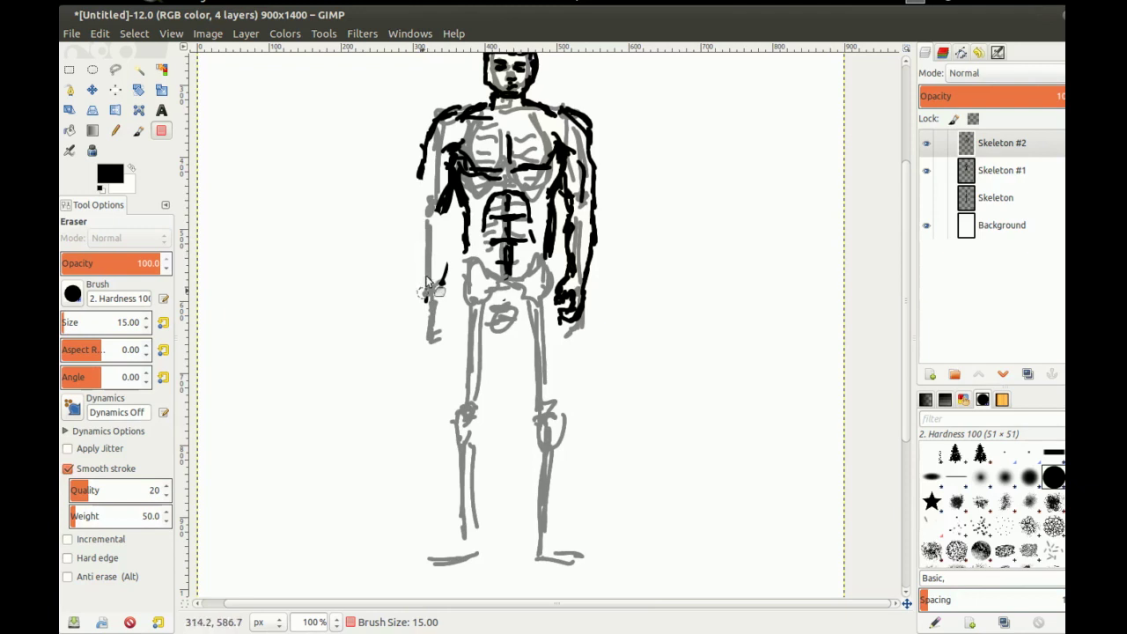
Repaint the image-left arm's outline down to the wrist at brush size 5 and end it in a clenched fist
{"action": "key", "text": "p"}
{"action": "key", "text": "shift+bracketleft"}
{"action": "mouse_move", "coordinate": [421, 177]}
{"action": "left_mouse_down"}
{"action": "mouse_move", "coordinate": [440, 214]}
{"action": "mouse_move", "coordinate": [417, 226]}
{"action": "mouse_move", "coordinate": [420, 278]}
{"action": "mouse_move", "coordinate": [439, 222]}
{"action": "mouse_move", "coordinate": [445, 245]}
{"action": "mouse_move", "coordinate": [439, 219]}
{"action": "mouse_move", "coordinate": [444, 287]}
{"action": "left_mouse_up"}
{"action": "left_click", "coordinate": [431, 203]}
{"action": "mouse_move", "coordinate": [419, 230]}
{"action": "left_mouse_down"}
{"action": "mouse_move", "coordinate": [431, 299]}
{"action": "mouse_move", "coordinate": [444, 299]}
{"action": "mouse_move", "coordinate": [445, 286]}
{"action": "mouse_move", "coordinate": [449, 297]}
{"action": "mouse_move", "coordinate": [438, 296]}
{"action": "mouse_move", "coordinate": [448, 308]}
{"action": "mouse_move", "coordinate": [450, 289]}
{"action": "mouse_move", "coordinate": [426, 304]}
{"action": "mouse_move", "coordinate": [450, 324]}
{"action": "left_mouse_up"}
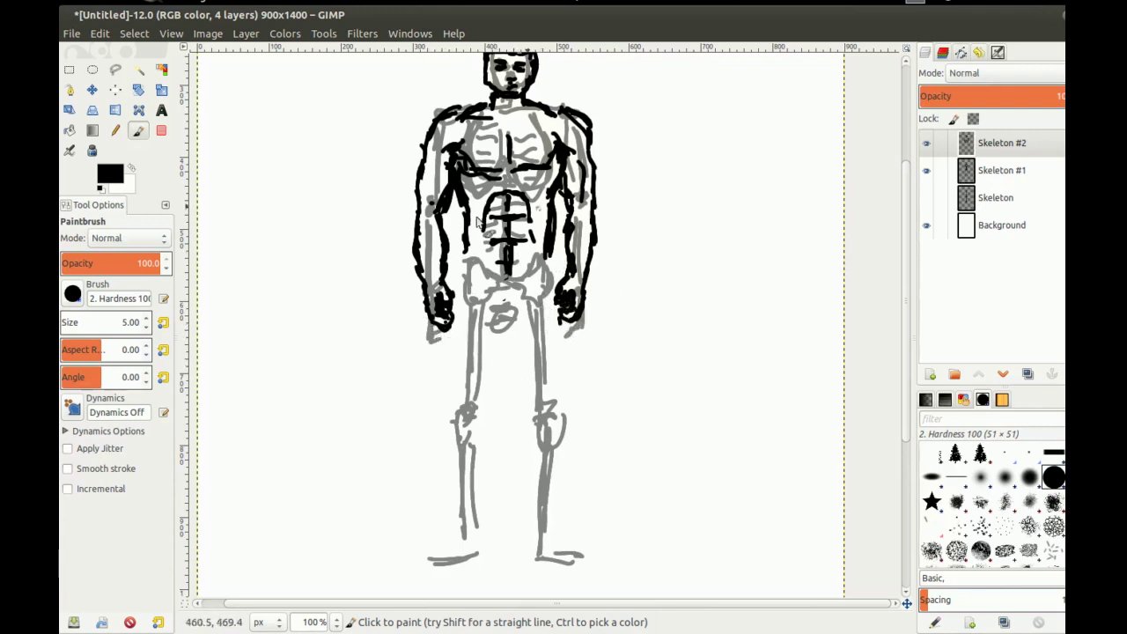
Paint the groin, the hips and the inner and outer outlines of both thighs down to the knees
{"action": "mouse_move", "coordinate": [490, 281]}
{"action": "left_mouse_down"}
{"action": "mouse_move", "coordinate": [499, 372]}
{"action": "mouse_move", "coordinate": [487, 248]}
{"action": "left_mouse_up"}
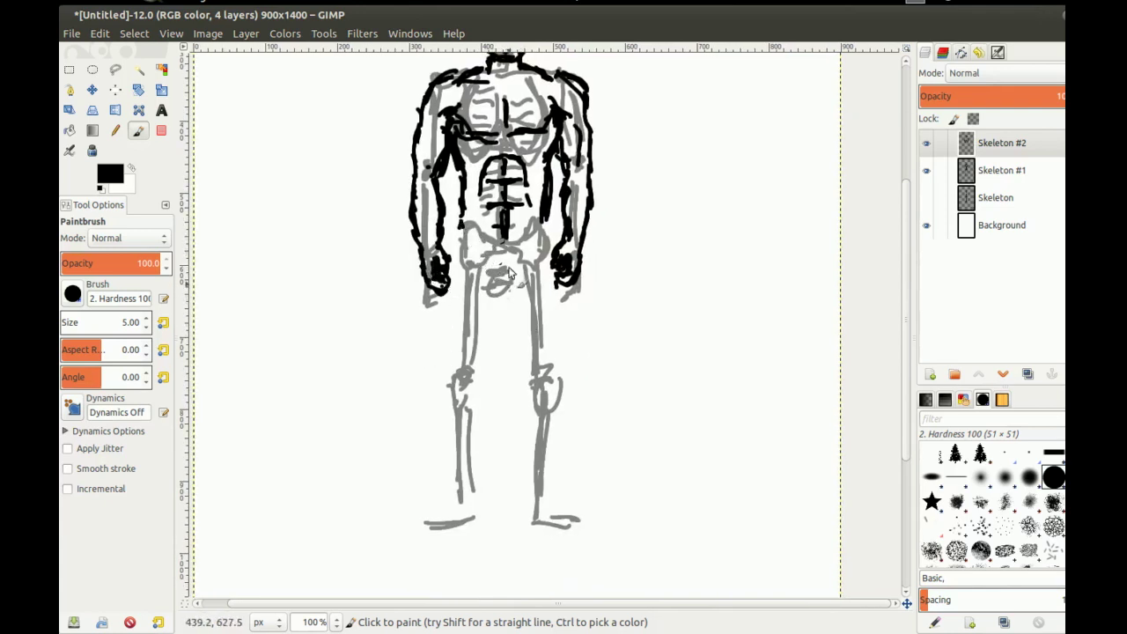
{"action": "mouse_move", "coordinate": [500, 262]}
{"action": "left_mouse_down"}
{"action": "mouse_move", "coordinate": [492, 282]}
{"action": "mouse_move", "coordinate": [502, 291]}
{"action": "left_mouse_up"}
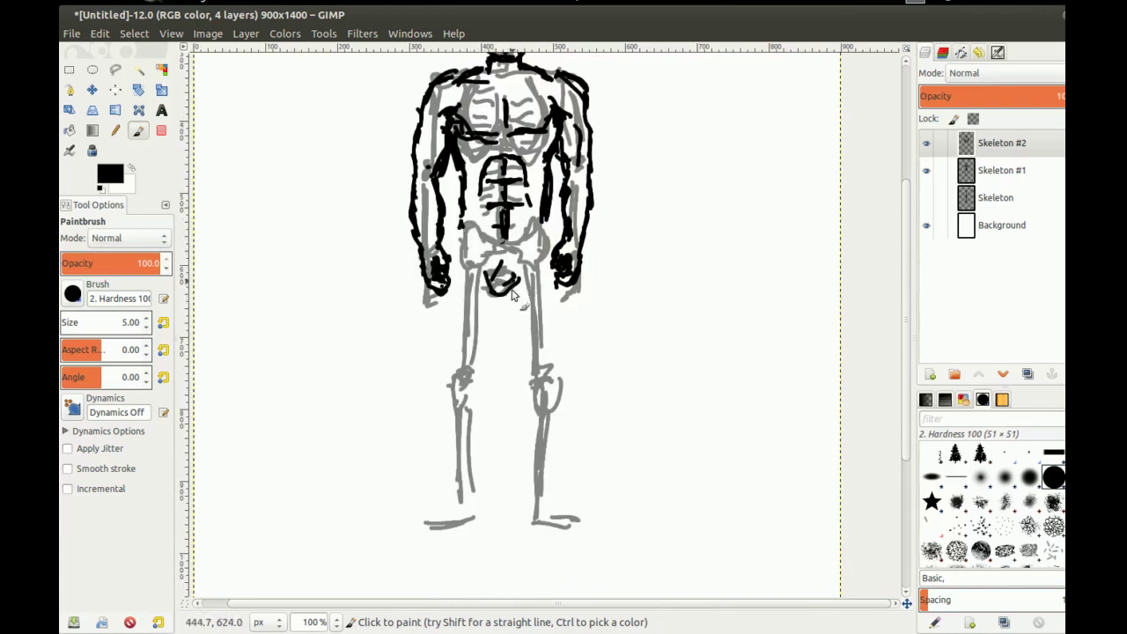
{"action": "left_click_drag", "start_coordinate": [543, 220], "coordinate": [544, 252]}
{"action": "mouse_move", "coordinate": [460, 227]}
{"action": "left_mouse_down"}
{"action": "mouse_move", "coordinate": [460, 275]}
{"action": "mouse_move", "coordinate": [478, 280]}
{"action": "mouse_move", "coordinate": [482, 310]}
{"action": "left_mouse_up"}
{"action": "scroll", "coordinate": [469, 283], "scroll_direction": "down", "scroll_amount": 1}
{"action": "mouse_move", "coordinate": [510, 253]}
{"action": "left_mouse_down"}
{"action": "mouse_move", "coordinate": [505, 309]}
{"action": "mouse_move", "coordinate": [545, 239]}
{"action": "mouse_move", "coordinate": [546, 249]}
{"action": "mouse_move", "coordinate": [521, 256]}
{"action": "mouse_move", "coordinate": [535, 313]}
{"action": "left_mouse_up"}
{"action": "left_click_drag", "start_coordinate": [551, 247], "coordinate": [552, 306]}
Paint the bulging outlines of both lower legs down to the ankles and the image-left foot
{"action": "mouse_move", "coordinate": [474, 275]}
{"action": "left_mouse_down"}
{"action": "mouse_move", "coordinate": [481, 315]}
{"action": "mouse_move", "coordinate": [541, 236]}
{"action": "mouse_move", "coordinate": [498, 282]}
{"action": "mouse_move", "coordinate": [500, 340]}
{"action": "left_mouse_up"}
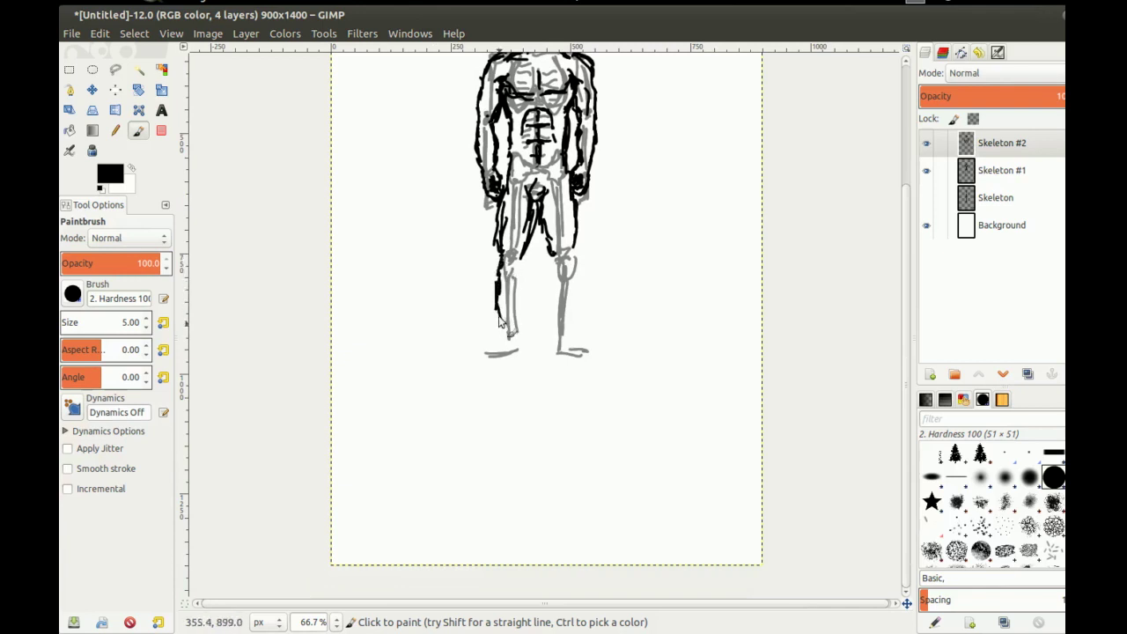
{"action": "mouse_move", "coordinate": [516, 275]}
{"action": "left_mouse_down"}
{"action": "mouse_move", "coordinate": [520, 306]}
{"action": "mouse_move", "coordinate": [529, 290]}
{"action": "mouse_move", "coordinate": [520, 258]}
{"action": "left_mouse_up"}
{"action": "left_click_drag", "start_coordinate": [522, 318], "coordinate": [522, 344]}
{"action": "left_click_drag", "start_coordinate": [554, 275], "coordinate": [554, 343]}
{"action": "mouse_move", "coordinate": [573, 254]}
{"action": "left_mouse_down"}
{"action": "mouse_move", "coordinate": [570, 328]}
{"action": "mouse_move", "coordinate": [475, 353]}
{"action": "mouse_move", "coordinate": [554, 349]}
{"action": "left_mouse_up"}
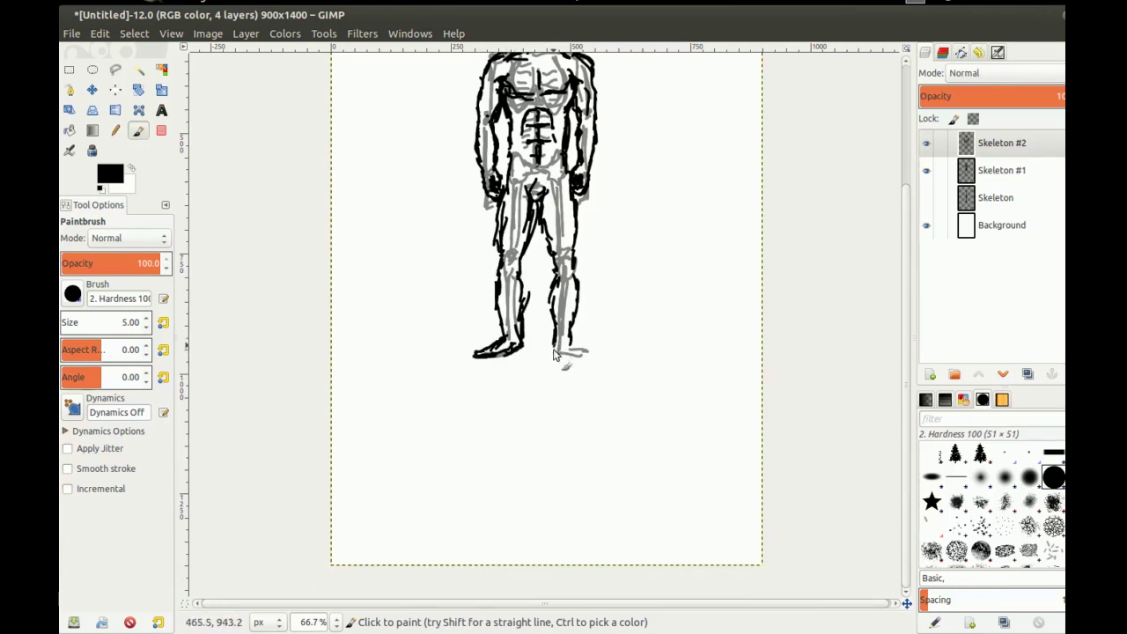
Paint the image-right foot pointing outward over the skeleton's foot line
{"action": "left_click_drag", "start_coordinate": [542, 183], "coordinate": [472, 285]}
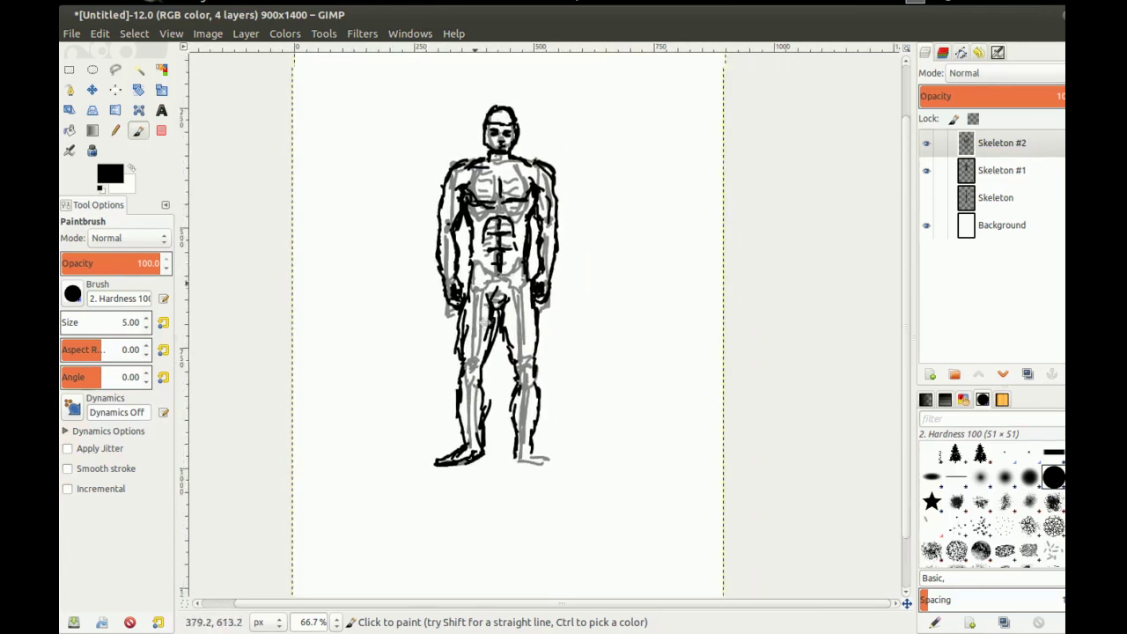
{"action": "left_click_drag", "start_coordinate": [530, 206], "coordinate": [546, 238]}
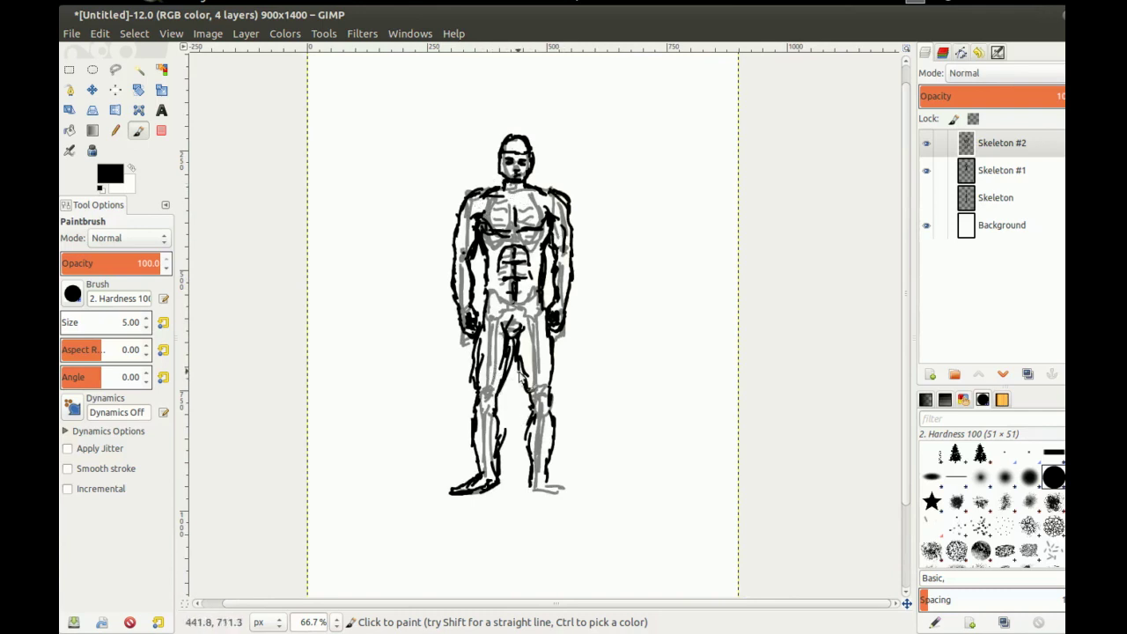
{"action": "left_click_drag", "start_coordinate": [510, 404], "coordinate": [520, 307]}
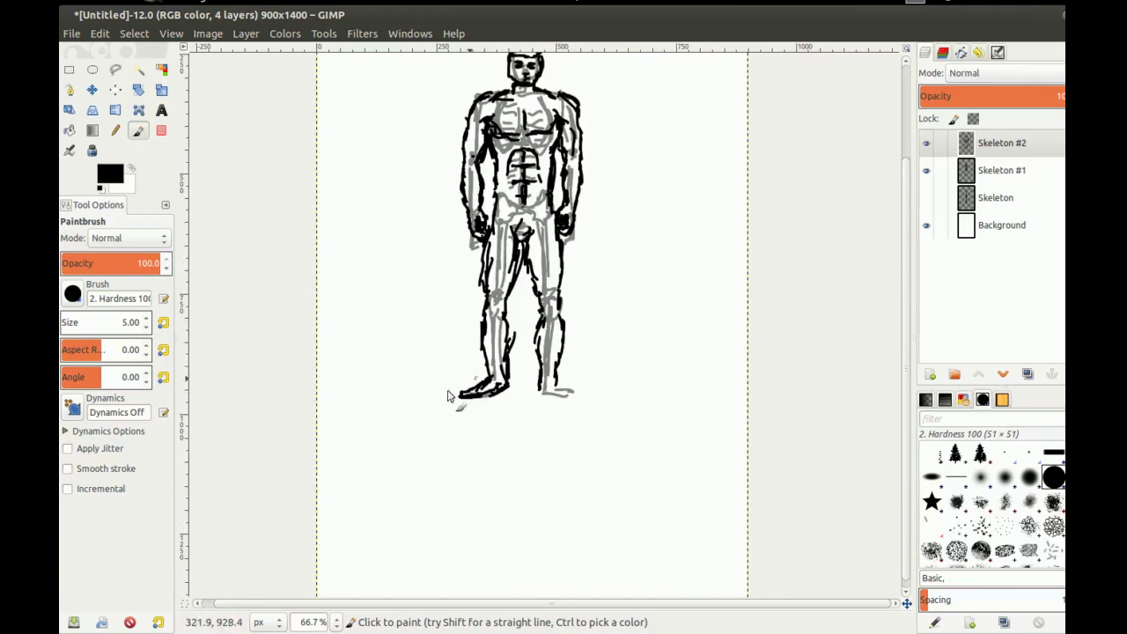
{"action": "mouse_move", "coordinate": [563, 381]}
{"action": "left_mouse_down"}
{"action": "mouse_move", "coordinate": [596, 395]}
{"action": "mouse_move", "coordinate": [553, 389]}
{"action": "left_mouse_up"}
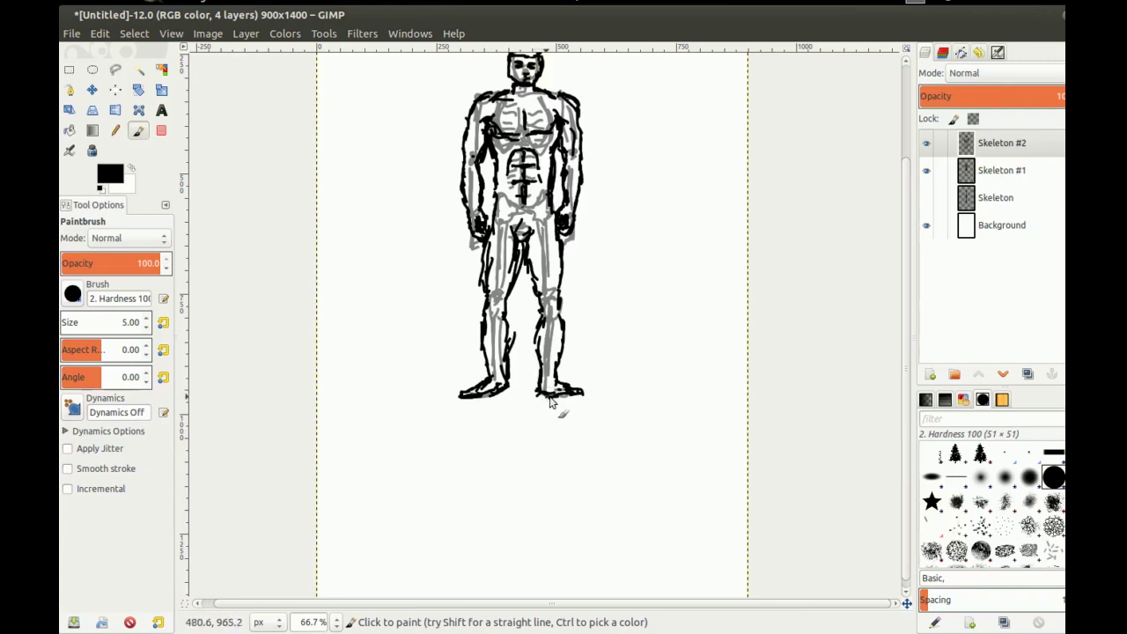
Finish the sole of the image-right foot and paint short kneecap strokes on both knees
{"action": "left_click_drag", "start_coordinate": [550, 396], "coordinate": [574, 392]}
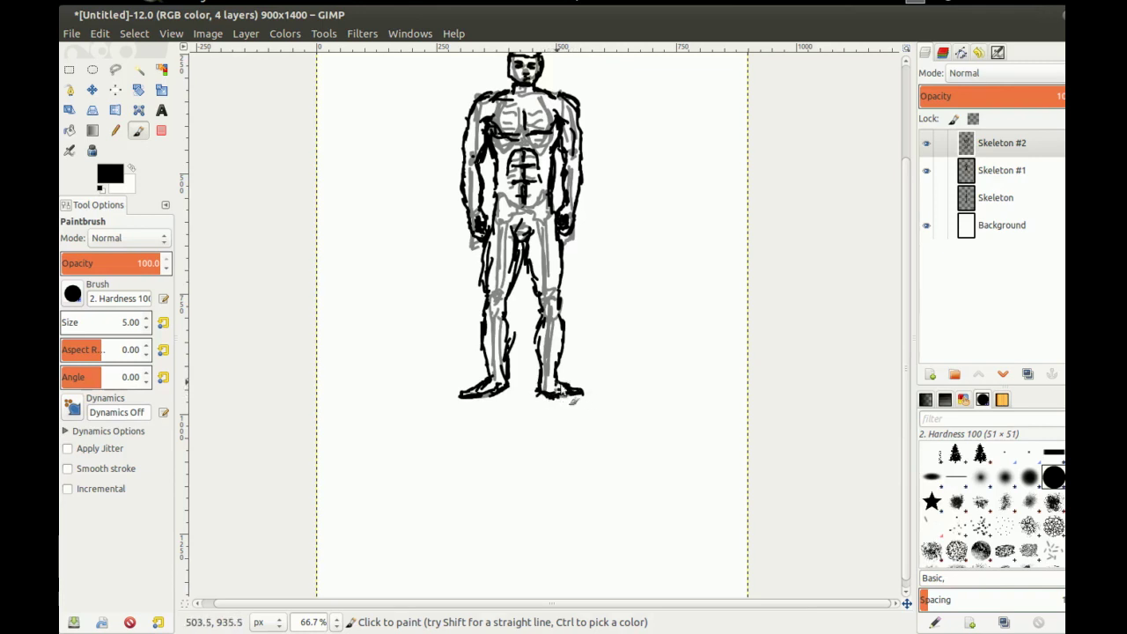
{"action": "left_click_drag", "start_coordinate": [470, 371], "coordinate": [467, 420]}
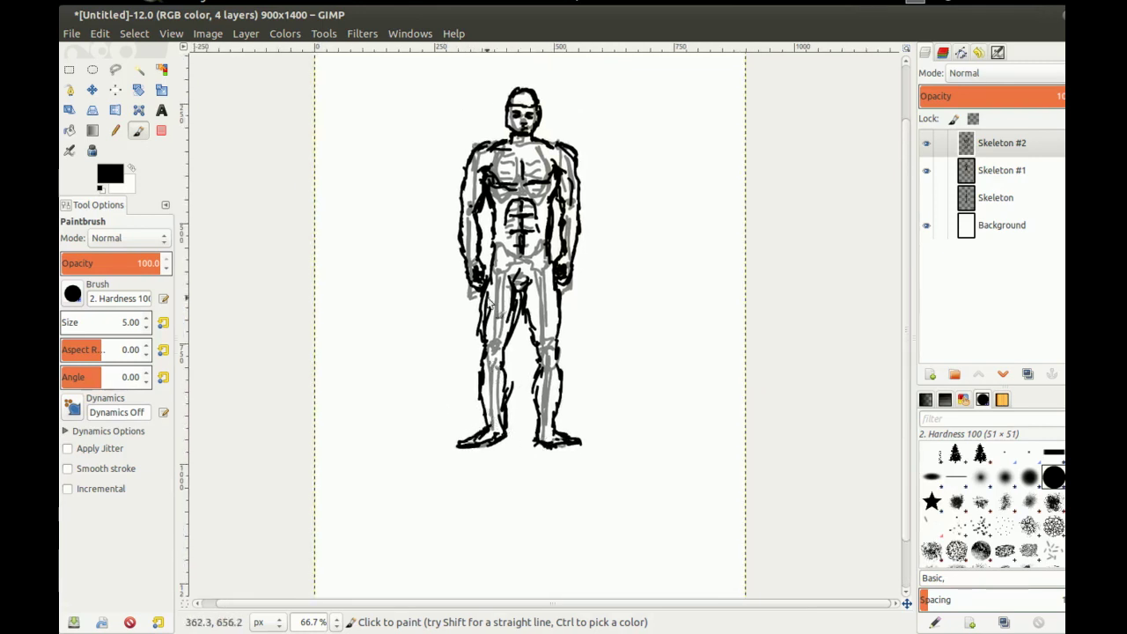
{"action": "scroll", "coordinate": [511, 263], "scroll_direction": "up", "scroll_amount": 4}
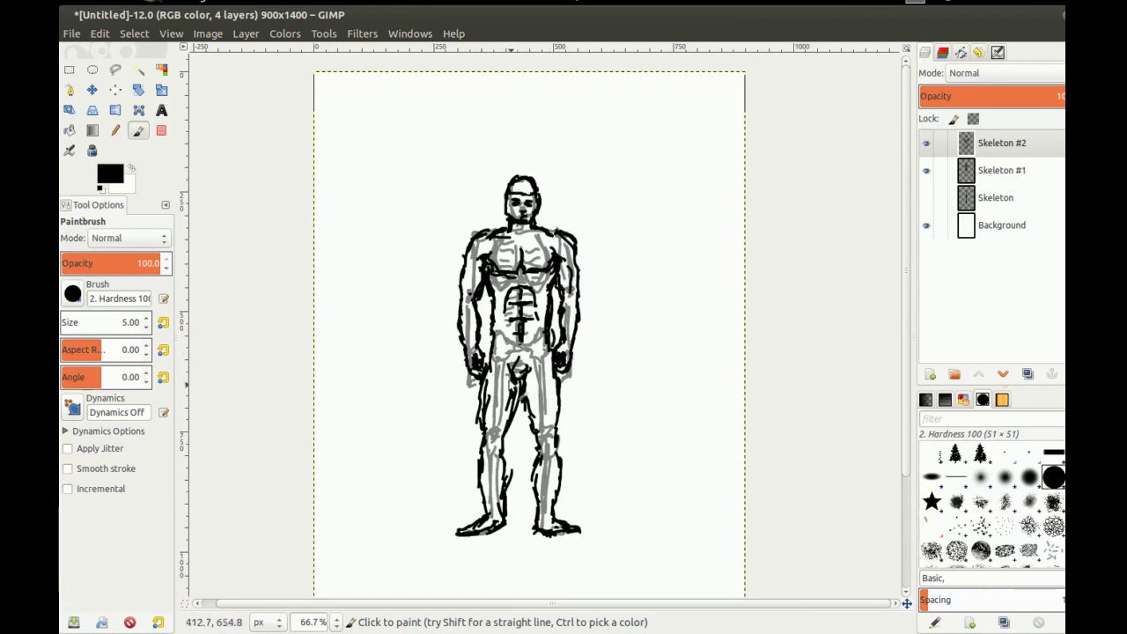
{"action": "mouse_move", "coordinate": [491, 418]}
{"action": "left_mouse_down"}
{"action": "mouse_move", "coordinate": [558, 424]}
{"action": "mouse_move", "coordinate": [495, 448]}
{"action": "mouse_move", "coordinate": [490, 427]}
{"action": "mouse_move", "coordinate": [554, 430]}
{"action": "left_mouse_up"}
{"action": "left_click_drag", "start_coordinate": [488, 450], "coordinate": [500, 453]}
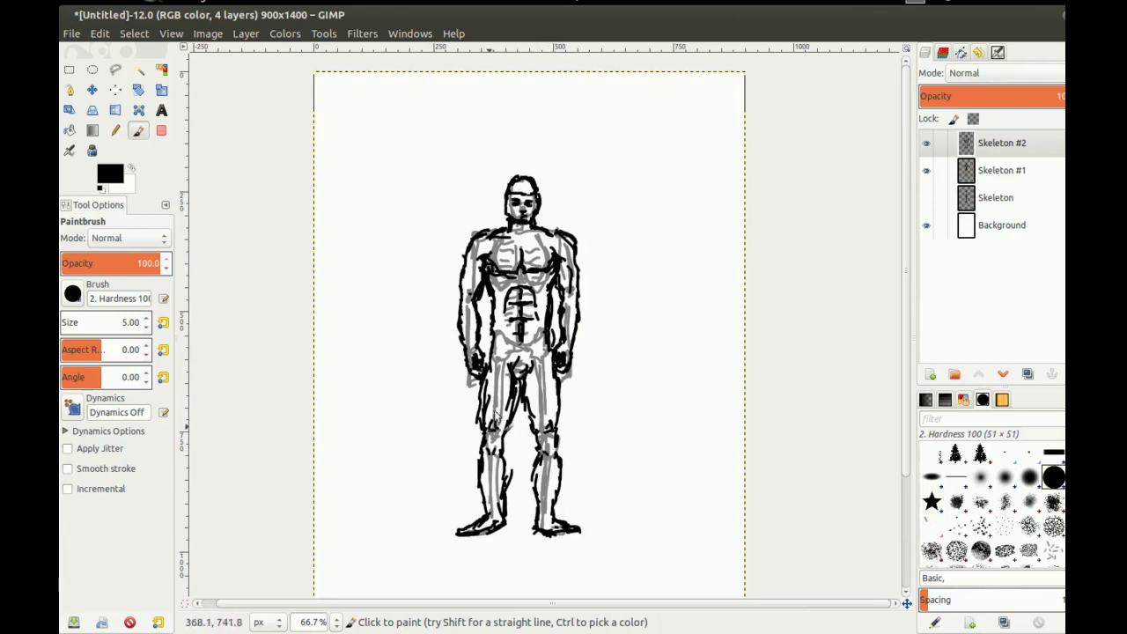
{"action": "left_click_drag", "start_coordinate": [516, 461], "coordinate": [547, 360]}
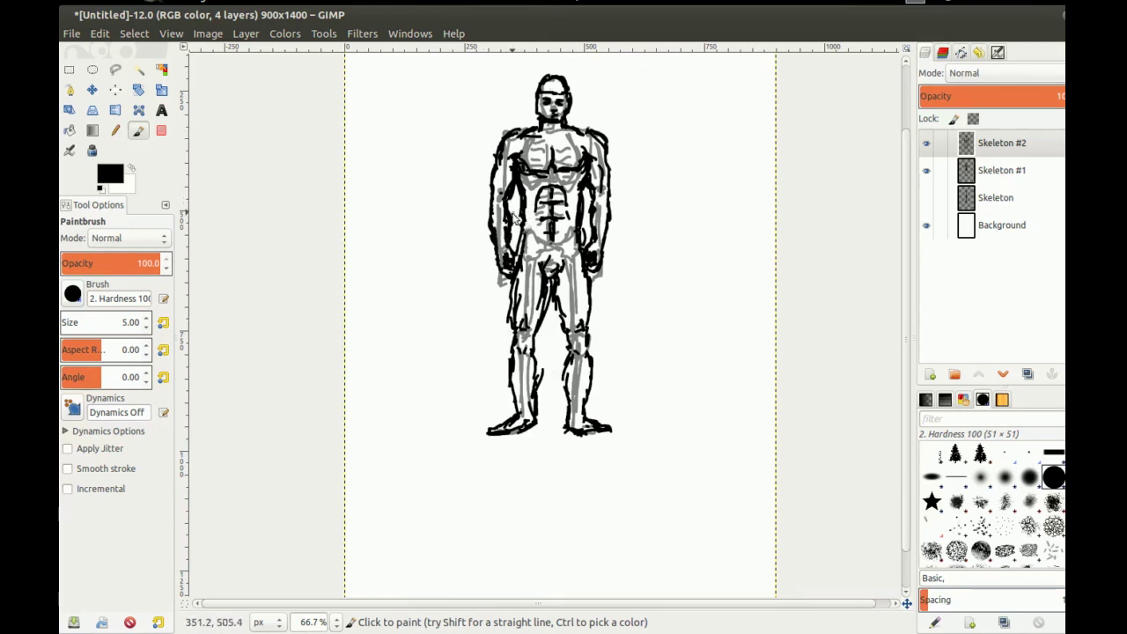
Trim the forearm outlines with the Eraser and repaint the inner forearm contours with the Paintbrush
{"action": "left_click_drag", "start_coordinate": [478, 248], "coordinate": [484, 221]}
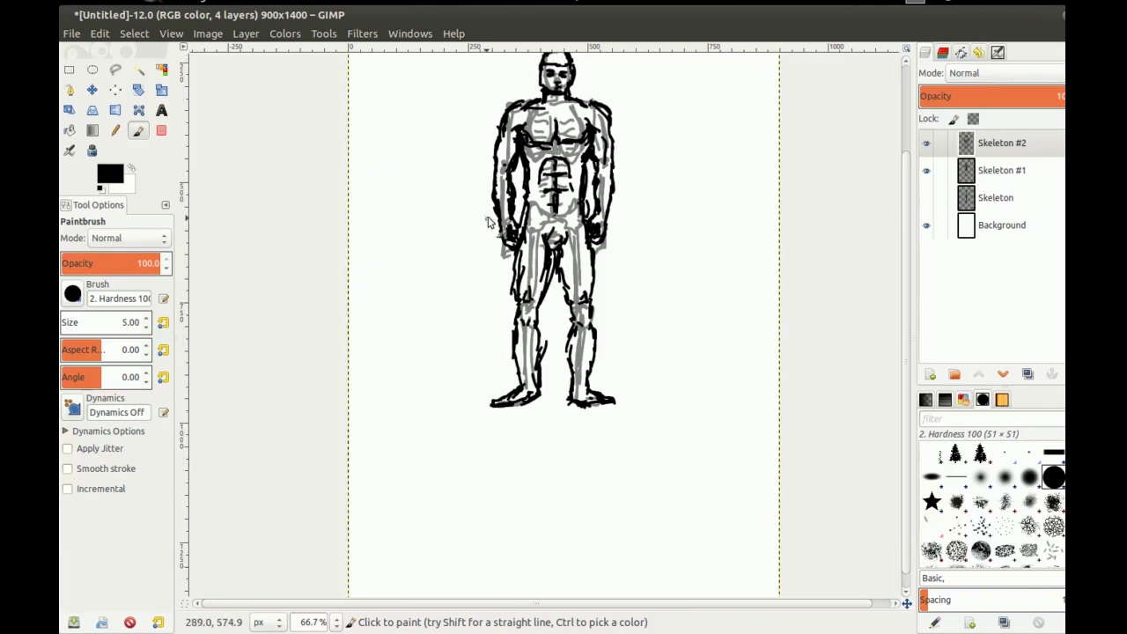
{"action": "scroll", "coordinate": [498, 208], "scroll_direction": "up", "scroll_amount": 2}
{"action": "key", "text": "shift+e"}
{"action": "mouse_move", "coordinate": [430, 184]}
{"action": "left_mouse_down"}
{"action": "mouse_move", "coordinate": [442, 224]}
{"action": "mouse_move", "coordinate": [482, 217]}
{"action": "mouse_move", "coordinate": [478, 231]}
{"action": "mouse_move", "coordinate": [484, 218]}
{"action": "left_mouse_up"}
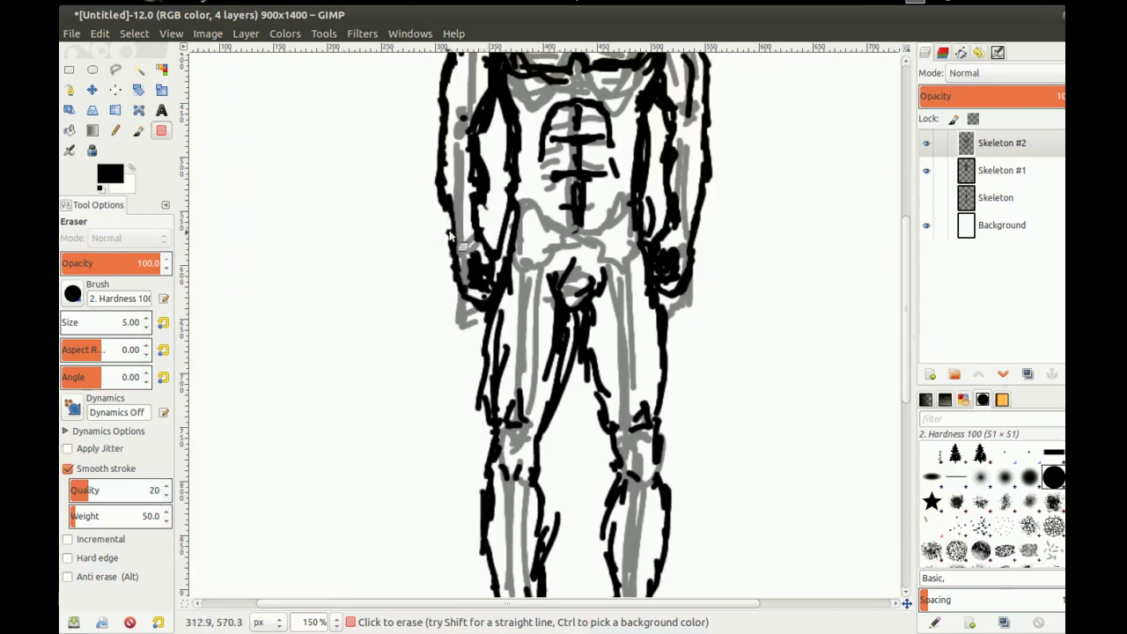
{"action": "left_click_drag", "start_coordinate": [446, 248], "coordinate": [431, 173]}
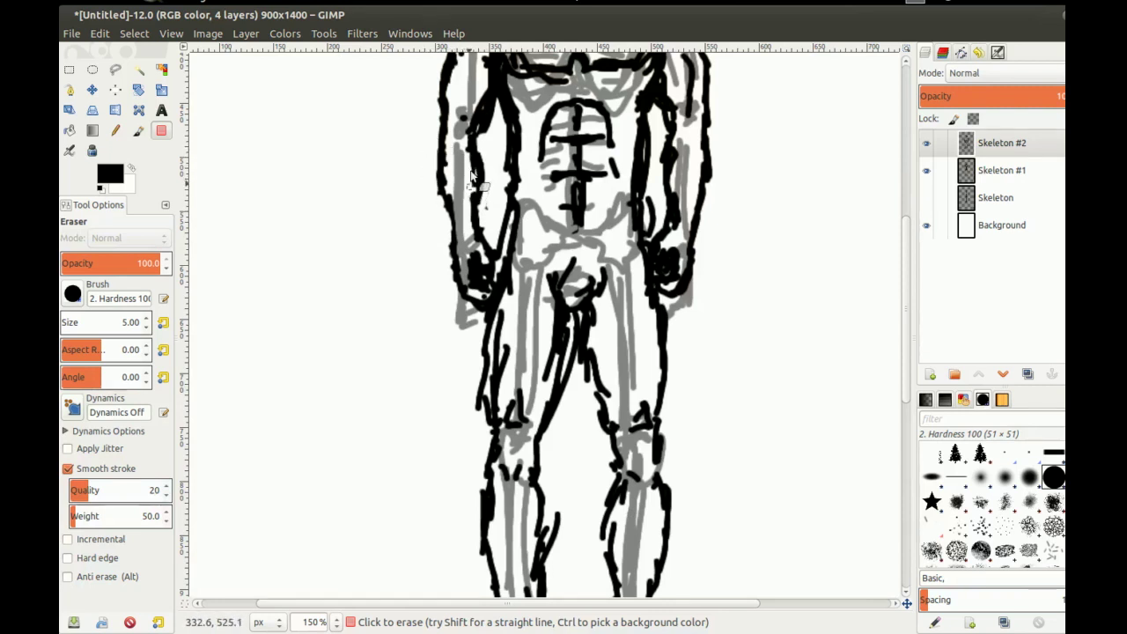
{"action": "left_click_drag", "start_coordinate": [464, 83], "coordinate": [474, 160]}
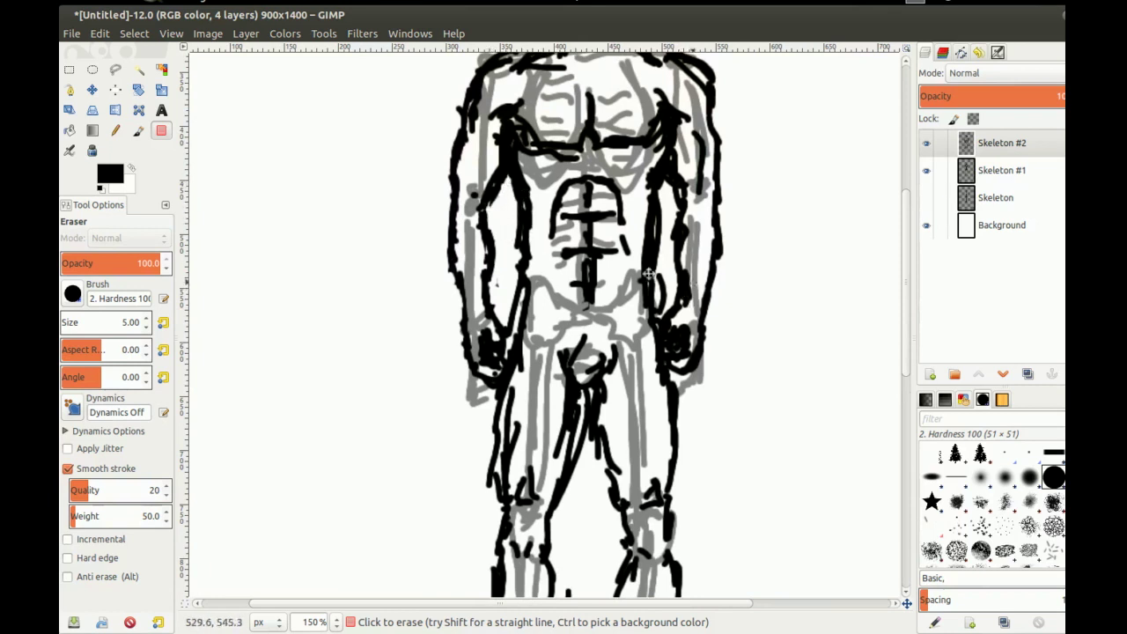
{"action": "scroll", "coordinate": [677, 304], "scroll_direction": "right", "scroll_amount": 2}
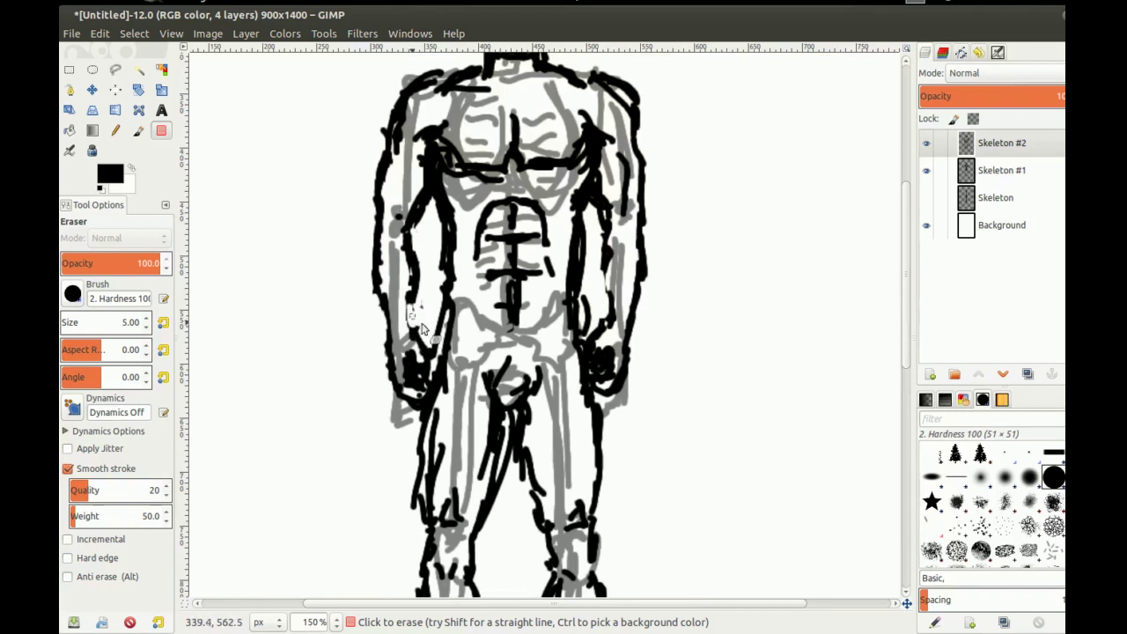
{"action": "key", "text": "p"}
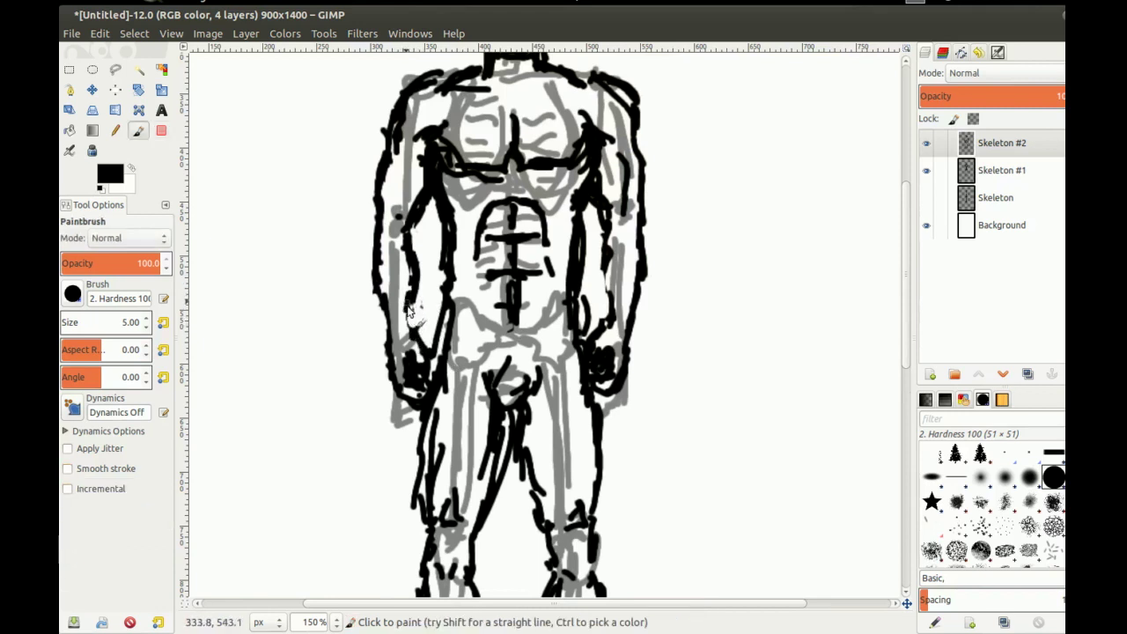
{"action": "left_click_drag", "start_coordinate": [610, 234], "coordinate": [613, 306]}
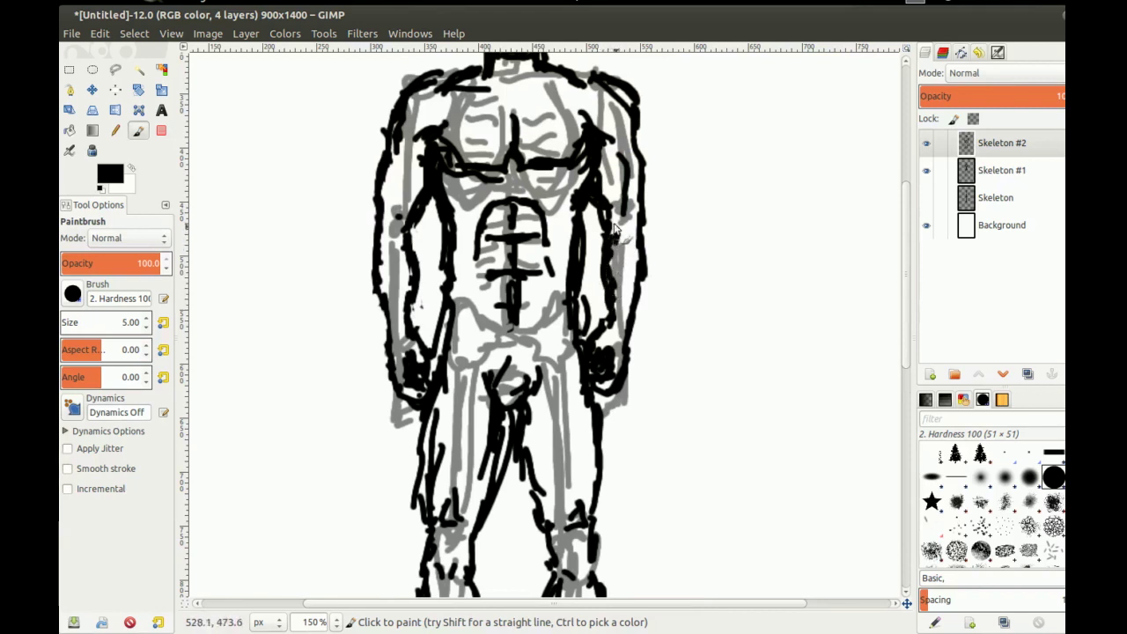
Erase excess paint around the image-right inner elbow and armpit, and paint a short muscle stroke on the image-left upper arm
{"action": "scroll", "coordinate": [563, 308], "scroll_direction": "up", "scroll_amount": 3}
{"action": "key", "text": "shift+e"}
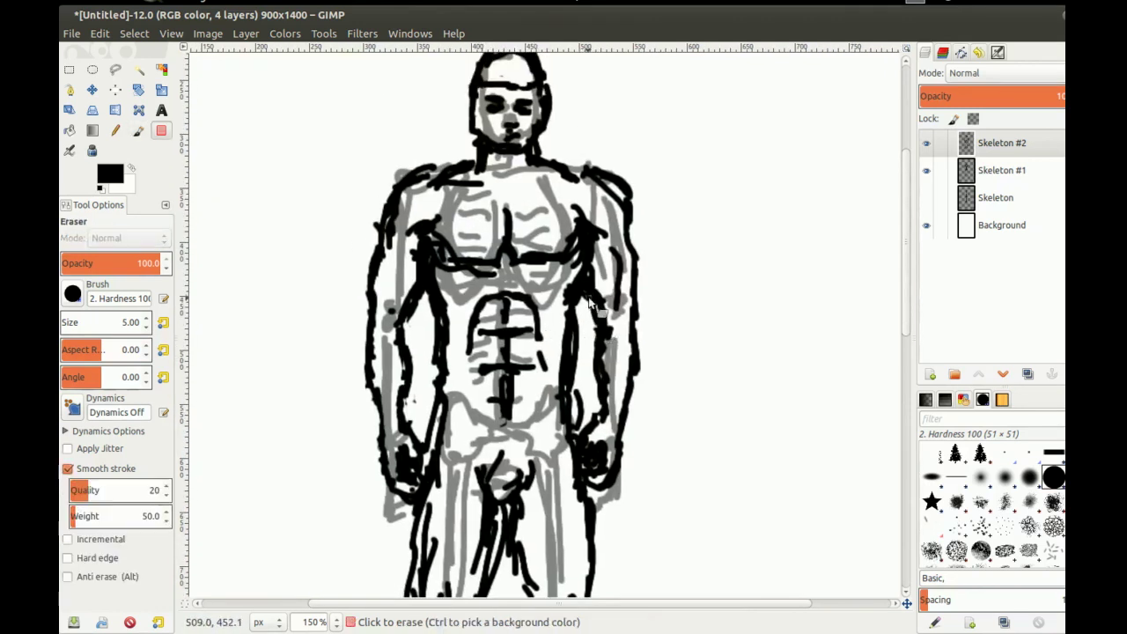
{"action": "left_click_drag", "start_coordinate": [597, 287], "coordinate": [600, 311]}
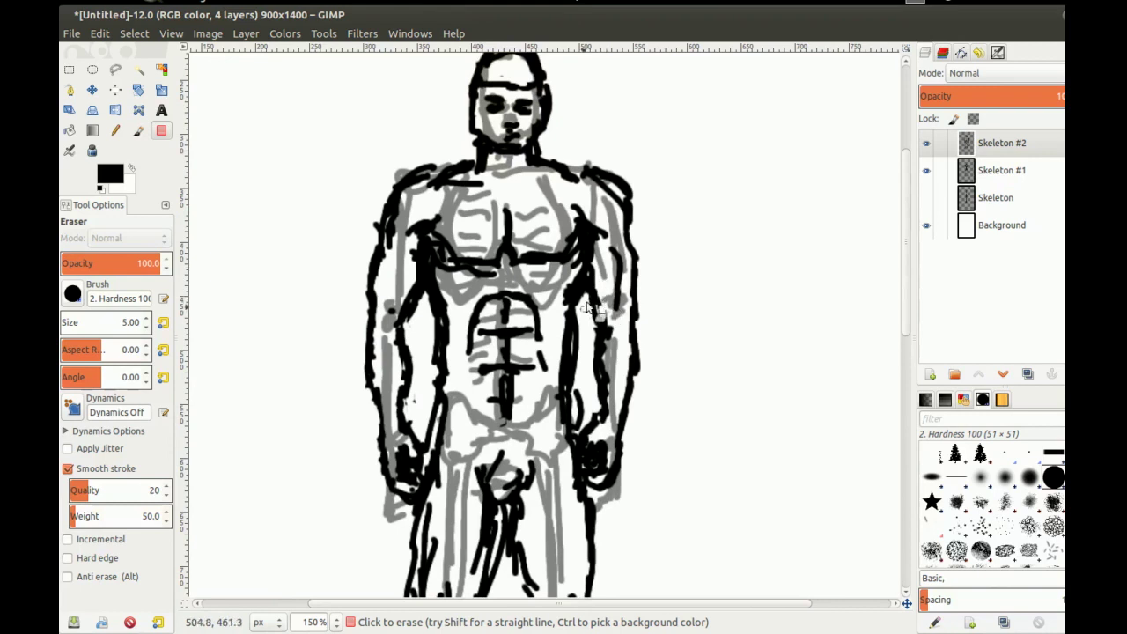
{"action": "key", "text": "p"}
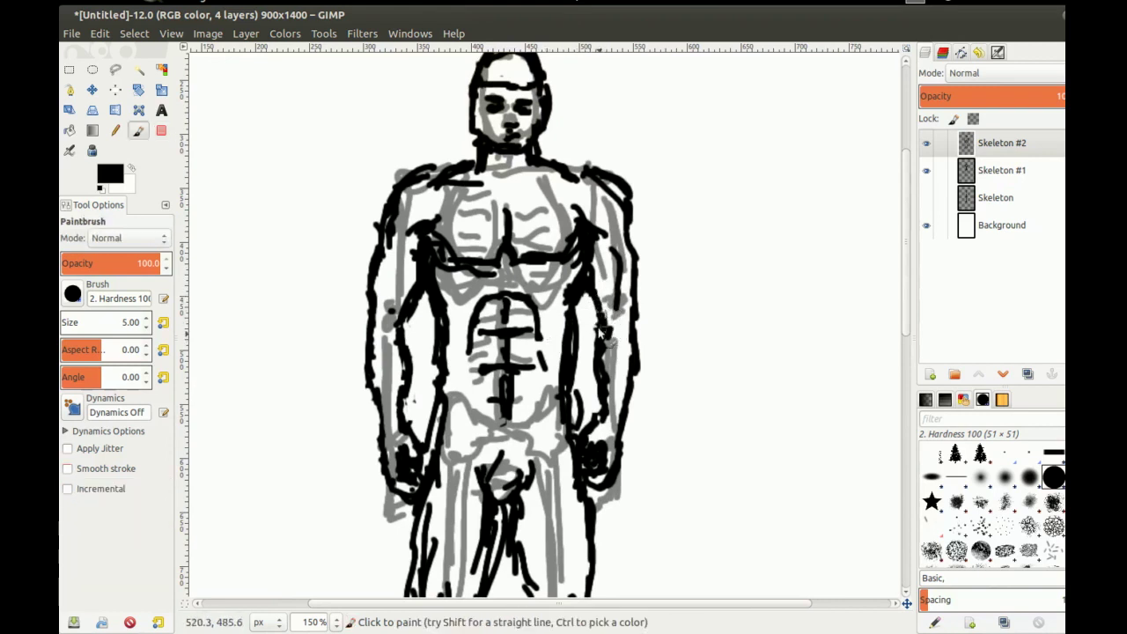
{"action": "left_click_drag", "start_coordinate": [395, 262], "coordinate": [390, 284]}
{"action": "key", "text": "shift+e"}
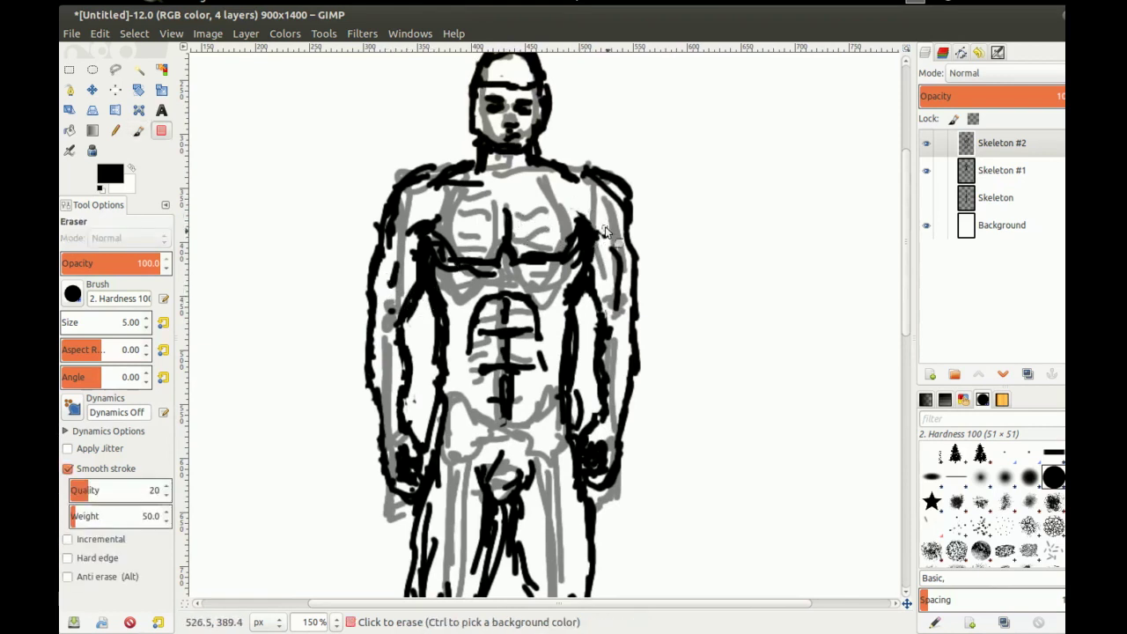
{"action": "left_click", "coordinate": [605, 230]}
{"action": "left_click_drag", "start_coordinate": [619, 301], "coordinate": [614, 302]}
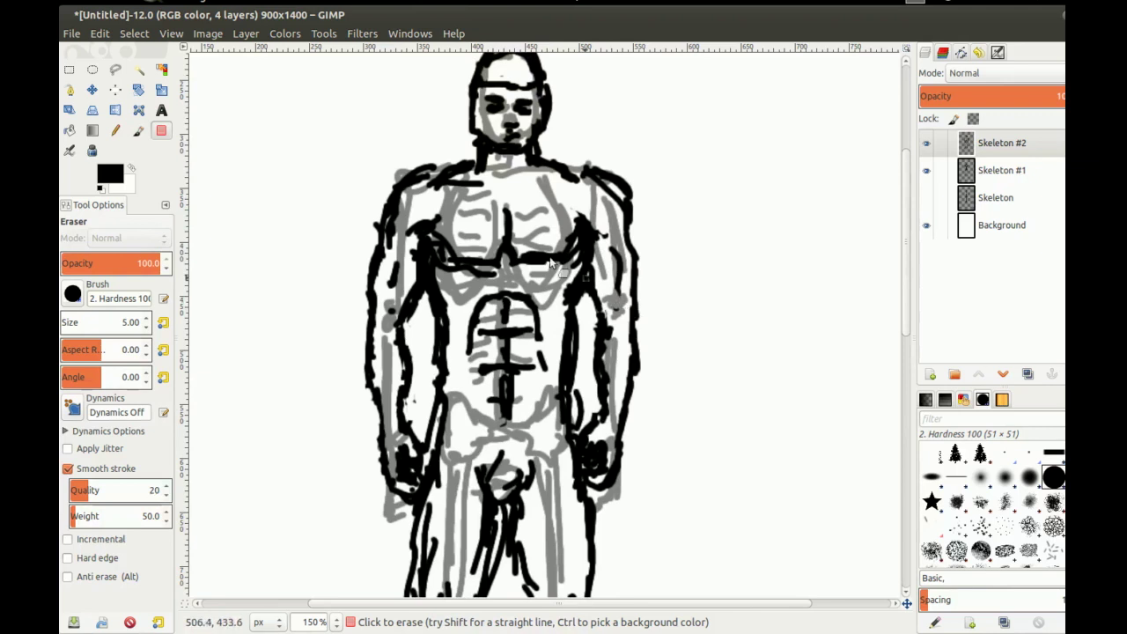
{"action": "scroll", "coordinate": [583, 279], "scroll_direction": "down", "scroll_amount": 1}
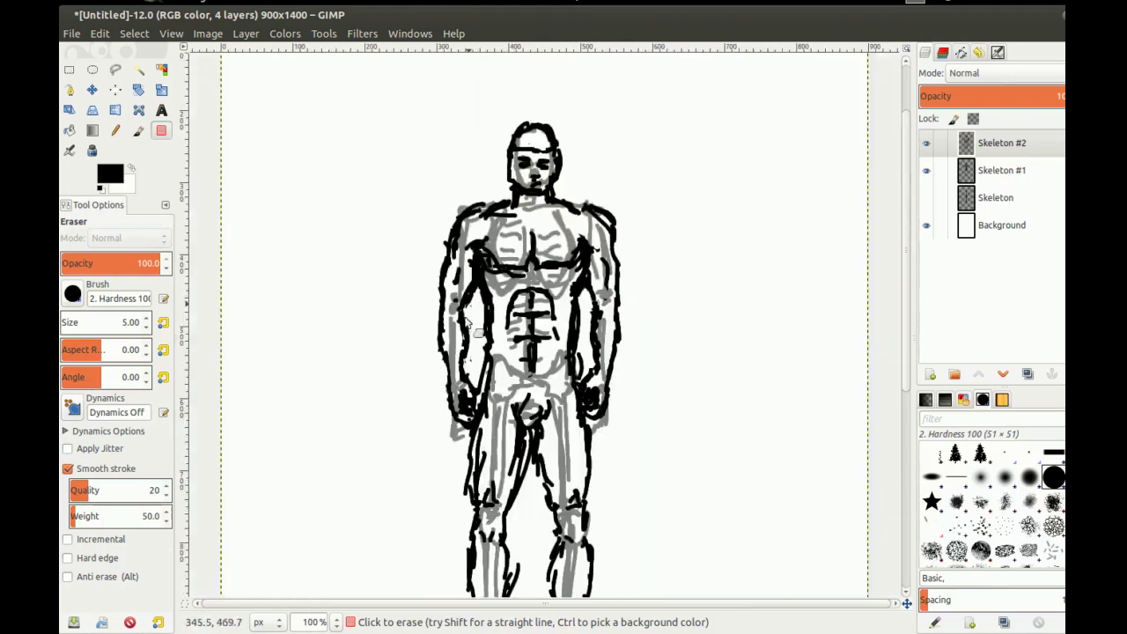
Paint a thicker hairline across the forehead and strengthen the sides of the head
{"action": "scroll", "coordinate": [473, 370], "scroll_direction": "down", "scroll_amount": 2}
{"action": "left_click_drag", "start_coordinate": [539, 263], "coordinate": [539, 299]}
{"action": "left_click_drag", "start_coordinate": [522, 451], "coordinate": [557, 406]}
{"action": "left_click_drag", "start_coordinate": [600, 139], "coordinate": [568, 177]}
{"action": "scroll", "coordinate": [538, 192], "scroll_direction": "up", "scroll_amount": 1}
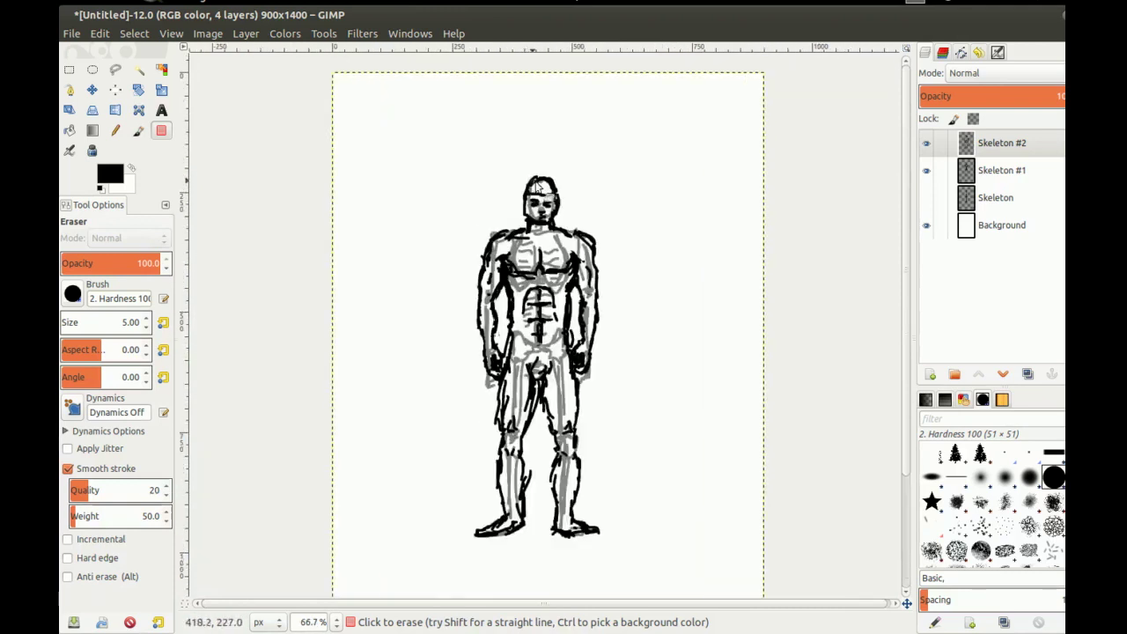
{"action": "scroll", "coordinate": [540, 187], "scroll_direction": "up", "scroll_amount": 2}
{"action": "key", "text": "p"}
{"action": "mouse_move", "coordinate": [520, 184]}
{"action": "left_mouse_down"}
{"action": "mouse_move", "coordinate": [510, 255]}
{"action": "mouse_move", "coordinate": [580, 268]}
{"action": "mouse_move", "coordinate": [574, 277]}
{"action": "mouse_move", "coordinate": [594, 227]}
{"action": "mouse_move", "coordinate": [588, 186]}
{"action": "left_mouse_up"}
{"action": "mouse_move", "coordinate": [525, 207]}
{"action": "left_mouse_down"}
{"action": "mouse_move", "coordinate": [562, 211]}
{"action": "mouse_move", "coordinate": [530, 235]}
{"action": "mouse_move", "coordinate": [570, 235]}
{"action": "mouse_move", "coordinate": [548, 264]}
{"action": "mouse_move", "coordinate": [514, 247]}
{"action": "left_mouse_up"}
{"action": "scroll", "coordinate": [506, 311], "scroll_direction": "down", "scroll_amount": 3}
{"action": "left_click_drag", "start_coordinate": [496, 196], "coordinate": [521, 290]}
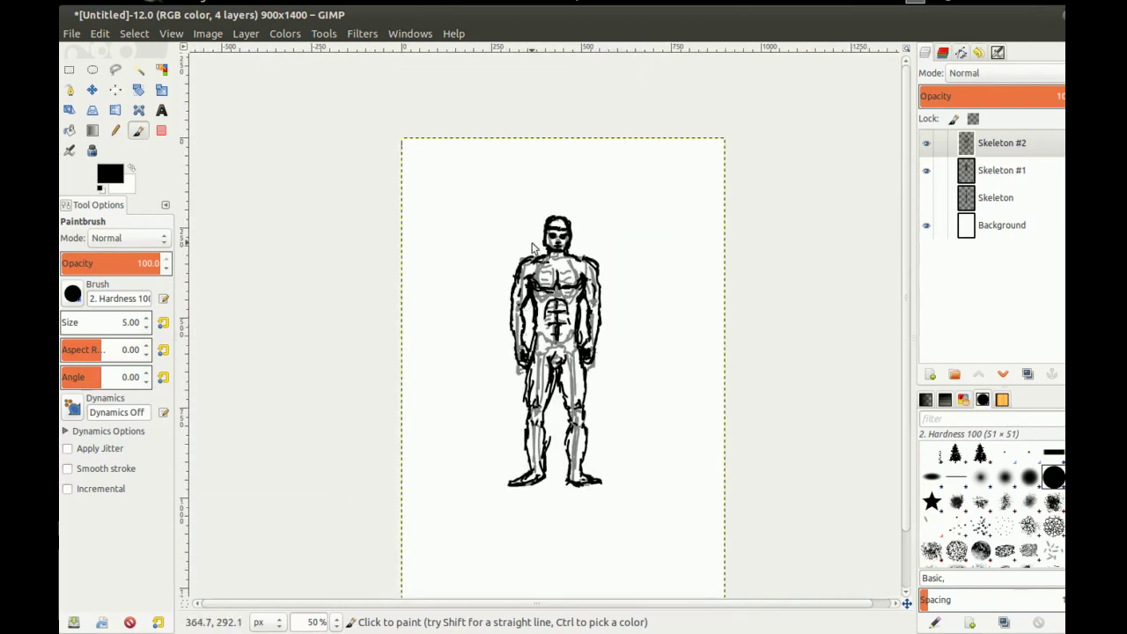
Hide the layers Skeleton #2 and Skeleton #1 and show the eight-head guide on the Skeleton layer
{"action": "left_click", "coordinate": [926, 143]}
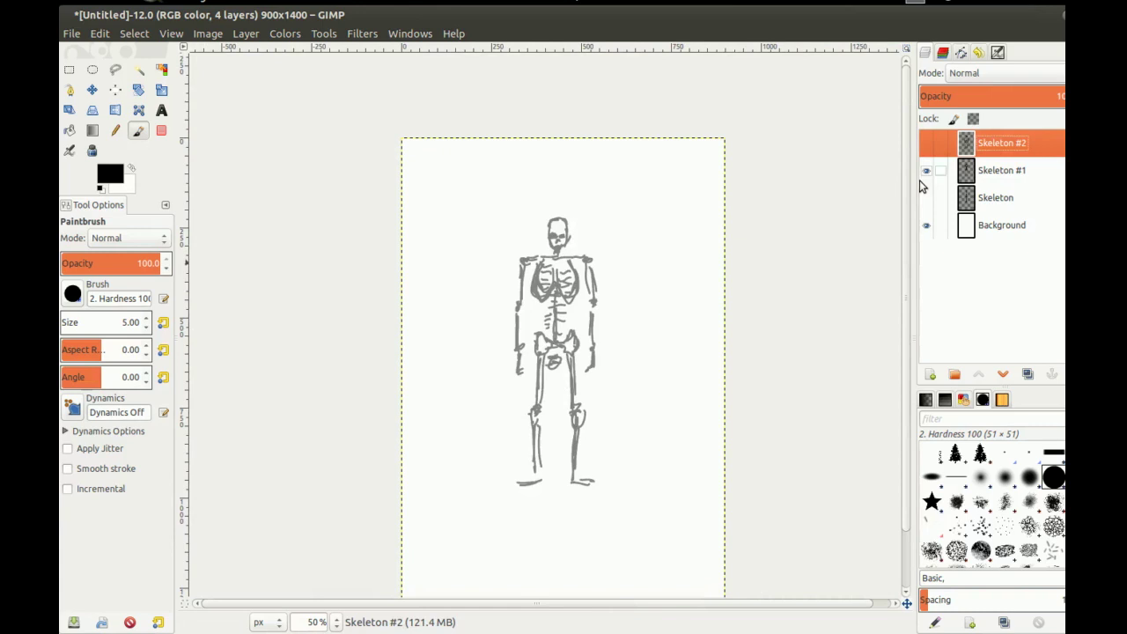
{"action": "left_click", "coordinate": [926, 170]}
{"action": "left_click", "coordinate": [926, 198]}
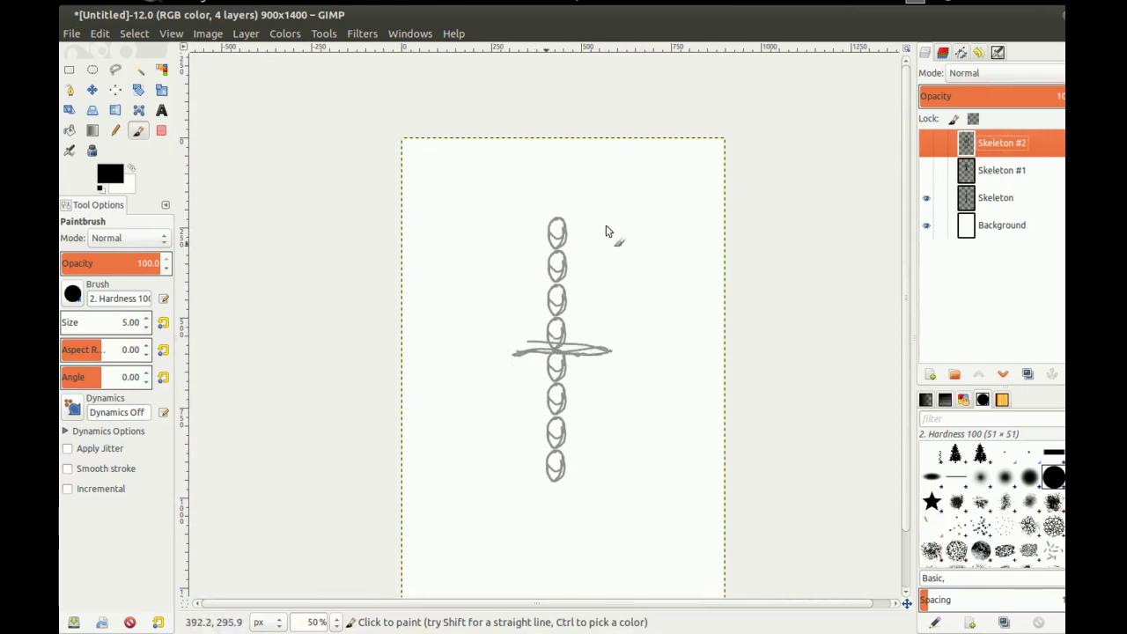
Switch the Skeleton #2 layer on and off over the guide to compare the body outline with the eight heads
{"action": "left_click", "coordinate": [924, 143]}
{"action": "left_click", "coordinate": [924, 143]}
{"action": "left_click", "coordinate": [926, 145]}
{"action": "left_click", "coordinate": [926, 145]}
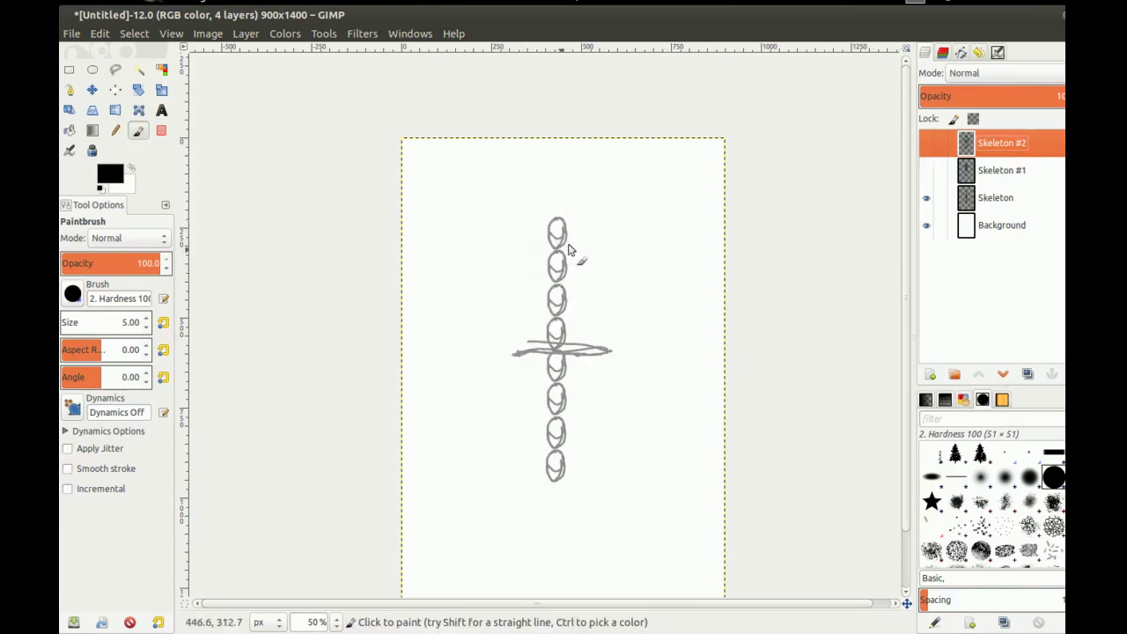
{"action": "left_click", "coordinate": [925, 144]}
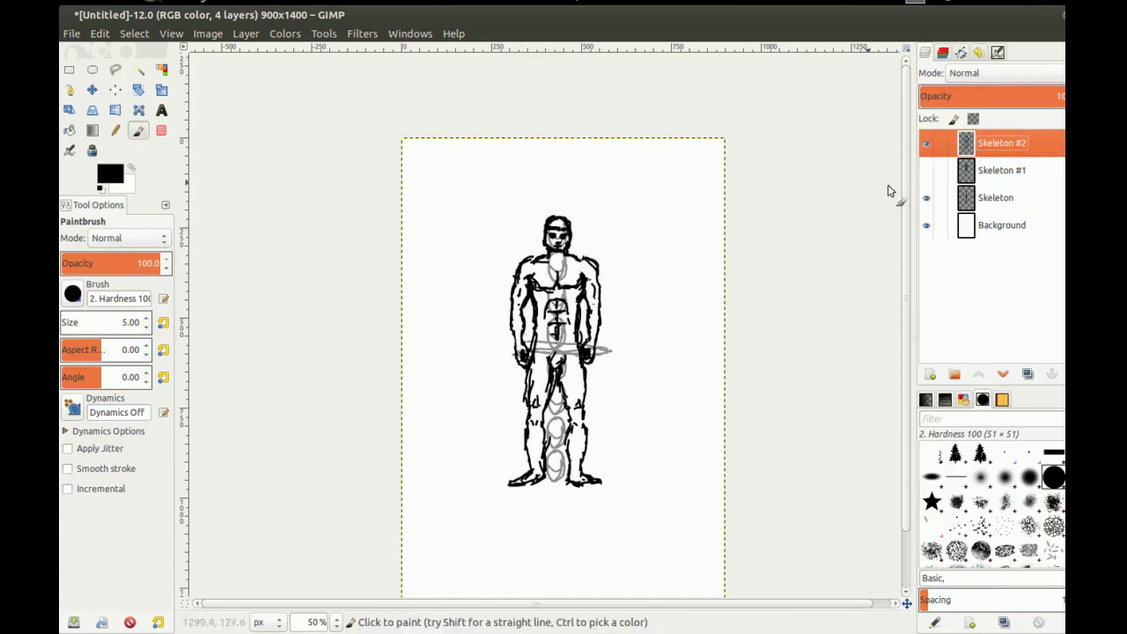
{"action": "left_click", "coordinate": [925, 145]}
{"action": "left_click", "coordinate": [926, 145]}
{"action": "left_click", "coordinate": [925, 143]}
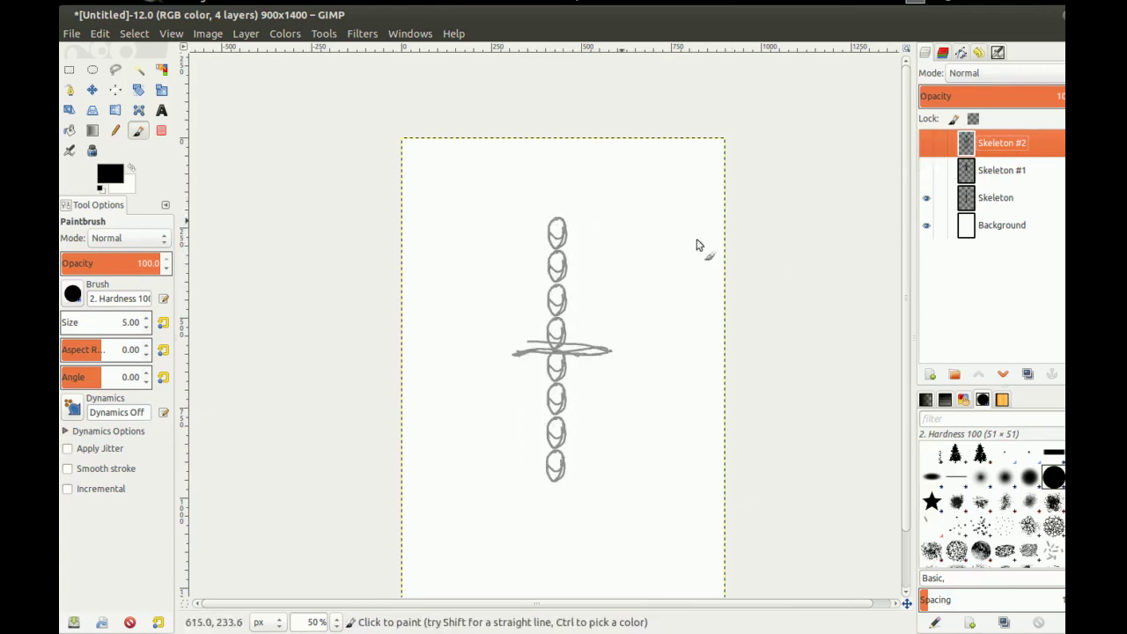
{"action": "left_click", "coordinate": [926, 144]}
{"action": "left_click", "coordinate": [927, 153]}
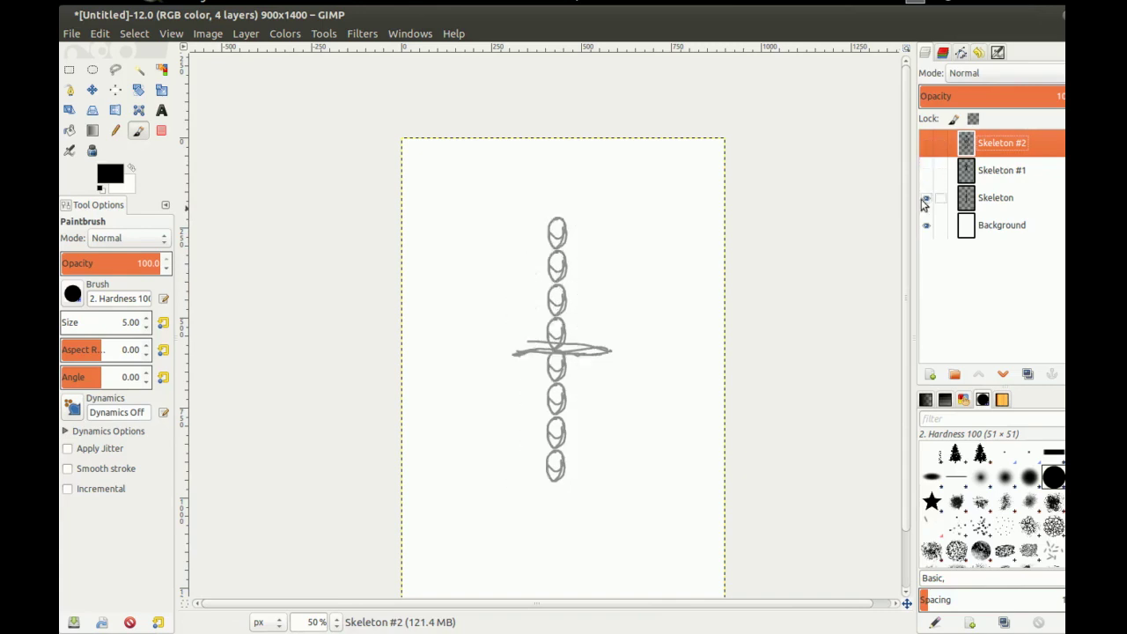
Switch the Skeleton #1 layer on and off to compare the skeleton's joints with the head guide
{"action": "left_click", "coordinate": [925, 172]}
{"action": "left_click", "coordinate": [926, 172]}
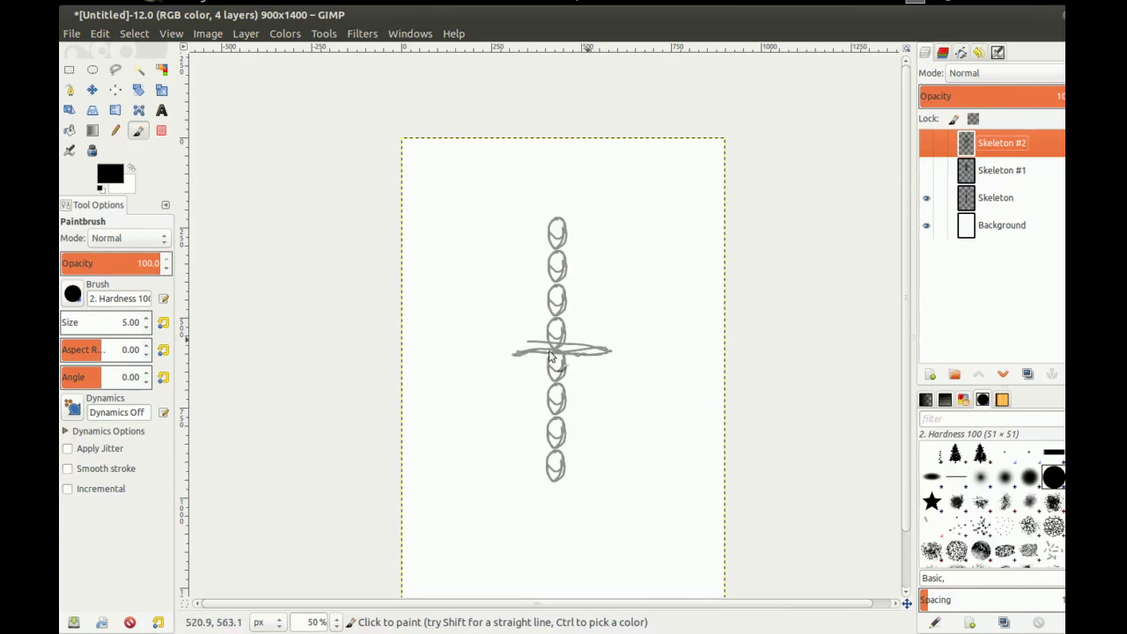
{"action": "left_click", "coordinate": [926, 170]}
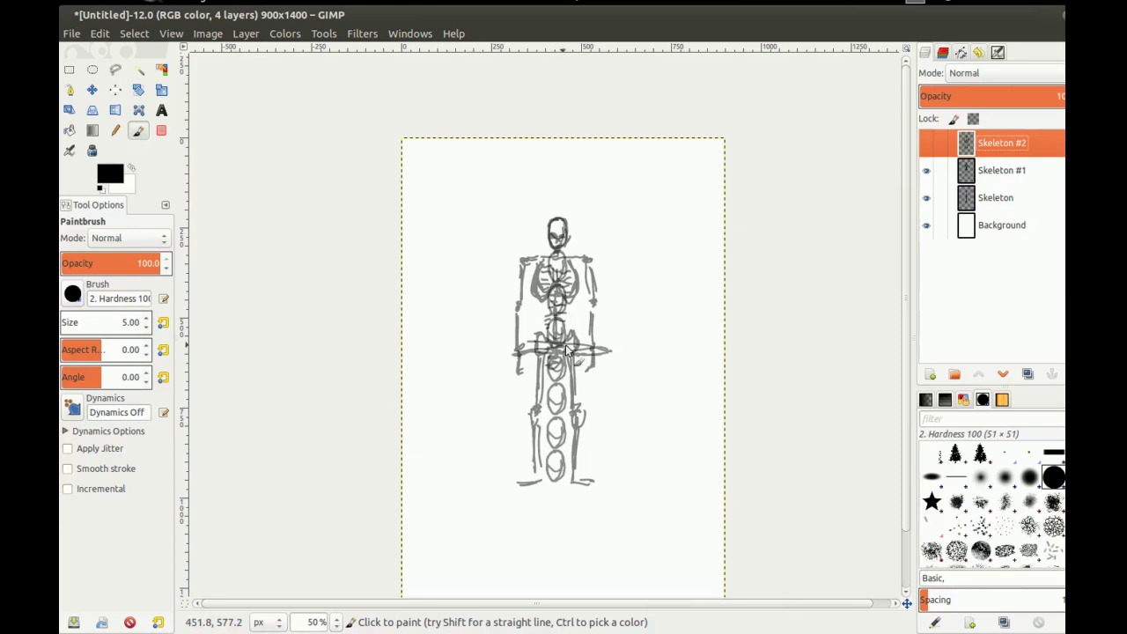
{"action": "left_click", "coordinate": [926, 175]}
{"action": "left_click", "coordinate": [925, 173]}
{"action": "left_click", "coordinate": [926, 173]}
Show the Skeleton #2 body outline and hide the Skeleton #1 and Skeleton layers
{"action": "left_click", "coordinate": [925, 146]}
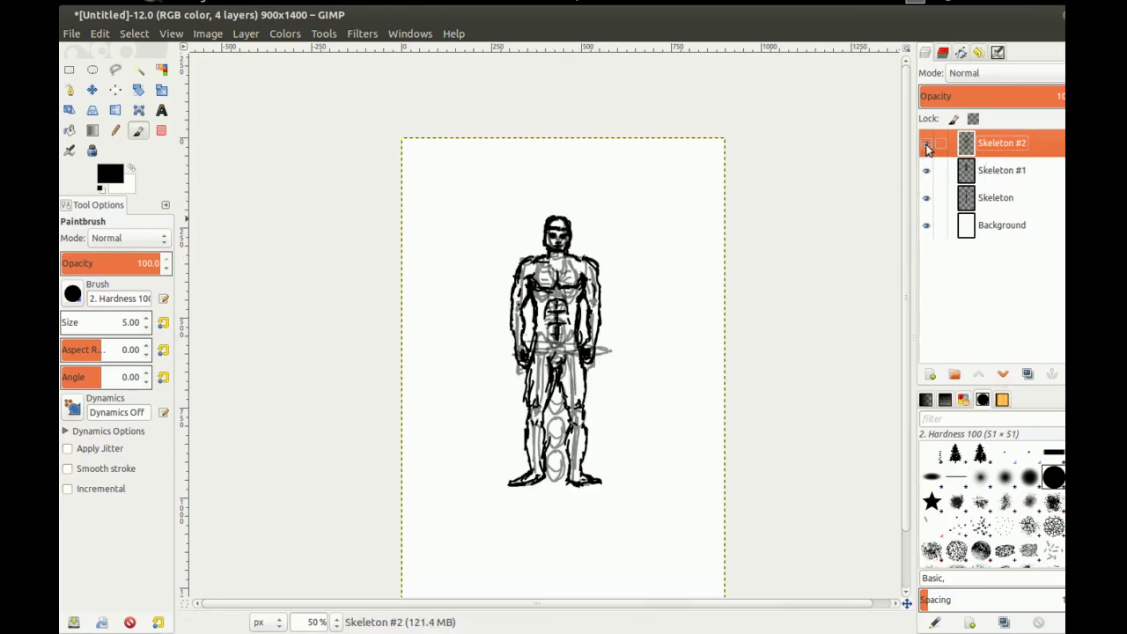
{"action": "left_click", "coordinate": [926, 173]}
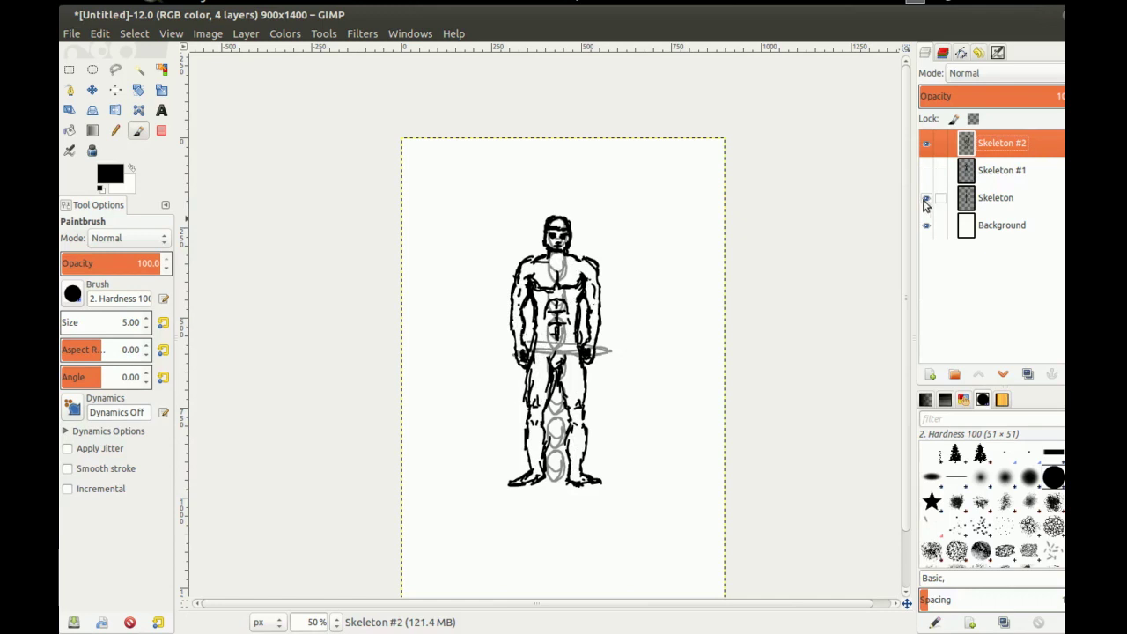
{"action": "left_click", "coordinate": [926, 200]}
{"action": "left_click_drag", "start_coordinate": [496, 360], "coordinate": [506, 320]}
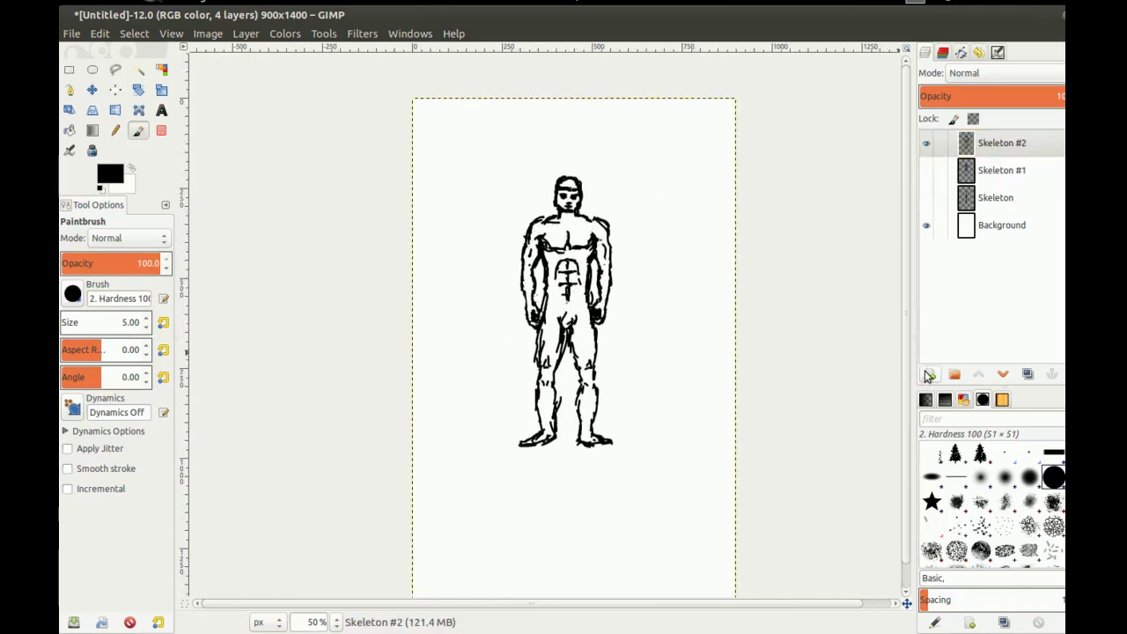
Add a new layer above the body outline and lower its opacity to a little over half
{"action": "left_click", "coordinate": [929, 374]}
{"action": "left_click", "coordinate": [647, 412]}
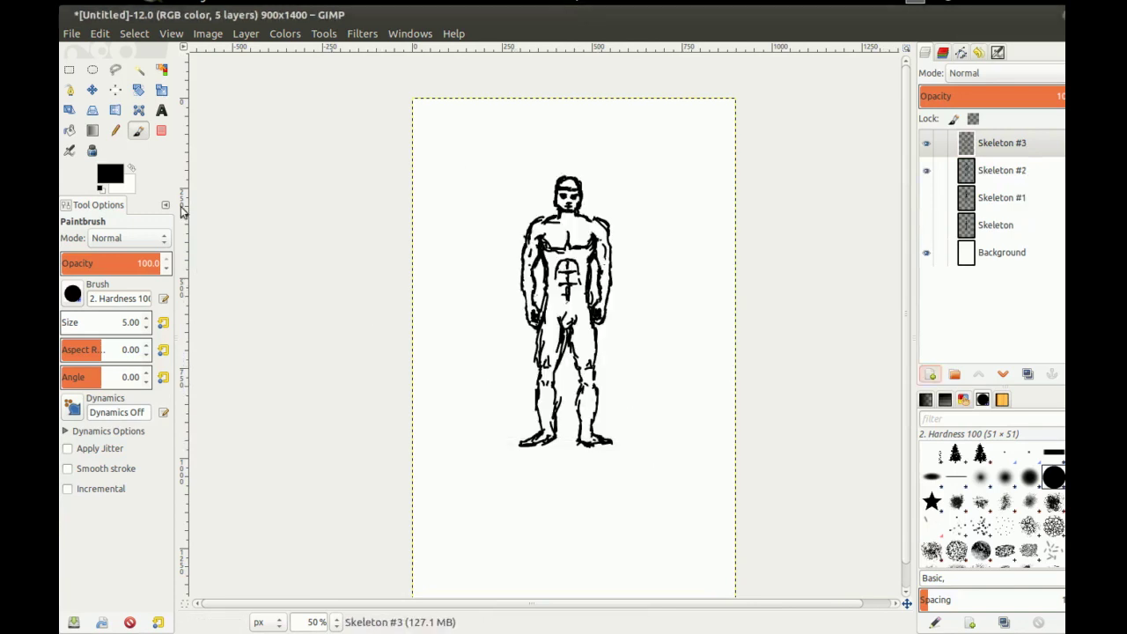
{"action": "left_click", "coordinate": [999, 99]}
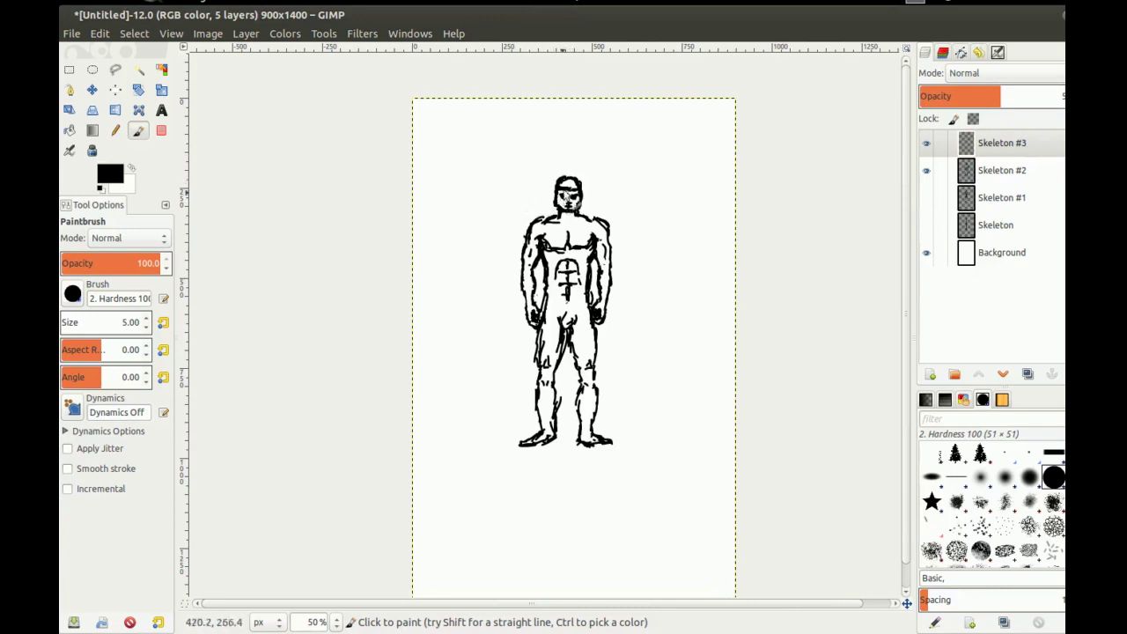
Enlarge the brush to size 15 and shade the armpit and abdomen on the Skeleton #3 layer
{"action": "left_click_drag", "start_coordinate": [564, 193], "coordinate": [581, 176]}
{"action": "scroll", "coordinate": [564, 250], "scroll_direction": "up", "scroll_amount": 2}
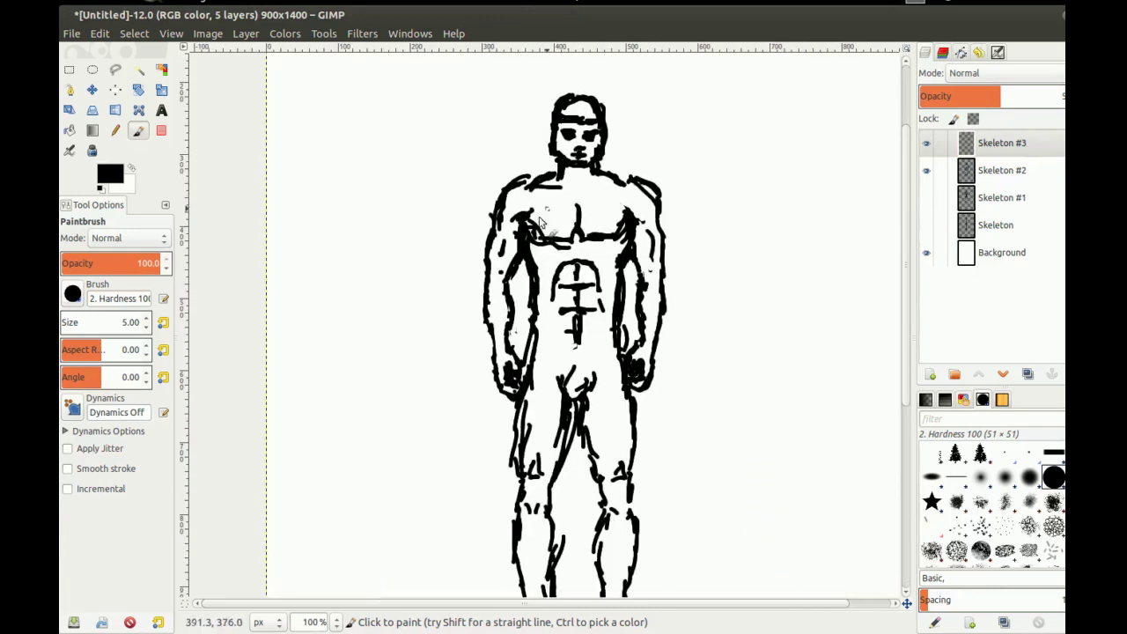
{"action": "key", "text": "shift+bracketright"}
{"action": "left_click_drag", "start_coordinate": [531, 219], "coordinate": [540, 270]}
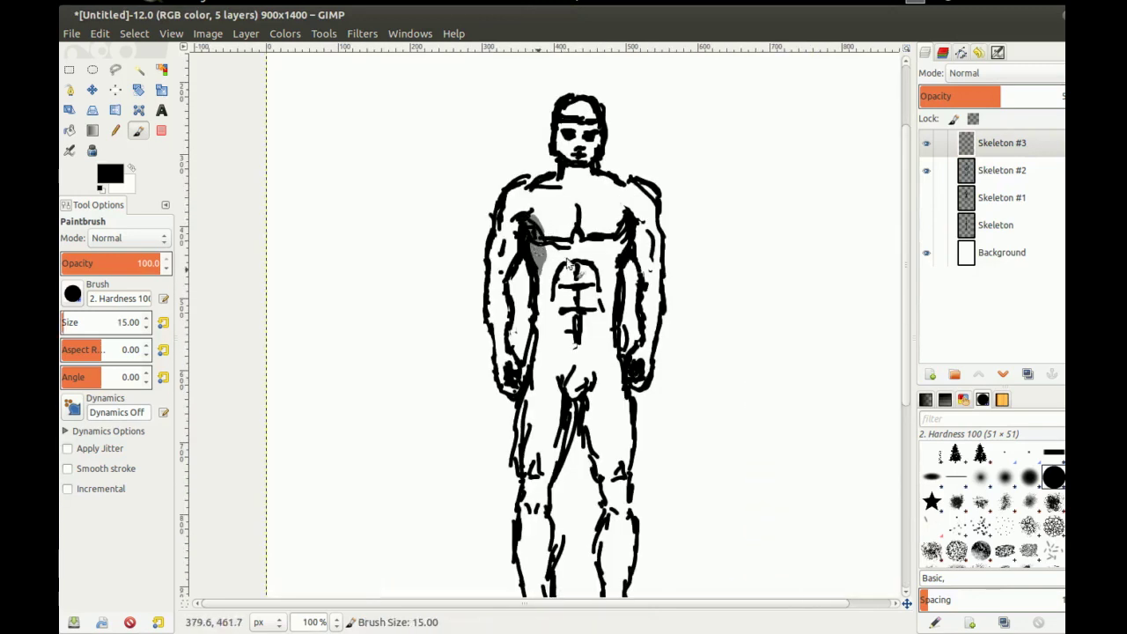
{"action": "mouse_move", "coordinate": [539, 265]}
{"action": "left_mouse_down"}
{"action": "mouse_move", "coordinate": [567, 289]}
{"action": "mouse_move", "coordinate": [561, 271]}
{"action": "mouse_move", "coordinate": [554, 307]}
{"action": "mouse_move", "coordinate": [584, 275]}
{"action": "mouse_move", "coordinate": [564, 313]}
{"action": "mouse_move", "coordinate": [582, 311]}
{"action": "mouse_move", "coordinate": [553, 317]}
{"action": "mouse_move", "coordinate": [533, 280]}
{"action": "mouse_move", "coordinate": [533, 297]}
{"action": "mouse_move", "coordinate": [536, 249]}
{"action": "mouse_move", "coordinate": [543, 283]}
{"action": "mouse_move", "coordinate": [592, 268]}
{"action": "mouse_move", "coordinate": [590, 253]}
{"action": "mouse_move", "coordinate": [543, 281]}
{"action": "mouse_move", "coordinate": [569, 259]}
{"action": "mouse_move", "coordinate": [558, 269]}
{"action": "mouse_move", "coordinate": [596, 265]}
{"action": "left_mouse_up"}
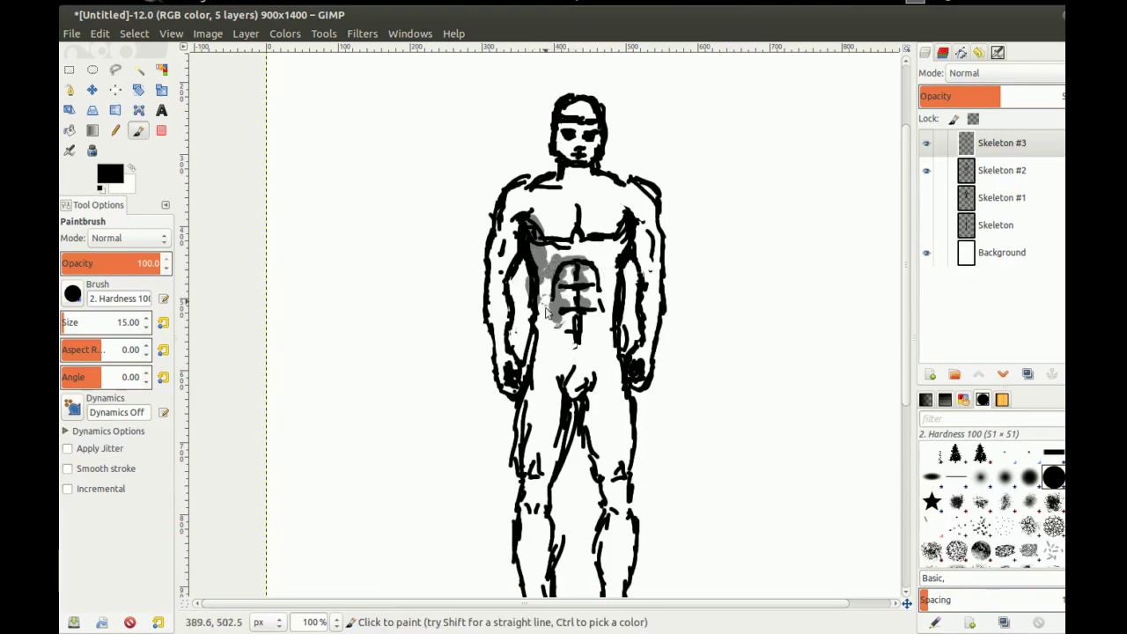
Shade the chest, the outer arm and shoulder, the neck and the shadowed side of the face
{"action": "mouse_move", "coordinate": [574, 226]}
{"action": "left_mouse_down"}
{"action": "mouse_move", "coordinate": [576, 207]}
{"action": "mouse_move", "coordinate": [574, 230]}
{"action": "mouse_move", "coordinate": [625, 247]}
{"action": "mouse_move", "coordinate": [616, 242]}
{"action": "left_mouse_up"}
{"action": "mouse_move", "coordinate": [483, 282]}
{"action": "left_mouse_down"}
{"action": "mouse_move", "coordinate": [489, 225]}
{"action": "mouse_move", "coordinate": [511, 236]}
{"action": "mouse_move", "coordinate": [491, 313]}
{"action": "mouse_move", "coordinate": [501, 377]}
{"action": "left_mouse_up"}
{"action": "left_click_drag", "start_coordinate": [512, 184], "coordinate": [523, 195]}
{"action": "mouse_move", "coordinate": [562, 179]}
{"action": "left_mouse_down"}
{"action": "mouse_move", "coordinate": [541, 184]}
{"action": "mouse_move", "coordinate": [557, 164]}
{"action": "mouse_move", "coordinate": [572, 188]}
{"action": "mouse_move", "coordinate": [603, 189]}
{"action": "left_mouse_up"}
{"action": "left_click_drag", "start_coordinate": [559, 137], "coordinate": [568, 106]}
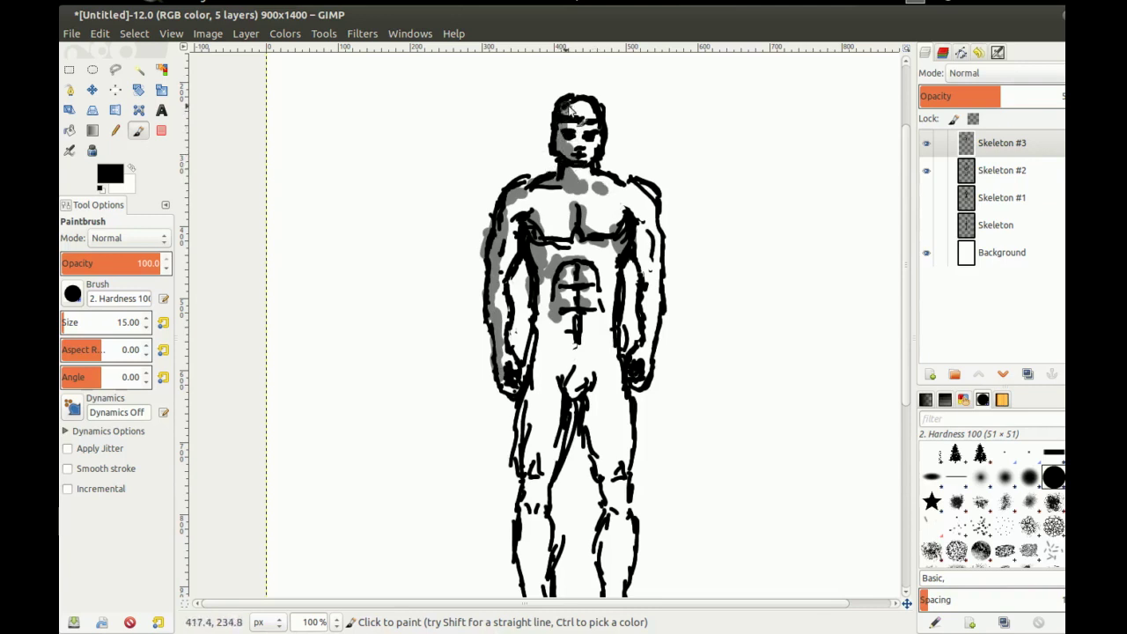
Shade the sides of the waist, the second arm, the inner thighs and the first calf
{"action": "mouse_move", "coordinate": [547, 295]}
{"action": "left_mouse_down"}
{"action": "mouse_move", "coordinate": [574, 196]}
{"action": "mouse_move", "coordinate": [563, 259]}
{"action": "mouse_move", "coordinate": [596, 278]}
{"action": "mouse_move", "coordinate": [556, 314]}
{"action": "mouse_move", "coordinate": [557, 376]}
{"action": "left_mouse_up"}
{"action": "mouse_move", "coordinate": [611, 308]}
{"action": "left_mouse_down"}
{"action": "mouse_move", "coordinate": [623, 350]}
{"action": "mouse_move", "coordinate": [593, 357]}
{"action": "mouse_move", "coordinate": [620, 300]}
{"action": "left_mouse_up"}
{"action": "mouse_move", "coordinate": [621, 343]}
{"action": "left_mouse_down"}
{"action": "mouse_move", "coordinate": [634, 395]}
{"action": "mouse_move", "coordinate": [601, 341]}
{"action": "left_mouse_up"}
{"action": "left_click_drag", "start_coordinate": [639, 169], "coordinate": [656, 217]}
{"action": "mouse_move", "coordinate": [653, 137]}
{"action": "left_mouse_down"}
{"action": "mouse_move", "coordinate": [660, 238]}
{"action": "mouse_move", "coordinate": [597, 275]}
{"action": "mouse_move", "coordinate": [629, 264]}
{"action": "mouse_move", "coordinate": [631, 280]}
{"action": "mouse_move", "coordinate": [607, 228]}
{"action": "left_mouse_up"}
{"action": "mouse_move", "coordinate": [526, 398]}
{"action": "left_mouse_down"}
{"action": "mouse_move", "coordinate": [551, 294]}
{"action": "mouse_move", "coordinate": [563, 302]}
{"action": "mouse_move", "coordinate": [556, 344]}
{"action": "mouse_move", "coordinate": [571, 326]}
{"action": "mouse_move", "coordinate": [572, 366]}
{"action": "mouse_move", "coordinate": [561, 306]}
{"action": "left_mouse_up"}
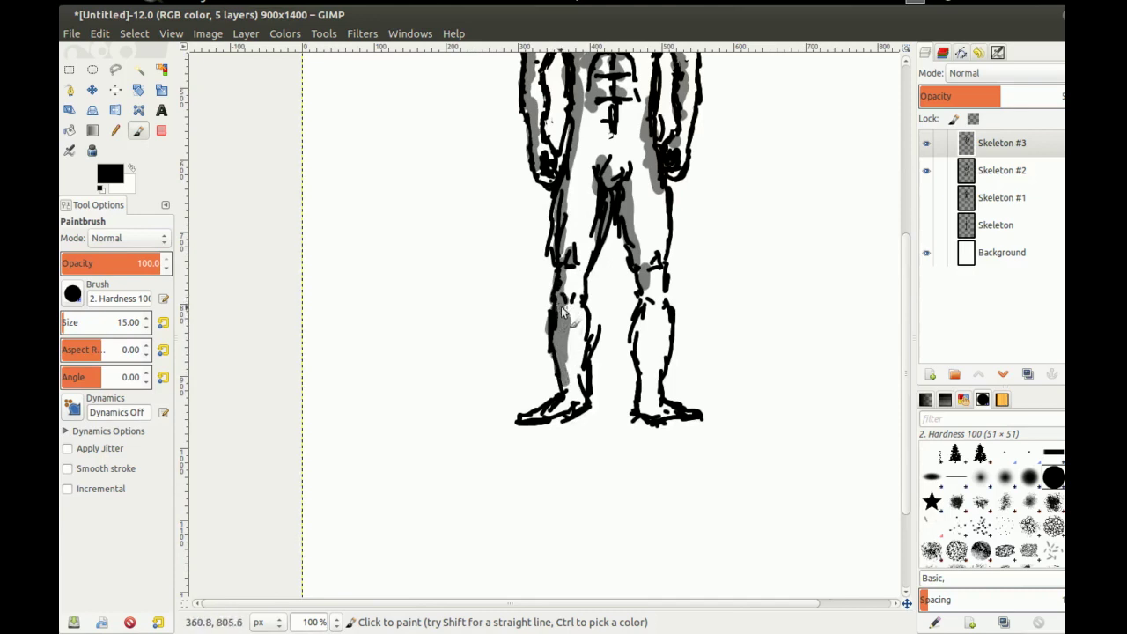
Shade the calves, with thin size 5 strokes for muscle detail and size 15 strokes for the second calf, knee and first foot
{"action": "key", "text": "ctrl+z"}
{"action": "key", "text": "shift+bracketleft"}
{"action": "left_click_drag", "start_coordinate": [578, 332], "coordinate": [572, 326]}
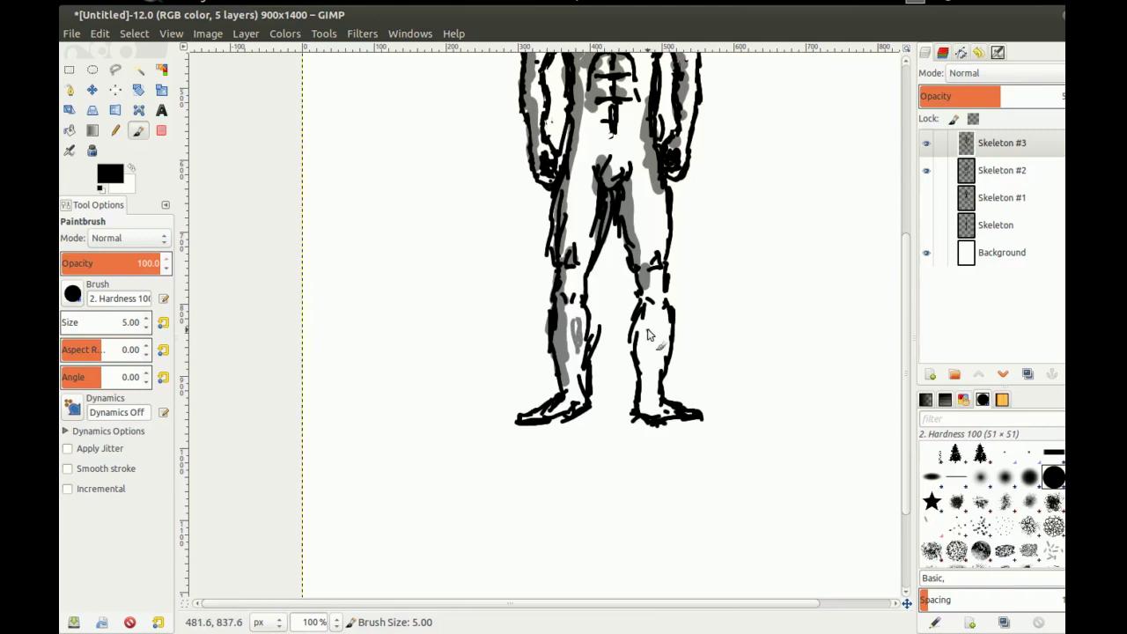
{"action": "mouse_move", "coordinate": [662, 336]}
{"action": "left_mouse_down"}
{"action": "mouse_move", "coordinate": [644, 357]}
{"action": "mouse_move", "coordinate": [641, 325]}
{"action": "mouse_move", "coordinate": [642, 405]}
{"action": "left_mouse_up"}
{"action": "key", "text": "shift+bracketright"}
{"action": "left_click_drag", "start_coordinate": [556, 399], "coordinate": [514, 422]}
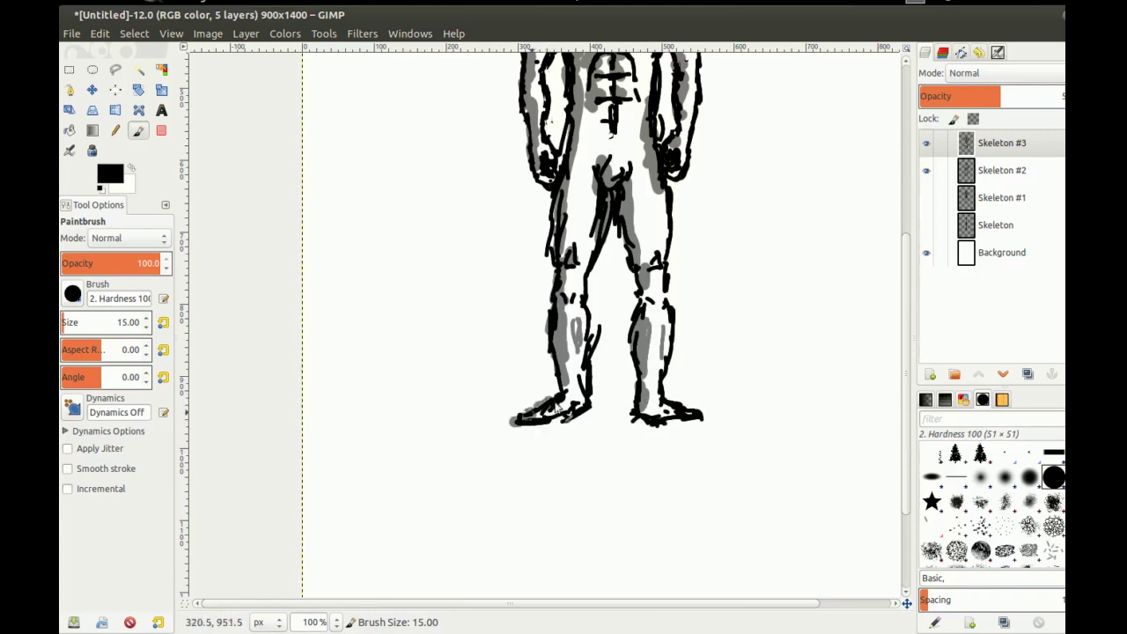
{"action": "left_click_drag", "start_coordinate": [643, 306], "coordinate": [648, 286]}
Paint a long, tapering cast shadow on the ground, running under both feet and out to the shadowed side
{"action": "left_click_drag", "start_coordinate": [616, 145], "coordinate": [588, 240]}
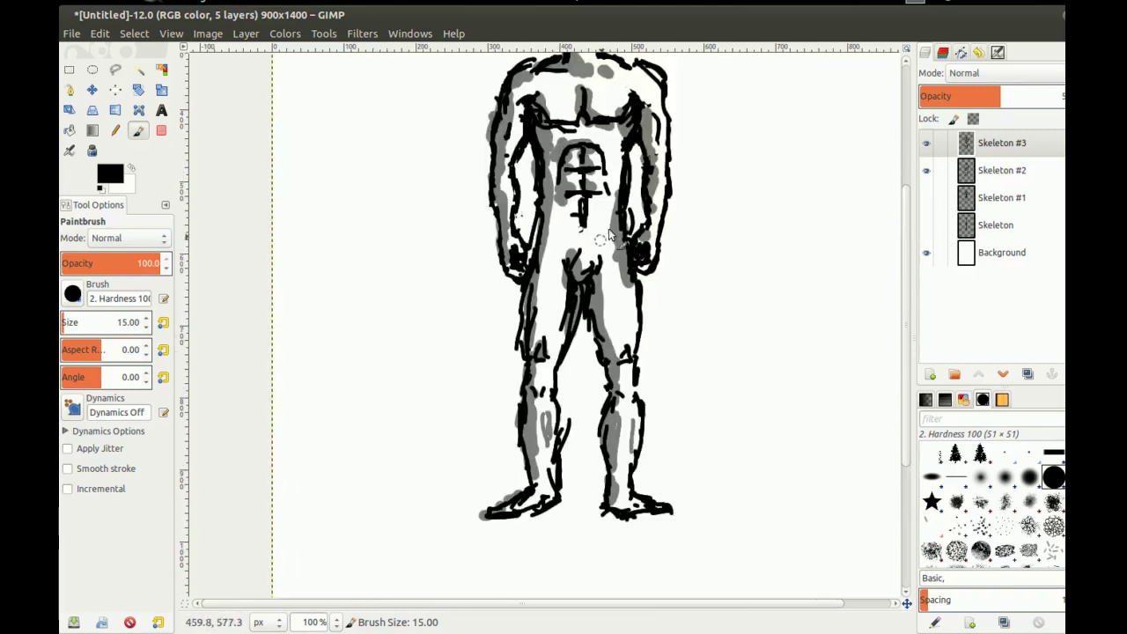
{"action": "left_click_drag", "start_coordinate": [590, 417], "coordinate": [627, 310]}
{"action": "mouse_move", "coordinate": [640, 414]}
{"action": "left_mouse_down"}
{"action": "mouse_move", "coordinate": [599, 408]}
{"action": "mouse_move", "coordinate": [646, 415]}
{"action": "mouse_move", "coordinate": [546, 394]}
{"action": "left_mouse_up"}
{"action": "mouse_move", "coordinate": [451, 408]}
{"action": "left_mouse_down"}
{"action": "mouse_move", "coordinate": [414, 405]}
{"action": "mouse_move", "coordinate": [480, 402]}
{"action": "left_mouse_up"}
{"action": "mouse_move", "coordinate": [398, 408]}
{"action": "left_mouse_down"}
{"action": "mouse_move", "coordinate": [338, 420]}
{"action": "mouse_move", "coordinate": [413, 413]}
{"action": "mouse_move", "coordinate": [329, 415]}
{"action": "left_mouse_up"}
Extend the shading from the base of the neck along the collarbone toward the shadowed shoulder
{"action": "scroll", "coordinate": [602, 308], "scroll_direction": "down", "scroll_amount": 2}
{"action": "left_click_drag", "start_coordinate": [603, 242], "coordinate": [595, 264]}
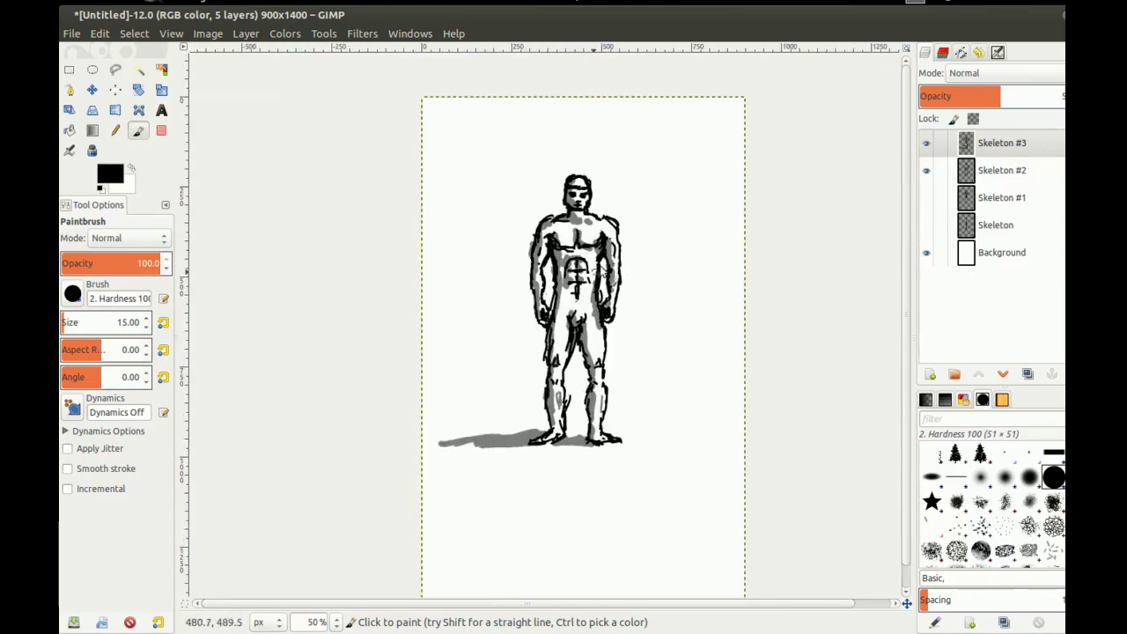
{"action": "scroll", "coordinate": [581, 219], "scroll_direction": "up", "scroll_amount": 1}
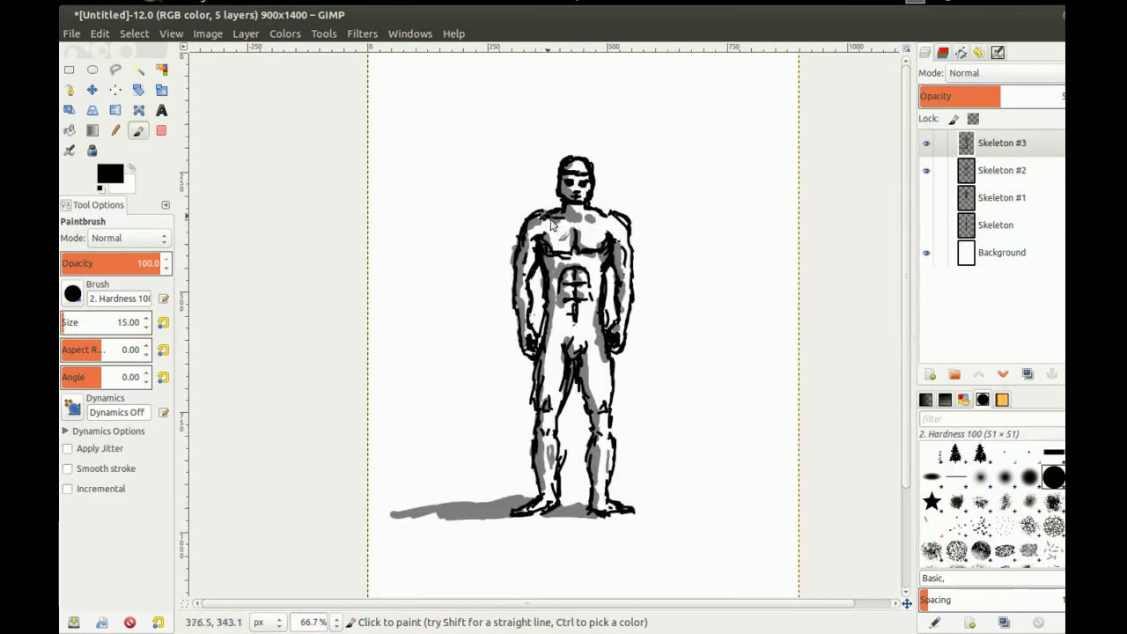
{"action": "left_click_drag", "start_coordinate": [573, 210], "coordinate": [538, 221]}
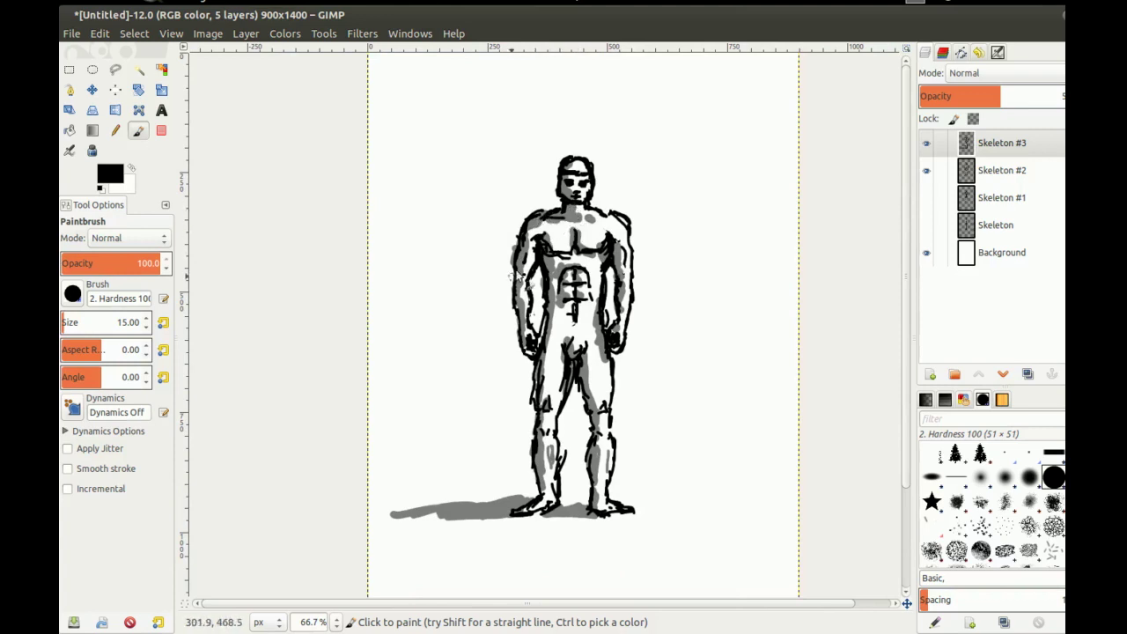
{"action": "mouse_move", "coordinate": [522, 382]}
{"action": "left_mouse_down"}
{"action": "mouse_move", "coordinate": [517, 352]}
{"action": "mouse_move", "coordinate": [521, 409]}
{"action": "left_mouse_up"}
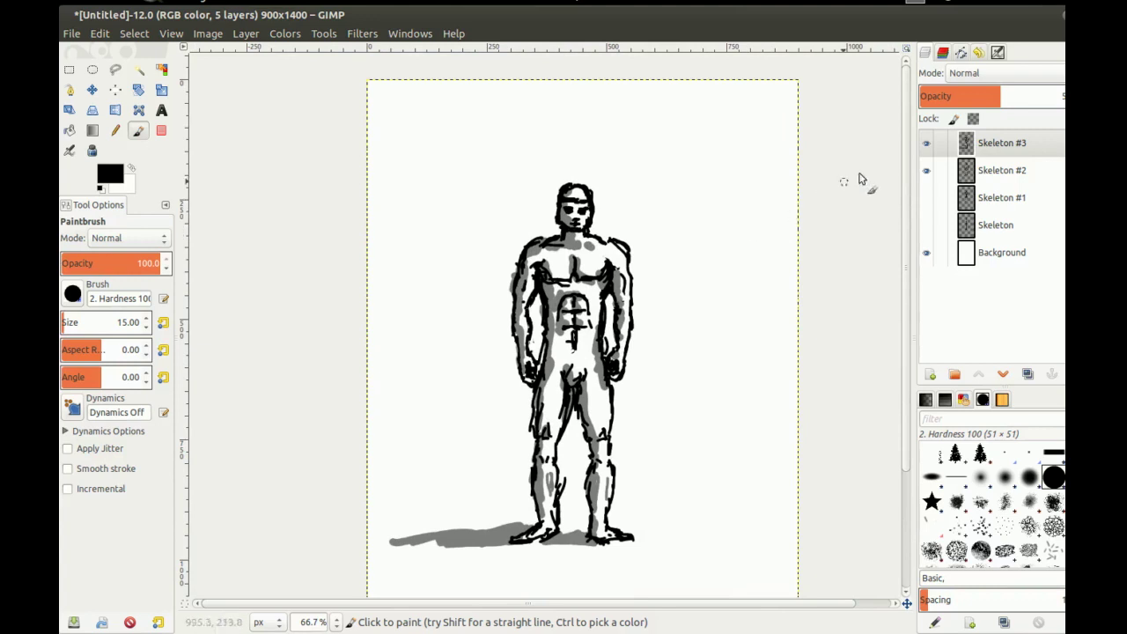
Switch the Skeleton #3 shading on and off to compare it with the plain outline, and leave it hidden
{"action": "left_click", "coordinate": [1000, 174]}
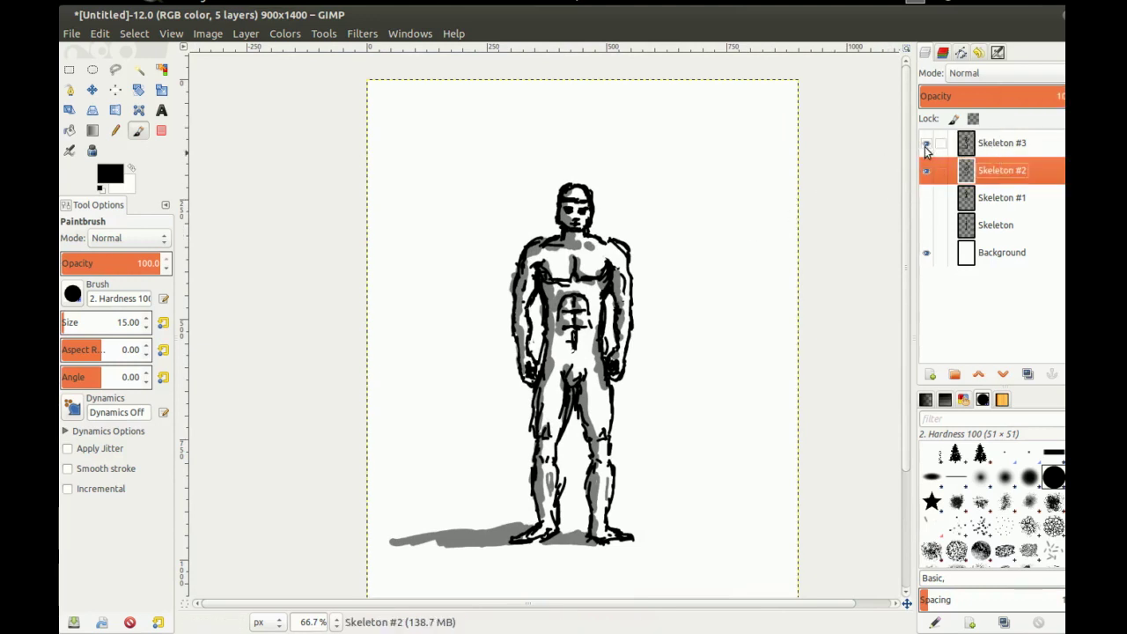
{"action": "left_click", "coordinate": [1005, 142]}
{"action": "left_click", "coordinate": [927, 144]}
{"action": "left_click", "coordinate": [930, 145]}
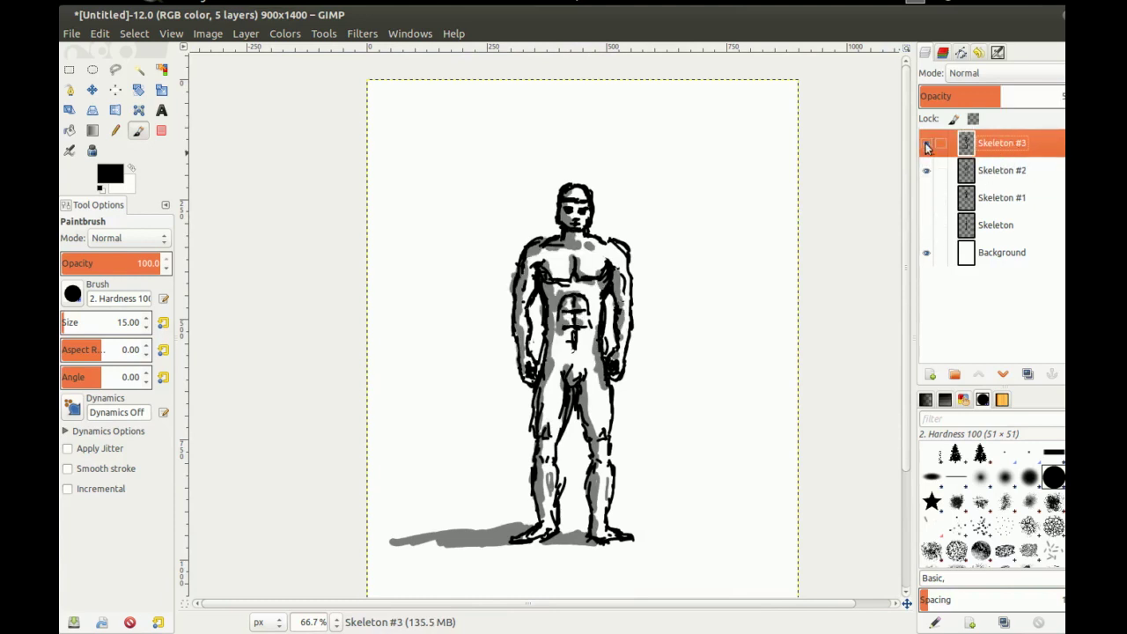
{"action": "left_click", "coordinate": [926, 145]}
Add a new transparent layer directly above the Skeleton #2 body outline
{"action": "left_click", "coordinate": [1002, 174]}
{"action": "left_click", "coordinate": [930, 374]}
{"action": "left_click", "coordinate": [647, 415]}
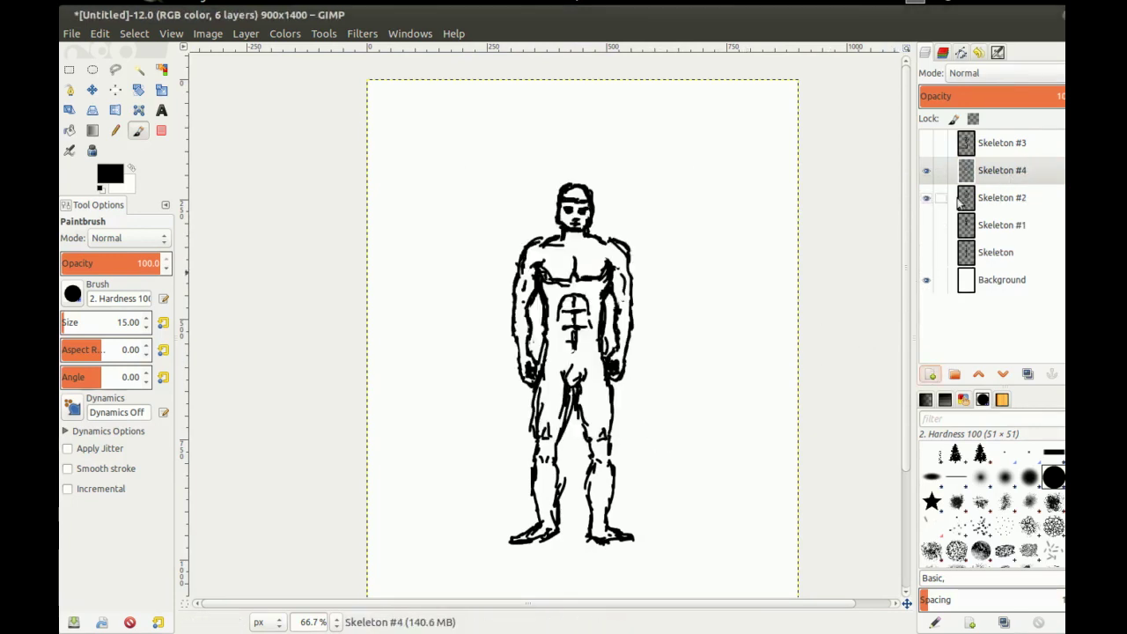
{"action": "left_click", "coordinate": [1000, 96]}
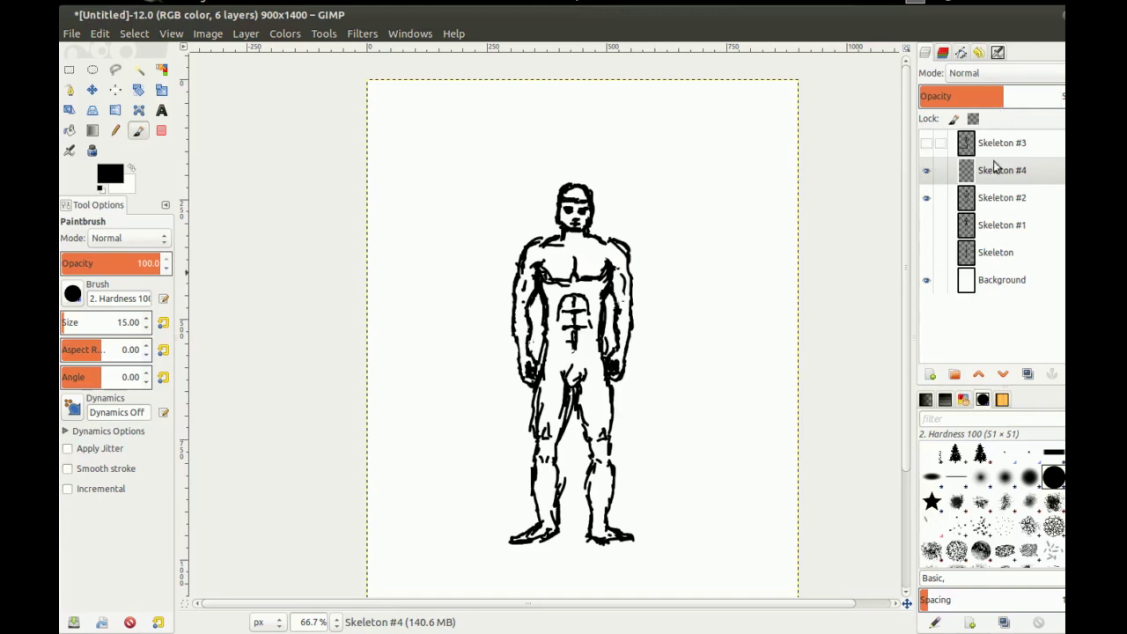
{"action": "left_click_drag", "start_coordinate": [1018, 97], "coordinate": [1058, 97]}
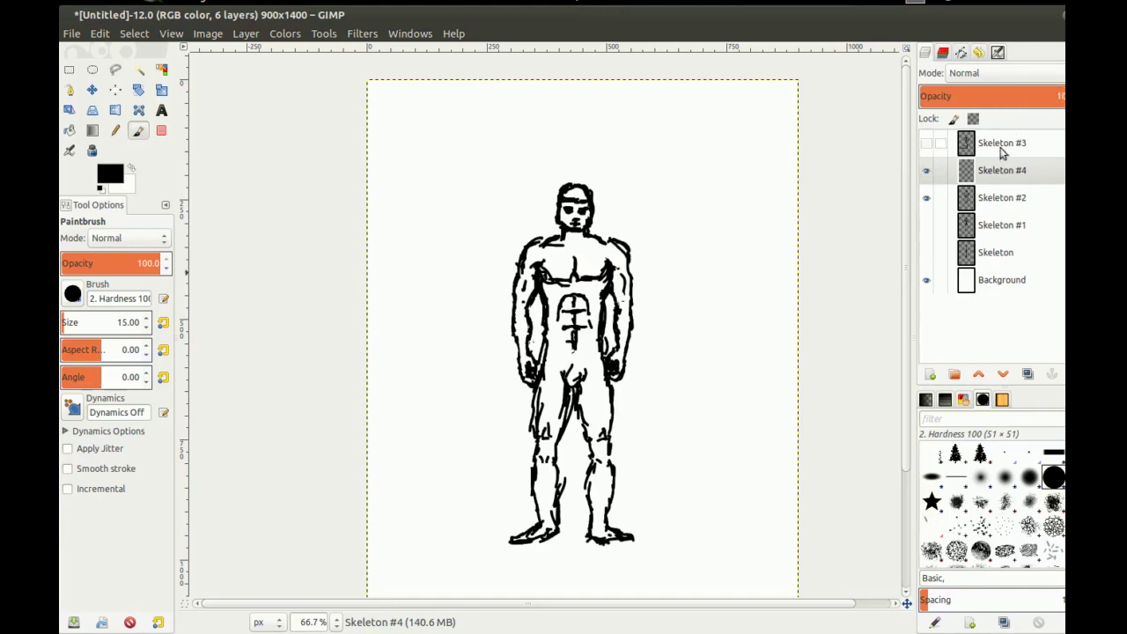
{"action": "left_click", "coordinate": [927, 171]}
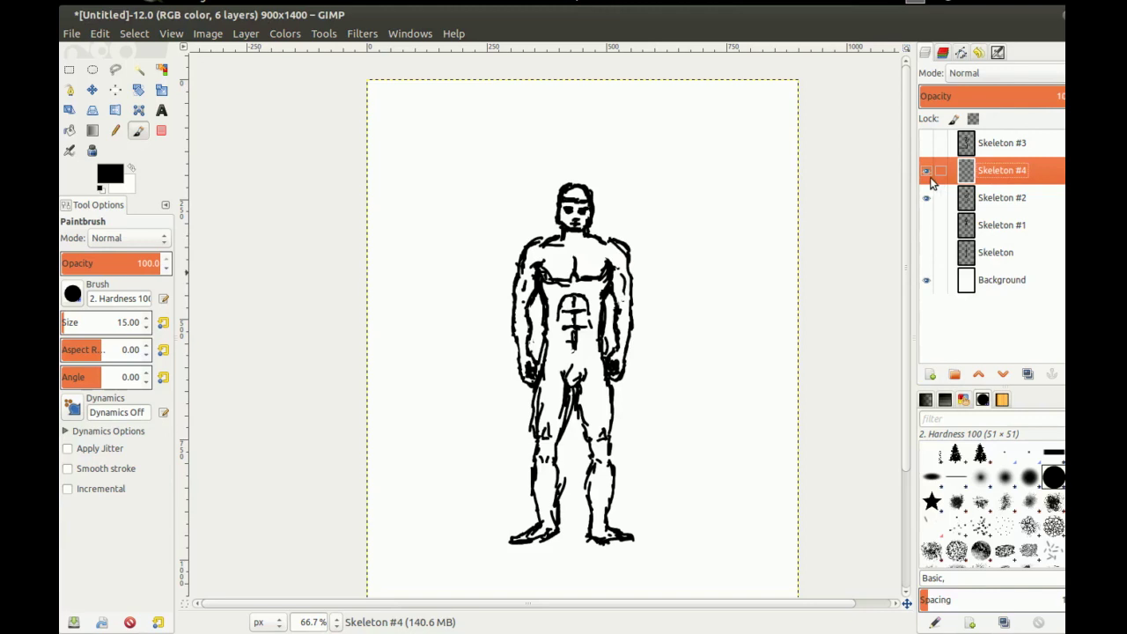
Lower the Skeleton #2 body outline's opacity to about half and make the Skeleton #4 layer active
{"action": "left_click", "coordinate": [1000, 202]}
{"action": "left_click", "coordinate": [925, 200]}
{"action": "left_click", "coordinate": [925, 200]}
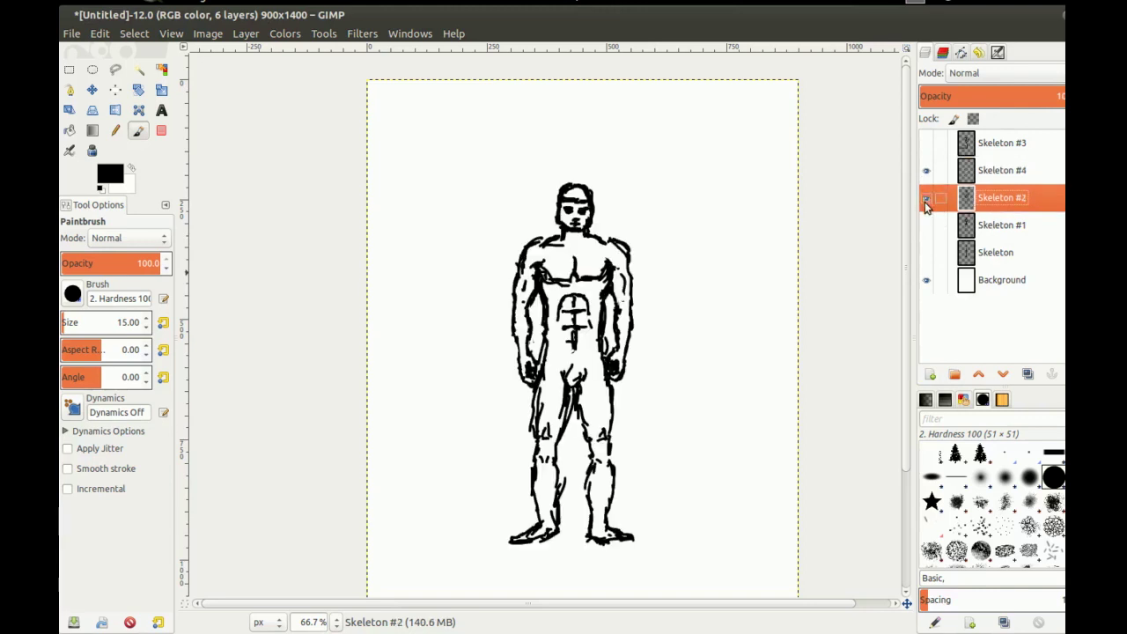
{"action": "left_click", "coordinate": [998, 97]}
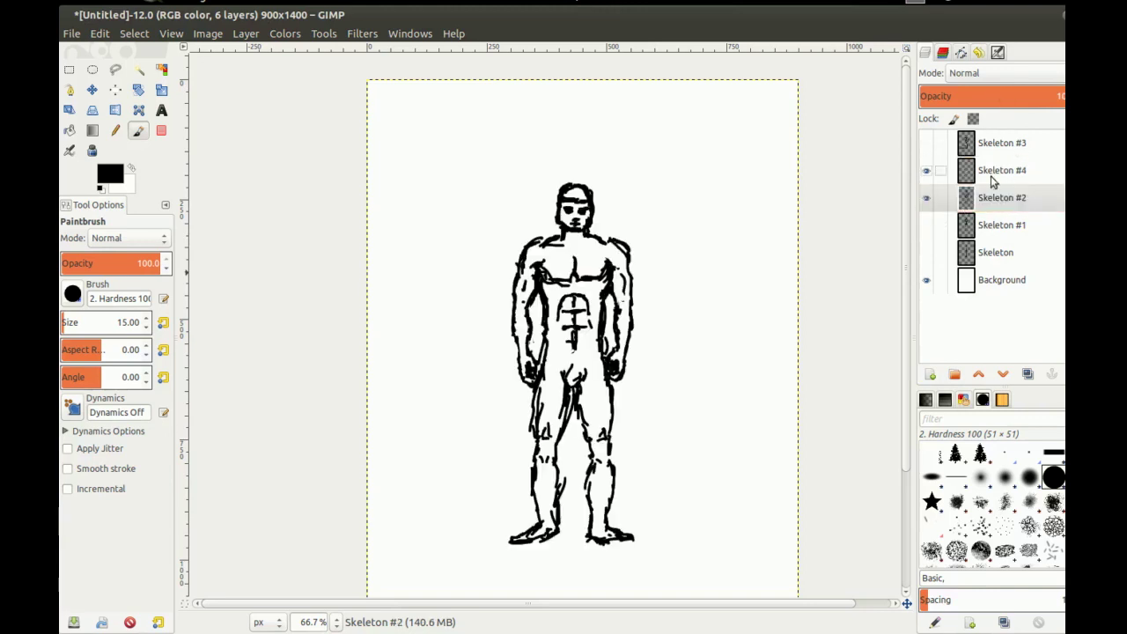
{"action": "left_click", "coordinate": [995, 97]}
{"action": "left_click", "coordinate": [990, 175]}
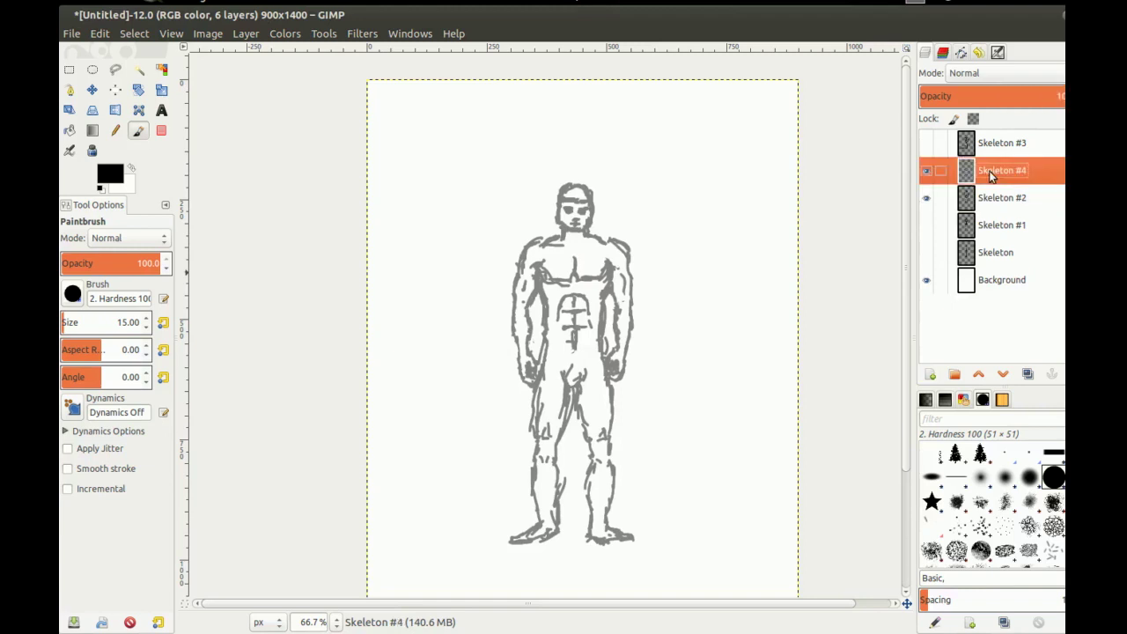
{"action": "left_click", "coordinate": [925, 173]}
Try to outline a shirt's collar and shoulders over the faded body with a size 5 brush
{"action": "left_click_drag", "start_coordinate": [480, 276], "coordinate": [475, 213]}
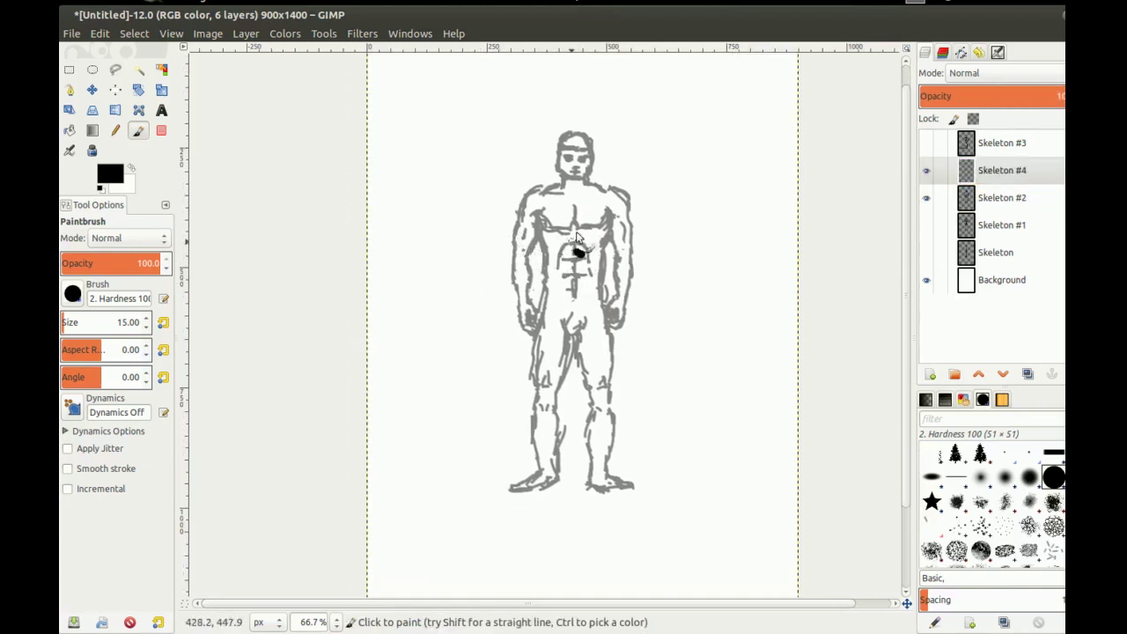
{"action": "scroll", "coordinate": [578, 192], "scroll_direction": "up", "scroll_amount": 1}
{"action": "scroll", "coordinate": [555, 194], "scroll_direction": "up", "scroll_amount": 2}
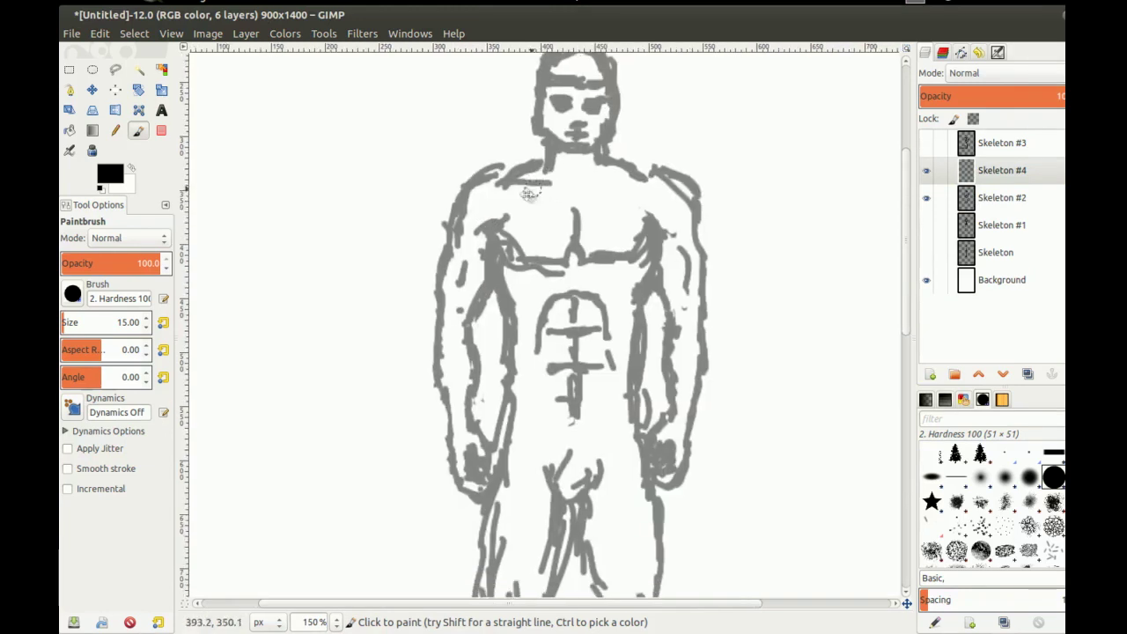
{"action": "key", "text": "shift+bracketleft"}
{"action": "mouse_move", "coordinate": [541, 190]}
{"action": "left_mouse_down"}
{"action": "mouse_move", "coordinate": [569, 204]}
{"action": "mouse_move", "coordinate": [609, 178]}
{"action": "mouse_move", "coordinate": [529, 181]}
{"action": "mouse_move", "coordinate": [545, 195]}
{"action": "mouse_move", "coordinate": [573, 193]}
{"action": "mouse_move", "coordinate": [518, 173]}
{"action": "mouse_move", "coordinate": [461, 200]}
{"action": "left_mouse_up"}
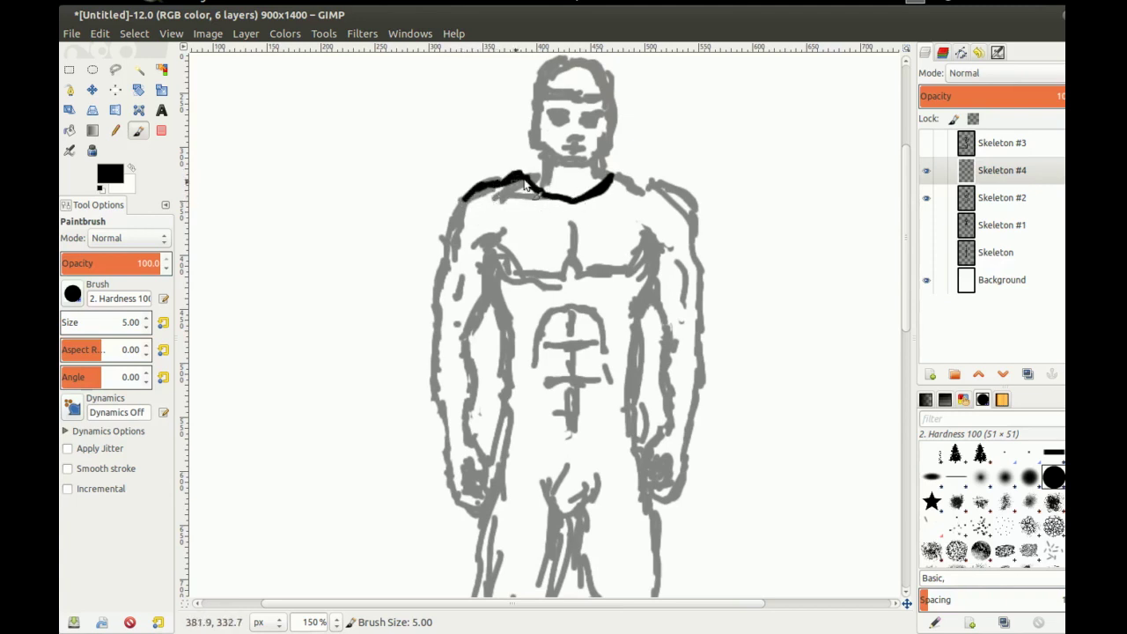
{"action": "left_click_drag", "start_coordinate": [615, 174], "coordinate": [652, 187]}
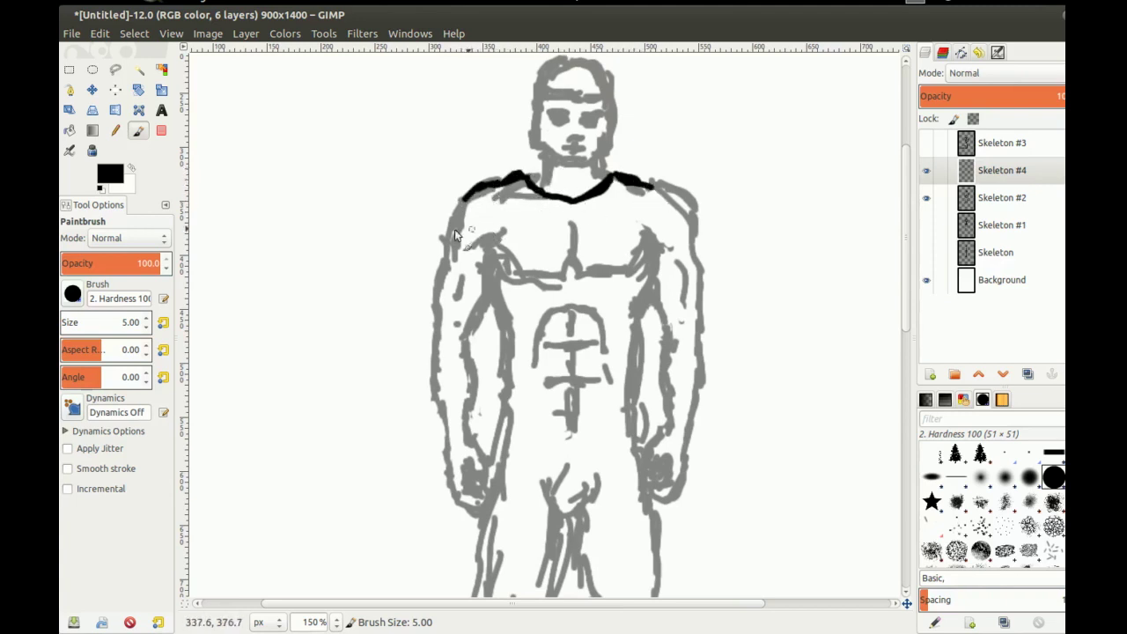
{"action": "left_click_drag", "start_coordinate": [465, 193], "coordinate": [444, 243]}
Undo the collar and shoulder strokes of the shirt
{"action": "key", "text": "ctrl+z"}
{"action": "key", "text": "ctrl+z"}
{"action": "key", "text": "ctrl+z"}
{"action": "key", "text": "ctrl+z"}
{"action": "key", "text": "ctrl+z"}
{"action": "key", "text": "ctrl+z"}
{"action": "key", "text": "ctrl+z"}
{"action": "key", "text": "ctrl+z"}
{"action": "key", "text": "ctrl+z"}
{"action": "key", "text": "ctrl+z"}
{"action": "key", "text": "ctrl+z"}
{"action": "key", "text": "ctrl+z"}
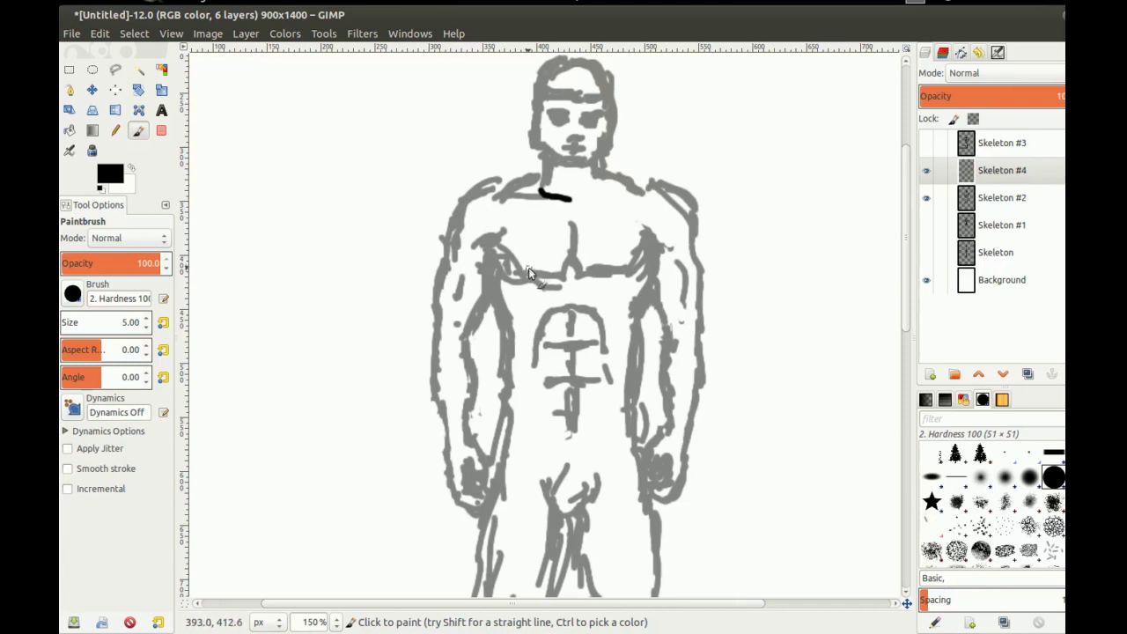
Outline a short-sleeved T-shirt over the torso, with sleeve hems, shoulders, round neckline, sides and bottom hem
{"action": "left_click_drag", "start_coordinate": [432, 290], "coordinate": [484, 296]}
{"action": "mouse_move", "coordinate": [651, 297]}
{"action": "left_mouse_down"}
{"action": "mouse_move", "coordinate": [695, 296]}
{"action": "mouse_move", "coordinate": [706, 282]}
{"action": "left_mouse_up"}
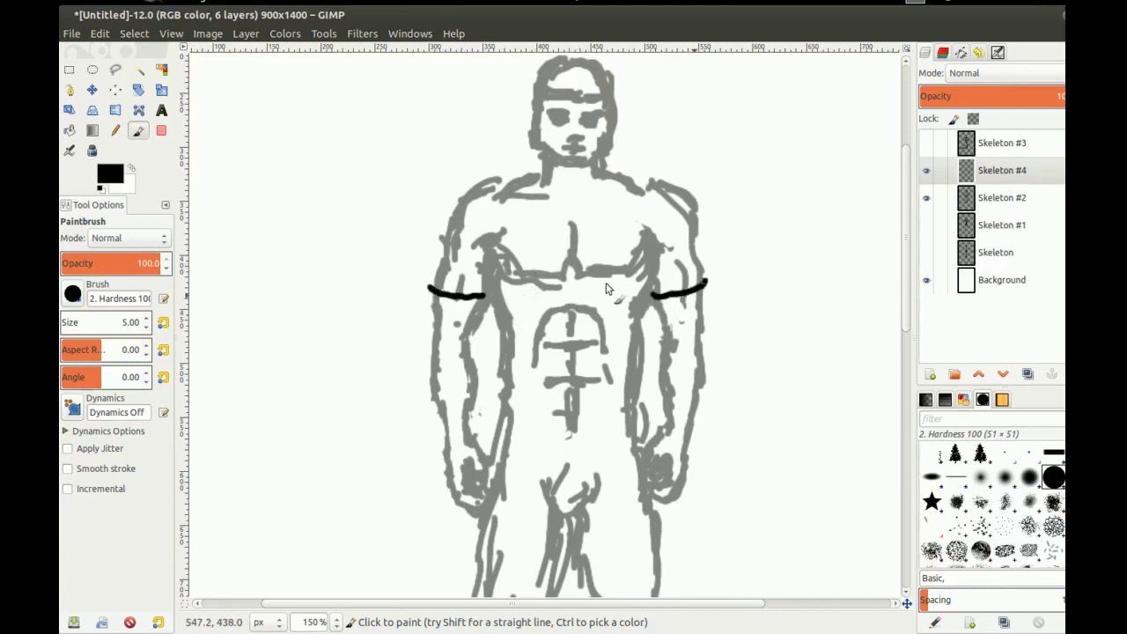
{"action": "left_click_drag", "start_coordinate": [482, 183], "coordinate": [425, 279]}
{"action": "left_click_drag", "start_coordinate": [483, 182], "coordinate": [524, 182]}
{"action": "mouse_move", "coordinate": [547, 176]}
{"action": "left_mouse_down"}
{"action": "mouse_move", "coordinate": [585, 205]}
{"action": "mouse_move", "coordinate": [643, 175]}
{"action": "mouse_move", "coordinate": [691, 204]}
{"action": "mouse_move", "coordinate": [696, 274]}
{"action": "left_mouse_up"}
{"action": "mouse_move", "coordinate": [500, 284]}
{"action": "left_mouse_down"}
{"action": "mouse_move", "coordinate": [502, 422]}
{"action": "mouse_move", "coordinate": [564, 450]}
{"action": "mouse_move", "coordinate": [637, 430]}
{"action": "left_mouse_up"}
{"action": "mouse_move", "coordinate": [650, 292]}
{"action": "left_mouse_down"}
{"action": "mouse_move", "coordinate": [650, 256]}
{"action": "mouse_move", "coordinate": [627, 419]}
{"action": "left_mouse_up"}
{"action": "mouse_move", "coordinate": [498, 244]}
{"action": "left_mouse_down"}
{"action": "mouse_move", "coordinate": [499, 276]}
{"action": "mouse_move", "coordinate": [474, 298]}
{"action": "mouse_move", "coordinate": [490, 300]}
{"action": "mouse_move", "coordinate": [495, 254]}
{"action": "left_mouse_up"}
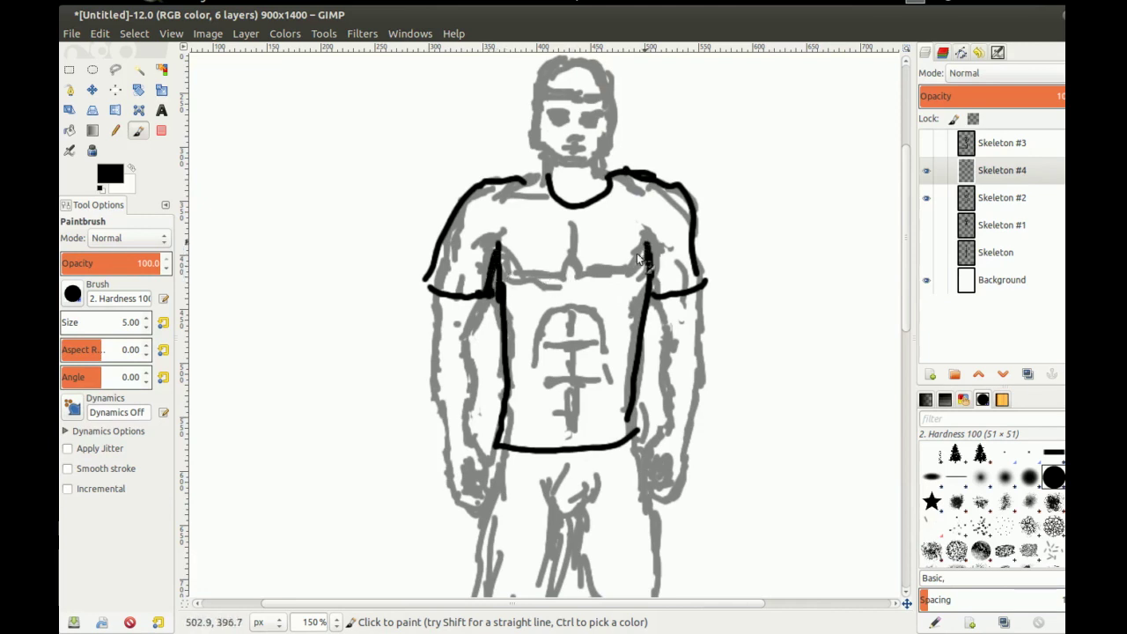
Close the gap between the T-shirt's shoulder and neckline and redraw its lower side corner at the hem
{"action": "scroll", "coordinate": [529, 306], "scroll_direction": "down", "scroll_amount": 5}
{"action": "scroll", "coordinate": [509, 299], "scroll_direction": "up", "scroll_amount": 5}
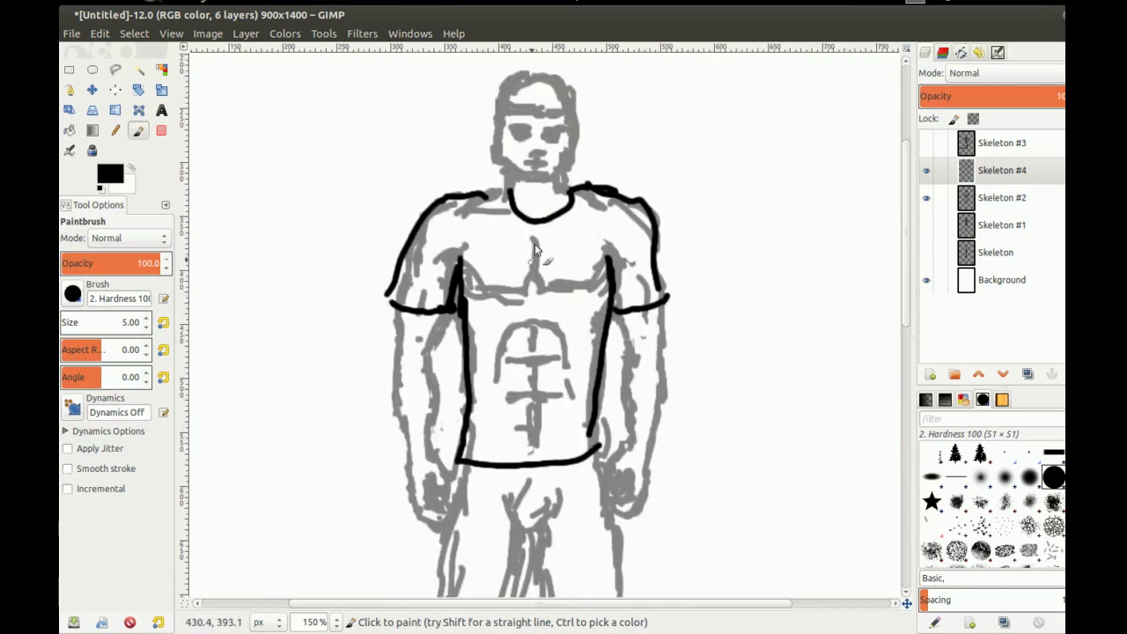
{"action": "mouse_move", "coordinate": [482, 201]}
{"action": "left_mouse_down"}
{"action": "mouse_move", "coordinate": [497, 190]}
{"action": "mouse_move", "coordinate": [512, 213]}
{"action": "left_mouse_up"}
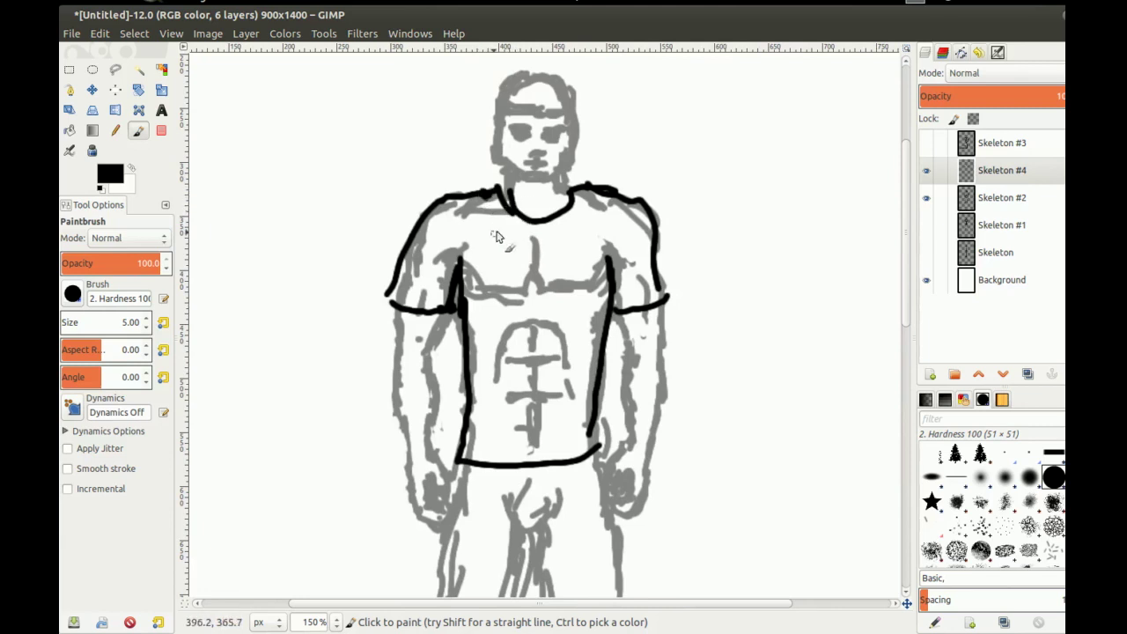
{"action": "left_click_drag", "start_coordinate": [601, 375], "coordinate": [584, 449]}
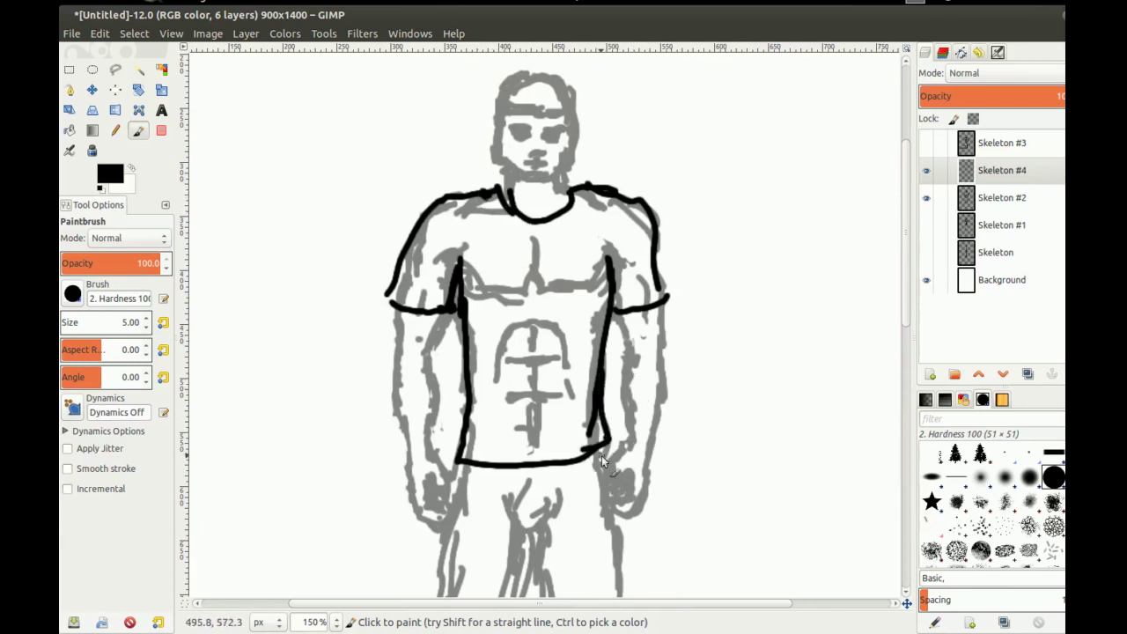
{"action": "mouse_move", "coordinate": [447, 429]}
{"action": "left_mouse_down"}
{"action": "mouse_move", "coordinate": [418, 294]}
{"action": "mouse_move", "coordinate": [432, 371]}
{"action": "left_mouse_up"}
{"action": "left_click_drag", "start_coordinate": [417, 331], "coordinate": [443, 368]}
Undo all the T-shirt strokes, back to an empty Skeleton #4 layer
{"action": "key", "text": "ctrl+z"}
{"action": "key", "text": "ctrl+z"}
{"action": "key", "text": "ctrl+z"}
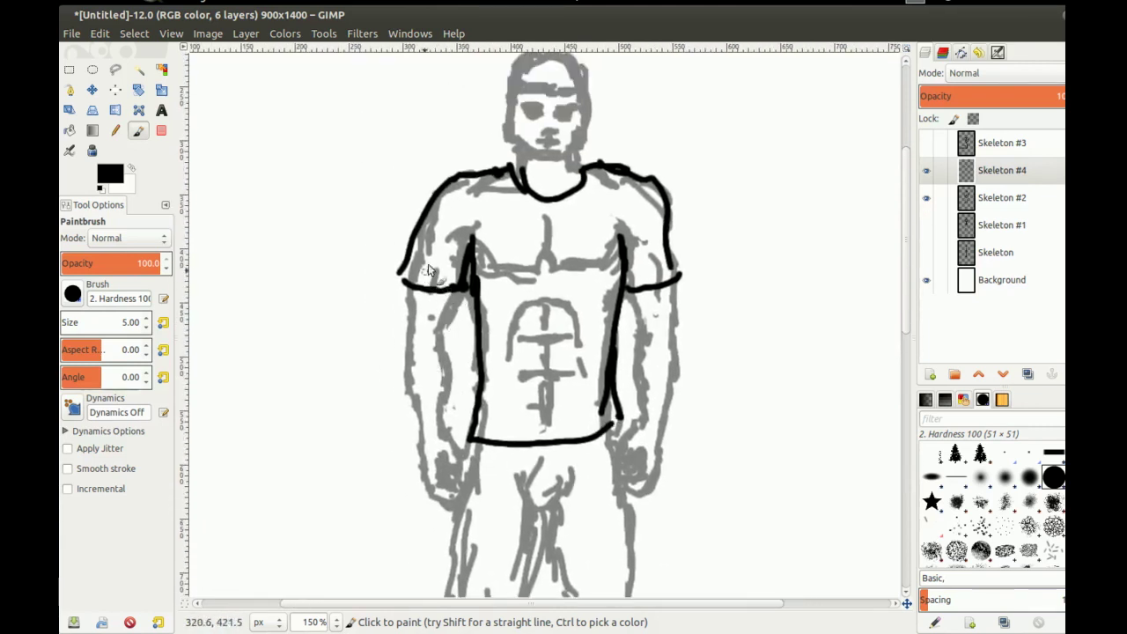
{"action": "key", "text": "ctrl+z"}
{"action": "key", "text": "ctrl+z"}
{"action": "key", "text": "ctrl+z"}
{"action": "key", "text": "ctrl+z"}
{"action": "key", "text": "ctrl+z"}
{"action": "key", "text": "ctrl+z"}
{"action": "key", "text": "ctrl+z"}
{"action": "key", "text": "ctrl+z"}
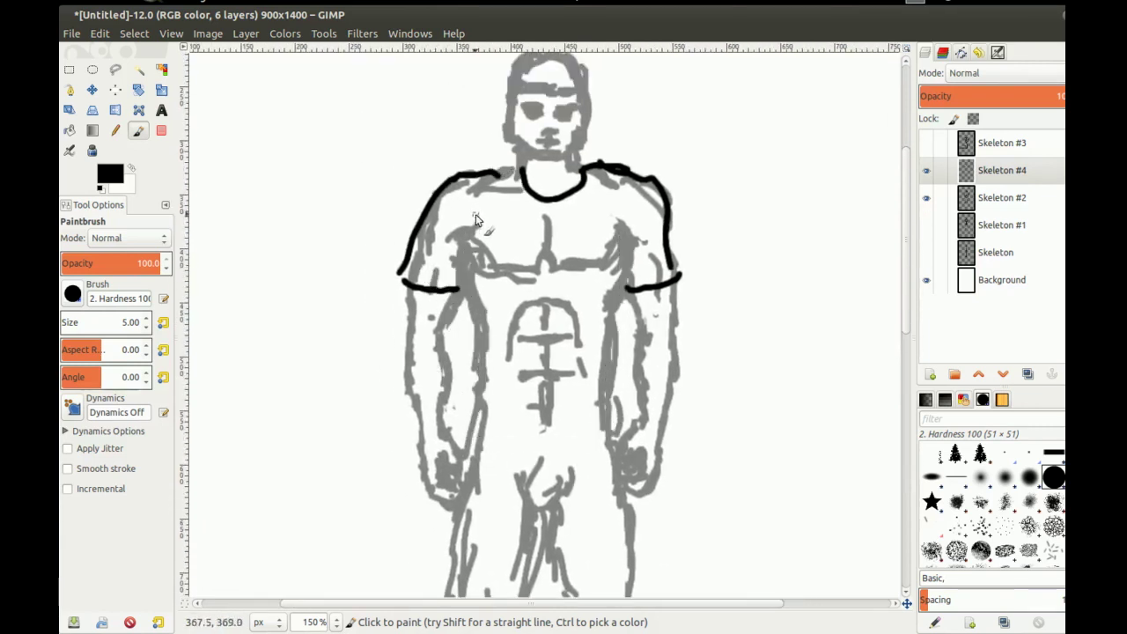
{"action": "key", "text": "ctrl+z"}
{"action": "key", "text": "ctrl+z"}
{"action": "key", "text": "ctrl+z"}
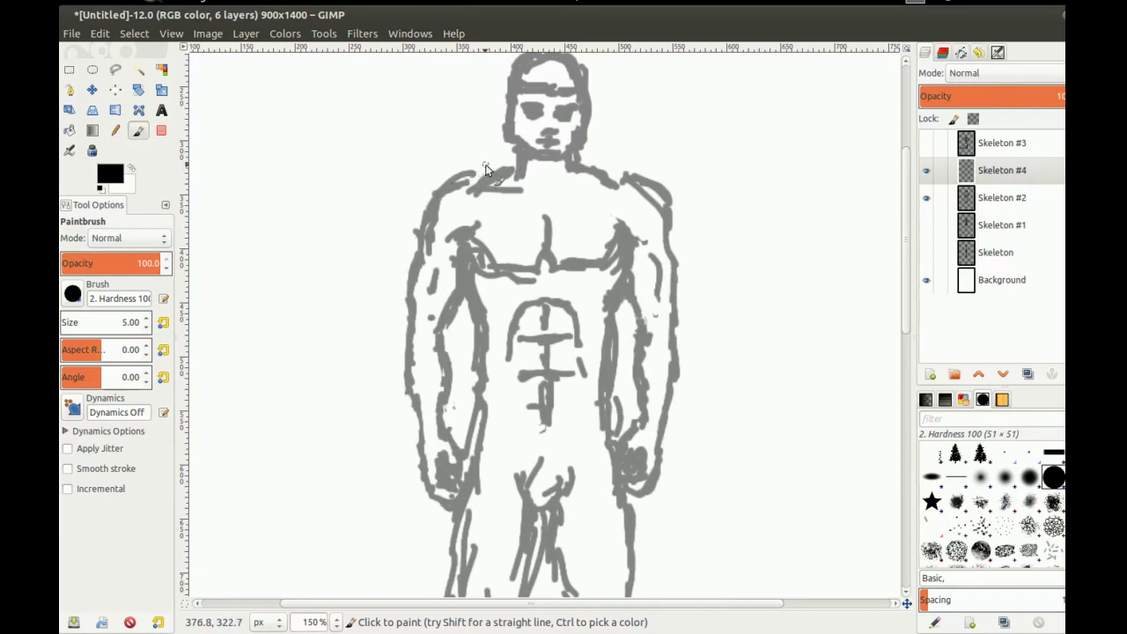
Draw the T-shirt's round neckline across the base of the neck
{"action": "mouse_move", "coordinate": [512, 172]}
{"action": "left_mouse_down"}
{"action": "mouse_move", "coordinate": [575, 182]}
{"action": "mouse_move", "coordinate": [552, 199]}
{"action": "left_mouse_up"}
{"action": "left_click_drag", "start_coordinate": [510, 167], "coordinate": [511, 175]}
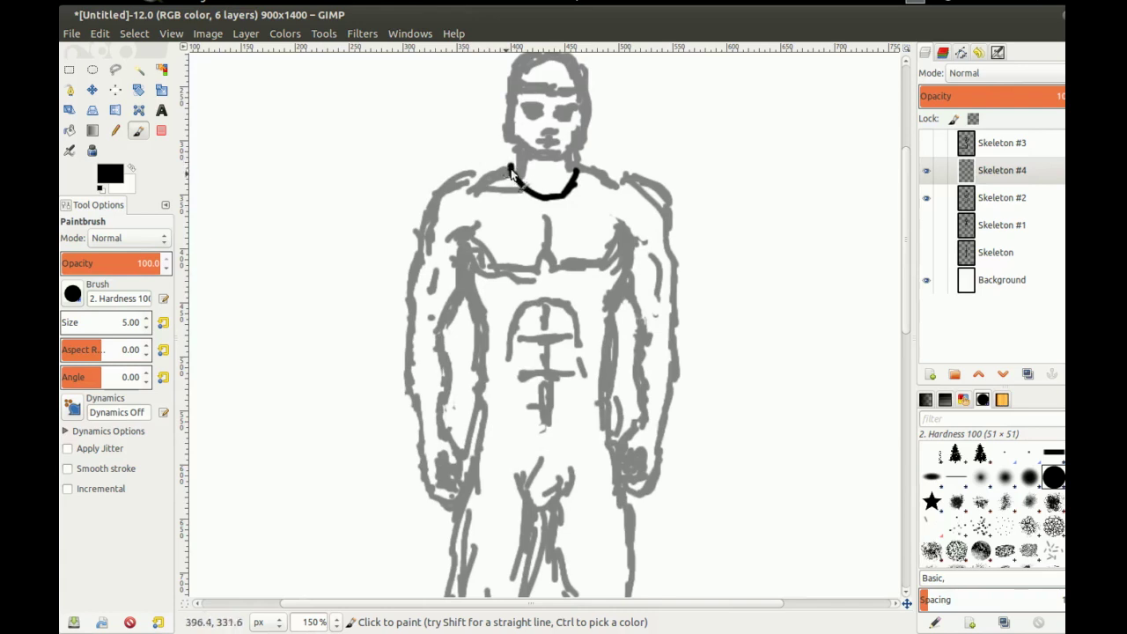
{"action": "left_click_drag", "start_coordinate": [578, 168], "coordinate": [576, 176]}
Outline the T-shirt's shoulder and short sleeve on the drawing's left side, closing the sleeve with a hem and underarm line
{"action": "mouse_move", "coordinate": [507, 165]}
{"action": "left_mouse_down"}
{"action": "mouse_move", "coordinate": [436, 198]}
{"action": "mouse_move", "coordinate": [502, 174]}
{"action": "left_mouse_up"}
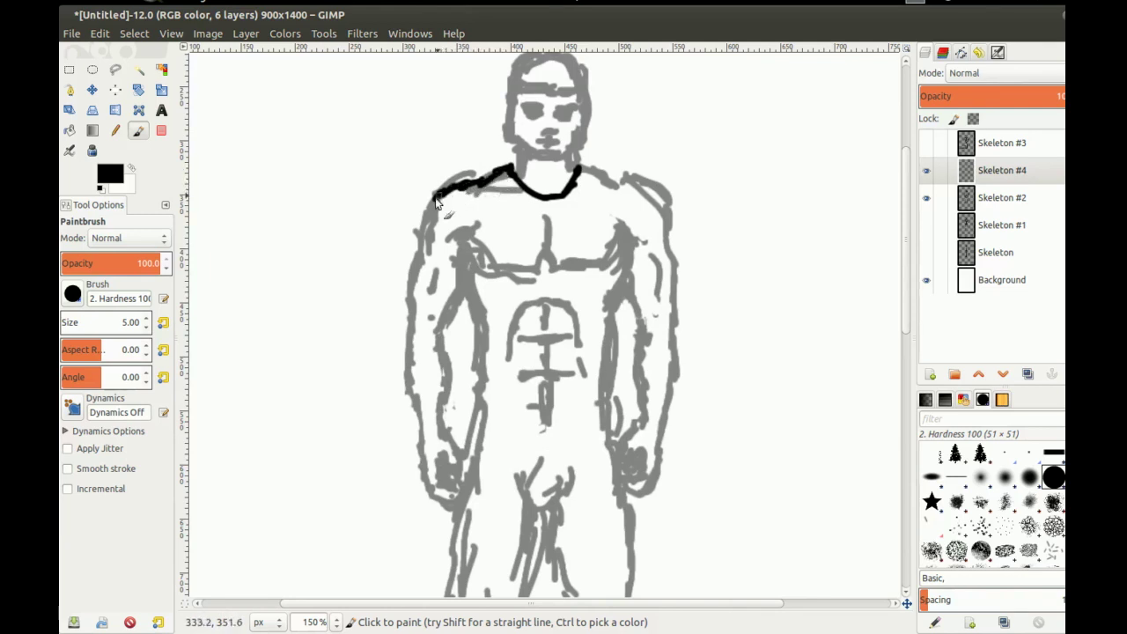
{"action": "mouse_move", "coordinate": [483, 162]}
{"action": "left_mouse_down"}
{"action": "mouse_move", "coordinate": [497, 156]}
{"action": "mouse_move", "coordinate": [426, 172]}
{"action": "left_mouse_up"}
{"action": "key", "text": "ctrl+z"}
{"action": "left_click_drag", "start_coordinate": [445, 190], "coordinate": [429, 206]}
{"action": "mouse_move", "coordinate": [405, 300]}
{"action": "left_mouse_down"}
{"action": "mouse_move", "coordinate": [454, 308]}
{"action": "mouse_move", "coordinate": [462, 269]}
{"action": "left_mouse_up"}
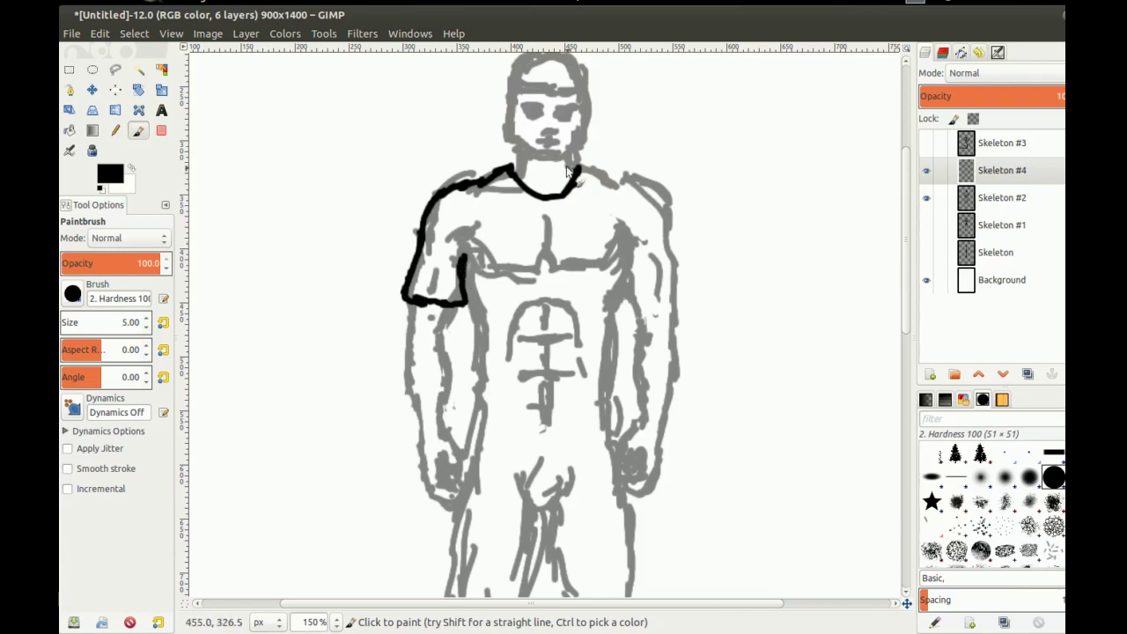
Outline the opposite shoulder and short sleeve with its hem and underarm line, and start the inner arm line below it
{"action": "mouse_move", "coordinate": [579, 168]}
{"action": "left_mouse_down"}
{"action": "mouse_move", "coordinate": [654, 199]}
{"action": "mouse_move", "coordinate": [676, 299]}
{"action": "left_mouse_up"}
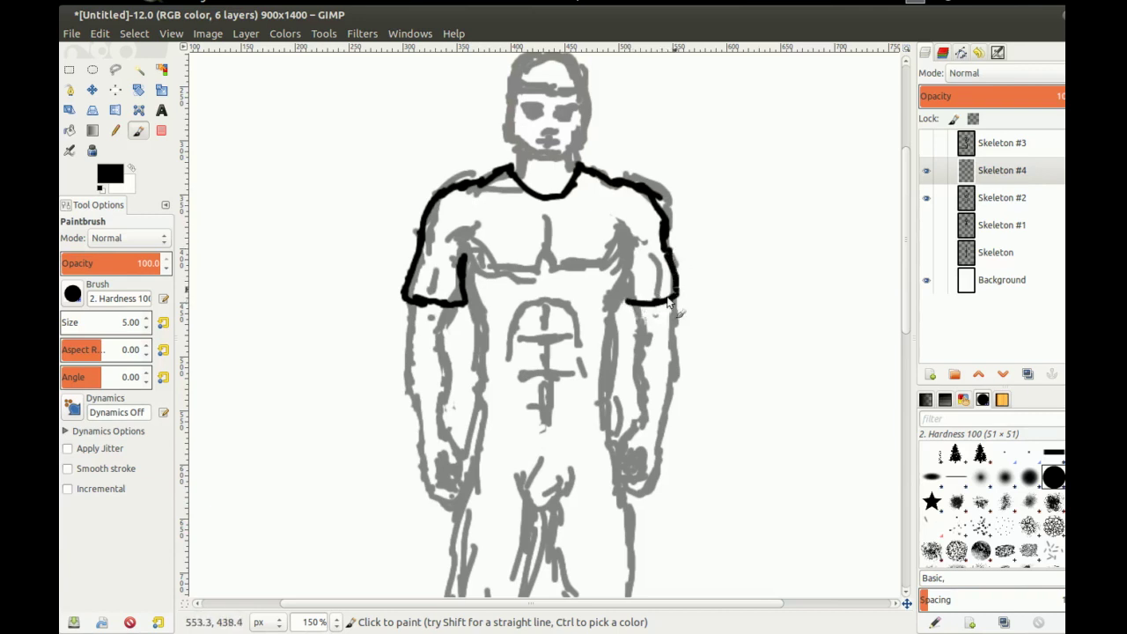
{"action": "mouse_move", "coordinate": [652, 201]}
{"action": "left_mouse_down"}
{"action": "mouse_move", "coordinate": [675, 286]}
{"action": "mouse_move", "coordinate": [618, 307]}
{"action": "mouse_move", "coordinate": [627, 277]}
{"action": "left_mouse_up"}
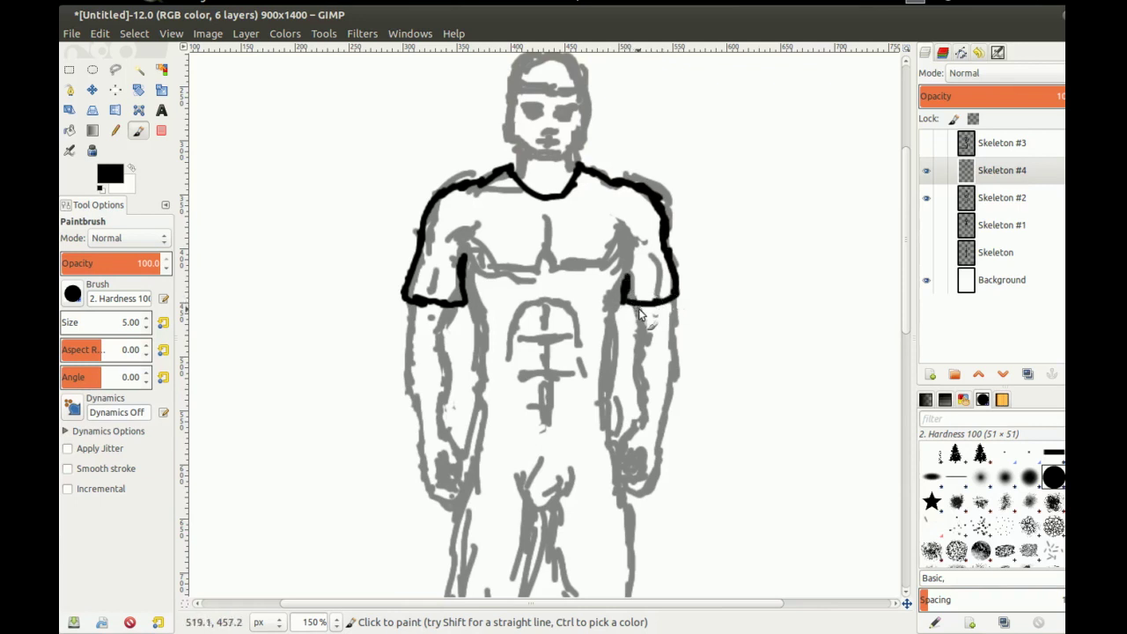
{"action": "left_click_drag", "start_coordinate": [639, 315], "coordinate": [639, 320]}
Try to draw the T-shirt's sides as lines tapering along the body's waist
{"action": "left_click_drag", "start_coordinate": [469, 291], "coordinate": [467, 329]}
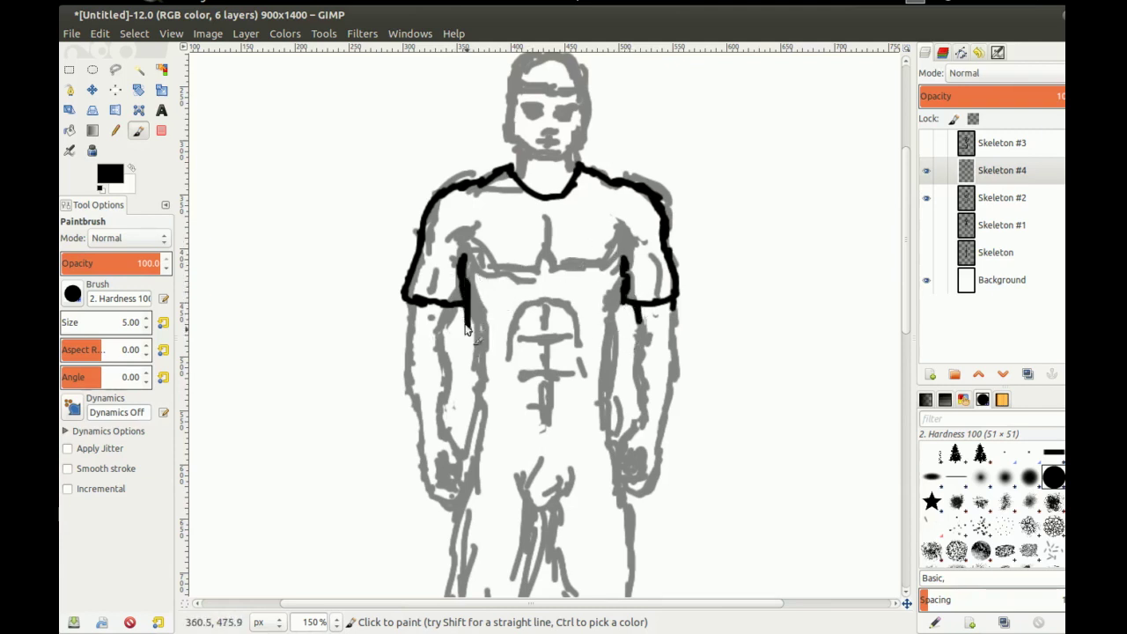
{"action": "left_click_drag", "start_coordinate": [467, 264], "coordinate": [483, 389]}
{"action": "left_click_drag", "start_coordinate": [624, 296], "coordinate": [606, 389]}
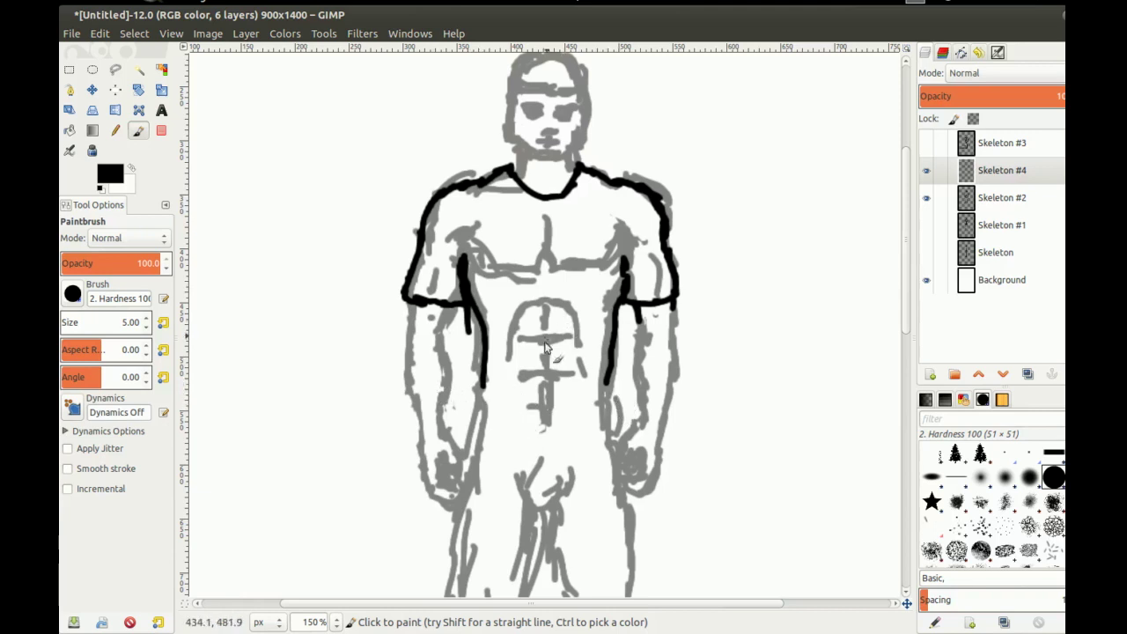
{"action": "key", "text": "ctrl+z"}
{"action": "key", "text": "ctrl+z"}
{"action": "key", "text": "ctrl+z"}
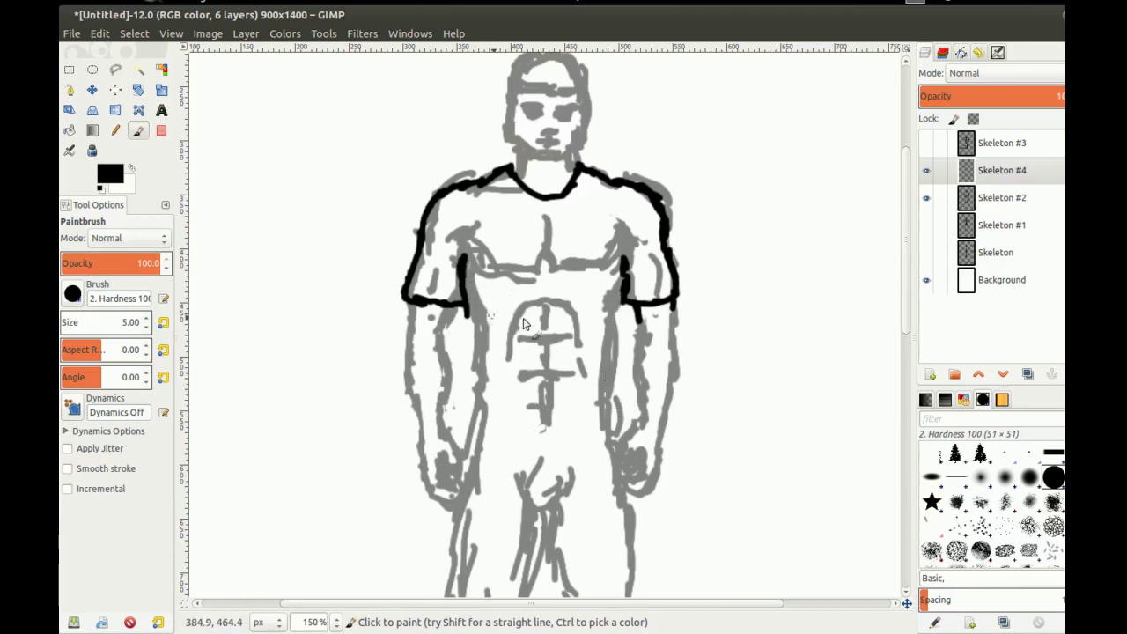
Draw the T-shirt's loose, nearly straight sides and a bottom hem across the hips
{"action": "left_click_drag", "start_coordinate": [459, 275], "coordinate": [467, 401]}
{"action": "mouse_move", "coordinate": [463, 404]}
{"action": "left_mouse_down"}
{"action": "mouse_move", "coordinate": [461, 442]}
{"action": "mouse_move", "coordinate": [500, 455]}
{"action": "mouse_move", "coordinate": [487, 448]}
{"action": "mouse_move", "coordinate": [541, 460]}
{"action": "mouse_move", "coordinate": [515, 448]}
{"action": "mouse_move", "coordinate": [608, 457]}
{"action": "mouse_move", "coordinate": [537, 453]}
{"action": "mouse_move", "coordinate": [621, 442]}
{"action": "left_mouse_up"}
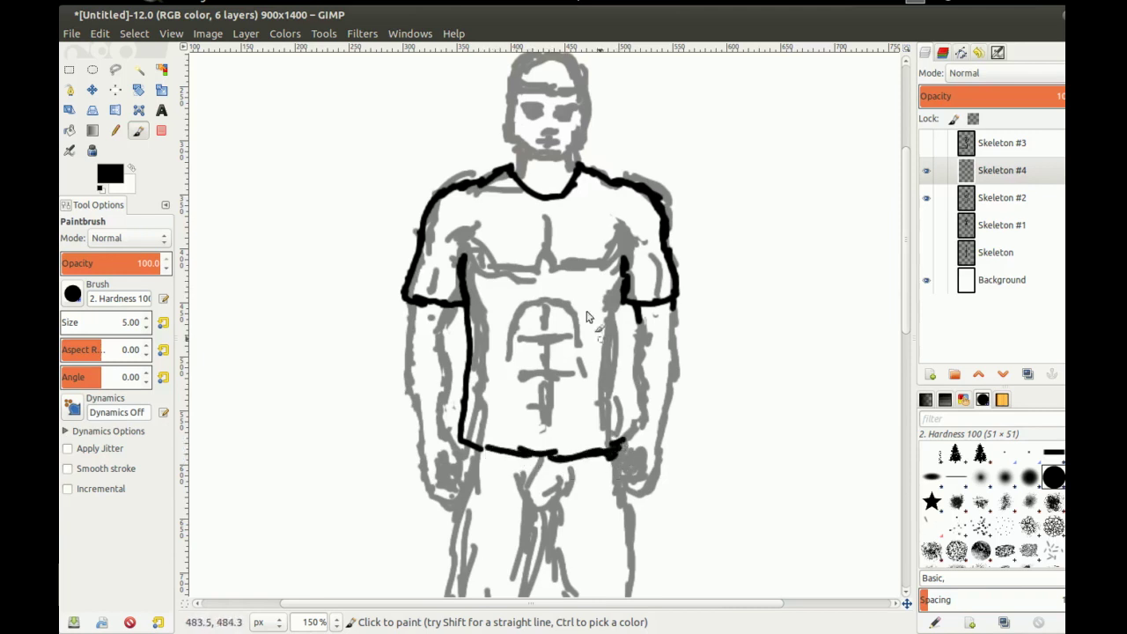
{"action": "left_click_drag", "start_coordinate": [620, 296], "coordinate": [621, 443]}
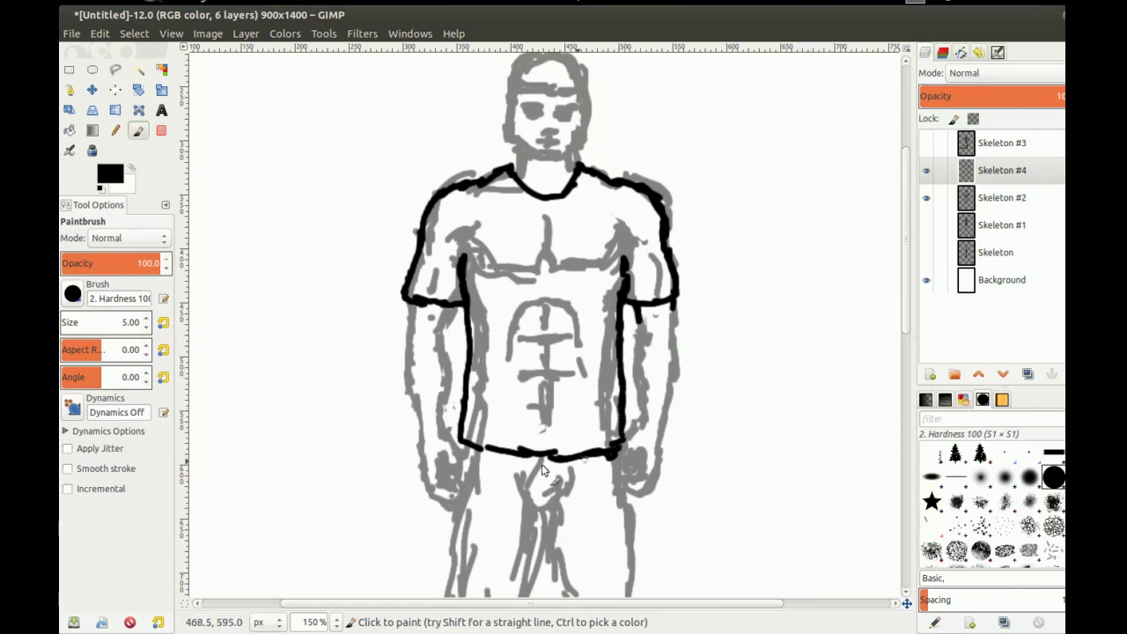
Draw short fold lines on the T-shirt along the lower edges of both chest muscles
{"action": "left_click_drag", "start_coordinate": [542, 464], "coordinate": [534, 449]}
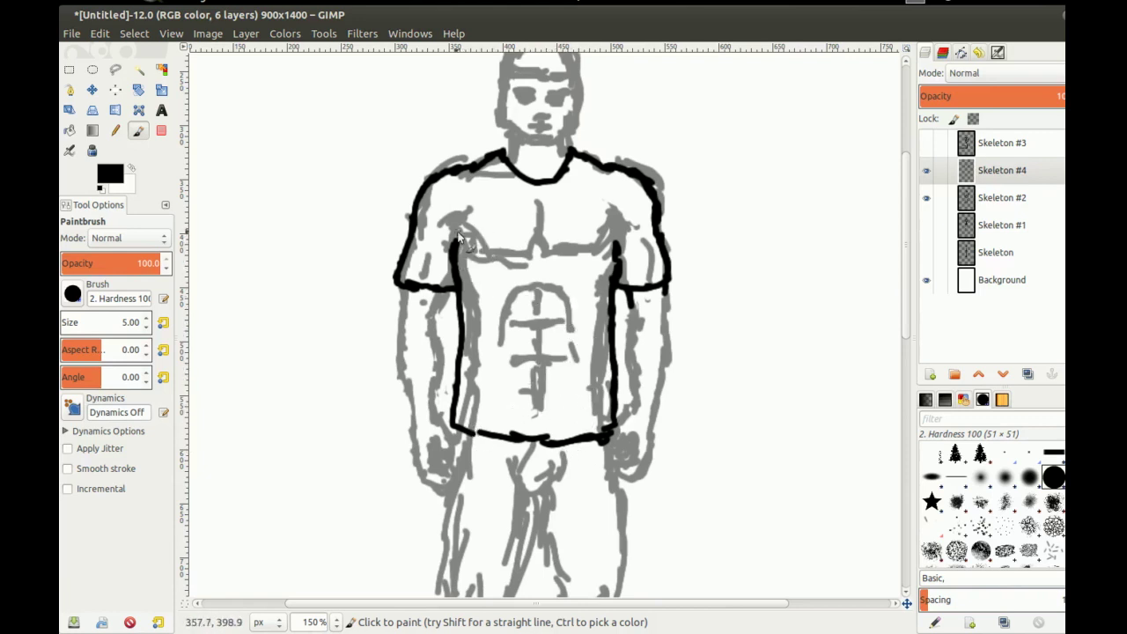
{"action": "mouse_move", "coordinate": [469, 254]}
{"action": "left_mouse_down"}
{"action": "mouse_move", "coordinate": [484, 267]}
{"action": "mouse_move", "coordinate": [498, 260]}
{"action": "mouse_move", "coordinate": [466, 247]}
{"action": "left_mouse_up"}
{"action": "mouse_move", "coordinate": [552, 255]}
{"action": "left_mouse_down"}
{"action": "mouse_move", "coordinate": [591, 259]}
{"action": "mouse_move", "coordinate": [542, 244]}
{"action": "mouse_move", "coordinate": [550, 258]}
{"action": "mouse_move", "coordinate": [614, 250]}
{"action": "left_mouse_up"}
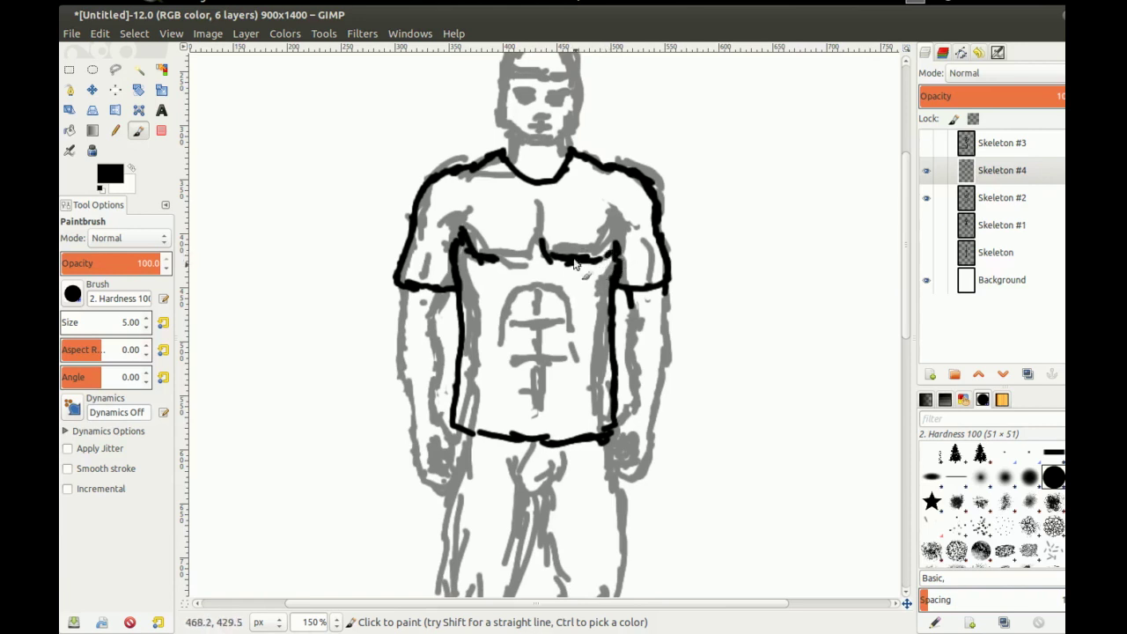
Extend the chest lines and hatch shadow strokes hanging below both chest muscles
{"action": "mouse_move", "coordinate": [497, 256]}
{"action": "left_mouse_down"}
{"action": "mouse_move", "coordinate": [530, 254]}
{"action": "mouse_move", "coordinate": [492, 268]}
{"action": "left_mouse_up"}
{"action": "left_click_drag", "start_coordinate": [570, 264], "coordinate": [566, 291]}
{"action": "left_click_drag", "start_coordinate": [576, 262], "coordinate": [575, 279]}
{"action": "left_click_drag", "start_coordinate": [579, 264], "coordinate": [605, 287]}
{"action": "mouse_move", "coordinate": [470, 258]}
{"action": "left_mouse_down"}
{"action": "mouse_move", "coordinate": [469, 227]}
{"action": "mouse_move", "coordinate": [489, 250]}
{"action": "mouse_move", "coordinate": [530, 248]}
{"action": "mouse_move", "coordinate": [496, 252]}
{"action": "mouse_move", "coordinate": [494, 273]}
{"action": "mouse_move", "coordinate": [497, 258]}
{"action": "mouse_move", "coordinate": [505, 253]}
{"action": "mouse_move", "coordinate": [503, 269]}
{"action": "mouse_move", "coordinate": [518, 257]}
{"action": "mouse_move", "coordinate": [523, 289]}
{"action": "left_mouse_up"}
{"action": "mouse_move", "coordinate": [553, 249]}
{"action": "left_mouse_down"}
{"action": "mouse_move", "coordinate": [590, 257]}
{"action": "mouse_move", "coordinate": [552, 273]}
{"action": "mouse_move", "coordinate": [589, 305]}
{"action": "left_mouse_up"}
{"action": "left_click_drag", "start_coordinate": [599, 262], "coordinate": [604, 285]}
Undo the hatching and extended lines under the chest, keeping only the short fold lines
{"action": "key", "text": "ctrl+z"}
{"action": "key", "text": "ctrl+z"}
{"action": "key", "text": "ctrl+z"}
{"action": "key", "text": "ctrl+z"}
{"action": "key", "text": "ctrl+z"}
{"action": "key", "text": "ctrl+z"}
{"action": "key", "text": "ctrl+z"}
{"action": "key", "text": "ctrl+z"}
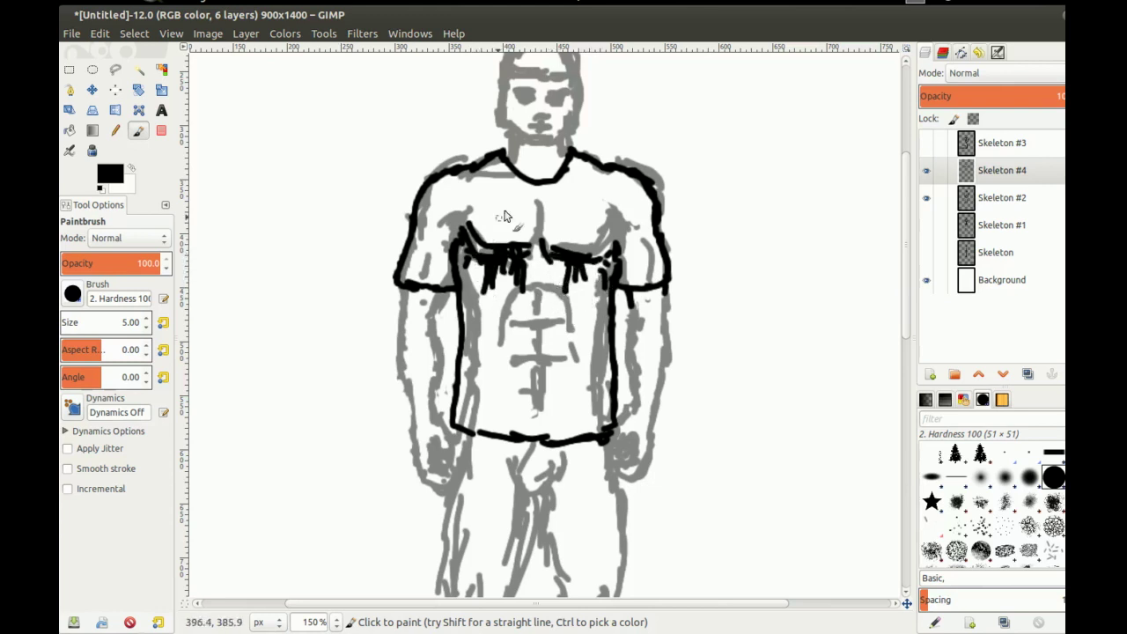
{"action": "key", "text": "ctrl+z"}
{"action": "key", "text": "ctrl+z"}
{"action": "key", "text": "ctrl+z"}
{"action": "key", "text": "ctrl+z"}
{"action": "key", "text": "ctrl+z"}
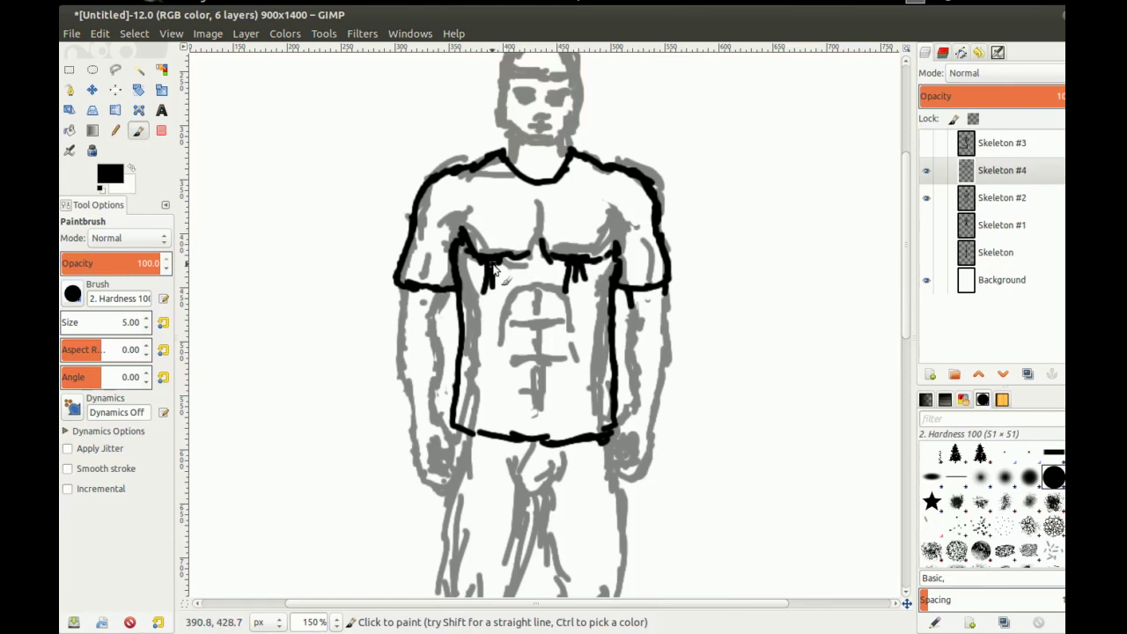
{"action": "key", "text": "ctrl+z"}
{"action": "key", "text": "ctrl+z"}
{"action": "key", "text": "ctrl+z"}
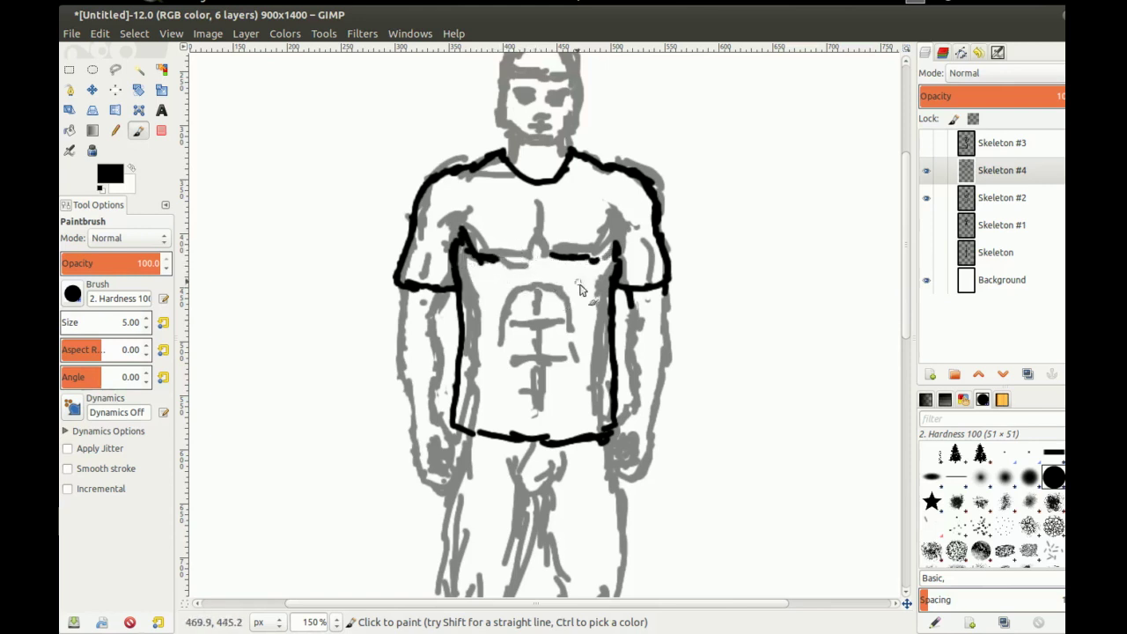
Draw short horizontal fold lines on the T-shirt over the two upper rows of abdominal muscles
{"action": "left_click_drag", "start_coordinate": [509, 324], "coordinate": [555, 329]}
{"action": "key", "text": "ctrl+z"}
{"action": "key", "text": "ctrl+z"}
{"action": "left_click_drag", "start_coordinate": [510, 358], "coordinate": [560, 354]}
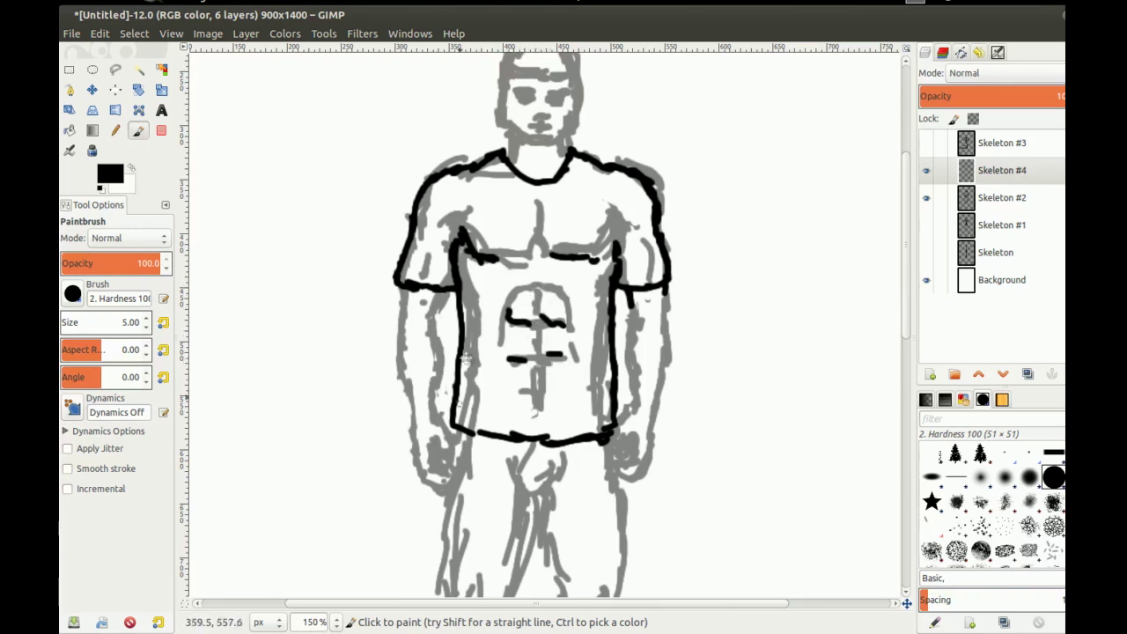
Outline the bare arm and clenched hand below the sleeve on the drawing's left side
{"action": "left_click_drag", "start_coordinate": [466, 358], "coordinate": [501, 238]}
{"action": "mouse_move", "coordinate": [480, 175]}
{"action": "left_mouse_down"}
{"action": "mouse_move", "coordinate": [437, 184]}
{"action": "mouse_move", "coordinate": [433, 214]}
{"action": "mouse_move", "coordinate": [449, 309]}
{"action": "mouse_move", "coordinate": [466, 190]}
{"action": "mouse_move", "coordinate": [471, 292]}
{"action": "left_mouse_up"}
{"action": "mouse_move", "coordinate": [467, 230]}
{"action": "left_mouse_down"}
{"action": "mouse_move", "coordinate": [467, 296]}
{"action": "mouse_move", "coordinate": [447, 293]}
{"action": "mouse_move", "coordinate": [470, 370]}
{"action": "left_mouse_up"}
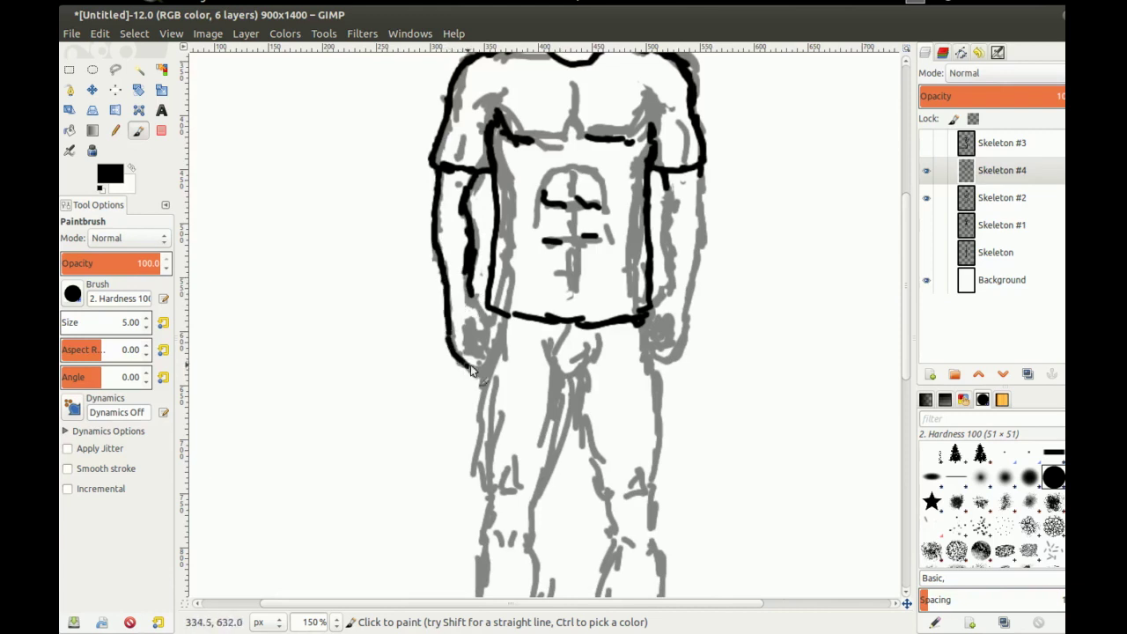
{"action": "left_click_drag", "start_coordinate": [471, 293], "coordinate": [484, 329]}
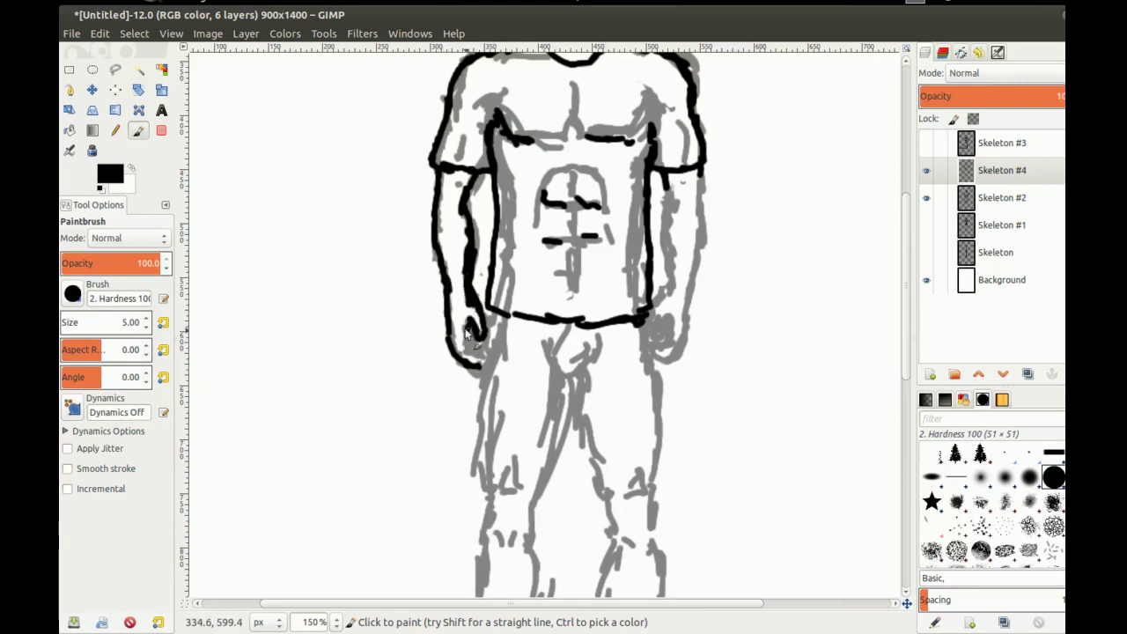
{"action": "mouse_move", "coordinate": [468, 328]}
{"action": "left_mouse_down"}
{"action": "mouse_move", "coordinate": [465, 345]}
{"action": "mouse_move", "coordinate": [484, 355]}
{"action": "left_mouse_up"}
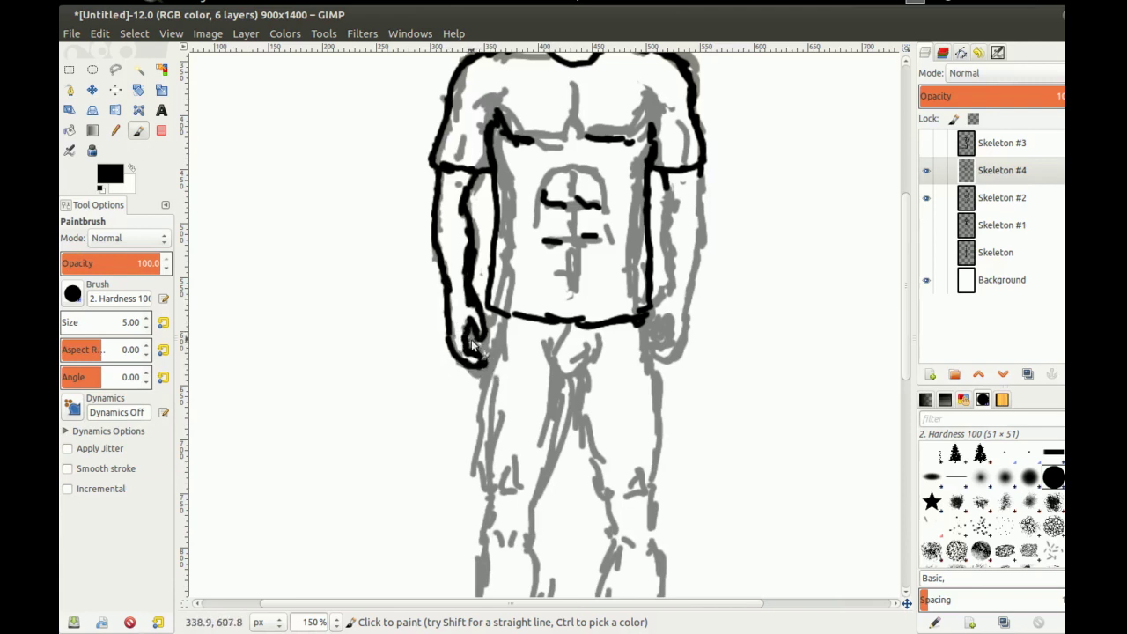
Outline the clenched hand and bare arm below the sleeve on the drawing's right side
{"action": "left_click_drag", "start_coordinate": [619, 325], "coordinate": [554, 357]}
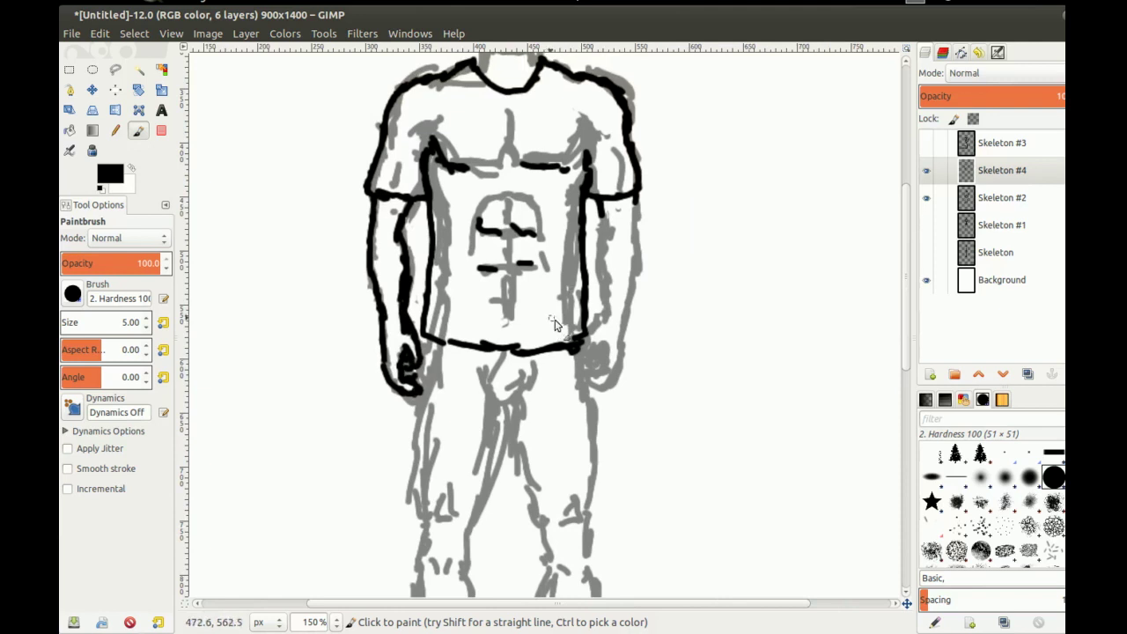
{"action": "mouse_move", "coordinate": [489, 281]}
{"action": "left_mouse_down"}
{"action": "mouse_move", "coordinate": [521, 399]}
{"action": "mouse_move", "coordinate": [479, 340]}
{"action": "left_mouse_up"}
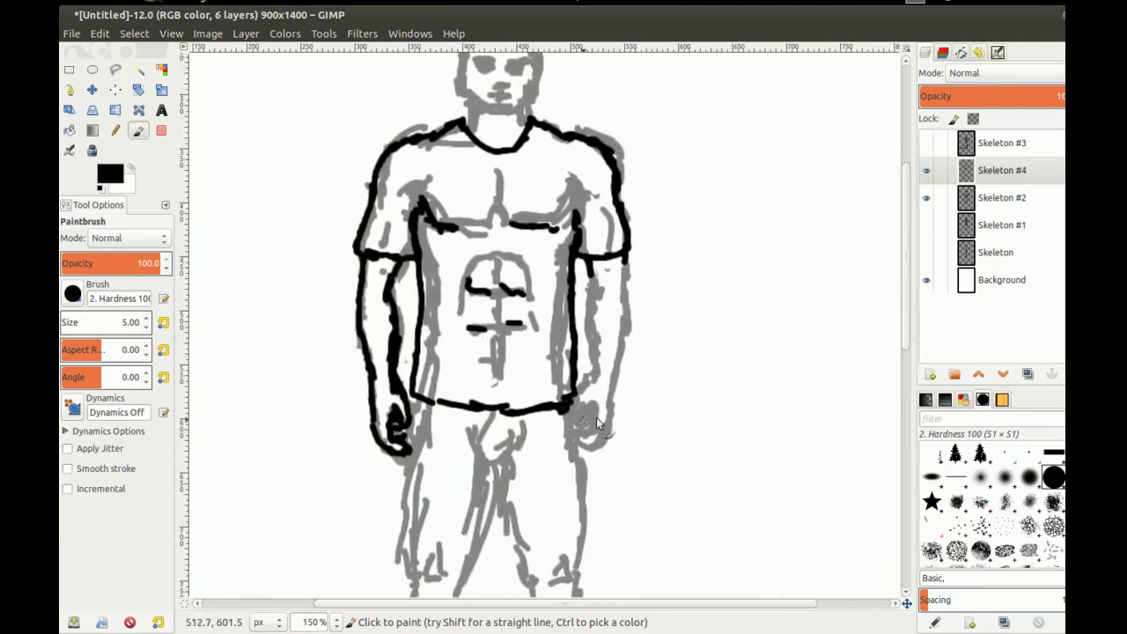
{"action": "mouse_move", "coordinate": [572, 425]}
{"action": "left_mouse_down"}
{"action": "mouse_move", "coordinate": [596, 409]}
{"action": "mouse_move", "coordinate": [613, 418]}
{"action": "mouse_move", "coordinate": [580, 435]}
{"action": "mouse_move", "coordinate": [593, 447]}
{"action": "mouse_move", "coordinate": [607, 436]}
{"action": "left_mouse_up"}
{"action": "left_click_drag", "start_coordinate": [611, 390], "coordinate": [609, 426]}
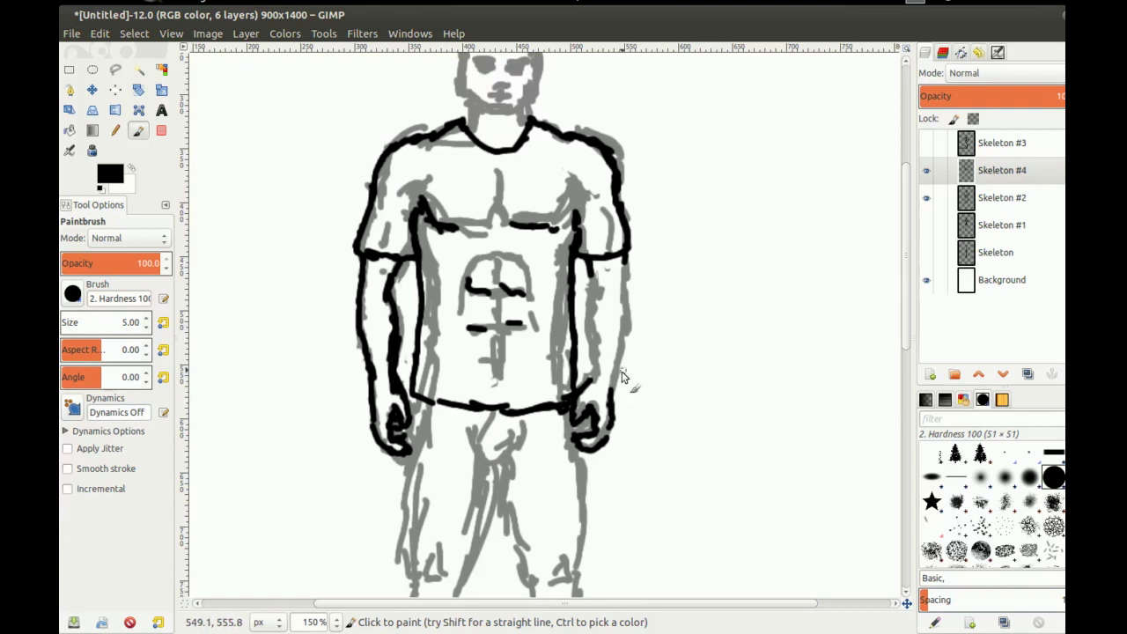
{"action": "mouse_move", "coordinate": [595, 284]}
{"action": "left_mouse_down"}
{"action": "mouse_move", "coordinate": [591, 332]}
{"action": "mouse_move", "coordinate": [610, 401]}
{"action": "mouse_move", "coordinate": [583, 390]}
{"action": "mouse_move", "coordinate": [619, 347]}
{"action": "left_mouse_up"}
{"action": "left_click_drag", "start_coordinate": [626, 291], "coordinate": [619, 353]}
{"action": "left_click_drag", "start_coordinate": [625, 264], "coordinate": [626, 288]}
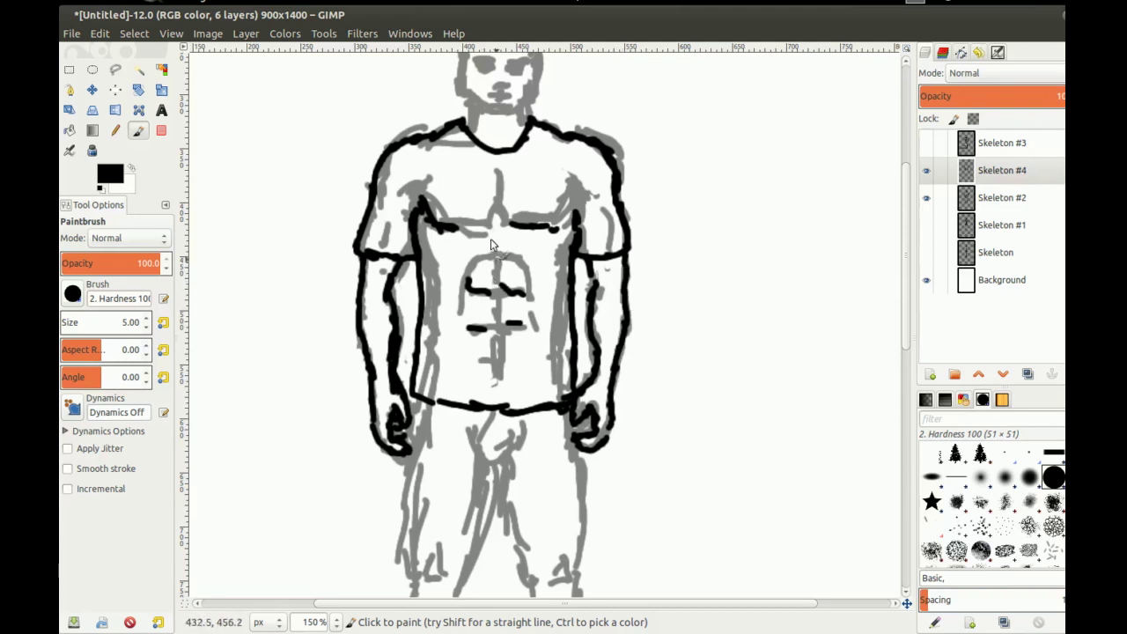
Show the Skeleton layer to compare the clothed figure with its head-count guides, and hide it again
{"action": "left_click_drag", "start_coordinate": [491, 239], "coordinate": [509, 334]}
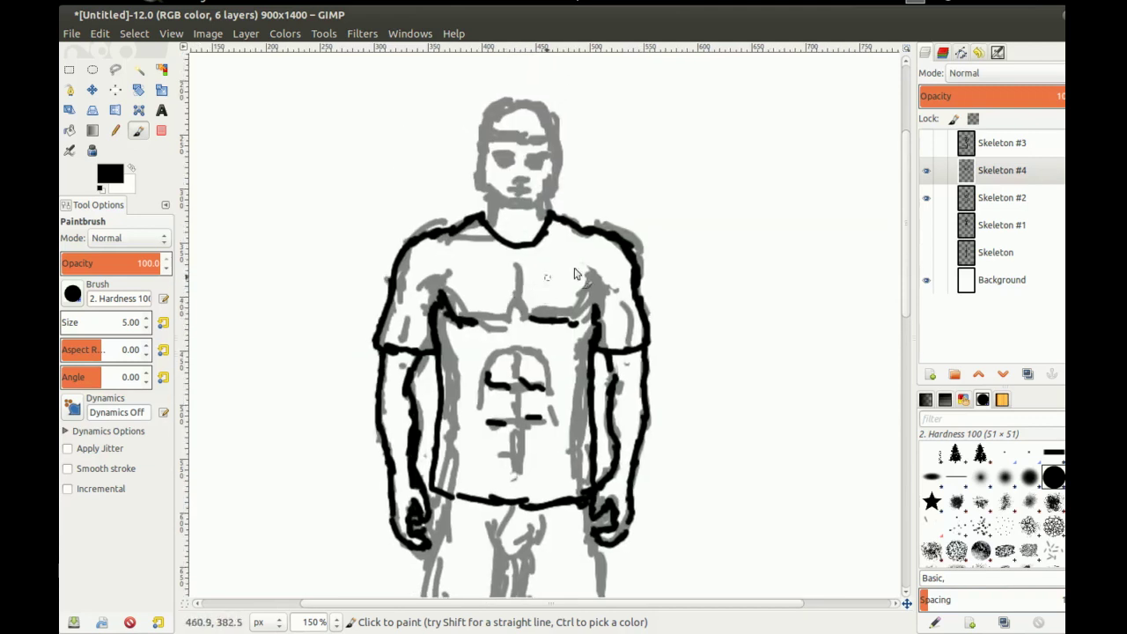
{"action": "left_click", "coordinate": [926, 255]}
{"action": "left_click_drag", "start_coordinate": [614, 354], "coordinate": [644, 279]}
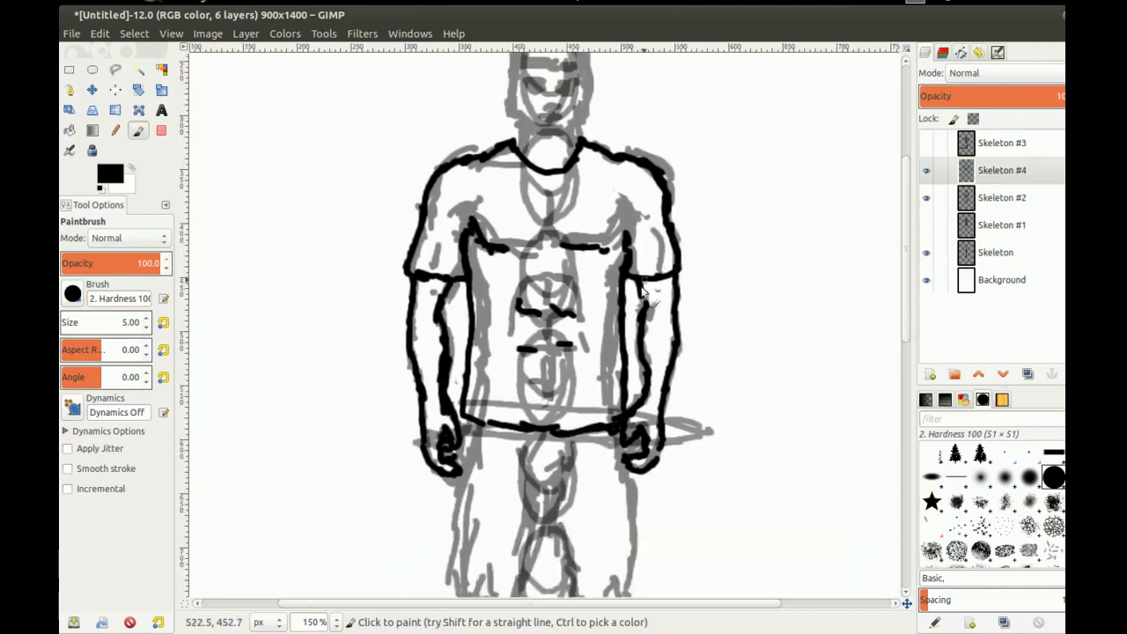
{"action": "scroll", "coordinate": [625, 281], "scroll_direction": "down", "scroll_amount": 3}
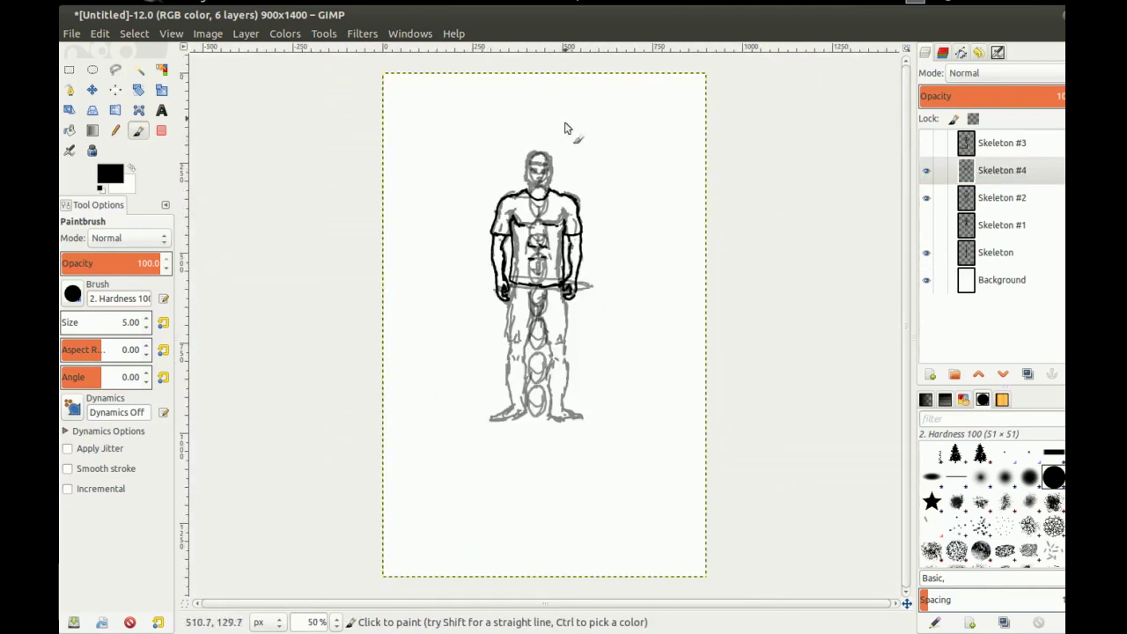
{"action": "left_click", "coordinate": [926, 251]}
Sketch a rough demonstration figure beside the main one, with an oversized round head, neck, narrow torso and bulky arm
{"action": "mouse_move", "coordinate": [640, 114]}
{"action": "left_mouse_down"}
{"action": "mouse_move", "coordinate": [627, 160]}
{"action": "mouse_move", "coordinate": [660, 141]}
{"action": "mouse_move", "coordinate": [635, 113]}
{"action": "left_mouse_up"}
{"action": "mouse_move", "coordinate": [627, 167]}
{"action": "left_mouse_down"}
{"action": "mouse_move", "coordinate": [626, 179]}
{"action": "mouse_move", "coordinate": [651, 181]}
{"action": "mouse_move", "coordinate": [602, 236]}
{"action": "left_mouse_up"}
{"action": "left_click_drag", "start_coordinate": [651, 180], "coordinate": [668, 234]}
{"action": "left_click_drag", "start_coordinate": [615, 197], "coordinate": [611, 244]}
{"action": "left_click_drag", "start_coordinate": [612, 241], "coordinate": [596, 238]}
{"action": "mouse_move", "coordinate": [655, 191]}
{"action": "left_mouse_down"}
{"action": "mouse_move", "coordinate": [656, 240]}
{"action": "mouse_move", "coordinate": [670, 234]}
{"action": "left_mouse_up"}
{"action": "mouse_move", "coordinate": [615, 197]}
{"action": "left_mouse_down"}
{"action": "mouse_move", "coordinate": [620, 225]}
{"action": "mouse_move", "coordinate": [591, 268]}
{"action": "mouse_move", "coordinate": [590, 303]}
{"action": "left_mouse_up"}
{"action": "left_click_drag", "start_coordinate": [610, 243], "coordinate": [638, 291]}
{"action": "mouse_move", "coordinate": [638, 292]}
{"action": "left_mouse_down"}
{"action": "mouse_move", "coordinate": [613, 268]}
{"action": "mouse_move", "coordinate": [626, 306]}
{"action": "mouse_move", "coordinate": [604, 328]}
{"action": "mouse_move", "coordinate": [626, 305]}
{"action": "mouse_move", "coordinate": [625, 287]}
{"action": "left_mouse_up"}
{"action": "mouse_move", "coordinate": [652, 141]}
{"action": "left_mouse_down"}
{"action": "mouse_move", "coordinate": [637, 120]}
{"action": "mouse_move", "coordinate": [625, 148]}
{"action": "mouse_move", "coordinate": [659, 145]}
{"action": "left_mouse_up"}
Undo all strokes of the demonstration figure beside the main one
{"action": "key", "text": "ctrl+z"}
{"action": "key", "text": "ctrl+z"}
{"action": "key", "text": "ctrl+z"}
{"action": "key", "text": "ctrl+z"}
{"action": "key", "text": "ctrl+z"}
{"action": "key", "text": "ctrl+z"}
{"action": "key", "text": "ctrl+z"}
{"action": "key", "text": "ctrl+z"}
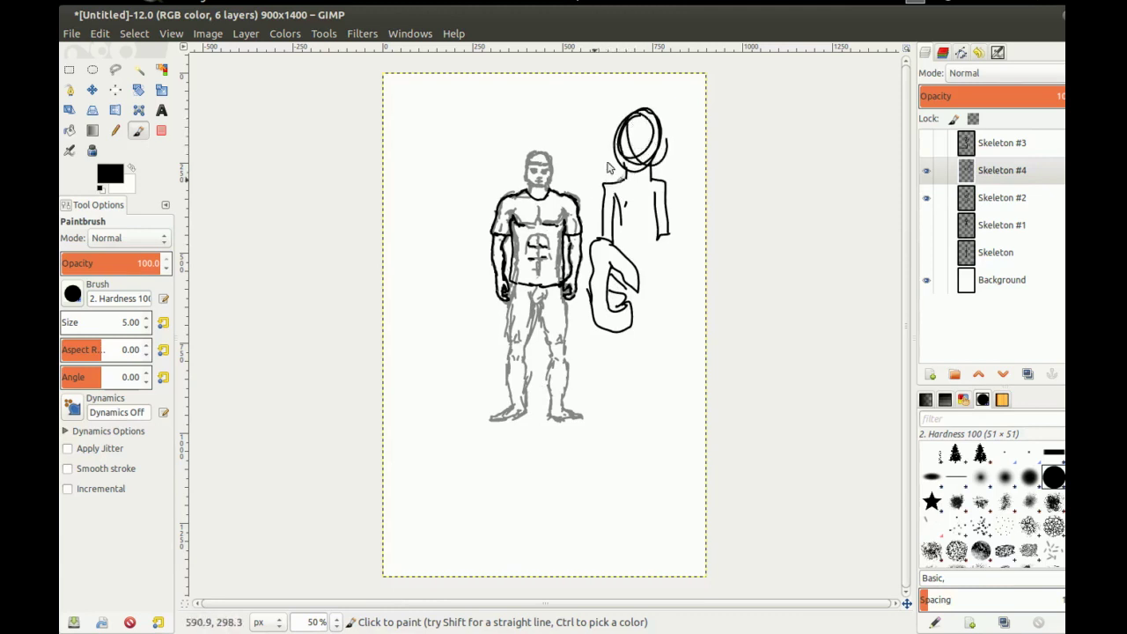
{"action": "key", "text": "ctrl+z"}
{"action": "key", "text": "ctrl+z"}
{"action": "key", "text": "ctrl+z"}
{"action": "key", "text": "ctrl+z"}
{"action": "key", "text": "ctrl+z"}
{"action": "key", "text": "ctrl+z"}
{"action": "key", "text": "ctrl+z"}
{"action": "key", "text": "ctrl+z"}
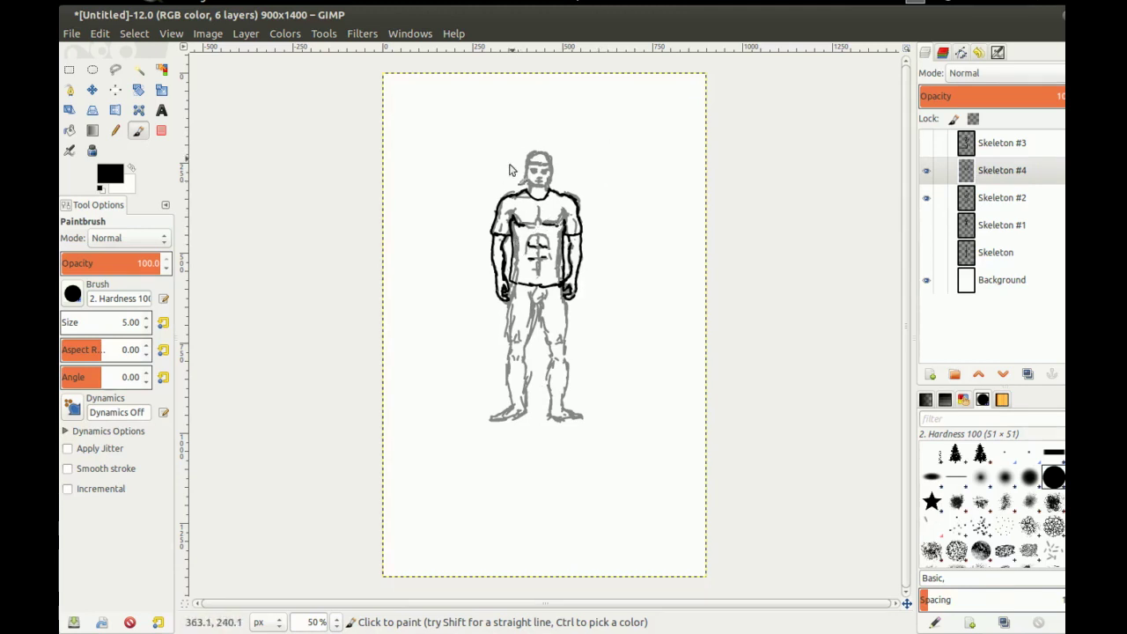
Outline the neck, jaw, sides and crown of the main figure's head in black
{"action": "scroll", "coordinate": [573, 296], "scroll_direction": "up", "scroll_amount": 3}
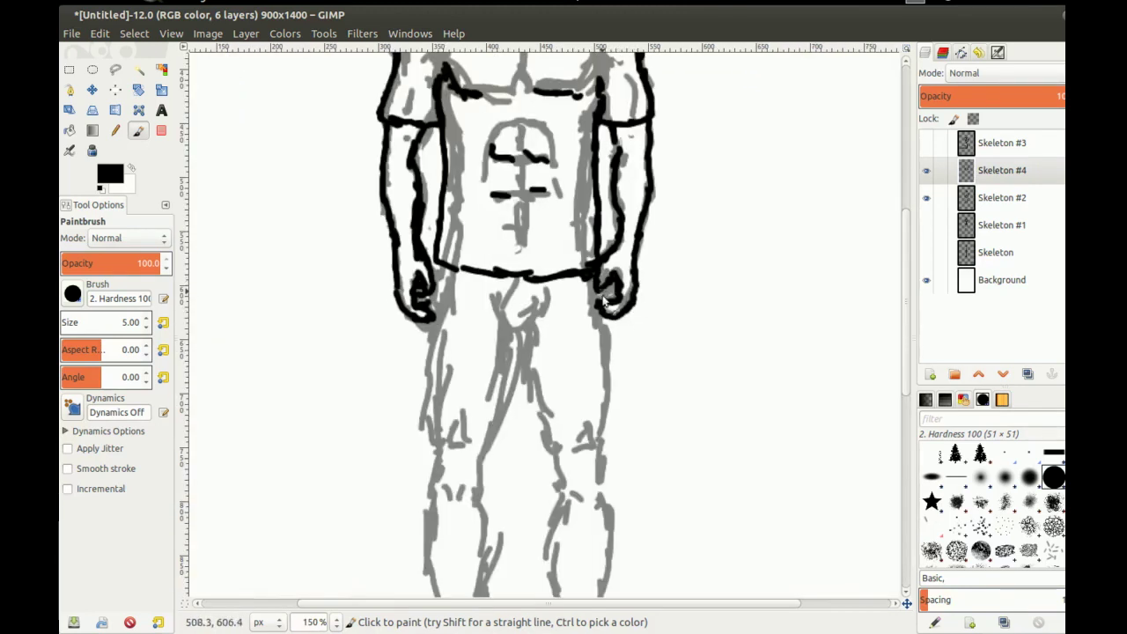
{"action": "left_click_drag", "start_coordinate": [543, 255], "coordinate": [580, 379]}
{"action": "mouse_move", "coordinate": [550, 132]}
{"action": "left_mouse_down"}
{"action": "mouse_move", "coordinate": [540, 178]}
{"action": "mouse_move", "coordinate": [559, 199]}
{"action": "left_mouse_up"}
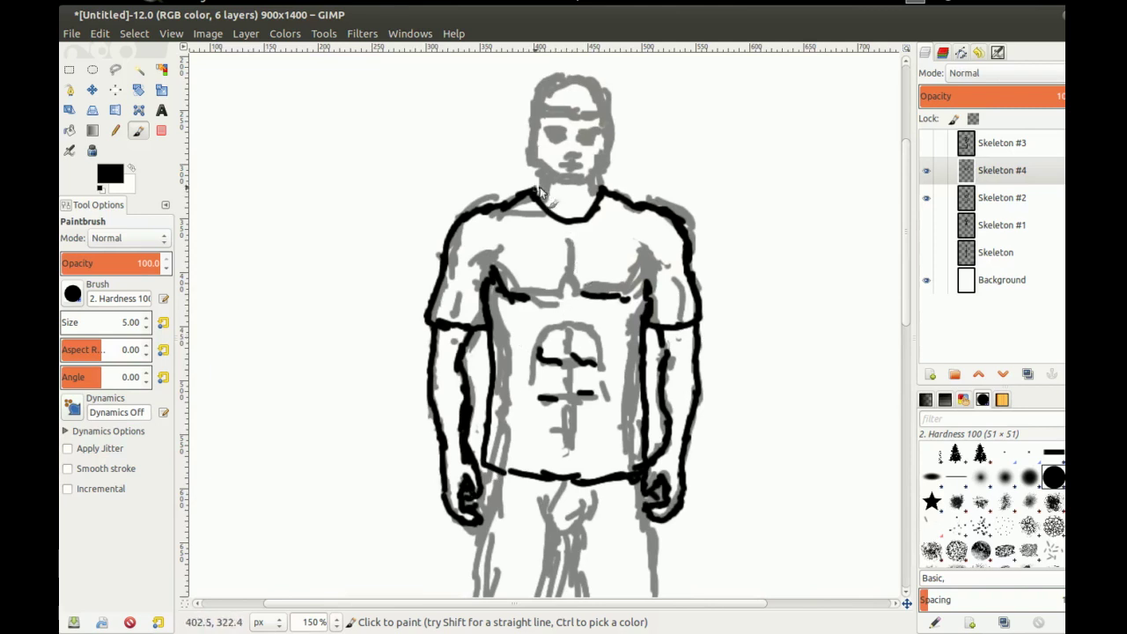
{"action": "mouse_move", "coordinate": [539, 183]}
{"action": "left_mouse_down"}
{"action": "mouse_move", "coordinate": [539, 193]}
{"action": "mouse_move", "coordinate": [595, 187]}
{"action": "left_mouse_up"}
{"action": "mouse_move", "coordinate": [529, 122]}
{"action": "left_mouse_down"}
{"action": "mouse_move", "coordinate": [550, 192]}
{"action": "mouse_move", "coordinate": [596, 172]}
{"action": "mouse_move", "coordinate": [600, 127]}
{"action": "mouse_move", "coordinate": [599, 170]}
{"action": "left_mouse_up"}
{"action": "left_click_drag", "start_coordinate": [602, 121], "coordinate": [602, 117]}
{"action": "mouse_move", "coordinate": [531, 114]}
{"action": "left_mouse_down"}
{"action": "mouse_move", "coordinate": [533, 88]}
{"action": "mouse_move", "coordinate": [588, 79]}
{"action": "mouse_move", "coordinate": [608, 137]}
{"action": "left_mouse_up"}
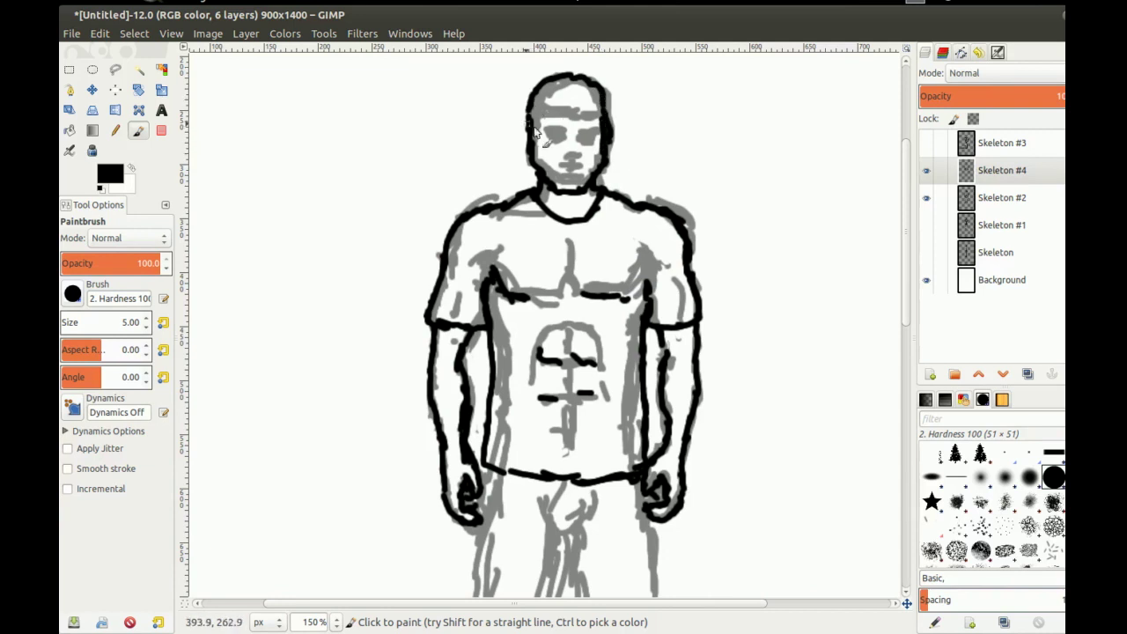
Draw the face's eyes, eyebrows, nose and mouth, and a hairline across the forehead
{"action": "scroll", "coordinate": [560, 139], "scroll_direction": "up", "scroll_amount": 1}
{"action": "left_click_drag", "start_coordinate": [546, 141], "coordinate": [608, 142]}
{"action": "left_click_drag", "start_coordinate": [539, 129], "coordinate": [614, 138]}
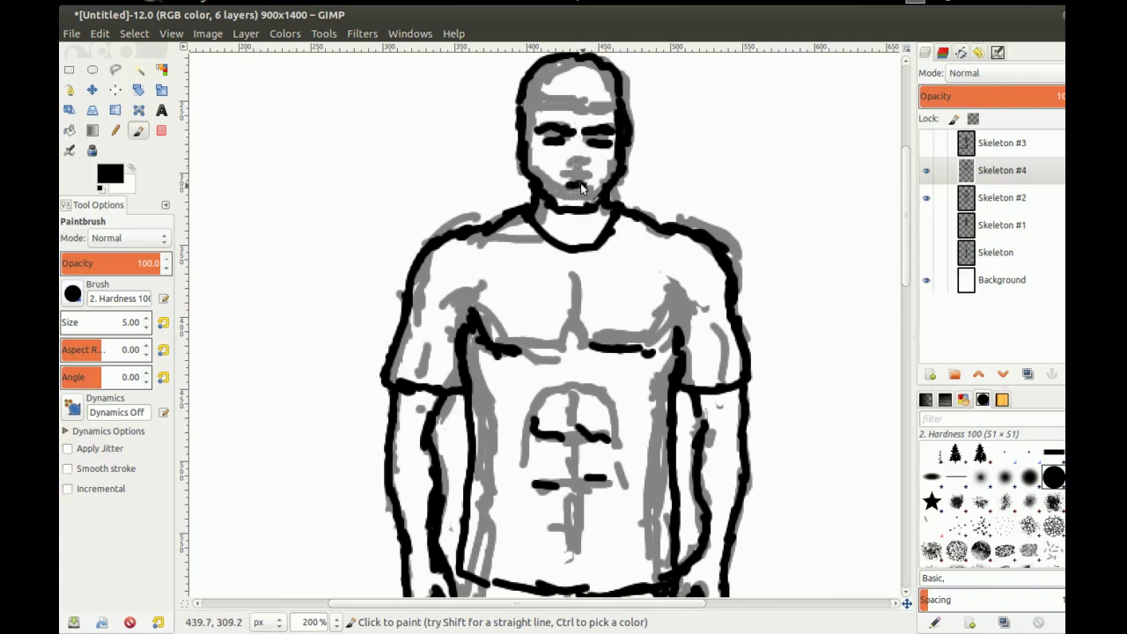
{"action": "left_click_drag", "start_coordinate": [561, 188], "coordinate": [582, 185]}
{"action": "mouse_move", "coordinate": [602, 113]}
{"action": "left_mouse_down"}
{"action": "mouse_move", "coordinate": [551, 127]}
{"action": "mouse_move", "coordinate": [536, 114]}
{"action": "mouse_move", "coordinate": [521, 146]}
{"action": "left_mouse_up"}
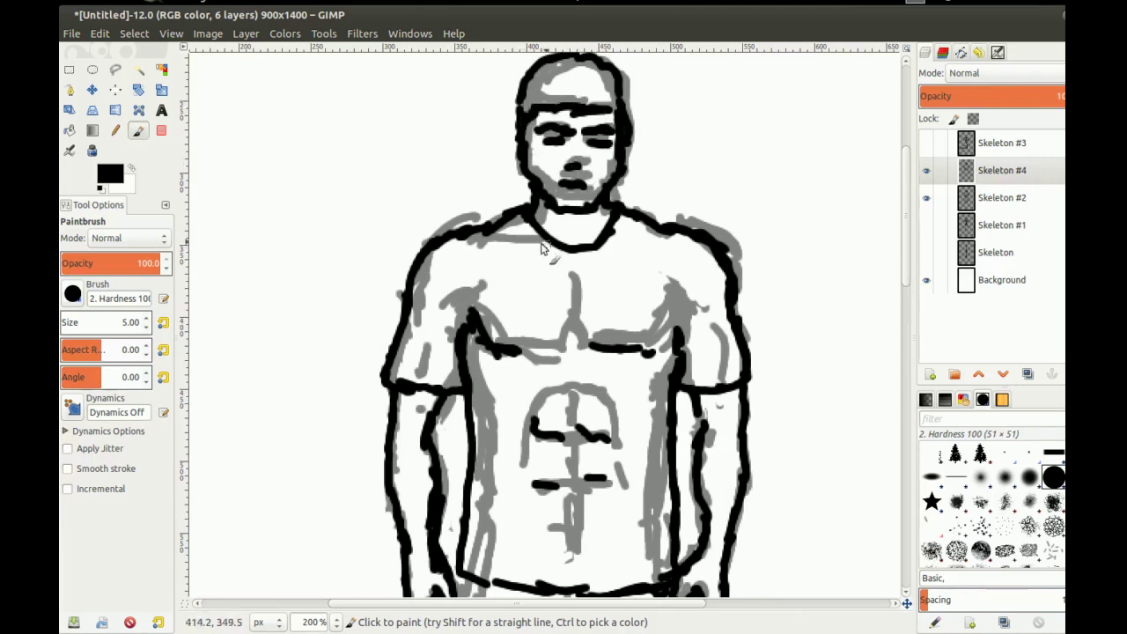
Add short black fold strokes just above the hem of the figure's shirt
{"action": "scroll", "coordinate": [540, 247], "scroll_direction": "down", "scroll_amount": 3}
{"action": "left_click_drag", "start_coordinate": [537, 254], "coordinate": [559, 188]}
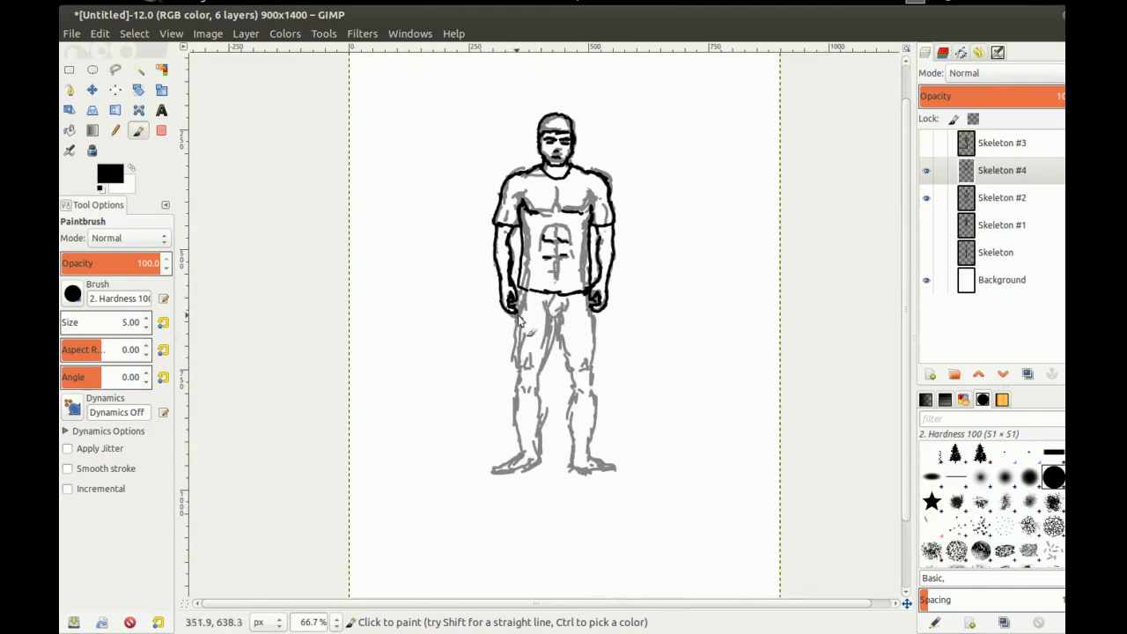
{"action": "scroll", "coordinate": [517, 317], "scroll_direction": "up", "scroll_amount": 1}
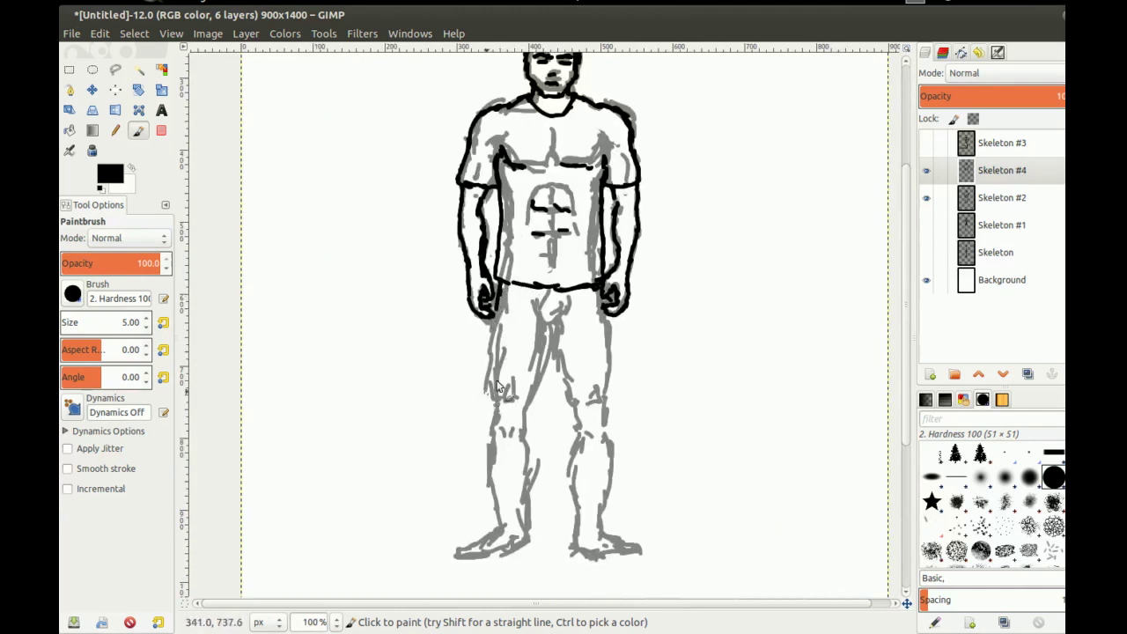
{"action": "left_click_drag", "start_coordinate": [504, 383], "coordinate": [519, 342]}
{"action": "left_click_drag", "start_coordinate": [542, 237], "coordinate": [549, 253]}
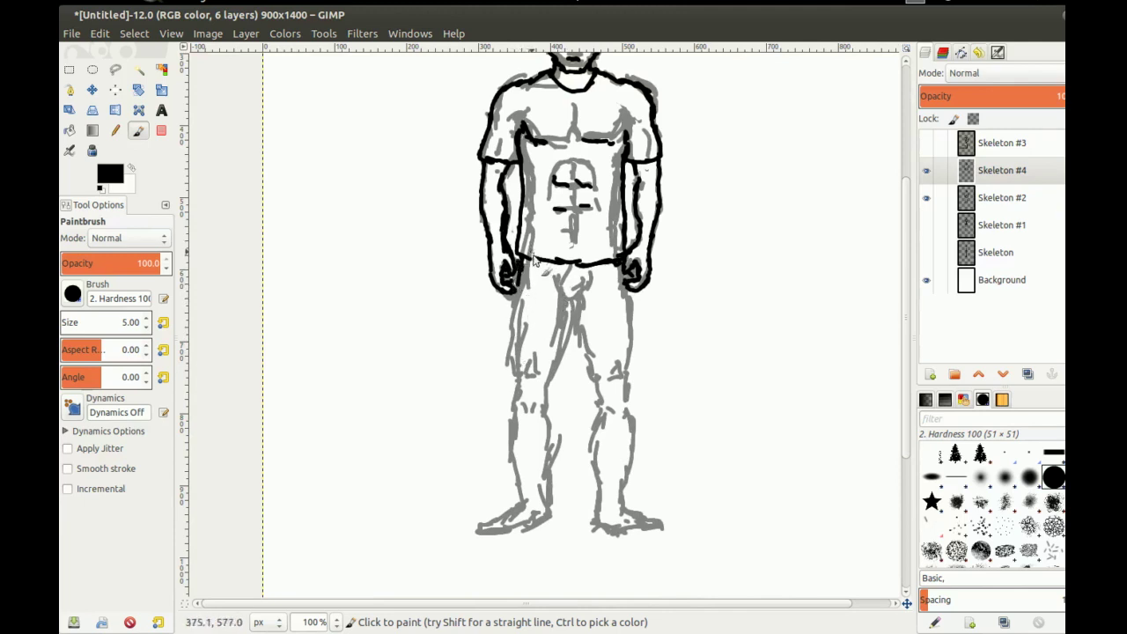
{"action": "mouse_move", "coordinate": [620, 243]}
{"action": "left_mouse_down"}
{"action": "mouse_move", "coordinate": [531, 255]}
{"action": "mouse_move", "coordinate": [549, 251]}
{"action": "mouse_move", "coordinate": [559, 225]}
{"action": "mouse_move", "coordinate": [519, 138]}
{"action": "mouse_move", "coordinate": [521, 236]}
{"action": "left_mouse_up"}
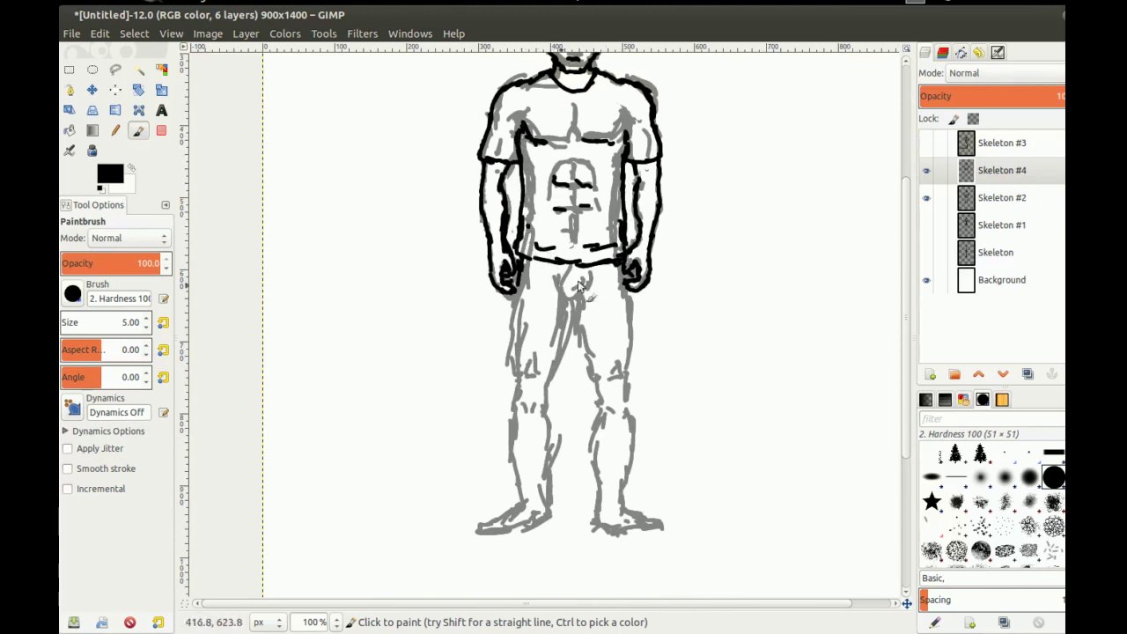
Draw the trousers' fly line and the short creases at the crotch in black
{"action": "left_click_drag", "start_coordinate": [565, 284], "coordinate": [576, 313]}
{"action": "left_click", "coordinate": [570, 310]}
{"action": "left_click_drag", "start_coordinate": [567, 270], "coordinate": [573, 283]}
{"action": "key", "text": "shift+e"}
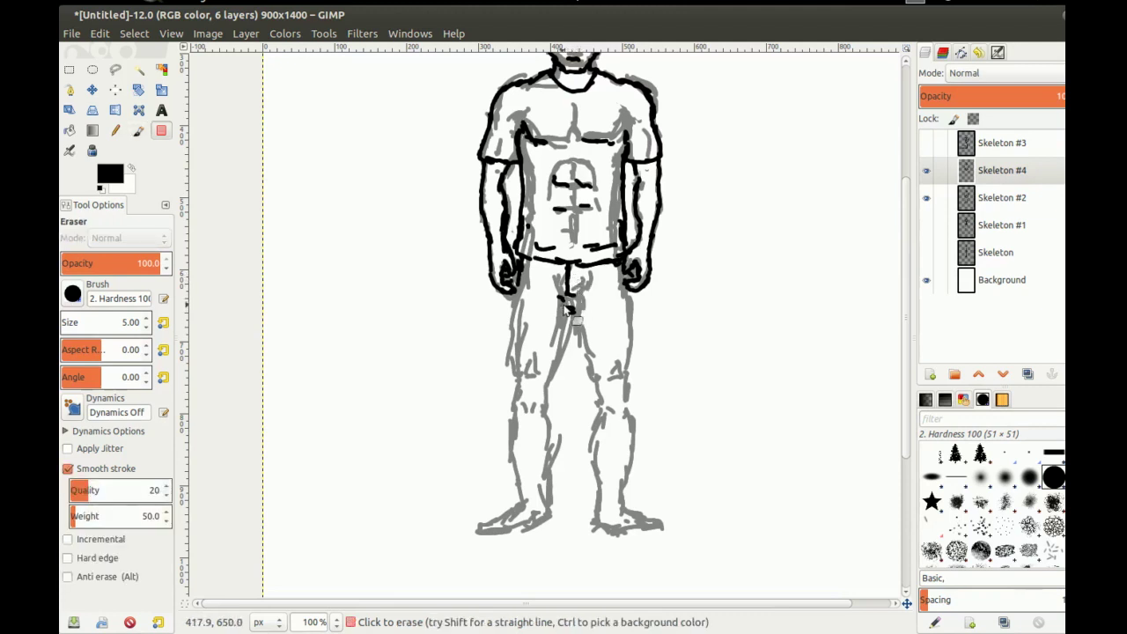
{"action": "key", "text": "shift+bracketright"}
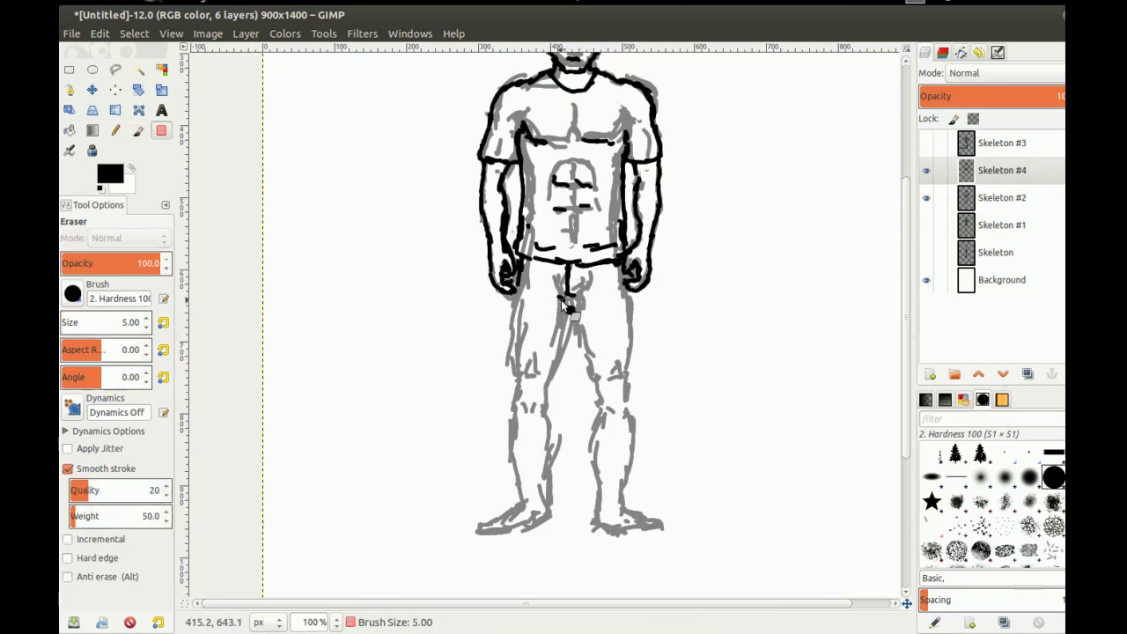
{"action": "key", "text": "p"}
{"action": "left_click", "coordinate": [570, 309]}
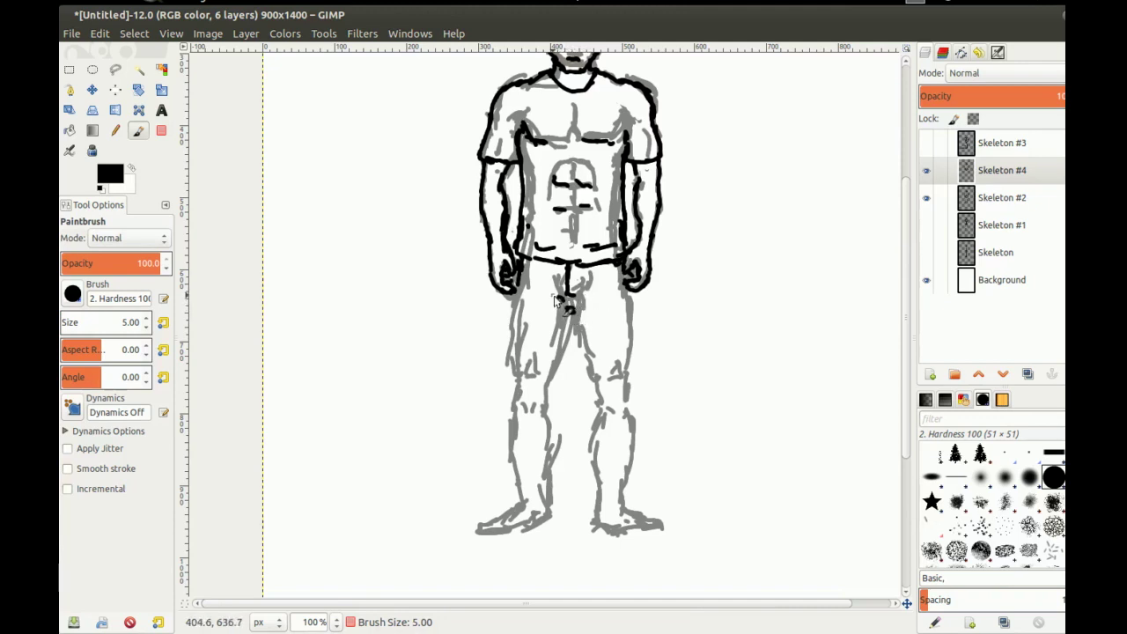
{"action": "left_click_drag", "start_coordinate": [575, 308], "coordinate": [581, 303]}
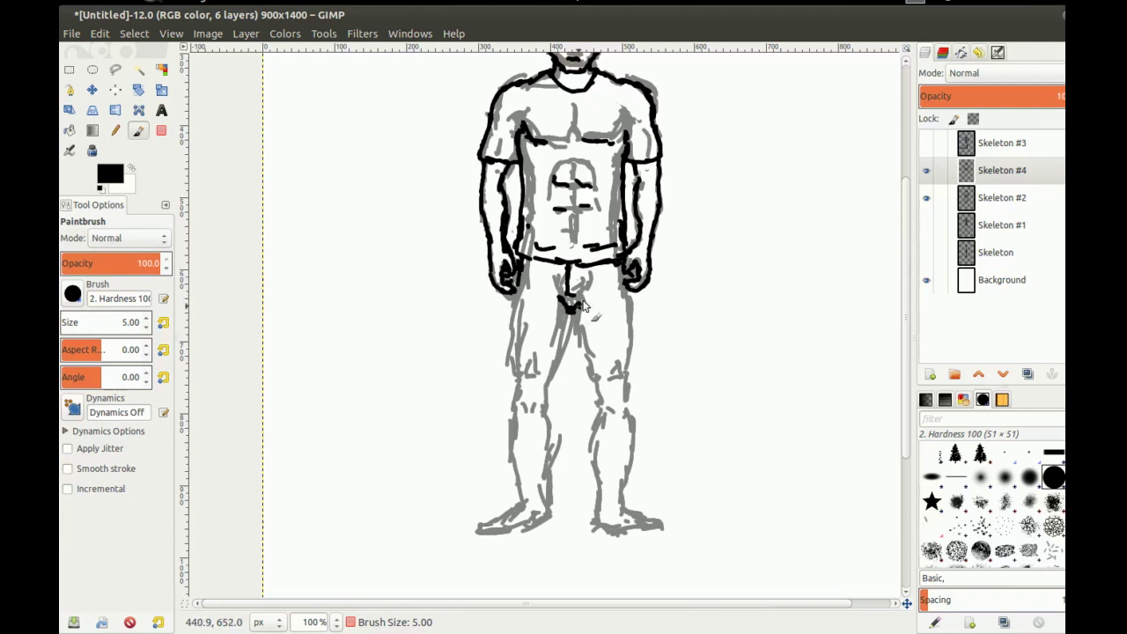
Draw the pocket lines at the hips and the inner and outer thigh contours of the trouser leg on the picture's left side
{"action": "mouse_move", "coordinate": [518, 282]}
{"action": "left_mouse_down"}
{"action": "mouse_move", "coordinate": [613, 278]}
{"action": "mouse_move", "coordinate": [605, 269]}
{"action": "mouse_move", "coordinate": [627, 294]}
{"action": "mouse_move", "coordinate": [499, 310]}
{"action": "mouse_move", "coordinate": [515, 308]}
{"action": "mouse_move", "coordinate": [519, 293]}
{"action": "mouse_move", "coordinate": [512, 353]}
{"action": "left_mouse_up"}
{"action": "left_click_drag", "start_coordinate": [568, 314], "coordinate": [559, 366]}
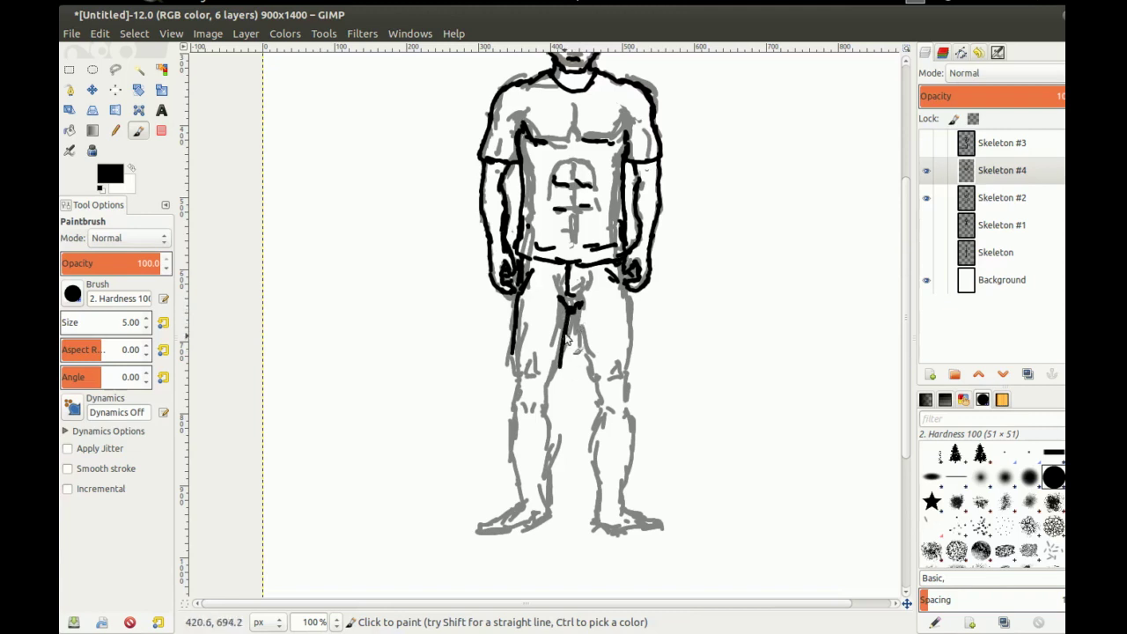
{"action": "left_click_drag", "start_coordinate": [571, 317], "coordinate": [561, 379]}
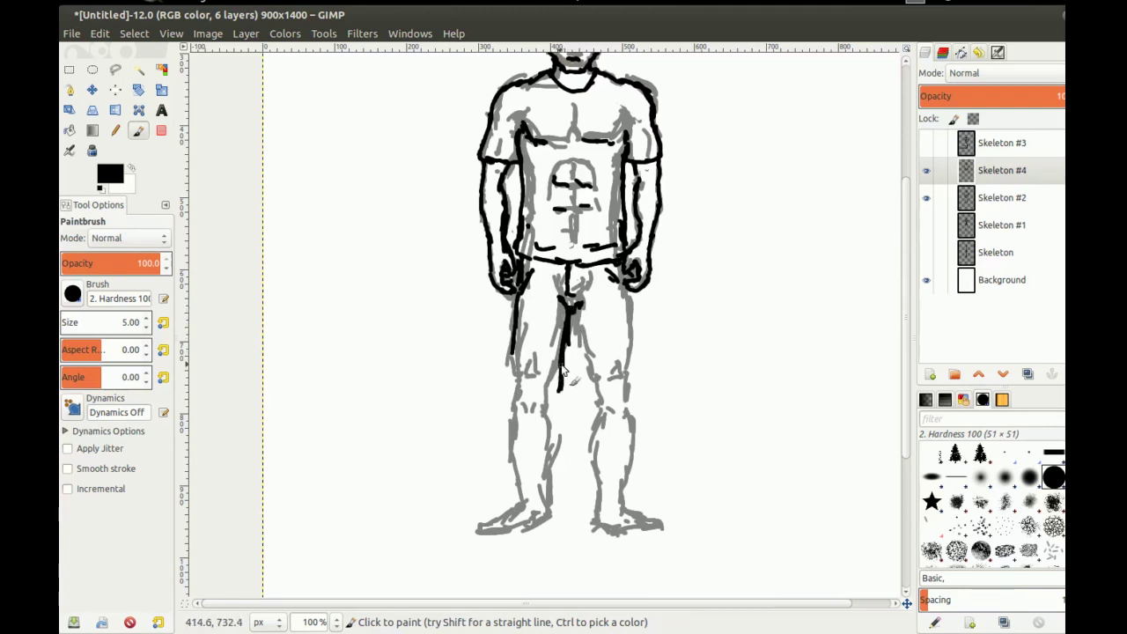
{"action": "left_click_drag", "start_coordinate": [517, 345], "coordinate": [508, 377]}
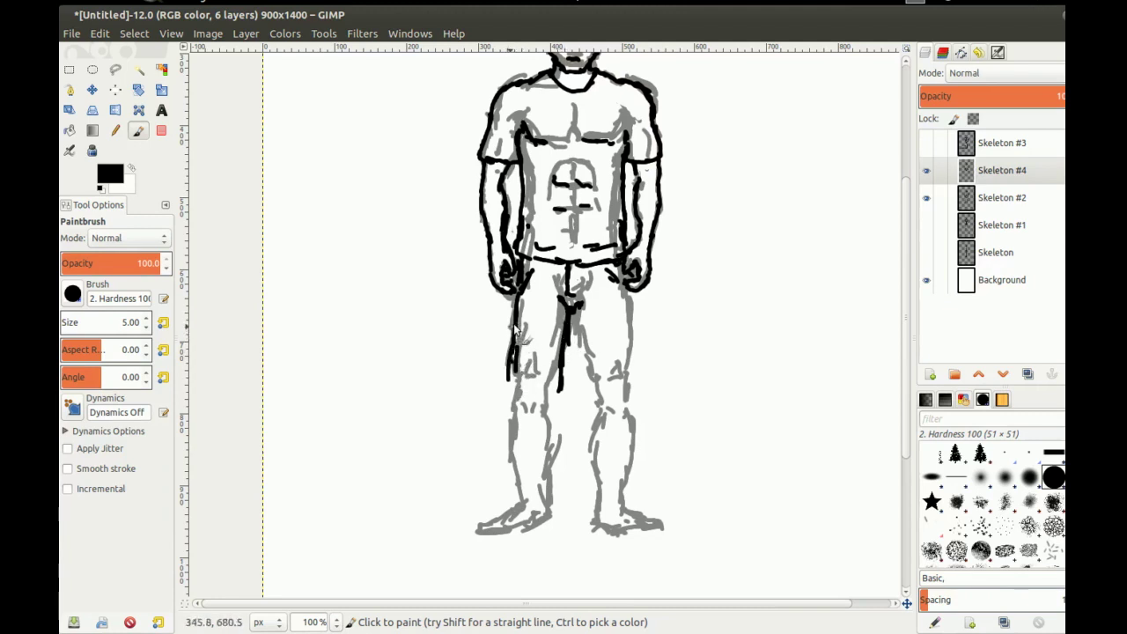
{"action": "left_click_drag", "start_coordinate": [553, 389], "coordinate": [553, 440]}
{"action": "mouse_move", "coordinate": [556, 366]}
{"action": "left_mouse_down"}
{"action": "mouse_move", "coordinate": [542, 403]}
{"action": "mouse_move", "coordinate": [546, 440]}
{"action": "left_mouse_up"}
{"action": "key", "text": "ctrl+z"}
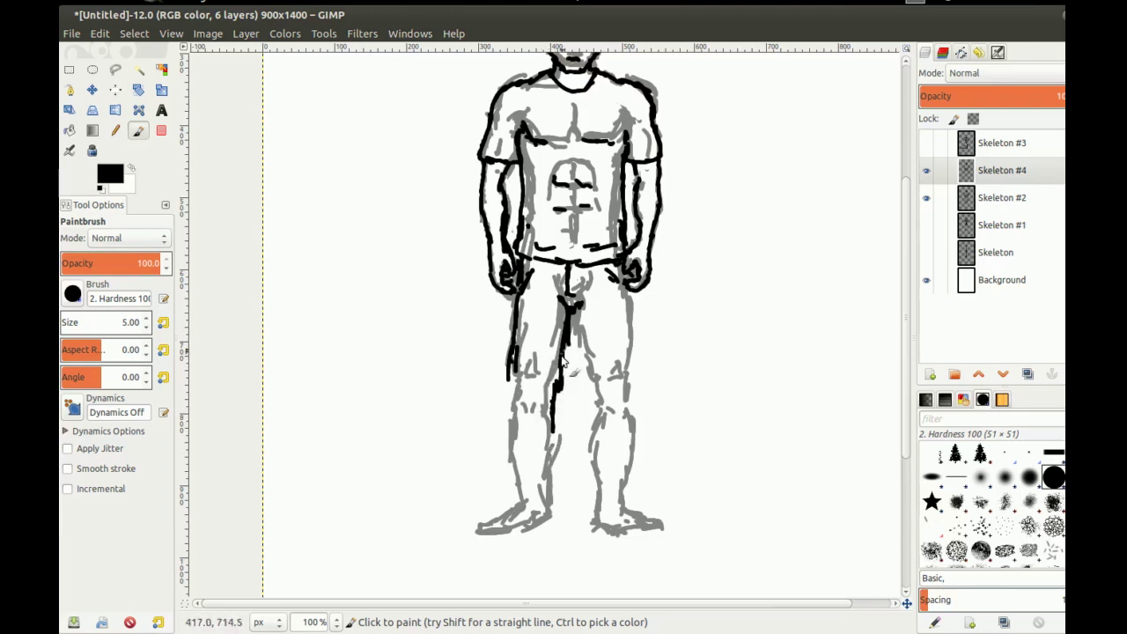
{"action": "key", "text": "ctrl+z"}
Extend both edges of that trouser leg down to the ankle and close it with a cuff
{"action": "left_click_drag", "start_coordinate": [560, 374], "coordinate": [553, 481]}
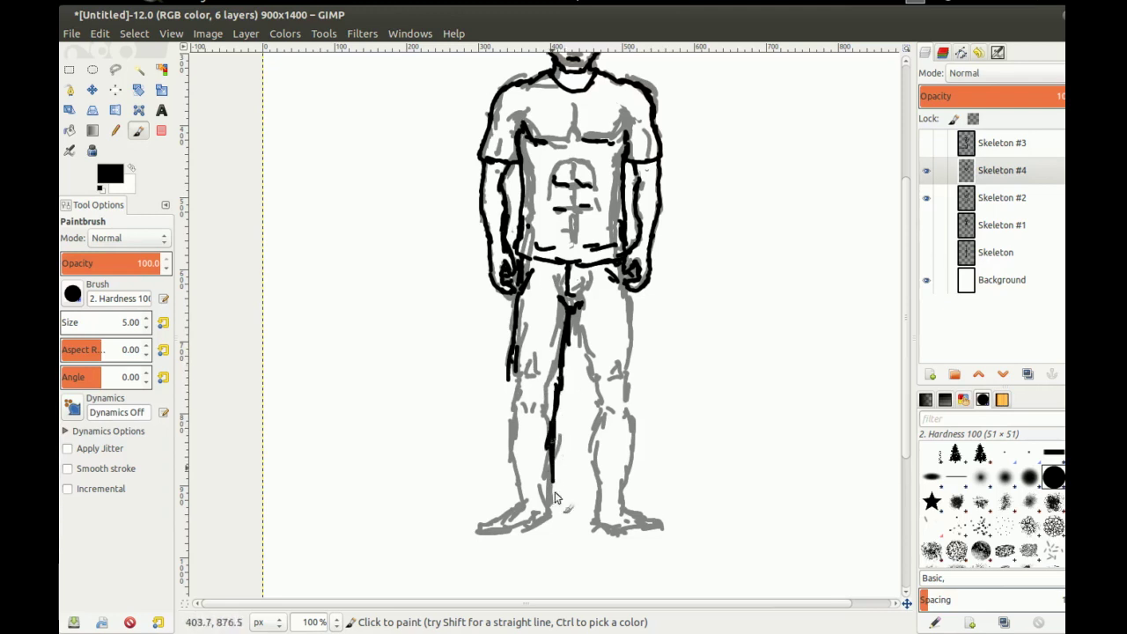
{"action": "left_click_drag", "start_coordinate": [507, 375], "coordinate": [505, 489]}
{"action": "left_click_drag", "start_coordinate": [508, 429], "coordinate": [506, 491]}
{"action": "mouse_move", "coordinate": [511, 494]}
{"action": "left_mouse_down"}
{"action": "mouse_move", "coordinate": [547, 498]}
{"action": "mouse_move", "coordinate": [528, 499]}
{"action": "mouse_move", "coordinate": [553, 476]}
{"action": "left_mouse_up"}
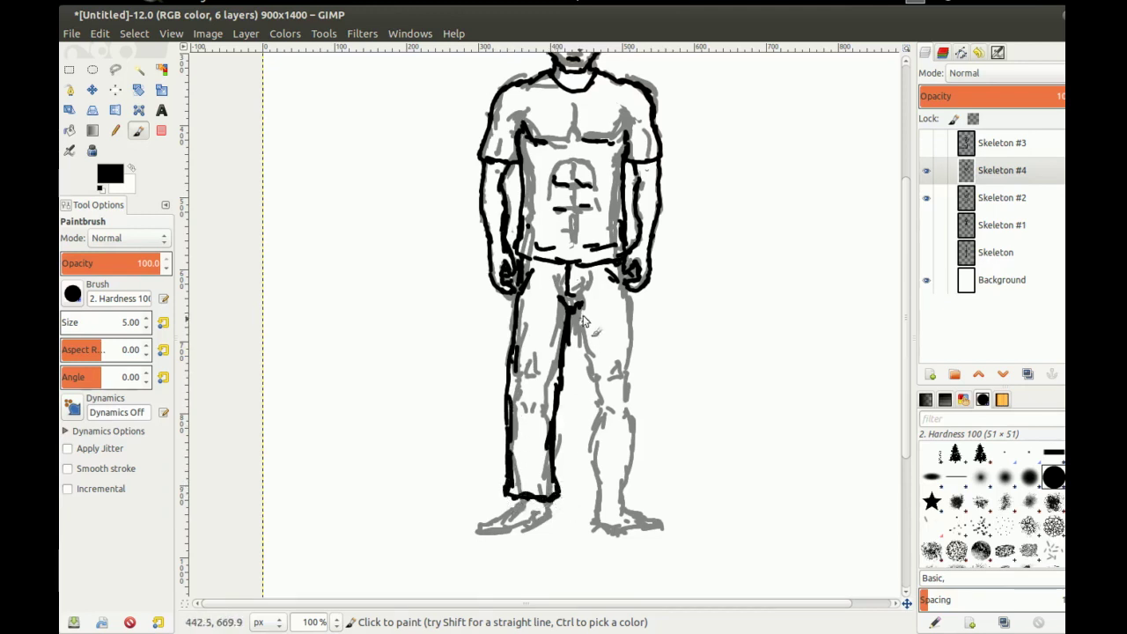
Outline the other trouser leg from crotch and hip to the ankle, including its cuff
{"action": "mouse_move", "coordinate": [573, 313]}
{"action": "left_mouse_down"}
{"action": "mouse_move", "coordinate": [589, 386]}
{"action": "mouse_move", "coordinate": [588, 496]}
{"action": "left_mouse_up"}
{"action": "left_click_drag", "start_coordinate": [586, 501], "coordinate": [648, 483]}
{"action": "mouse_move", "coordinate": [628, 293]}
{"action": "left_mouse_down"}
{"action": "mouse_move", "coordinate": [635, 321]}
{"action": "mouse_move", "coordinate": [626, 299]}
{"action": "mouse_move", "coordinate": [634, 500]}
{"action": "mouse_move", "coordinate": [626, 488]}
{"action": "mouse_move", "coordinate": [627, 508]}
{"action": "mouse_move", "coordinate": [593, 504]}
{"action": "left_mouse_up"}
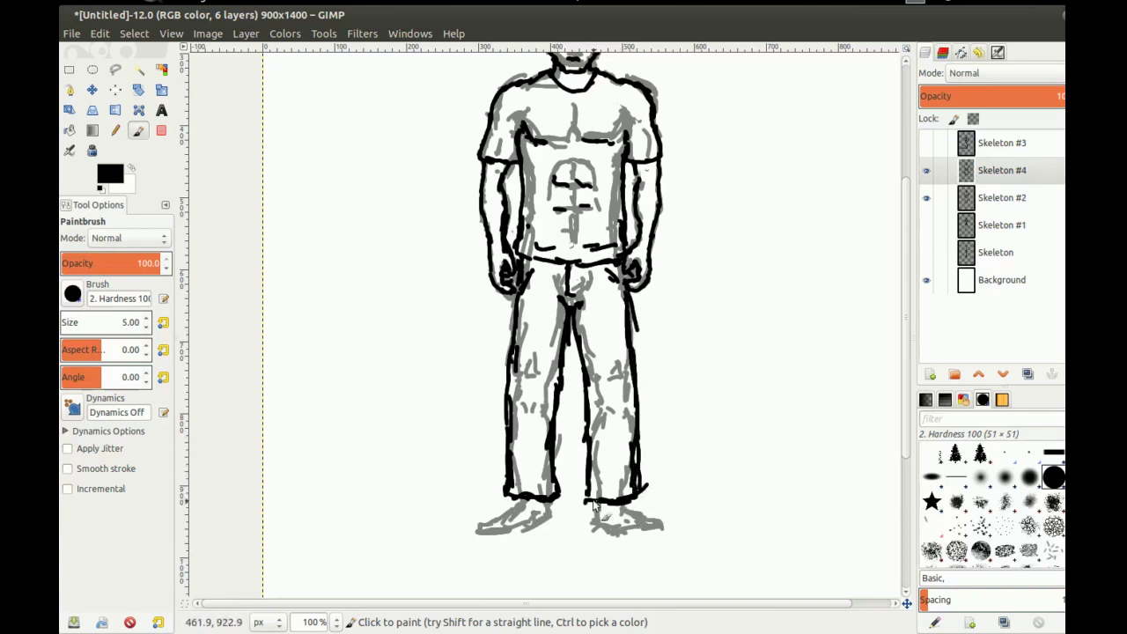
Outline both shoes below the trouser cuffs and add a sole line under each
{"action": "mouse_move", "coordinate": [515, 503]}
{"action": "left_mouse_down"}
{"action": "mouse_move", "coordinate": [475, 523]}
{"action": "mouse_move", "coordinate": [475, 536]}
{"action": "mouse_move", "coordinate": [543, 527]}
{"action": "mouse_move", "coordinate": [547, 501]}
{"action": "mouse_move", "coordinate": [552, 520]}
{"action": "mouse_move", "coordinate": [594, 504]}
{"action": "mouse_move", "coordinate": [613, 538]}
{"action": "mouse_move", "coordinate": [644, 535]}
{"action": "left_mouse_up"}
{"action": "left_click_drag", "start_coordinate": [649, 533], "coordinate": [618, 533]}
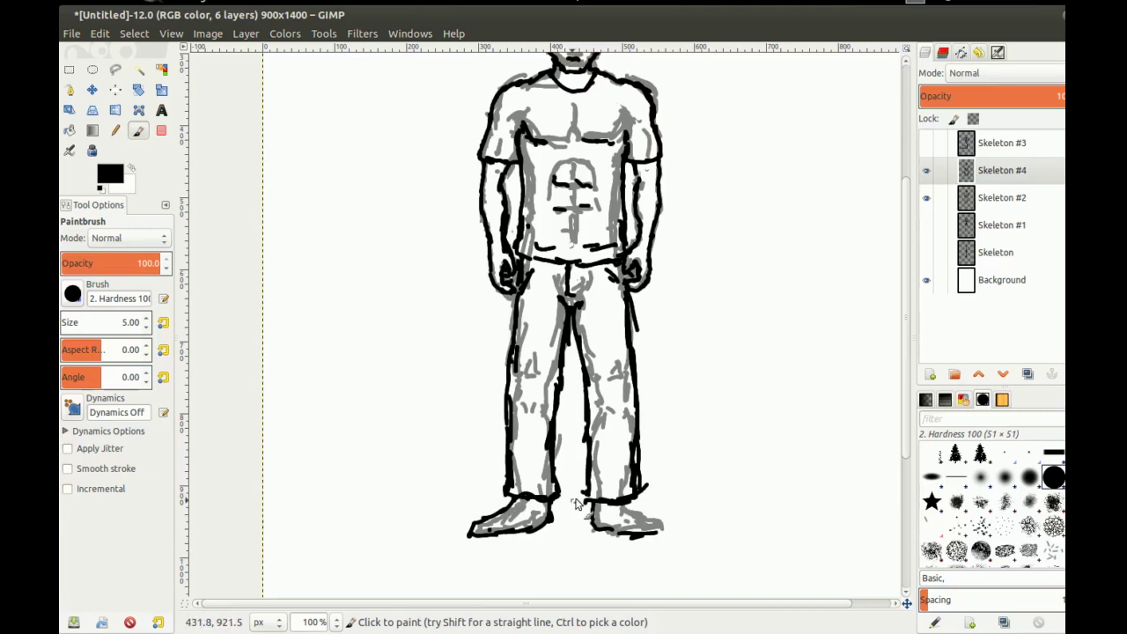
{"action": "mouse_move", "coordinate": [654, 515]}
{"action": "left_mouse_down"}
{"action": "mouse_move", "coordinate": [674, 531]}
{"action": "mouse_move", "coordinate": [648, 538]}
{"action": "mouse_move", "coordinate": [631, 510]}
{"action": "left_mouse_up"}
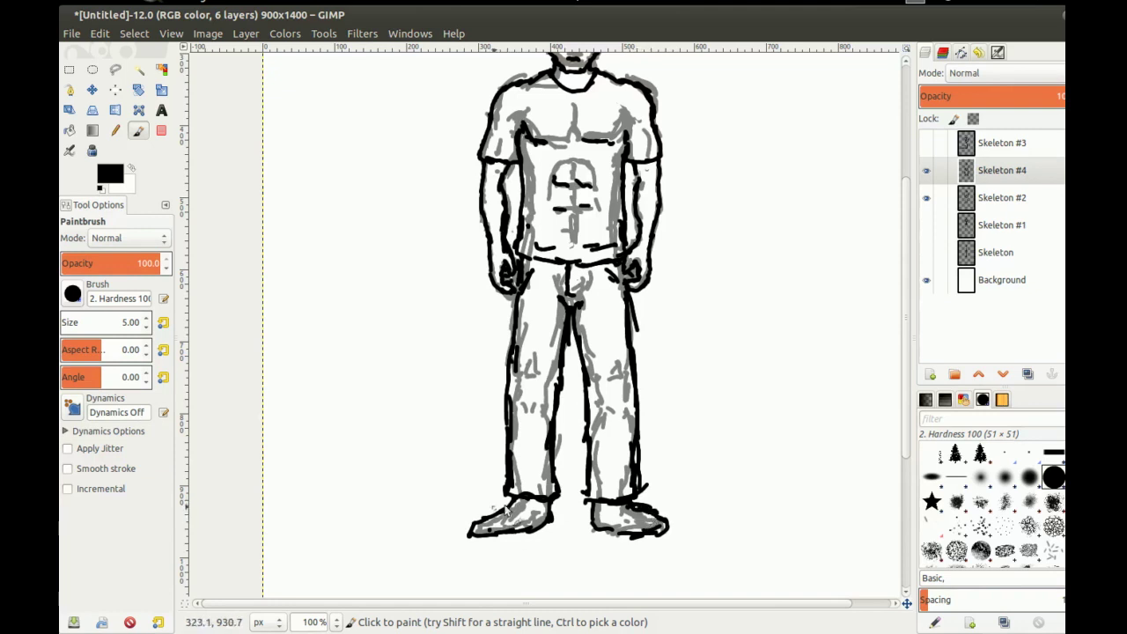
{"action": "mouse_move", "coordinate": [493, 514]}
{"action": "left_mouse_down"}
{"action": "mouse_move", "coordinate": [468, 530]}
{"action": "mouse_move", "coordinate": [494, 532]}
{"action": "mouse_move", "coordinate": [553, 505]}
{"action": "mouse_move", "coordinate": [536, 525]}
{"action": "left_mouse_up"}
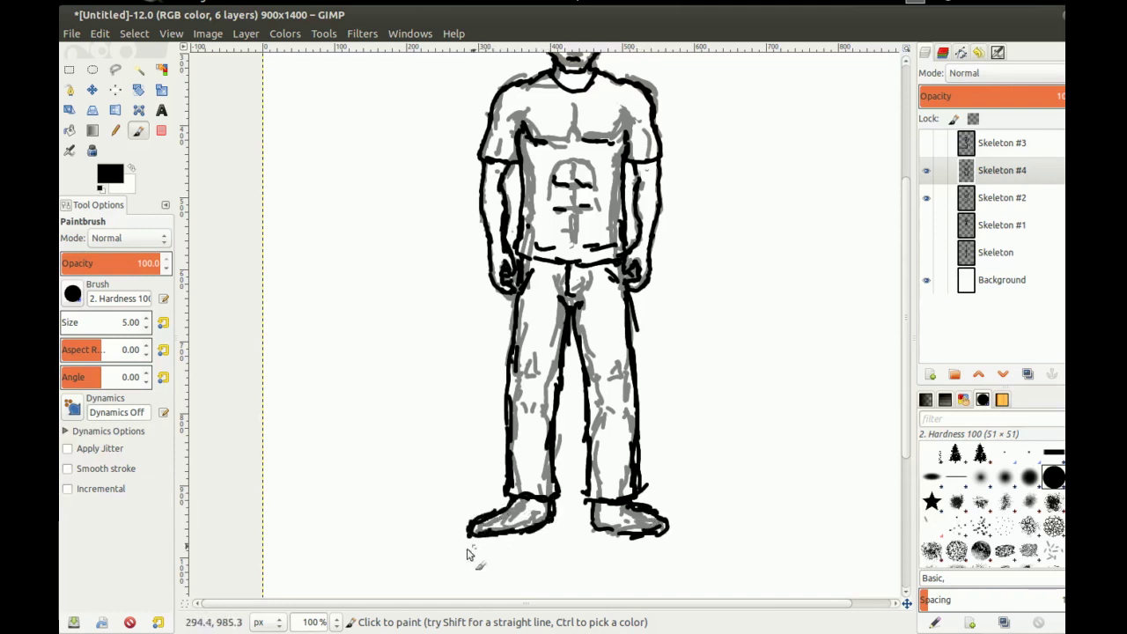
{"action": "mouse_move", "coordinate": [468, 538]}
{"action": "left_mouse_down"}
{"action": "mouse_move", "coordinate": [533, 538]}
{"action": "mouse_move", "coordinate": [546, 525]}
{"action": "left_mouse_up"}
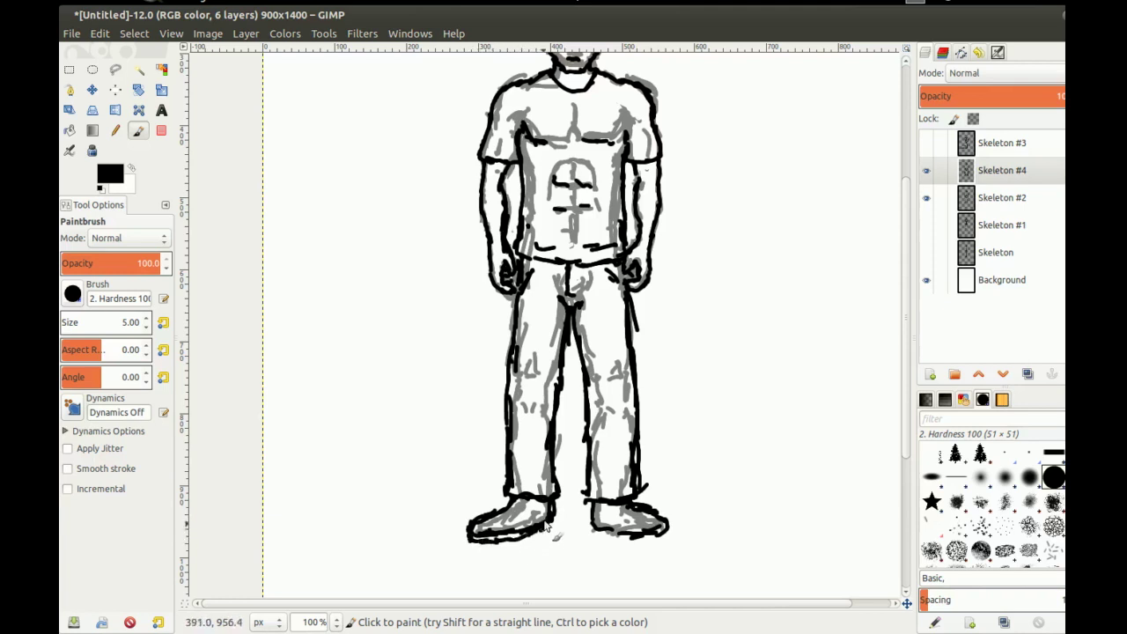
{"action": "mouse_move", "coordinate": [602, 546]}
{"action": "left_mouse_down"}
{"action": "mouse_move", "coordinate": [593, 534]}
{"action": "mouse_move", "coordinate": [635, 544]}
{"action": "mouse_move", "coordinate": [653, 536]}
{"action": "left_mouse_up"}
{"action": "left_click_drag", "start_coordinate": [568, 377], "coordinate": [576, 412]}
Reshape the toes of both shoes by erasing their outer edges and touching up the outlines in black
{"action": "scroll", "coordinate": [577, 414], "scroll_direction": "down", "scroll_amount": 1}
{"action": "left_click_drag", "start_coordinate": [528, 467], "coordinate": [531, 374]}
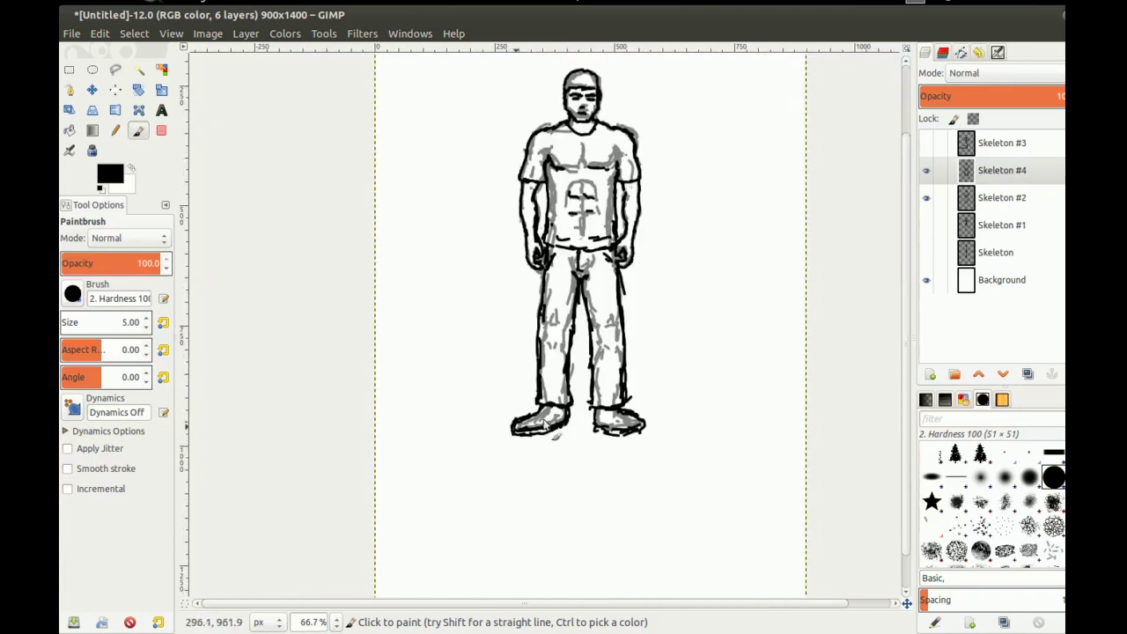
{"action": "mouse_move", "coordinate": [522, 398]}
{"action": "left_mouse_down"}
{"action": "mouse_move", "coordinate": [618, 403]}
{"action": "mouse_move", "coordinate": [640, 380]}
{"action": "mouse_move", "coordinate": [637, 364]}
{"action": "mouse_move", "coordinate": [632, 397]}
{"action": "mouse_move", "coordinate": [521, 390]}
{"action": "mouse_move", "coordinate": [587, 362]}
{"action": "mouse_move", "coordinate": [551, 359]}
{"action": "mouse_move", "coordinate": [561, 353]}
{"action": "mouse_move", "coordinate": [525, 397]}
{"action": "left_mouse_up"}
{"action": "key", "text": "shift+e"}
{"action": "scroll", "coordinate": [568, 373], "scroll_direction": "up", "scroll_amount": 2}
{"action": "key", "text": "p"}
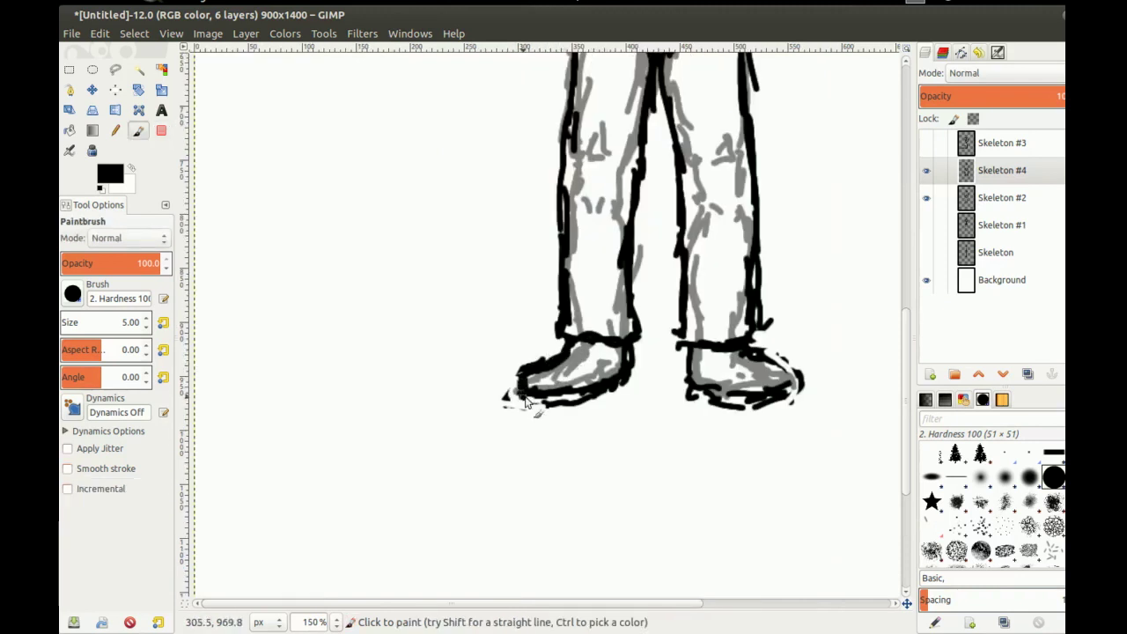
{"action": "mouse_move", "coordinate": [747, 345]}
{"action": "left_mouse_down"}
{"action": "mouse_move", "coordinate": [792, 377]}
{"action": "mouse_move", "coordinate": [782, 384]}
{"action": "left_mouse_up"}
Compare the inked figure with and without the grey body by toggling the visibility of the Skeleton #2 layer
{"action": "scroll", "coordinate": [648, 352], "scroll_direction": "down", "scroll_amount": 2}
{"action": "scroll", "coordinate": [626, 326], "scroll_direction": "down", "scroll_amount": 1}
{"action": "left_click_drag", "start_coordinate": [531, 355], "coordinate": [579, 370]}
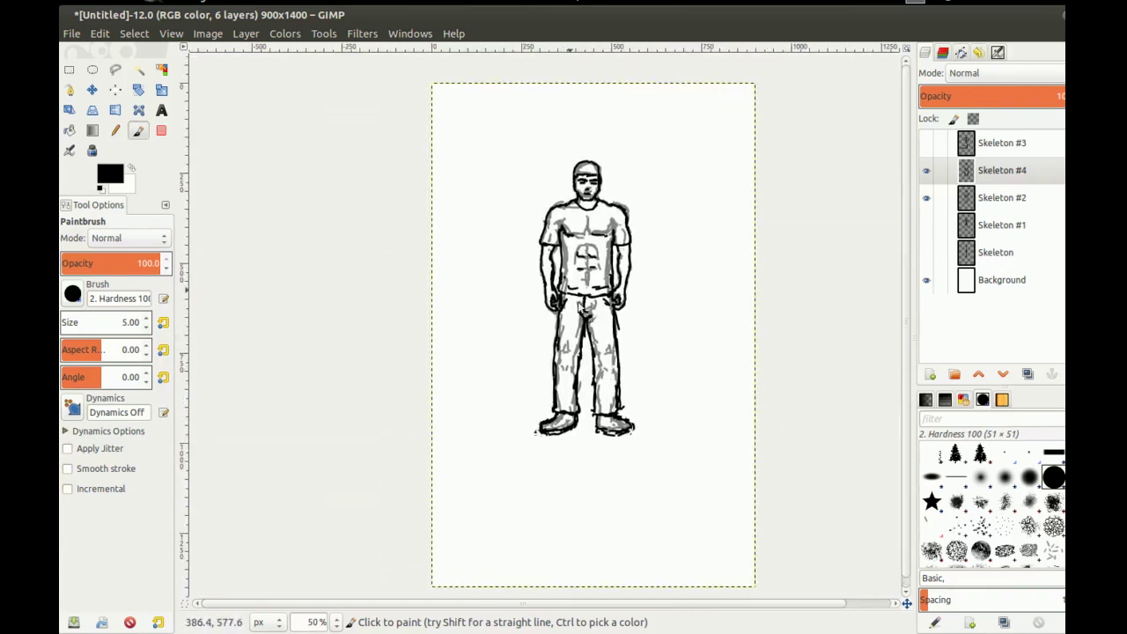
{"action": "scroll", "coordinate": [575, 301], "scroll_direction": "up", "scroll_amount": 2}
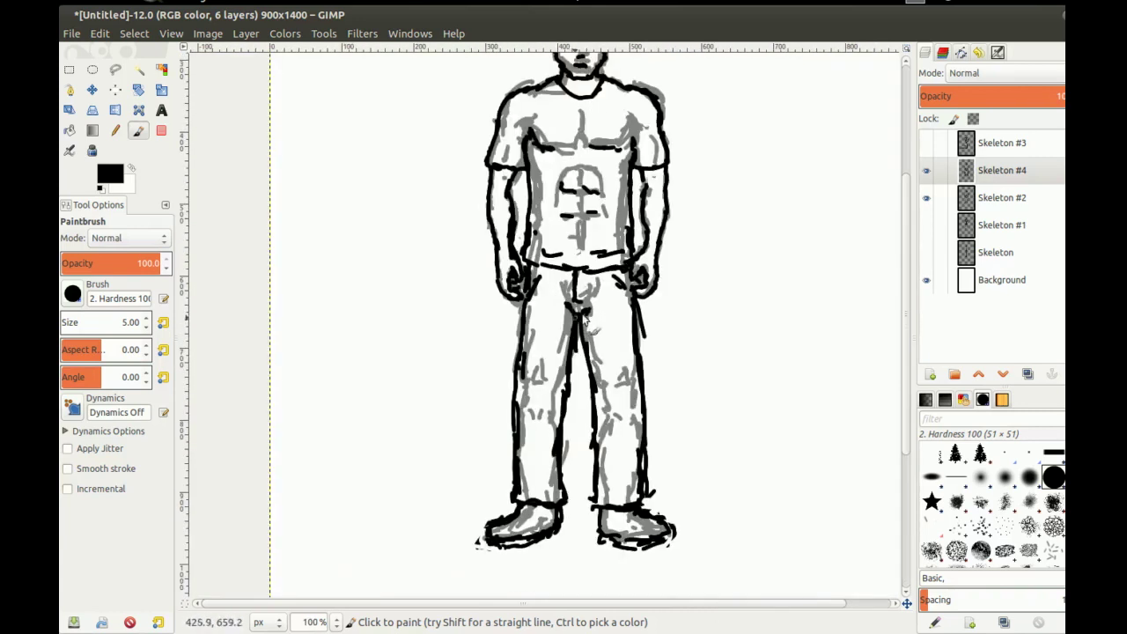
{"action": "mouse_move", "coordinate": [580, 310]}
{"action": "left_mouse_down"}
{"action": "mouse_move", "coordinate": [584, 328]}
{"action": "mouse_move", "coordinate": [532, 309]}
{"action": "mouse_move", "coordinate": [563, 268]}
{"action": "left_mouse_up"}
{"action": "scroll", "coordinate": [580, 287], "scroll_direction": "down", "scroll_amount": 2}
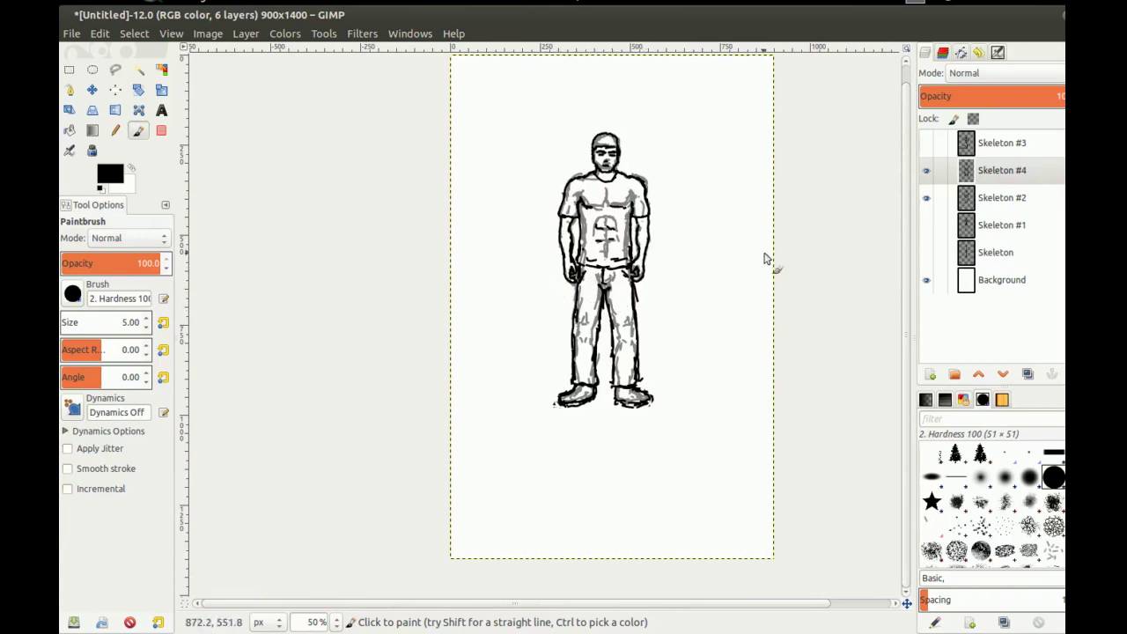
{"action": "left_click", "coordinate": [925, 200]}
{"action": "left_click", "coordinate": [925, 199]}
{"action": "left_click", "coordinate": [925, 201]}
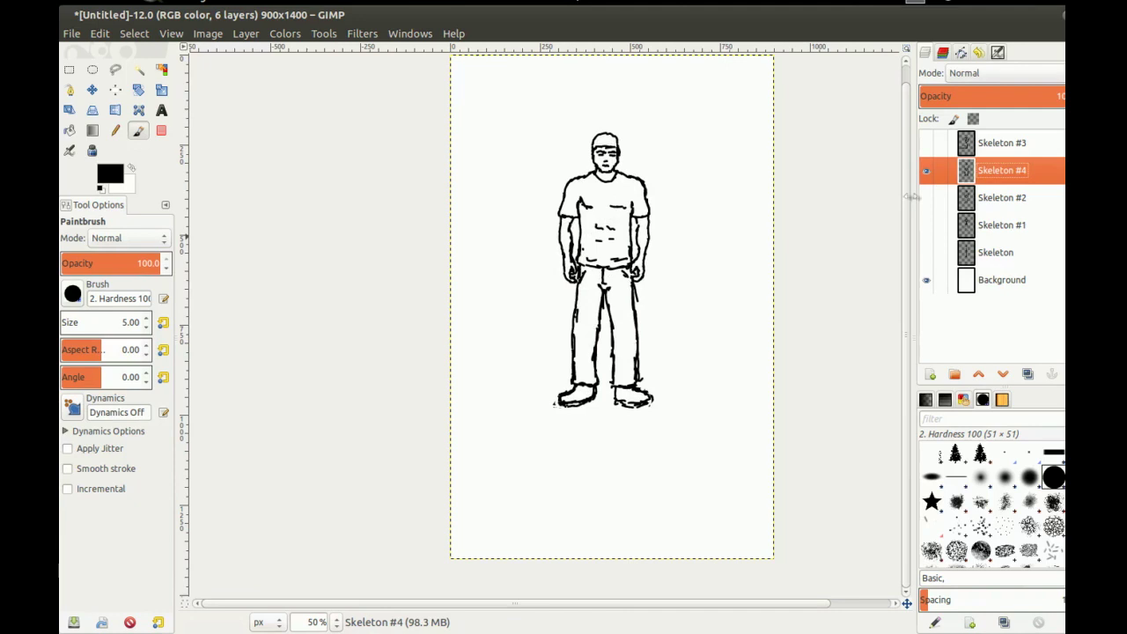
{"action": "left_click", "coordinate": [925, 200]}
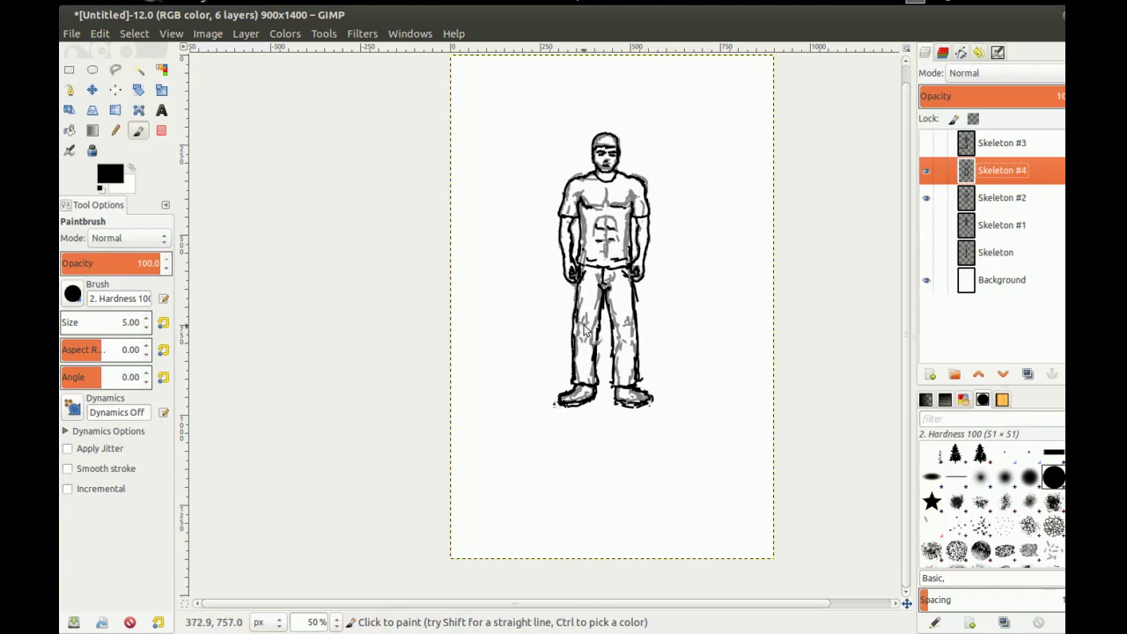
{"action": "left_click", "coordinate": [927, 198]}
{"action": "left_click", "coordinate": [926, 199]}
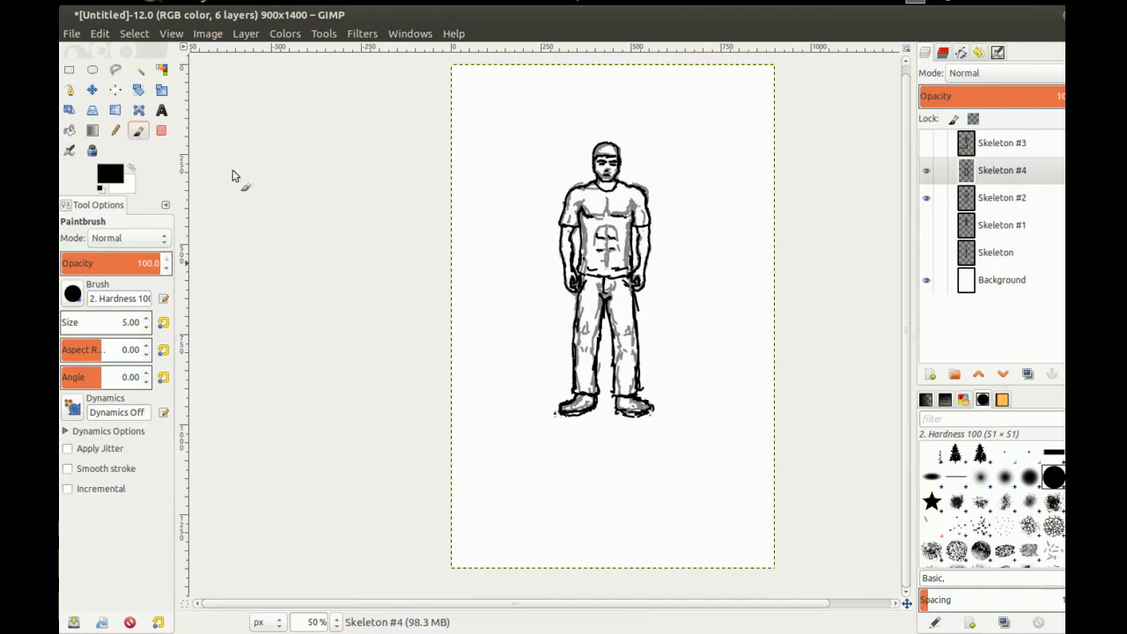
On the Skeleton #2 layer, shade the side and abdomen of the shirt with the Paintbrush at size 15
{"action": "left_click", "coordinate": [1004, 199]}
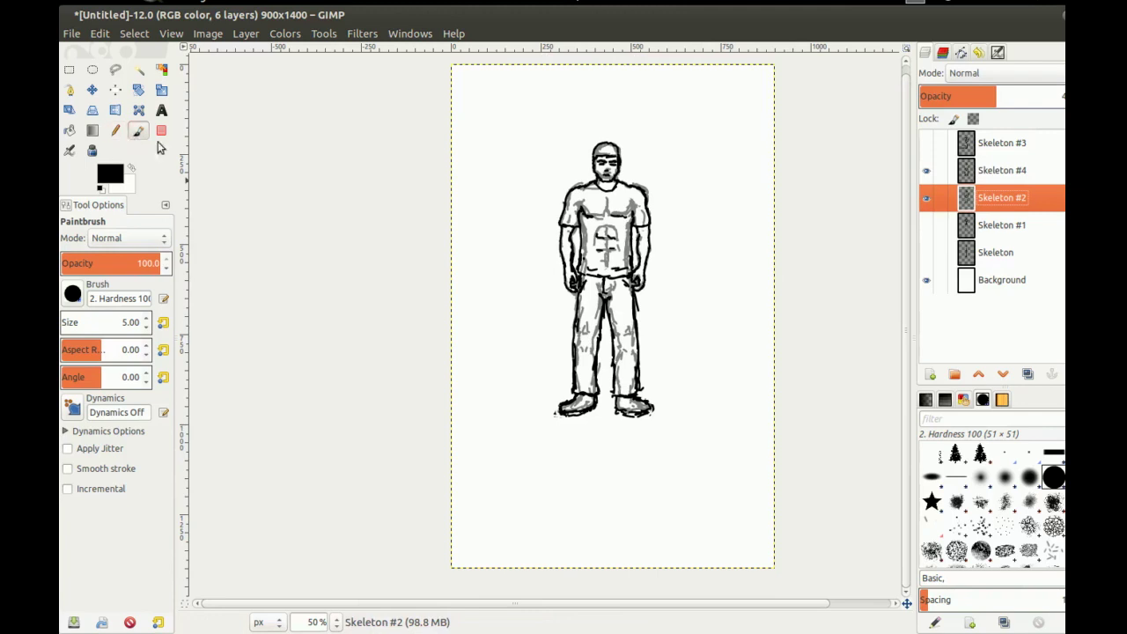
{"action": "mouse_move", "coordinate": [533, 199]}
{"action": "left_mouse_down"}
{"action": "mouse_move", "coordinate": [518, 229]}
{"action": "mouse_move", "coordinate": [521, 202]}
{"action": "mouse_move", "coordinate": [521, 234]}
{"action": "mouse_move", "coordinate": [528, 194]}
{"action": "mouse_move", "coordinate": [521, 288]}
{"action": "mouse_move", "coordinate": [567, 253]}
{"action": "mouse_move", "coordinate": [551, 226]}
{"action": "mouse_move", "coordinate": [555, 268]}
{"action": "left_mouse_up"}
{"action": "key", "text": "ctrl+z"}
{"action": "scroll", "coordinate": [578, 245], "scroll_direction": "up", "scroll_amount": 2}
{"action": "key", "text": "shift+bracketright"}
{"action": "mouse_move", "coordinate": [572, 227]}
{"action": "left_mouse_down"}
{"action": "mouse_move", "coordinate": [553, 288]}
{"action": "mouse_move", "coordinate": [521, 282]}
{"action": "left_mouse_up"}
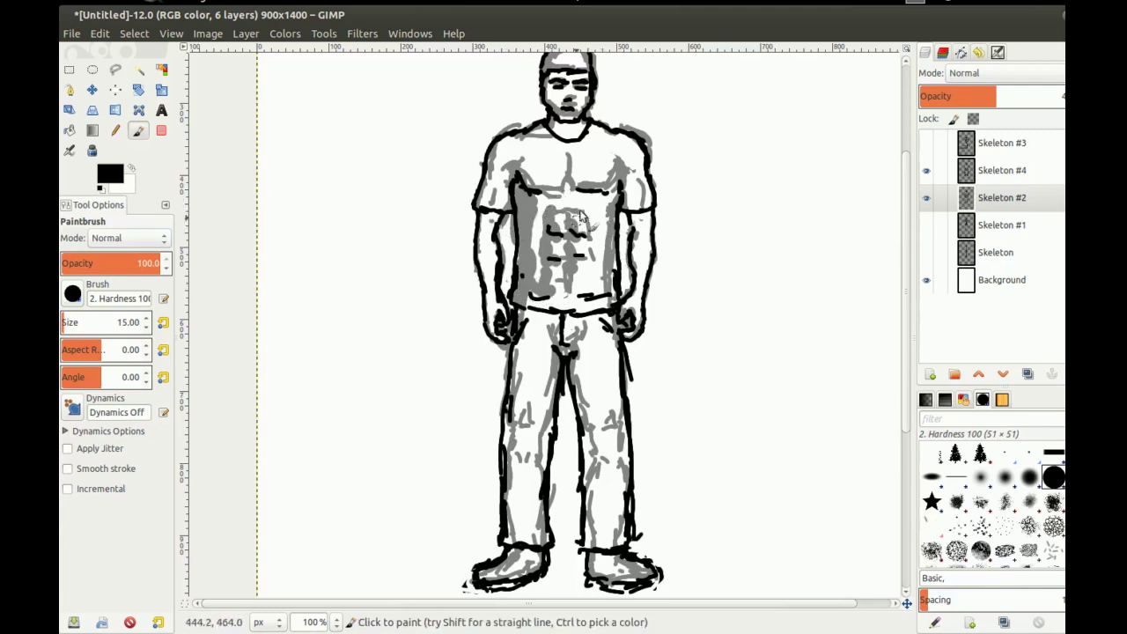
Erase parts of the grey muscle marks on the chest, upper abdomen and sleeves on the Skeleton #2 layer
{"action": "key", "text": "shift+e"}
{"action": "mouse_move", "coordinate": [569, 207]}
{"action": "left_mouse_down"}
{"action": "mouse_move", "coordinate": [544, 205]}
{"action": "mouse_move", "coordinate": [584, 214]}
{"action": "mouse_move", "coordinate": [579, 205]}
{"action": "mouse_move", "coordinate": [595, 257]}
{"action": "left_mouse_up"}
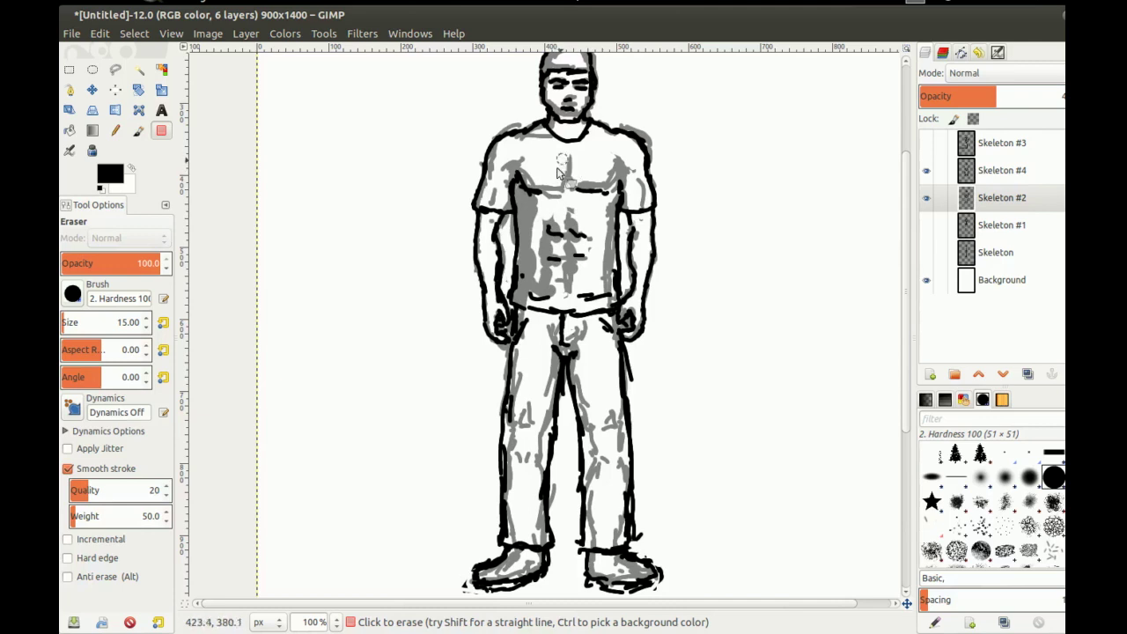
{"action": "mouse_move", "coordinate": [547, 176]}
{"action": "left_mouse_down"}
{"action": "mouse_move", "coordinate": [545, 202]}
{"action": "mouse_move", "coordinate": [535, 187]}
{"action": "mouse_move", "coordinate": [632, 214]}
{"action": "mouse_move", "coordinate": [582, 179]}
{"action": "left_mouse_up"}
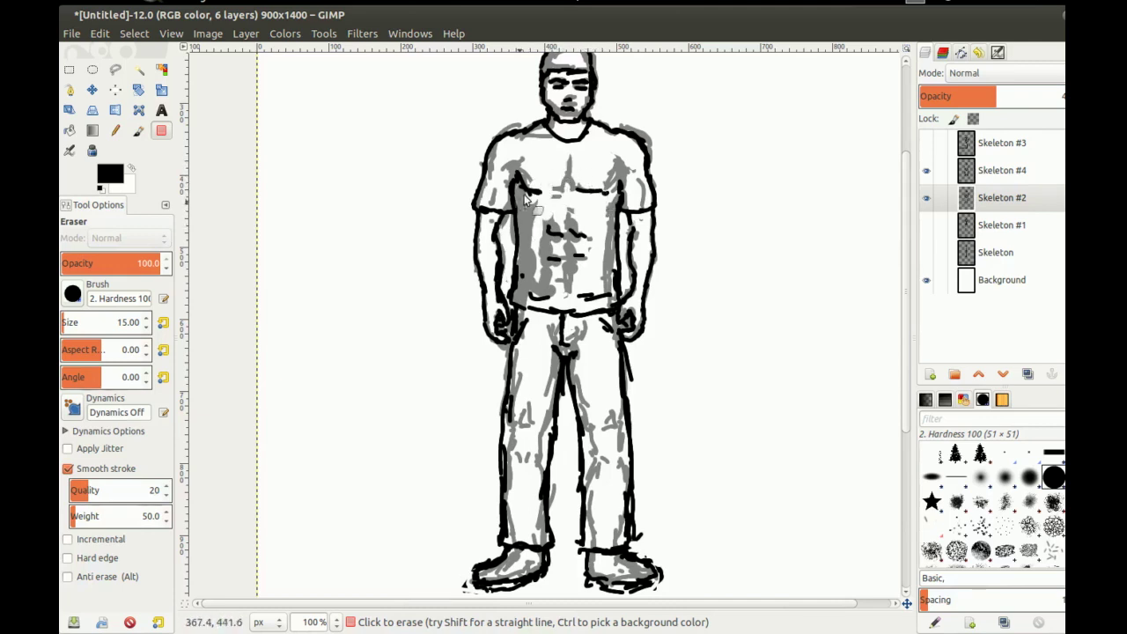
{"action": "mouse_move", "coordinate": [530, 209]}
{"action": "left_mouse_down"}
{"action": "mouse_move", "coordinate": [533, 230]}
{"action": "mouse_move", "coordinate": [580, 255]}
{"action": "left_mouse_up"}
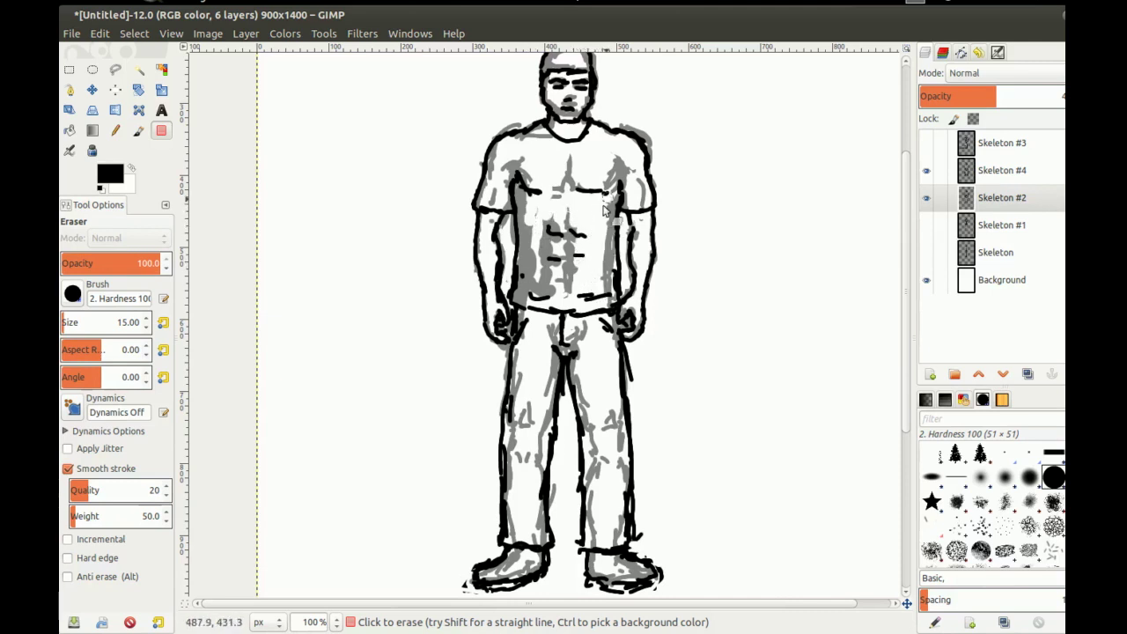
{"action": "mouse_move", "coordinate": [593, 187]}
{"action": "left_mouse_down"}
{"action": "mouse_move", "coordinate": [595, 267]}
{"action": "mouse_move", "coordinate": [588, 188]}
{"action": "mouse_move", "coordinate": [546, 226]}
{"action": "left_mouse_up"}
{"action": "mouse_move", "coordinate": [507, 157]}
{"action": "left_mouse_down"}
{"action": "mouse_move", "coordinate": [490, 168]}
{"action": "mouse_move", "coordinate": [505, 203]}
{"action": "left_mouse_up"}
{"action": "mouse_move", "coordinate": [624, 160]}
{"action": "left_mouse_down"}
{"action": "mouse_move", "coordinate": [628, 184]}
{"action": "mouse_move", "coordinate": [639, 151]}
{"action": "mouse_move", "coordinate": [618, 172]}
{"action": "mouse_move", "coordinate": [641, 199]}
{"action": "mouse_move", "coordinate": [631, 169]}
{"action": "left_mouse_up"}
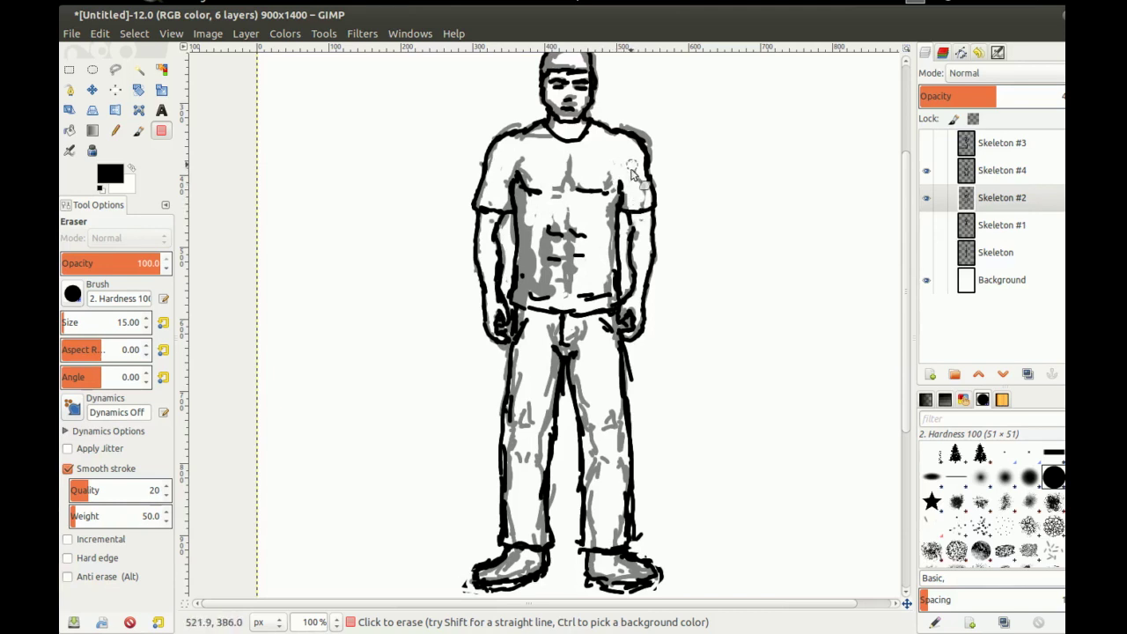
{"action": "left_click_drag", "start_coordinate": [517, 157], "coordinate": [570, 167]}
{"action": "mouse_move", "coordinate": [533, 255]}
{"action": "left_mouse_down"}
{"action": "mouse_move", "coordinate": [560, 204]}
{"action": "mouse_move", "coordinate": [597, 216]}
{"action": "left_mouse_up"}
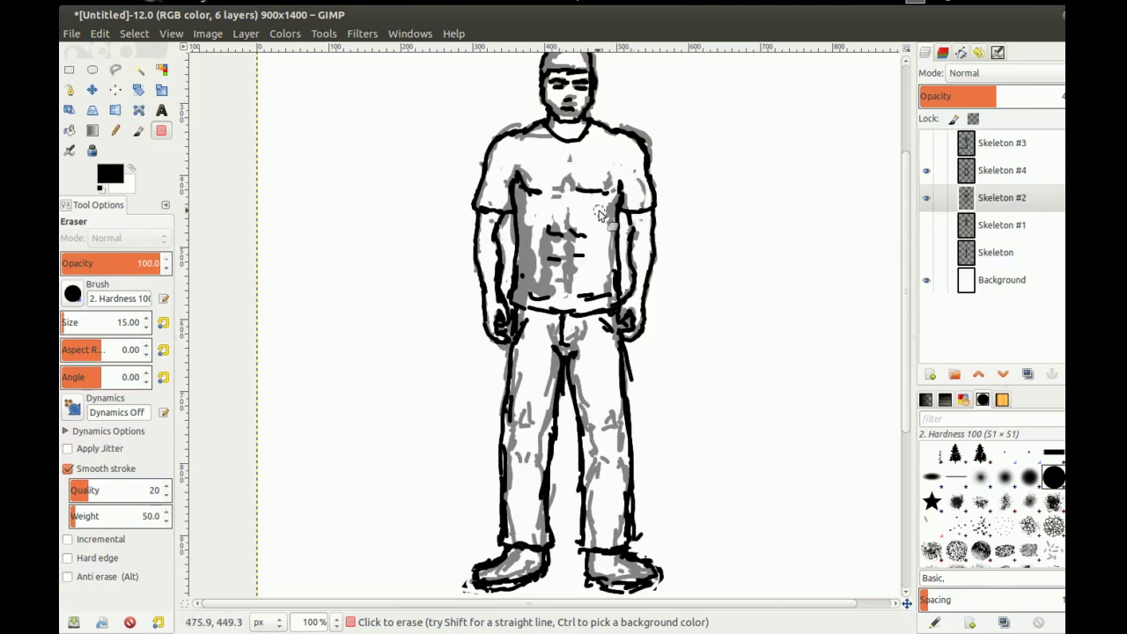
{"action": "key", "text": "p"}
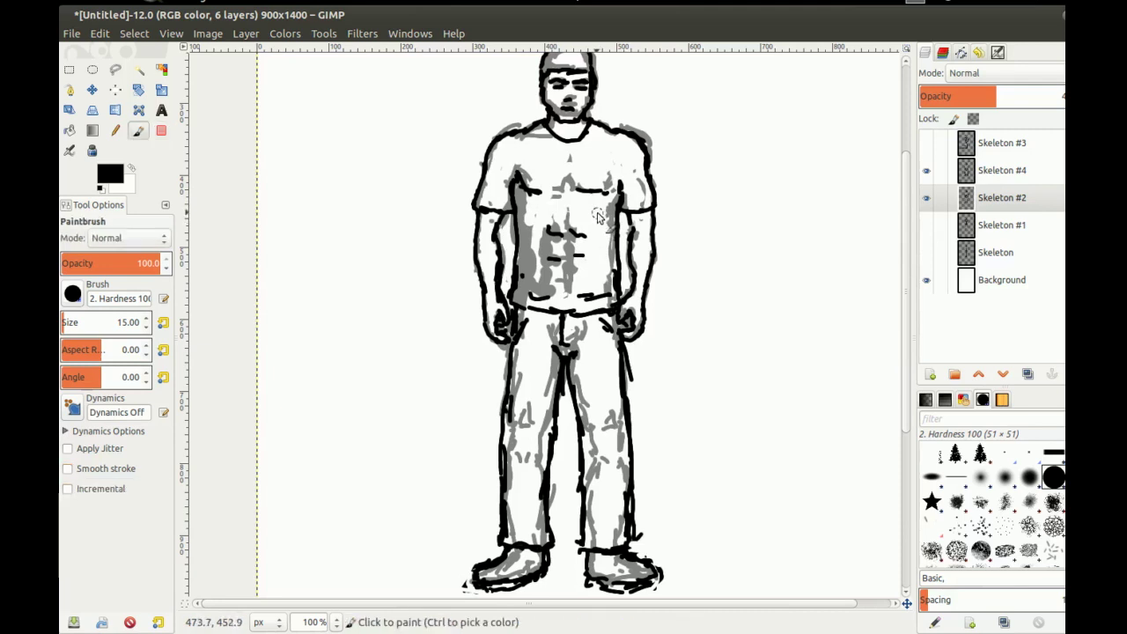
Try shading the middle of the shirt with broad vertical grey strokes on the Skeleton #2 layer
{"action": "left_click_drag", "start_coordinate": [600, 213], "coordinate": [598, 250]}
{"action": "mouse_move", "coordinate": [529, 208]}
{"action": "left_mouse_down"}
{"action": "mouse_move", "coordinate": [531, 242]}
{"action": "mouse_move", "coordinate": [564, 273]}
{"action": "left_mouse_up"}
{"action": "left_click_drag", "start_coordinate": [571, 201], "coordinate": [578, 236]}
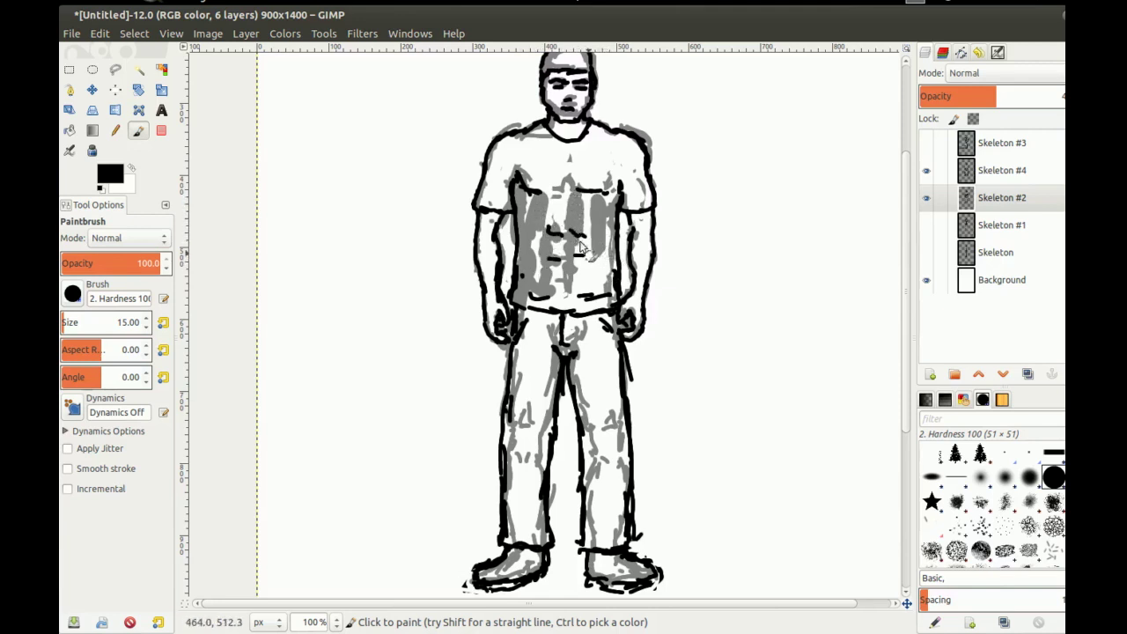
{"action": "left_click_drag", "start_coordinate": [557, 182], "coordinate": [557, 290]}
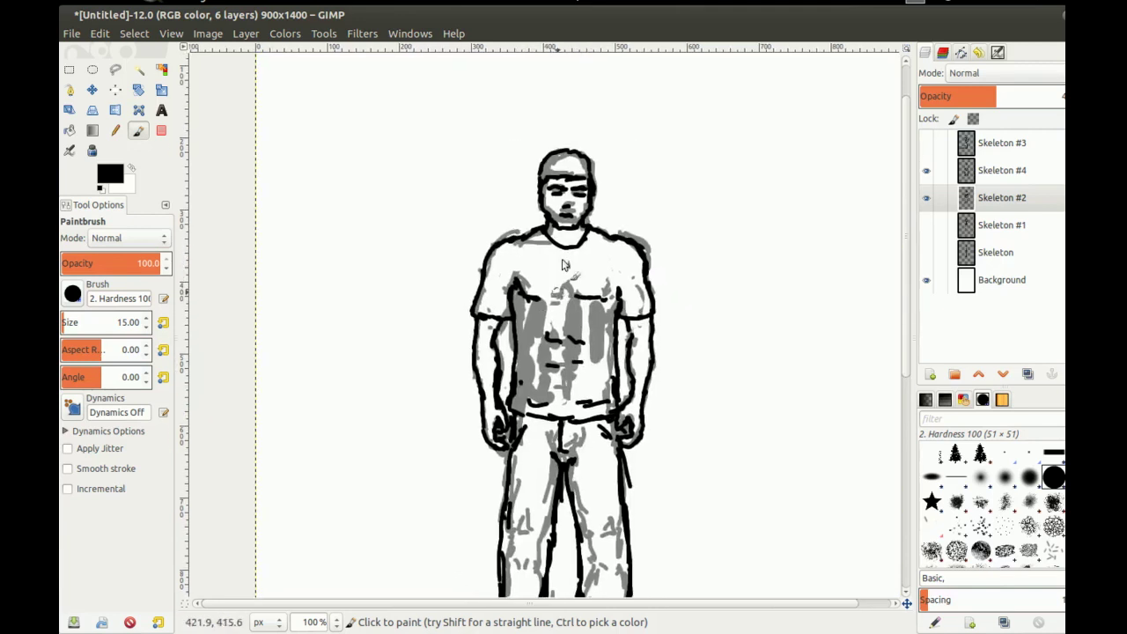
Undo the broad vertical grey strokes on the shirt
{"action": "key", "text": "ctrl+z"}
{"action": "key", "text": "ctrl+z"}
{"action": "key", "text": "ctrl+z"}
{"action": "key", "text": "ctrl+z"}
{"action": "key", "text": "ctrl+z"}
{"action": "key", "text": "ctrl+z"}
{"action": "key", "text": "ctrl+z"}
{"action": "key", "text": "ctrl+z"}
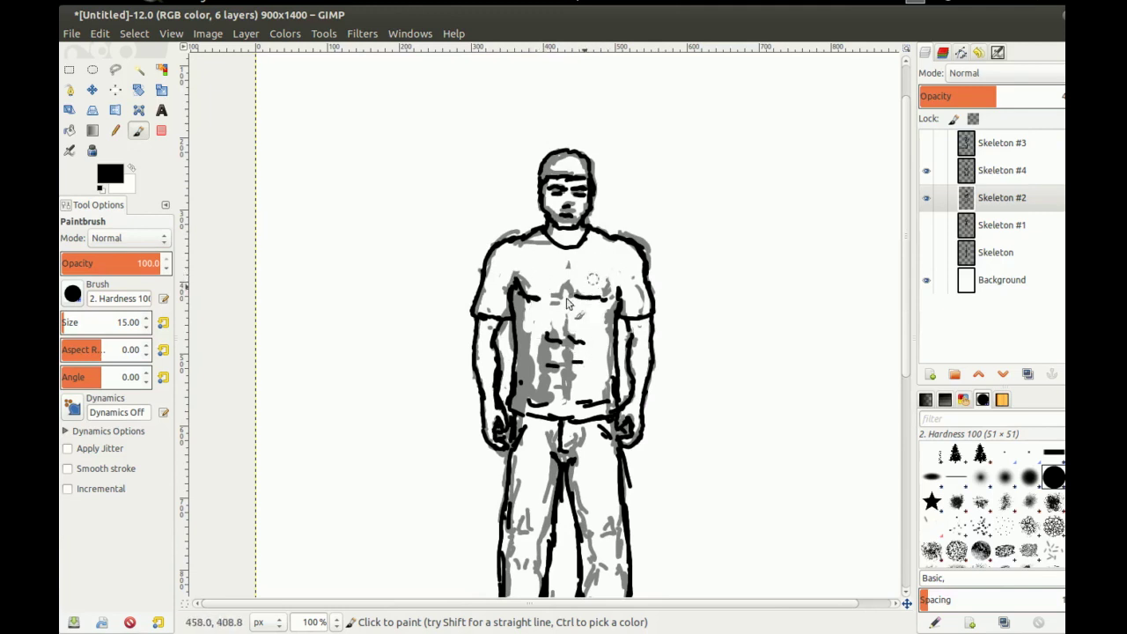
Shade under the chest, the armpits and the forearms in grey with the Paintbrush at size 15
{"action": "left_click_drag", "start_coordinate": [538, 296], "coordinate": [522, 283]}
{"action": "left_click_drag", "start_coordinate": [588, 303], "coordinate": [610, 297]}
{"action": "mouse_move", "coordinate": [516, 275]}
{"action": "left_mouse_down"}
{"action": "mouse_move", "coordinate": [528, 293]}
{"action": "mouse_move", "coordinate": [510, 286]}
{"action": "left_mouse_up"}
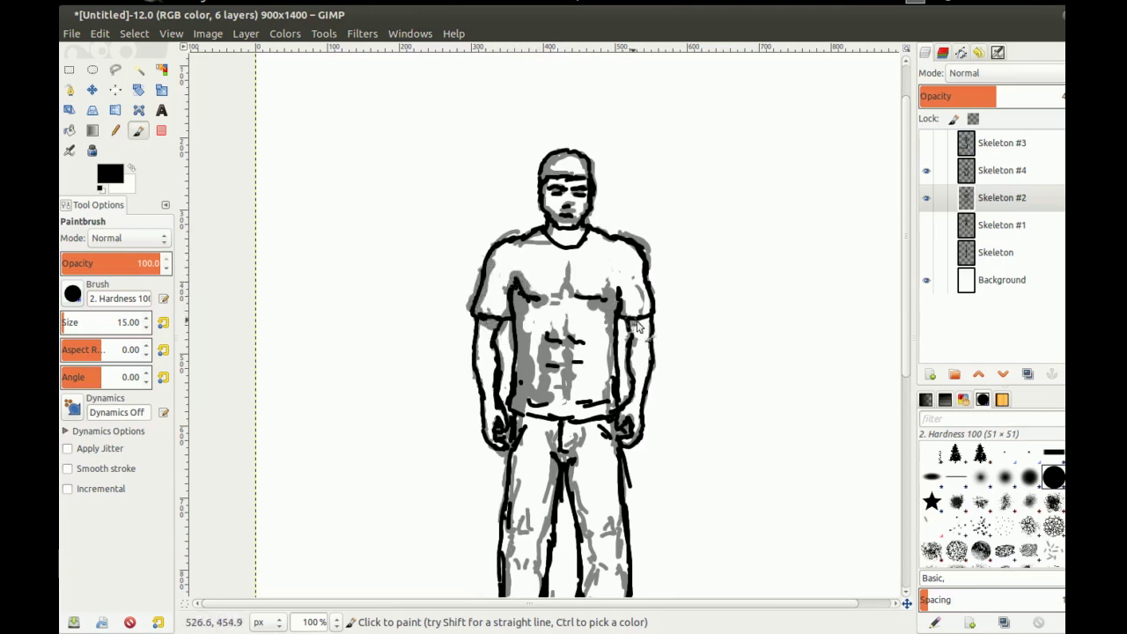
{"action": "left_click_drag", "start_coordinate": [483, 334], "coordinate": [490, 433]}
{"action": "left_click_drag", "start_coordinate": [636, 343], "coordinate": [631, 355]}
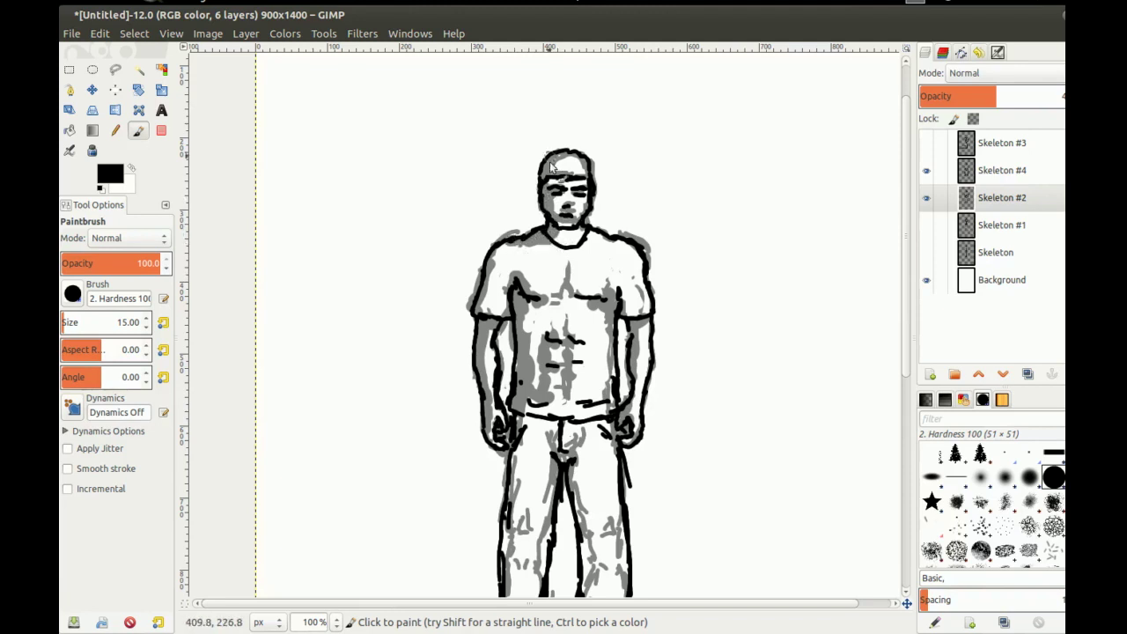
Erase the grey that spills outside the head and shoulder outlines with the Eraser at size 15
{"action": "key", "text": "shift+e"}
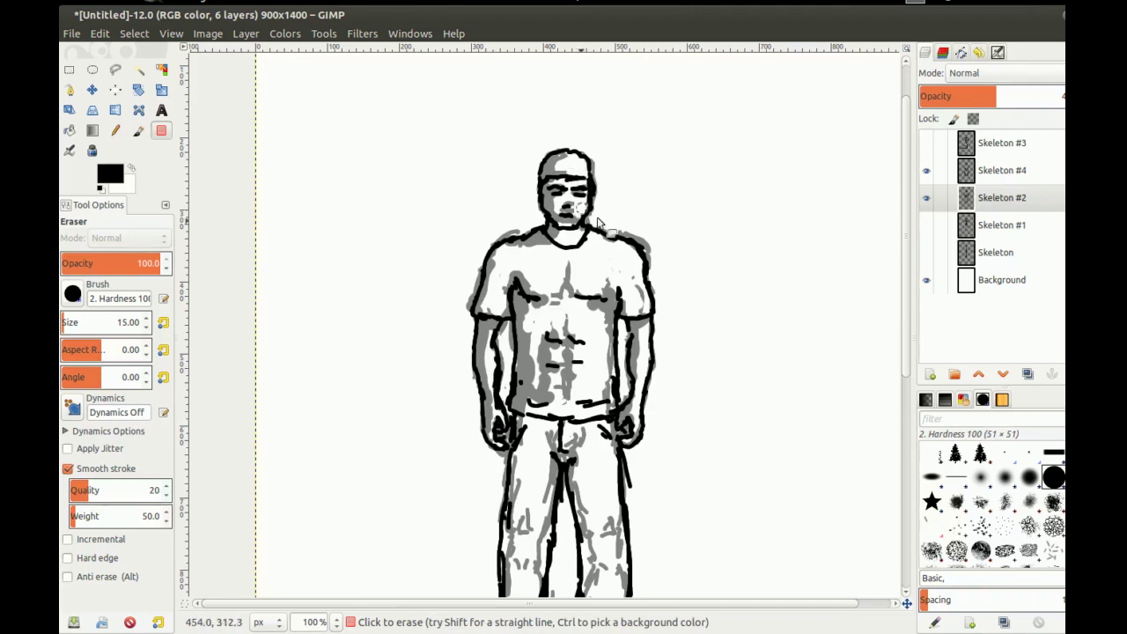
{"action": "left_click_drag", "start_coordinate": [621, 236], "coordinate": [657, 268]}
{"action": "mouse_move", "coordinate": [528, 228]}
{"action": "left_mouse_down"}
{"action": "mouse_move", "coordinate": [453, 302]}
{"action": "mouse_move", "coordinate": [479, 283]}
{"action": "left_mouse_up"}
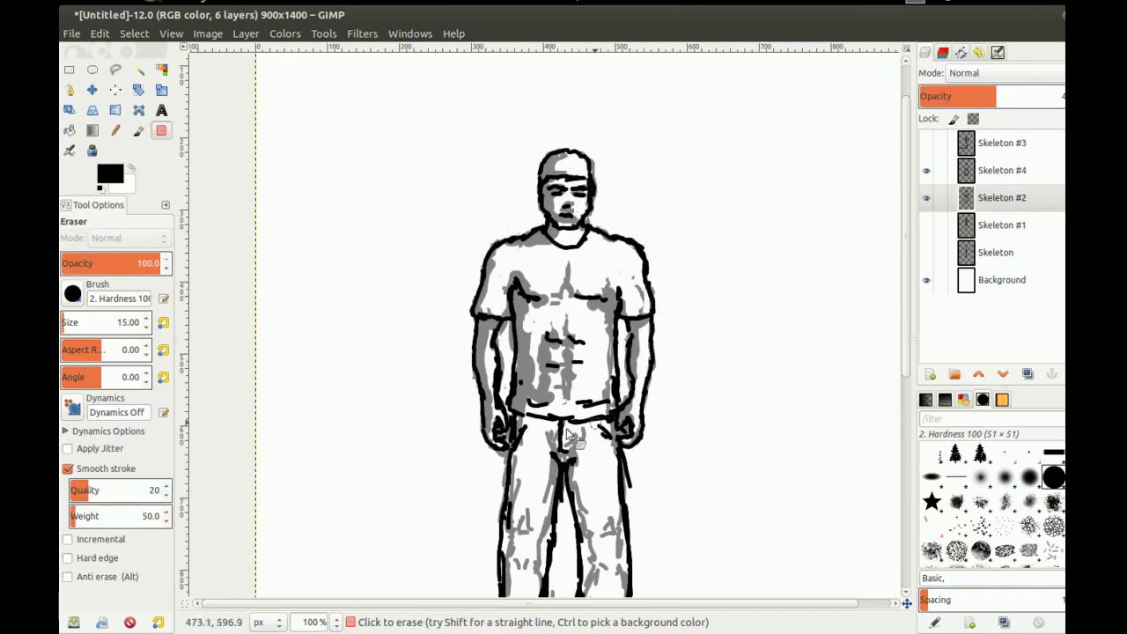
Shade the outer side of one trouser leg and the inner sides of both legs with the Paintbrush at size 15
{"action": "scroll", "coordinate": [616, 273], "scroll_direction": "down", "scroll_amount": 5}
{"action": "key", "text": "shift+bracketright"}
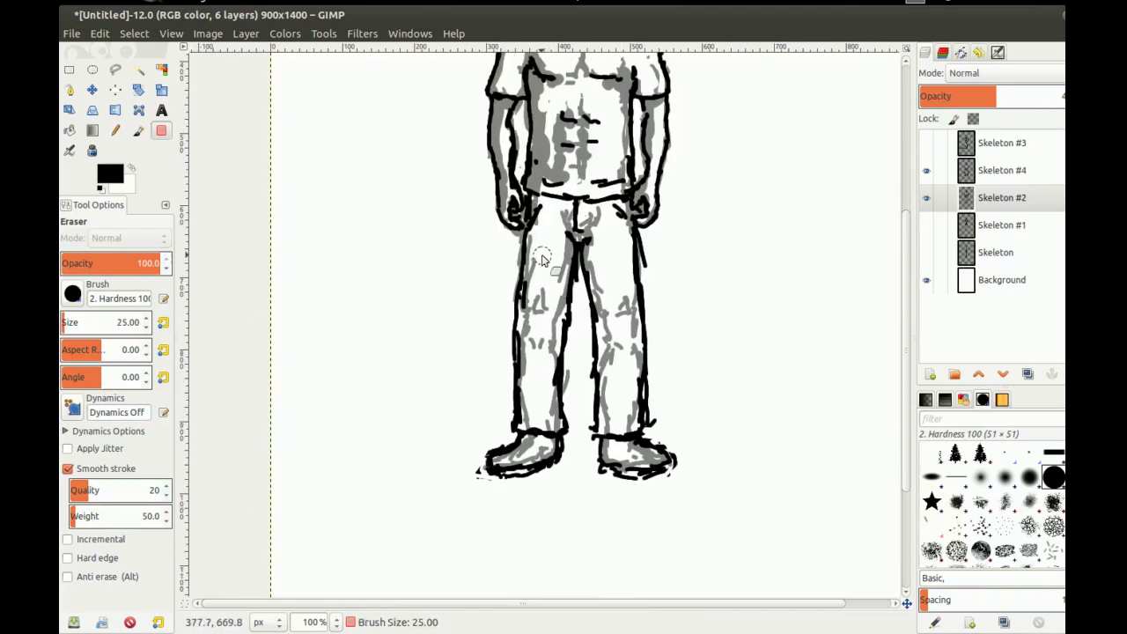
{"action": "key", "text": "p"}
{"action": "key", "text": "shift+bracketleft"}
{"action": "mouse_move", "coordinate": [540, 225]}
{"action": "left_mouse_down"}
{"action": "mouse_move", "coordinate": [533, 268]}
{"action": "mouse_move", "coordinate": [537, 198]}
{"action": "mouse_move", "coordinate": [535, 211]}
{"action": "mouse_move", "coordinate": [625, 233]}
{"action": "mouse_move", "coordinate": [593, 255]}
{"action": "mouse_move", "coordinate": [564, 211]}
{"action": "mouse_move", "coordinate": [568, 264]}
{"action": "left_mouse_up"}
{"action": "mouse_move", "coordinate": [593, 304]}
{"action": "left_mouse_down"}
{"action": "mouse_move", "coordinate": [588, 247]}
{"action": "mouse_move", "coordinate": [607, 377]}
{"action": "mouse_move", "coordinate": [607, 449]}
{"action": "left_mouse_up"}
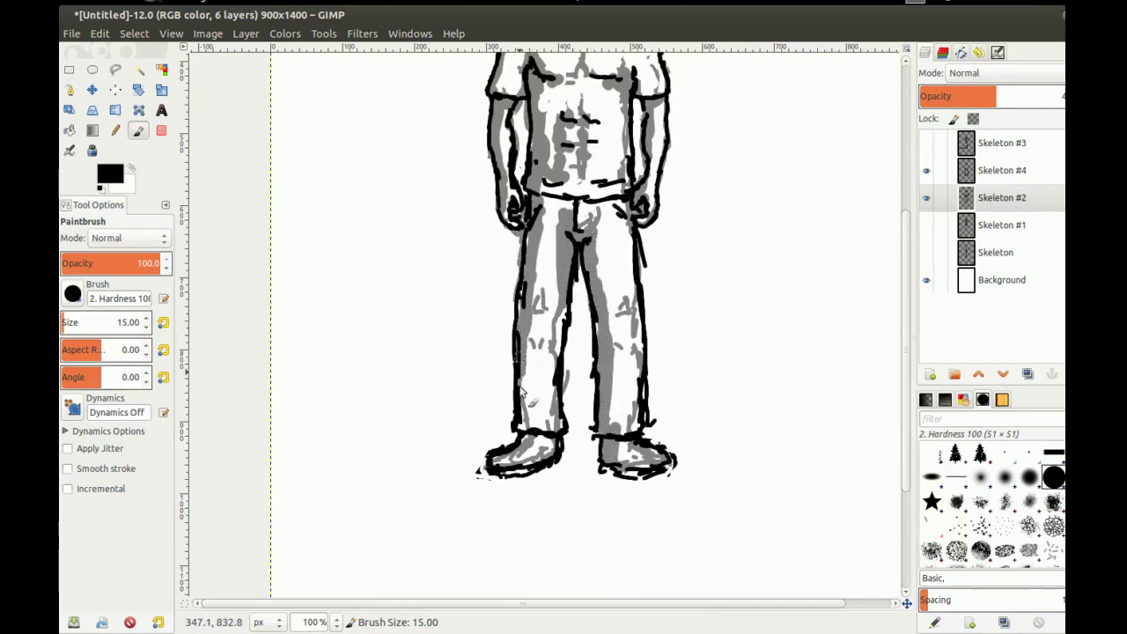
{"action": "mouse_move", "coordinate": [610, 321]}
{"action": "left_mouse_down"}
{"action": "mouse_move", "coordinate": [618, 356]}
{"action": "mouse_move", "coordinate": [606, 412]}
{"action": "left_mouse_up"}
{"action": "left_click_drag", "start_coordinate": [520, 345], "coordinate": [521, 419]}
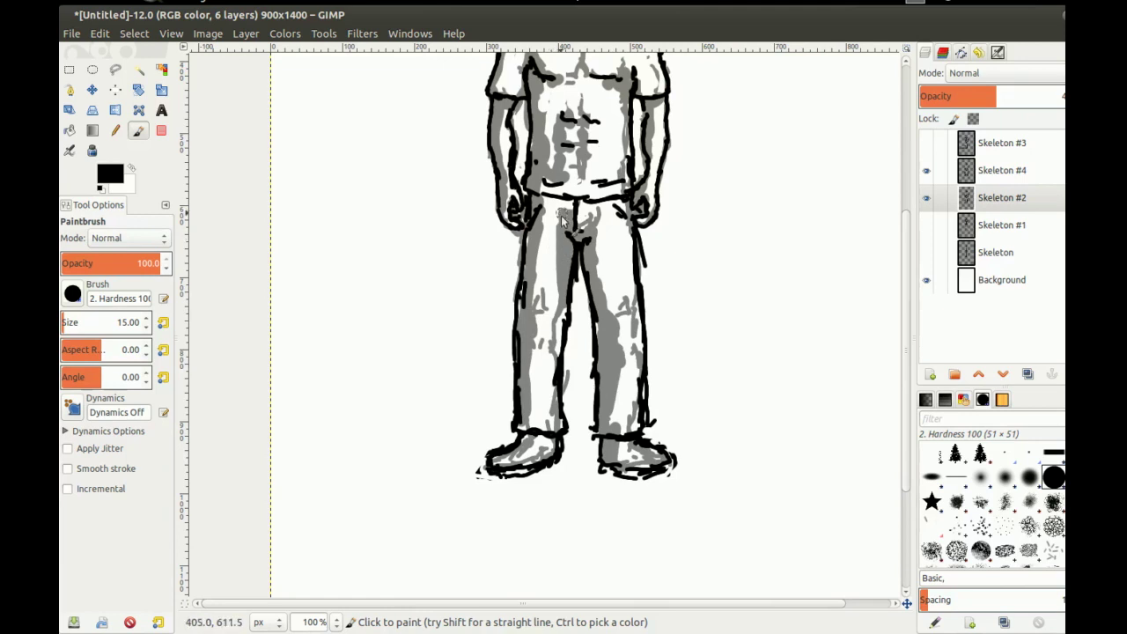
Erase the grey marks around the trouser fly and reduce the eraser size to 5
{"action": "key", "text": "shift+e"}
{"action": "left_click_drag", "start_coordinate": [587, 220], "coordinate": [609, 209]}
{"action": "key", "text": "shift+["}
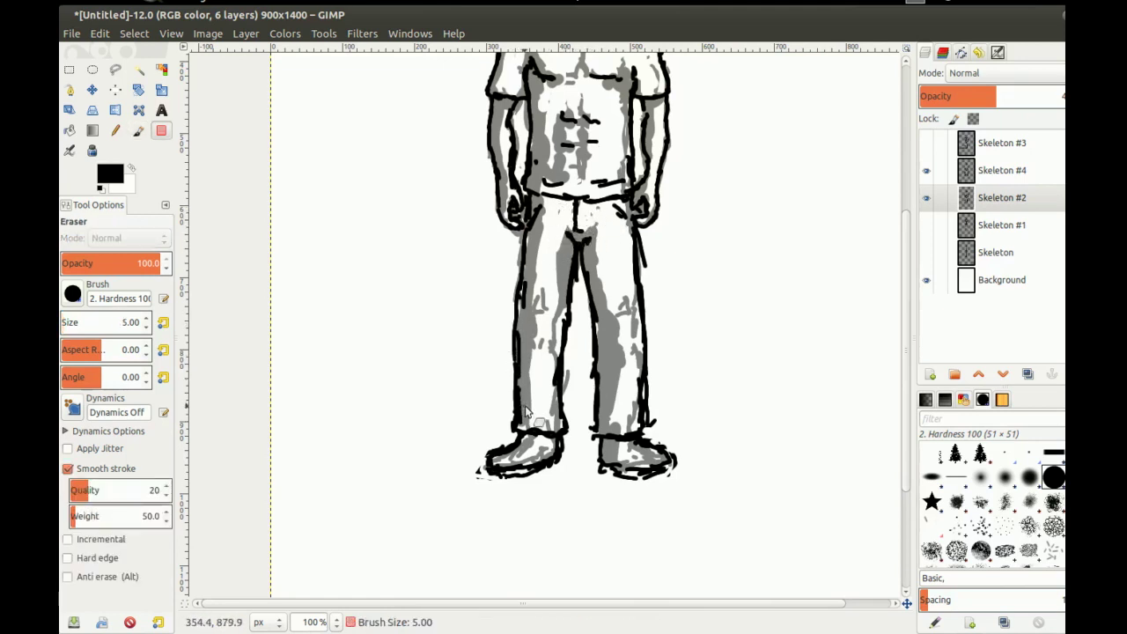
Shade both shoes with the Paintbrush at size 15 and paint a grey cast shadow on the ground beside them
{"action": "key", "text": "p"}
{"action": "key", "text": "shift+bracketright"}
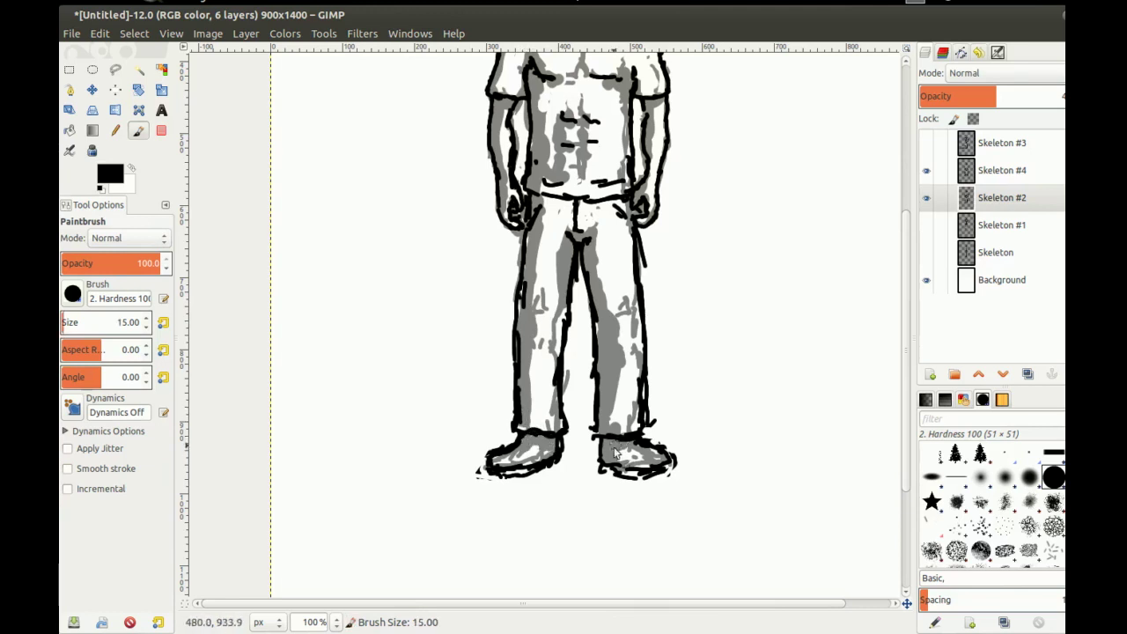
{"action": "left_click_drag", "start_coordinate": [486, 470], "coordinate": [448, 465]}
{"action": "left_click_drag", "start_coordinate": [613, 479], "coordinate": [515, 472]}
{"action": "left_click_drag", "start_coordinate": [367, 469], "coordinate": [375, 474]}
Flip the whole image horizontally
{"action": "scroll", "coordinate": [483, 447], "scroll_direction": "down", "scroll_amount": 2}
{"action": "left_click_drag", "start_coordinate": [458, 303], "coordinate": [464, 222]}
{"action": "left_click_drag", "start_coordinate": [554, 253], "coordinate": [549, 341]}
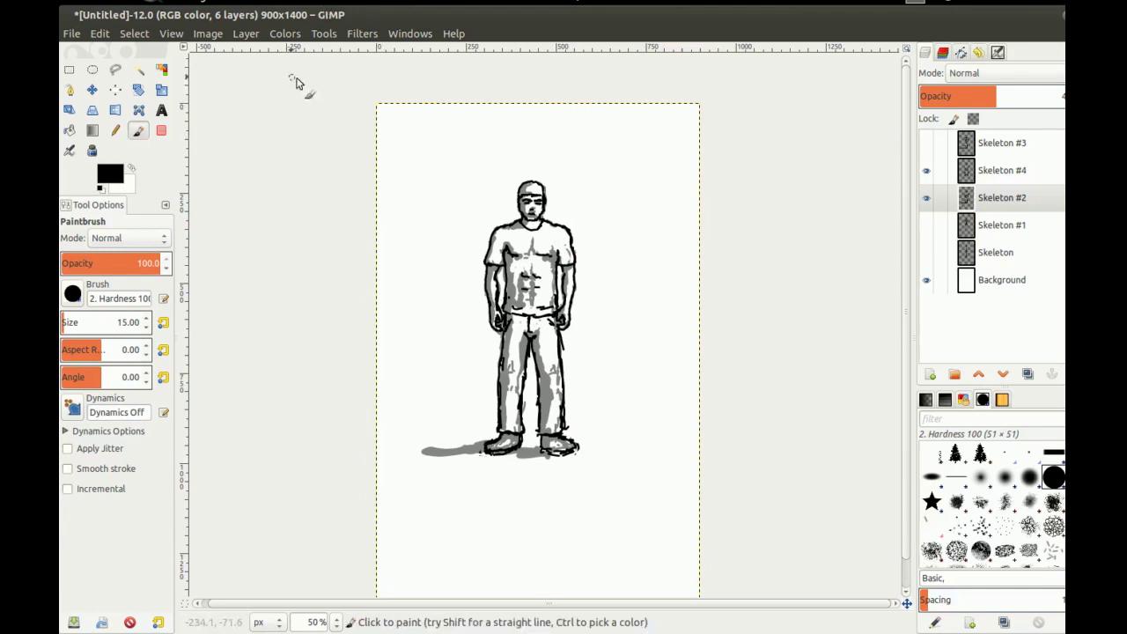
{"action": "left_click", "coordinate": [167, 35]}
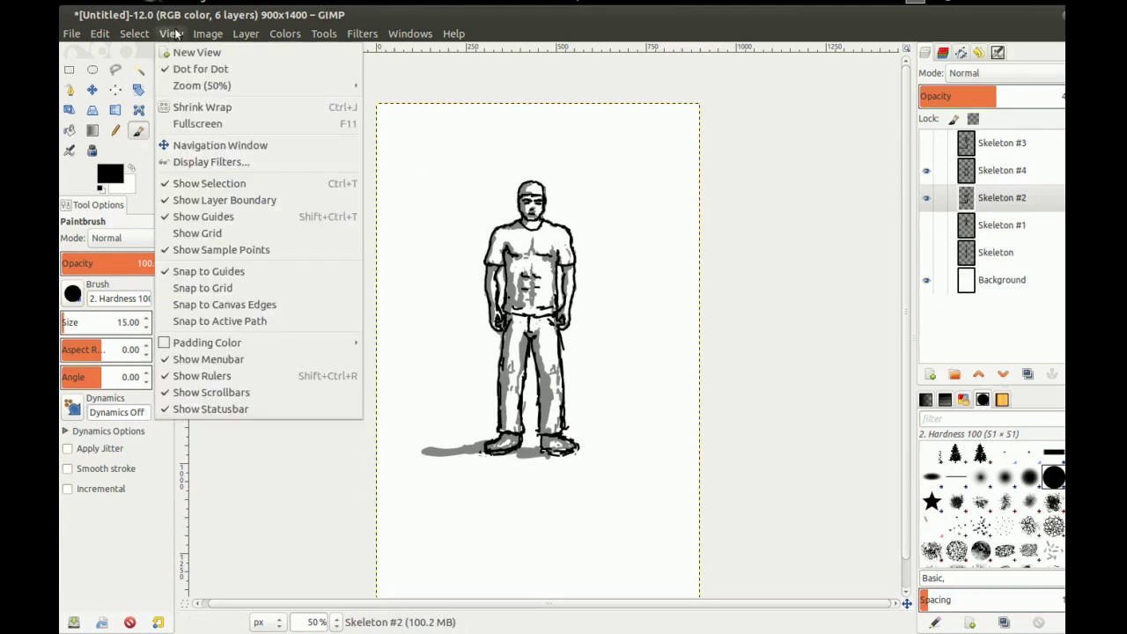
{"action": "mouse_move", "coordinate": [204, 35]}
{"action": "mouse_move", "coordinate": [250, 89]}
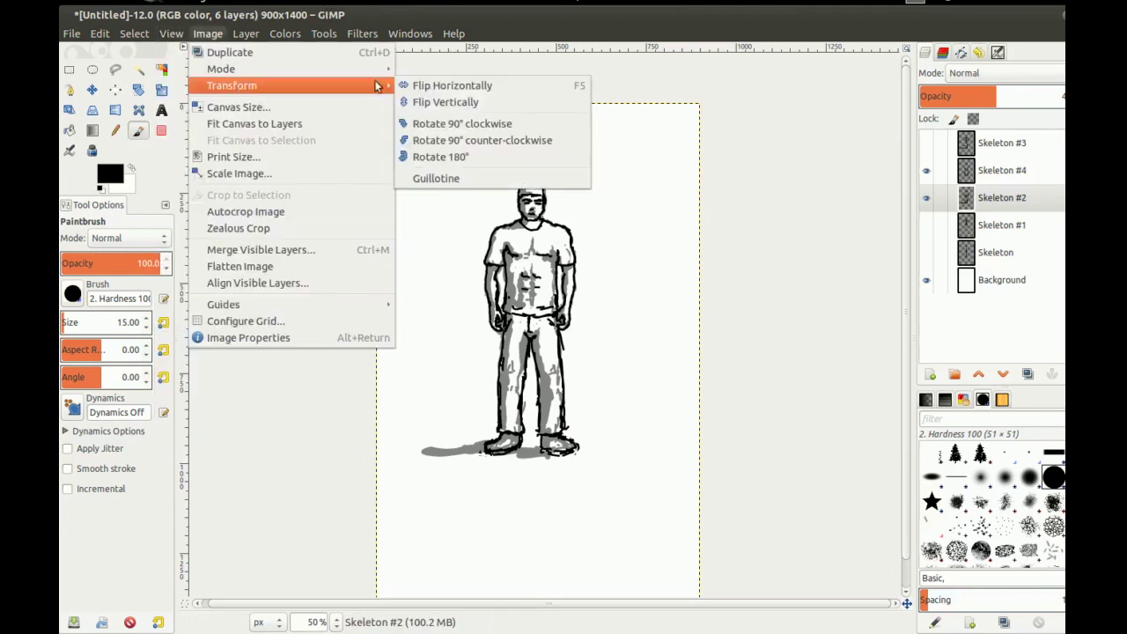
{"action": "left_click", "coordinate": [431, 85]}
{"action": "mouse_move", "coordinate": [487, 184]}
{"action": "left_mouse_down"}
{"action": "mouse_move", "coordinate": [453, 174]}
{"action": "mouse_move", "coordinate": [534, 171]}
{"action": "left_mouse_up"}
{"action": "scroll", "coordinate": [403, 242], "scroll_direction": "up", "scroll_amount": 1}
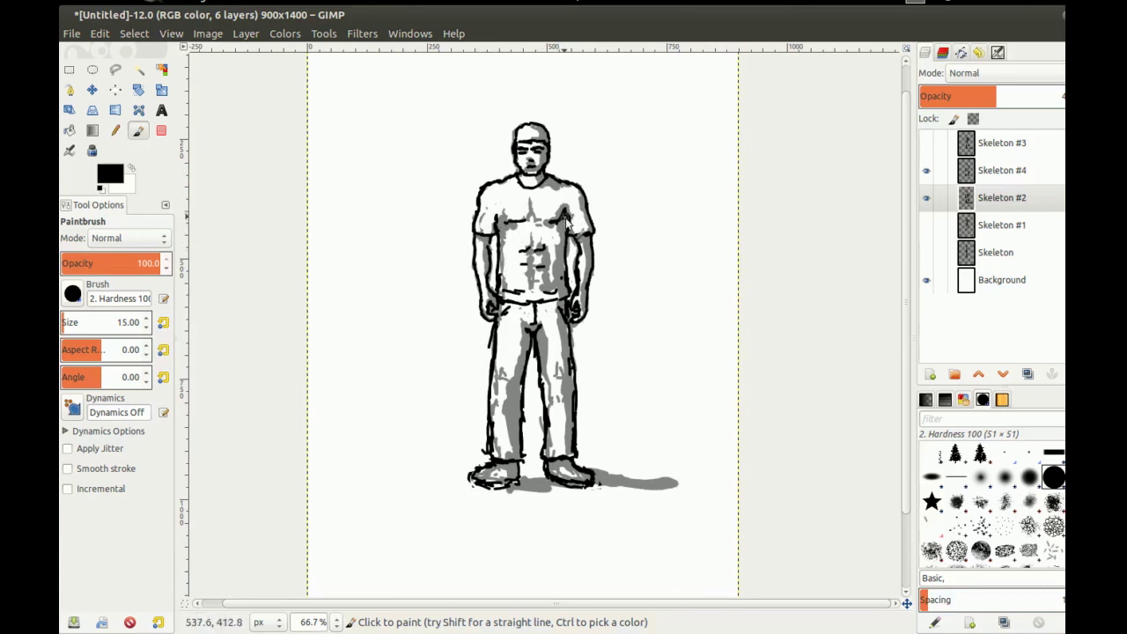
On the Skeleton #4 layer, erase the stray ink around the trouser cuff and shoe toes with the Eraser at size 15
{"action": "key", "text": "shift+e"}
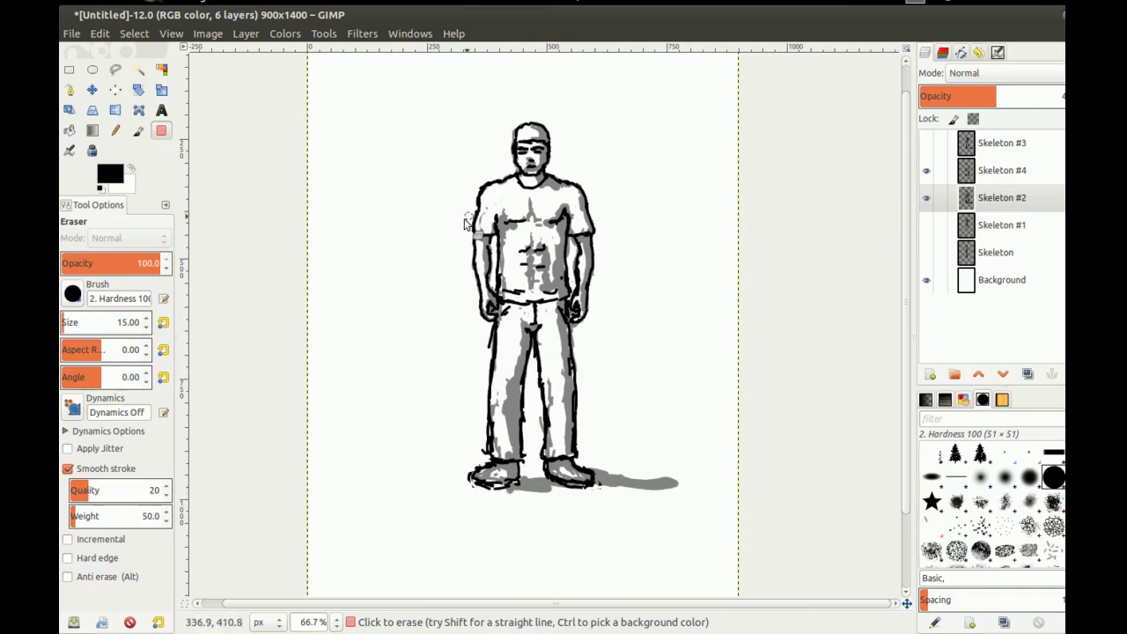
{"action": "left_click_drag", "start_coordinate": [464, 220], "coordinate": [454, 283]}
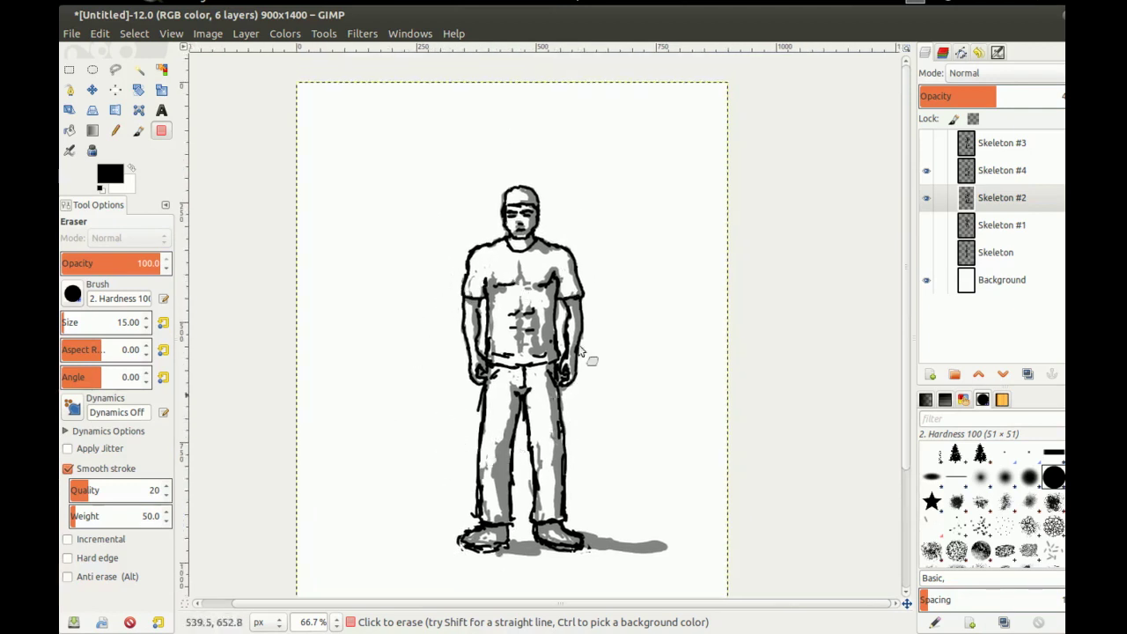
{"action": "scroll", "coordinate": [431, 422], "scroll_direction": "down", "scroll_amount": 4}
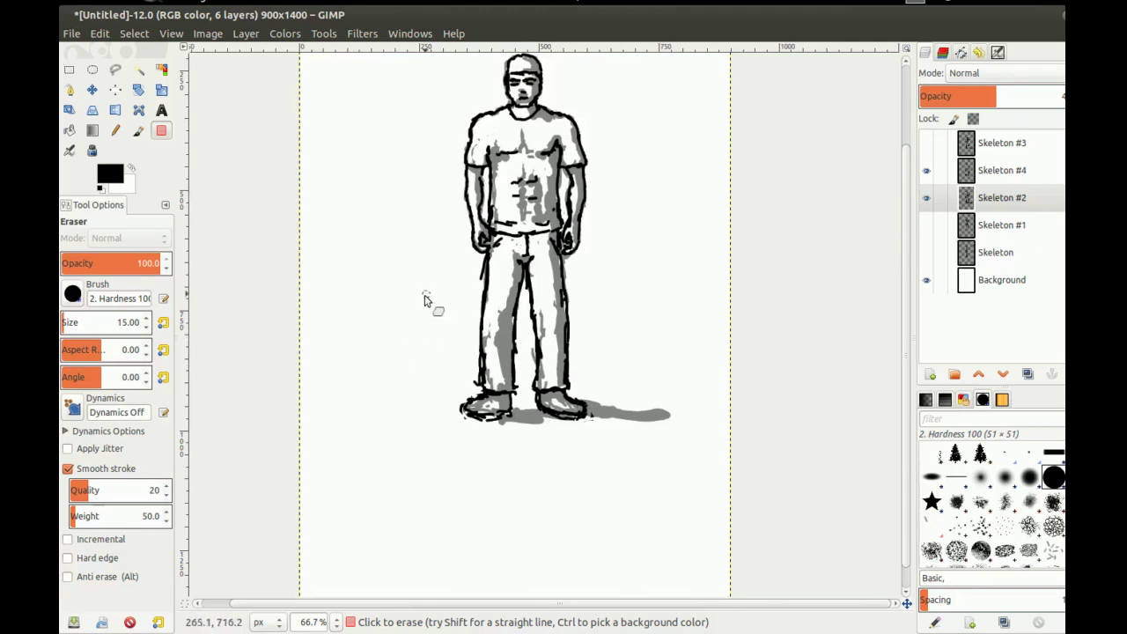
{"action": "key", "text": "minus"}
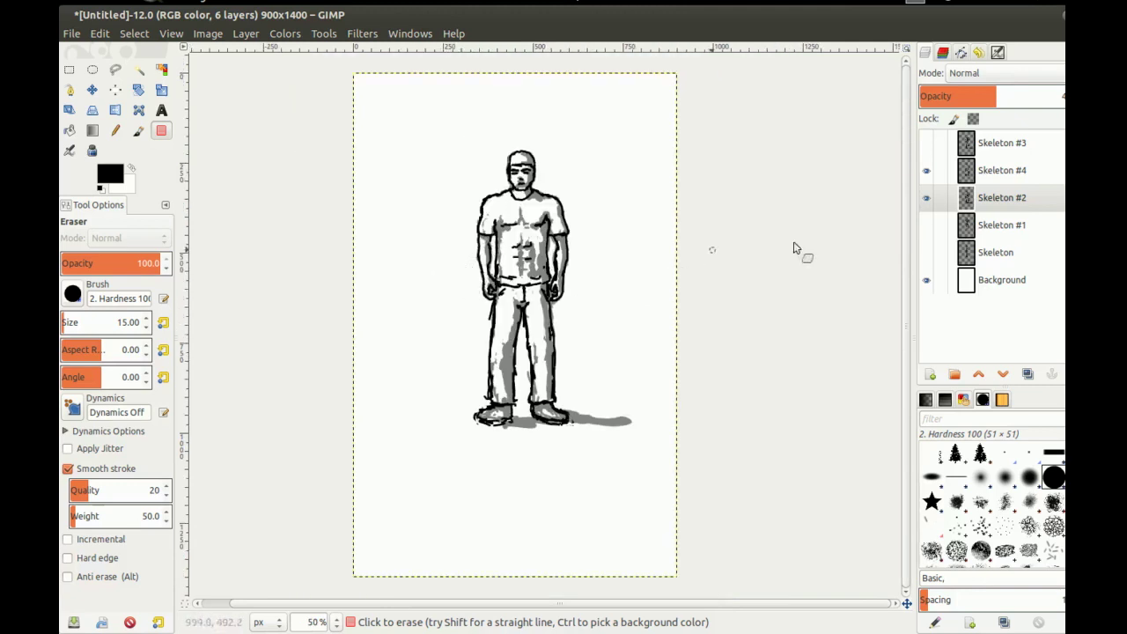
{"action": "left_click", "coordinate": [1001, 175]}
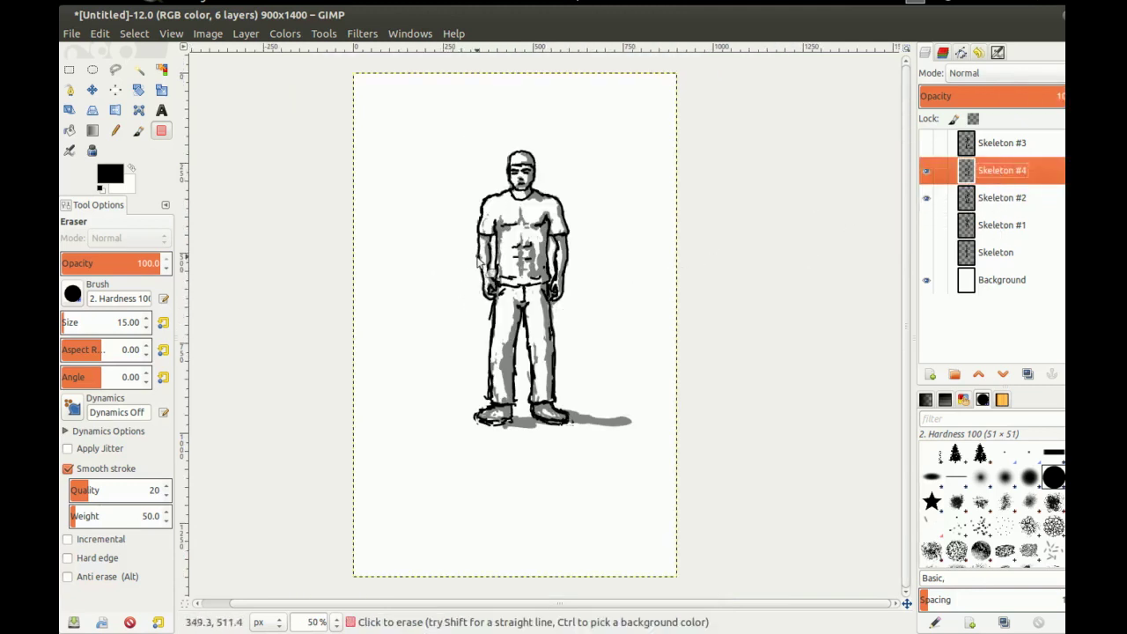
{"action": "left_click_drag", "start_coordinate": [442, 283], "coordinate": [488, 226]}
{"action": "scroll", "coordinate": [531, 273], "scroll_direction": "up", "scroll_amount": 2}
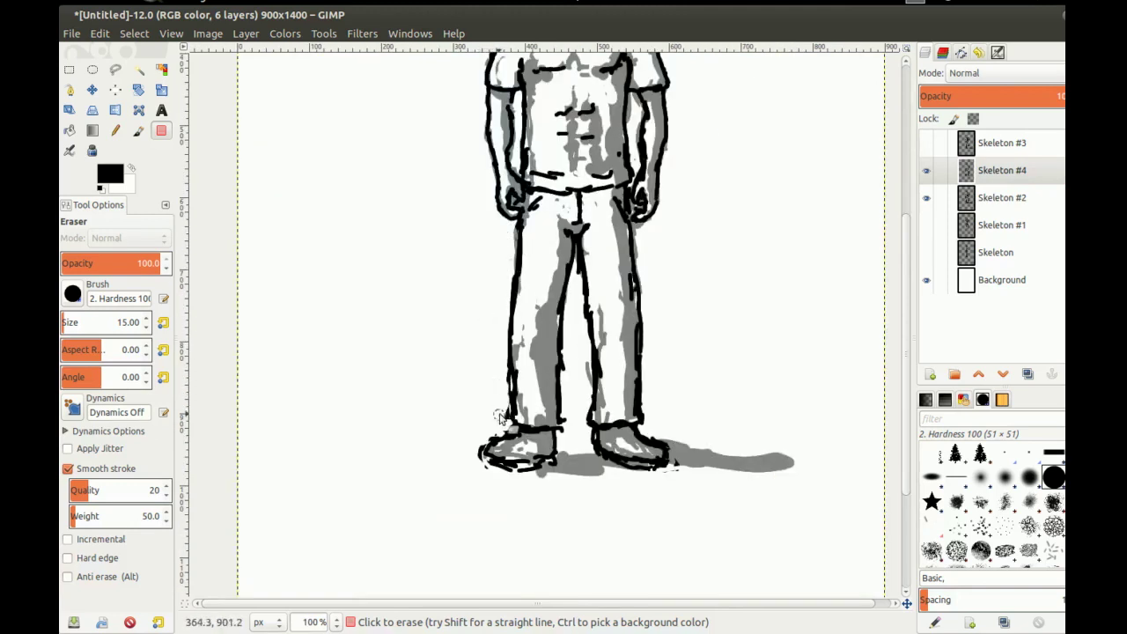
{"action": "mouse_move", "coordinate": [486, 436]}
{"action": "left_mouse_down"}
{"action": "mouse_move", "coordinate": [481, 477]}
{"action": "mouse_move", "coordinate": [532, 477]}
{"action": "left_mouse_up"}
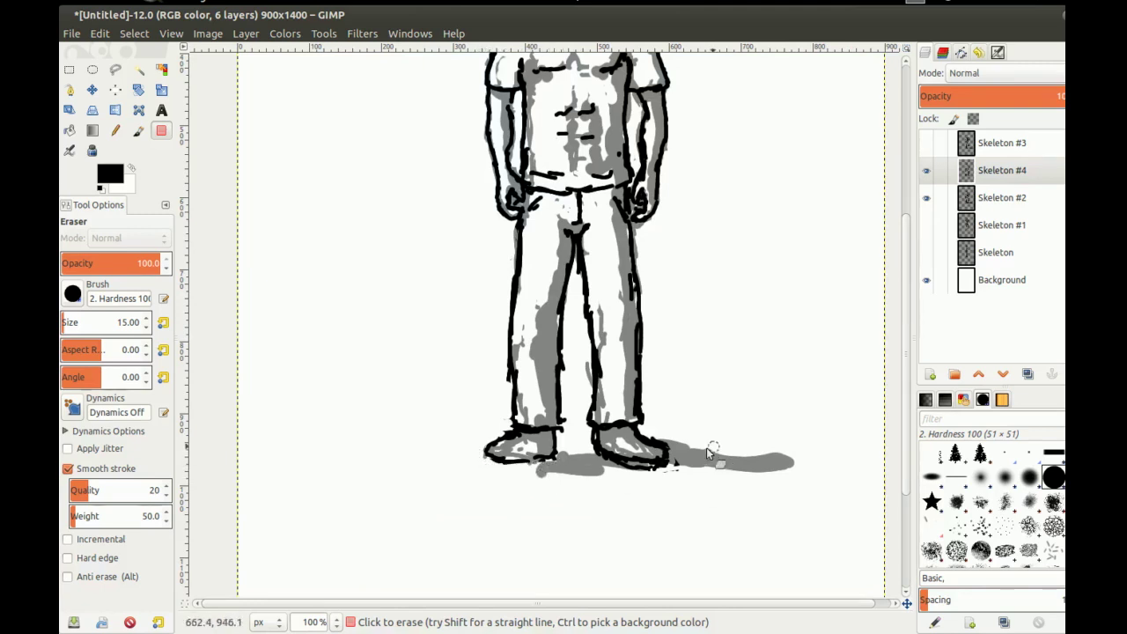
Redraw the shoe soles and toes in black with a smaller brush, and trim stray ink with the Eraser at size 5
{"action": "key", "text": "p"}
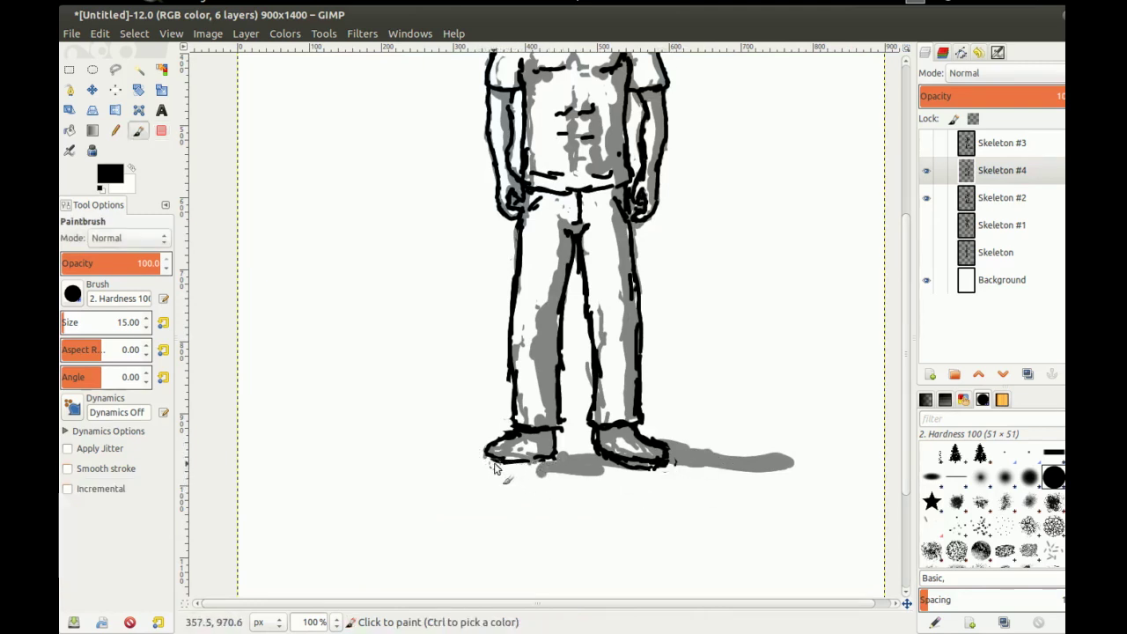
{"action": "key", "text": "shift+["}
{"action": "left_click_drag", "start_coordinate": [483, 465], "coordinate": [556, 454]}
{"action": "left_click_drag", "start_coordinate": [522, 472], "coordinate": [519, 476]}
{"action": "key", "text": "shift+e"}
{"action": "left_click_drag", "start_coordinate": [496, 391], "coordinate": [513, 380]}
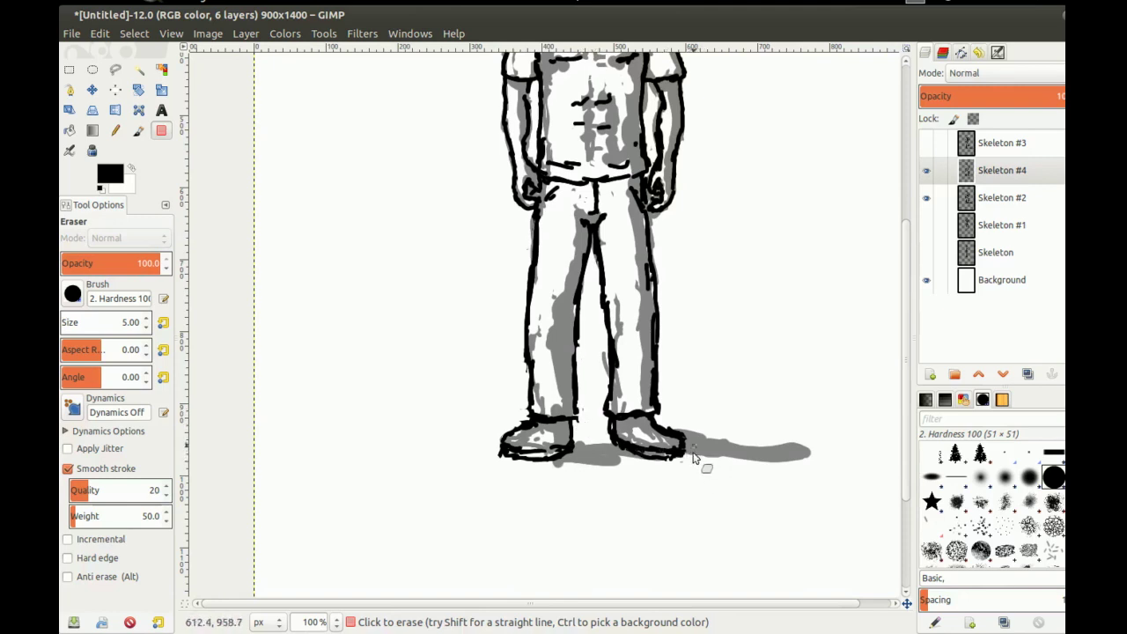
Examine the mirrored figure's outlines, proportions and shading from head to shoes
{"action": "left_click_drag", "start_coordinate": [628, 276], "coordinate": [619, 386]}
{"action": "left_click_drag", "start_coordinate": [599, 198], "coordinate": [588, 330]}
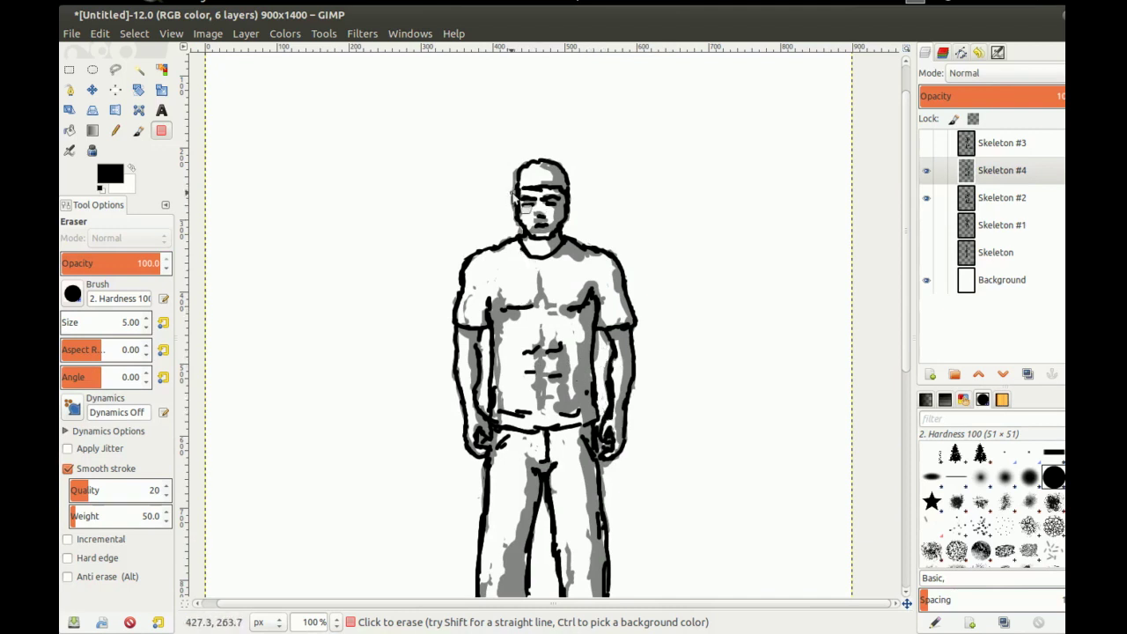
{"action": "left_click_drag", "start_coordinate": [460, 380], "coordinate": [503, 258]}
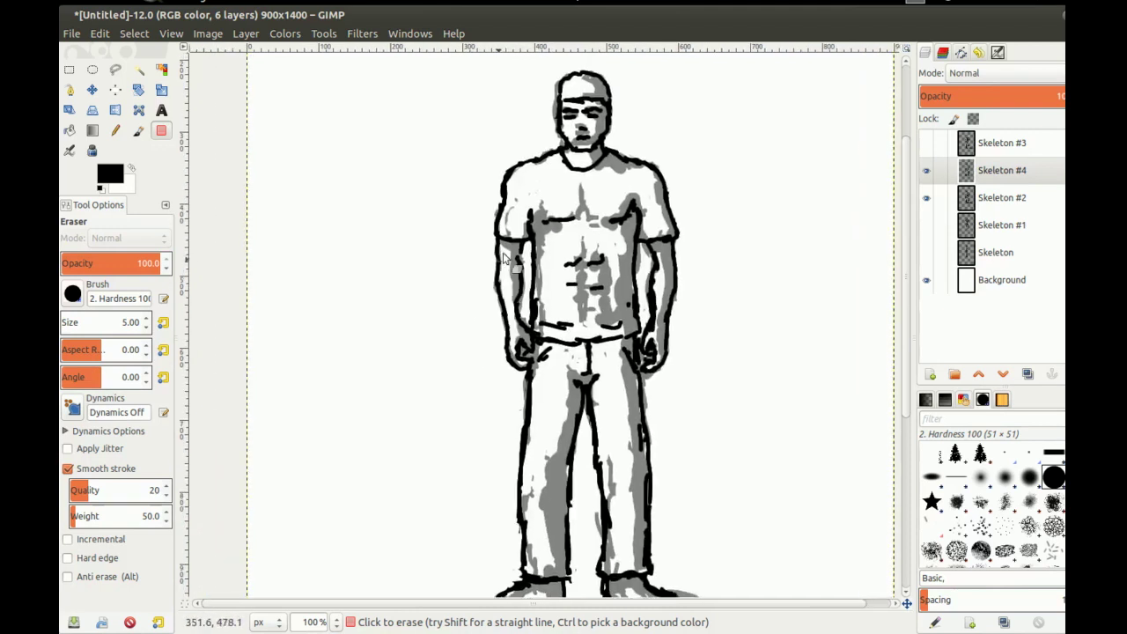
{"action": "scroll", "coordinate": [523, 385], "scroll_direction": "down", "scroll_amount": 1}
{"action": "left_click_drag", "start_coordinate": [503, 403], "coordinate": [457, 289]}
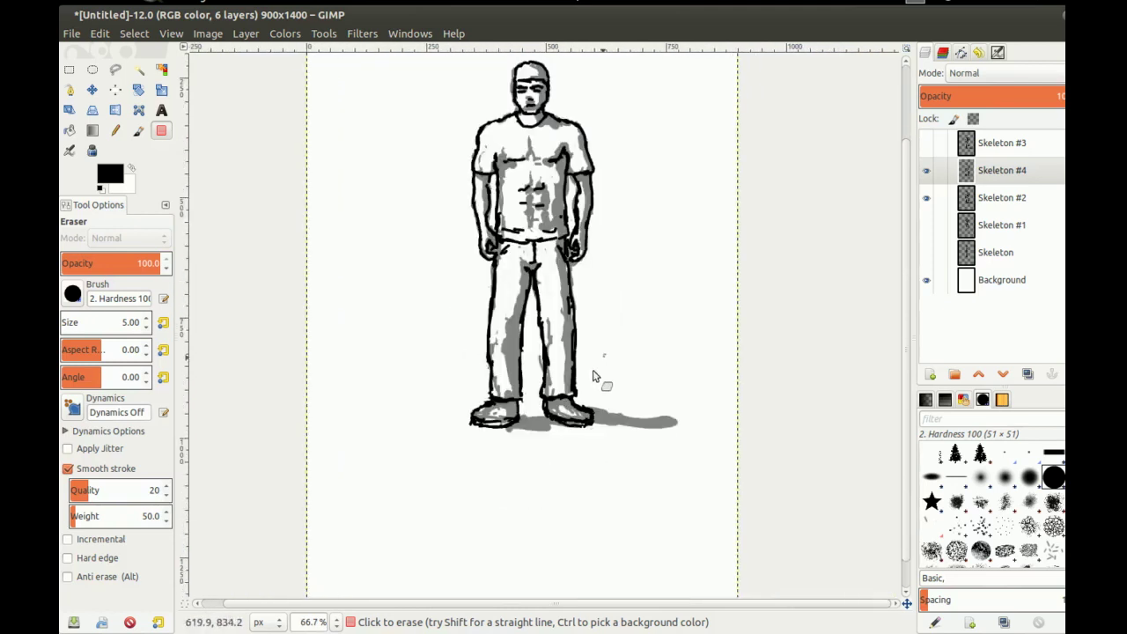
{"action": "left_click_drag", "start_coordinate": [545, 290], "coordinate": [533, 361]}
{"action": "left_click_drag", "start_coordinate": [429, 253], "coordinate": [450, 357]}
{"action": "mouse_move", "coordinate": [483, 428]}
{"action": "left_mouse_down"}
{"action": "mouse_move", "coordinate": [526, 201]}
{"action": "mouse_move", "coordinate": [511, 266]}
{"action": "left_mouse_up"}
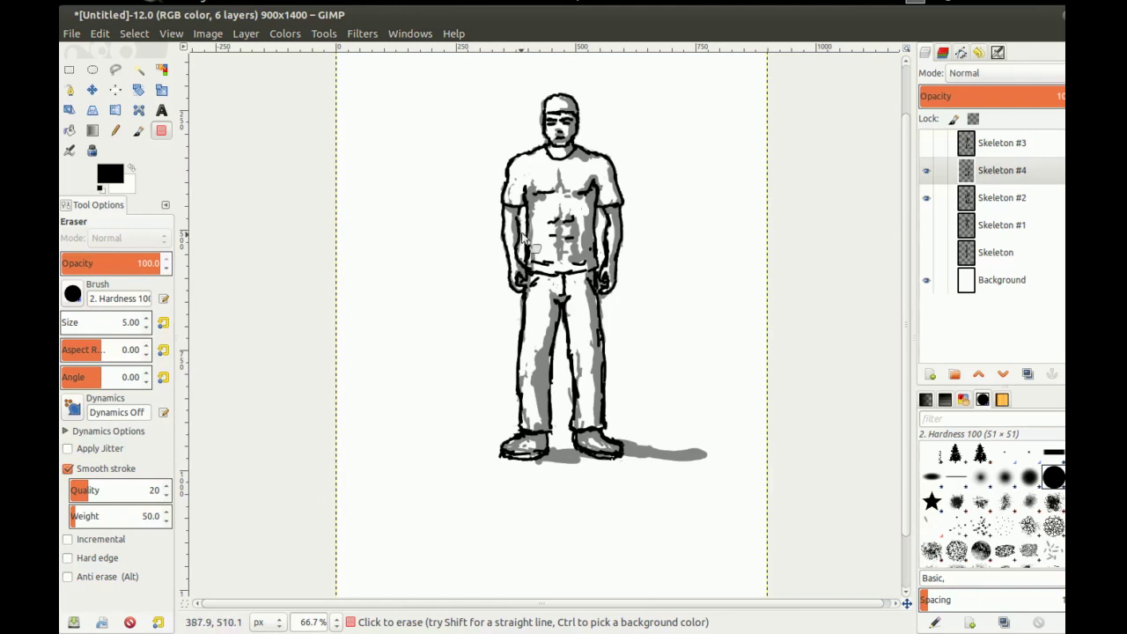
{"action": "left_click_drag", "start_coordinate": [506, 201], "coordinate": [462, 258]}
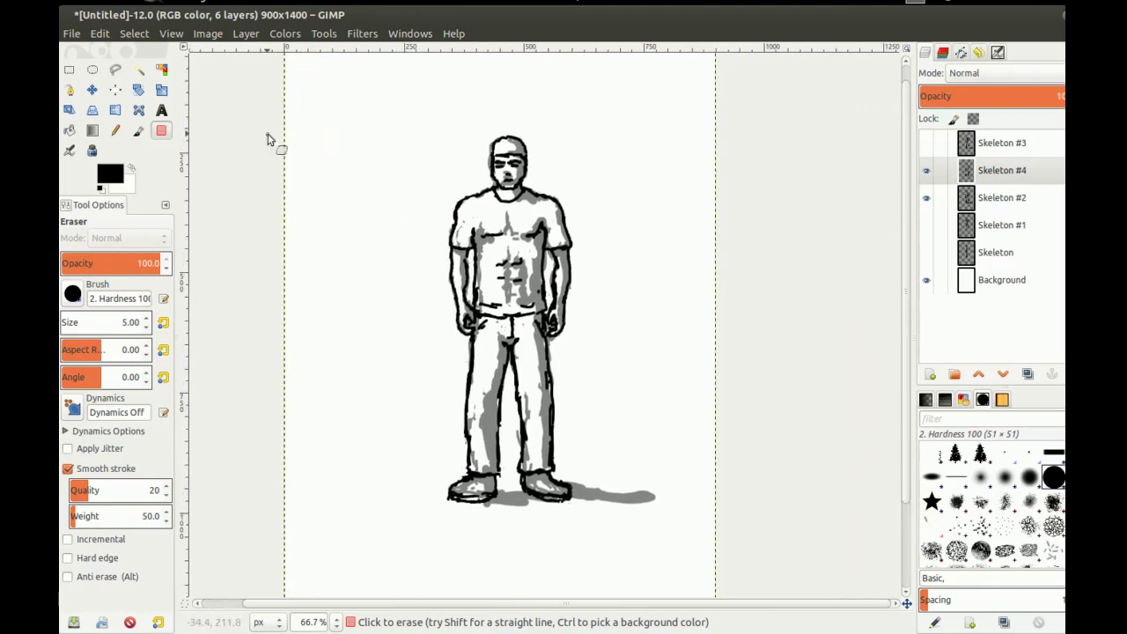
Flip the whole image horizontally back to its original orientation
{"action": "left_click", "coordinate": [207, 34]}
{"action": "mouse_move", "coordinate": [163, 36]}
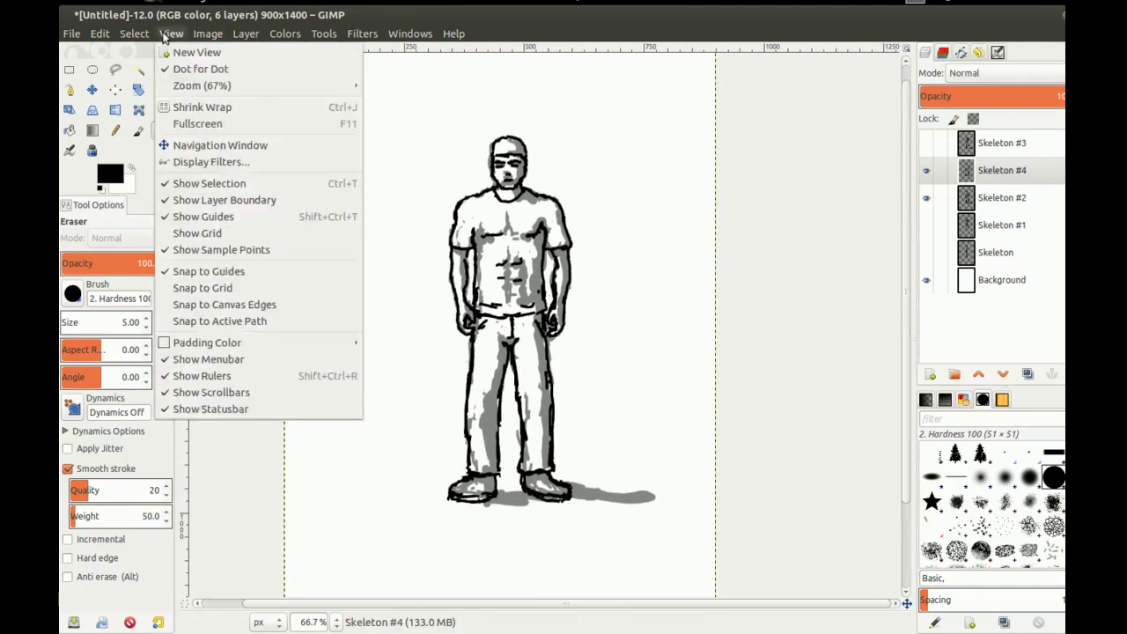
{"action": "mouse_move", "coordinate": [251, 86]}
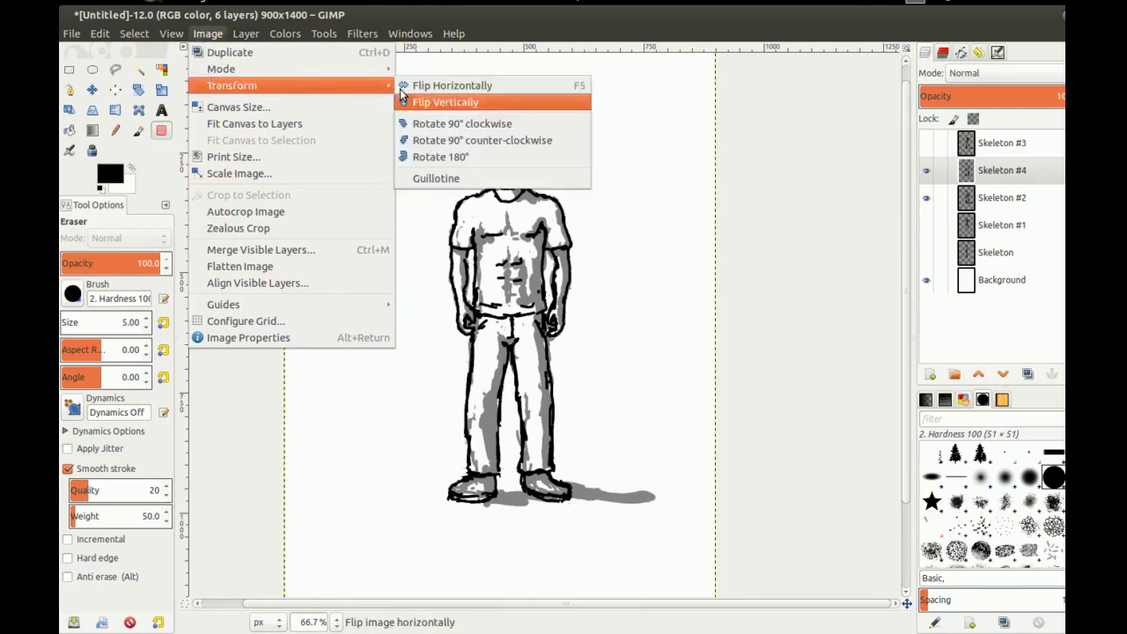
{"action": "left_click", "coordinate": [422, 89]}
{"action": "left_click_drag", "start_coordinate": [356, 341], "coordinate": [428, 284]}
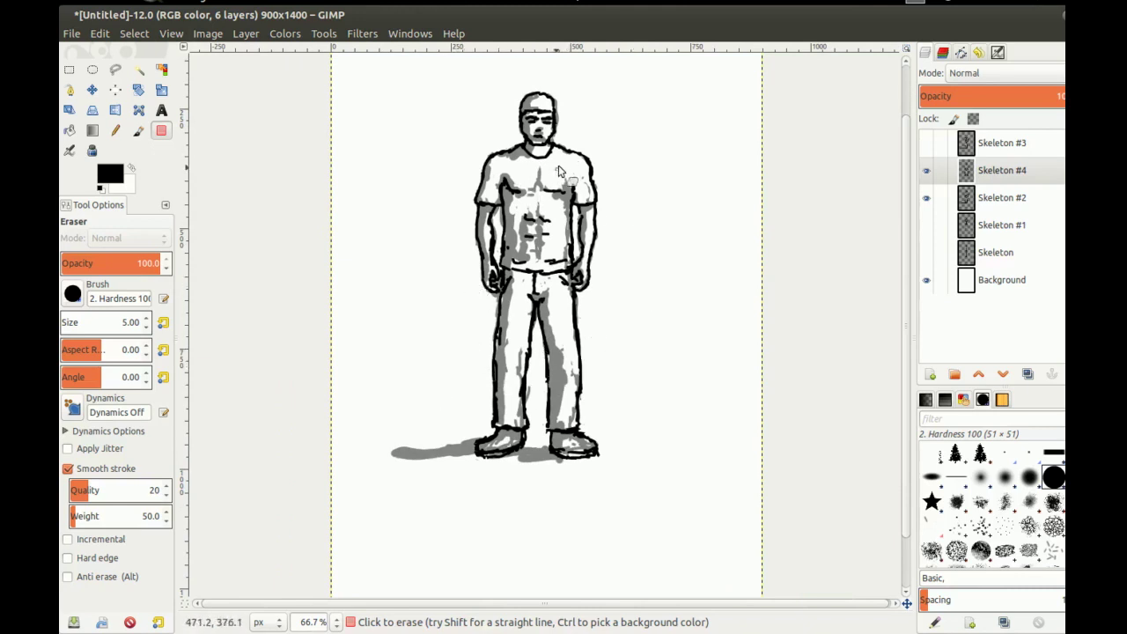
Show the base Skeleton layer beneath the inked figure to compare its proportions, and hide it again
{"action": "left_click", "coordinate": [925, 254]}
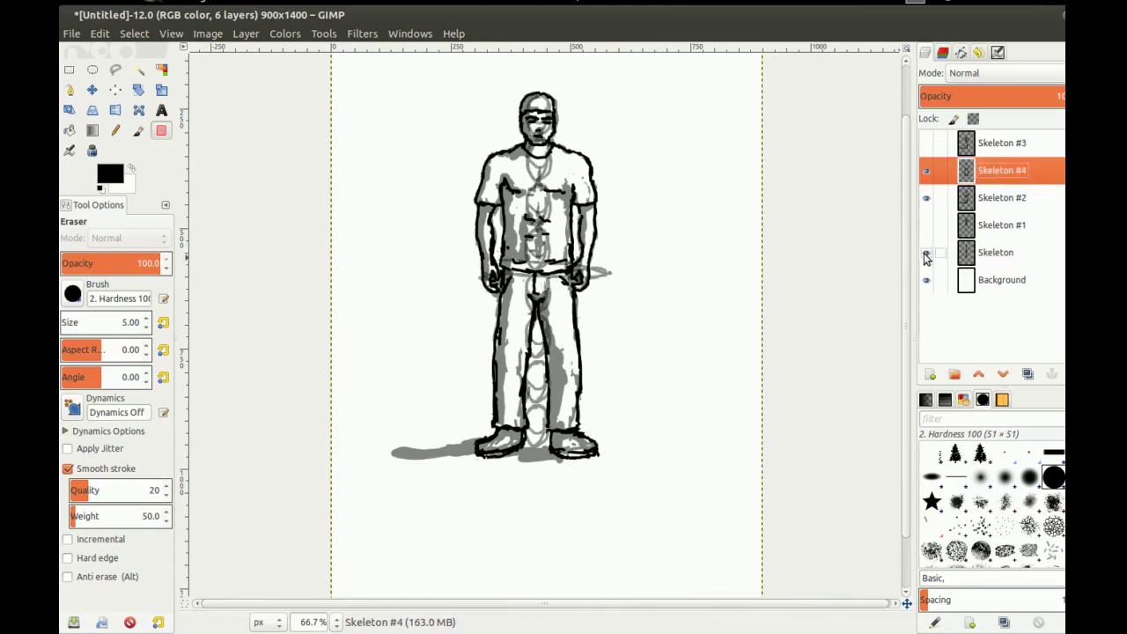
{"action": "left_click", "coordinate": [1013, 256]}
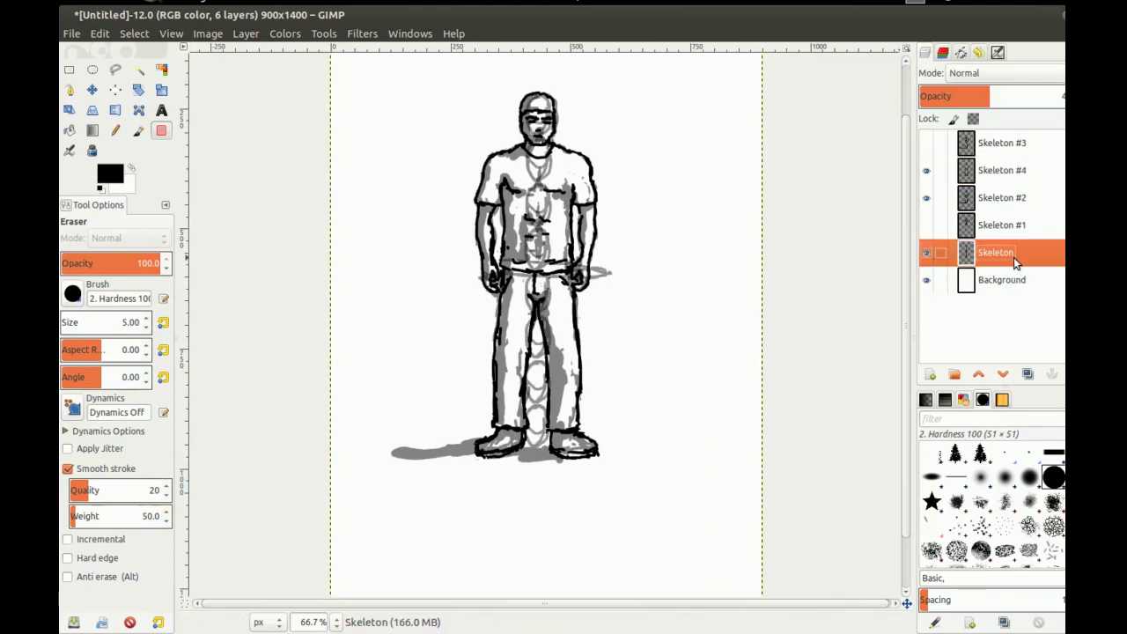
{"action": "left_click", "coordinate": [925, 256]}
{"action": "mouse_move", "coordinate": [496, 242]}
{"action": "left_mouse_down"}
{"action": "mouse_move", "coordinate": [522, 296]}
{"action": "mouse_move", "coordinate": [494, 307]}
{"action": "left_mouse_up"}
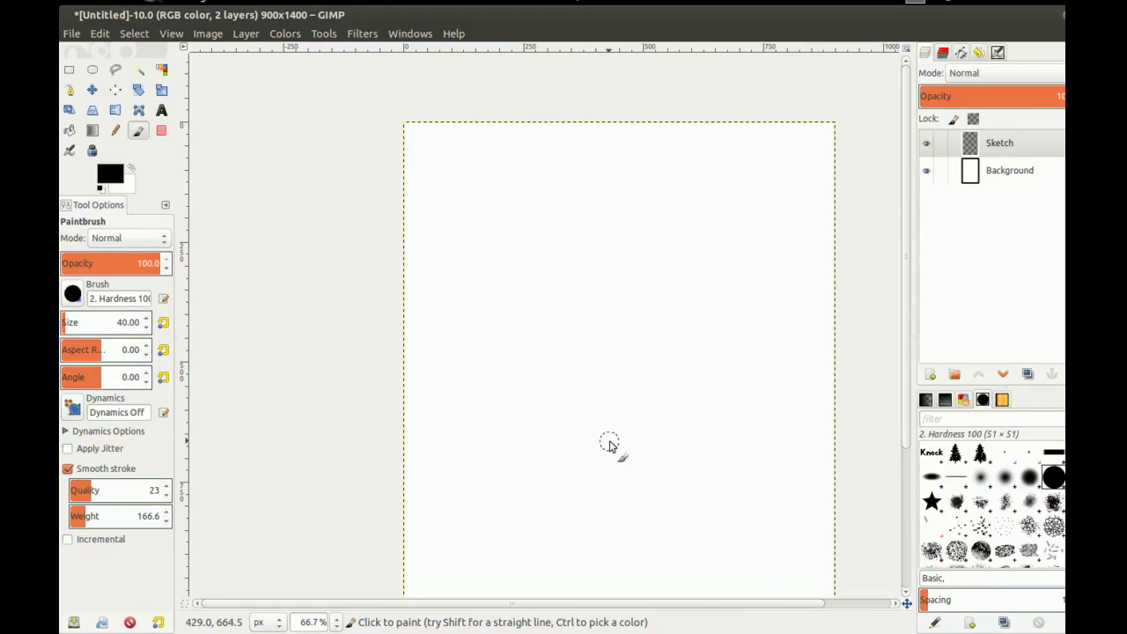
On the Sketch layer of the blank 900x1400 image, paint a solid black head at brush size 40, with Smooth stroke turned off
{"action": "left_click_drag", "start_coordinate": [568, 319], "coordinate": [493, 288]}
{"action": "left_click_drag", "start_coordinate": [511, 339], "coordinate": [532, 258]}
{"action": "scroll", "coordinate": [517, 262], "scroll_direction": "down", "scroll_amount": 1}
{"action": "left_click_drag", "start_coordinate": [539, 165], "coordinate": [543, 171]}
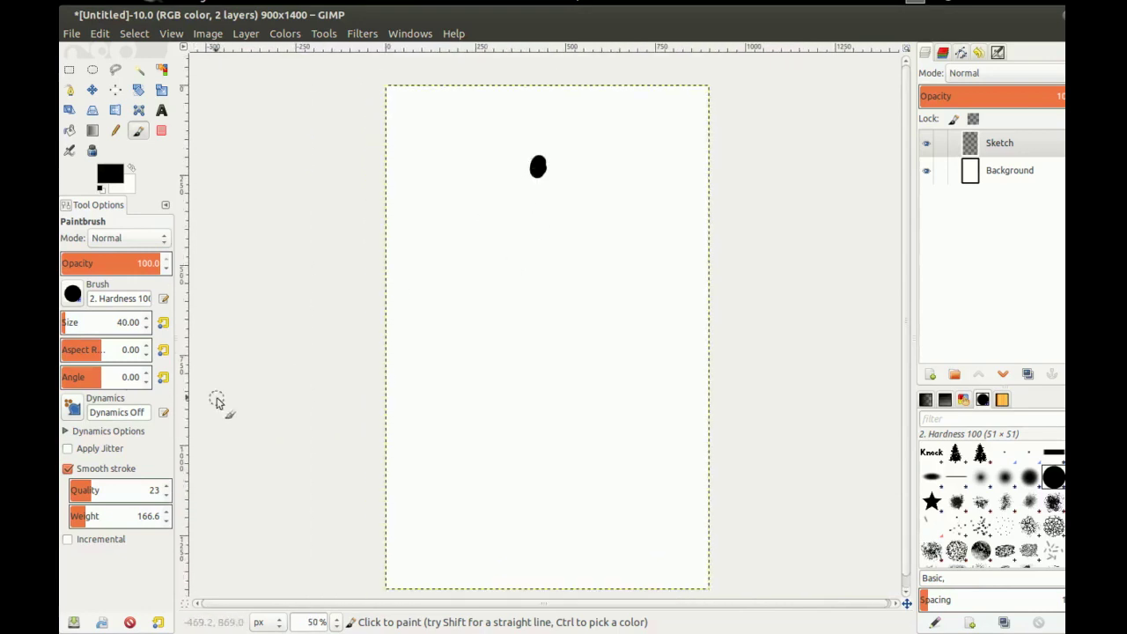
{"action": "left_click", "coordinate": [69, 473]}
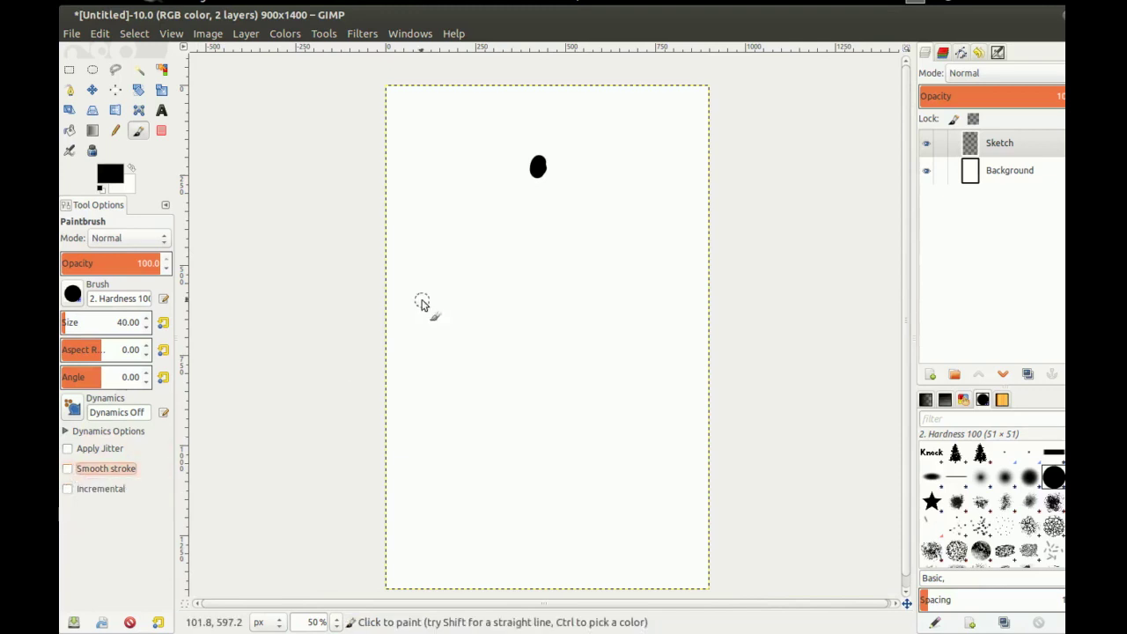
{"action": "left_click", "coordinate": [541, 162]}
{"action": "mouse_move", "coordinate": [537, 183]}
{"action": "left_mouse_down"}
{"action": "mouse_move", "coordinate": [547, 185]}
{"action": "mouse_move", "coordinate": [543, 164]}
{"action": "left_mouse_up"}
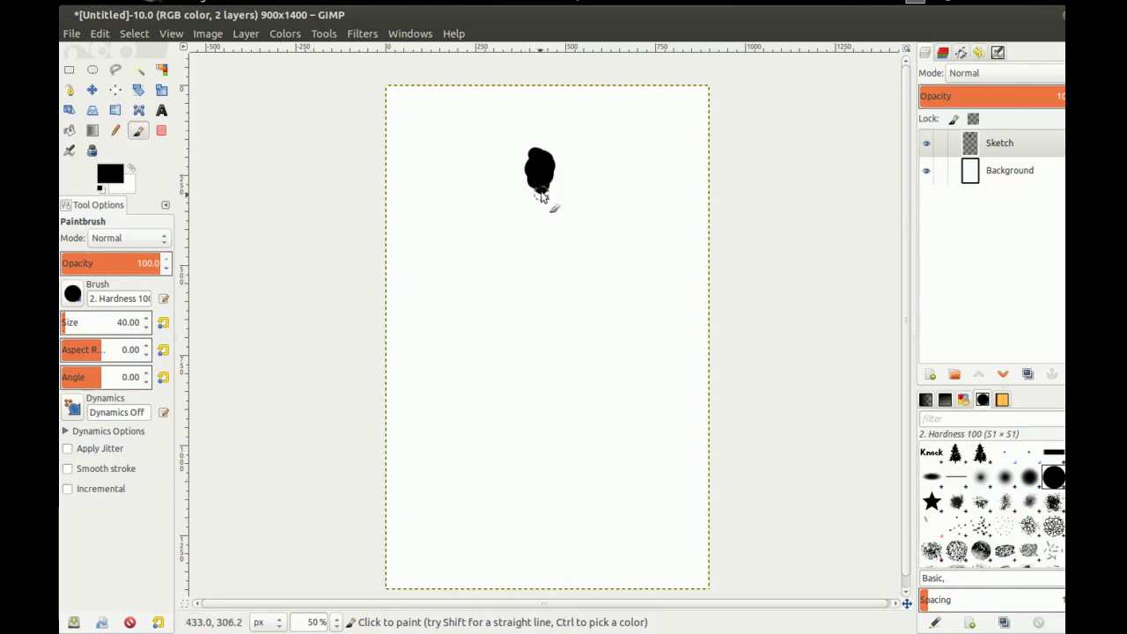
Paint the silhouette's neck, shoulders, torso, hips and upper thighs in solid black below the head
{"action": "mouse_move", "coordinate": [541, 198]}
{"action": "left_mouse_down"}
{"action": "mouse_move", "coordinate": [521, 206]}
{"action": "mouse_move", "coordinate": [548, 202]}
{"action": "mouse_move", "coordinate": [564, 217]}
{"action": "mouse_move", "coordinate": [512, 229]}
{"action": "left_mouse_up"}
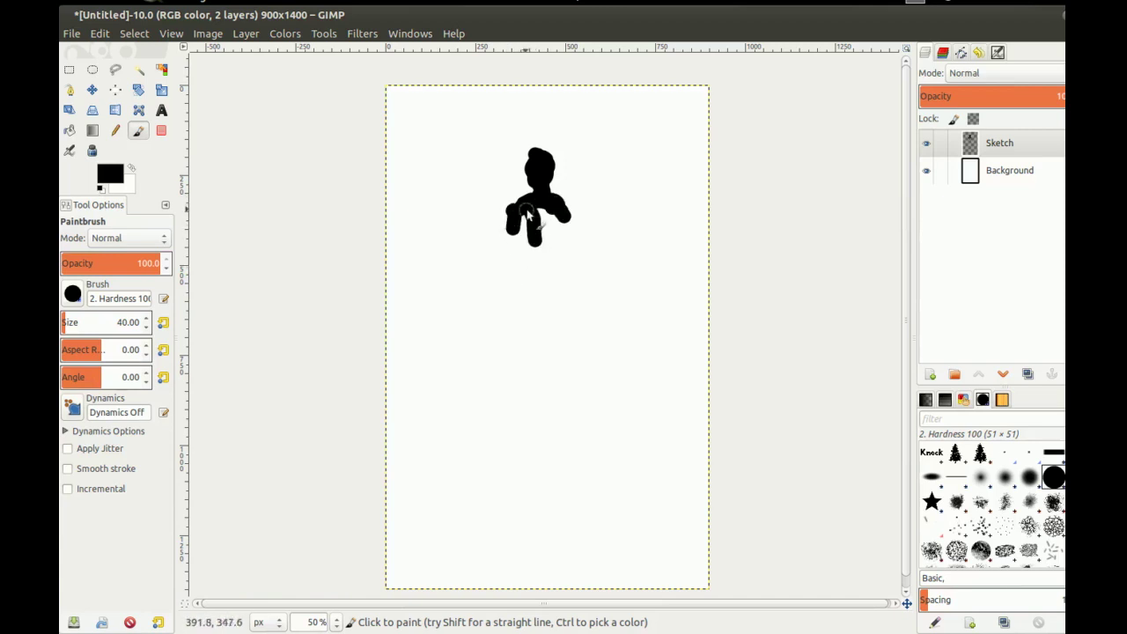
{"action": "left_click_drag", "start_coordinate": [555, 216], "coordinate": [566, 214]}
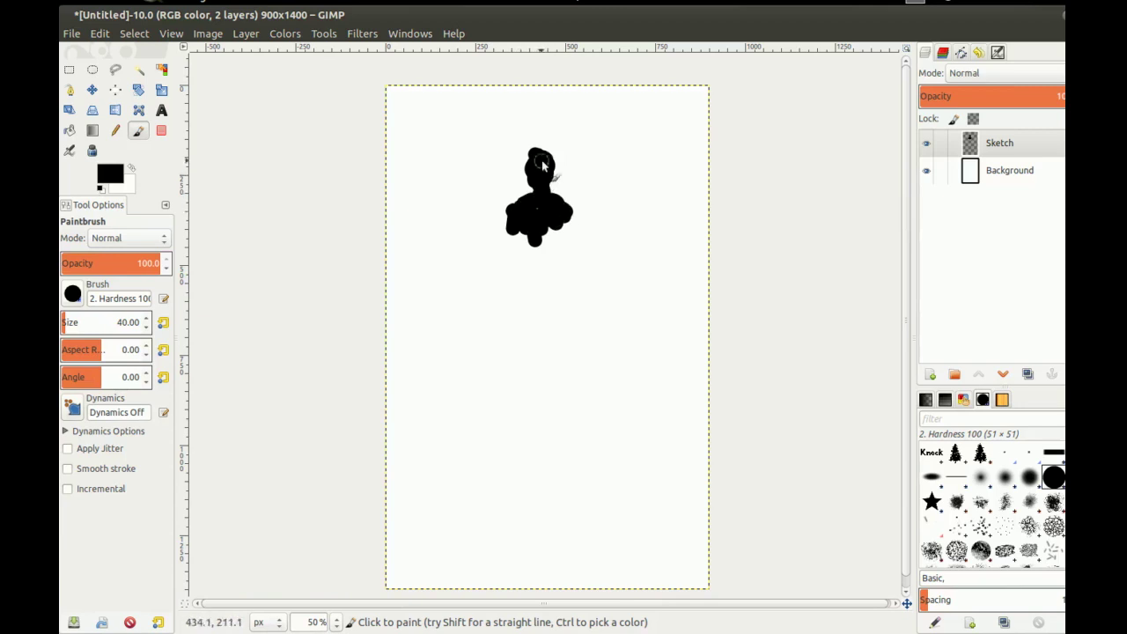
{"action": "mouse_move", "coordinate": [526, 226]}
{"action": "left_mouse_down"}
{"action": "mouse_move", "coordinate": [550, 254]}
{"action": "mouse_move", "coordinate": [525, 251]}
{"action": "mouse_move", "coordinate": [572, 240]}
{"action": "mouse_move", "coordinate": [553, 230]}
{"action": "mouse_move", "coordinate": [519, 249]}
{"action": "mouse_move", "coordinate": [551, 264]}
{"action": "mouse_move", "coordinate": [530, 245]}
{"action": "mouse_move", "coordinate": [532, 286]}
{"action": "mouse_move", "coordinate": [548, 288]}
{"action": "mouse_move", "coordinate": [534, 278]}
{"action": "mouse_move", "coordinate": [537, 324]}
{"action": "mouse_move", "coordinate": [574, 323]}
{"action": "mouse_move", "coordinate": [550, 254]}
{"action": "mouse_move", "coordinate": [564, 318]}
{"action": "mouse_move", "coordinate": [528, 299]}
{"action": "mouse_move", "coordinate": [519, 328]}
{"action": "mouse_move", "coordinate": [553, 312]}
{"action": "mouse_move", "coordinate": [520, 250]}
{"action": "left_mouse_up"}
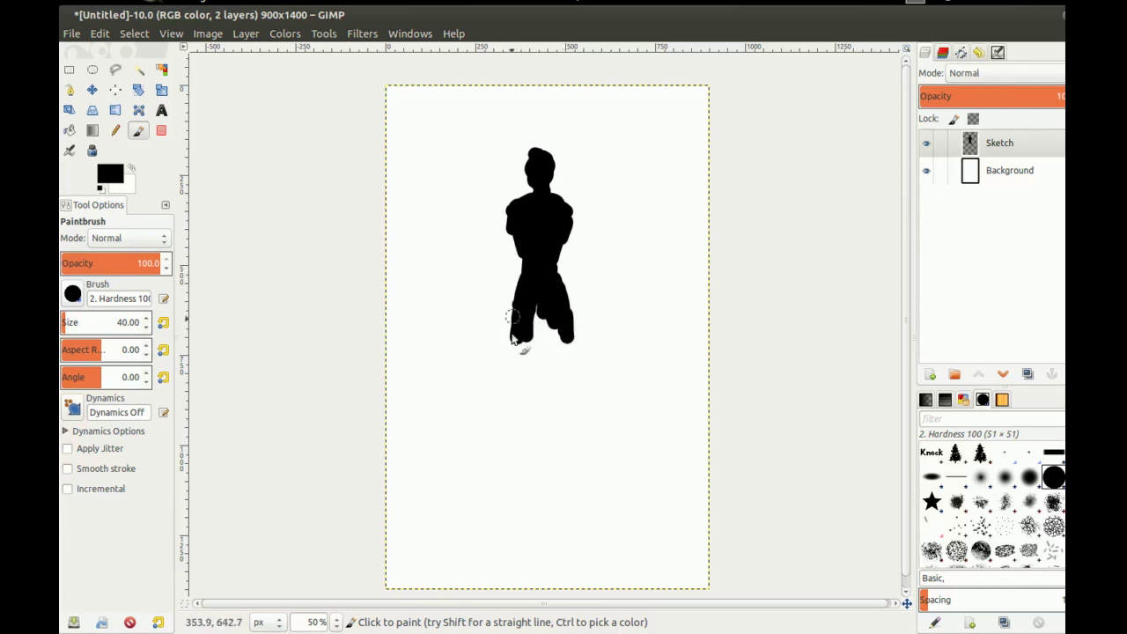
Paint the silhouette's legs and outward-pointing feet in solid black, and undo the last unwanted strokes
{"action": "mouse_move", "coordinate": [534, 324]}
{"action": "left_mouse_down"}
{"action": "mouse_move", "coordinate": [520, 385]}
{"action": "mouse_move", "coordinate": [521, 350]}
{"action": "mouse_move", "coordinate": [564, 345]}
{"action": "mouse_move", "coordinate": [549, 257]}
{"action": "mouse_move", "coordinate": [519, 354]}
{"action": "mouse_move", "coordinate": [529, 327]}
{"action": "mouse_move", "coordinate": [547, 331]}
{"action": "mouse_move", "coordinate": [528, 361]}
{"action": "mouse_move", "coordinate": [548, 338]}
{"action": "mouse_move", "coordinate": [552, 379]}
{"action": "mouse_move", "coordinate": [530, 333]}
{"action": "mouse_move", "coordinate": [523, 386]}
{"action": "mouse_move", "coordinate": [519, 360]}
{"action": "mouse_move", "coordinate": [536, 340]}
{"action": "mouse_move", "coordinate": [519, 414]}
{"action": "mouse_move", "coordinate": [524, 486]}
{"action": "left_mouse_up"}
{"action": "mouse_move", "coordinate": [568, 406]}
{"action": "left_mouse_down"}
{"action": "mouse_move", "coordinate": [566, 486]}
{"action": "mouse_move", "coordinate": [560, 415]}
{"action": "mouse_move", "coordinate": [565, 464]}
{"action": "mouse_move", "coordinate": [577, 433]}
{"action": "mouse_move", "coordinate": [518, 432]}
{"action": "mouse_move", "coordinate": [521, 456]}
{"action": "mouse_move", "coordinate": [529, 428]}
{"action": "mouse_move", "coordinate": [515, 481]}
{"action": "mouse_move", "coordinate": [529, 495]}
{"action": "mouse_move", "coordinate": [571, 479]}
{"action": "mouse_move", "coordinate": [543, 506]}
{"action": "mouse_move", "coordinate": [499, 521]}
{"action": "left_mouse_up"}
{"action": "mouse_move", "coordinate": [569, 496]}
{"action": "left_mouse_down"}
{"action": "mouse_move", "coordinate": [584, 510]}
{"action": "mouse_move", "coordinate": [509, 507]}
{"action": "mouse_move", "coordinate": [496, 520]}
{"action": "mouse_move", "coordinate": [522, 499]}
{"action": "mouse_move", "coordinate": [586, 515]}
{"action": "left_mouse_up"}
{"action": "key", "text": "ctrl+z"}
{"action": "key", "text": "ctrl+z"}
{"action": "key", "text": "ctrl+z"}
{"action": "key", "text": "ctrl+z"}
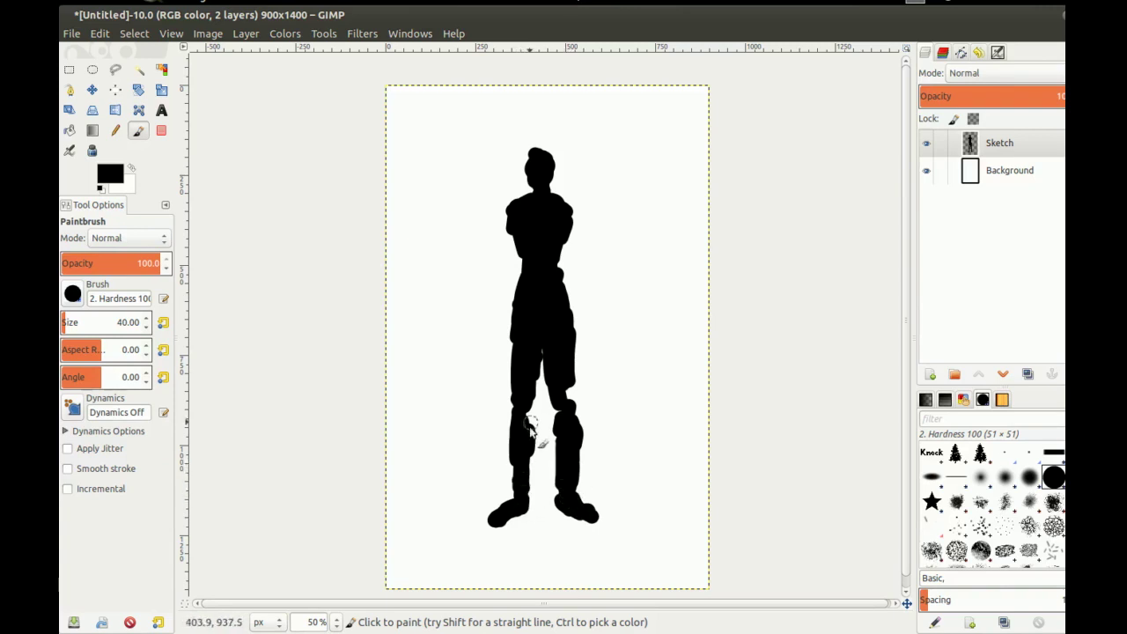
Paint both arms in solid black, hanging from the shoulders down to the hands at hip level
{"action": "left_click_drag", "start_coordinate": [514, 213], "coordinate": [508, 266]}
{"action": "left_click_drag", "start_coordinate": [568, 218], "coordinate": [581, 269]}
{"action": "mouse_move", "coordinate": [509, 250]}
{"action": "left_mouse_down"}
{"action": "mouse_move", "coordinate": [495, 286]}
{"action": "mouse_move", "coordinate": [505, 336]}
{"action": "left_mouse_up"}
{"action": "left_click_drag", "start_coordinate": [576, 221], "coordinate": [582, 337]}
{"action": "left_click_drag", "start_coordinate": [507, 222], "coordinate": [503, 255]}
Fill out the silhouette's head and waist contours, and paint hair falling from the head to the shoulders
{"action": "mouse_move", "coordinate": [538, 160]}
{"action": "left_mouse_down"}
{"action": "mouse_move", "coordinate": [543, 150]}
{"action": "mouse_move", "coordinate": [550, 160]}
{"action": "left_mouse_up"}
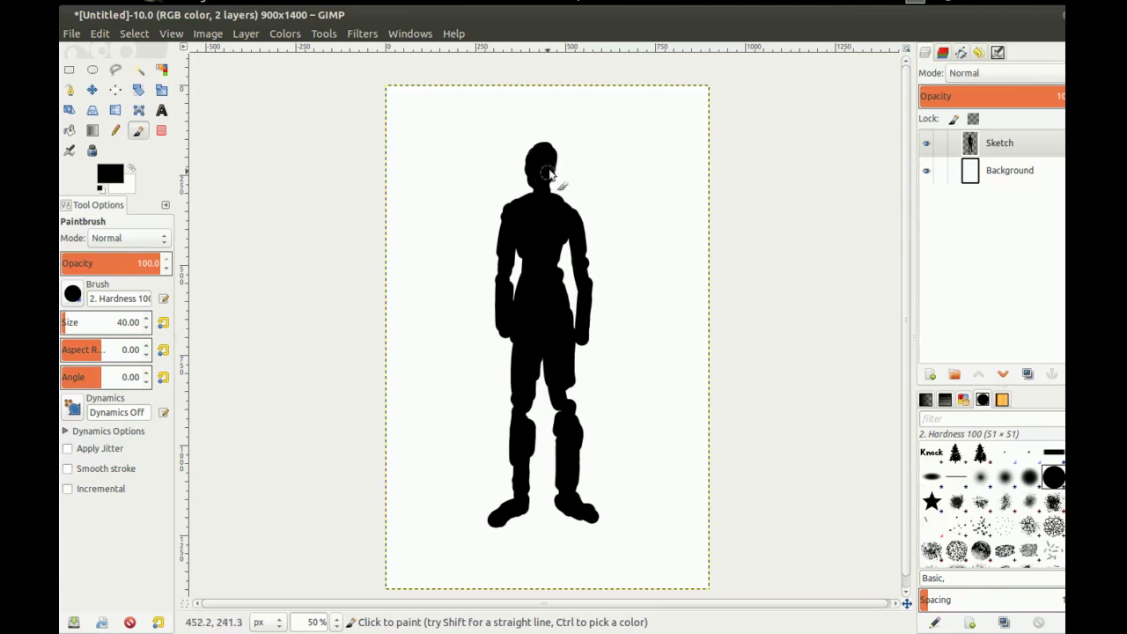
{"action": "mouse_move", "coordinate": [537, 153]}
{"action": "left_mouse_down"}
{"action": "mouse_move", "coordinate": [535, 178]}
{"action": "mouse_move", "coordinate": [548, 175]}
{"action": "left_mouse_up"}
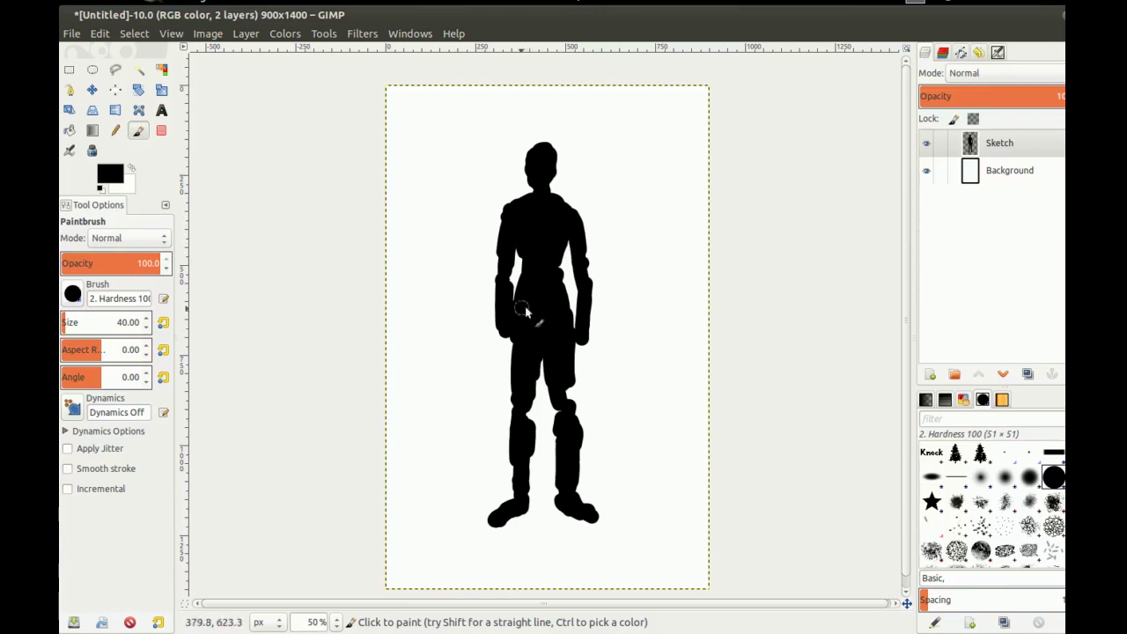
{"action": "left_click_drag", "start_coordinate": [556, 256], "coordinate": [556, 272]}
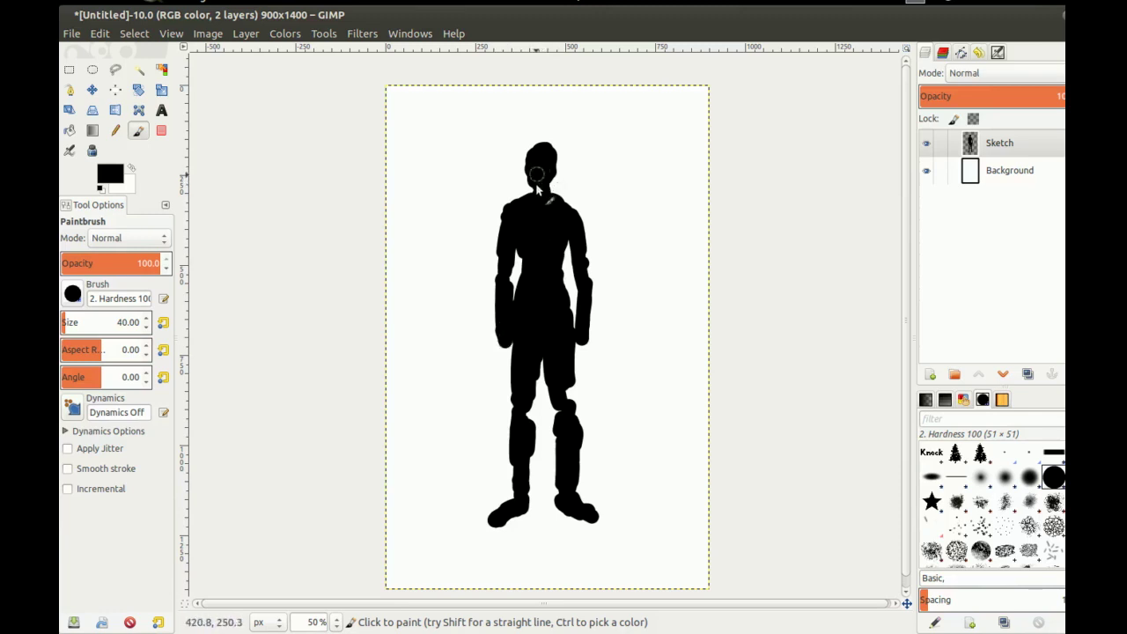
{"action": "mouse_move", "coordinate": [532, 175]}
{"action": "left_mouse_down"}
{"action": "mouse_move", "coordinate": [532, 191]}
{"action": "mouse_move", "coordinate": [554, 190]}
{"action": "mouse_move", "coordinate": [530, 191]}
{"action": "left_mouse_up"}
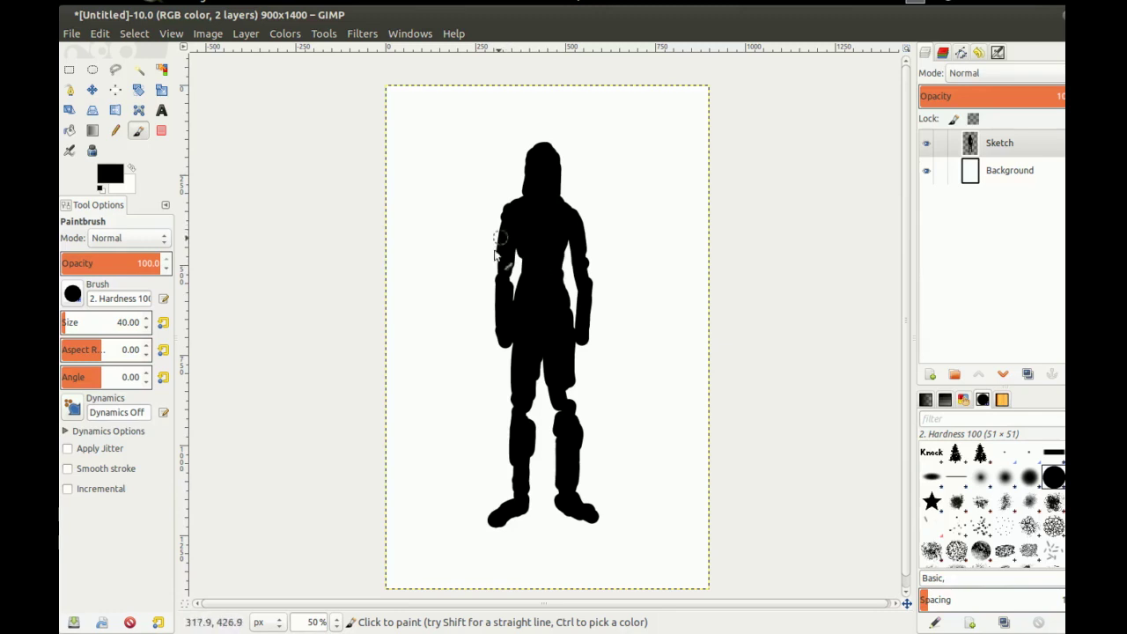
Refine the silhouette's shoulder and arm edges with the Eraser and Paintbrush at size 40
{"action": "key", "text": "shift+e"}
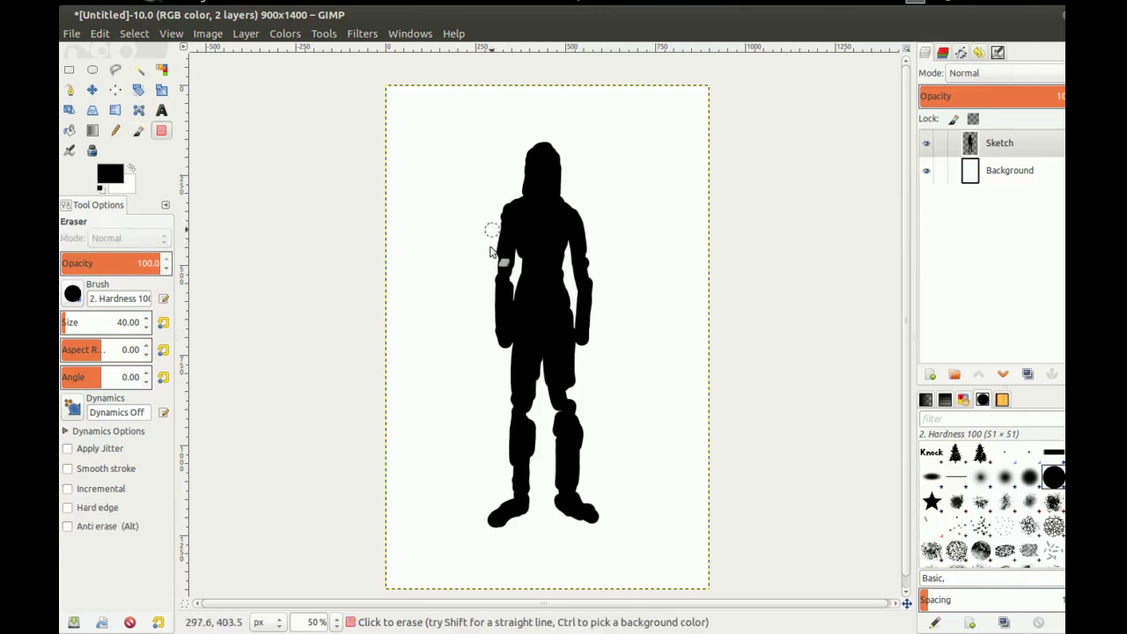
{"action": "mouse_move", "coordinate": [510, 193]}
{"action": "left_mouse_down"}
{"action": "mouse_move", "coordinate": [503, 205]}
{"action": "mouse_move", "coordinate": [521, 192]}
{"action": "mouse_move", "coordinate": [500, 219]}
{"action": "mouse_move", "coordinate": [502, 191]}
{"action": "mouse_move", "coordinate": [497, 206]}
{"action": "left_mouse_up"}
{"action": "key", "text": "p"}
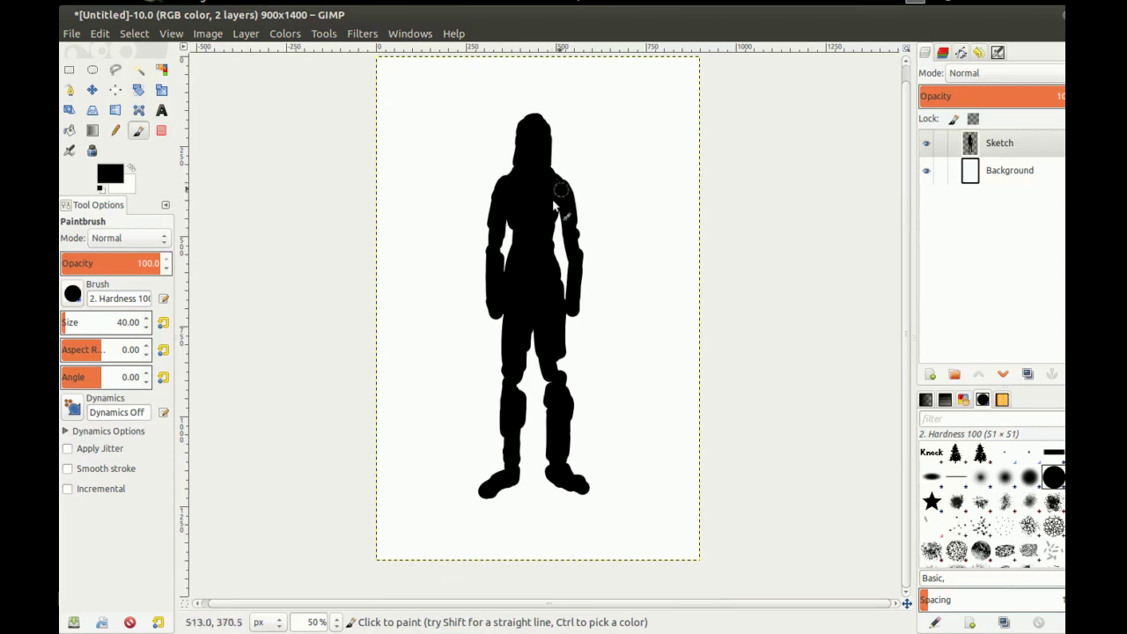
{"action": "key", "text": "shift+e"}
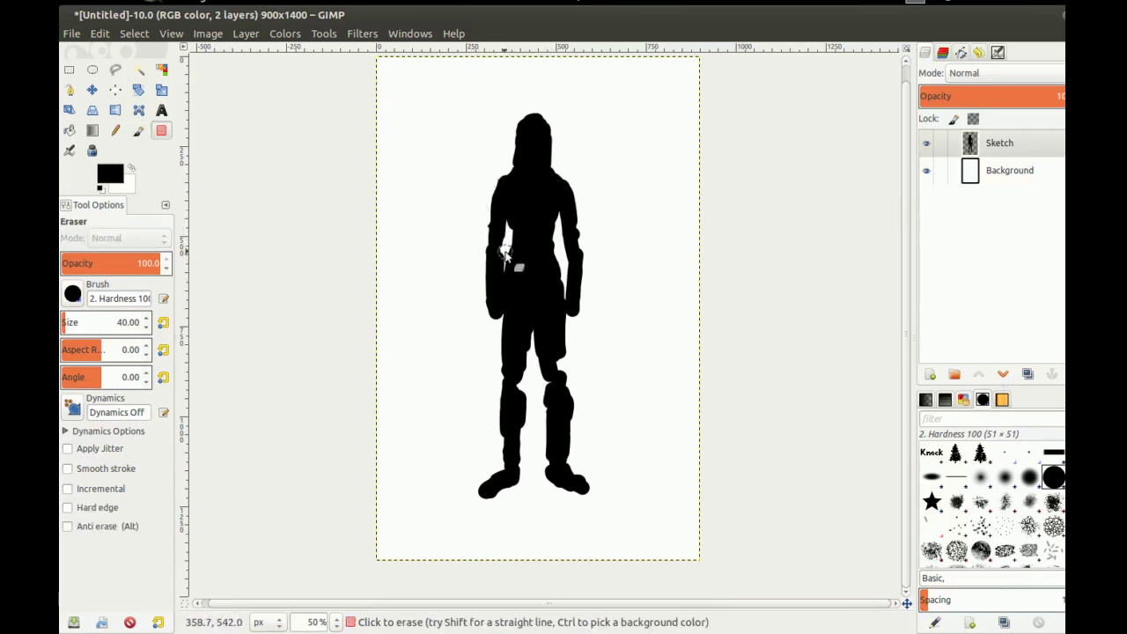
Slim both arms of the silhouette by erasing along their outer edges with a size 40 Eraser
{"action": "mouse_move", "coordinate": [580, 174]}
{"action": "left_mouse_down"}
{"action": "mouse_move", "coordinate": [561, 196]}
{"action": "mouse_move", "coordinate": [562, 230]}
{"action": "mouse_move", "coordinate": [554, 210]}
{"action": "mouse_move", "coordinate": [565, 290]}
{"action": "left_mouse_up"}
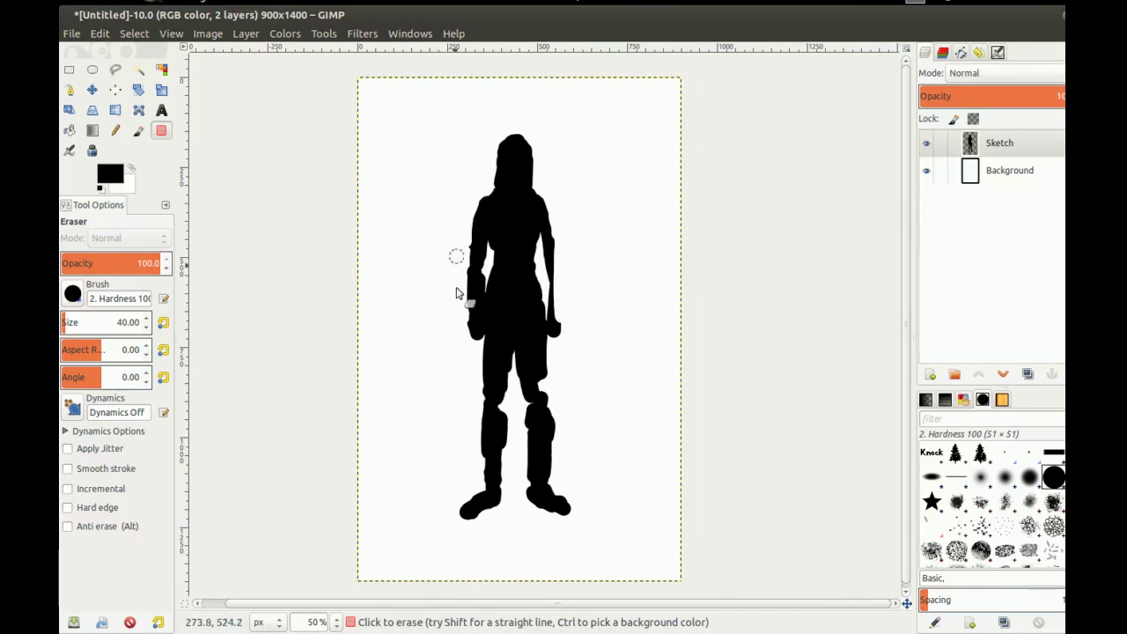
{"action": "left_click_drag", "start_coordinate": [468, 211], "coordinate": [468, 352]}
{"action": "scroll", "coordinate": [528, 255], "scroll_direction": "up", "scroll_amount": 1}
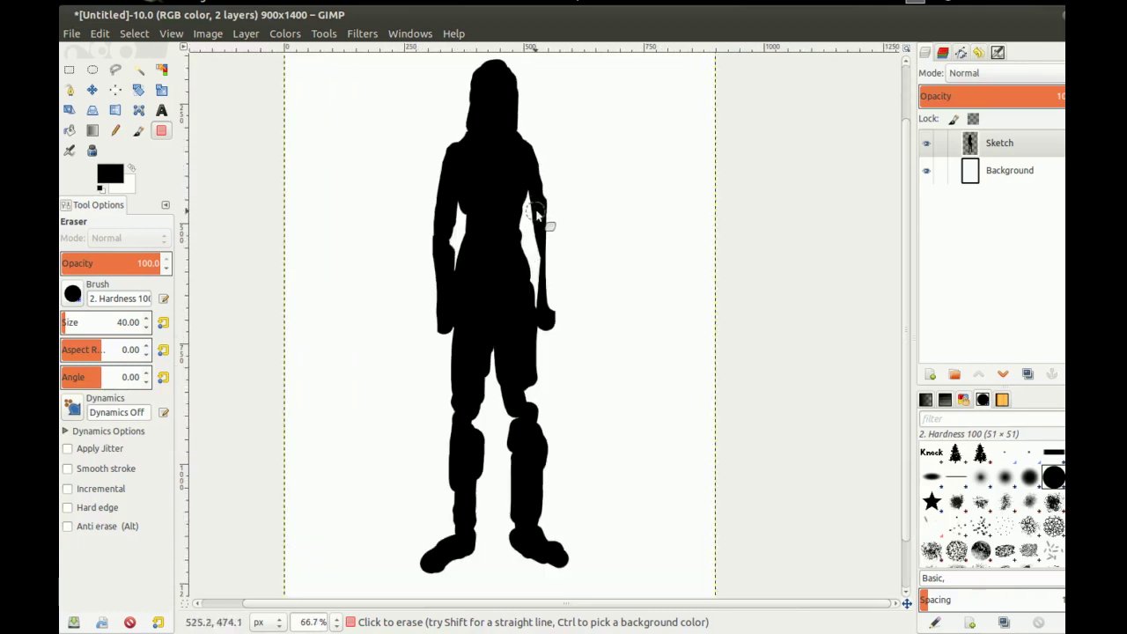
Rebuild the right-hand arm, shoulder and knee edge of the silhouette with the Paintbrush at size 30
{"action": "key", "text": "shift+bracketleft"}
{"action": "key", "text": "p"}
{"action": "left_click_drag", "start_coordinate": [541, 216], "coordinate": [545, 298]}
{"action": "left_click_drag", "start_coordinate": [536, 188], "coordinate": [532, 162]}
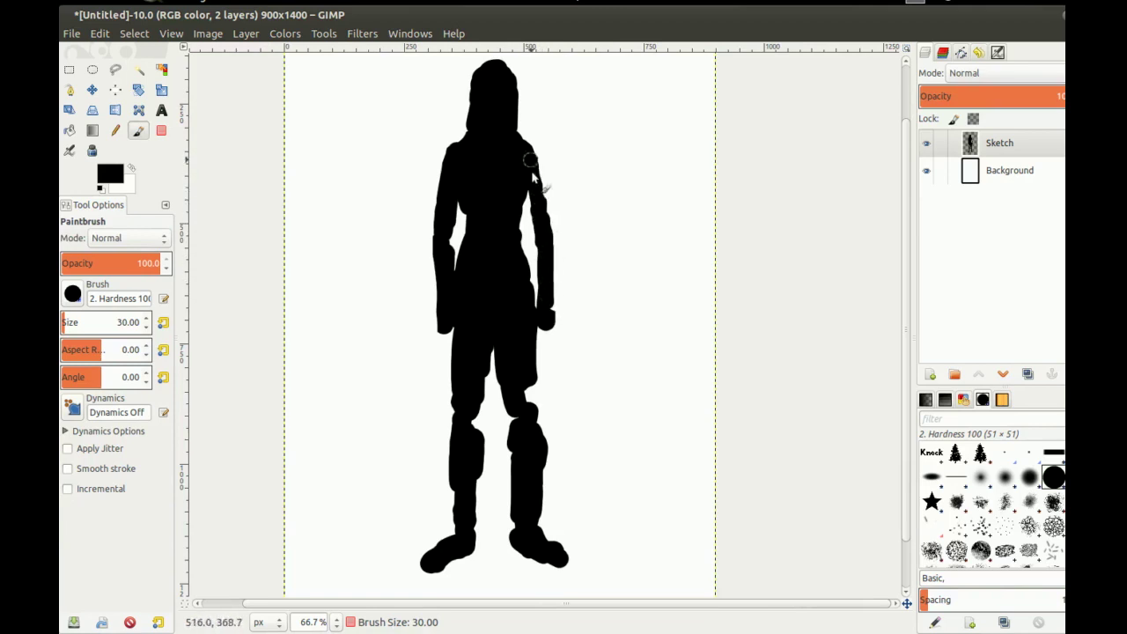
{"action": "left_click_drag", "start_coordinate": [528, 375], "coordinate": [528, 419]}
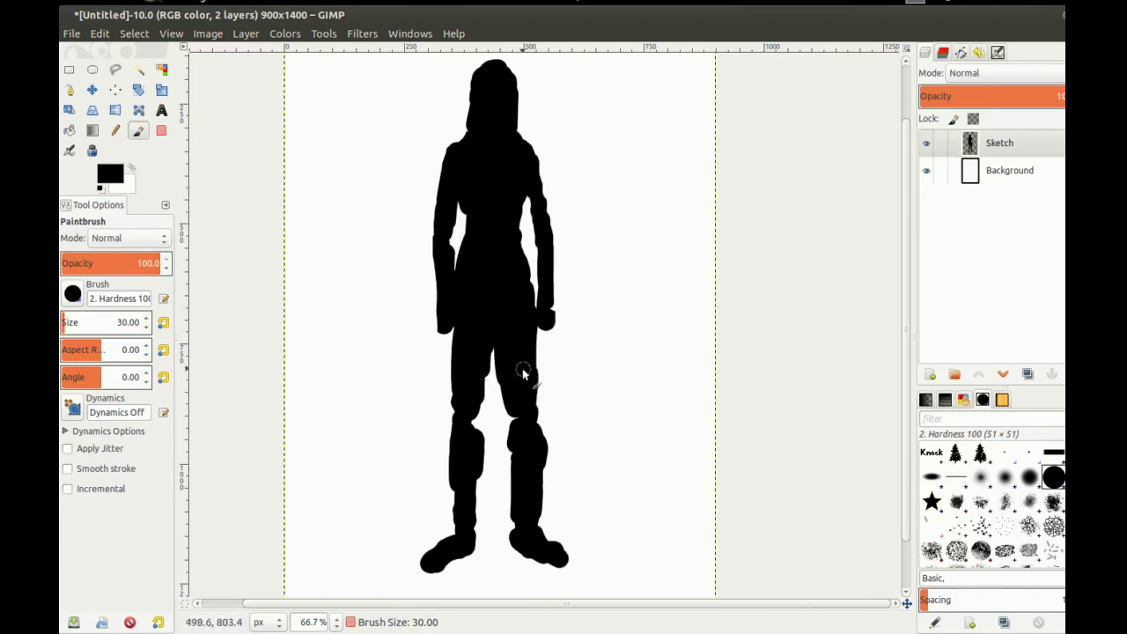
Slim the silhouette's right-hand leg by erasing its outer and inner edges with Eraser sizes 30 and 20
{"action": "key", "text": "shift+e"}
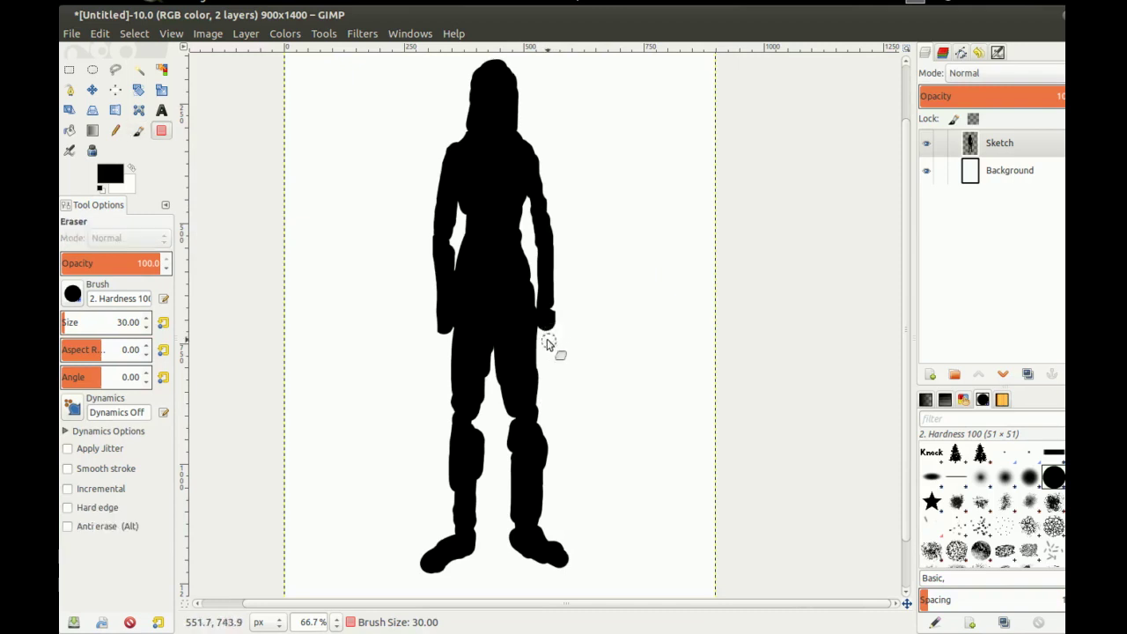
{"action": "left_click_drag", "start_coordinate": [545, 440], "coordinate": [551, 476]}
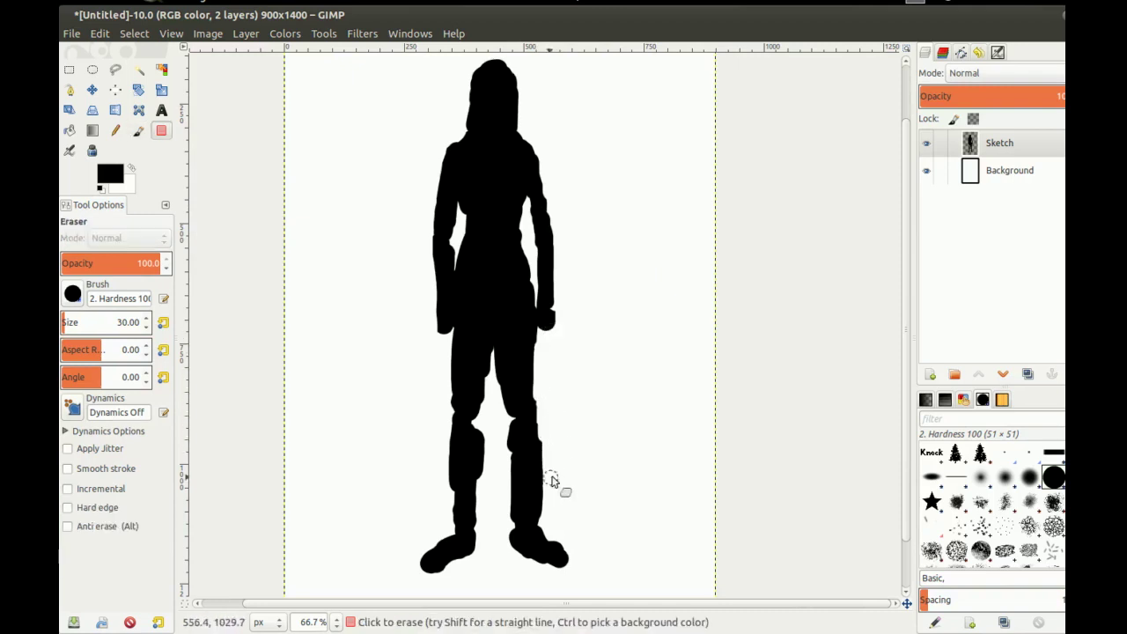
{"action": "mouse_move", "coordinate": [494, 368]}
{"action": "left_mouse_down"}
{"action": "mouse_move", "coordinate": [502, 423]}
{"action": "mouse_move", "coordinate": [495, 354]}
{"action": "mouse_move", "coordinate": [508, 512]}
{"action": "left_mouse_up"}
{"action": "key", "text": "shift+["}
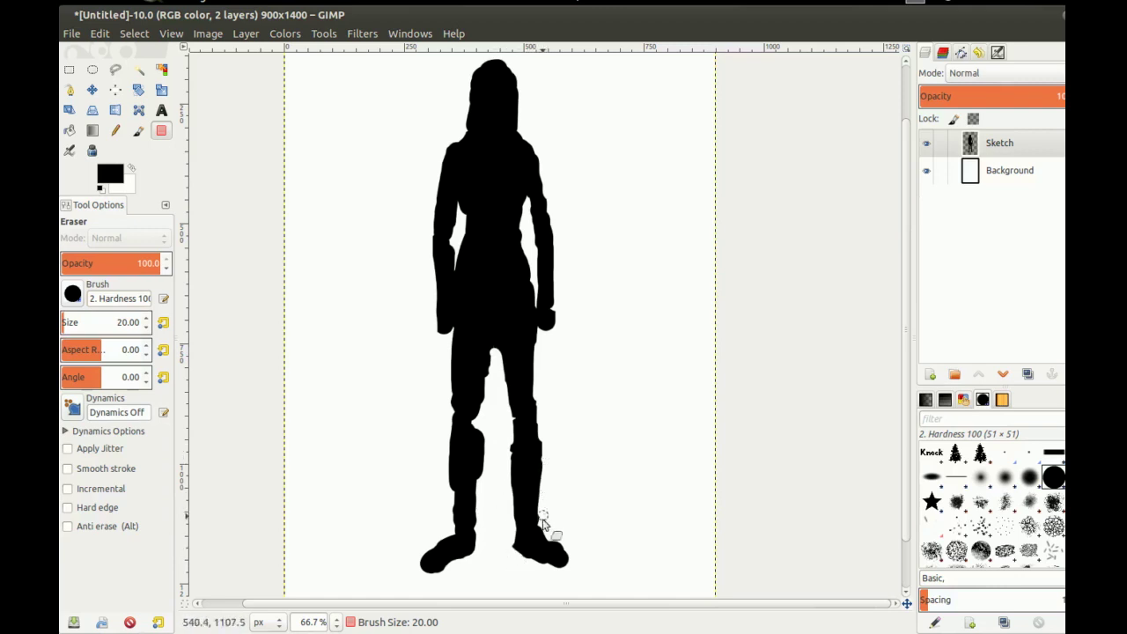
Set the Eraser size to 10 and refine the crotch, the left-hand lower leg and the gaps between arms and torso
{"action": "key", "text": "shift+bracketleft"}
{"action": "mouse_move", "coordinate": [495, 354]}
{"action": "left_mouse_down"}
{"action": "mouse_move", "coordinate": [497, 382]}
{"action": "mouse_move", "coordinate": [494, 343]}
{"action": "mouse_move", "coordinate": [477, 405]}
{"action": "mouse_move", "coordinate": [487, 379]}
{"action": "left_mouse_up"}
{"action": "left_click_drag", "start_coordinate": [480, 427], "coordinate": [481, 480]}
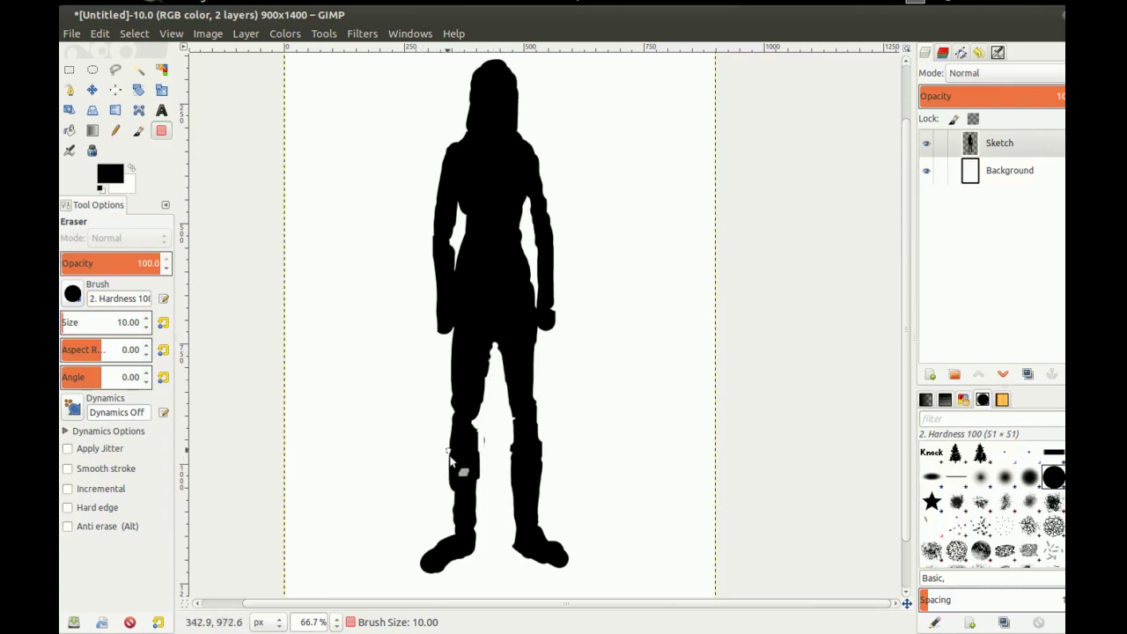
{"action": "scroll", "coordinate": [439, 452], "scroll_direction": "up", "scroll_amount": 3}
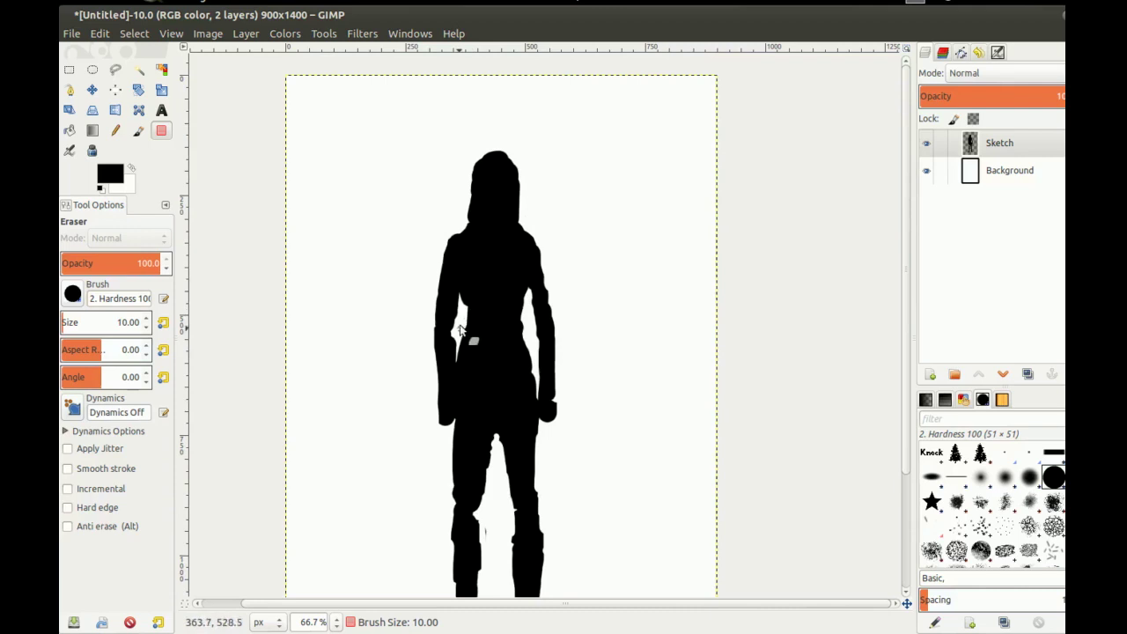
{"action": "left_click_drag", "start_coordinate": [519, 317], "coordinate": [527, 291]}
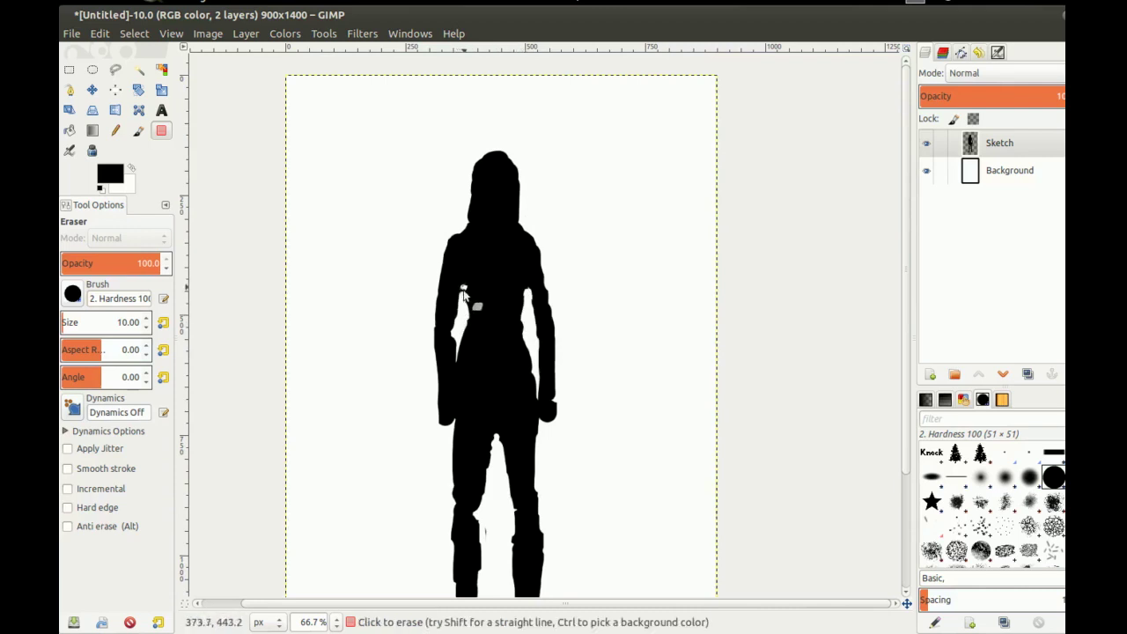
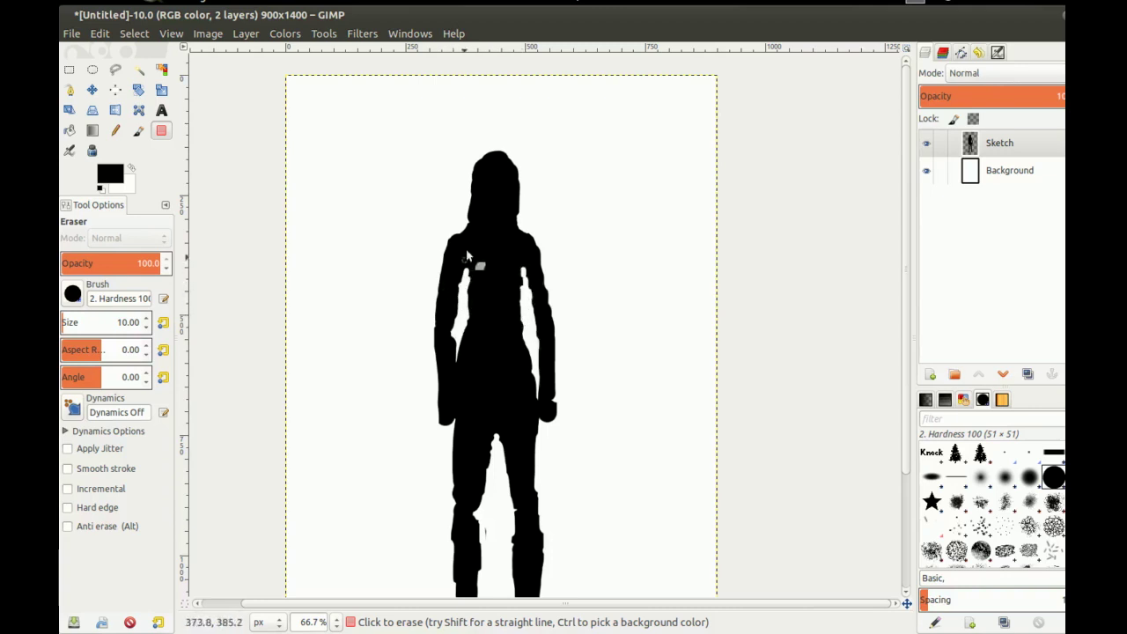
Smooth the left-hand inner knee and the side of the torso with black Paintbrush strokes at size 10
{"action": "scroll", "coordinate": [467, 255], "scroll_direction": "down", "scroll_amount": 5}
{"action": "scroll", "coordinate": [486, 262], "scroll_direction": "up", "scroll_amount": 2}
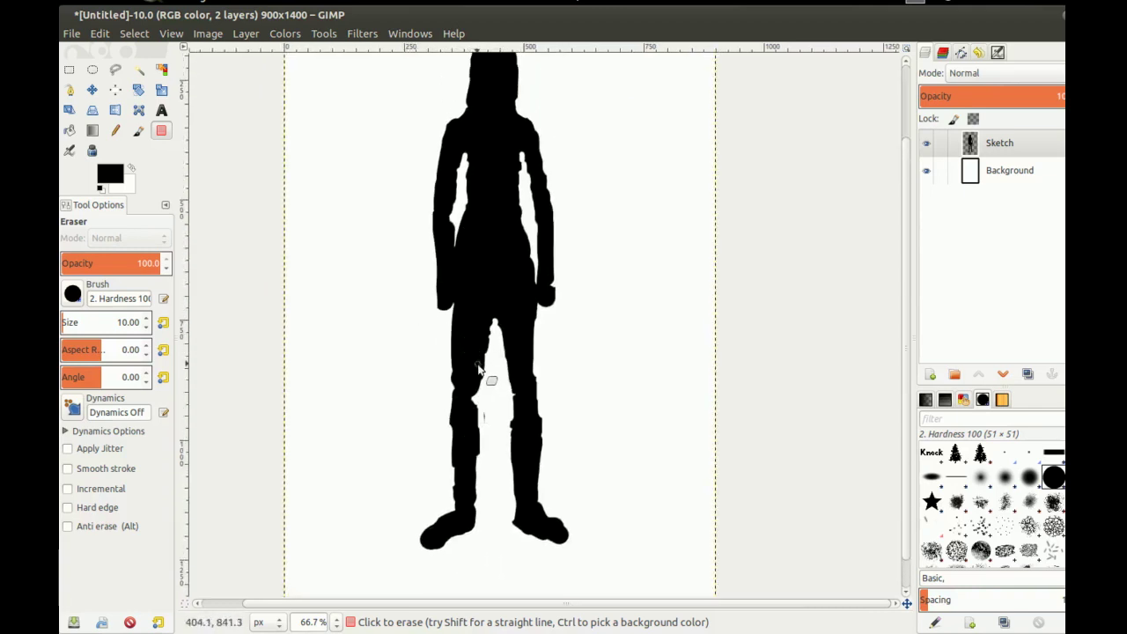
{"action": "key", "text": "p"}
{"action": "left_click_drag", "start_coordinate": [471, 386], "coordinate": [473, 403]}
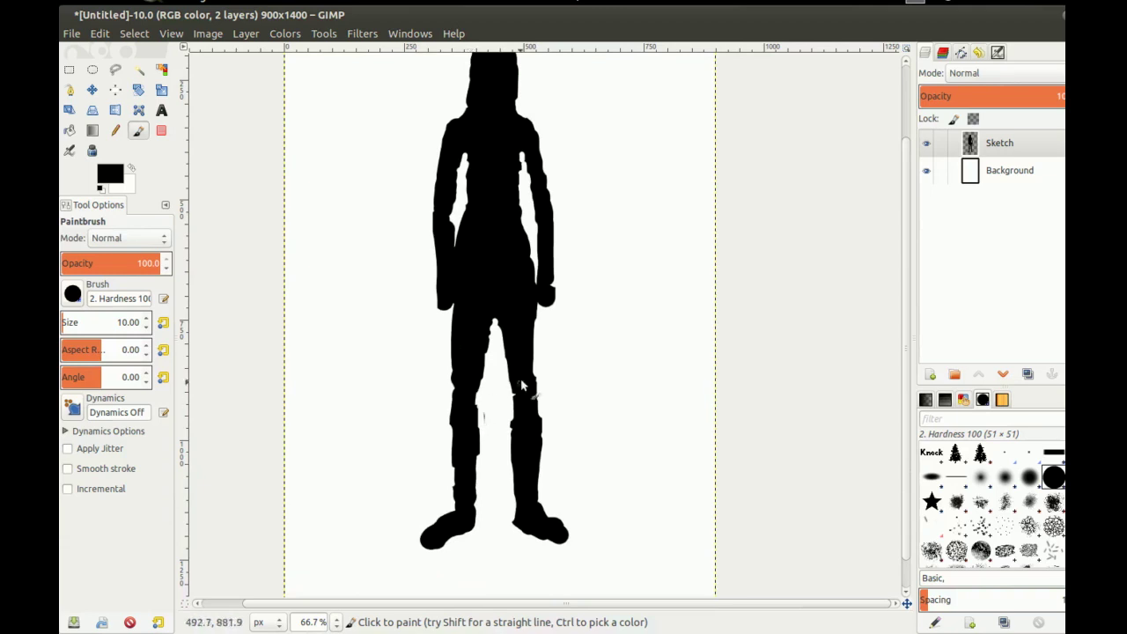
{"action": "left_click_drag", "start_coordinate": [473, 156], "coordinate": [472, 193]}
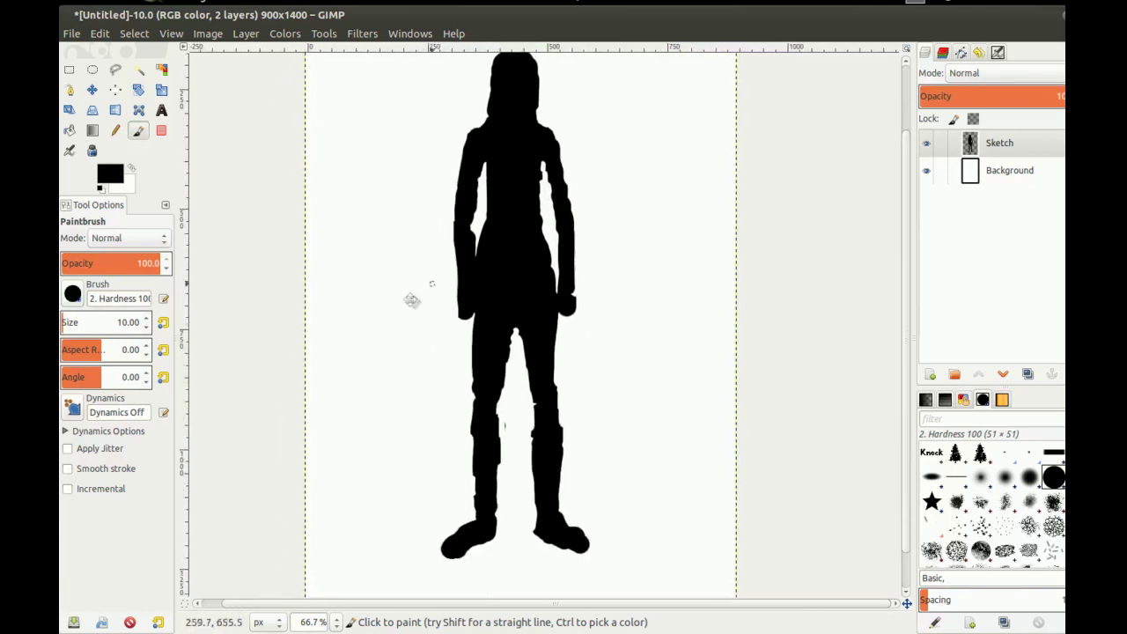
Paint a vertical column of eight black dashes beside the figure, from head height down to the feet
{"action": "key", "text": "minus"}
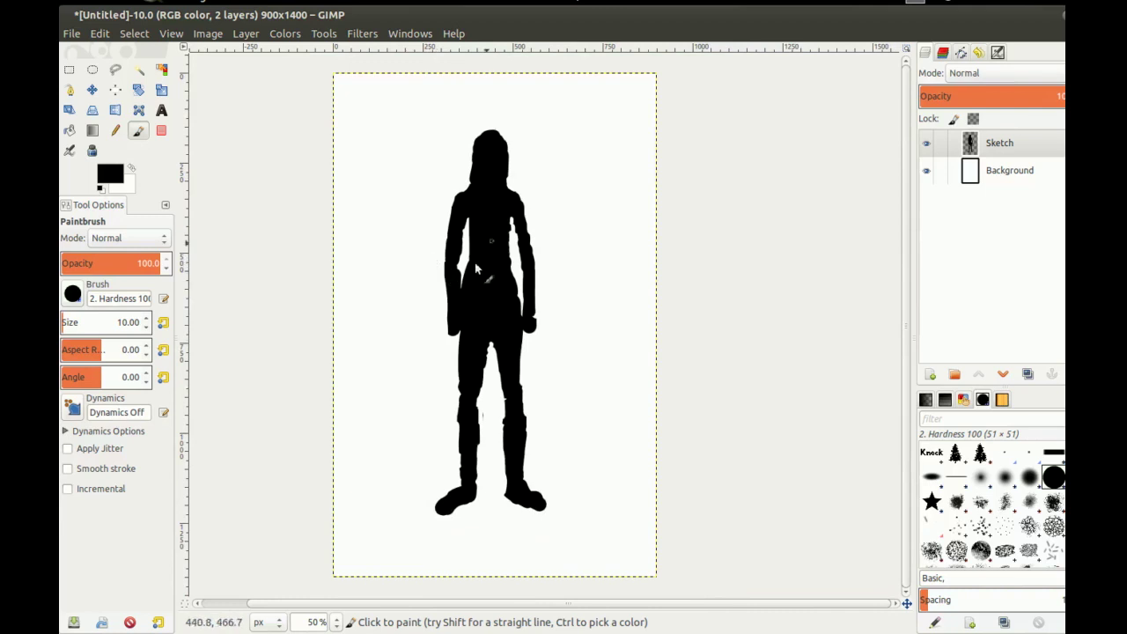
{"action": "left_click_drag", "start_coordinate": [441, 273], "coordinate": [457, 297]}
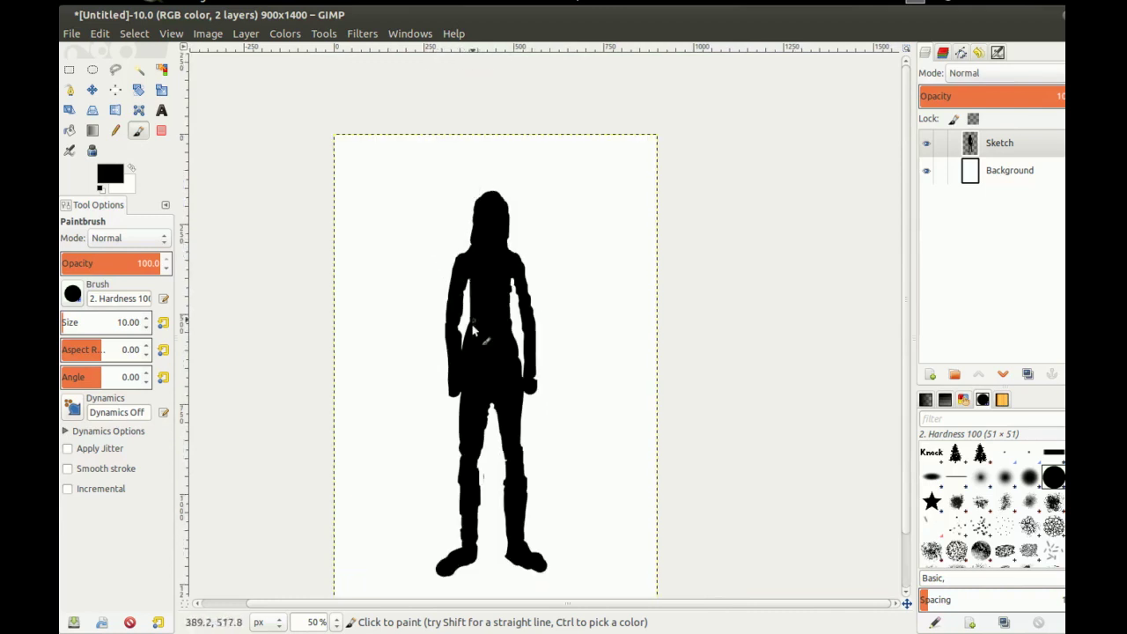
{"action": "left_click_drag", "start_coordinate": [419, 201], "coordinate": [418, 234]}
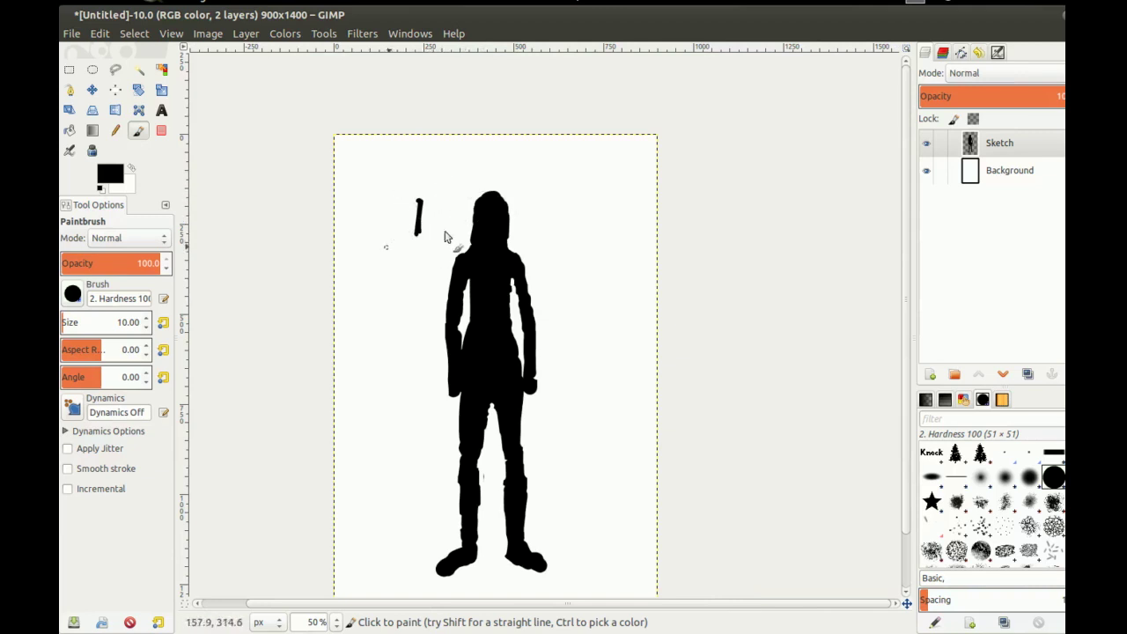
{"action": "left_click_drag", "start_coordinate": [418, 252], "coordinate": [418, 284]}
{"action": "scroll", "coordinate": [385, 306], "scroll_direction": "down", "scroll_amount": 4}
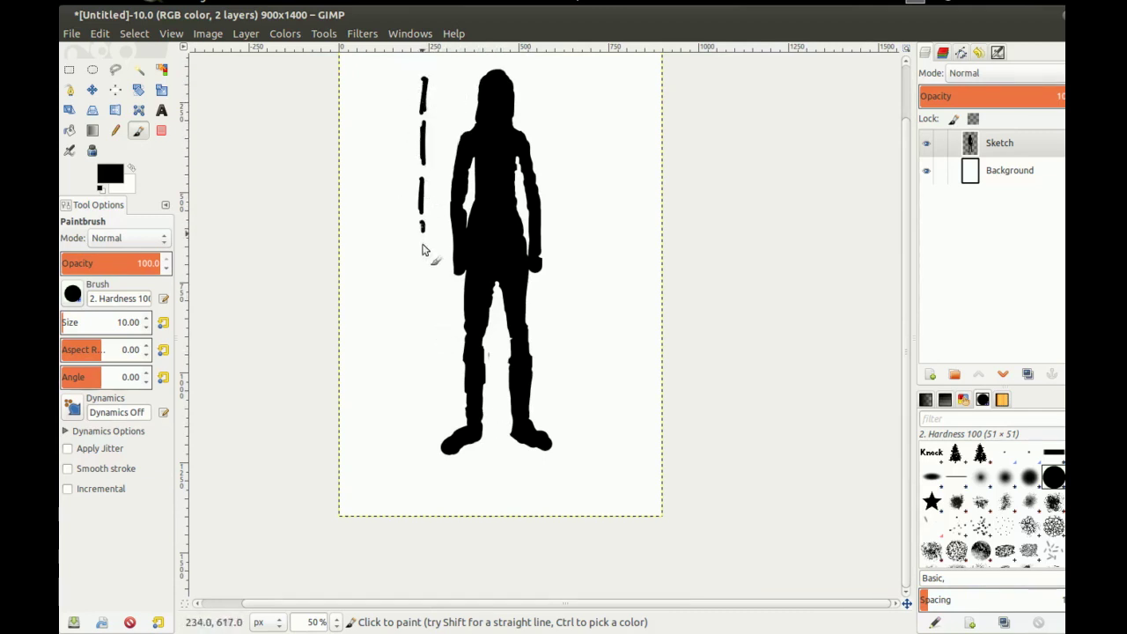
{"action": "left_click_drag", "start_coordinate": [423, 266], "coordinate": [419, 308]}
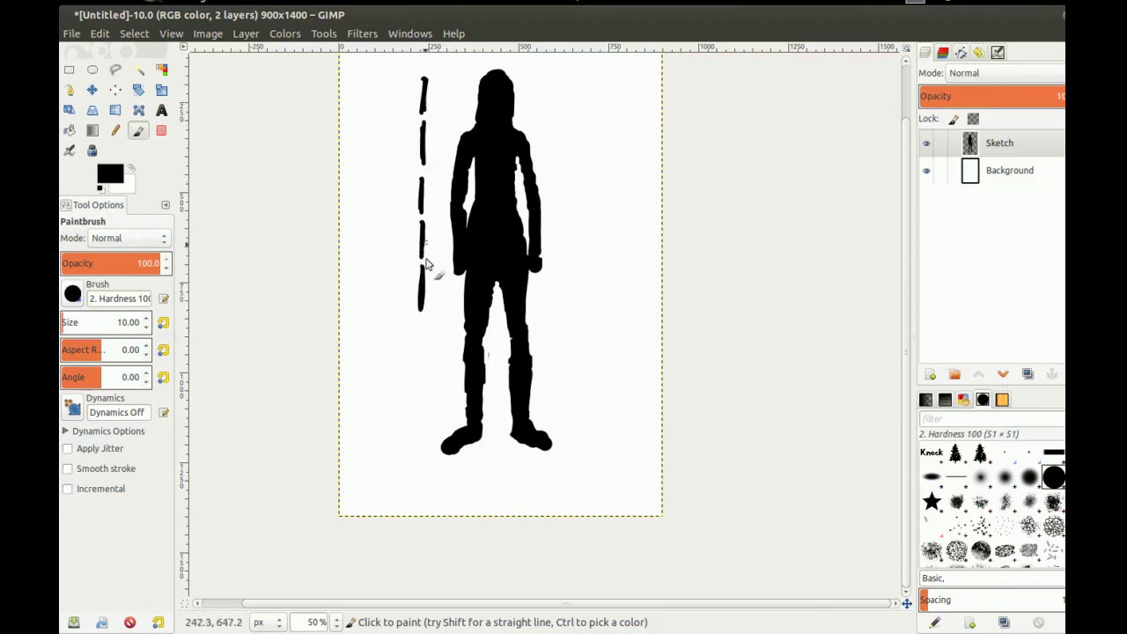
{"action": "left_click_drag", "start_coordinate": [421, 325], "coordinate": [419, 414]}
{"action": "left_click_drag", "start_coordinate": [420, 371], "coordinate": [418, 386]}
{"action": "left_click_drag", "start_coordinate": [419, 429], "coordinate": [417, 473]}
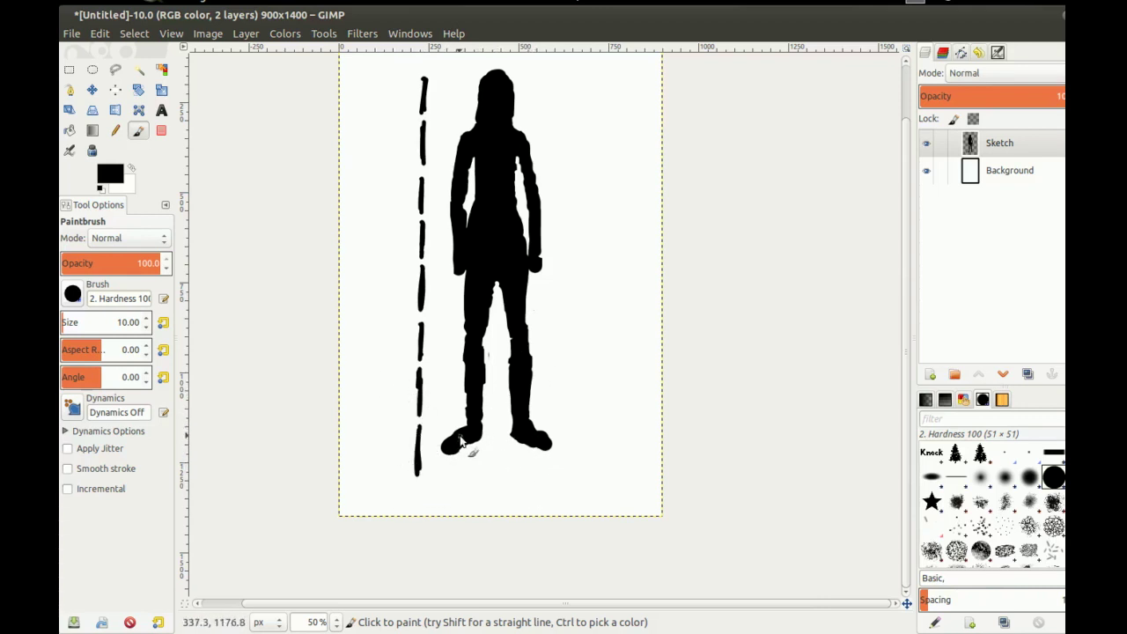
Paint a thin horizontal ground line between the figure's two feet with the size 10 Paintbrush
{"action": "key", "text": "p"}
{"action": "left_click_drag", "start_coordinate": [461, 442], "coordinate": [515, 439]}
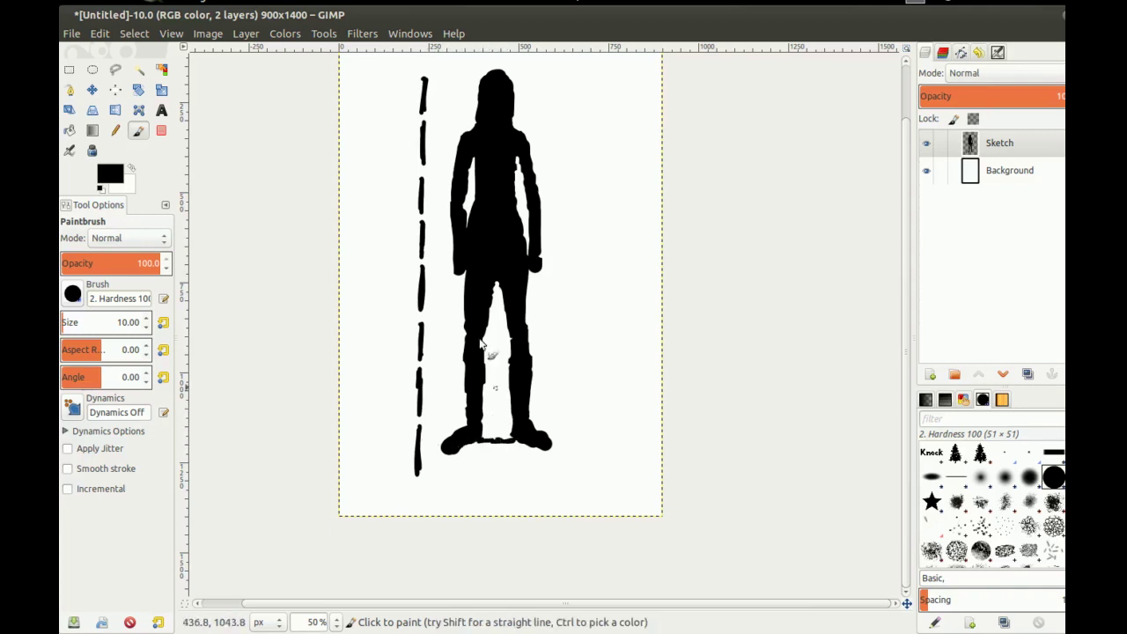
{"action": "left_click_drag", "start_coordinate": [477, 193], "coordinate": [468, 268]}
{"action": "left_click_drag", "start_coordinate": [478, 154], "coordinate": [498, 158]}
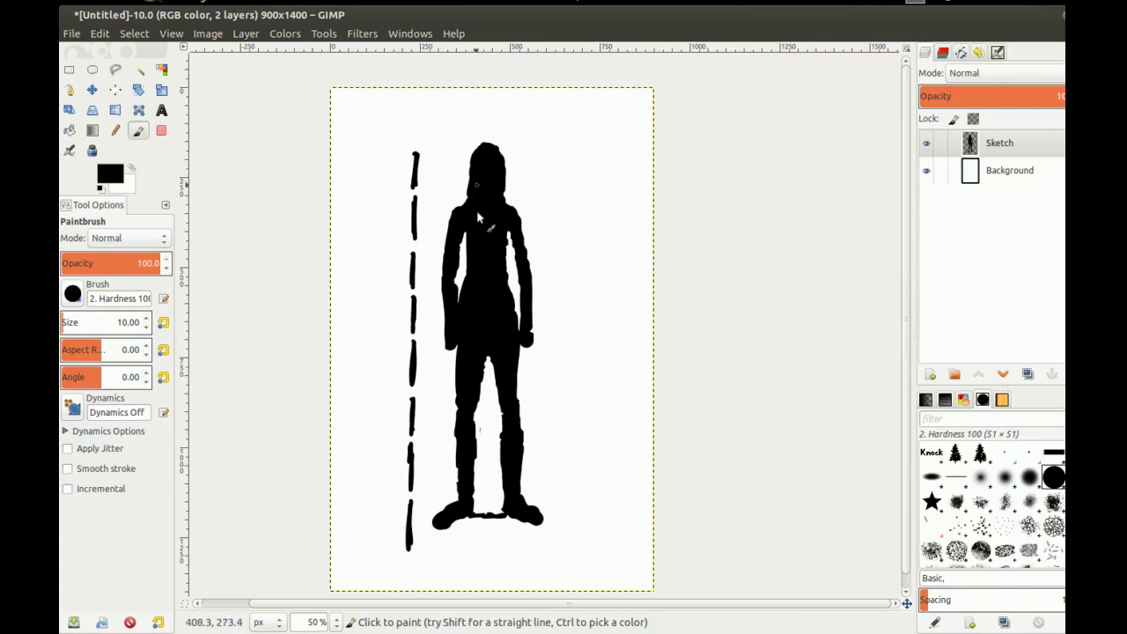
Erase a wider gap between the left-hand forearm and the hip, and return to the Paintbrush
{"action": "key", "text": "shift+e"}
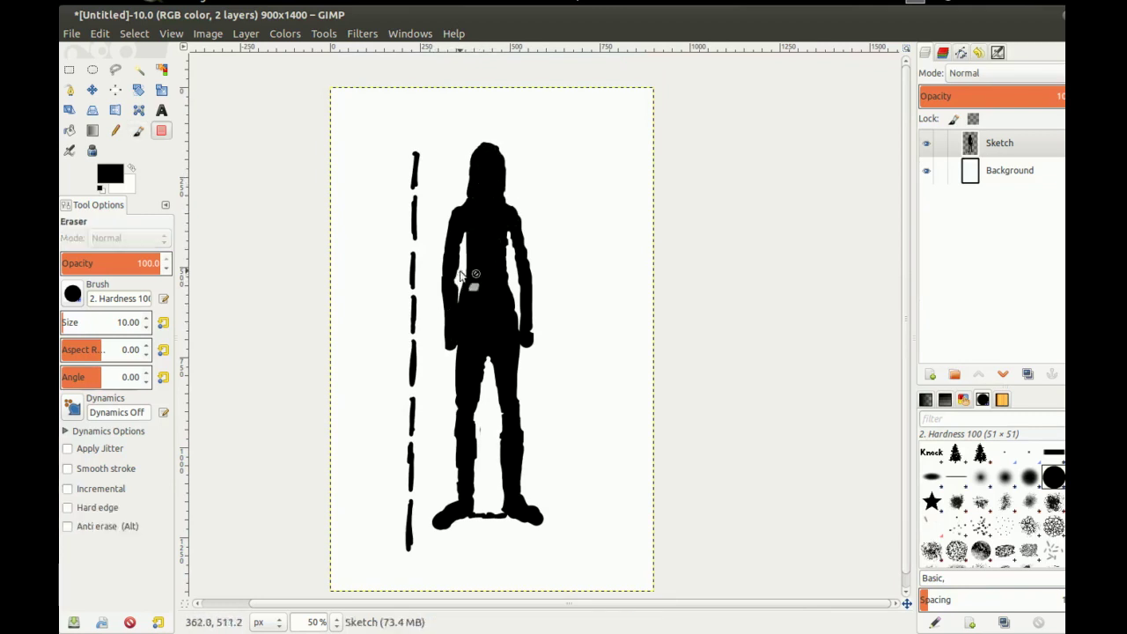
{"action": "left_click_drag", "start_coordinate": [457, 298], "coordinate": [459, 318]}
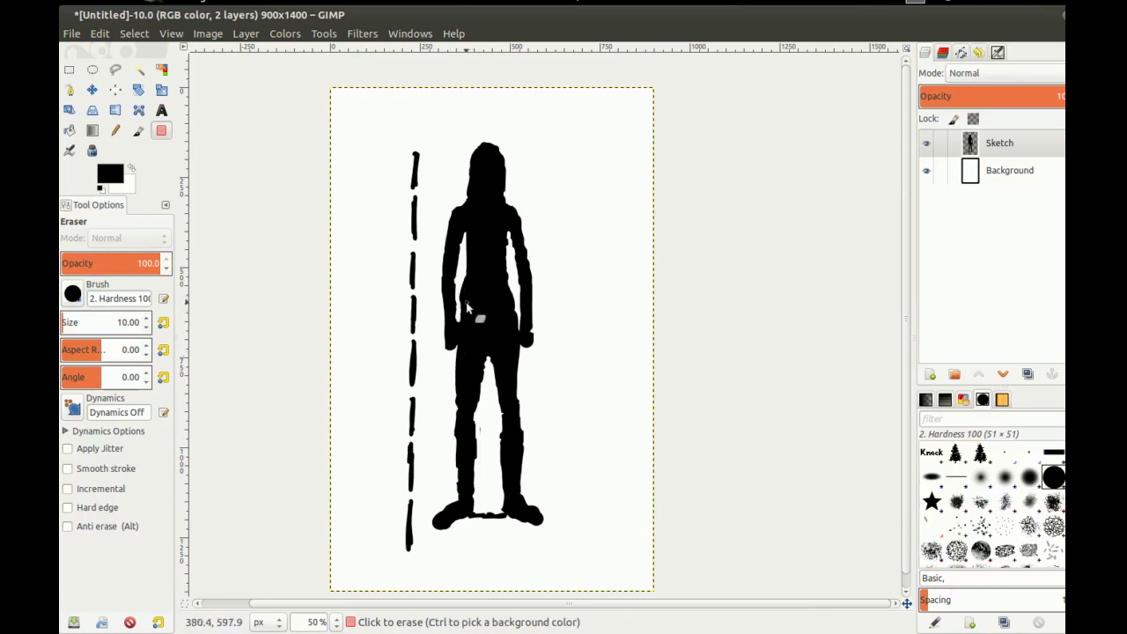
{"action": "key", "text": "p"}
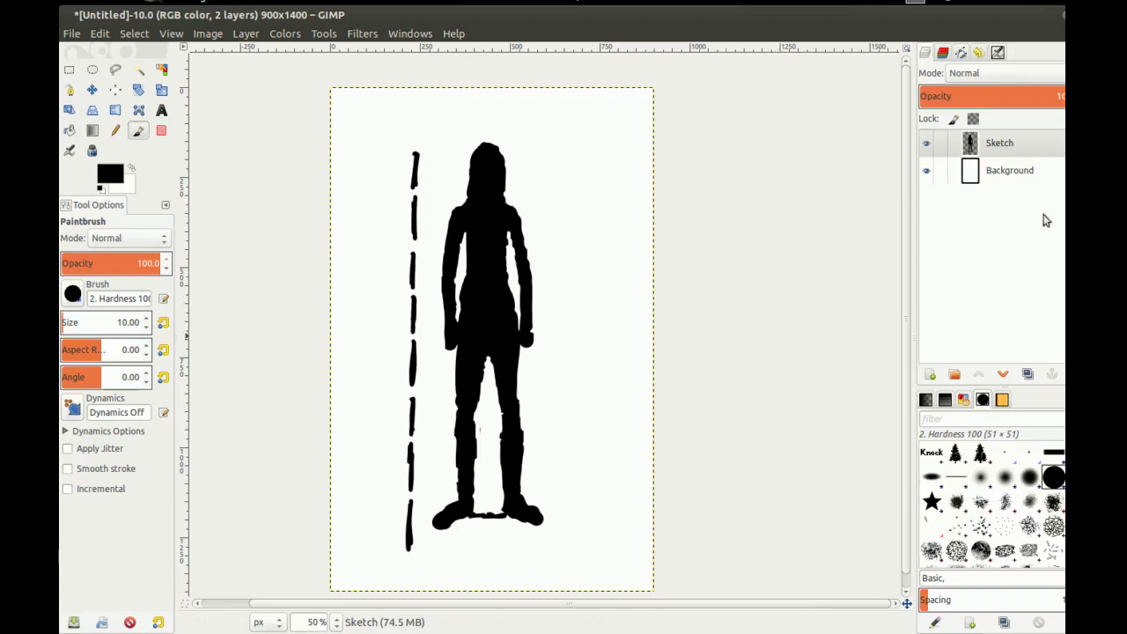
Create a transparent 900 × 1400 px layer above the Sketch layer and hide the original Sketch layer
{"action": "left_click", "coordinate": [931, 375]}
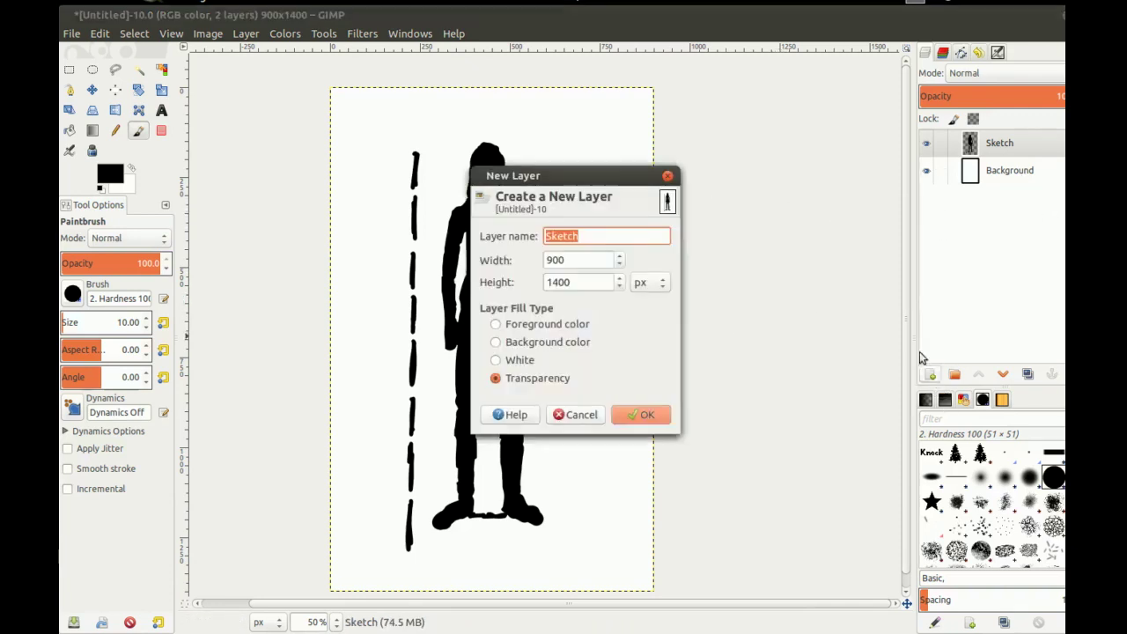
{"action": "left_click", "coordinate": [645, 416]}
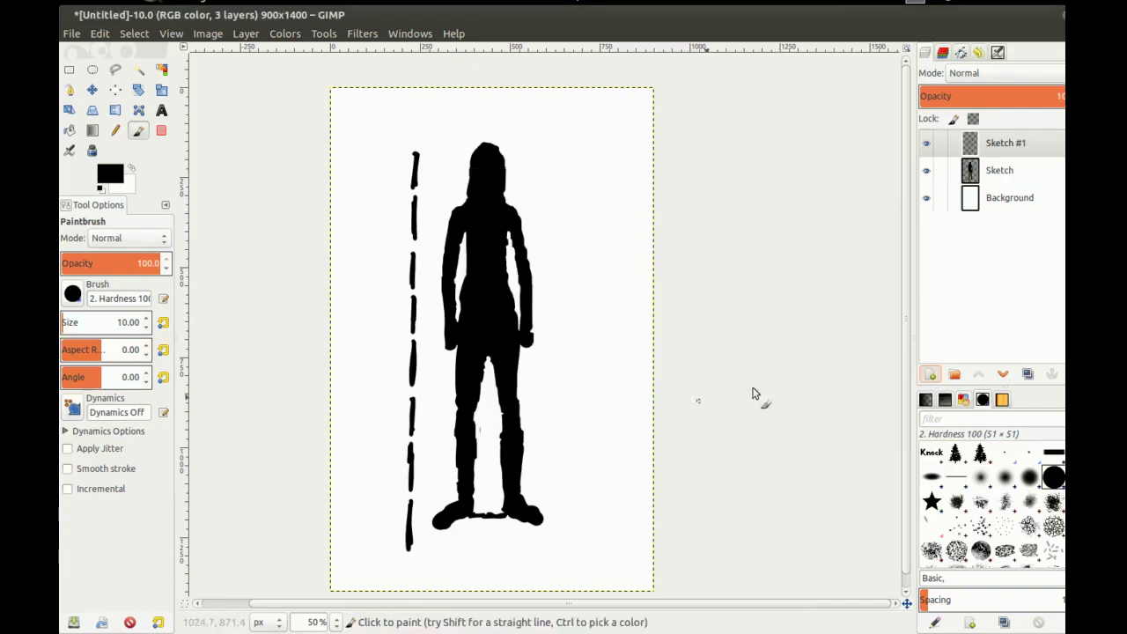
{"action": "left_click", "coordinate": [926, 171]}
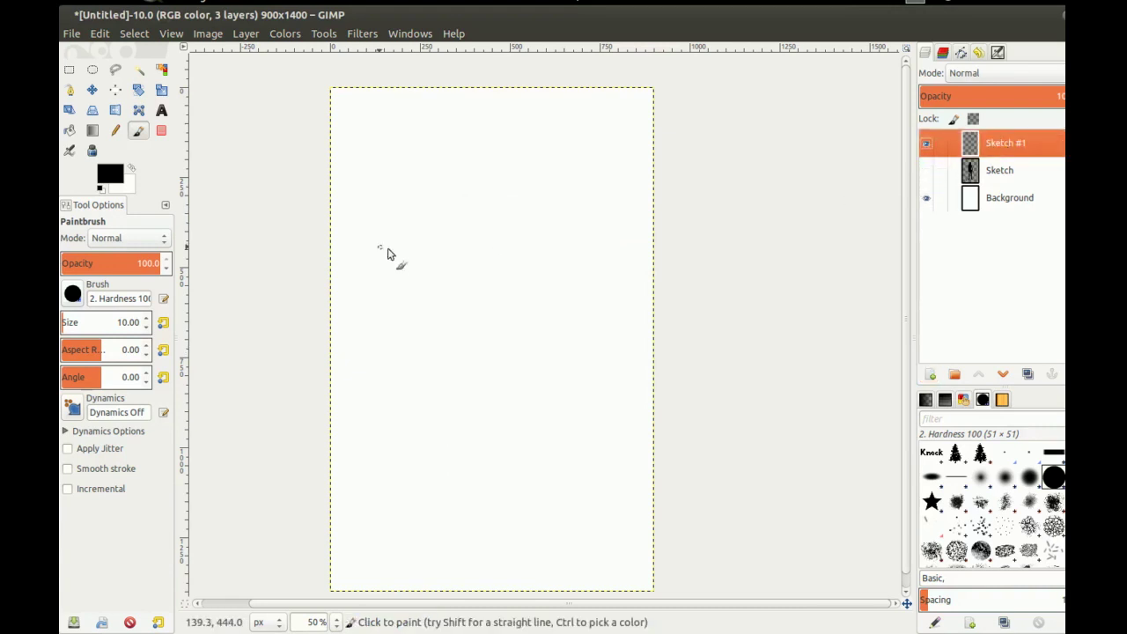
Set the Paintbrush size to 2 and undo the trial head strokes on the new layer
{"action": "mouse_move", "coordinate": [489, 148]}
{"action": "left_mouse_down"}
{"action": "mouse_move", "coordinate": [471, 177]}
{"action": "mouse_move", "coordinate": [478, 144]}
{"action": "mouse_move", "coordinate": [472, 181]}
{"action": "mouse_move", "coordinate": [483, 144]}
{"action": "mouse_move", "coordinate": [479, 172]}
{"action": "left_mouse_up"}
{"action": "key", "text": "ctrl+z"}
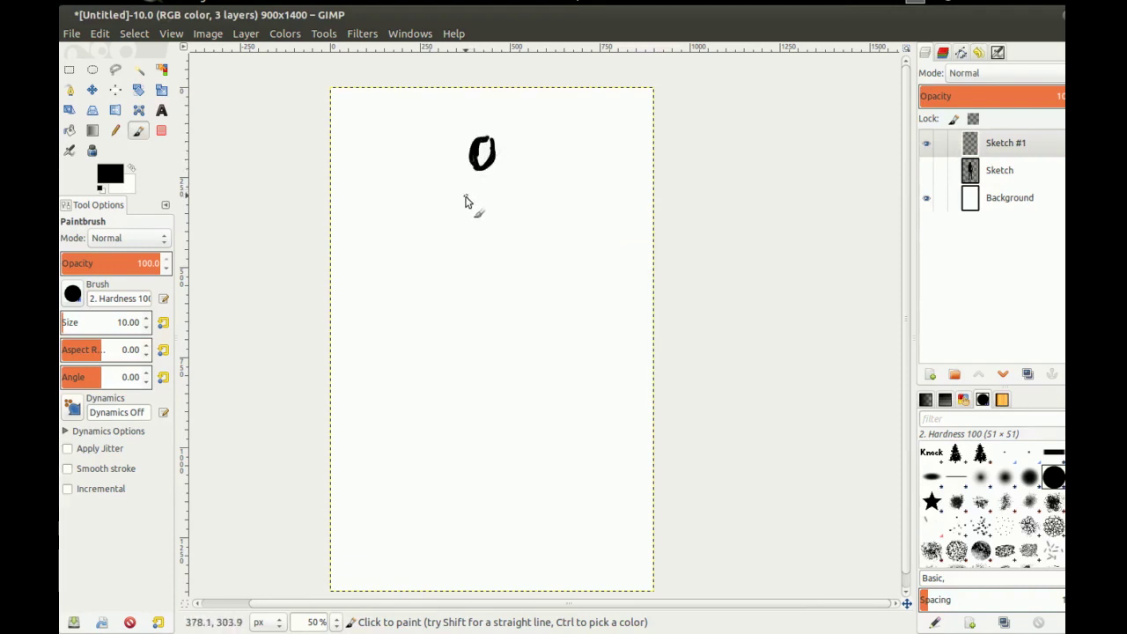
{"action": "key", "text": "bracketleft"}
{"action": "key", "text": "bracketleft"}
{"action": "left_click_drag", "start_coordinate": [456, 191], "coordinate": [447, 221]}
{"action": "key", "text": "ctrl+z"}
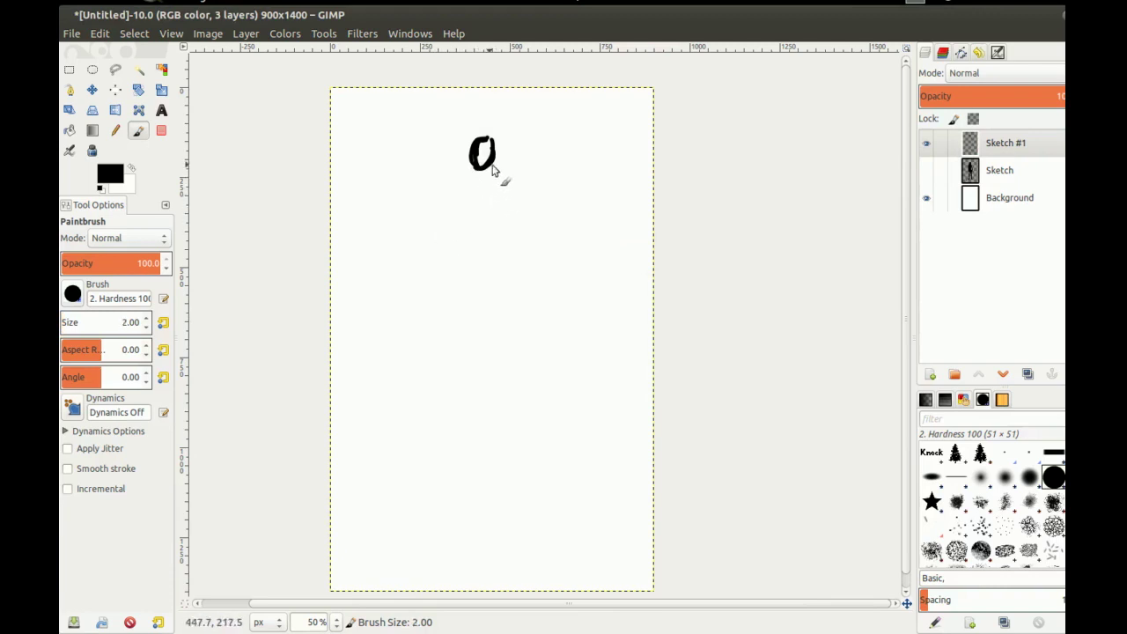
{"action": "key", "text": "ctrl+z"}
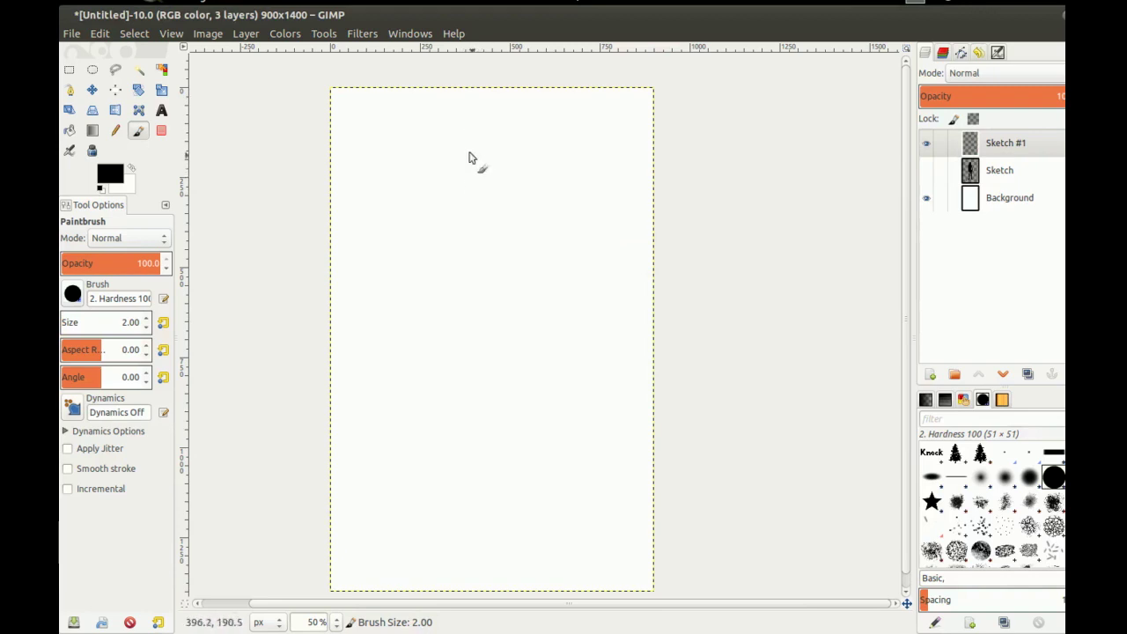
Sketch an oval head with a pointed chin near the top of the canvas, using loose overlapping size 2 strokes
{"action": "mouse_move", "coordinate": [469, 172]}
{"action": "left_mouse_down"}
{"action": "mouse_move", "coordinate": [442, 148]}
{"action": "mouse_move", "coordinate": [452, 181]}
{"action": "mouse_move", "coordinate": [451, 145]}
{"action": "mouse_move", "coordinate": [438, 173]}
{"action": "left_mouse_up"}
{"action": "scroll", "coordinate": [471, 149], "scroll_direction": "up", "scroll_amount": 2}
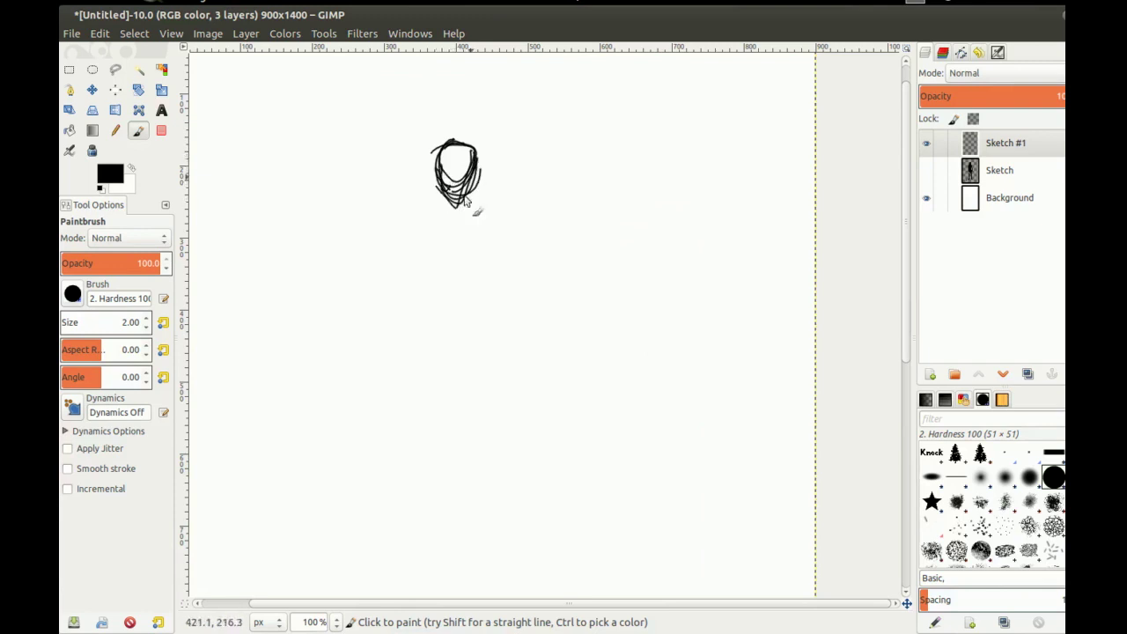
{"action": "left_click_drag", "start_coordinate": [474, 187], "coordinate": [458, 215]}
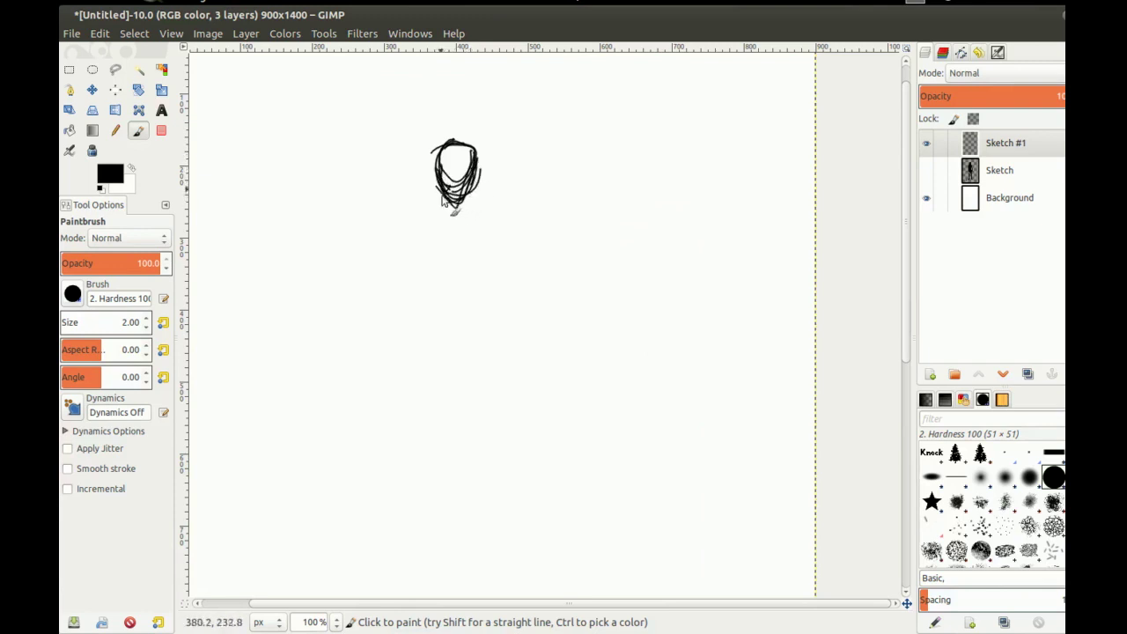
{"action": "scroll", "coordinate": [434, 187], "scroll_direction": "up", "scroll_amount": 2}
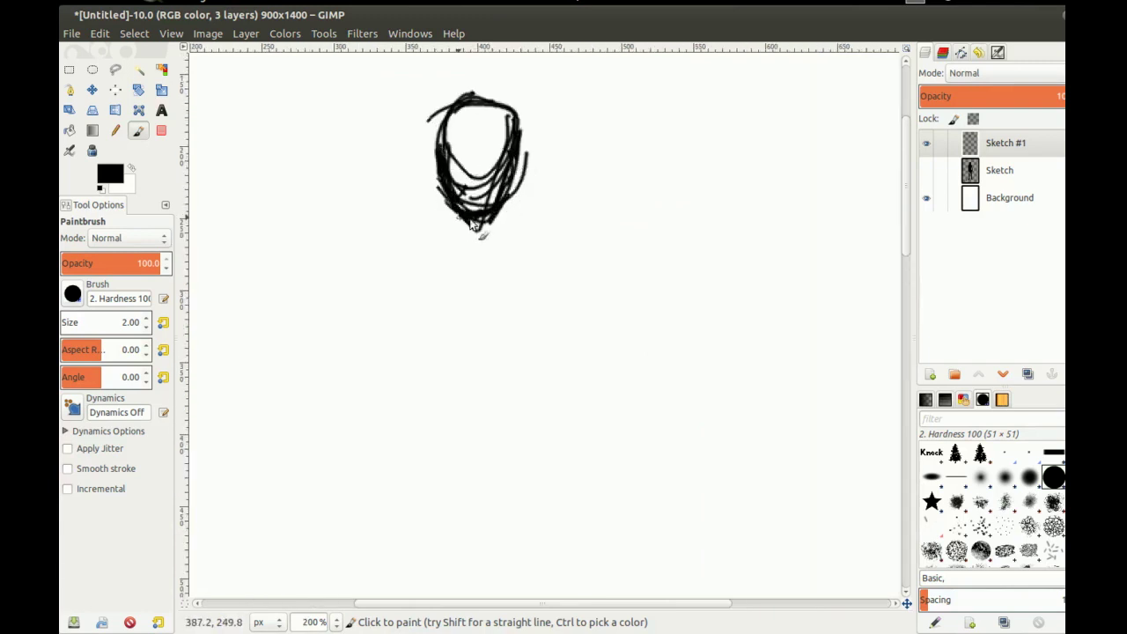
{"action": "mouse_move", "coordinate": [436, 145]}
{"action": "left_mouse_down"}
{"action": "mouse_move", "coordinate": [439, 187]}
{"action": "mouse_move", "coordinate": [454, 107]}
{"action": "mouse_move", "coordinate": [472, 101]}
{"action": "left_mouse_up"}
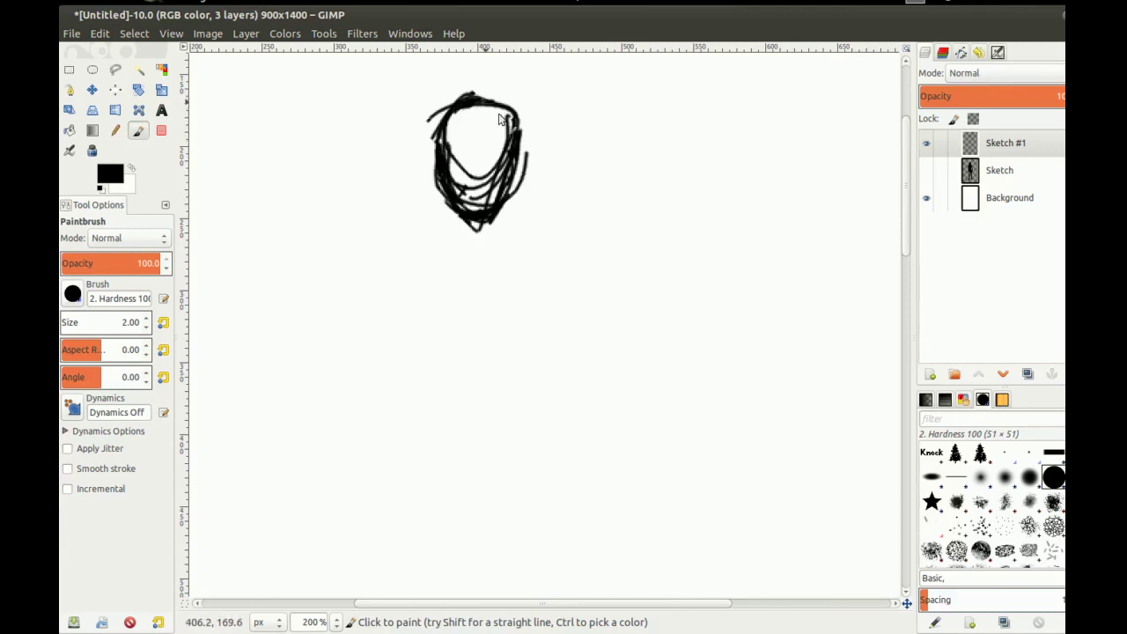
Sketch a short neck below the head and a sloping shoulder line on each side of it
{"action": "scroll", "coordinate": [476, 202], "scroll_direction": "down", "scroll_amount": 3}
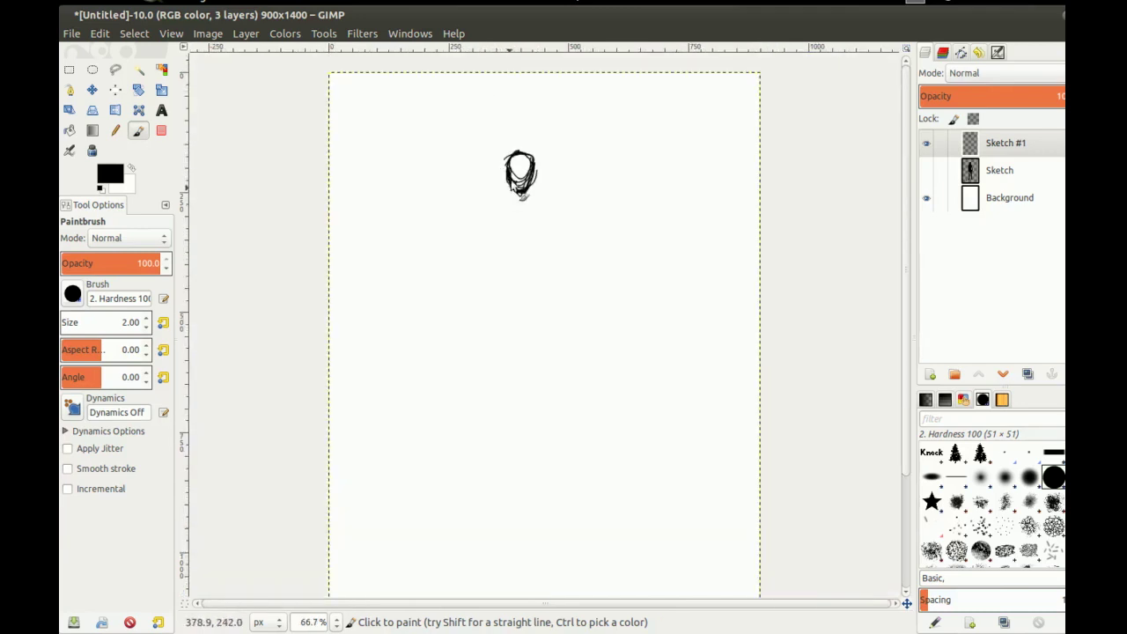
{"action": "scroll", "coordinate": [483, 234], "scroll_direction": "up", "scroll_amount": 3}
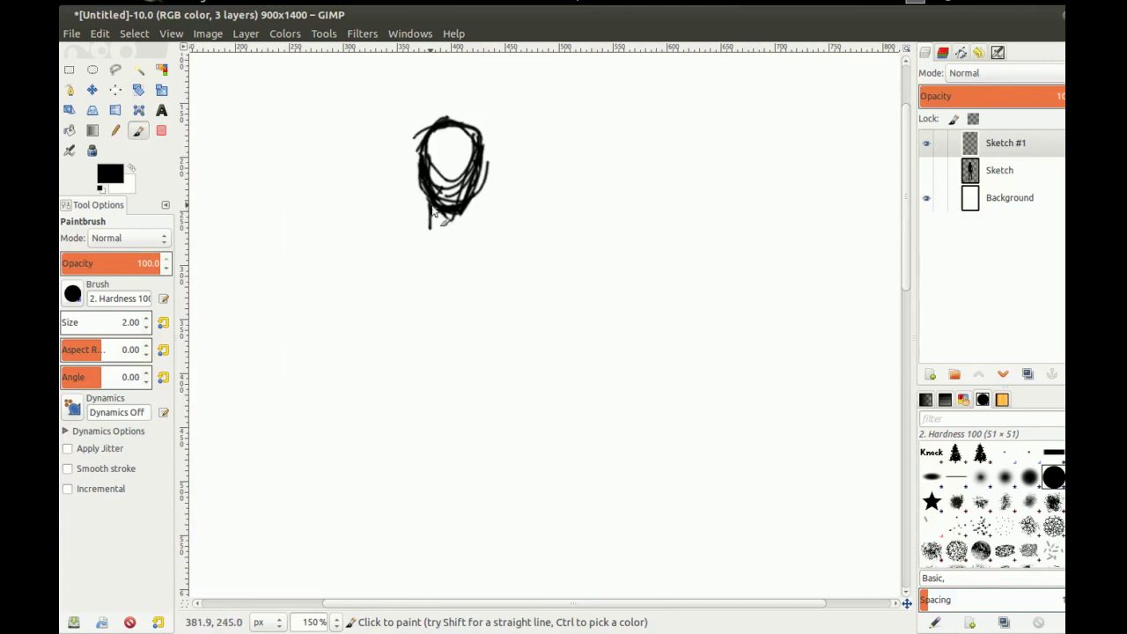
{"action": "left_click_drag", "start_coordinate": [430, 208], "coordinate": [493, 231]}
{"action": "left_click_drag", "start_coordinate": [428, 218], "coordinate": [373, 233]}
{"action": "left_click_drag", "start_coordinate": [397, 227], "coordinate": [367, 245]}
{"action": "left_click_drag", "start_coordinate": [486, 229], "coordinate": [521, 247]}
{"action": "mouse_move", "coordinate": [435, 246]}
{"action": "left_mouse_down"}
{"action": "mouse_move", "coordinate": [392, 196]}
{"action": "mouse_move", "coordinate": [411, 196]}
{"action": "mouse_move", "coordinate": [487, 284]}
{"action": "mouse_move", "coordinate": [450, 194]}
{"action": "mouse_move", "coordinate": [487, 211]}
{"action": "left_mouse_up"}
Select a 102 × 102 px rectangle around the sketched head and copy it
{"action": "scroll", "coordinate": [473, 232], "scroll_direction": "down", "scroll_amount": 1}
{"action": "left_click", "coordinate": [69, 68]}
{"action": "left_click_drag", "start_coordinate": [483, 79], "coordinate": [557, 153]}
{"action": "key", "text": "ctrl+c"}
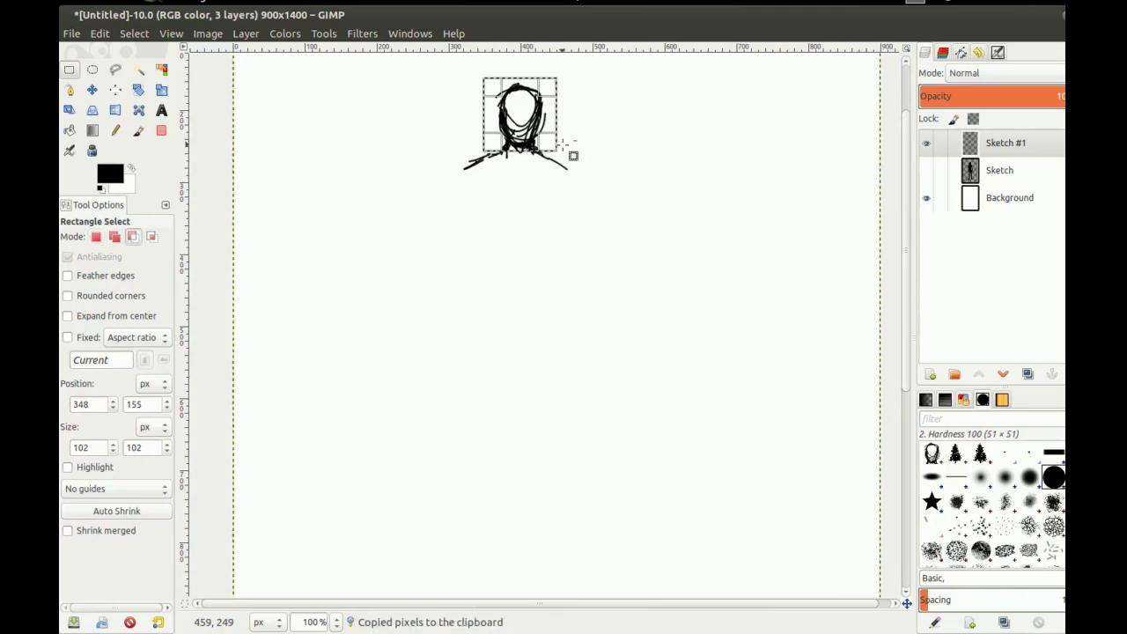
Paste the copied head three times as separate new layers and stack the copies in a column below the original
{"action": "key", "text": "ctrl+v"}
{"action": "right_click", "coordinate": [1012, 151]}
{"action": "left_click", "coordinate": [968, 177]}
{"action": "key", "text": "ctrl+v"}
{"action": "right_click", "coordinate": [1021, 151]}
{"action": "left_click", "coordinate": [968, 177]}
{"action": "key", "text": "ctrl+v"}
{"action": "right_click", "coordinate": [1018, 151]}
{"action": "left_click", "coordinate": [959, 172]}
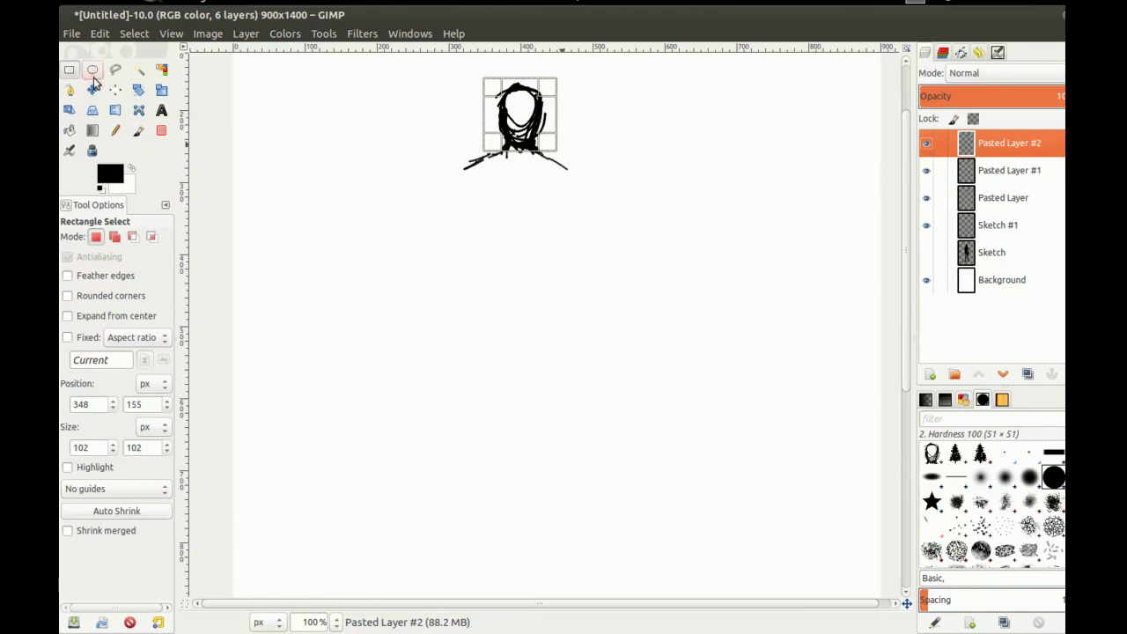
{"action": "left_click", "coordinate": [91, 89]}
{"action": "left_click_drag", "start_coordinate": [502, 131], "coordinate": [503, 332]}
Hide the Background and merge the visible head layers with the Expanded as necessary option
{"action": "left_click", "coordinate": [925, 280]}
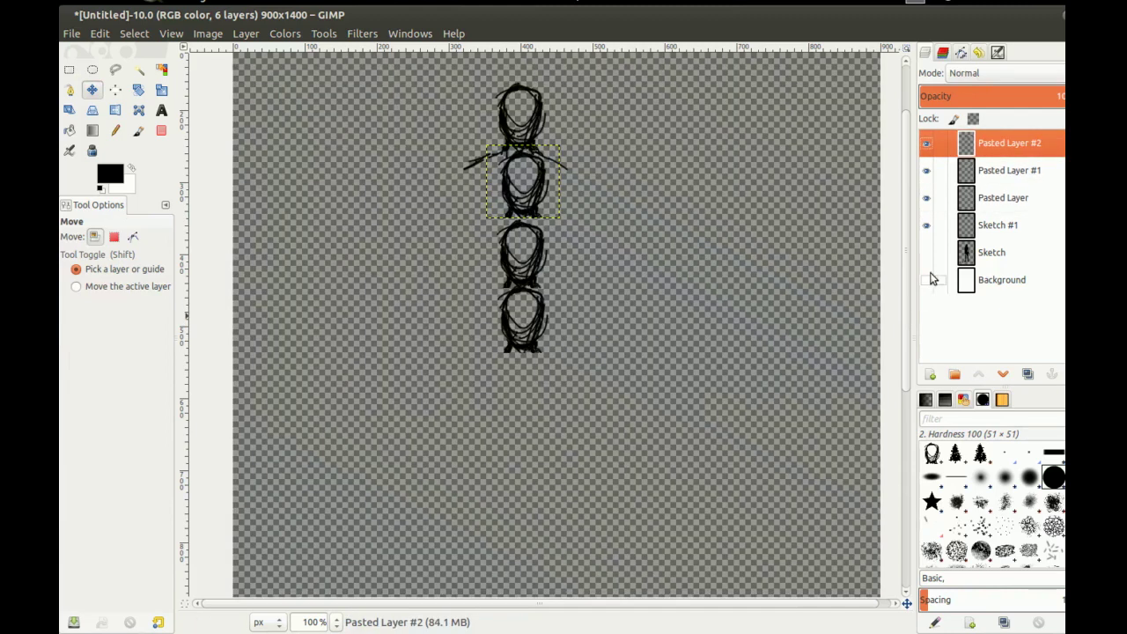
{"action": "right_click", "coordinate": [1003, 147]}
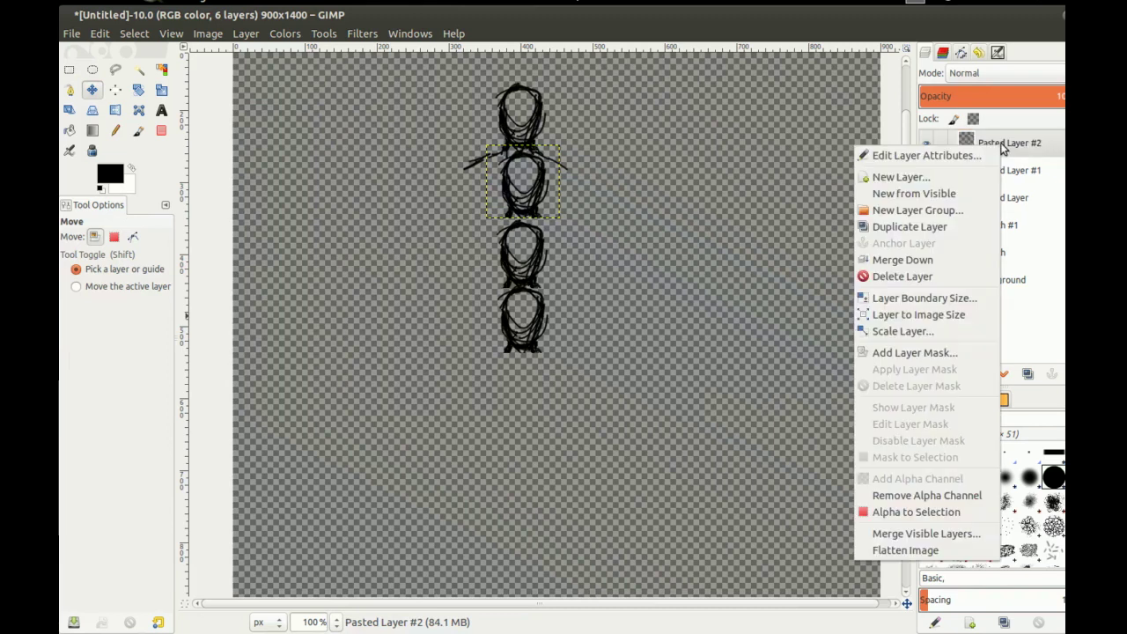
{"action": "left_click", "coordinate": [926, 532]}
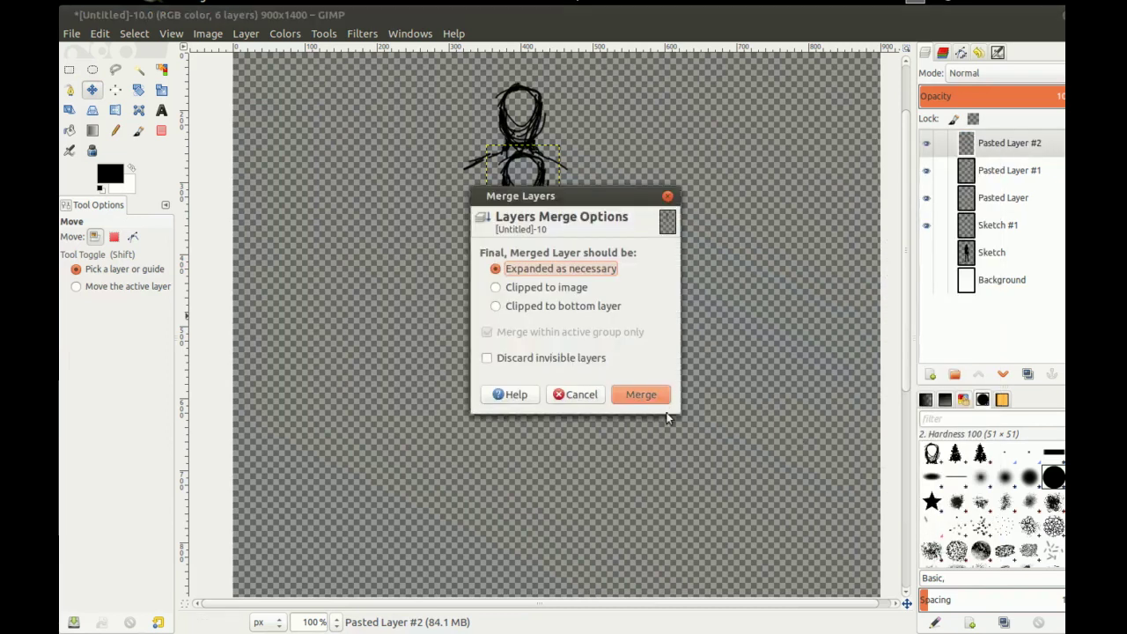
{"action": "left_click", "coordinate": [648, 392]}
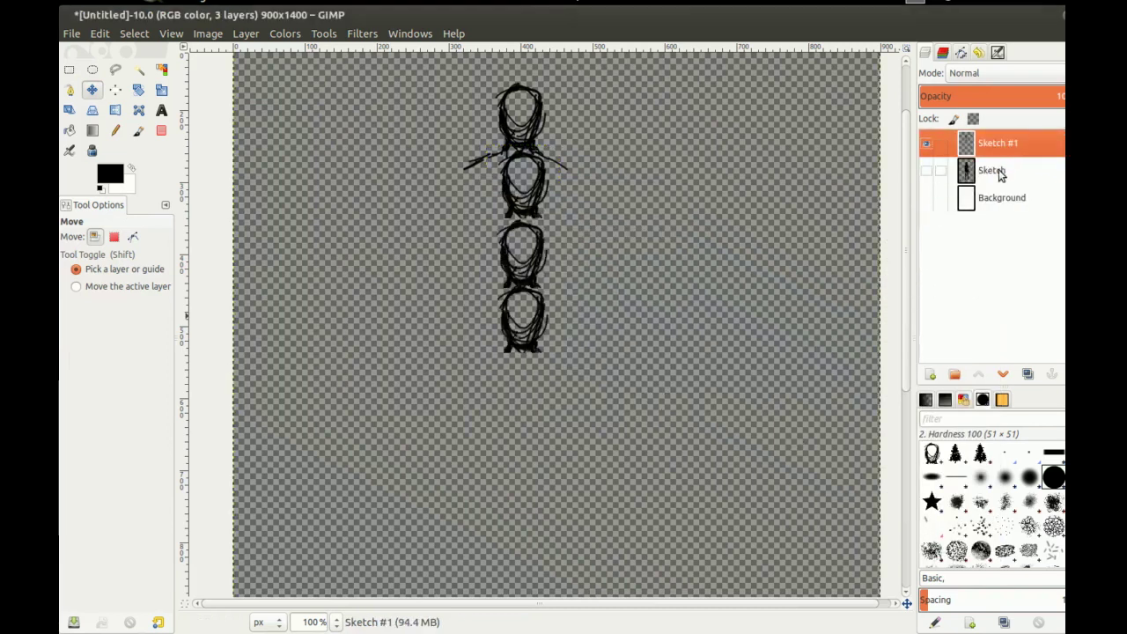
Duplicate the four-head column onto a new layer, move it directly below the first column, and show the Background again
{"action": "key", "text": "ctrl+c"}
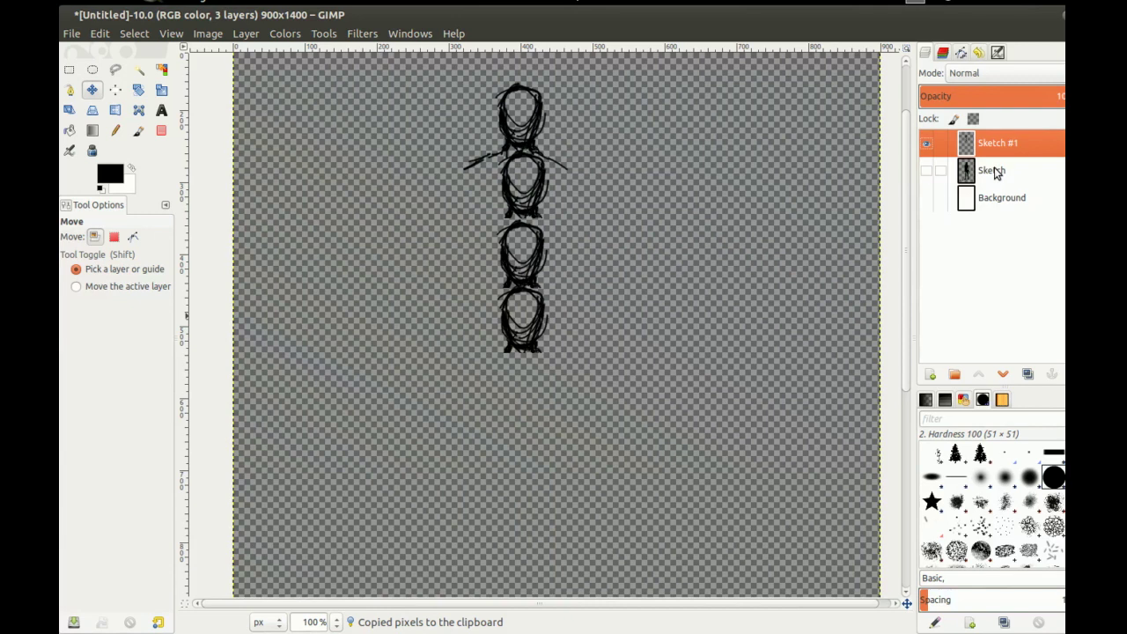
{"action": "key", "text": "ctrl+v"}
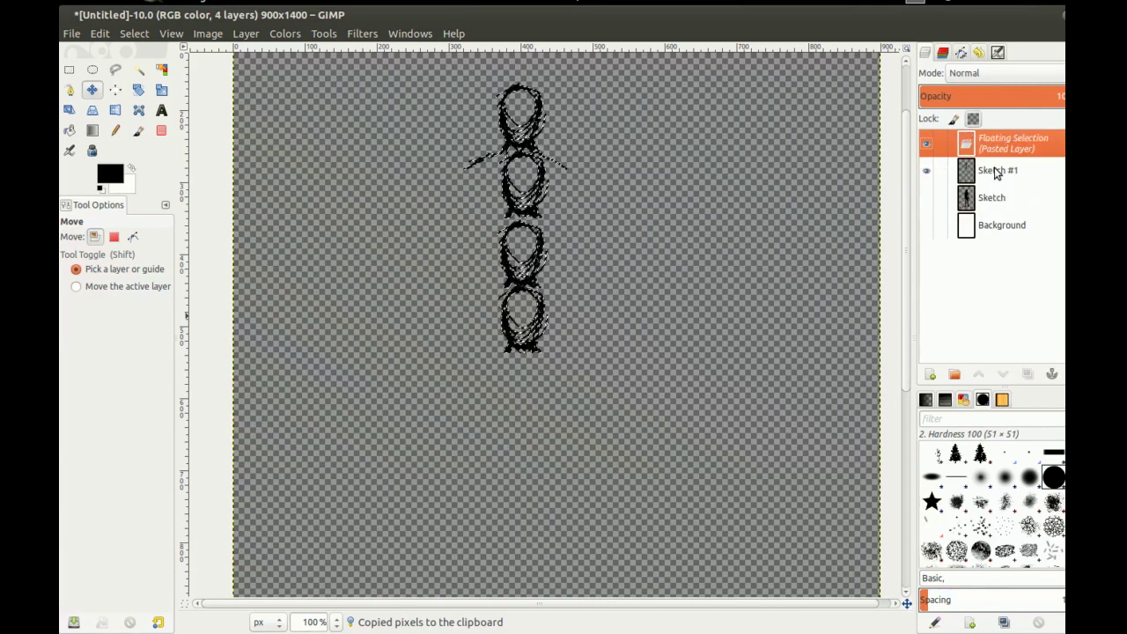
{"action": "right_click", "coordinate": [984, 154]}
{"action": "left_click", "coordinate": [884, 183]}
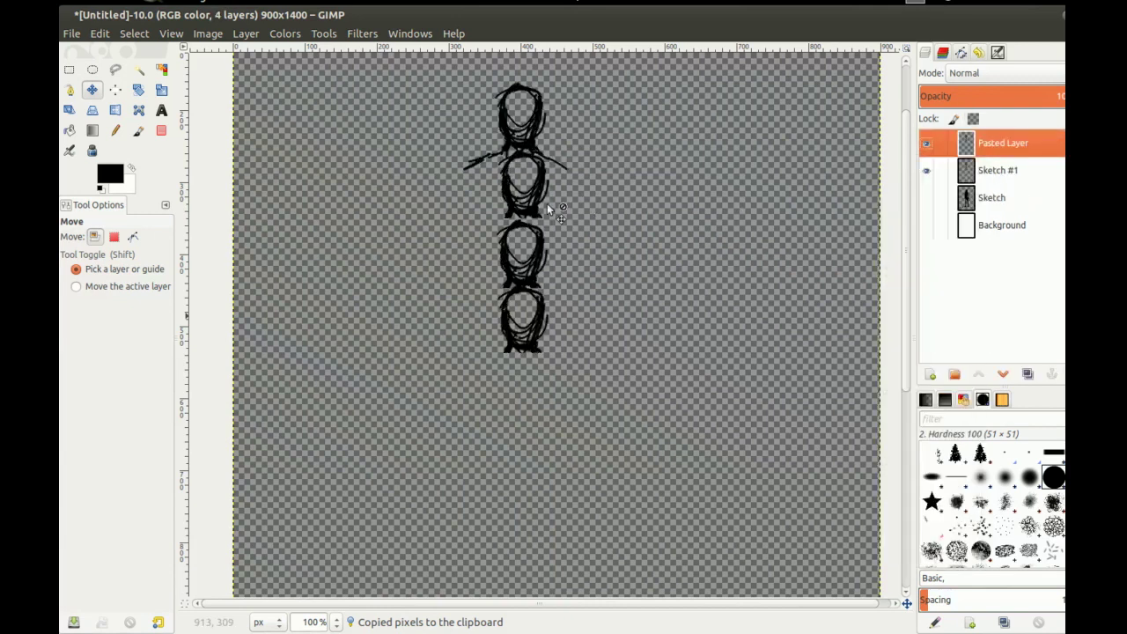
{"action": "left_click_drag", "start_coordinate": [506, 195], "coordinate": [508, 478]}
{"action": "left_click", "coordinate": [926, 226]}
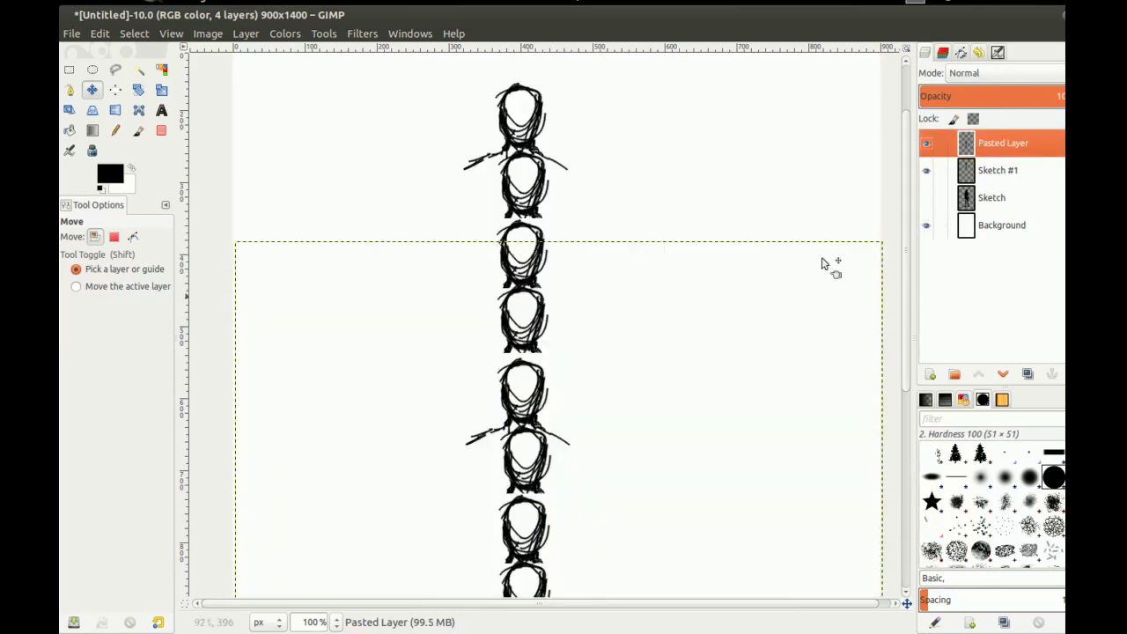
Compare the eight-head column with the silhouette on the Sketch layer, and merge the pasted layer down into Sketch #1
{"action": "left_click", "coordinate": [926, 199]}
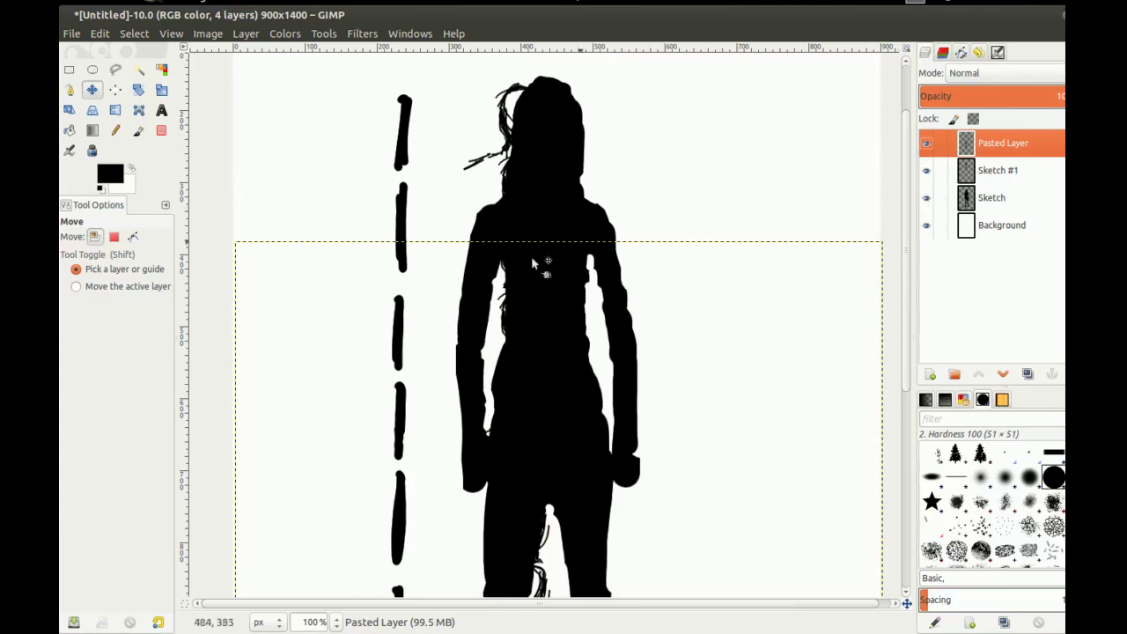
{"action": "left_click", "coordinate": [928, 200]}
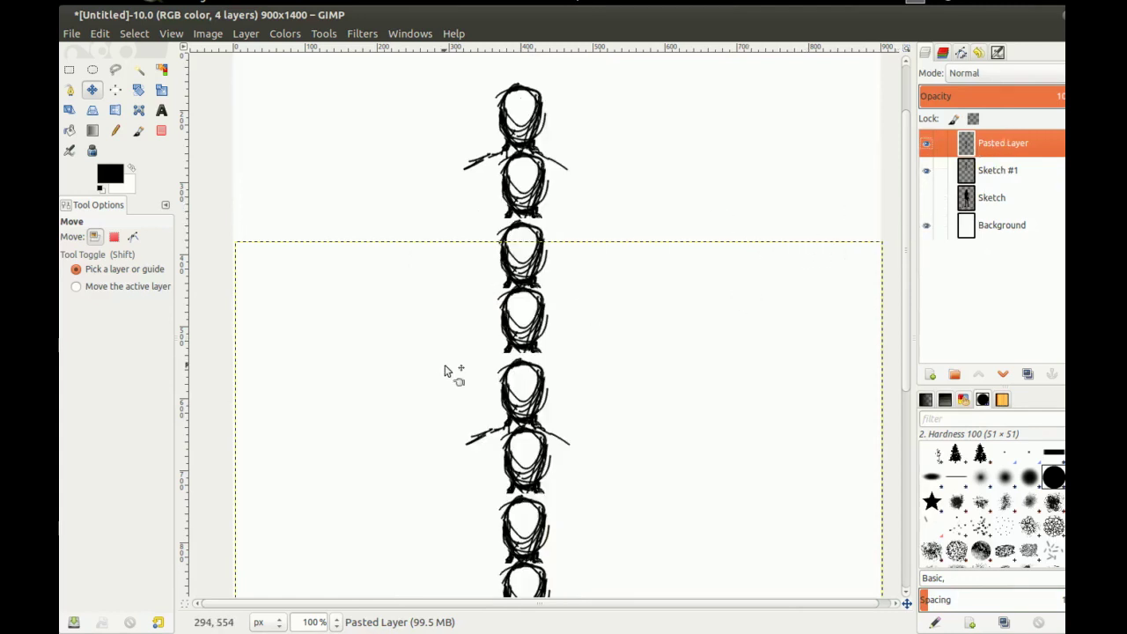
{"action": "left_click_drag", "start_coordinate": [444, 366], "coordinate": [465, 344]}
{"action": "scroll", "coordinate": [467, 203], "scroll_direction": "down", "scroll_amount": 1}
{"action": "left_click", "coordinate": [538, 180]}
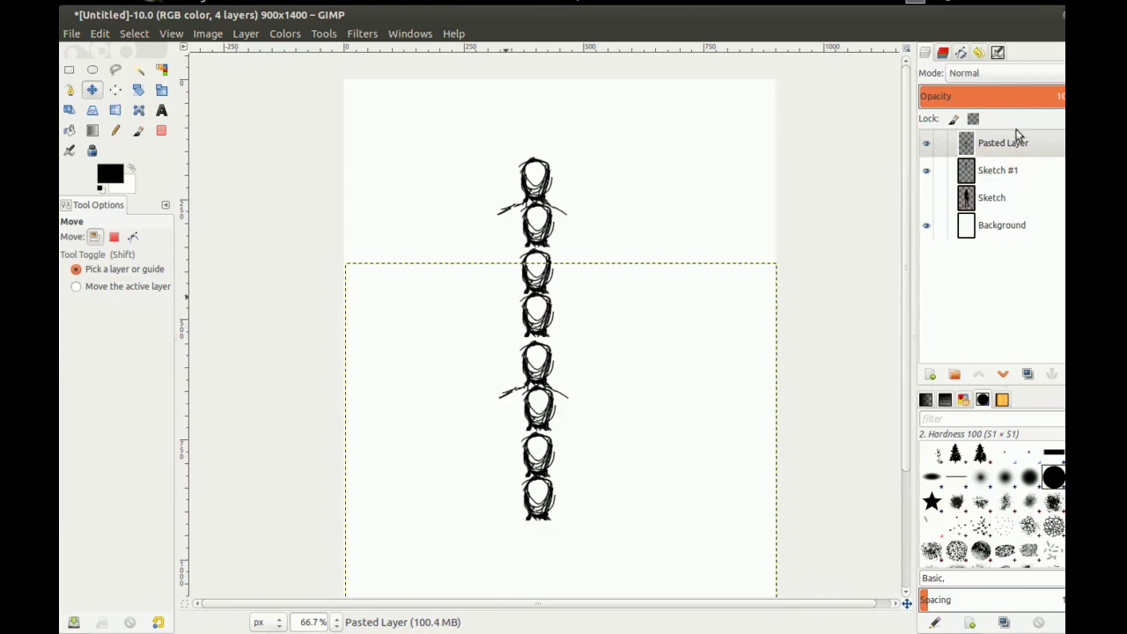
{"action": "right_click", "coordinate": [1020, 148]}
{"action": "left_click", "coordinate": [920, 263]}
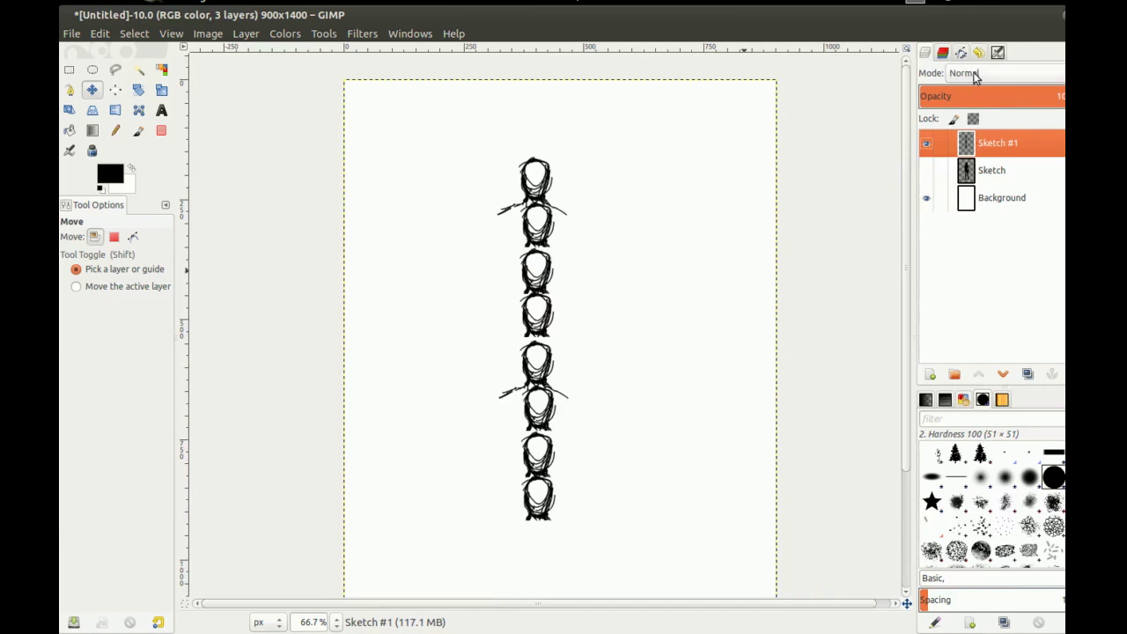
Lower the opacity of the Sketch #1 head column to about half and create a new transparent layer above it
{"action": "left_click", "coordinate": [993, 95]}
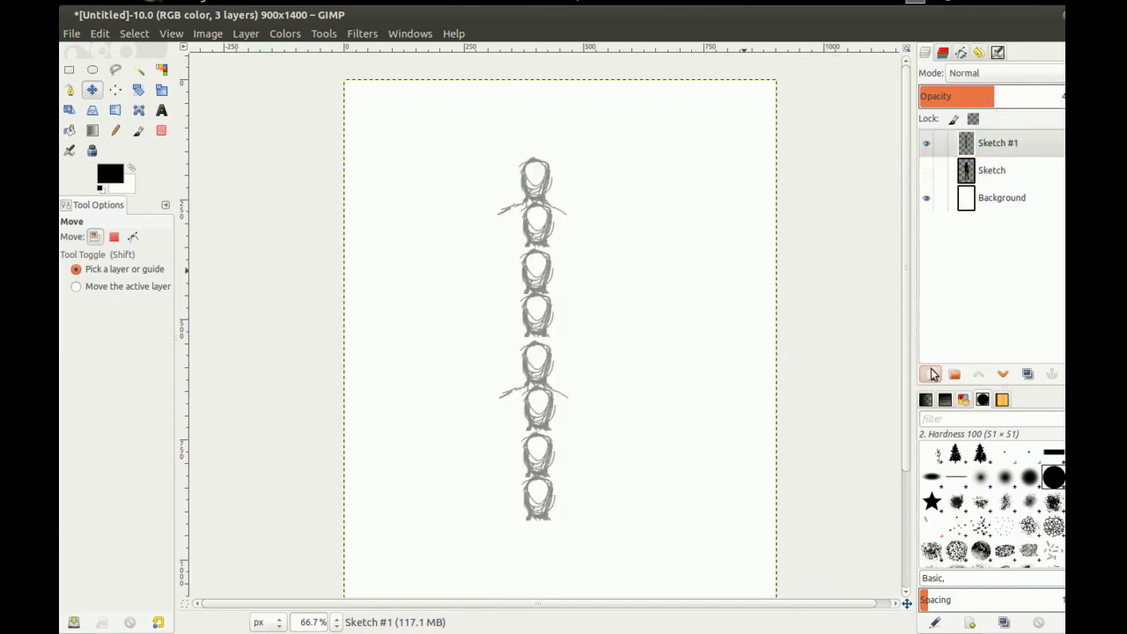
{"action": "left_click", "coordinate": [930, 374]}
{"action": "left_click", "coordinate": [648, 416]}
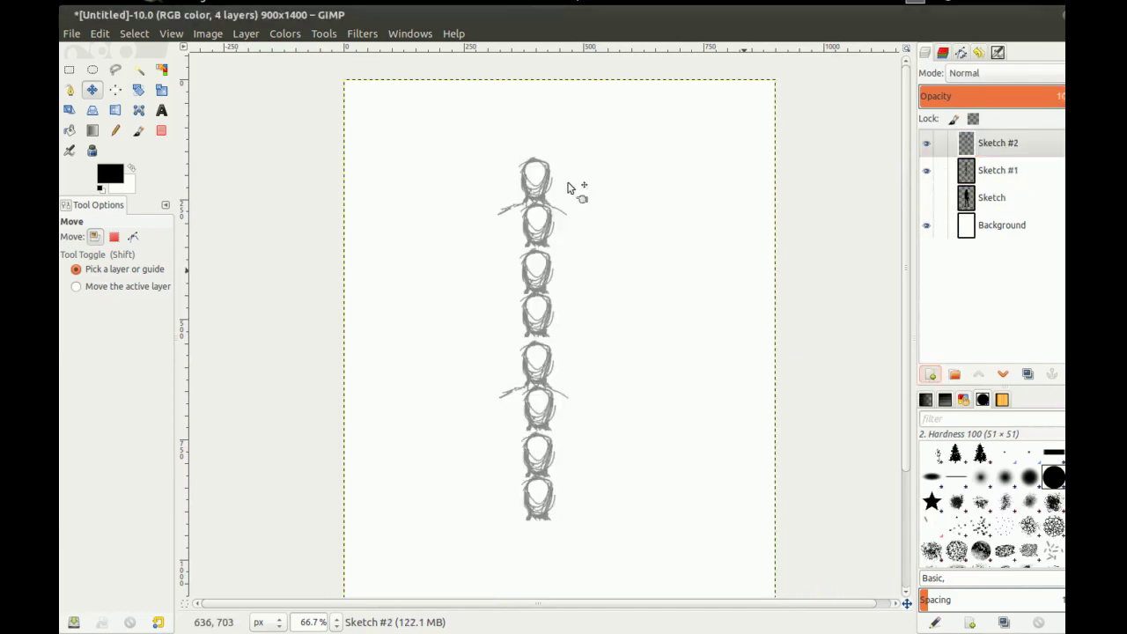
Sketch a skull over the topmost guide head with the Paintbrush, adding dark eye sockets, a nose and a mouth
{"action": "left_click", "coordinate": [139, 130]}
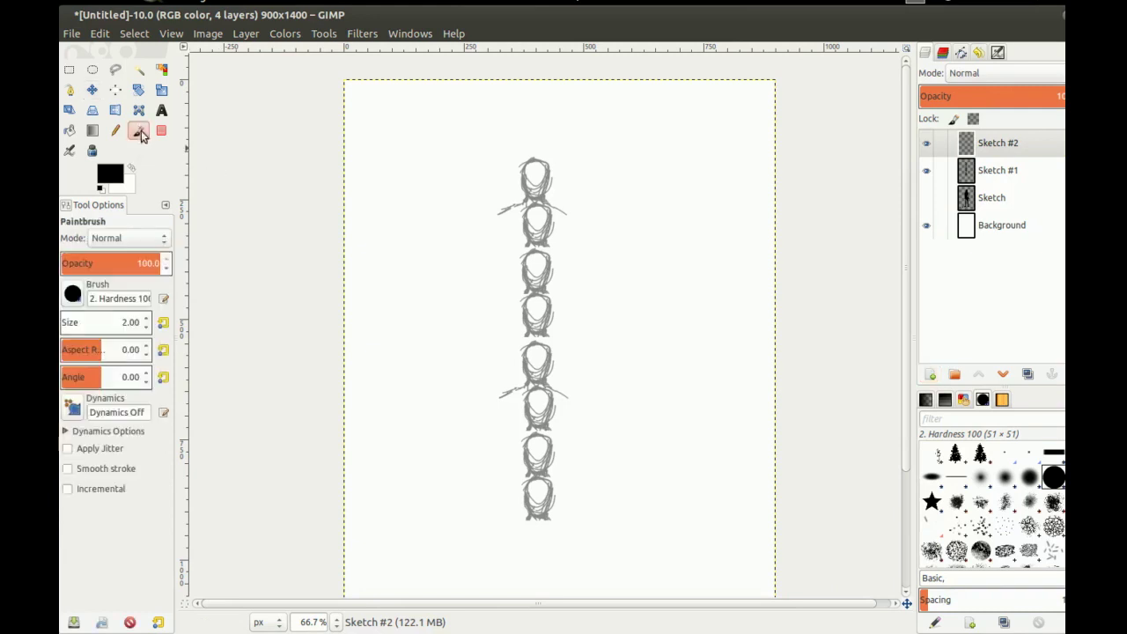
{"action": "mouse_move", "coordinate": [540, 172]}
{"action": "left_mouse_down"}
{"action": "mouse_move", "coordinate": [552, 160]}
{"action": "mouse_move", "coordinate": [532, 158]}
{"action": "left_mouse_up"}
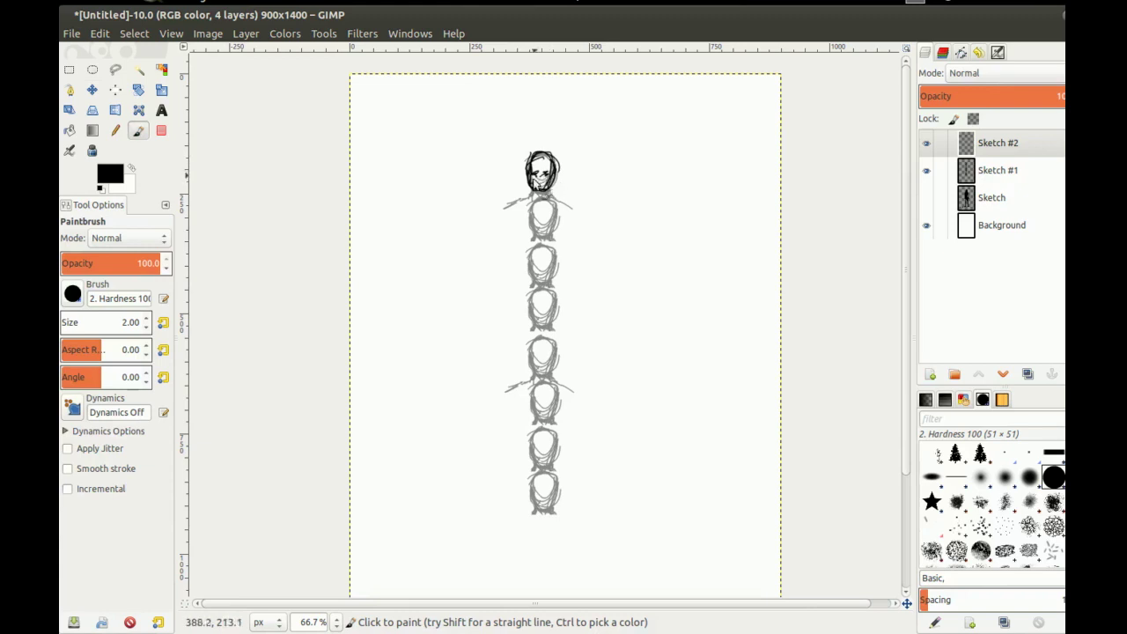
{"action": "scroll", "coordinate": [548, 180], "scroll_direction": "up", "scroll_amount": 2}
{"action": "left_click_drag", "start_coordinate": [517, 184], "coordinate": [515, 195]}
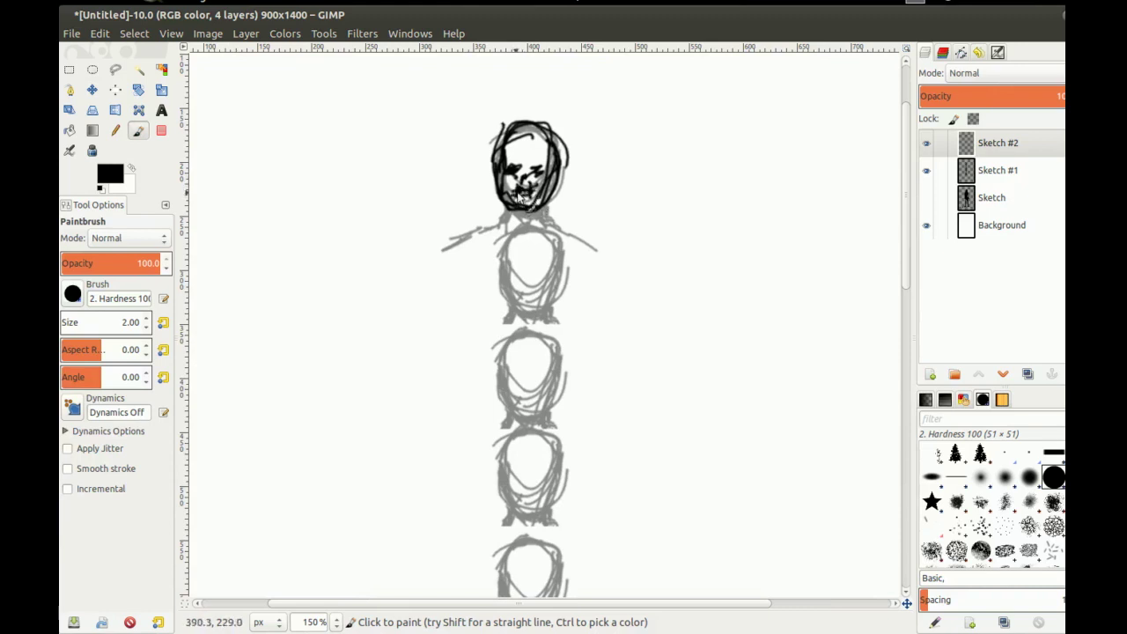
{"action": "mouse_move", "coordinate": [539, 175]}
{"action": "left_mouse_down"}
{"action": "mouse_move", "coordinate": [498, 187]}
{"action": "mouse_move", "coordinate": [503, 179]}
{"action": "mouse_move", "coordinate": [509, 194]}
{"action": "mouse_move", "coordinate": [548, 179]}
{"action": "left_mouse_up"}
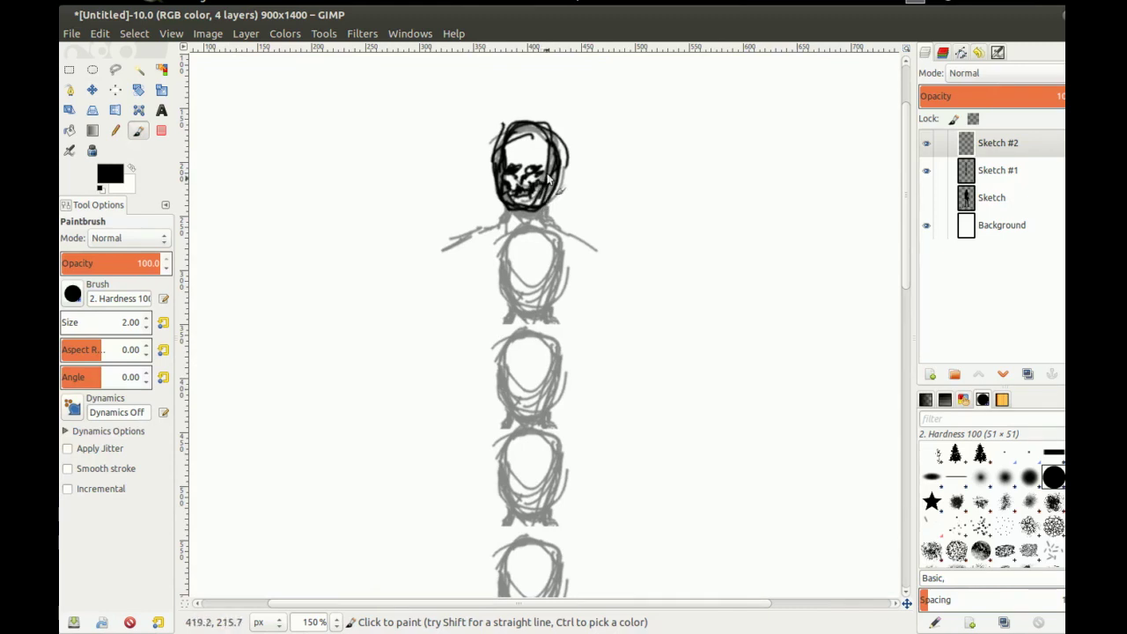
Sketch the neck, the collarbones and horizontal shoulder line, and the short beginnings of both upper arms below the skull
{"action": "mouse_move", "coordinate": [500, 222]}
{"action": "left_mouse_down"}
{"action": "mouse_move", "coordinate": [519, 180]}
{"action": "mouse_move", "coordinate": [555, 189]}
{"action": "mouse_move", "coordinate": [510, 209]}
{"action": "mouse_move", "coordinate": [564, 204]}
{"action": "left_mouse_up"}
{"action": "left_click_drag", "start_coordinate": [561, 210], "coordinate": [526, 223]}
{"action": "left_click_drag", "start_coordinate": [460, 217], "coordinate": [508, 223]}
{"action": "mouse_move", "coordinate": [611, 211]}
{"action": "left_mouse_down"}
{"action": "mouse_move", "coordinate": [594, 205]}
{"action": "mouse_move", "coordinate": [608, 226]}
{"action": "mouse_move", "coordinate": [630, 218]}
{"action": "left_mouse_up"}
{"action": "left_click_drag", "start_coordinate": [634, 225], "coordinate": [618, 226]}
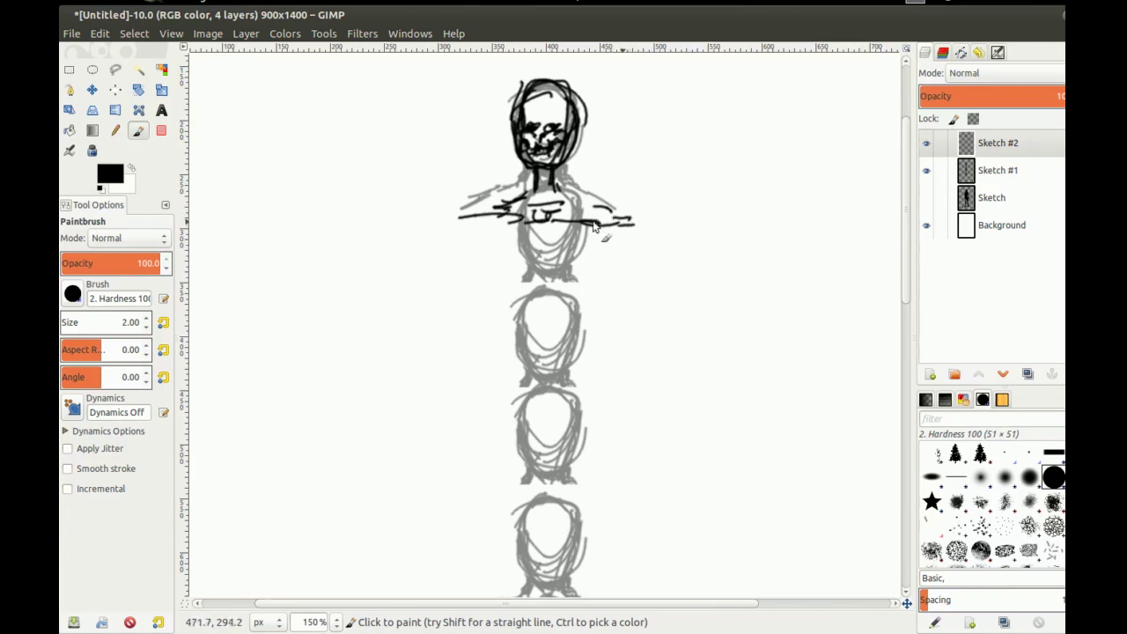
{"action": "mouse_move", "coordinate": [503, 215]}
{"action": "left_mouse_down"}
{"action": "mouse_move", "coordinate": [537, 191]}
{"action": "mouse_move", "coordinate": [547, 204]}
{"action": "mouse_move", "coordinate": [468, 222]}
{"action": "left_mouse_up"}
{"action": "left_click_drag", "start_coordinate": [627, 218], "coordinate": [619, 219]}
{"action": "left_click_drag", "start_coordinate": [460, 227], "coordinate": [455, 259]}
{"action": "mouse_move", "coordinate": [515, 350]}
{"action": "left_mouse_down"}
{"action": "mouse_move", "coordinate": [525, 258]}
{"action": "mouse_move", "coordinate": [504, 216]}
{"action": "mouse_move", "coordinate": [511, 253]}
{"action": "mouse_move", "coordinate": [519, 246]}
{"action": "left_mouse_up"}
{"action": "scroll", "coordinate": [533, 269], "scroll_direction": "down", "scroll_amount": 2}
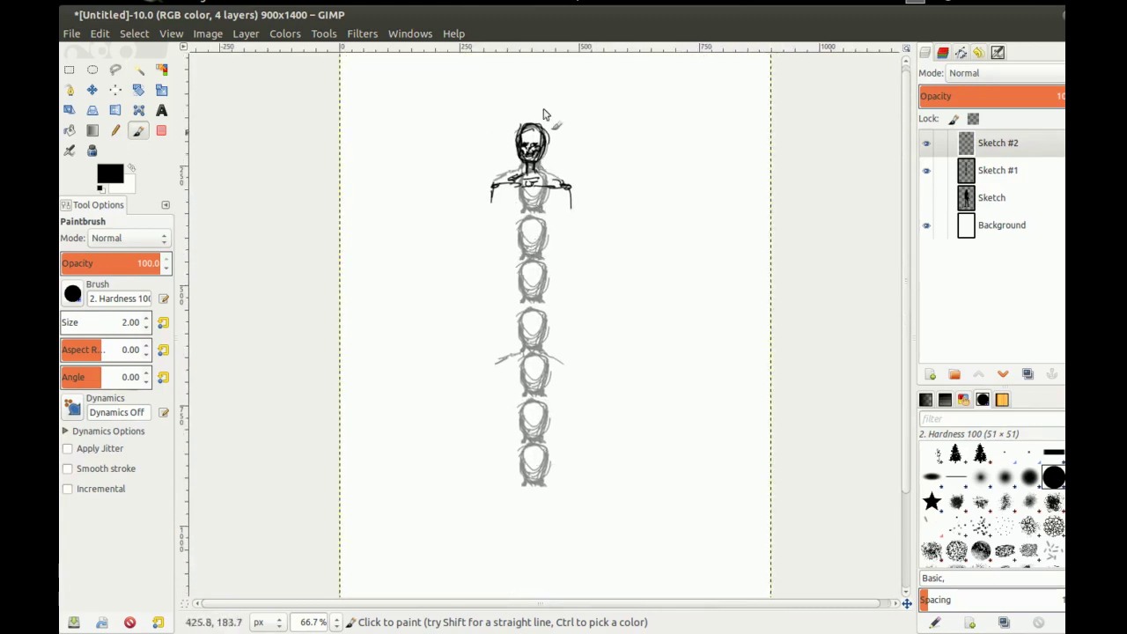
Draw long horizontal hip guide lines on the Sketch #1 layer, just below the fourth guide head
{"action": "left_click", "coordinate": [1003, 170]}
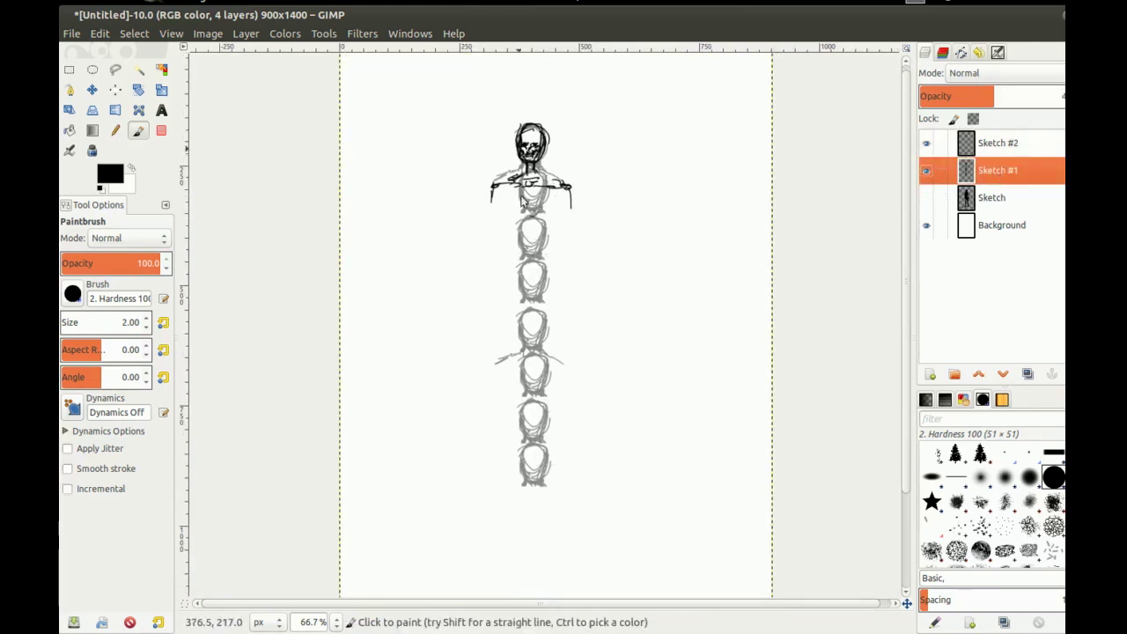
{"action": "mouse_move", "coordinate": [458, 309]}
{"action": "left_mouse_down"}
{"action": "mouse_move", "coordinate": [536, 310]}
{"action": "mouse_move", "coordinate": [448, 318]}
{"action": "left_mouse_up"}
{"action": "mouse_move", "coordinate": [456, 305]}
{"action": "left_mouse_down"}
{"action": "mouse_move", "coordinate": [648, 302]}
{"action": "mouse_move", "coordinate": [510, 304]}
{"action": "mouse_move", "coordinate": [509, 320]}
{"action": "mouse_move", "coordinate": [547, 313]}
{"action": "mouse_move", "coordinate": [507, 300]}
{"action": "mouse_move", "coordinate": [528, 322]}
{"action": "left_mouse_up"}
Sketch the pelvis at the hip guide lines on the Sketch #2 layer, with a vertical spine line up to the collarbones
{"action": "left_click", "coordinate": [1007, 151]}
{"action": "left_click_drag", "start_coordinate": [542, 314], "coordinate": [551, 321]}
{"action": "mouse_move", "coordinate": [510, 270]}
{"action": "left_mouse_down"}
{"action": "mouse_move", "coordinate": [512, 301]}
{"action": "mouse_move", "coordinate": [512, 255]}
{"action": "left_mouse_up"}
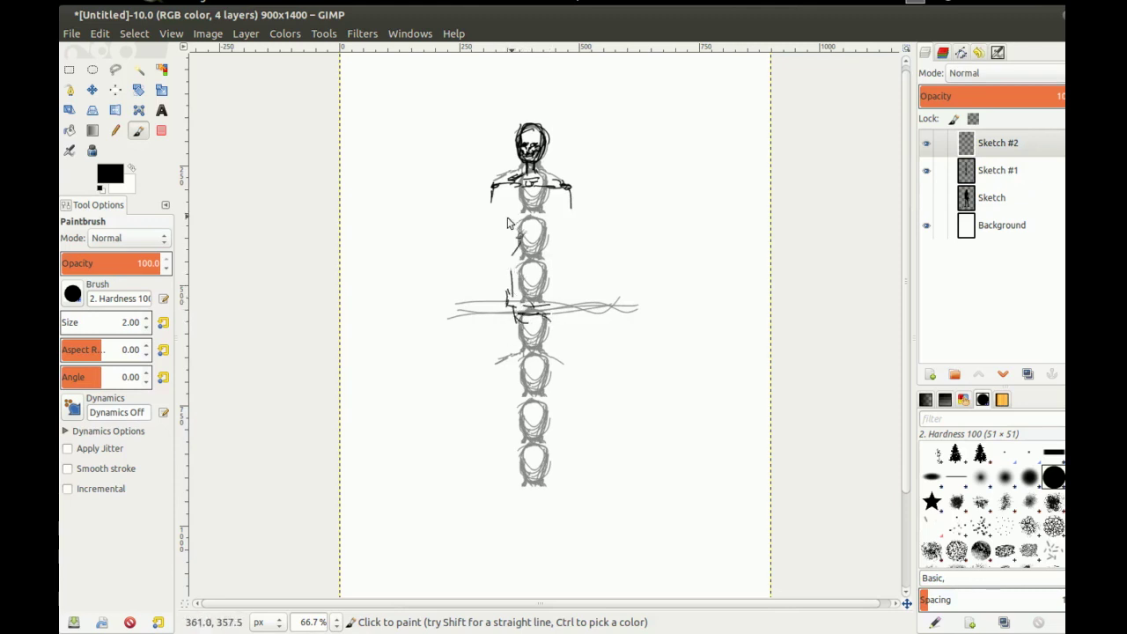
{"action": "mouse_move", "coordinate": [530, 189]}
{"action": "left_mouse_down"}
{"action": "mouse_move", "coordinate": [532, 300]}
{"action": "mouse_move", "coordinate": [529, 235]}
{"action": "left_mouse_up"}
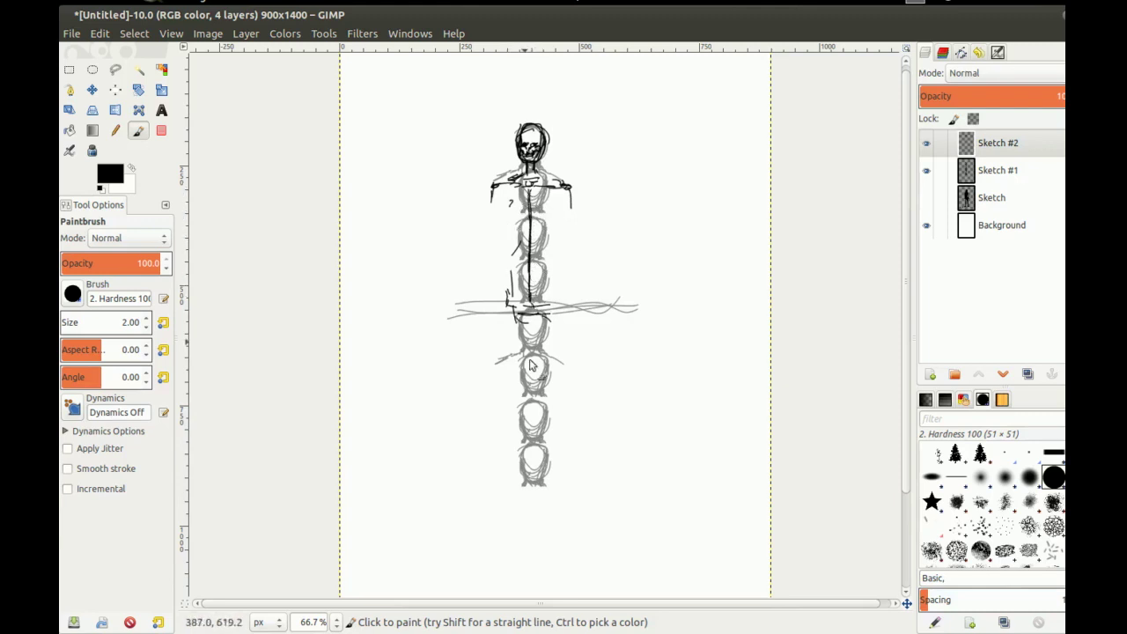
{"action": "mouse_move", "coordinate": [507, 297]}
{"action": "left_mouse_down"}
{"action": "mouse_move", "coordinate": [551, 305]}
{"action": "mouse_move", "coordinate": [560, 286]}
{"action": "mouse_move", "coordinate": [562, 310]}
{"action": "mouse_move", "coordinate": [551, 316]}
{"action": "mouse_move", "coordinate": [559, 285]}
{"action": "mouse_move", "coordinate": [557, 302]}
{"action": "mouse_move", "coordinate": [554, 288]}
{"action": "mouse_move", "coordinate": [556, 301]}
{"action": "mouse_move", "coordinate": [508, 286]}
{"action": "mouse_move", "coordinate": [501, 308]}
{"action": "mouse_move", "coordinate": [534, 298]}
{"action": "left_mouse_up"}
Sketch the breastbone over the upper spine and the curved rib cage outline on both sides of it
{"action": "mouse_move", "coordinate": [533, 191]}
{"action": "left_mouse_down"}
{"action": "mouse_move", "coordinate": [533, 299]}
{"action": "mouse_move", "coordinate": [530, 260]}
{"action": "left_mouse_up"}
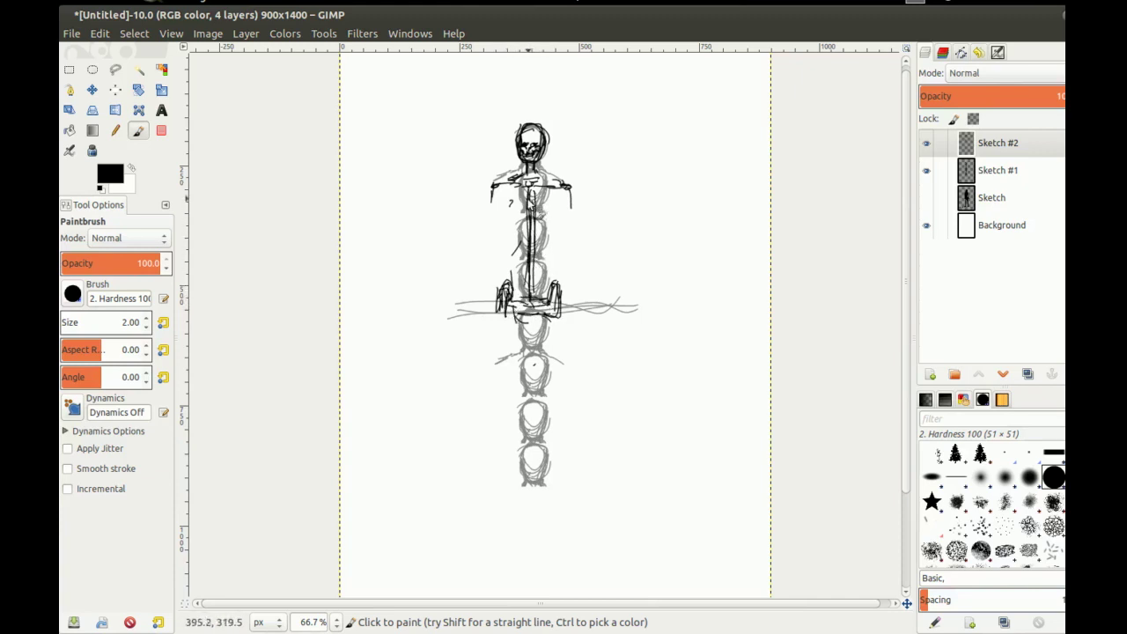
{"action": "mouse_move", "coordinate": [507, 192]}
{"action": "left_mouse_down"}
{"action": "mouse_move", "coordinate": [528, 236]}
{"action": "mouse_move", "coordinate": [551, 188]}
{"action": "left_mouse_up"}
{"action": "mouse_move", "coordinate": [552, 188]}
{"action": "left_mouse_down"}
{"action": "mouse_move", "coordinate": [540, 236]}
{"action": "mouse_move", "coordinate": [554, 196]}
{"action": "mouse_move", "coordinate": [501, 212]}
{"action": "mouse_move", "coordinate": [516, 228]}
{"action": "mouse_move", "coordinate": [553, 189]}
{"action": "left_mouse_up"}
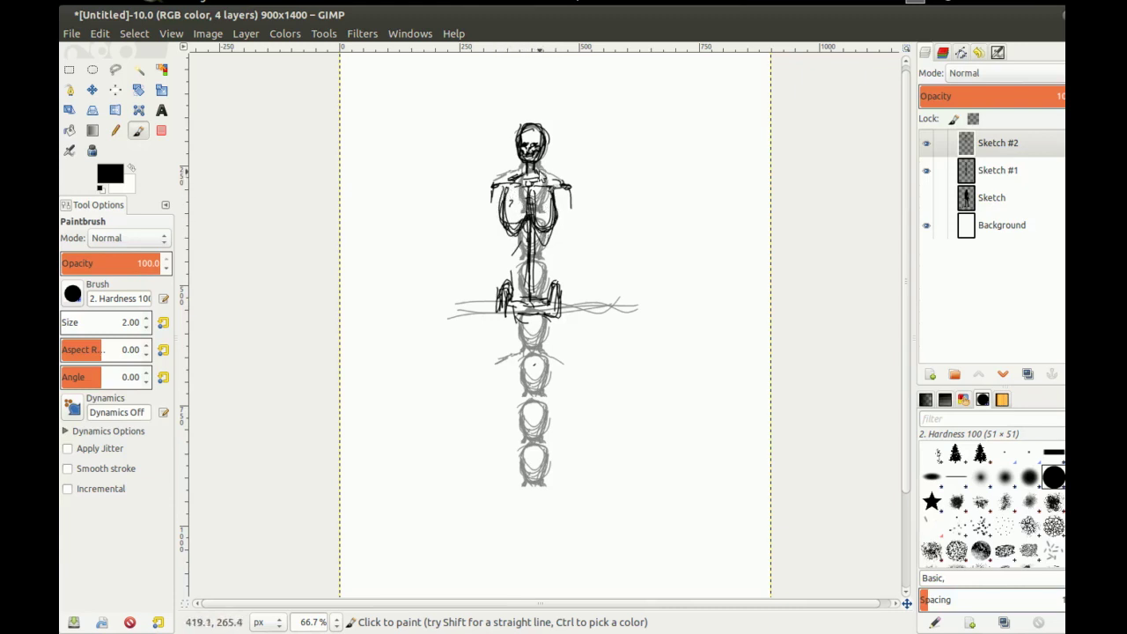
Sketch both arms hanging from the shoulders to hip level, with upper arms, small elbow joints, forearms and hands
{"action": "left_click_drag", "start_coordinate": [568, 186], "coordinate": [571, 208]}
{"action": "left_click_drag", "start_coordinate": [500, 211], "coordinate": [491, 228]}
{"action": "left_click_drag", "start_coordinate": [568, 188], "coordinate": [569, 245]}
{"action": "left_click_drag", "start_coordinate": [488, 235], "coordinate": [483, 302]}
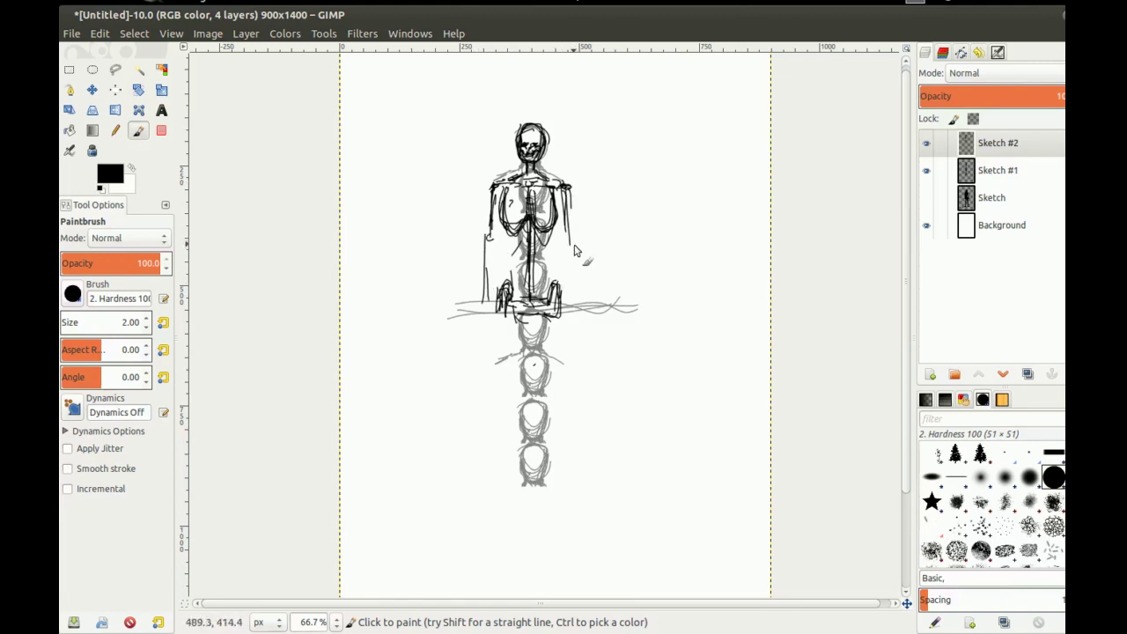
{"action": "left_click_drag", "start_coordinate": [574, 235], "coordinate": [569, 239]}
{"action": "left_click_drag", "start_coordinate": [573, 245], "coordinate": [569, 306]}
{"action": "left_click_drag", "start_coordinate": [483, 305], "coordinate": [484, 311]}
{"action": "left_click_drag", "start_coordinate": [573, 300], "coordinate": [574, 318]}
Sketch both legs from the pelvis to the base of the lowest guide head, with thighs, round knees, shins and flat feet
{"action": "mouse_move", "coordinate": [506, 339]}
{"action": "left_mouse_down"}
{"action": "mouse_move", "coordinate": [532, 250]}
{"action": "mouse_move", "coordinate": [525, 299]}
{"action": "left_mouse_up"}
{"action": "mouse_move", "coordinate": [578, 228]}
{"action": "left_mouse_down"}
{"action": "mouse_move", "coordinate": [525, 358]}
{"action": "mouse_move", "coordinate": [529, 396]}
{"action": "mouse_move", "coordinate": [514, 394]}
{"action": "mouse_move", "coordinate": [544, 400]}
{"action": "left_mouse_up"}
{"action": "mouse_move", "coordinate": [585, 315]}
{"action": "left_mouse_down"}
{"action": "mouse_move", "coordinate": [592, 394]}
{"action": "mouse_move", "coordinate": [607, 401]}
{"action": "mouse_move", "coordinate": [589, 395]}
{"action": "left_mouse_up"}
{"action": "left_click_drag", "start_coordinate": [538, 278], "coordinate": [546, 322]}
{"action": "left_click_drag", "start_coordinate": [537, 247], "coordinate": [533, 270]}
{"action": "mouse_move", "coordinate": [596, 245]}
{"action": "left_mouse_down"}
{"action": "mouse_move", "coordinate": [596, 262]}
{"action": "mouse_move", "coordinate": [590, 241]}
{"action": "mouse_move", "coordinate": [582, 255]}
{"action": "mouse_move", "coordinate": [528, 271]}
{"action": "left_mouse_up"}
Erase the outer strokes of the rib cage and left-hand hip, reduce the Eraser size to 12, and return to the Paintbrush
{"action": "left_click_drag", "start_coordinate": [540, 160], "coordinate": [589, 188]}
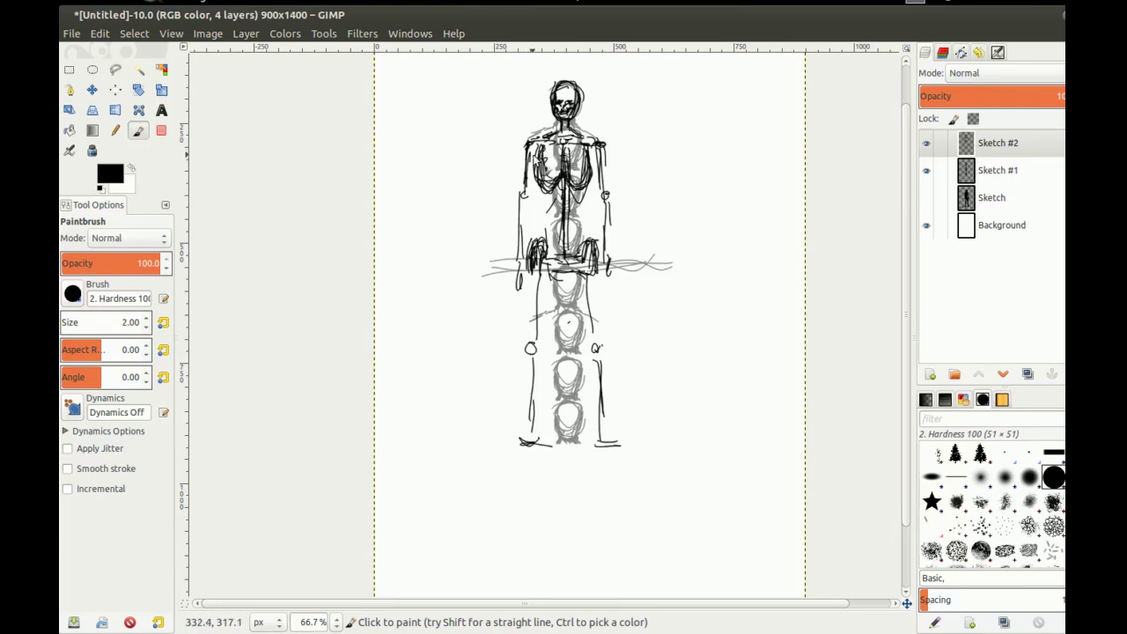
{"action": "key", "text": "shift+e"}
{"action": "key", "text": "shift+bracketright"}
{"action": "key", "text": "shift+bracketright"}
{"action": "mouse_move", "coordinate": [535, 154]}
{"action": "left_mouse_down"}
{"action": "mouse_move", "coordinate": [540, 190]}
{"action": "mouse_move", "coordinate": [593, 161]}
{"action": "mouse_move", "coordinate": [590, 187]}
{"action": "left_mouse_up"}
{"action": "left_click_drag", "start_coordinate": [530, 234], "coordinate": [529, 264]}
{"action": "key", "text": "shift+bracketleft"}
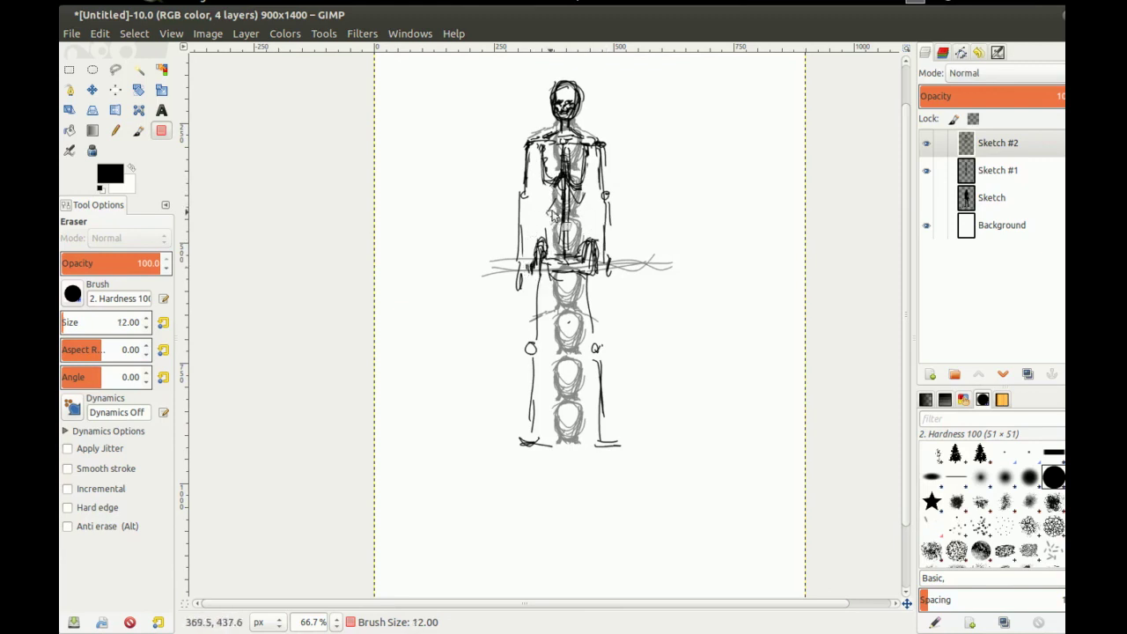
{"action": "key", "text": "space"}
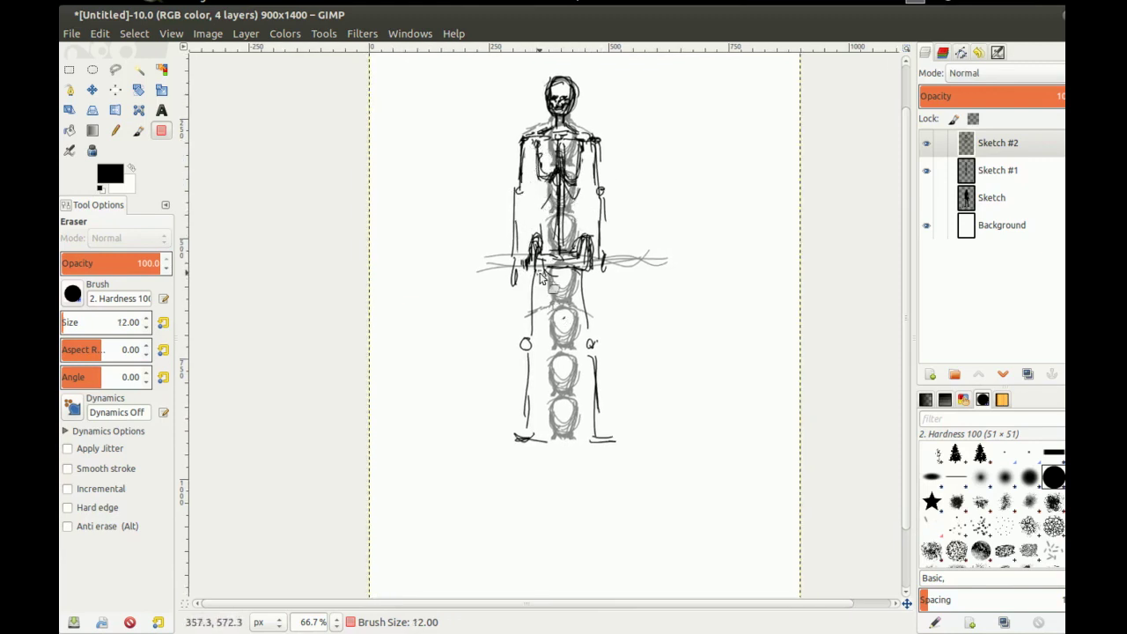
{"action": "key", "text": "space"}
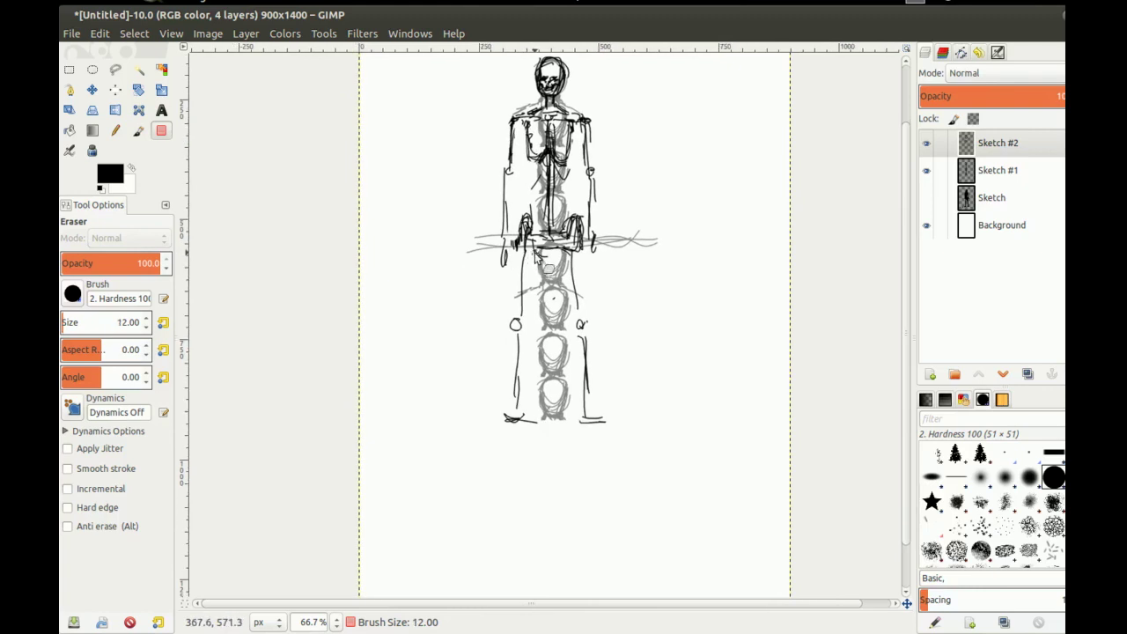
{"action": "key", "text": "p"}
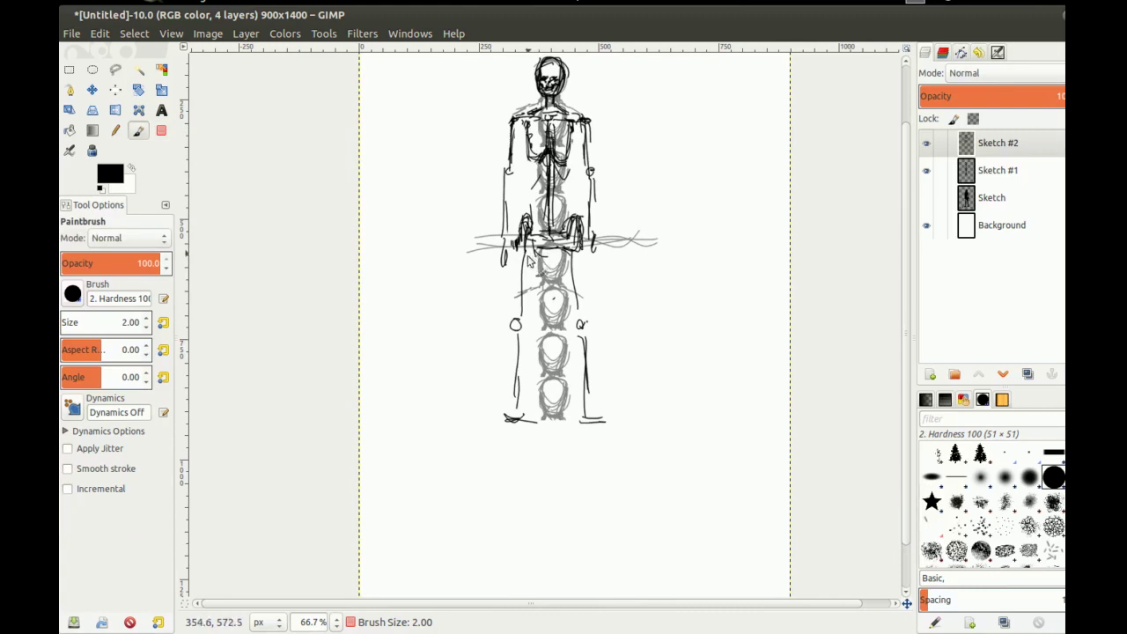
Add second contour lines to both thighs and shins, and reinforce the knees and the left-hand foot
{"action": "left_click_drag", "start_coordinate": [526, 251], "coordinate": [522, 315]}
{"action": "mouse_move", "coordinate": [568, 250]}
{"action": "left_mouse_down"}
{"action": "mouse_move", "coordinate": [578, 324]}
{"action": "mouse_move", "coordinate": [522, 330]}
{"action": "mouse_move", "coordinate": [581, 324]}
{"action": "mouse_move", "coordinate": [520, 384]}
{"action": "left_mouse_up"}
{"action": "left_click_drag", "start_coordinate": [521, 330], "coordinate": [520, 409]}
{"action": "left_click_drag", "start_coordinate": [580, 335], "coordinate": [579, 391]}
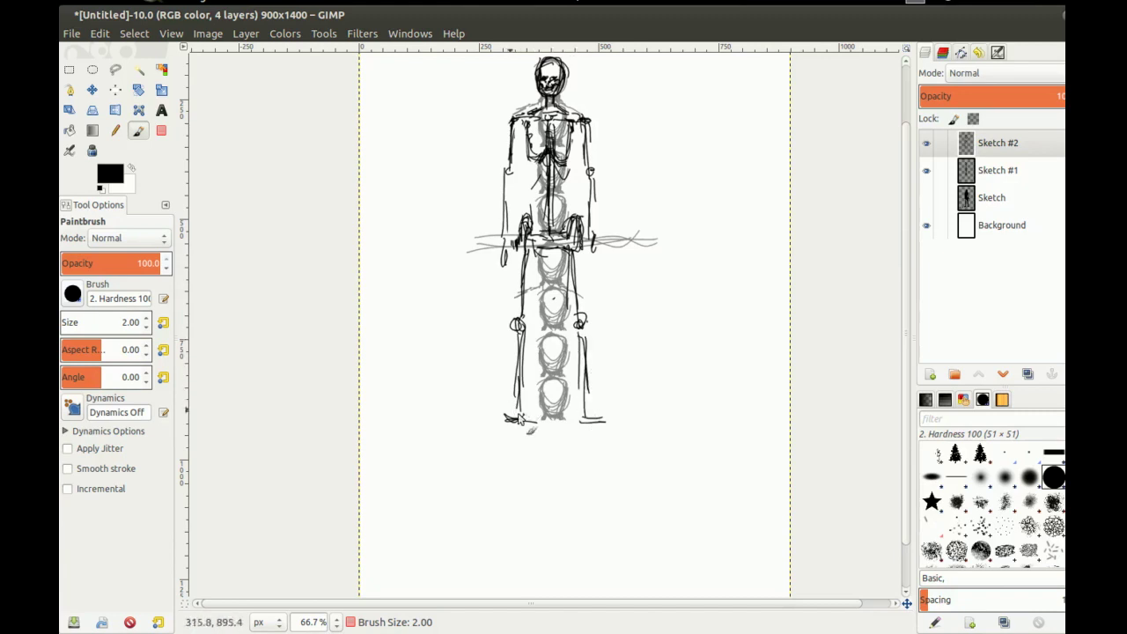
{"action": "left_click_drag", "start_coordinate": [523, 415], "coordinate": [505, 422]}
Add second bone lines to both upper arms and forearms, and fill out both hands beside the hips
{"action": "left_click_drag", "start_coordinate": [551, 206], "coordinate": [543, 257]}
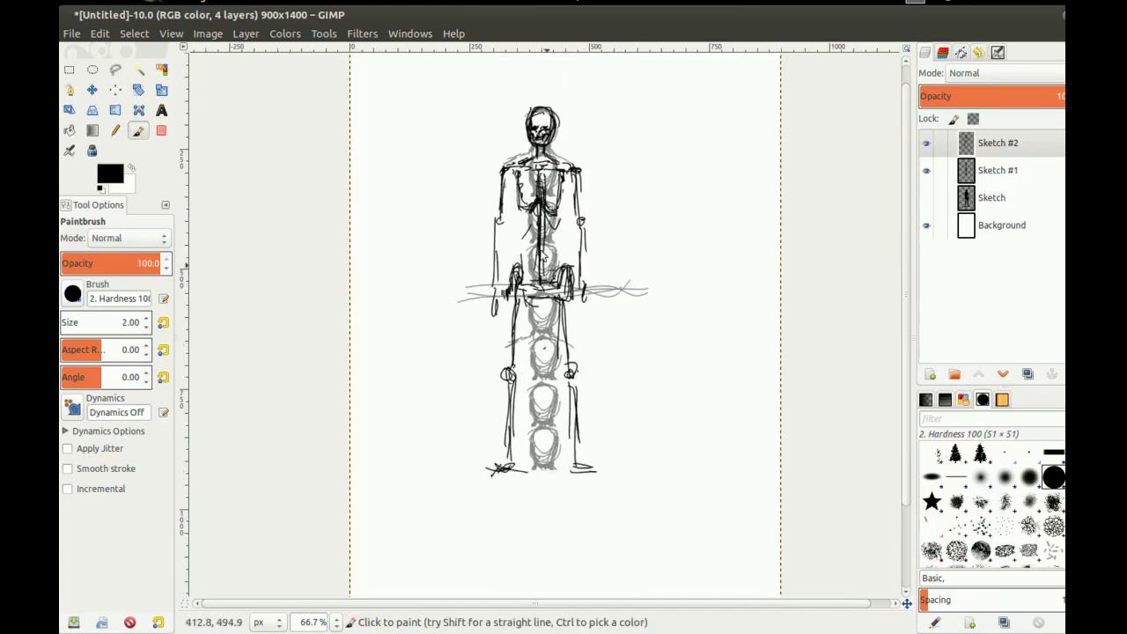
{"action": "left_click_drag", "start_coordinate": [504, 170], "coordinate": [499, 278]}
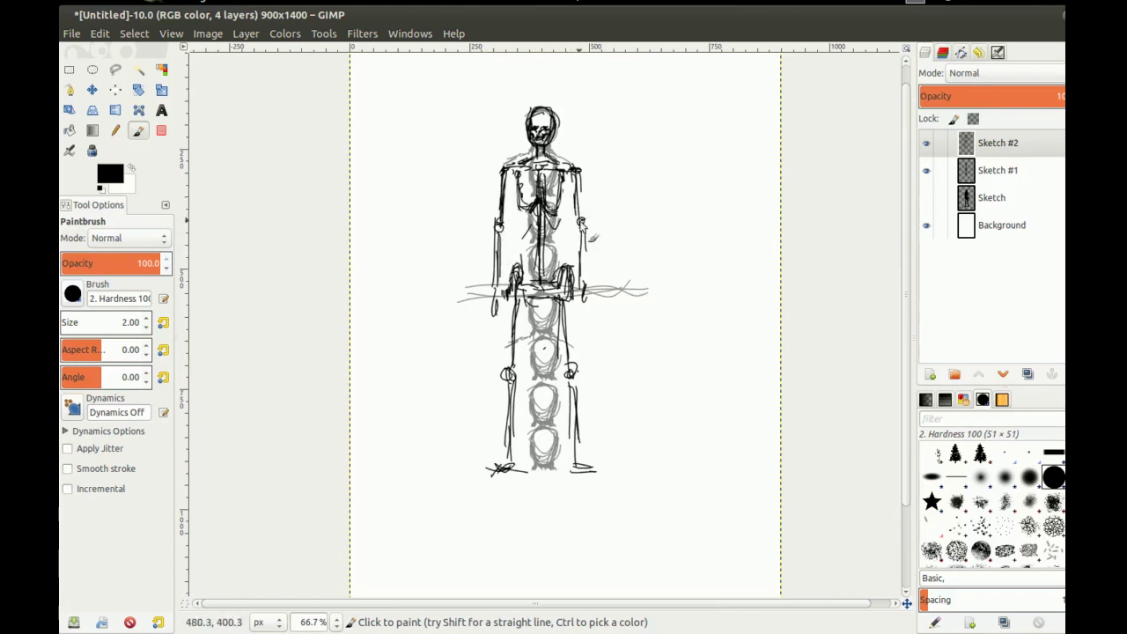
{"action": "left_click_drag", "start_coordinate": [574, 172], "coordinate": [581, 280]}
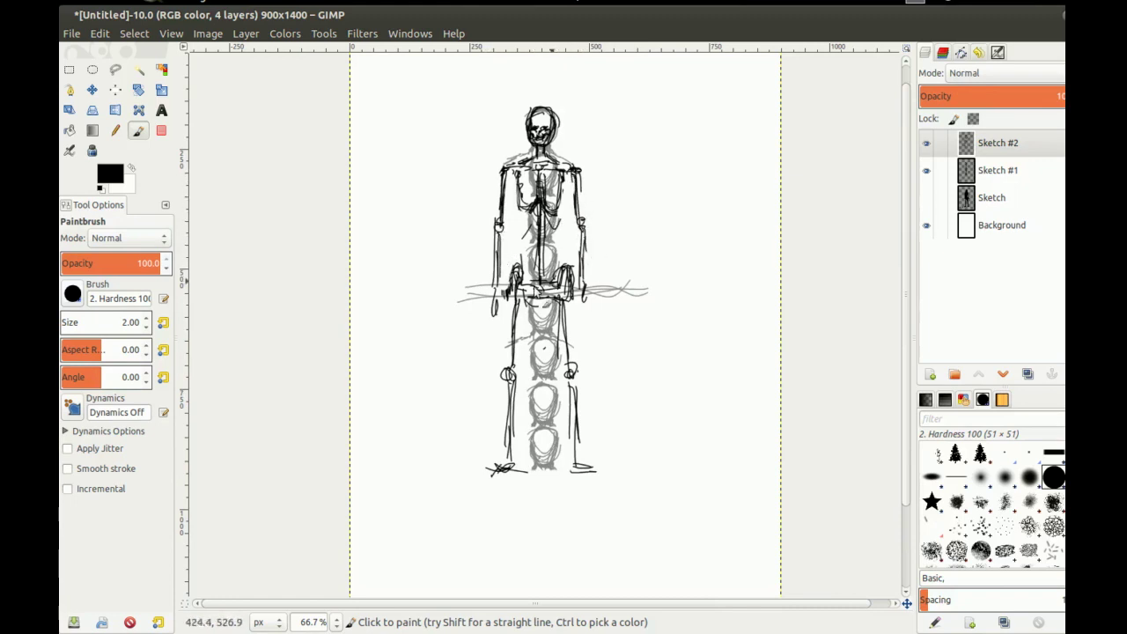
{"action": "left_click_drag", "start_coordinate": [496, 283], "coordinate": [495, 313]}
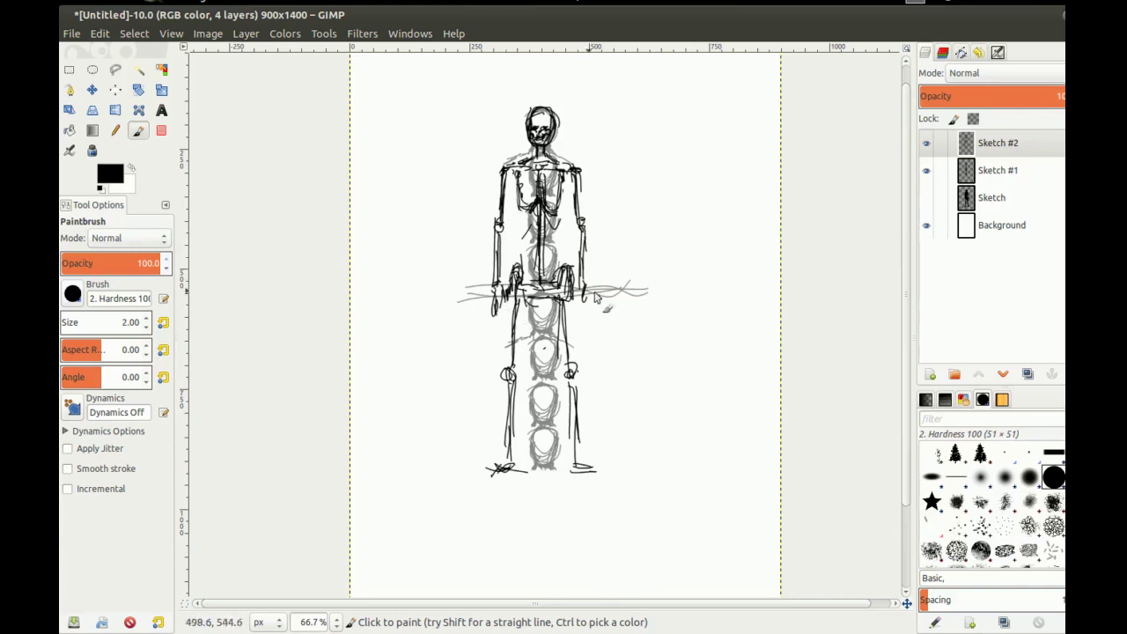
{"action": "left_click_drag", "start_coordinate": [581, 289], "coordinate": [588, 310]}
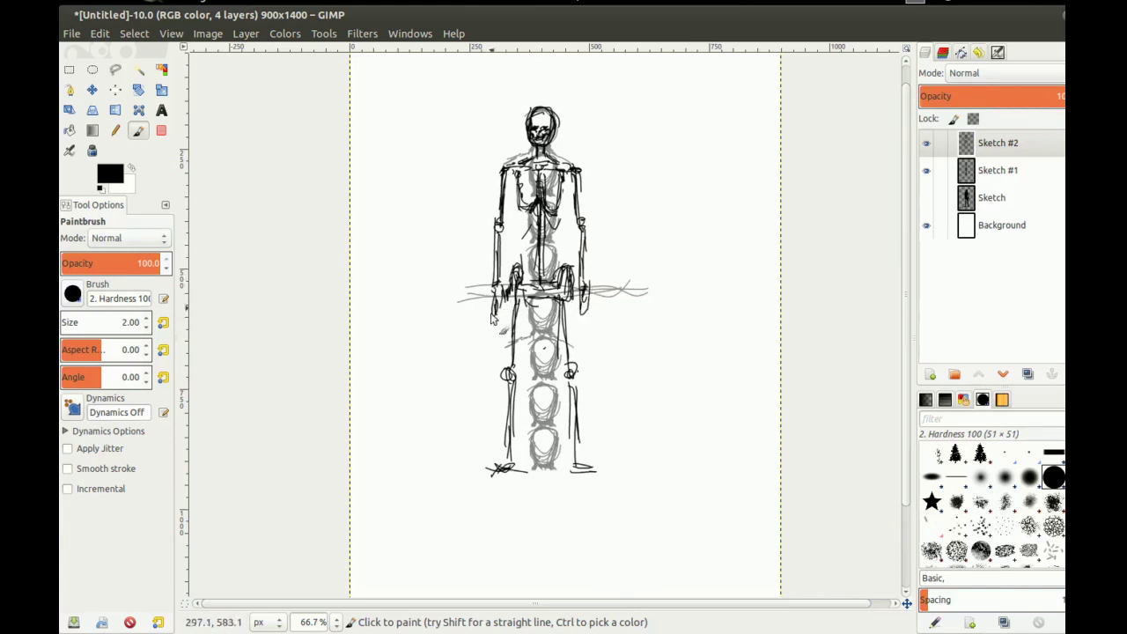
Sketch curved ribs across both sides of the rib cage and add strokes along the lower spine
{"action": "left_click_drag", "start_coordinate": [531, 250], "coordinate": [520, 300]}
{"action": "left_click_drag", "start_coordinate": [510, 237], "coordinate": [522, 236]}
{"action": "mouse_move", "coordinate": [511, 231]}
{"action": "left_mouse_down"}
{"action": "mouse_move", "coordinate": [547, 234]}
{"action": "mouse_move", "coordinate": [522, 299]}
{"action": "mouse_move", "coordinate": [531, 318]}
{"action": "left_mouse_up"}
{"action": "left_click_drag", "start_coordinate": [549, 275], "coordinate": [535, 320]}
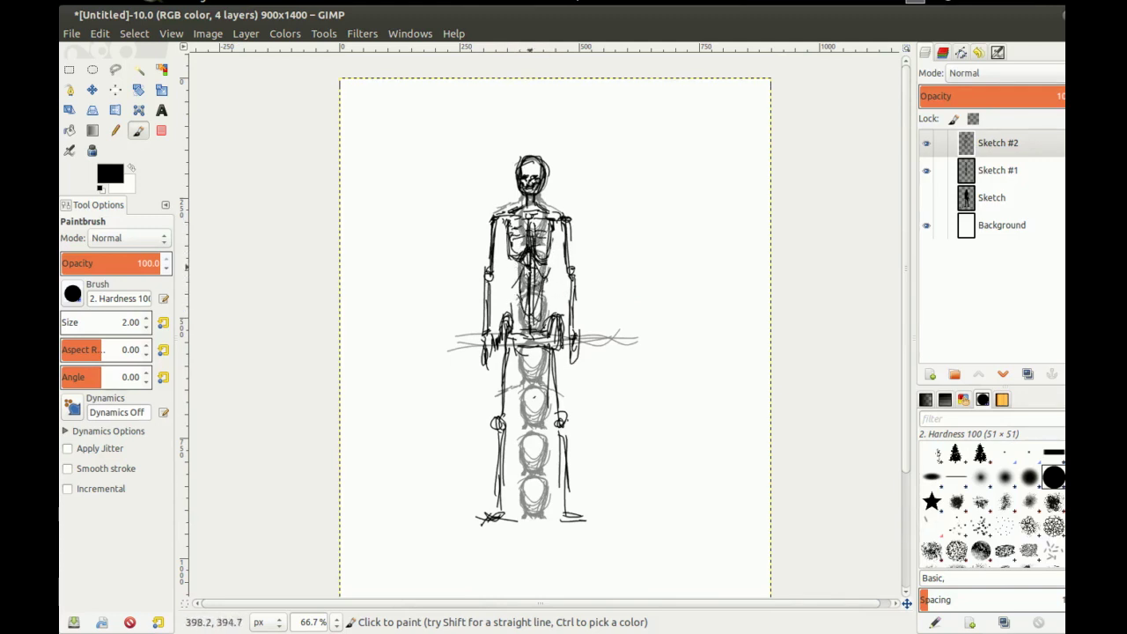
{"action": "left_click_drag", "start_coordinate": [507, 233], "coordinate": [531, 253]}
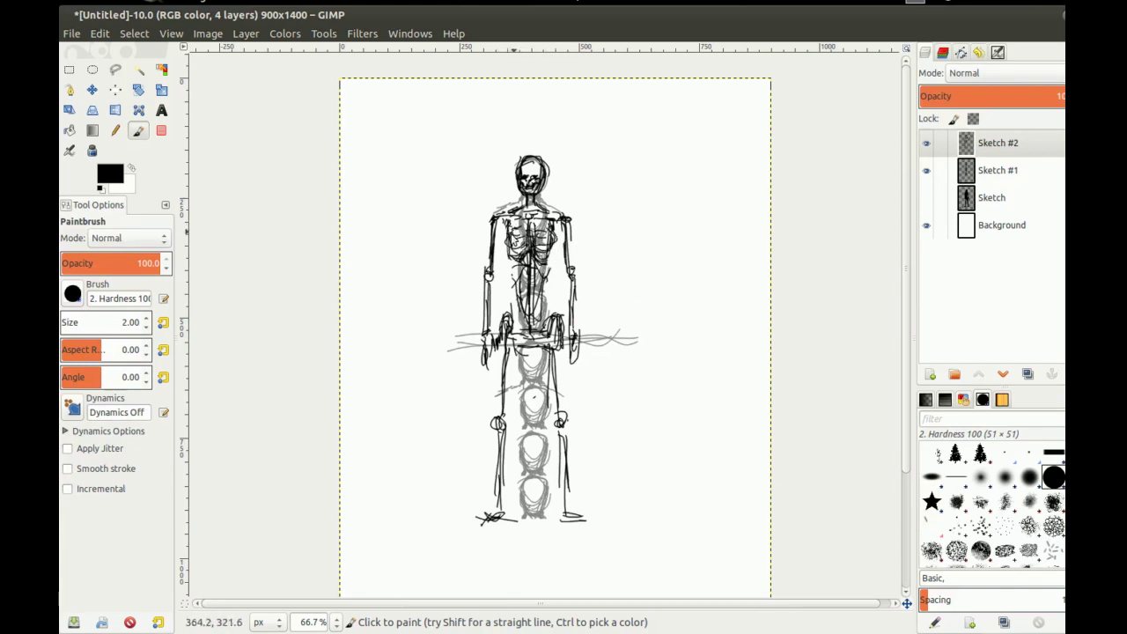
{"action": "mouse_move", "coordinate": [532, 251]}
{"action": "left_mouse_down"}
{"action": "mouse_move", "coordinate": [554, 246]}
{"action": "mouse_move", "coordinate": [556, 232]}
{"action": "left_mouse_up"}
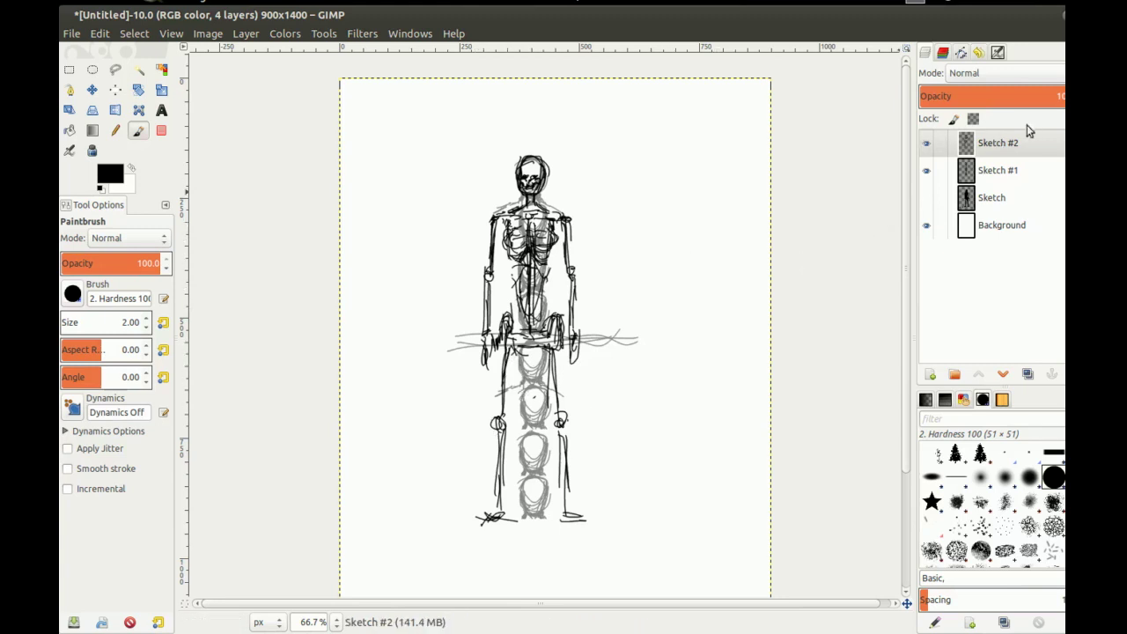
Hide the Sketch #1 layer and lower the opacity of Sketch #2 to turn the skeleton into a faint grey guide
{"action": "left_click", "coordinate": [1004, 150]}
{"action": "left_click", "coordinate": [998, 177]}
{"action": "left_click", "coordinate": [929, 172]}
{"action": "left_click", "coordinate": [998, 145]}
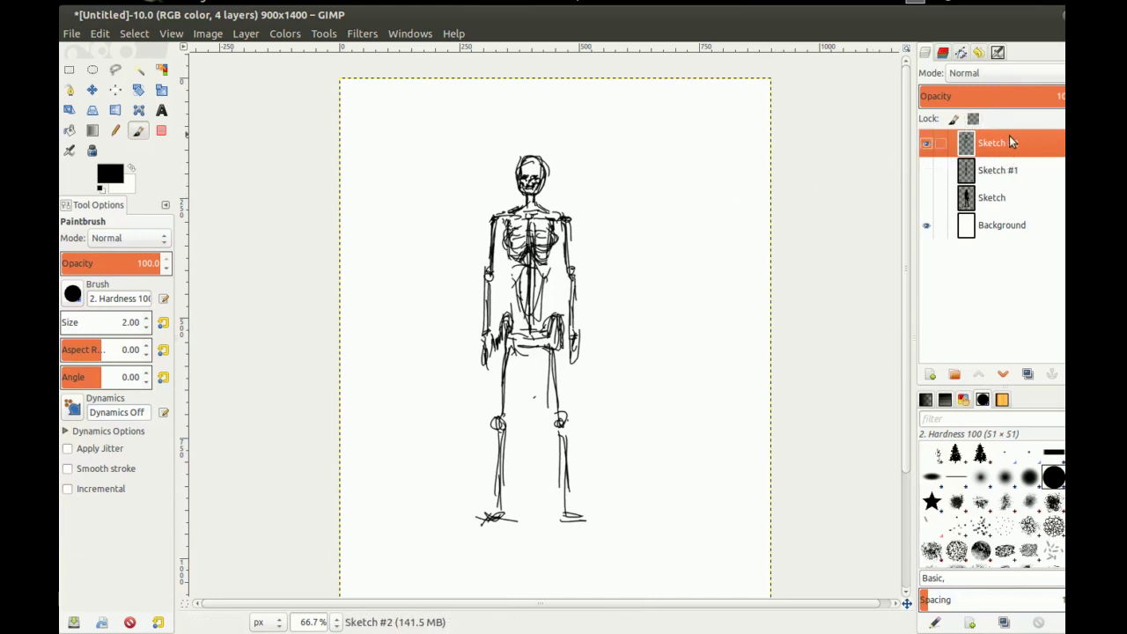
{"action": "left_click", "coordinate": [1003, 99]}
Add a transparent 900 × 1400 px layer above the faded skeleton and outline the head around the skull
{"action": "left_click", "coordinate": [930, 374]}
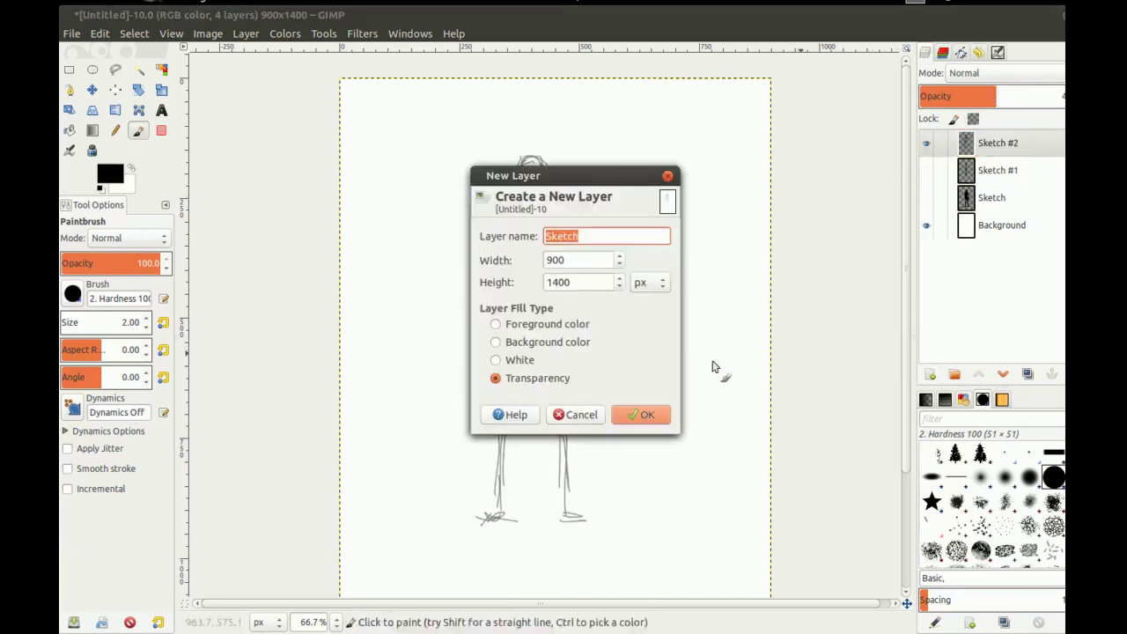
{"action": "left_click", "coordinate": [638, 415]}
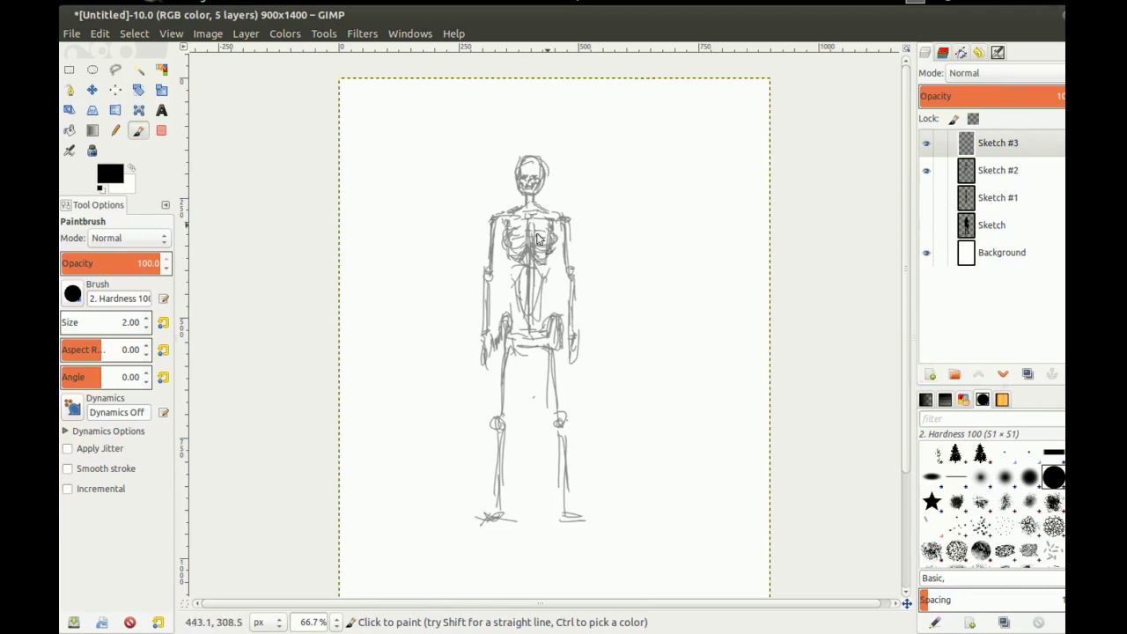
{"action": "left_click_drag", "start_coordinate": [556, 217], "coordinate": [578, 179]}
{"action": "left_click_drag", "start_coordinate": [517, 151], "coordinate": [524, 158]}
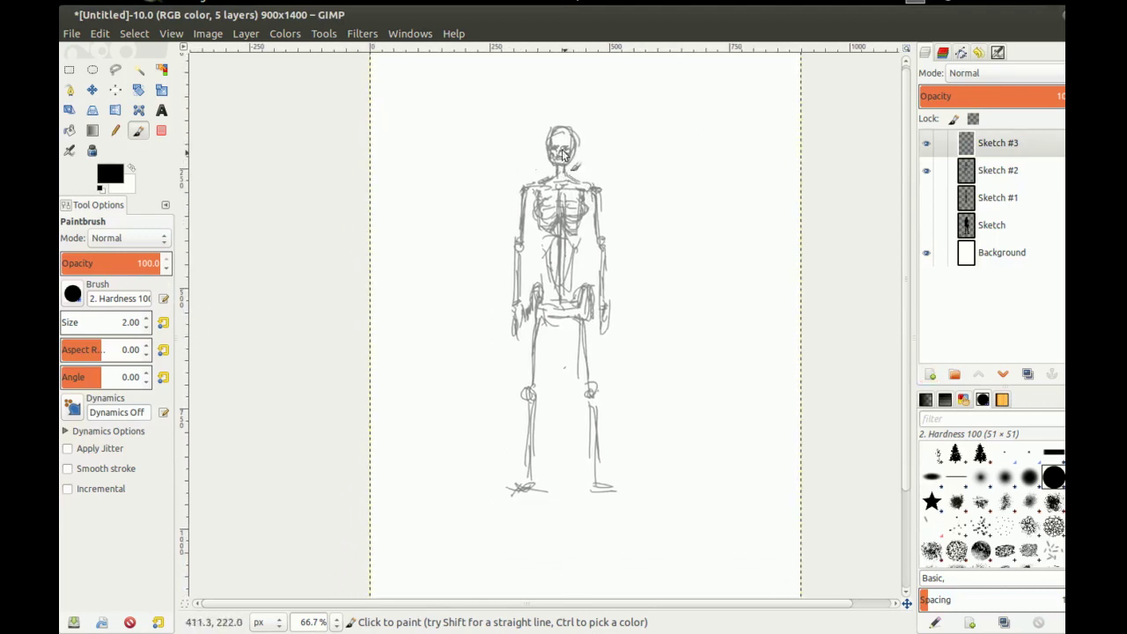
{"action": "scroll", "coordinate": [570, 147], "scroll_direction": "up", "scroll_amount": 2}
{"action": "mouse_move", "coordinate": [544, 95]}
{"action": "left_mouse_down"}
{"action": "mouse_move", "coordinate": [511, 148]}
{"action": "mouse_move", "coordinate": [530, 192]}
{"action": "mouse_move", "coordinate": [561, 180]}
{"action": "mouse_move", "coordinate": [551, 193]}
{"action": "mouse_move", "coordinate": [564, 179]}
{"action": "mouse_move", "coordinate": [554, 115]}
{"action": "mouse_move", "coordinate": [569, 105]}
{"action": "mouse_move", "coordinate": [574, 167]}
{"action": "mouse_move", "coordinate": [542, 206]}
{"action": "mouse_move", "coordinate": [555, 203]}
{"action": "left_mouse_up"}
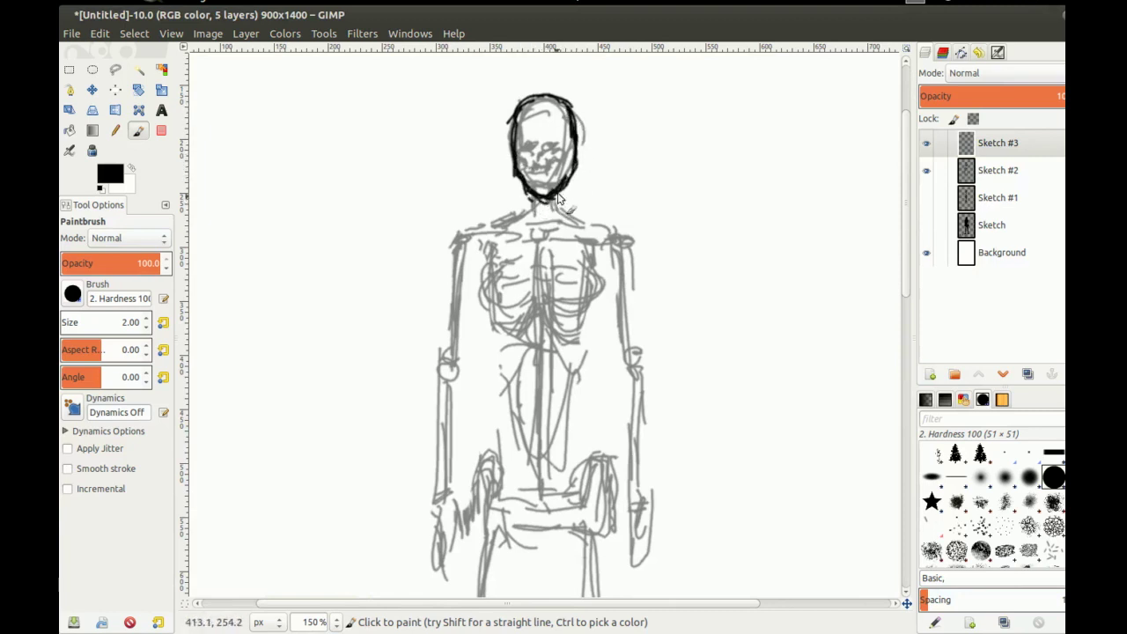
{"action": "mouse_move", "coordinate": [514, 117]}
{"action": "left_mouse_down"}
{"action": "mouse_move", "coordinate": [535, 94]}
{"action": "mouse_move", "coordinate": [556, 98]}
{"action": "left_mouse_up"}
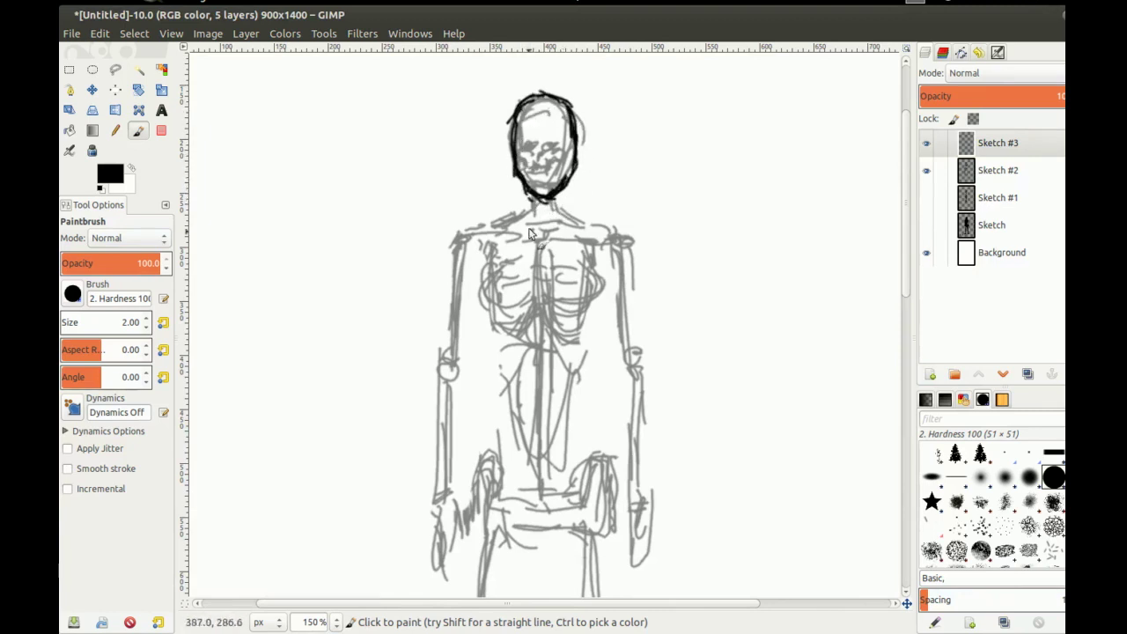
Outline both sides of the neck, the sloping shoulder lines and the rounded left-hand shoulder
{"action": "mouse_move", "coordinate": [524, 183]}
{"action": "left_mouse_down"}
{"action": "mouse_move", "coordinate": [517, 215]}
{"action": "mouse_move", "coordinate": [561, 209]}
{"action": "mouse_move", "coordinate": [484, 226]}
{"action": "left_mouse_up"}
{"action": "left_click_drag", "start_coordinate": [566, 202], "coordinate": [613, 237]}
{"action": "left_click_drag", "start_coordinate": [489, 228], "coordinate": [450, 262]}
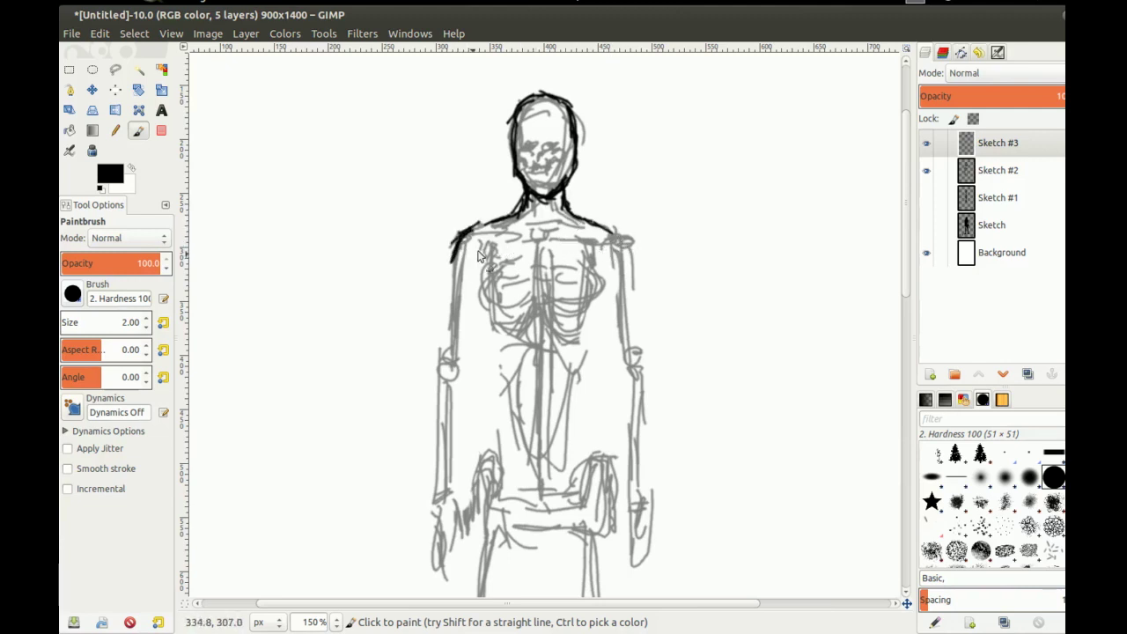
{"action": "mouse_move", "coordinate": [607, 228]}
{"action": "left_mouse_down"}
{"action": "mouse_move", "coordinate": [633, 266]}
{"action": "mouse_move", "coordinate": [634, 255]}
{"action": "left_mouse_up"}
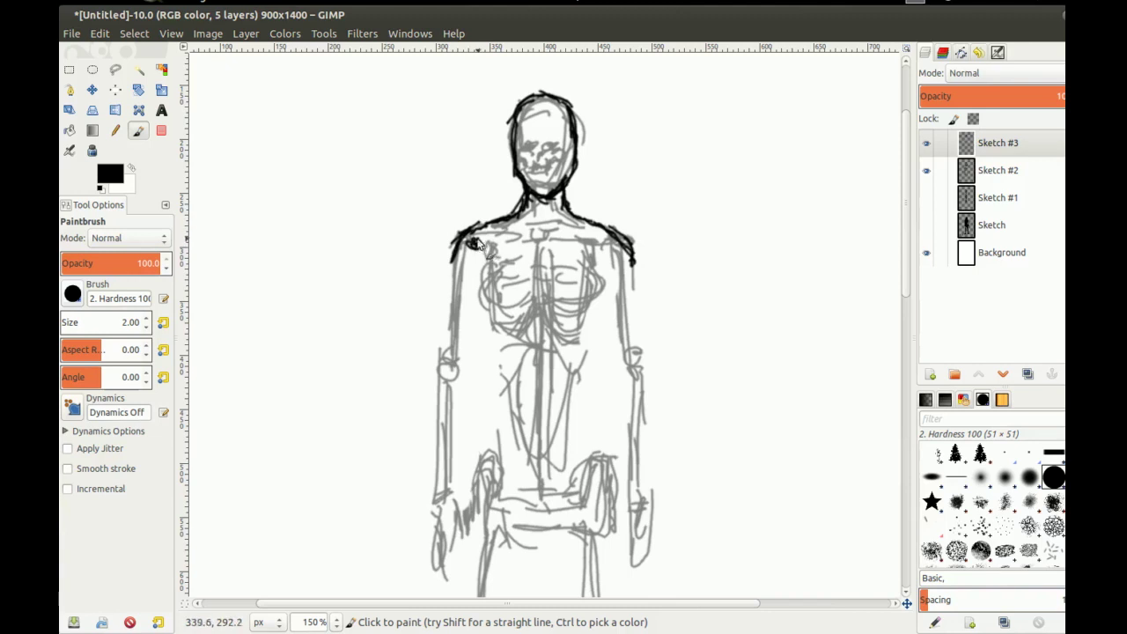
{"action": "mouse_move", "coordinate": [478, 243]}
{"action": "left_mouse_down"}
{"action": "mouse_move", "coordinate": [526, 242]}
{"action": "mouse_move", "coordinate": [492, 235]}
{"action": "left_mouse_up"}
{"action": "mouse_move", "coordinate": [584, 238]}
{"action": "left_mouse_down"}
{"action": "mouse_move", "coordinate": [562, 237]}
{"action": "mouse_move", "coordinate": [582, 236]}
{"action": "left_mouse_up"}
{"action": "key", "text": "ctrl+z"}
{"action": "key", "text": "ctrl+z"}
{"action": "key", "text": "ctrl+z"}
{"action": "key", "text": "ctrl+z"}
{"action": "key", "text": "ctrl+z"}
{"action": "key", "text": "ctrl+z"}
{"action": "key", "text": "ctrl+z"}
{"action": "key", "text": "ctrl+z"}
{"action": "key", "text": "ctrl+z"}
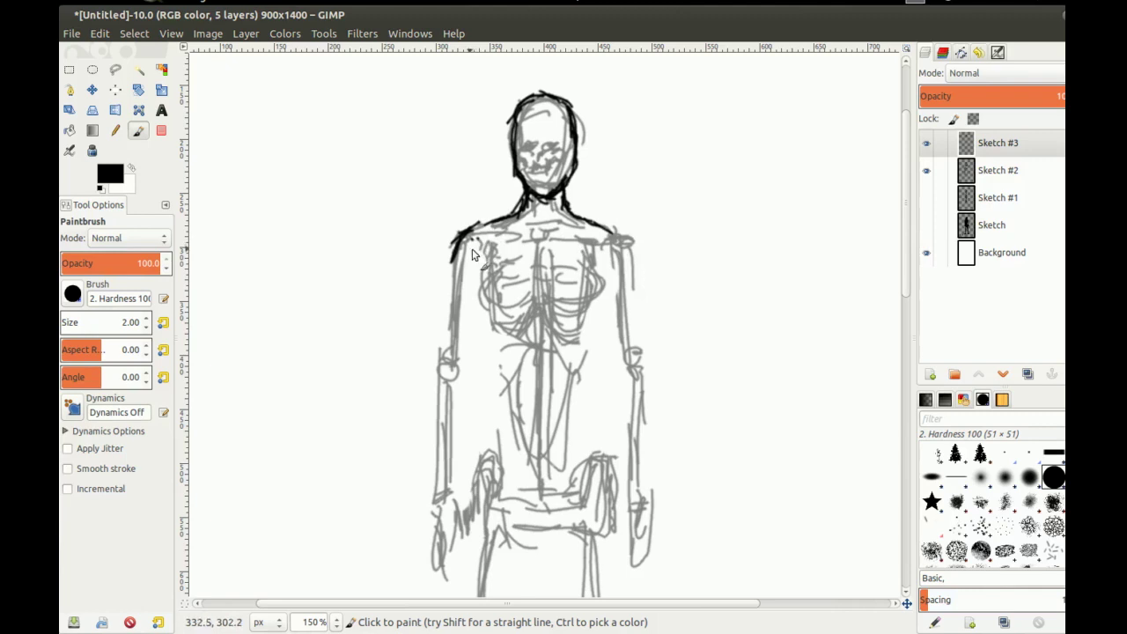
Round off the right-hand shoulder and outline the outer edge of the left-hand upper arm
{"action": "left_click_drag", "start_coordinate": [613, 233], "coordinate": [630, 252]}
{"action": "left_click_drag", "start_coordinate": [473, 199], "coordinate": [489, 132]}
{"action": "mouse_move", "coordinate": [471, 180]}
{"action": "left_mouse_down"}
{"action": "mouse_move", "coordinate": [464, 225]}
{"action": "mouse_move", "coordinate": [501, 209]}
{"action": "left_mouse_up"}
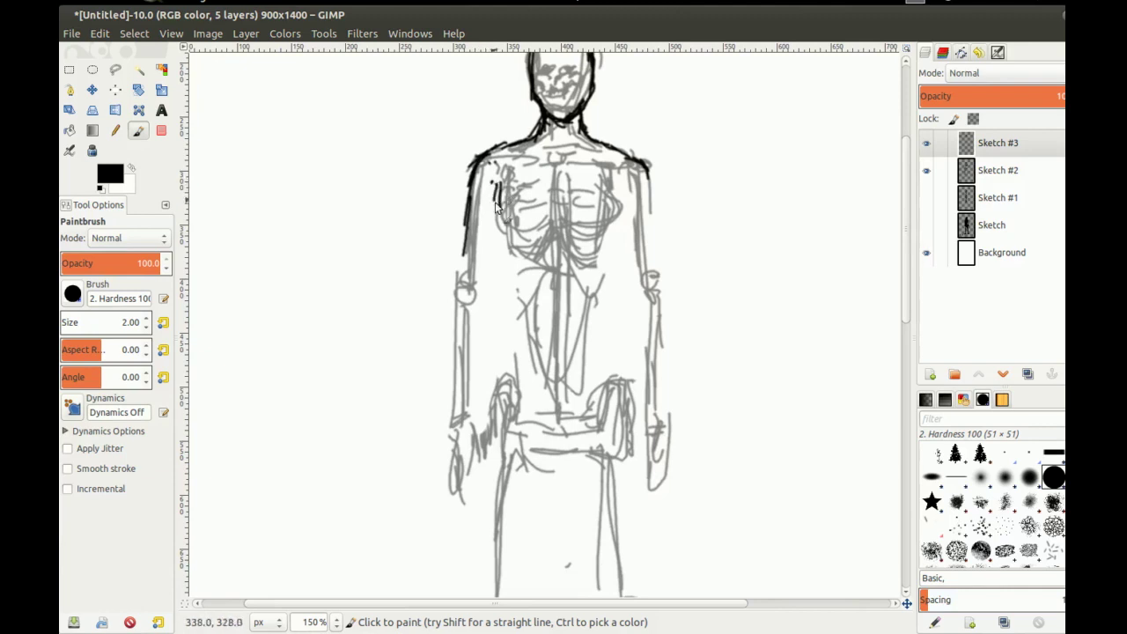
{"action": "mouse_move", "coordinate": [638, 170]}
{"action": "left_mouse_down"}
{"action": "mouse_move", "coordinate": [624, 171]}
{"action": "mouse_move", "coordinate": [638, 170]}
{"action": "left_mouse_up"}
{"action": "key", "text": "ctrl+z"}
Mark both armpits and outline the sides of the torso, tapering from the chest to a narrow waist
{"action": "left_click_drag", "start_coordinate": [498, 184], "coordinate": [496, 202]}
{"action": "left_click_drag", "start_coordinate": [629, 183], "coordinate": [631, 206]}
{"action": "left_click_drag", "start_coordinate": [496, 199], "coordinate": [507, 265]}
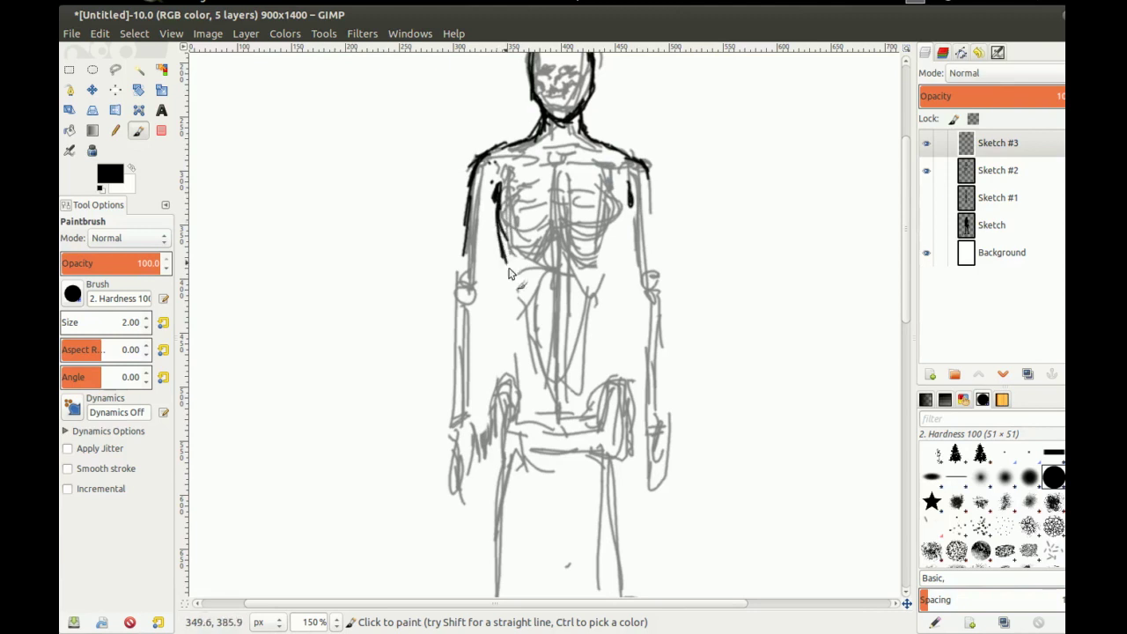
{"action": "left_click_drag", "start_coordinate": [628, 197], "coordinate": [619, 266]}
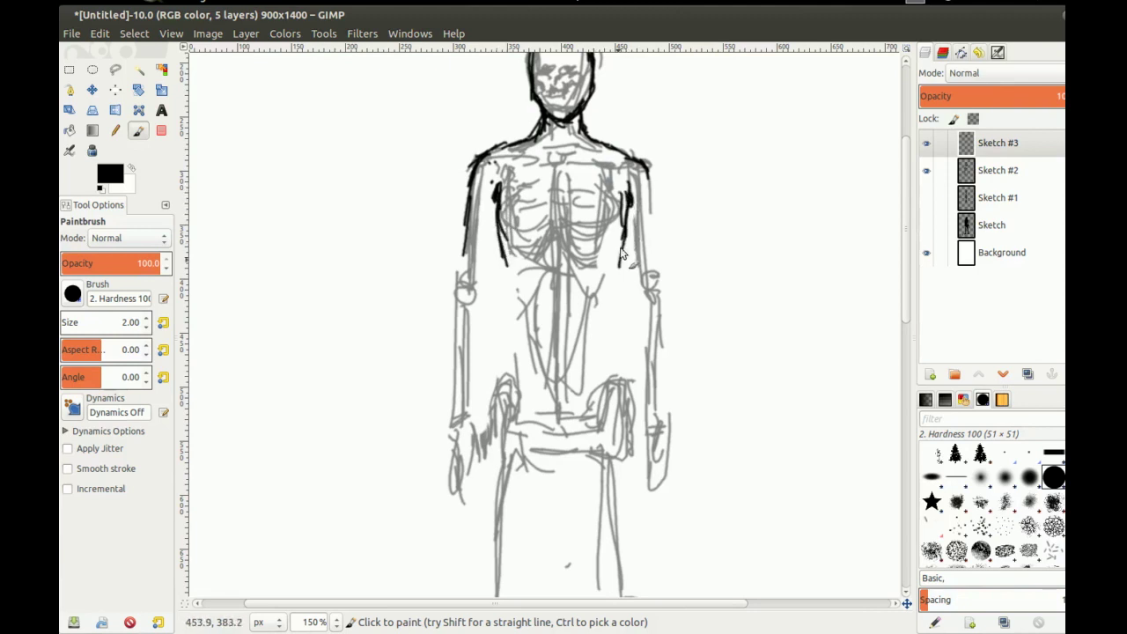
{"action": "left_click_drag", "start_coordinate": [500, 197], "coordinate": [506, 243]}
{"action": "left_click_drag", "start_coordinate": [623, 205], "coordinate": [617, 324]}
{"action": "left_click_drag", "start_coordinate": [618, 248], "coordinate": [614, 320]}
{"action": "left_click_drag", "start_coordinate": [505, 264], "coordinate": [510, 289]}
{"action": "left_click_drag", "start_coordinate": [617, 276], "coordinate": [608, 337]}
{"action": "left_click_drag", "start_coordinate": [502, 255], "coordinate": [516, 347]}
{"action": "left_click_drag", "start_coordinate": [514, 292], "coordinate": [509, 336]}
{"action": "left_click_drag", "start_coordinate": [509, 283], "coordinate": [502, 338]}
Outline both hips, flaring outward from the waist past the pelvis
{"action": "left_click_drag", "start_coordinate": [615, 311], "coordinate": [623, 350]}
{"action": "mouse_move", "coordinate": [507, 286]}
{"action": "left_mouse_down"}
{"action": "mouse_move", "coordinate": [494, 241]}
{"action": "mouse_move", "coordinate": [505, 188]}
{"action": "mouse_move", "coordinate": [496, 273]}
{"action": "left_mouse_up"}
{"action": "left_click_drag", "start_coordinate": [502, 209], "coordinate": [490, 271]}
{"action": "left_click_drag", "start_coordinate": [499, 229], "coordinate": [480, 294]}
{"action": "left_click_drag", "start_coordinate": [493, 255], "coordinate": [478, 314]}
{"action": "left_click_drag", "start_coordinate": [612, 223], "coordinate": [640, 345]}
{"action": "left_click_drag", "start_coordinate": [493, 266], "coordinate": [479, 340]}
{"action": "left_click_drag", "start_coordinate": [616, 243], "coordinate": [636, 357]}
Extend and thicken the hip contours down to the outer upper thighs on both sides
{"action": "mouse_move", "coordinate": [515, 304]}
{"action": "left_mouse_down"}
{"action": "mouse_move", "coordinate": [519, 229]}
{"action": "mouse_move", "coordinate": [566, 185]}
{"action": "left_mouse_up"}
{"action": "scroll", "coordinate": [510, 250], "scroll_direction": "down", "scroll_amount": 2}
{"action": "scroll", "coordinate": [566, 186], "scroll_direction": "up", "scroll_amount": 1}
{"action": "left_click_drag", "start_coordinate": [467, 210], "coordinate": [461, 285]}
{"action": "left_click_drag", "start_coordinate": [465, 242], "coordinate": [466, 301]}
{"action": "left_click_drag", "start_coordinate": [566, 208], "coordinate": [571, 275]}
{"action": "left_click_drag", "start_coordinate": [572, 228], "coordinate": [580, 292]}
{"action": "left_click_drag", "start_coordinate": [496, 274], "coordinate": [499, 295]}
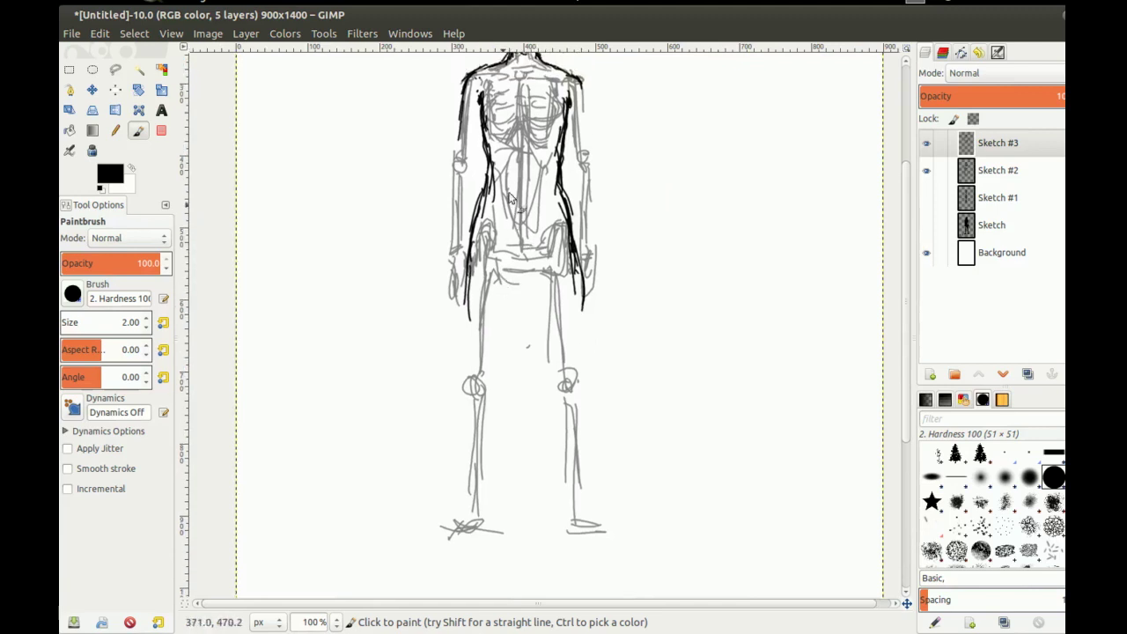
Sketch both breasts over the rib cage with curved undersides and outer edges
{"action": "scroll", "coordinate": [495, 164], "scroll_direction": "up", "scroll_amount": 3}
{"action": "mouse_move", "coordinate": [488, 162]}
{"action": "left_mouse_down"}
{"action": "mouse_move", "coordinate": [491, 193]}
{"action": "mouse_move", "coordinate": [513, 185]}
{"action": "mouse_move", "coordinate": [486, 164]}
{"action": "mouse_move", "coordinate": [510, 187]}
{"action": "mouse_move", "coordinate": [477, 188]}
{"action": "mouse_move", "coordinate": [485, 161]}
{"action": "mouse_move", "coordinate": [477, 192]}
{"action": "mouse_move", "coordinate": [515, 197]}
{"action": "left_mouse_up"}
{"action": "mouse_move", "coordinate": [525, 184]}
{"action": "left_mouse_down"}
{"action": "mouse_move", "coordinate": [558, 190]}
{"action": "mouse_move", "coordinate": [560, 167]}
{"action": "mouse_move", "coordinate": [551, 188]}
{"action": "mouse_move", "coordinate": [562, 186]}
{"action": "left_mouse_up"}
{"action": "mouse_move", "coordinate": [478, 173]}
{"action": "left_mouse_down"}
{"action": "mouse_move", "coordinate": [520, 186]}
{"action": "mouse_move", "coordinate": [538, 214]}
{"action": "left_mouse_up"}
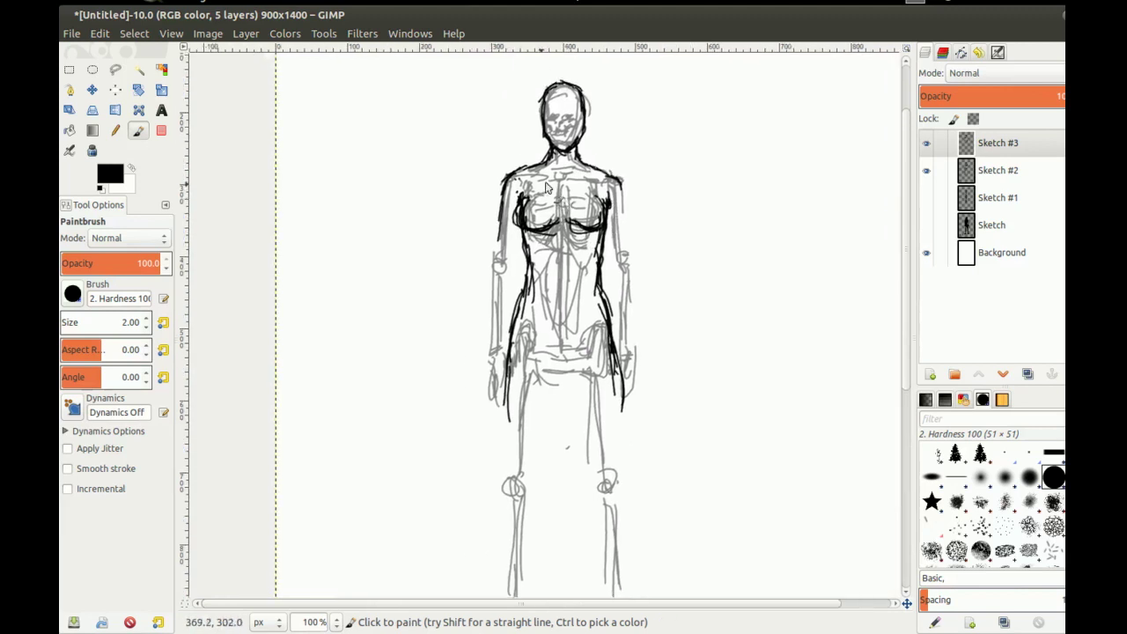
Draw arrows slanting from the top of the breastbone outward to each breast, and undo them
{"action": "scroll", "coordinate": [538, 214], "scroll_direction": "down", "scroll_amount": 2}
{"action": "scroll", "coordinate": [534, 205], "scroll_direction": "up", "scroll_amount": 1}
{"action": "scroll", "coordinate": [547, 192], "scroll_direction": "up", "scroll_amount": 3}
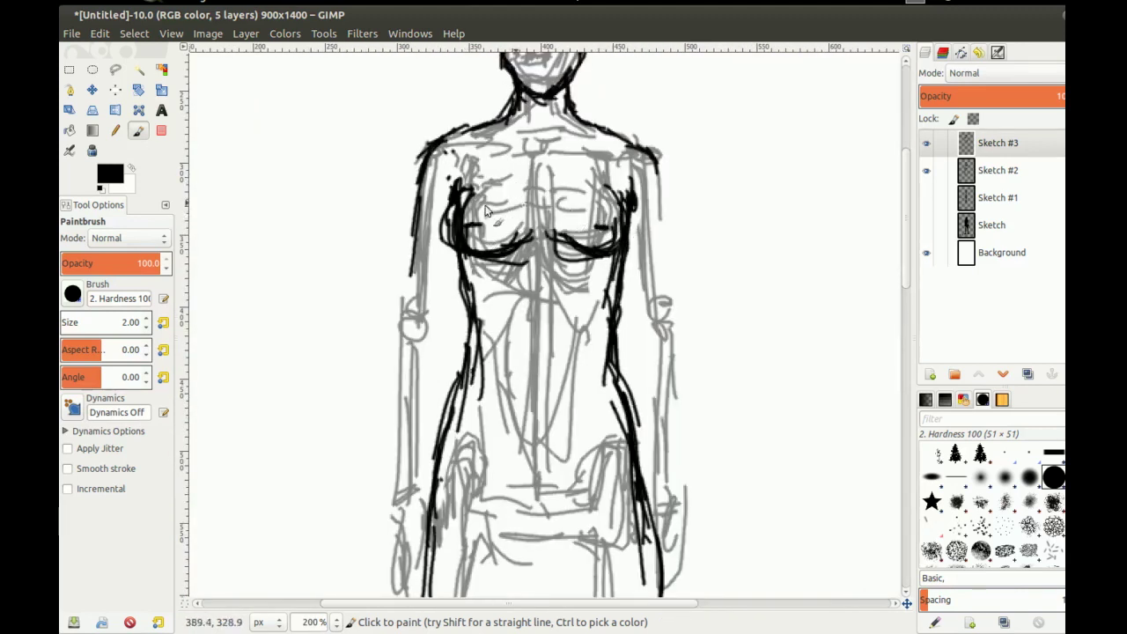
{"action": "mouse_move", "coordinate": [530, 165]}
{"action": "left_mouse_down"}
{"action": "mouse_move", "coordinate": [485, 212]}
{"action": "mouse_move", "coordinate": [589, 215]}
{"action": "mouse_move", "coordinate": [591, 203]}
{"action": "left_mouse_up"}
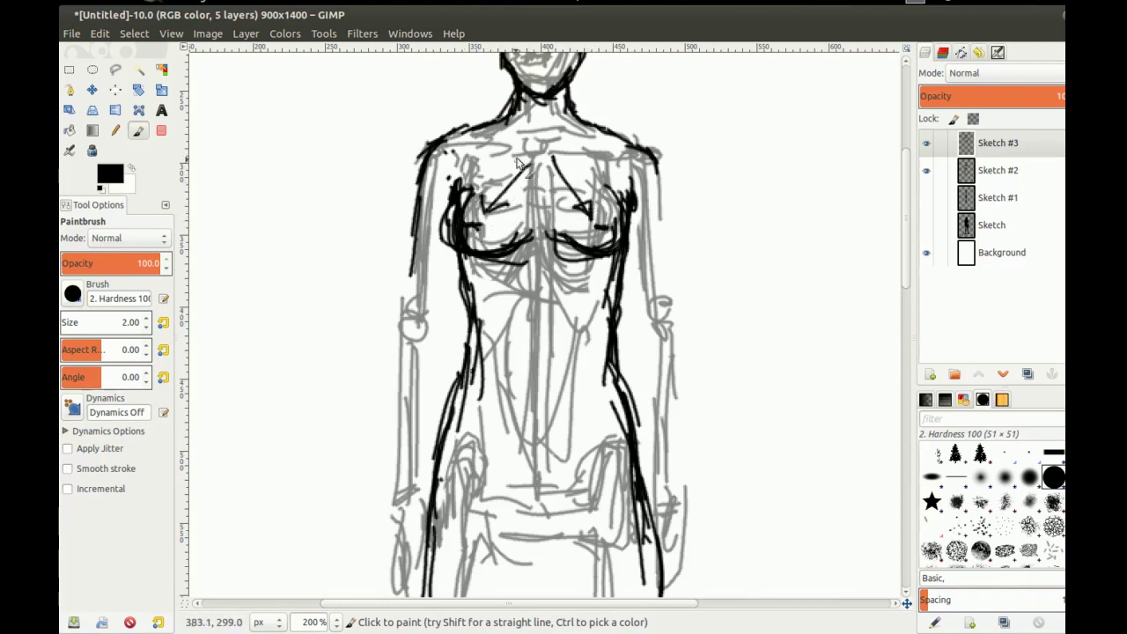
{"action": "left_click_drag", "start_coordinate": [482, 190], "coordinate": [509, 203]}
{"action": "mouse_move", "coordinate": [593, 198]}
{"action": "left_mouse_down"}
{"action": "mouse_move", "coordinate": [564, 208]}
{"action": "mouse_move", "coordinate": [590, 216]}
{"action": "left_mouse_up"}
{"action": "left_click_drag", "start_coordinate": [547, 153], "coordinate": [583, 207]}
{"action": "left_click_drag", "start_coordinate": [479, 185], "coordinate": [453, 271]}
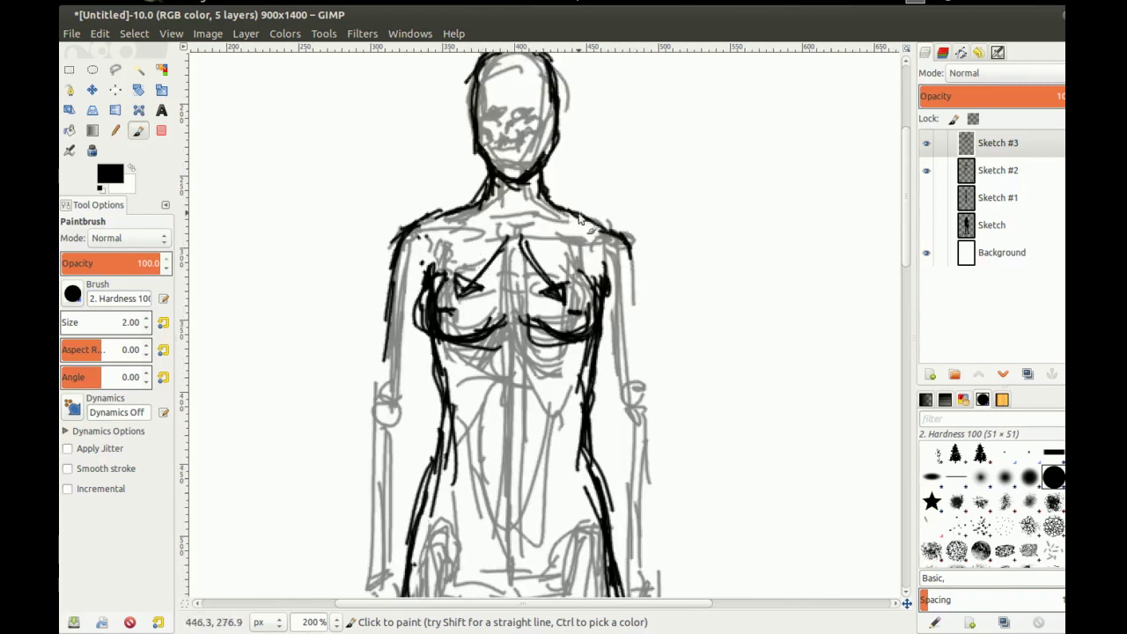
{"action": "left_click_drag", "start_coordinate": [504, 245], "coordinate": [515, 217]}
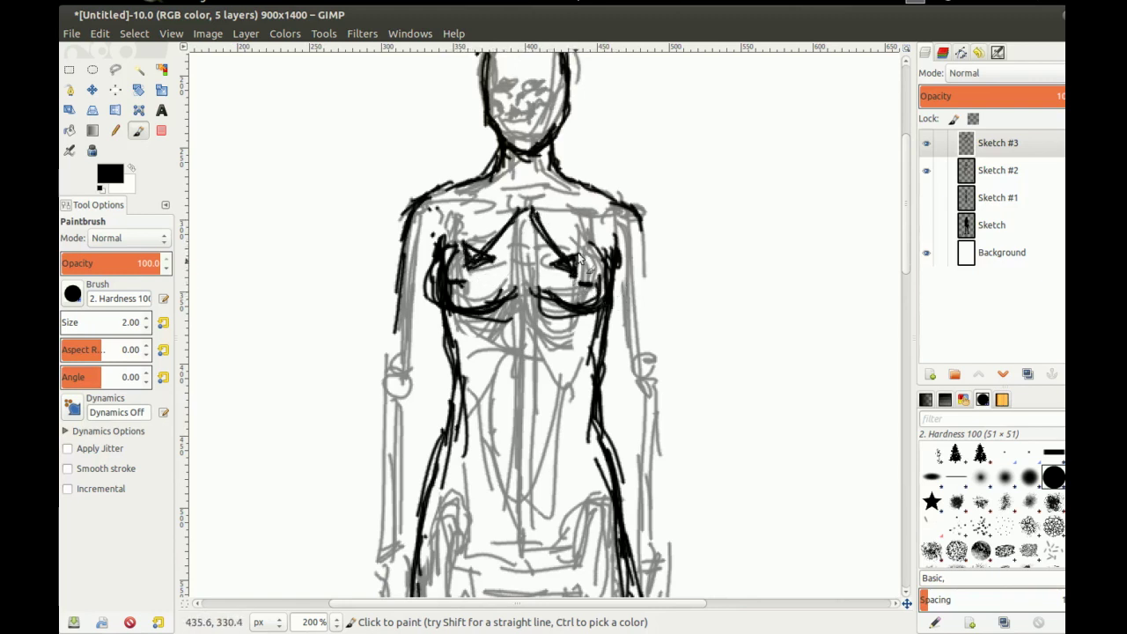
{"action": "mouse_move", "coordinate": [512, 300]}
{"action": "left_mouse_down"}
{"action": "mouse_move", "coordinate": [511, 255]}
{"action": "mouse_move", "coordinate": [526, 260]}
{"action": "left_mouse_up"}
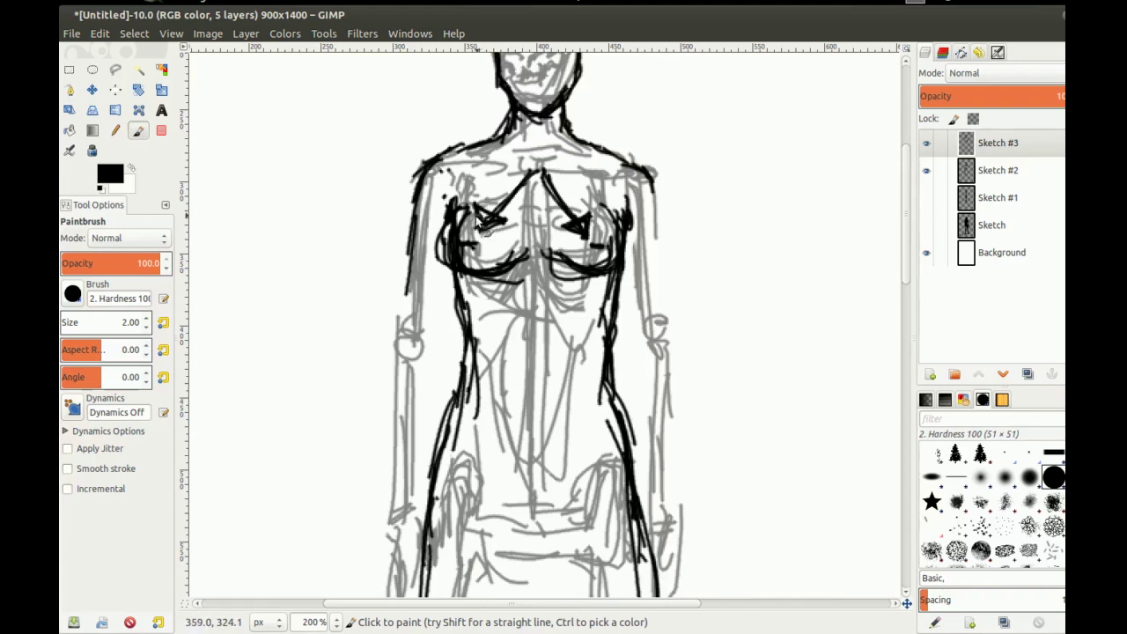
{"action": "key", "text": "ctrl+z"}
{"action": "key", "text": "ctrl+z"}
{"action": "key", "text": "ctrl+z"}
{"action": "key", "text": "ctrl+z"}
{"action": "key", "text": "ctrl+z"}
{"action": "key", "text": "ctrl+z"}
{"action": "key", "text": "ctrl+z"}
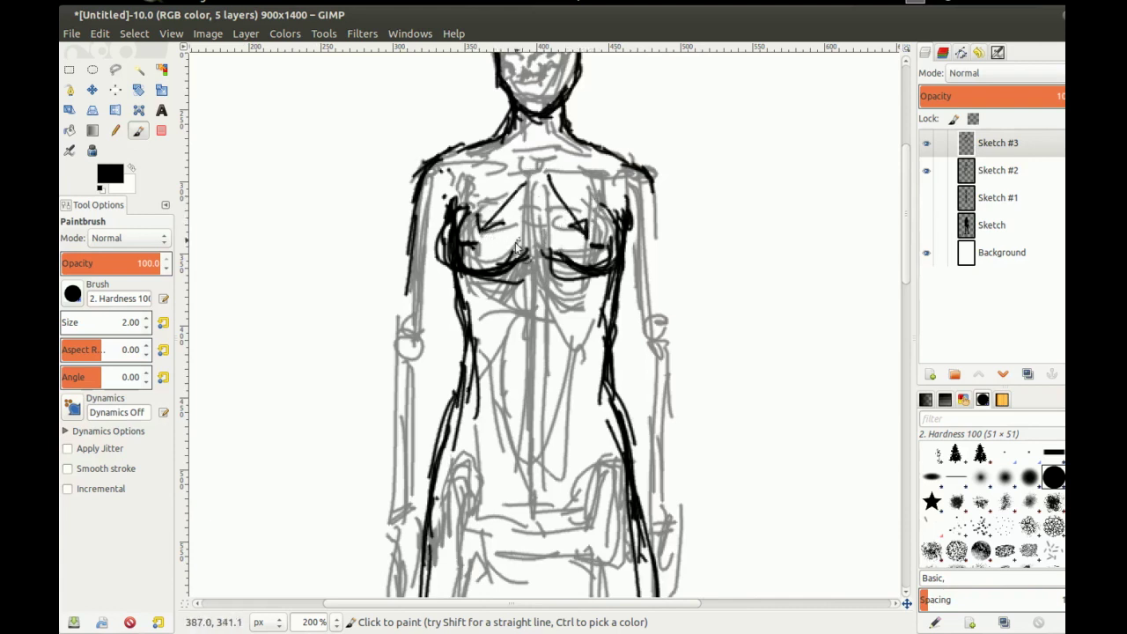
{"action": "key", "text": "ctrl+z"}
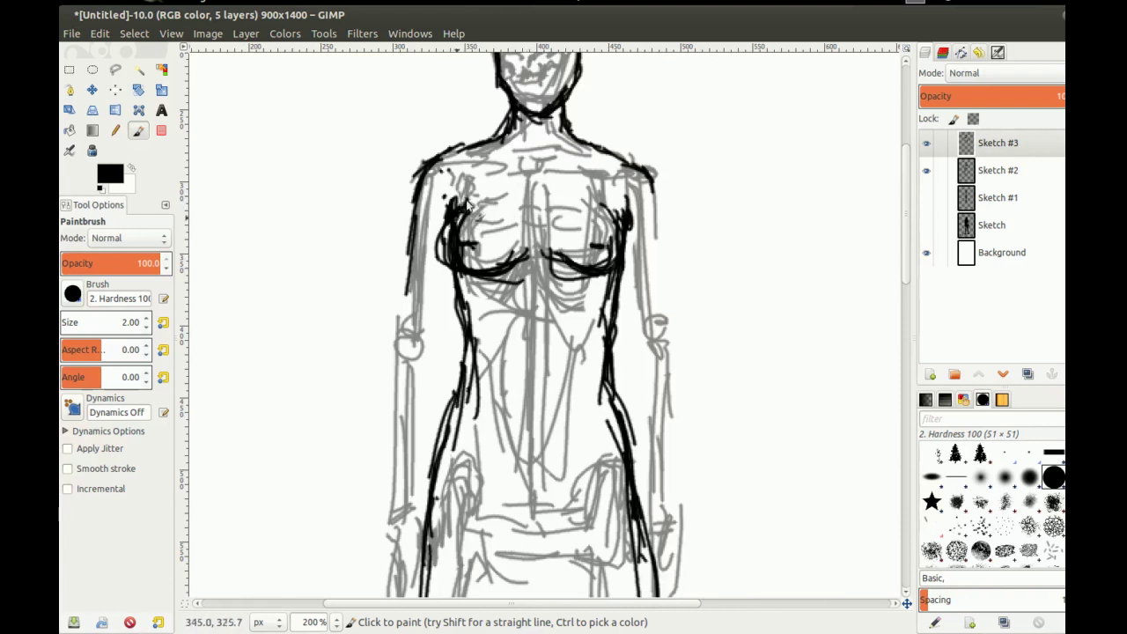
Sketch the armpit folds above both breasts and darken the curves beneath them
{"action": "left_click_drag", "start_coordinate": [601, 194], "coordinate": [620, 217]}
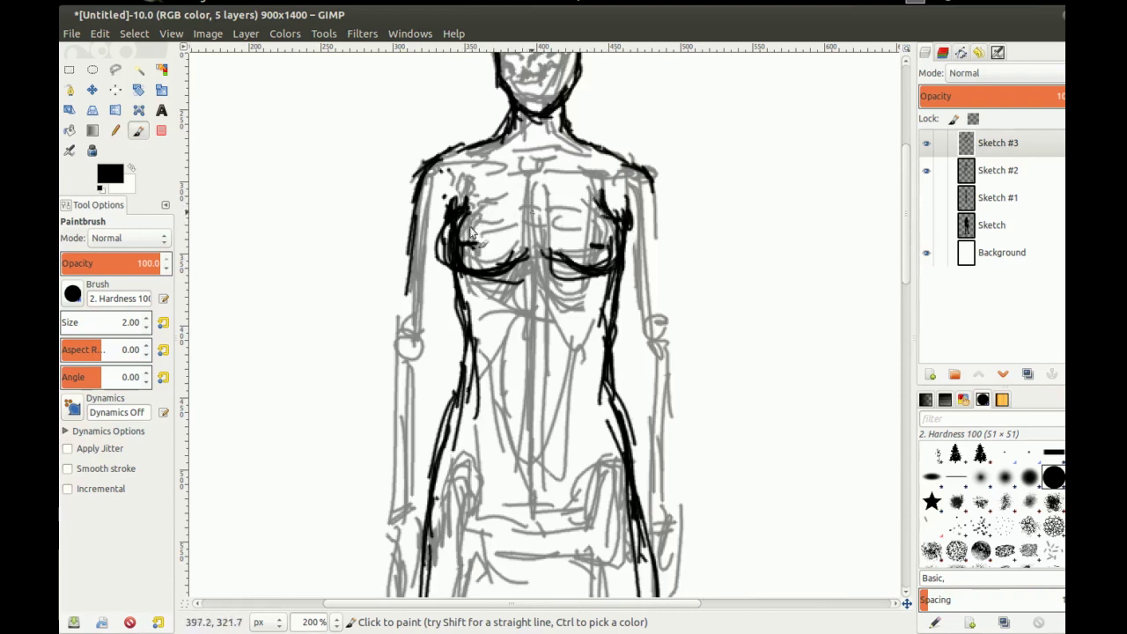
{"action": "mouse_move", "coordinate": [470, 190]}
{"action": "left_mouse_down"}
{"action": "mouse_move", "coordinate": [470, 202]}
{"action": "mouse_move", "coordinate": [481, 189]}
{"action": "left_mouse_up"}
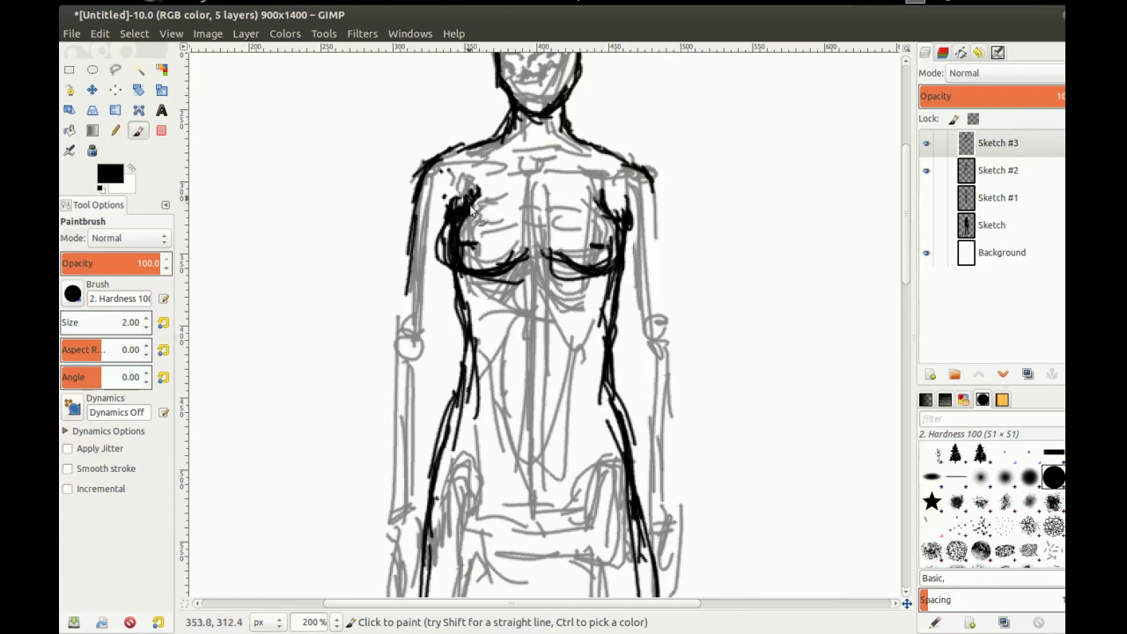
{"action": "left_click_drag", "start_coordinate": [474, 208], "coordinate": [465, 230]}
{"action": "left_click_drag", "start_coordinate": [602, 193], "coordinate": [615, 222]}
{"action": "mouse_move", "coordinate": [541, 255]}
{"action": "left_mouse_down"}
{"action": "mouse_move", "coordinate": [556, 267]}
{"action": "mouse_move", "coordinate": [614, 264]}
{"action": "left_mouse_up"}
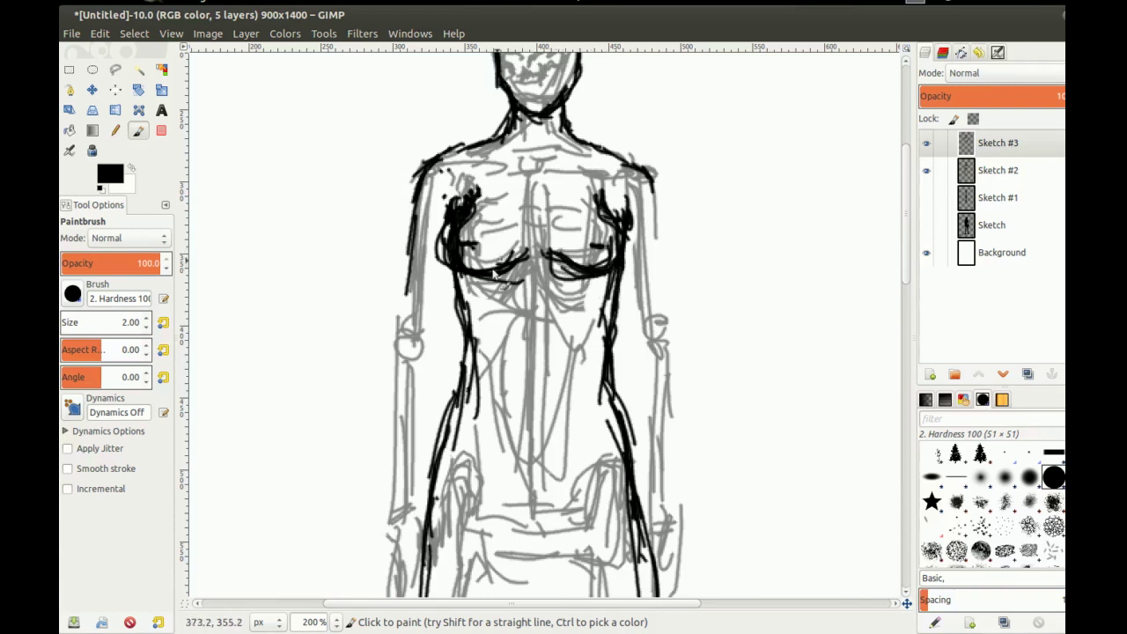
{"action": "left_click_drag", "start_coordinate": [507, 277], "coordinate": [451, 272]}
Sketch the outer contours of both upper arms from the shoulders down toward the elbows
{"action": "scroll", "coordinate": [518, 290], "scroll_direction": "down", "scroll_amount": 1}
{"action": "left_click_drag", "start_coordinate": [483, 293], "coordinate": [485, 251]}
{"action": "scroll", "coordinate": [511, 254], "scroll_direction": "down", "scroll_amount": 3}
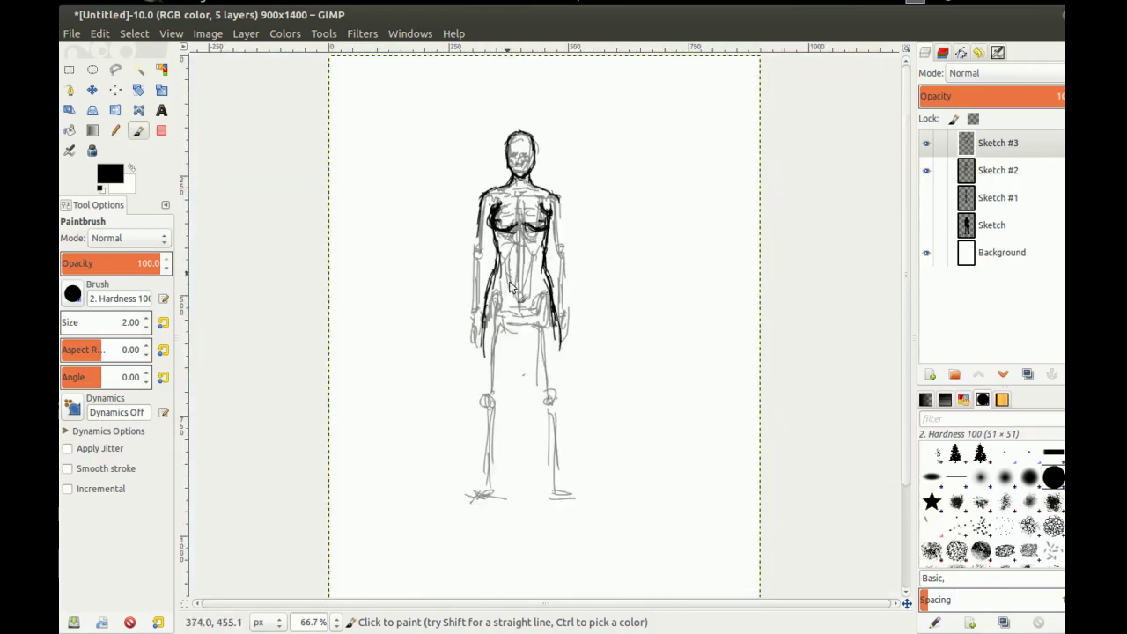
{"action": "left_click_drag", "start_coordinate": [528, 308], "coordinate": [545, 226]}
{"action": "mouse_move", "coordinate": [523, 159]}
{"action": "left_mouse_down"}
{"action": "mouse_move", "coordinate": [520, 185]}
{"action": "mouse_move", "coordinate": [470, 245]}
{"action": "left_mouse_up"}
{"action": "scroll", "coordinate": [455, 206], "scroll_direction": "up", "scroll_amount": 2, "text": "ctrl"}
{"action": "mouse_move", "coordinate": [482, 195]}
{"action": "left_mouse_down"}
{"action": "mouse_move", "coordinate": [444, 197]}
{"action": "mouse_move", "coordinate": [454, 199]}
{"action": "mouse_move", "coordinate": [453, 251]}
{"action": "left_mouse_up"}
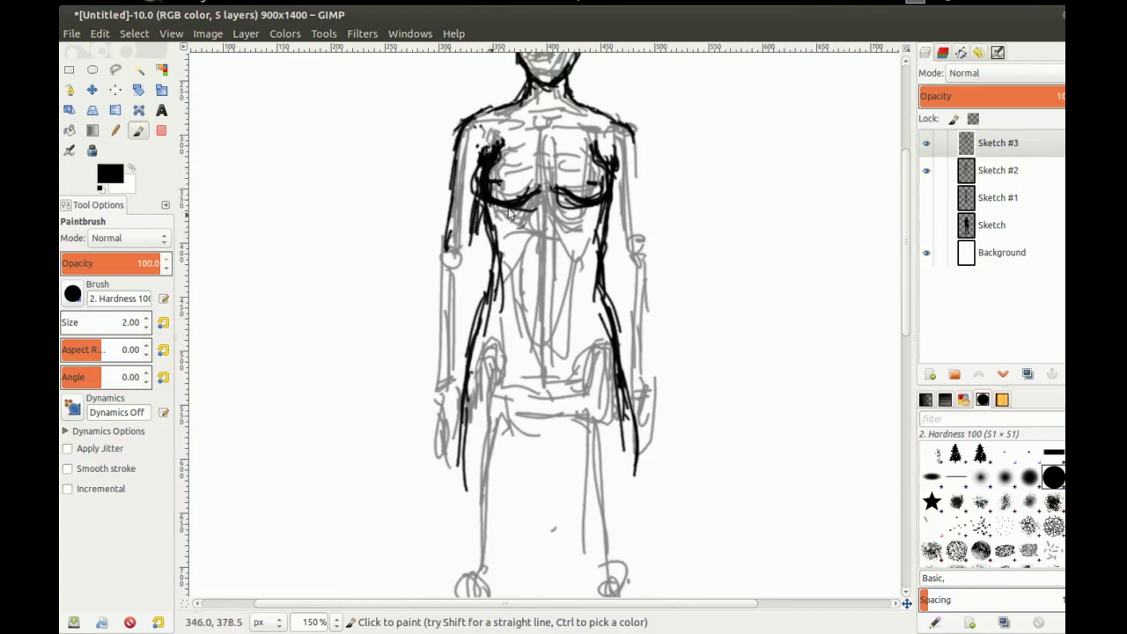
{"action": "mouse_move", "coordinate": [613, 127]}
{"action": "left_mouse_down"}
{"action": "mouse_move", "coordinate": [633, 155]}
{"action": "mouse_move", "coordinate": [639, 212]}
{"action": "left_mouse_up"}
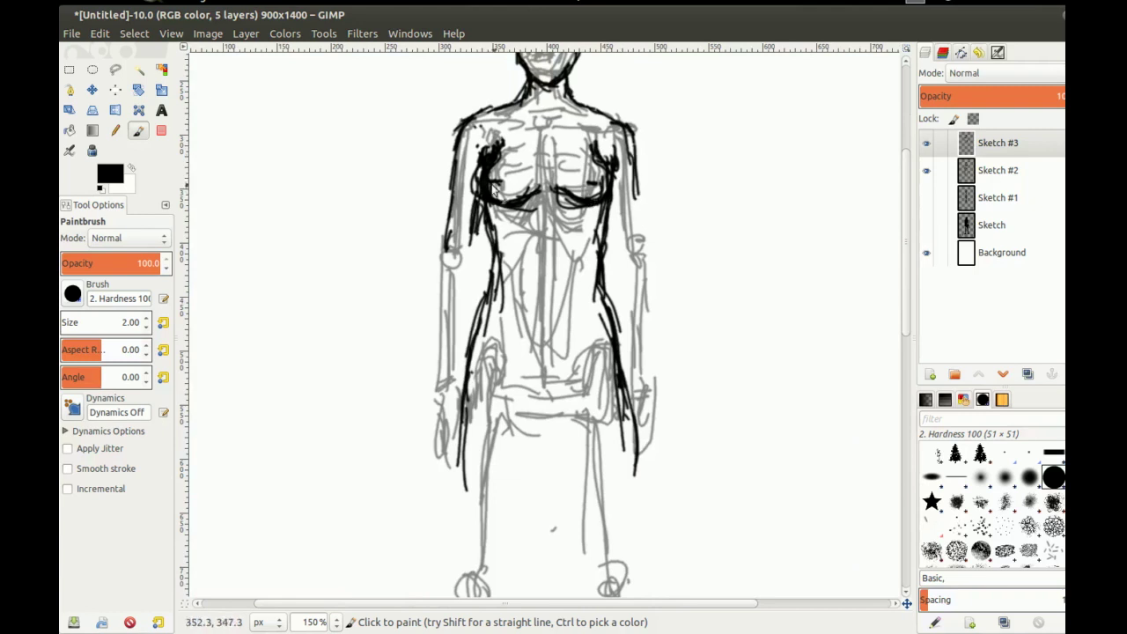
Sketch short cross marks over the left upper arm and an outward-raised upper arm at the right shoulder
{"action": "mouse_move", "coordinate": [447, 200]}
{"action": "left_mouse_down"}
{"action": "mouse_move", "coordinate": [480, 207]}
{"action": "mouse_move", "coordinate": [475, 180]}
{"action": "left_mouse_up"}
{"action": "left_click_drag", "start_coordinate": [460, 163], "coordinate": [476, 168]}
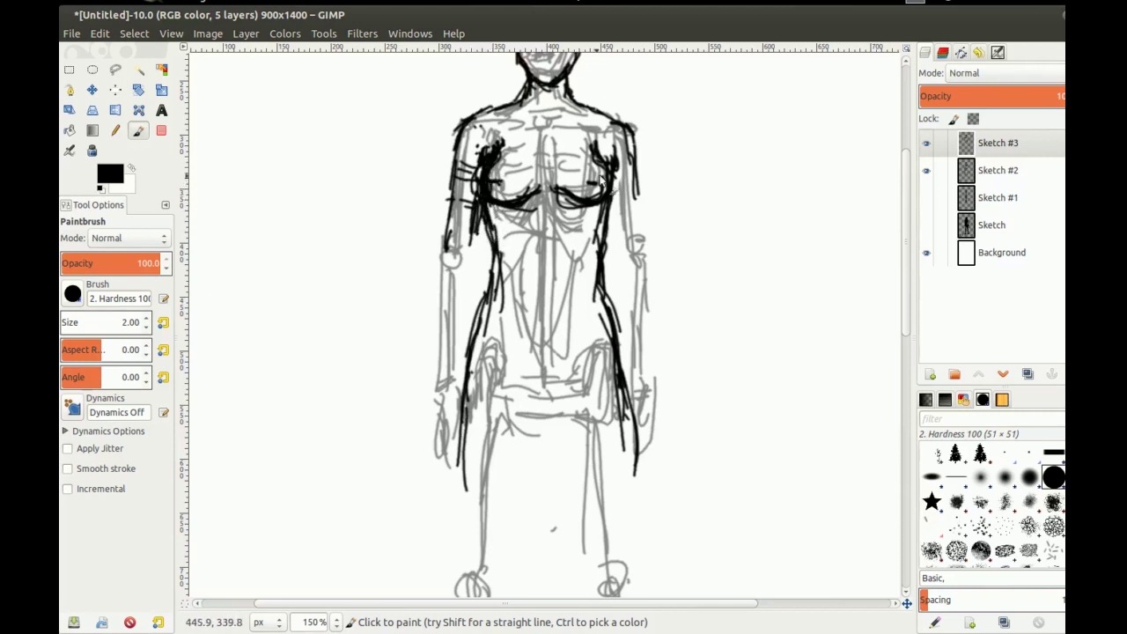
{"action": "left_click_drag", "start_coordinate": [614, 181], "coordinate": [614, 208]}
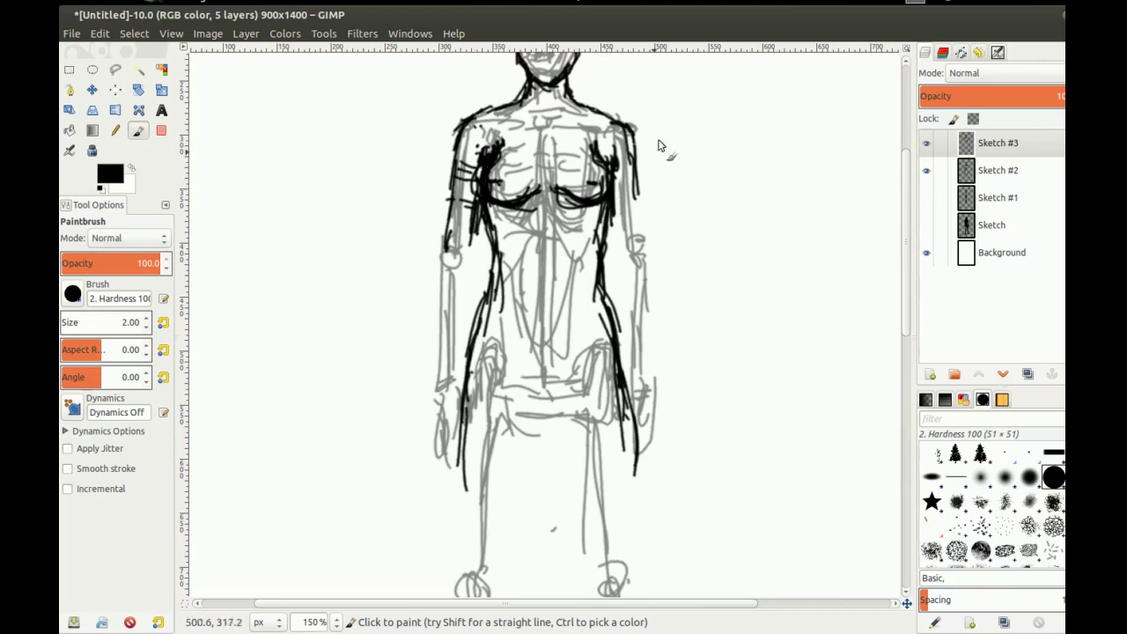
{"action": "left_click_drag", "start_coordinate": [629, 135], "coordinate": [663, 203]}
{"action": "left_click_drag", "start_coordinate": [609, 160], "coordinate": [650, 219]}
{"action": "left_click_drag", "start_coordinate": [642, 155], "coordinate": [675, 206]}
{"action": "mouse_move", "coordinate": [495, 255]}
{"action": "left_mouse_down"}
{"action": "mouse_move", "coordinate": [472, 381]}
{"action": "mouse_move", "coordinate": [486, 309]}
{"action": "left_mouse_up"}
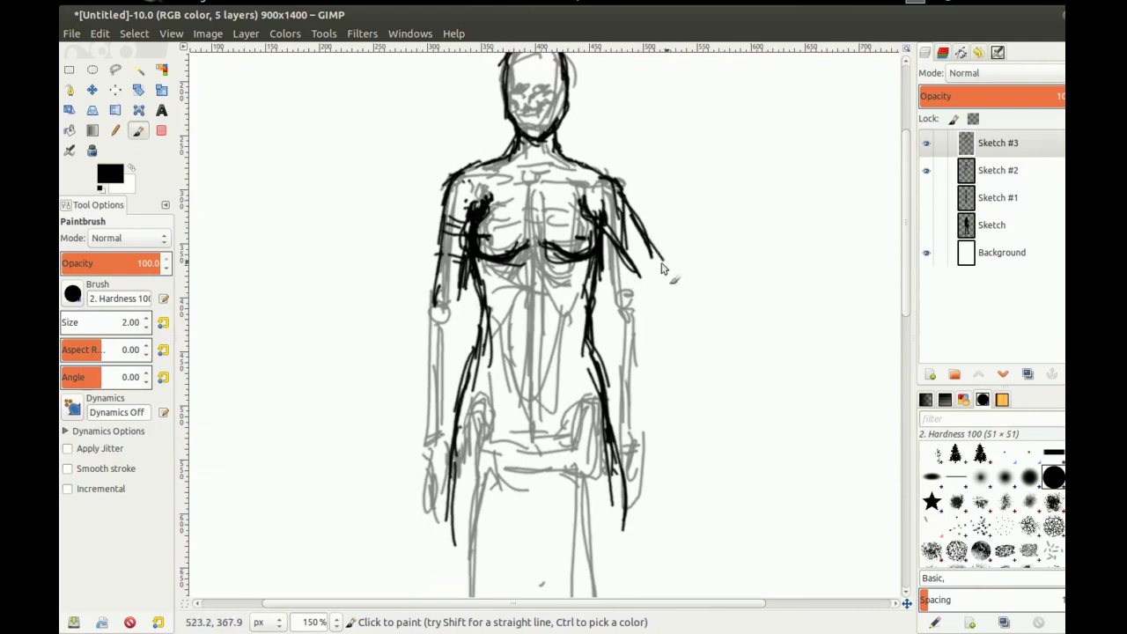
Undo the raised-arm strokes, the right inner-arm line and the cross marks on the left upper arm
{"action": "key", "text": "ctrl+z"}
{"action": "key", "text": "ctrl+z"}
{"action": "key", "text": "ctrl+z"}
{"action": "key", "text": "ctrl+z"}
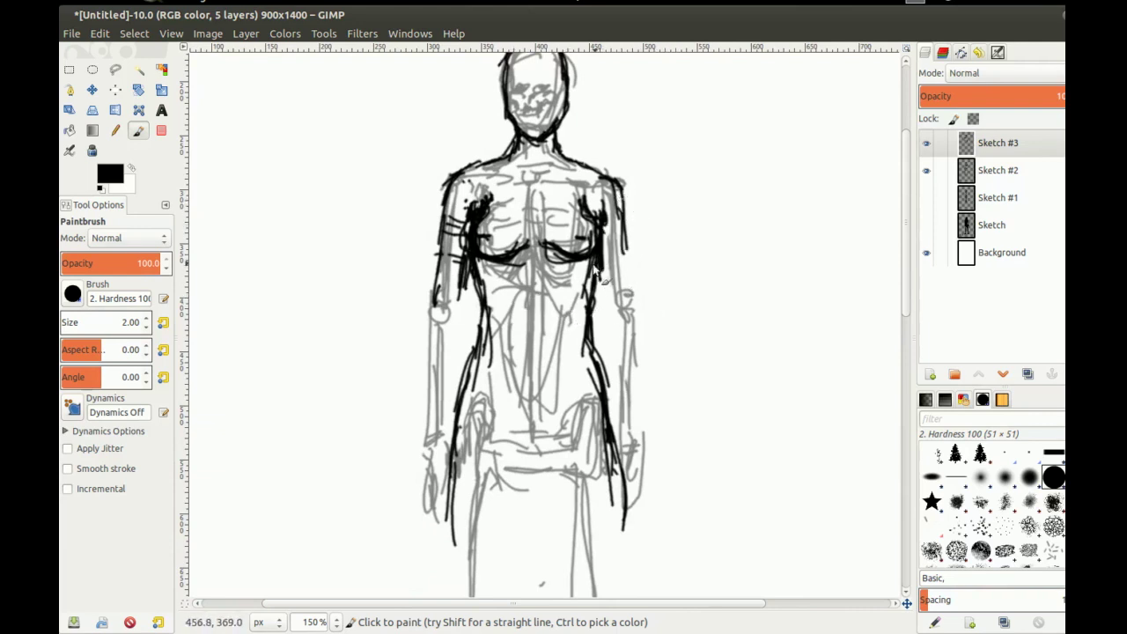
{"action": "key", "text": "ctrl+z"}
{"action": "key", "text": "ctrl+z"}
{"action": "key", "text": "ctrl+z"}
{"action": "key", "text": "ctrl+z"}
Extend the right upper arm's outer contour to the elbow and outline the left forearm down to the wrist
{"action": "left_click_drag", "start_coordinate": [528, 257], "coordinate": [510, 207]}
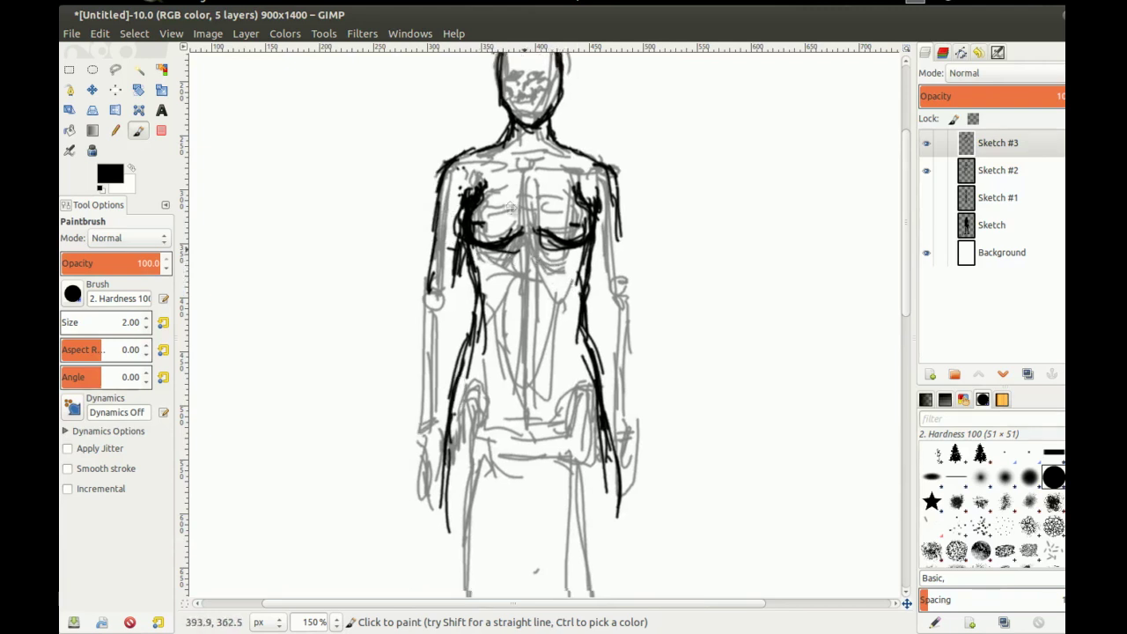
{"action": "scroll", "coordinate": [510, 207], "scroll_direction": "down", "scroll_amount": 2}
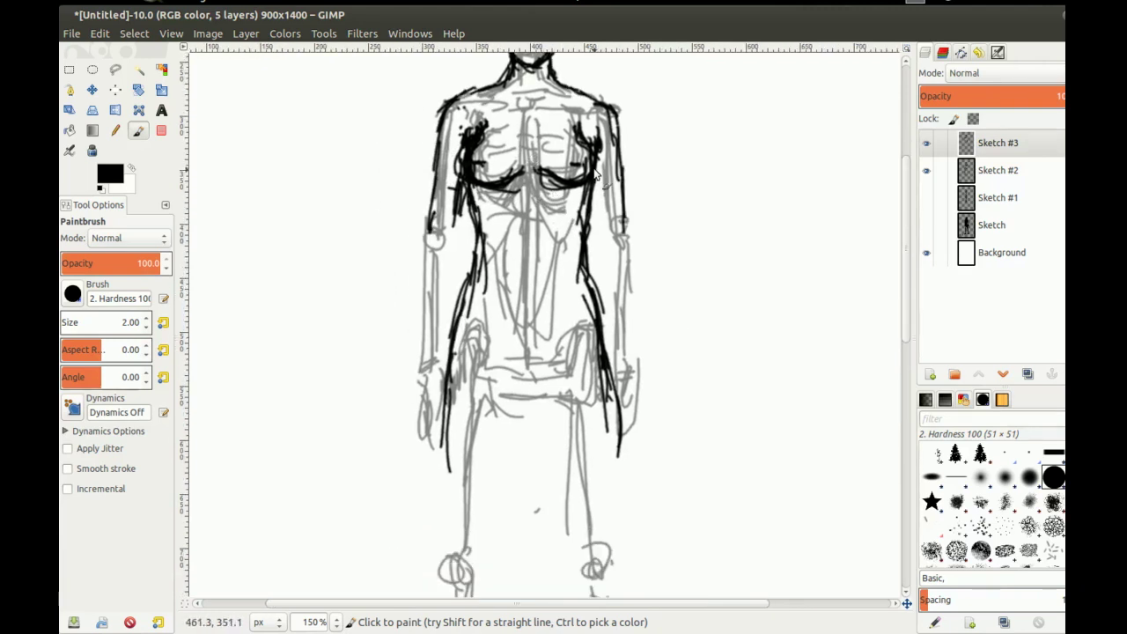
{"action": "mouse_move", "coordinate": [603, 226]}
{"action": "left_mouse_down"}
{"action": "mouse_move", "coordinate": [600, 179]}
{"action": "mouse_move", "coordinate": [600, 229]}
{"action": "left_mouse_up"}
{"action": "mouse_move", "coordinate": [499, 241]}
{"action": "left_mouse_down"}
{"action": "mouse_move", "coordinate": [530, 191]}
{"action": "mouse_move", "coordinate": [482, 199]}
{"action": "mouse_move", "coordinate": [479, 268]}
{"action": "left_mouse_up"}
{"action": "left_click_drag", "start_coordinate": [460, 179], "coordinate": [464, 334]}
{"action": "left_click_drag", "start_coordinate": [476, 279], "coordinate": [481, 327]}
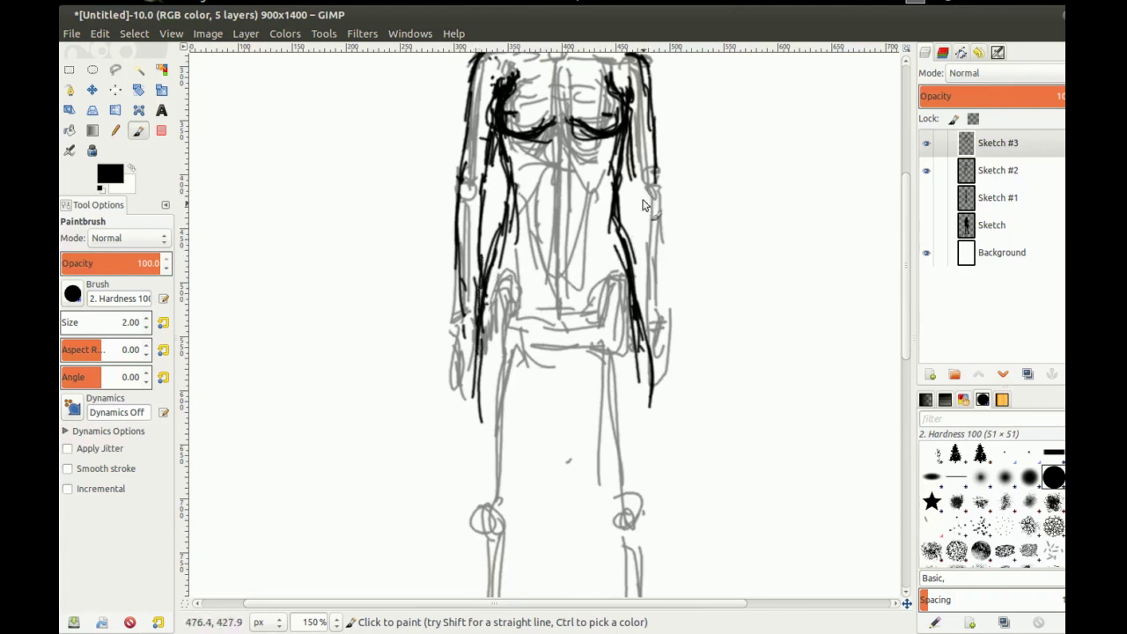
Outline the inner and outer edges of the right forearm from the elbow down to the wrist
{"action": "mouse_move", "coordinate": [632, 185]}
{"action": "left_mouse_down"}
{"action": "mouse_move", "coordinate": [643, 319]}
{"action": "mouse_move", "coordinate": [649, 250]}
{"action": "left_mouse_up"}
{"action": "left_click_drag", "start_coordinate": [632, 174], "coordinate": [645, 299]}
{"action": "left_click_drag", "start_coordinate": [659, 181], "coordinate": [660, 298]}
{"action": "left_click_drag", "start_coordinate": [659, 257], "coordinate": [661, 330]}
Thicken the left forearm's contours and outline the hand below the wrist
{"action": "left_click_drag", "start_coordinate": [607, 178], "coordinate": [590, 304]}
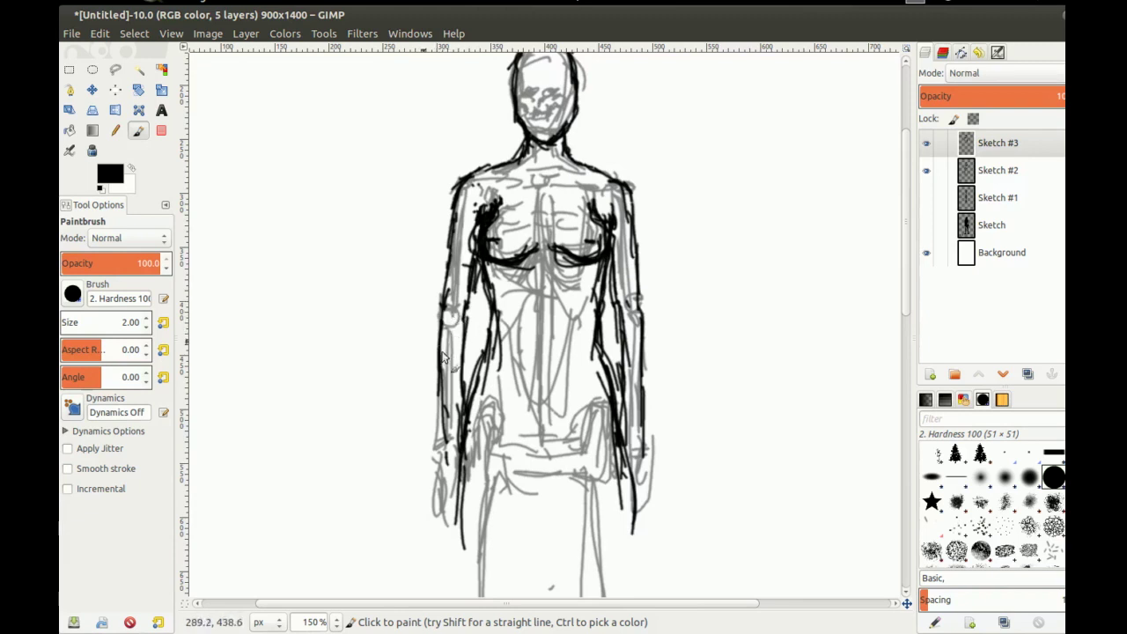
{"action": "left_click_drag", "start_coordinate": [408, 326], "coordinate": [510, 338]}
{"action": "key", "text": "ctrl+z"}
{"action": "left_click_drag", "start_coordinate": [438, 321], "coordinate": [454, 462]}
{"action": "left_click_drag", "start_coordinate": [461, 358], "coordinate": [460, 451]}
{"action": "mouse_move", "coordinate": [431, 447]}
{"action": "left_mouse_down"}
{"action": "mouse_move", "coordinate": [439, 502]}
{"action": "mouse_move", "coordinate": [456, 521]}
{"action": "left_mouse_up"}
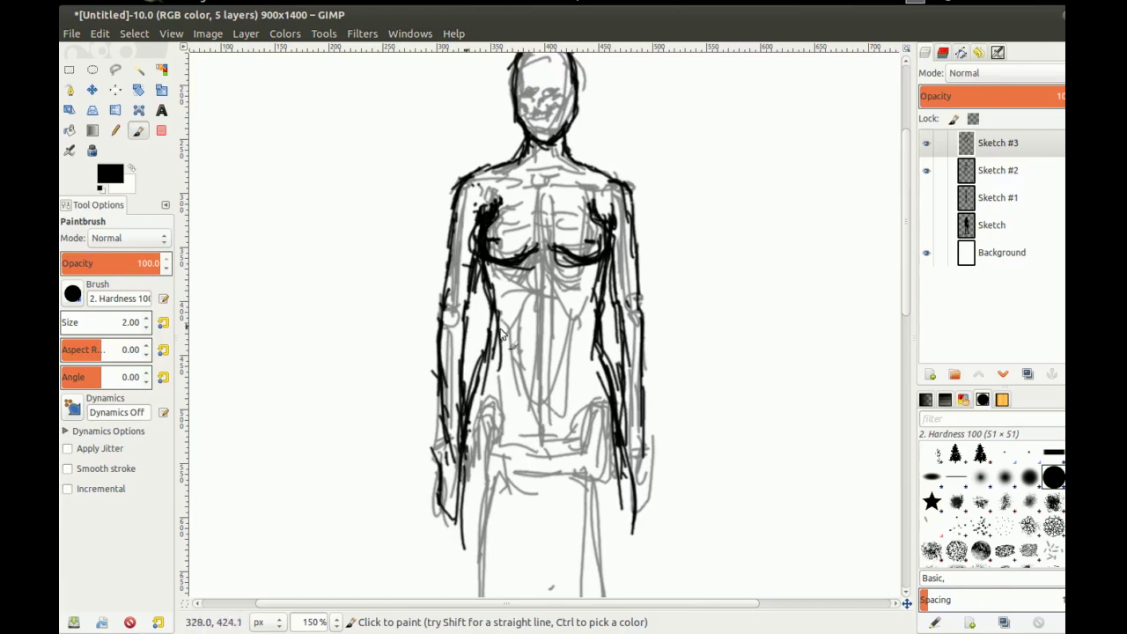
Sketch the V-shaped groin lines curving down from the lower abdomen and meeting at the crotch
{"action": "scroll", "coordinate": [517, 314], "scroll_direction": "down", "scroll_amount": 1}
{"action": "mouse_move", "coordinate": [513, 394]}
{"action": "left_mouse_down"}
{"action": "mouse_move", "coordinate": [524, 262]}
{"action": "mouse_move", "coordinate": [547, 306]}
{"action": "mouse_move", "coordinate": [510, 328]}
{"action": "left_mouse_up"}
{"action": "left_click_drag", "start_coordinate": [538, 309], "coordinate": [509, 329]}
{"action": "left_click_drag", "start_coordinate": [498, 283], "coordinate": [508, 327]}
{"action": "left_click_drag", "start_coordinate": [534, 291], "coordinate": [522, 326]}
{"action": "left_click_drag", "start_coordinate": [496, 291], "coordinate": [509, 328]}
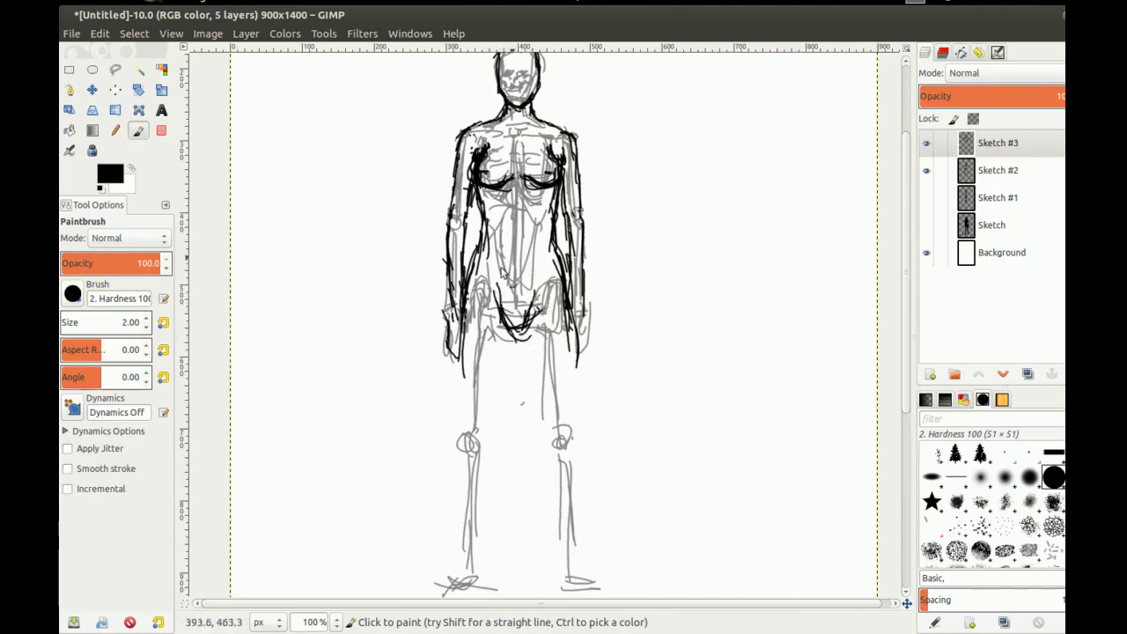
Sketch the inner and outer contours of both thighs from the crotch and hips down toward the knees
{"action": "mouse_move", "coordinate": [459, 265]}
{"action": "left_mouse_down"}
{"action": "mouse_move", "coordinate": [452, 349]}
{"action": "mouse_move", "coordinate": [510, 368]}
{"action": "mouse_move", "coordinate": [488, 298]}
{"action": "mouse_move", "coordinate": [510, 230]}
{"action": "mouse_move", "coordinate": [490, 236]}
{"action": "mouse_move", "coordinate": [502, 301]}
{"action": "left_mouse_up"}
{"action": "scroll", "coordinate": [525, 275], "scroll_direction": "down", "scroll_amount": 1}
{"action": "key", "text": "plus"}
{"action": "mouse_move", "coordinate": [516, 234]}
{"action": "left_mouse_down"}
{"action": "mouse_move", "coordinate": [508, 311]}
{"action": "mouse_move", "coordinate": [538, 301]}
{"action": "left_mouse_up"}
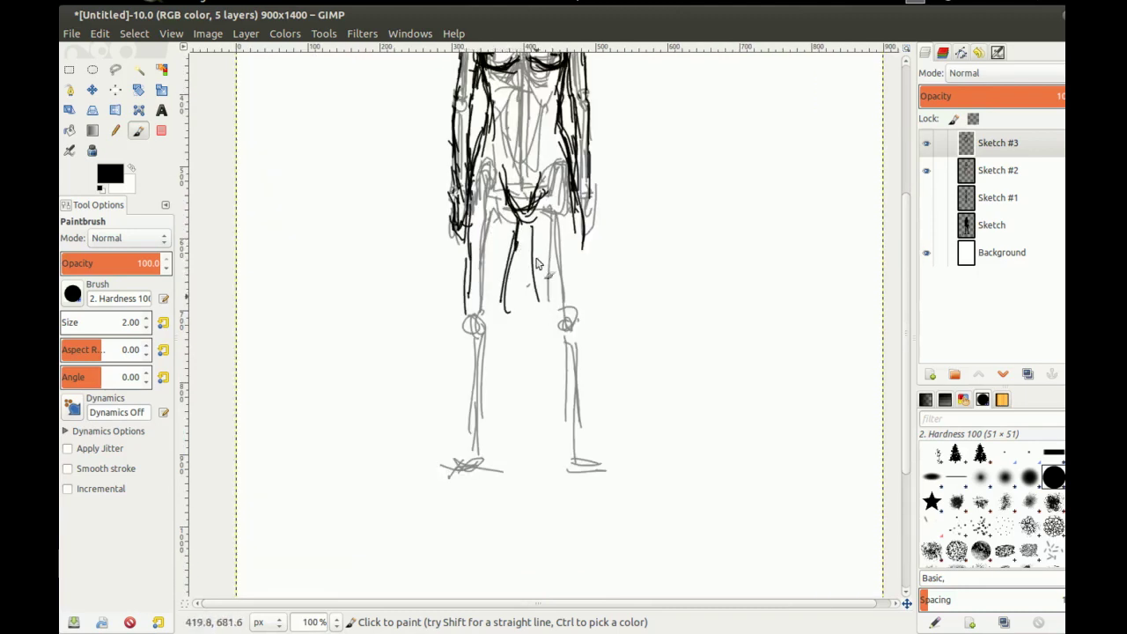
{"action": "left_click_drag", "start_coordinate": [528, 217], "coordinate": [540, 280]}
{"action": "left_click_drag", "start_coordinate": [532, 242], "coordinate": [555, 324]}
{"action": "left_click_drag", "start_coordinate": [532, 218], "coordinate": [549, 308]}
{"action": "left_click_drag", "start_coordinate": [574, 216], "coordinate": [578, 312]}
{"action": "mouse_move", "coordinate": [574, 265]}
{"action": "left_mouse_down"}
{"action": "mouse_move", "coordinate": [562, 131]}
{"action": "mouse_move", "coordinate": [573, 264]}
{"action": "left_mouse_up"}
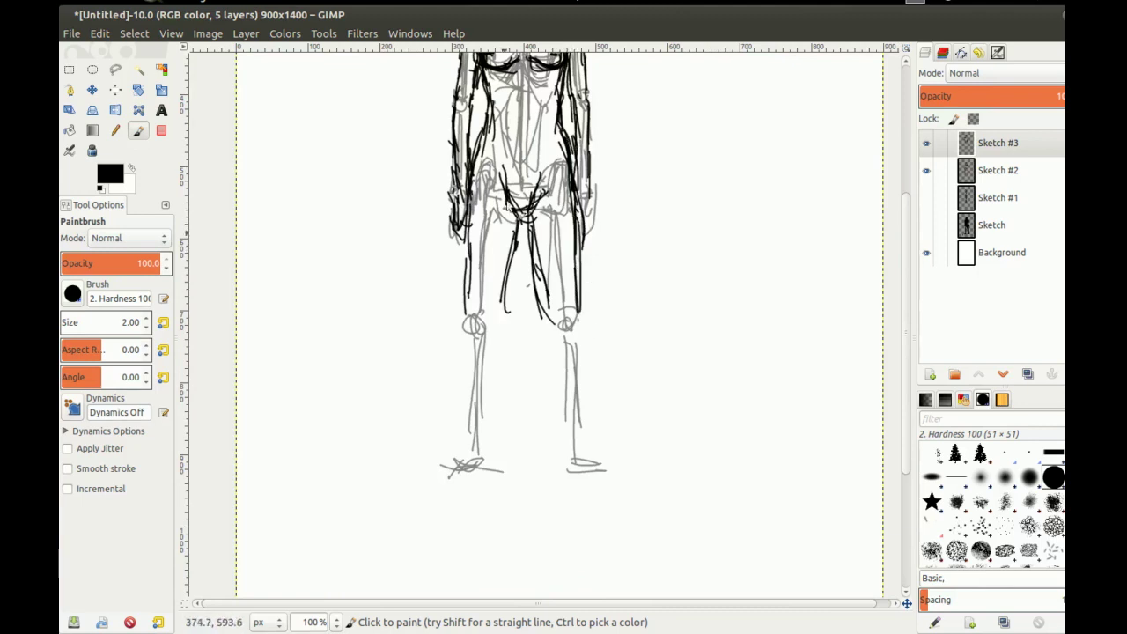
Outline the sides of both knees and the bulging calves, tapering down to the ankles
{"action": "left_click_drag", "start_coordinate": [468, 292], "coordinate": [465, 323]}
{"action": "left_click_drag", "start_coordinate": [472, 331], "coordinate": [469, 343]}
{"action": "mouse_move", "coordinate": [504, 286]}
{"action": "left_mouse_down"}
{"action": "mouse_move", "coordinate": [497, 319]}
{"action": "mouse_move", "coordinate": [516, 220]}
{"action": "mouse_move", "coordinate": [529, 240]}
{"action": "mouse_move", "coordinate": [562, 451]}
{"action": "left_mouse_up"}
{"action": "left_click_drag", "start_coordinate": [581, 334], "coordinate": [583, 377]}
{"action": "mouse_move", "coordinate": [584, 363]}
{"action": "left_mouse_down"}
{"action": "mouse_move", "coordinate": [577, 450]}
{"action": "mouse_move", "coordinate": [580, 411]}
{"action": "left_mouse_up"}
{"action": "left_click_drag", "start_coordinate": [579, 311], "coordinate": [582, 337]}
{"action": "left_click_drag", "start_coordinate": [552, 311], "coordinate": [550, 331]}
{"action": "left_click_drag", "start_coordinate": [468, 328], "coordinate": [466, 446]}
{"action": "left_click_drag", "start_coordinate": [499, 315], "coordinate": [494, 340]}
{"action": "left_click_drag", "start_coordinate": [495, 332], "coordinate": [486, 460]}
{"action": "mouse_move", "coordinate": [485, 292]}
{"action": "left_mouse_down"}
{"action": "mouse_move", "coordinate": [492, 398]}
{"action": "mouse_move", "coordinate": [482, 396]}
{"action": "left_mouse_up"}
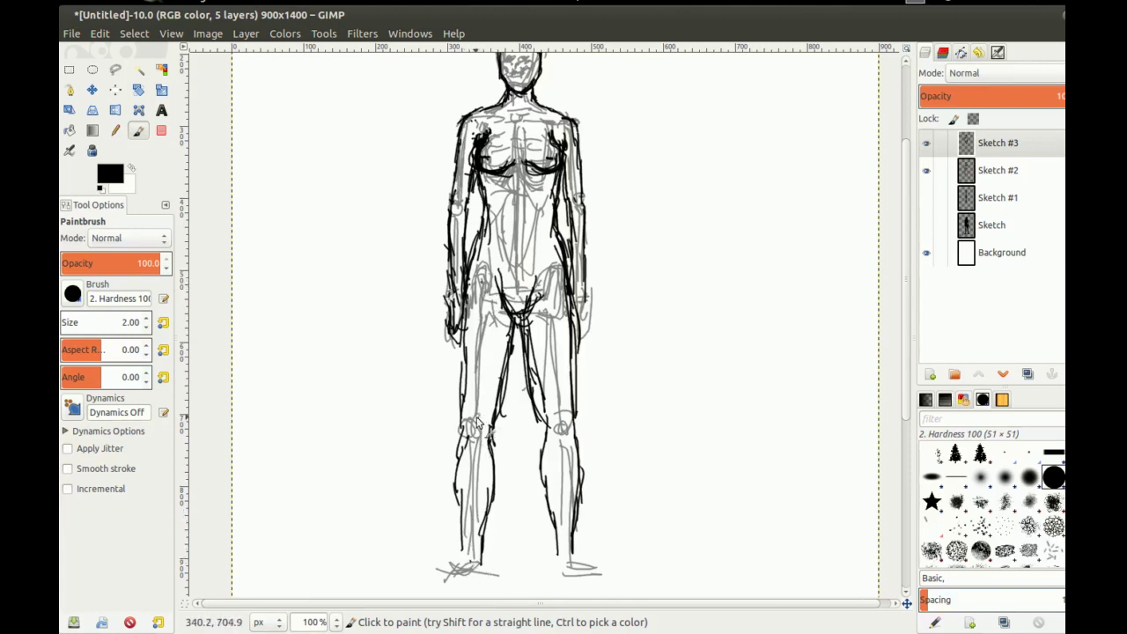
Thicken the left leg's outer contour around the knee and darken the right thigh's inner contour
{"action": "left_click_drag", "start_coordinate": [459, 353], "coordinate": [457, 461]}
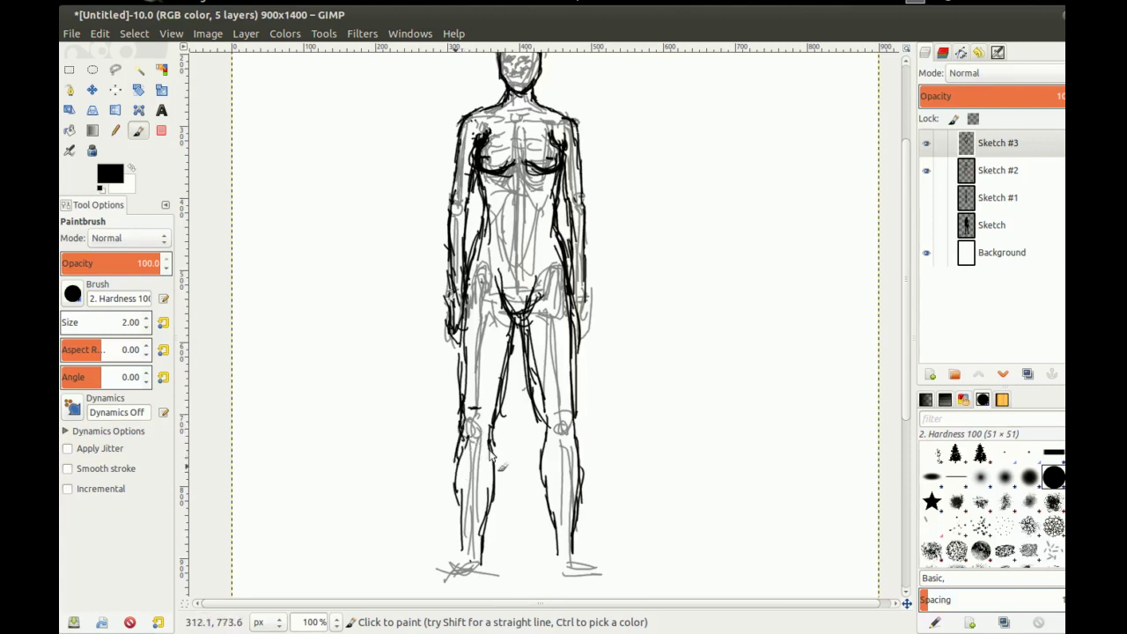
{"action": "left_click_drag", "start_coordinate": [574, 380], "coordinate": [564, 415]}
{"action": "left_click_drag", "start_coordinate": [531, 367], "coordinate": [545, 414]}
{"action": "left_click_drag", "start_coordinate": [531, 365], "coordinate": [544, 409]}
{"action": "mouse_move", "coordinate": [511, 333]}
{"action": "left_mouse_down"}
{"action": "mouse_move", "coordinate": [499, 396]}
{"action": "mouse_move", "coordinate": [511, 343]}
{"action": "mouse_move", "coordinate": [541, 404]}
{"action": "left_mouse_up"}
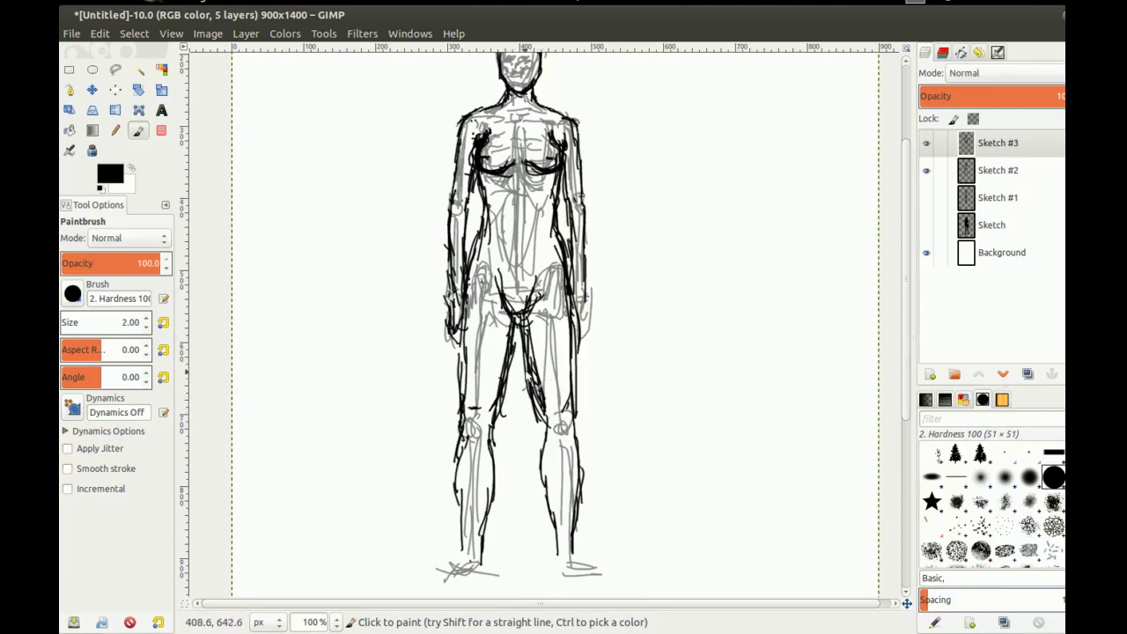
Clean up the stray strokes along both inner thighs with the Eraser at size 12
{"action": "key", "text": "shift+e"}
{"action": "key", "text": "shift+bracketright"}
{"action": "left_click_drag", "start_coordinate": [524, 395], "coordinate": [538, 413]}
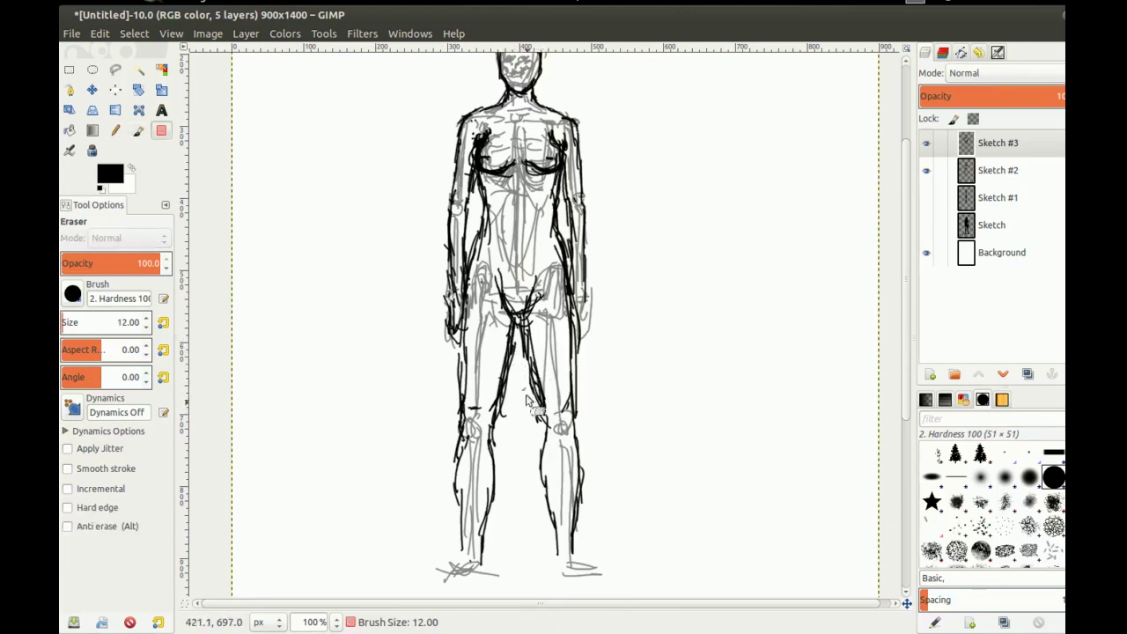
{"action": "mouse_move", "coordinate": [520, 347]}
{"action": "left_mouse_down"}
{"action": "mouse_move", "coordinate": [537, 417]}
{"action": "mouse_move", "coordinate": [529, 396]}
{"action": "left_mouse_up"}
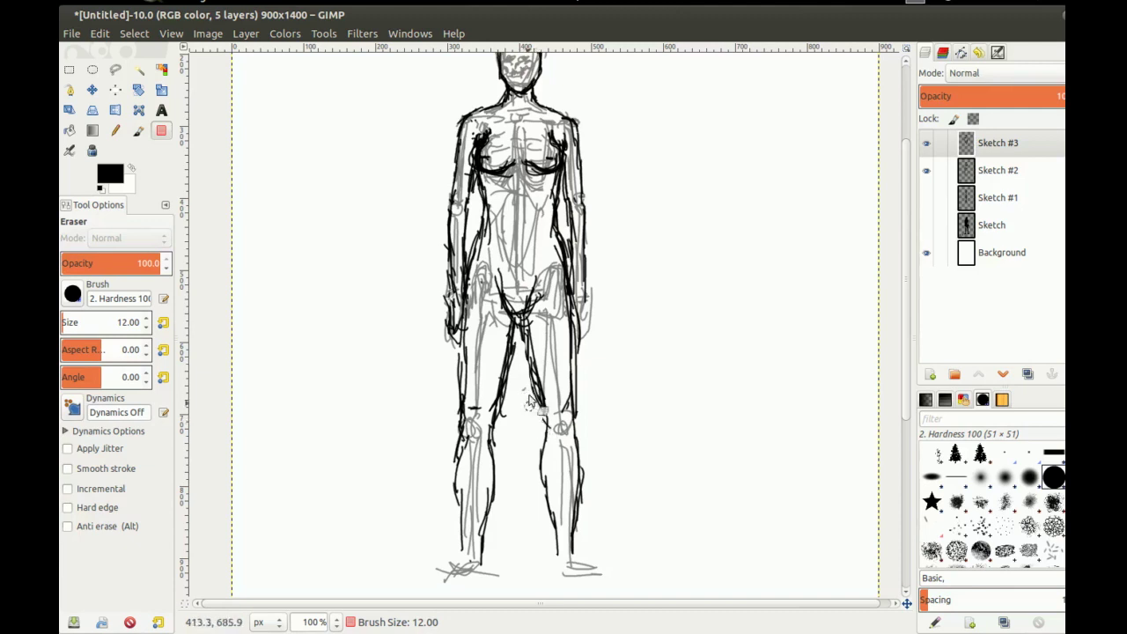
{"action": "left_click_drag", "start_coordinate": [519, 343], "coordinate": [531, 402]}
{"action": "left_click_drag", "start_coordinate": [535, 338], "coordinate": [546, 398]}
{"action": "mouse_move", "coordinate": [510, 323]}
{"action": "left_mouse_down"}
{"action": "mouse_move", "coordinate": [502, 358]}
{"action": "mouse_move", "coordinate": [516, 378]}
{"action": "mouse_move", "coordinate": [502, 414]}
{"action": "left_mouse_up"}
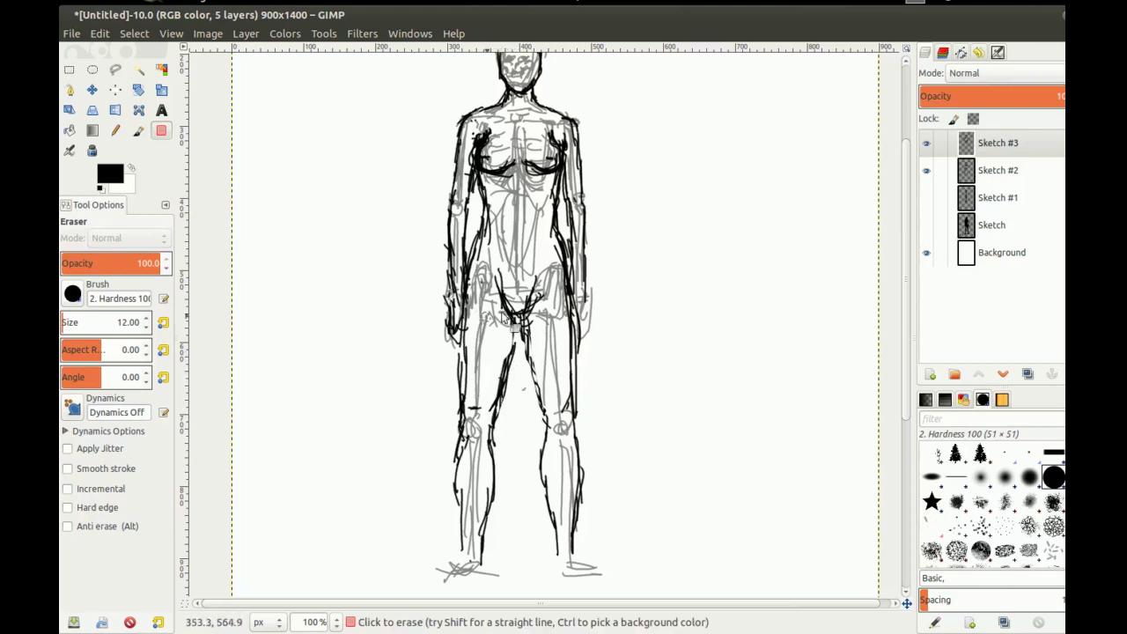
{"action": "left_click_drag", "start_coordinate": [520, 253], "coordinate": [481, 309]}
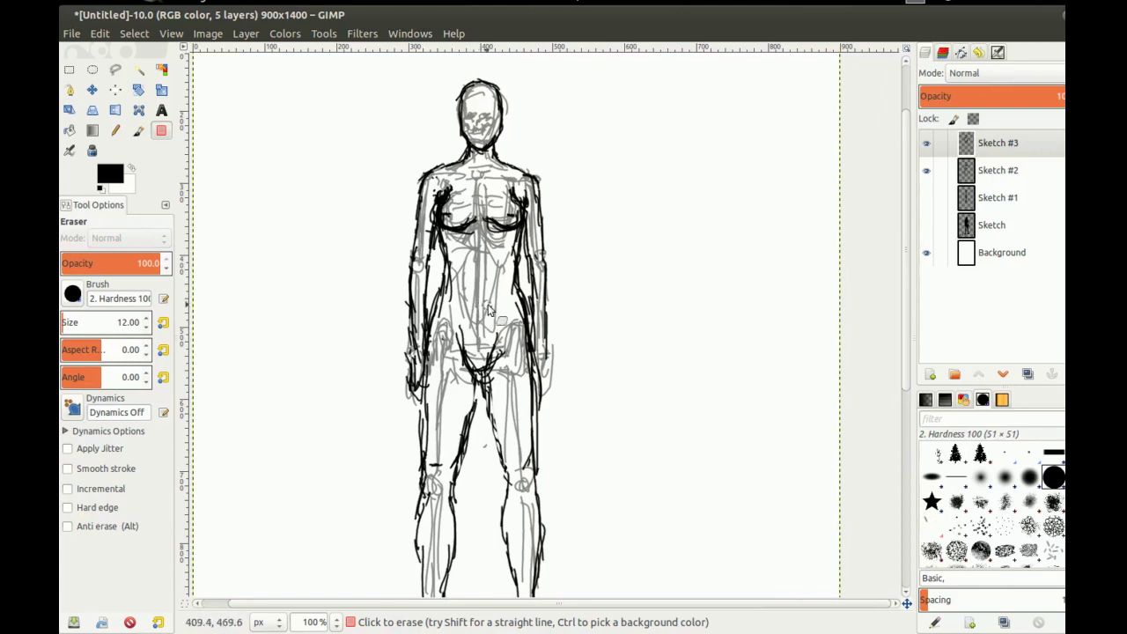
Draw the navel and the arched contour of the abdomen with the Paintbrush at size 2
{"action": "key", "text": "p"}
{"action": "key", "text": "shift+bracketleft"}
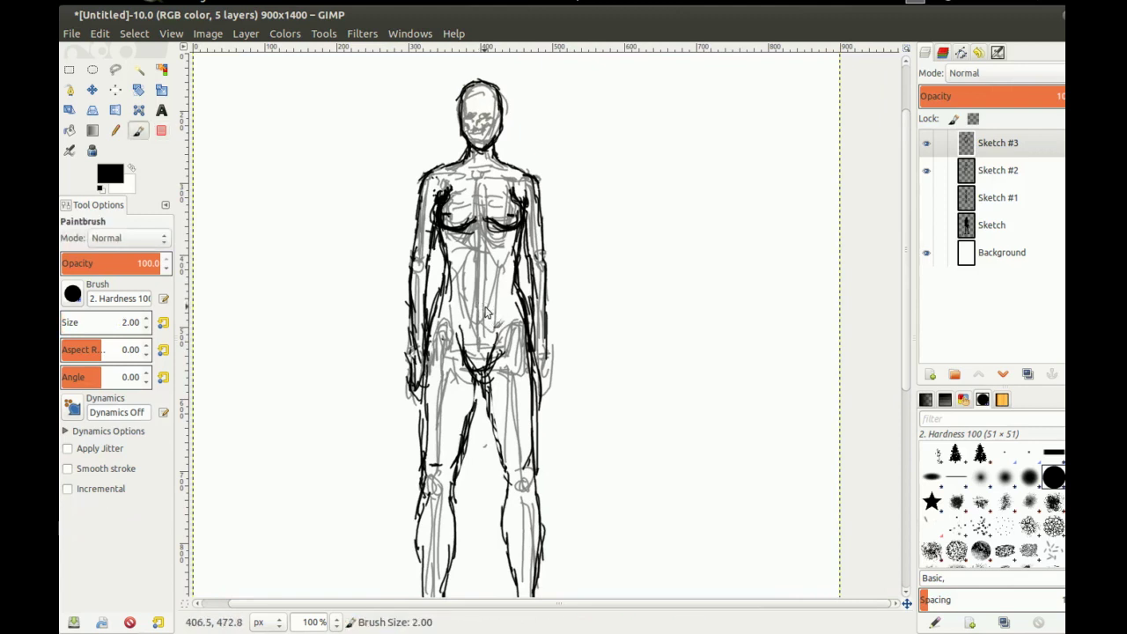
{"action": "left_click_drag", "start_coordinate": [478, 305], "coordinate": [480, 305]}
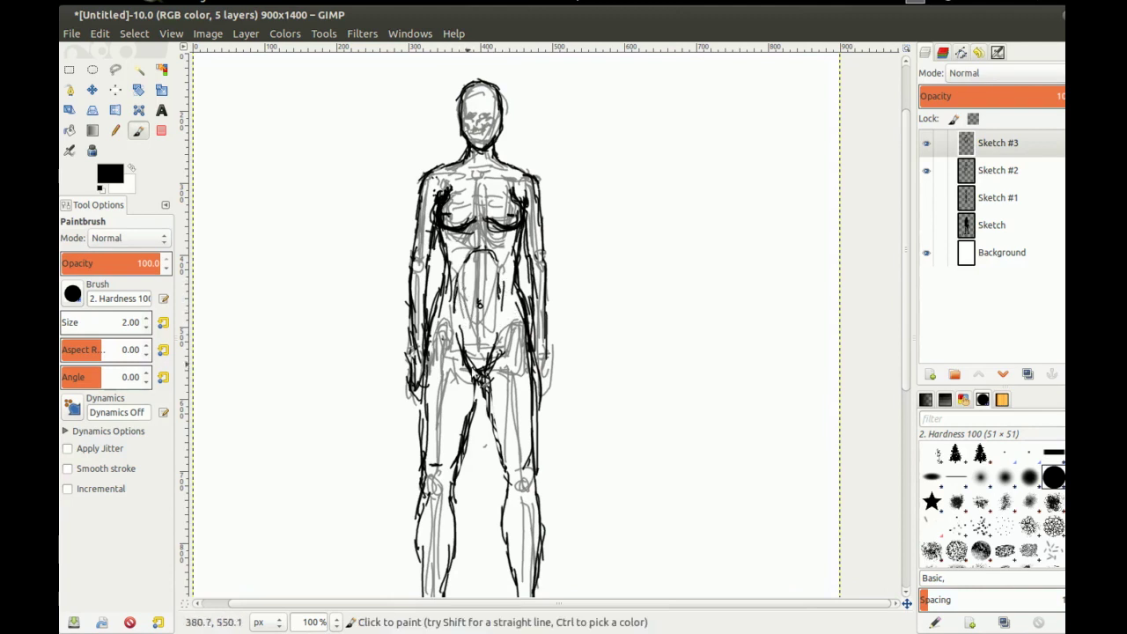
Reinforce the inner and outer contours of the right thigh
{"action": "left_click_drag", "start_coordinate": [467, 364], "coordinate": [486, 267]}
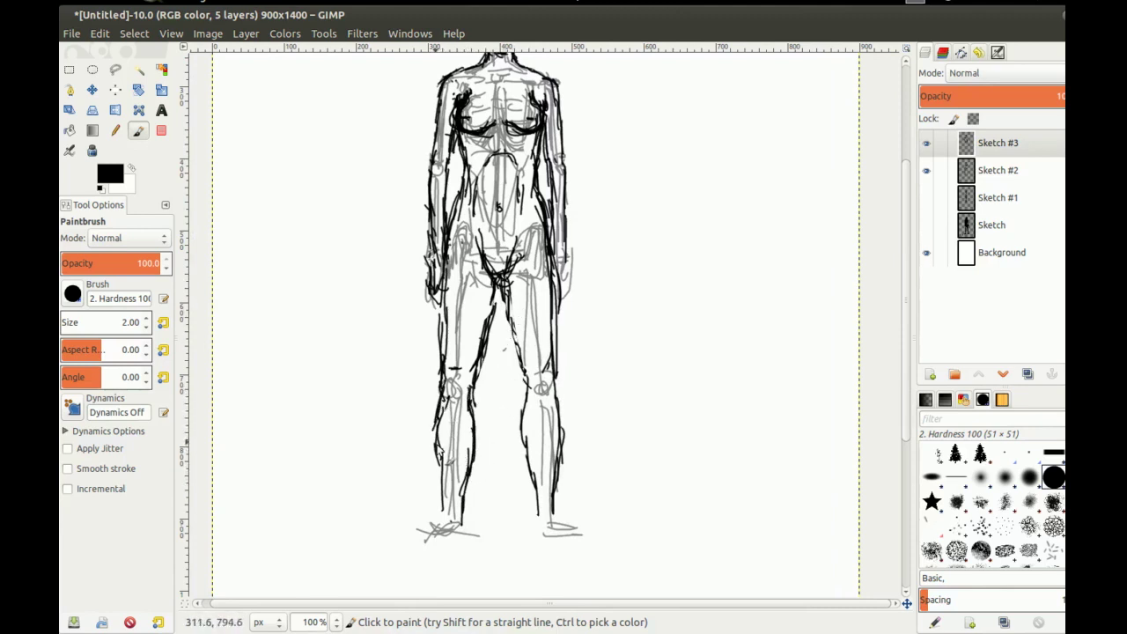
{"action": "left_click_drag", "start_coordinate": [508, 303], "coordinate": [529, 382]}
{"action": "left_click_drag", "start_coordinate": [552, 271], "coordinate": [556, 336]}
{"action": "left_click_drag", "start_coordinate": [472, 382], "coordinate": [527, 223]}
Outline both feet pointing outward from the ankles, with their heels, soles and toes
{"action": "mouse_move", "coordinate": [470, 410]}
{"action": "left_mouse_down"}
{"action": "mouse_move", "coordinate": [451, 419]}
{"action": "mouse_move", "coordinate": [493, 417]}
{"action": "mouse_move", "coordinate": [464, 436]}
{"action": "mouse_move", "coordinate": [436, 431]}
{"action": "left_mouse_up"}
{"action": "left_click_drag", "start_coordinate": [436, 441], "coordinate": [473, 434]}
{"action": "left_click_drag", "start_coordinate": [563, 386], "coordinate": [565, 418]}
{"action": "left_click_drag", "start_coordinate": [564, 423], "coordinate": [582, 432]}
{"action": "left_click_drag", "start_coordinate": [587, 433], "coordinate": [625, 439]}
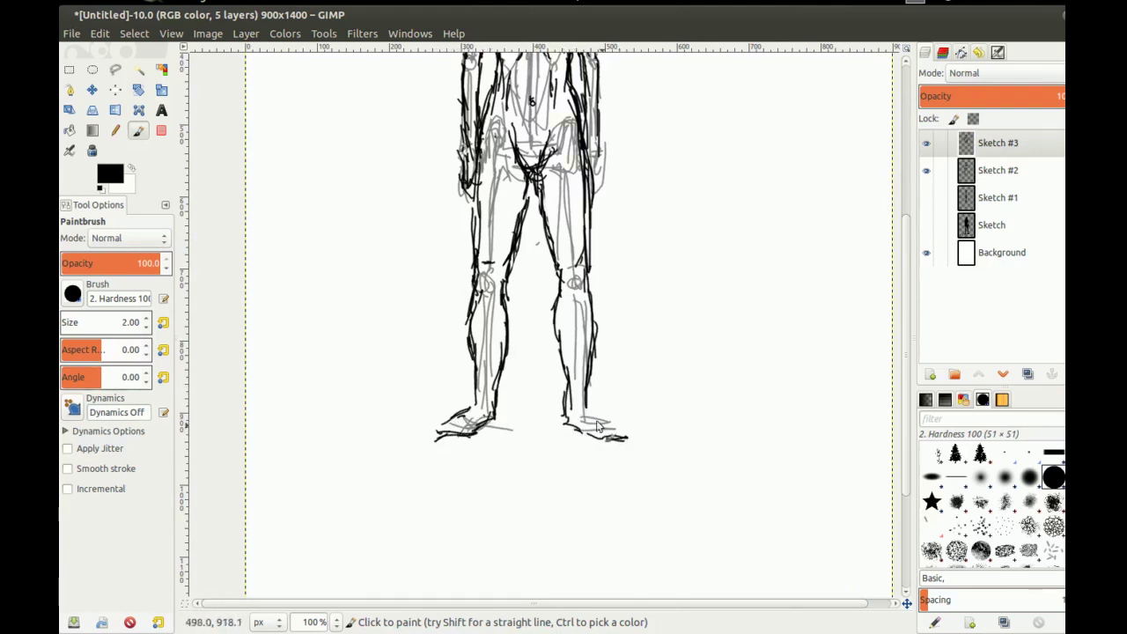
{"action": "mouse_move", "coordinate": [584, 406]}
{"action": "left_mouse_down"}
{"action": "mouse_move", "coordinate": [621, 424]}
{"action": "mouse_move", "coordinate": [623, 440]}
{"action": "left_mouse_up"}
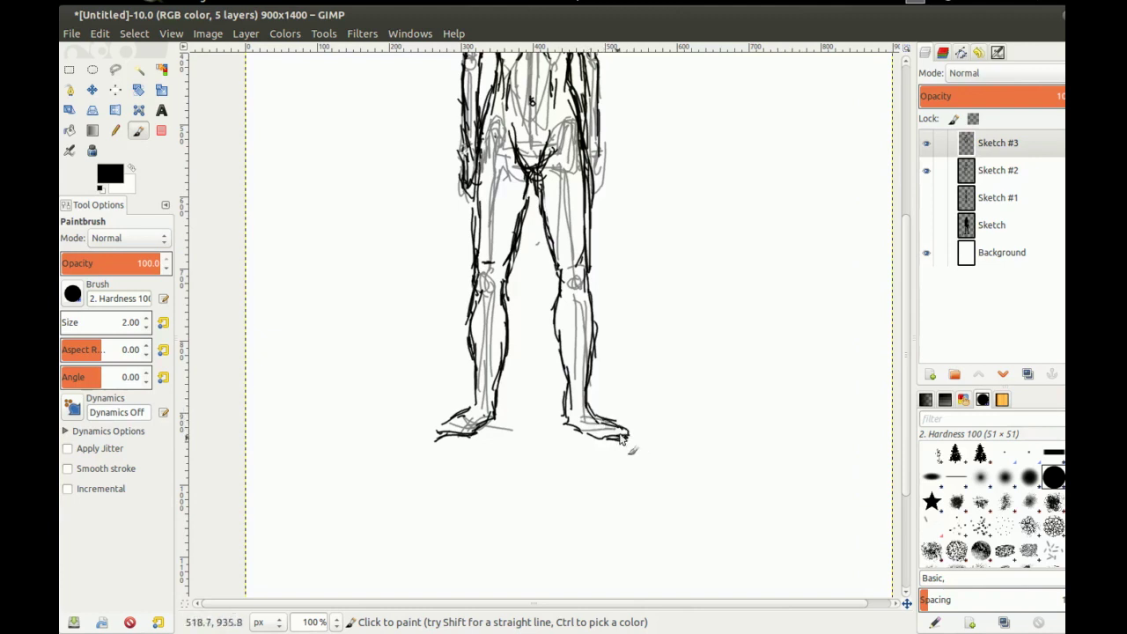
{"action": "left_click_drag", "start_coordinate": [560, 421], "coordinate": [586, 433]}
Thicken the inner contours of both lower legs above the ankles
{"action": "left_click_drag", "start_coordinate": [563, 376], "coordinate": [565, 394]}
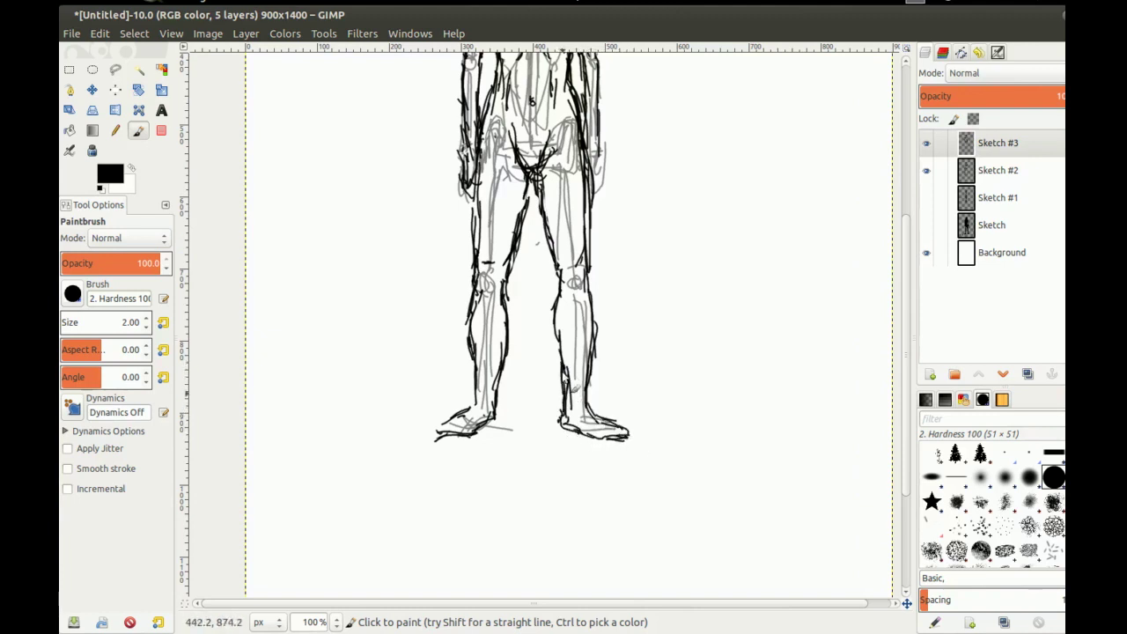
{"action": "mouse_move", "coordinate": [498, 368]}
{"action": "left_mouse_down"}
{"action": "mouse_move", "coordinate": [490, 422]}
{"action": "mouse_move", "coordinate": [508, 297]}
{"action": "left_mouse_up"}
{"action": "scroll", "coordinate": [489, 299], "scroll_direction": "up", "scroll_amount": 3}
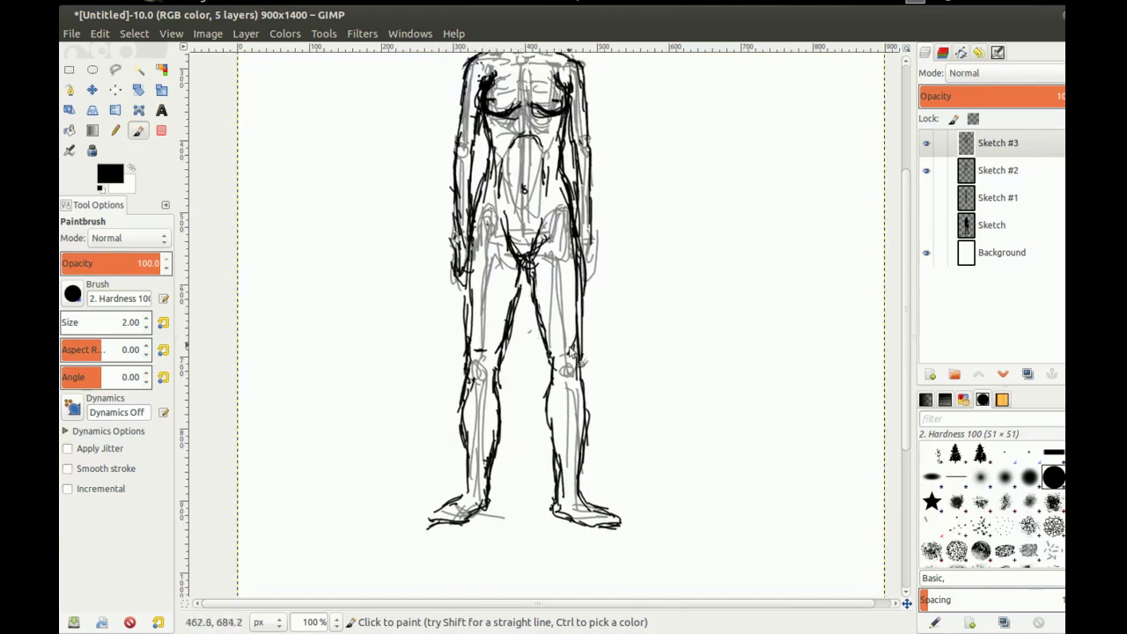
{"action": "scroll", "coordinate": [453, 277], "scroll_direction": "up", "scroll_amount": 2}
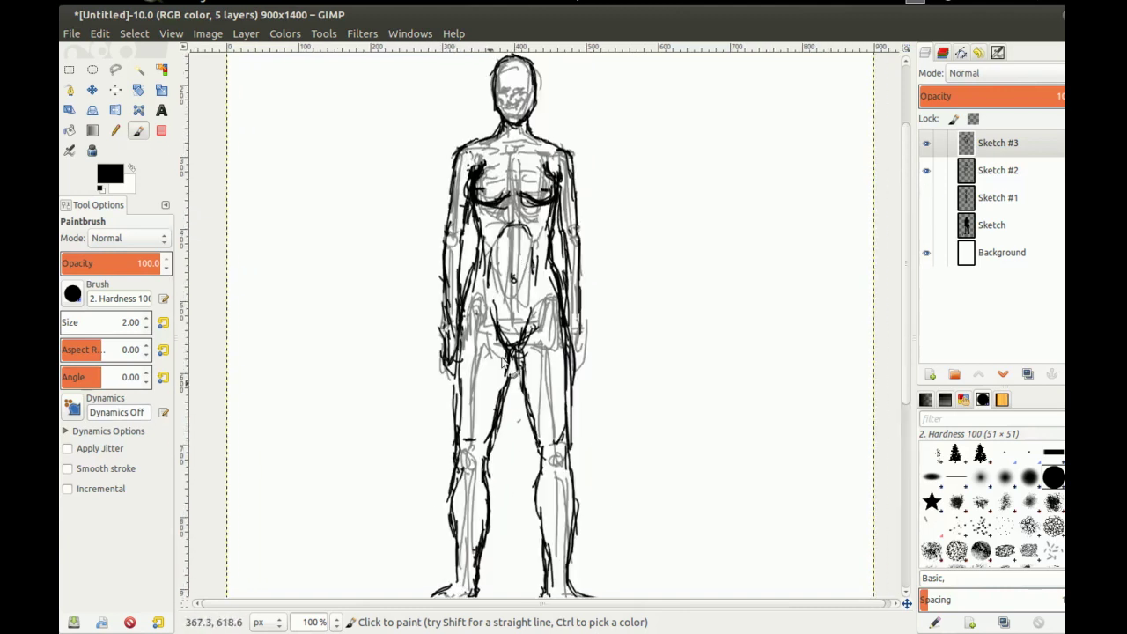
{"action": "scroll", "coordinate": [482, 264], "scroll_direction": "down", "scroll_amount": 2}
{"action": "left_click_drag", "start_coordinate": [497, 289], "coordinate": [453, 315]}
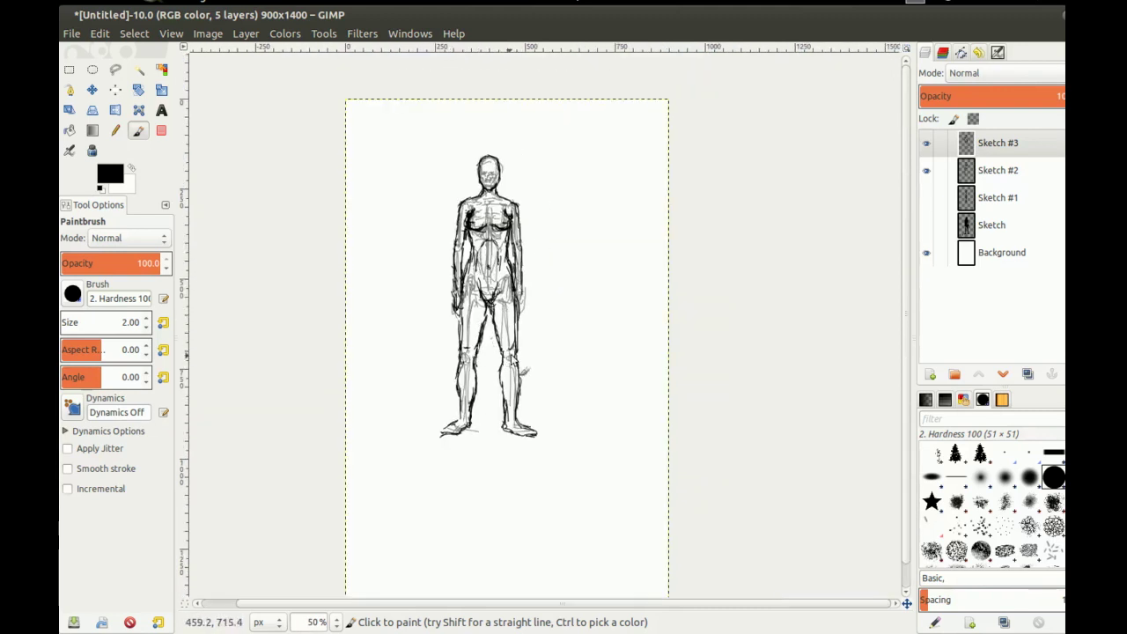
{"action": "left_click_drag", "start_coordinate": [482, 313], "coordinate": [526, 284]}
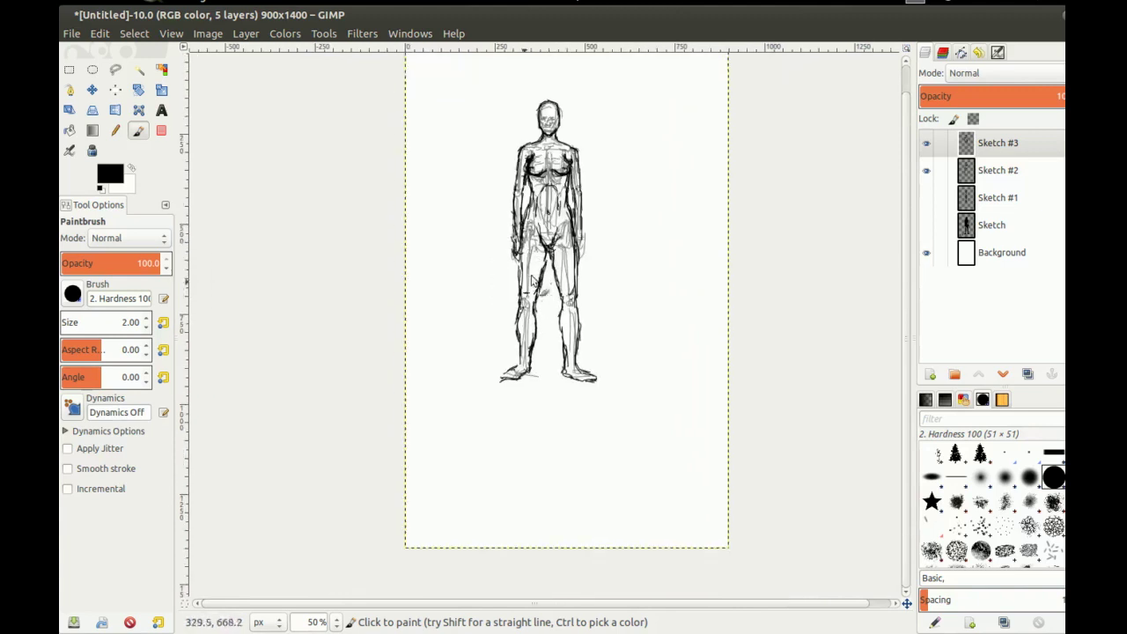
Darken the calf contours and add short marks over the right knee
{"action": "scroll", "coordinate": [518, 308], "scroll_direction": "up", "scroll_amount": 2}
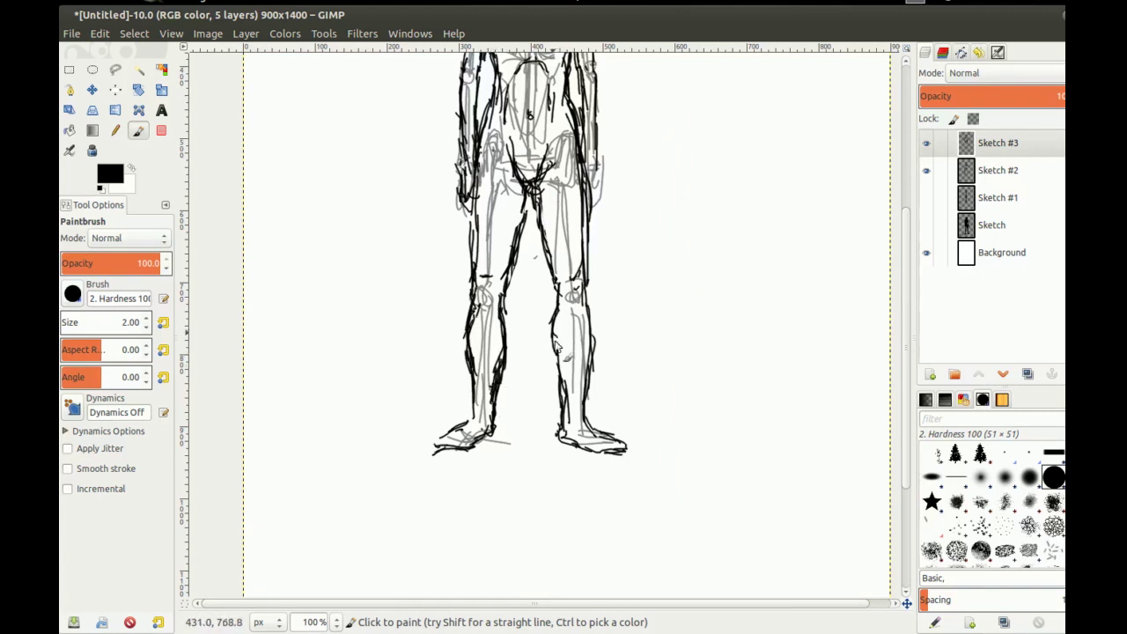
{"action": "mouse_move", "coordinate": [481, 217]}
{"action": "left_mouse_down"}
{"action": "mouse_move", "coordinate": [487, 299]}
{"action": "mouse_move", "coordinate": [511, 318]}
{"action": "left_mouse_up"}
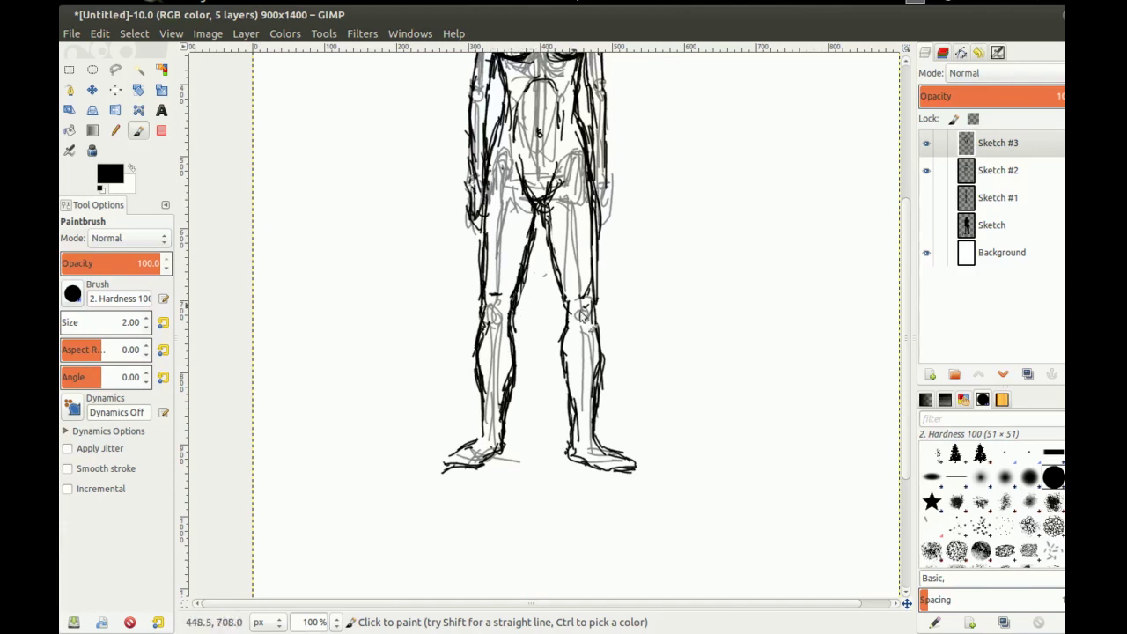
{"action": "scroll", "coordinate": [511, 258], "scroll_direction": "up", "scroll_amount": 5}
{"action": "left_click_drag", "start_coordinate": [494, 221], "coordinate": [480, 249]}
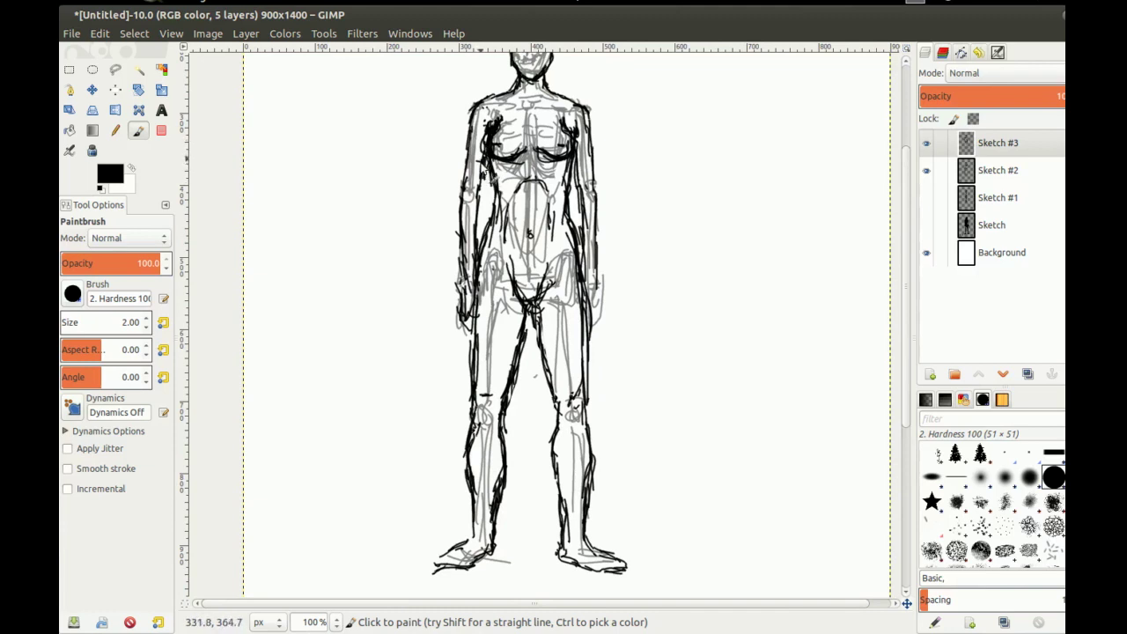
Try adding a horizontal line across the abdomen above the navel and undo the strokes
{"action": "left_click_drag", "start_coordinate": [575, 152], "coordinate": [575, 176]}
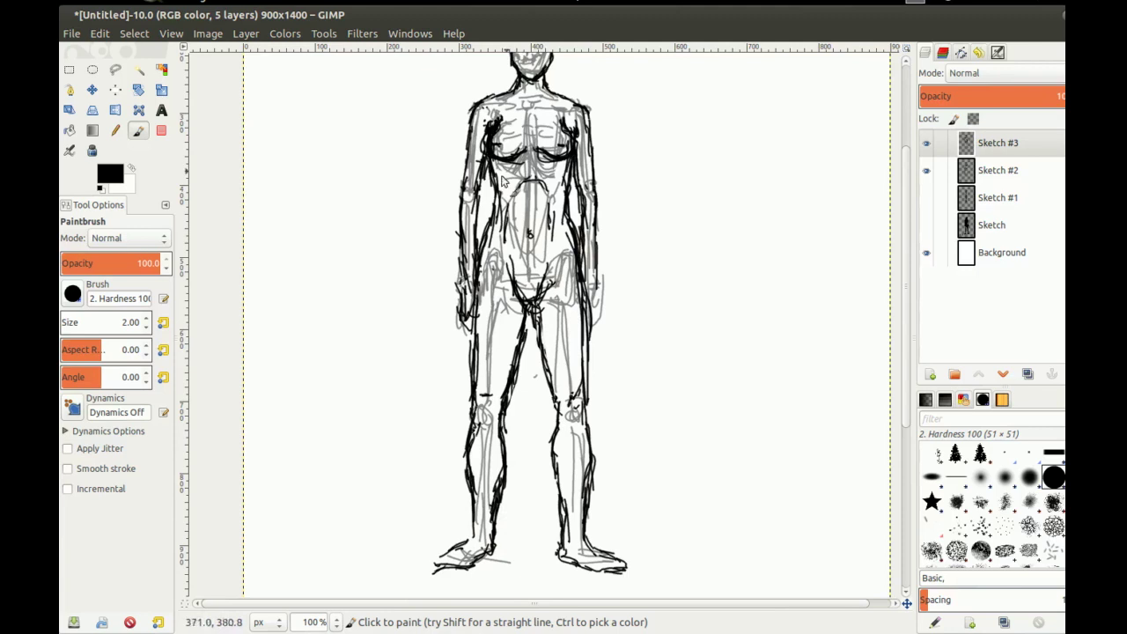
{"action": "scroll", "coordinate": [504, 181], "scroll_direction": "up", "scroll_amount": 3}
{"action": "scroll", "coordinate": [510, 327], "scroll_direction": "down", "scroll_amount": 2}
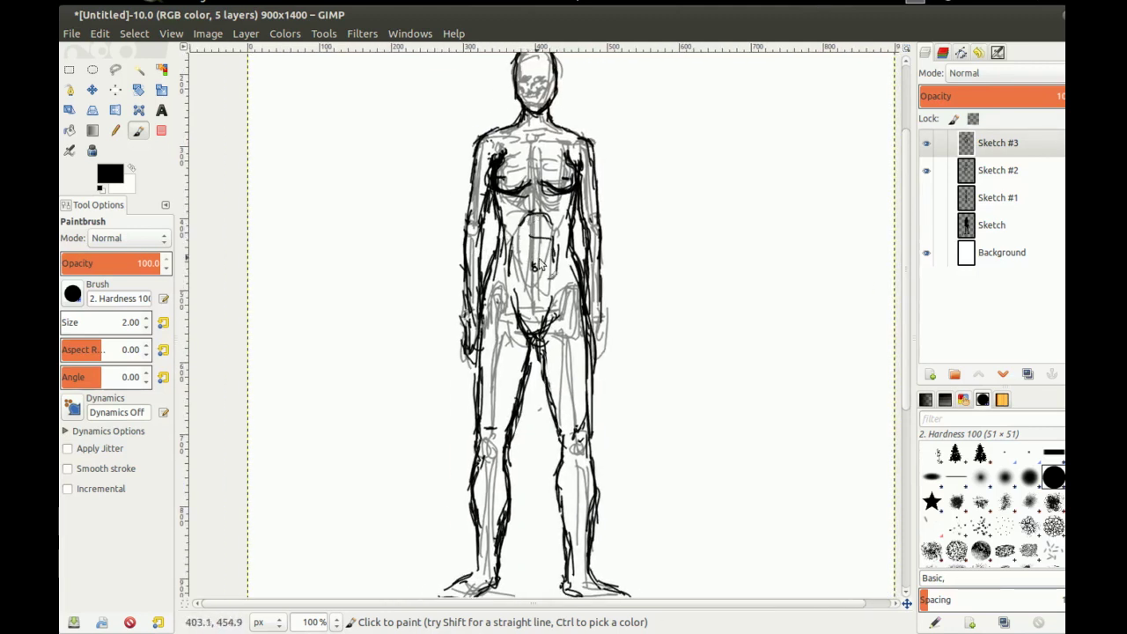
{"action": "left_click_drag", "start_coordinate": [531, 261], "coordinate": [554, 261]}
{"action": "scroll", "coordinate": [547, 264], "scroll_direction": "up", "scroll_amount": 2}
{"action": "key", "text": "ctrl+z"}
{"action": "key", "text": "ctrl+z"}
{"action": "key", "text": "ctrl+z"}
Add a short mark just below the breastbone and a contour stroke along the right-hand side of the abdomen
{"action": "left_click_drag", "start_coordinate": [511, 280], "coordinate": [498, 232]}
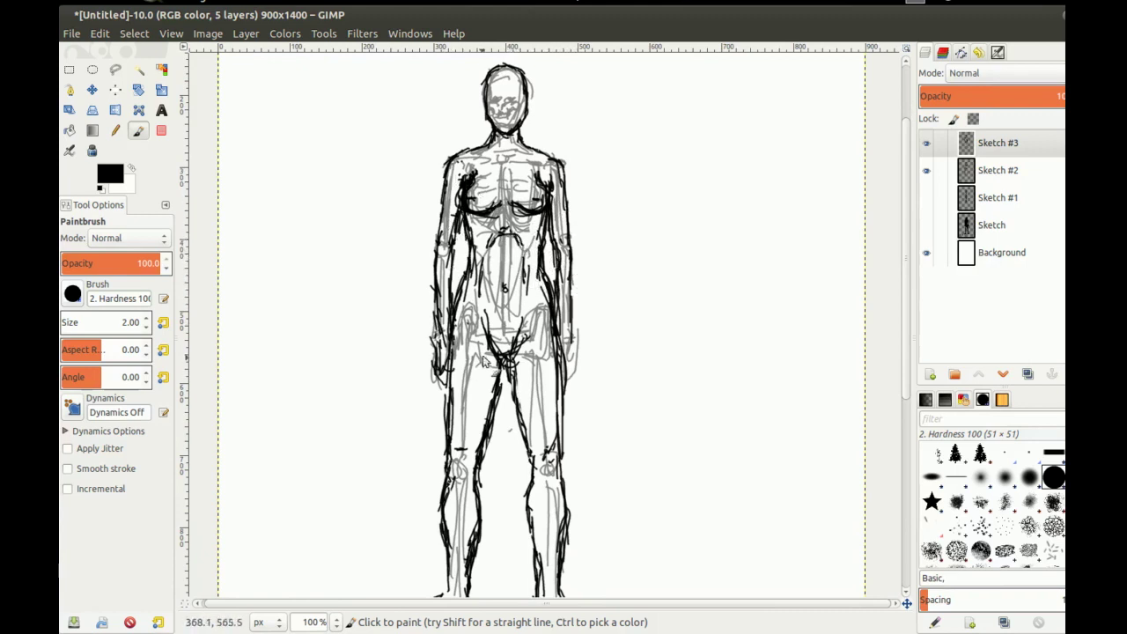
{"action": "left_click_drag", "start_coordinate": [472, 388], "coordinate": [491, 242]}
{"action": "scroll", "coordinate": [529, 283], "scroll_direction": "up", "scroll_amount": 6}
{"action": "scroll", "coordinate": [537, 281], "scroll_direction": "right", "scroll_amount": 1}
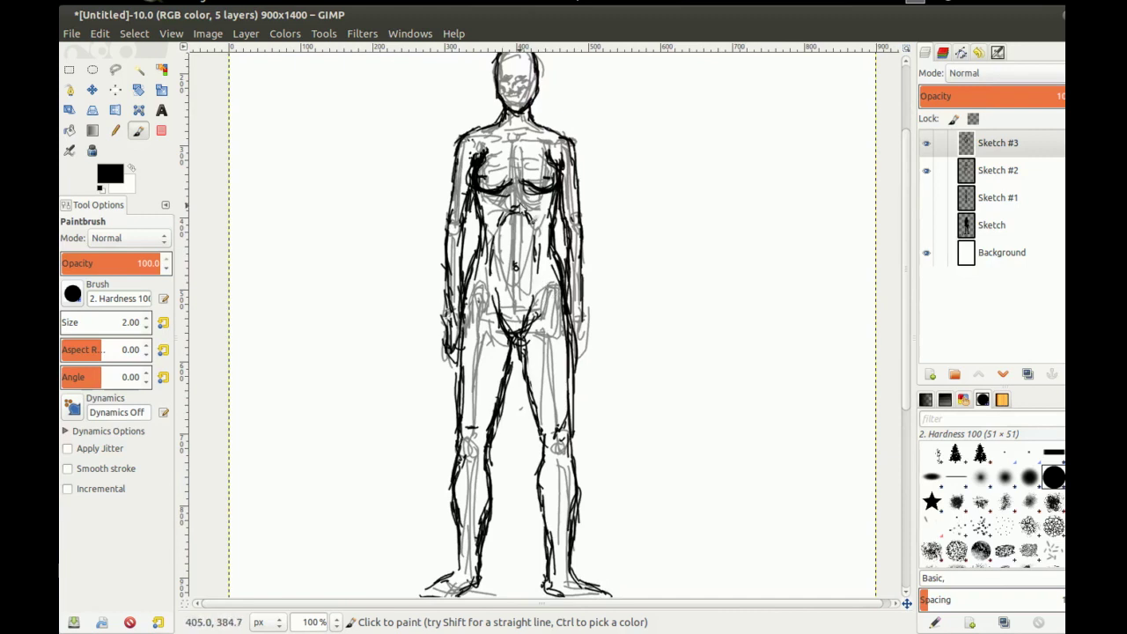
{"action": "left_click_drag", "start_coordinate": [536, 236], "coordinate": [539, 258]}
{"action": "scroll", "coordinate": [451, 339], "scroll_direction": "down", "scroll_amount": 3}
{"action": "scroll", "coordinate": [493, 286], "scroll_direction": "up", "scroll_amount": 5}
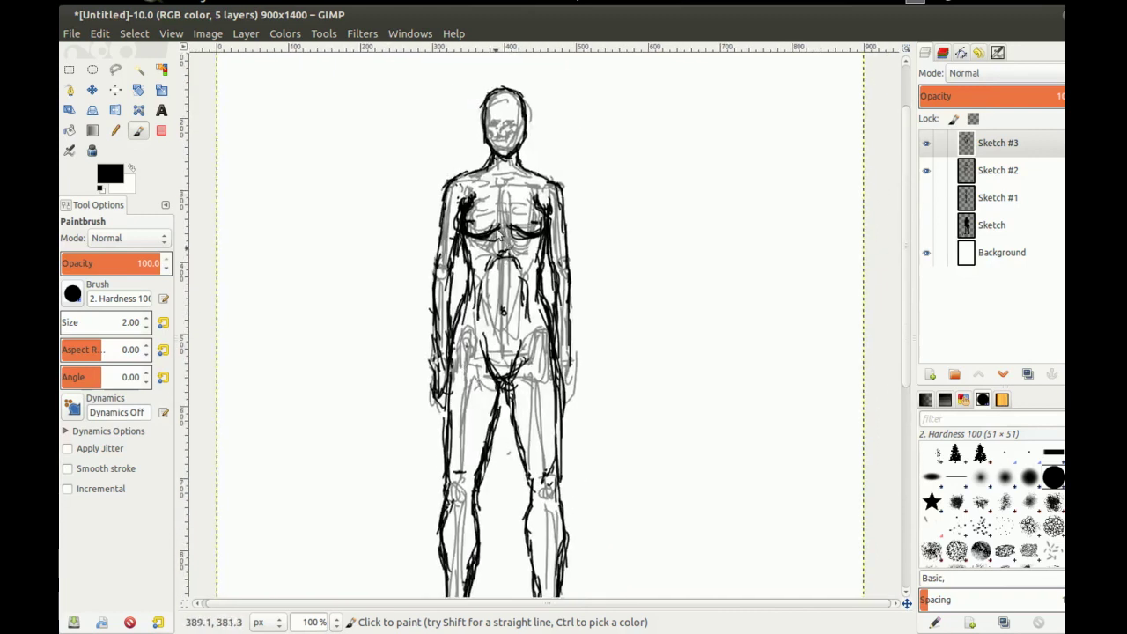
Examine the whole figure outline at several zoom levels, from the full page to the head and torso
{"action": "scroll", "coordinate": [498, 234], "scroll_direction": "down", "scroll_amount": 2}
{"action": "scroll", "coordinate": [480, 239], "scroll_direction": "up", "scroll_amount": 5}
{"action": "left_click_drag", "start_coordinate": [476, 335], "coordinate": [470, 256]}
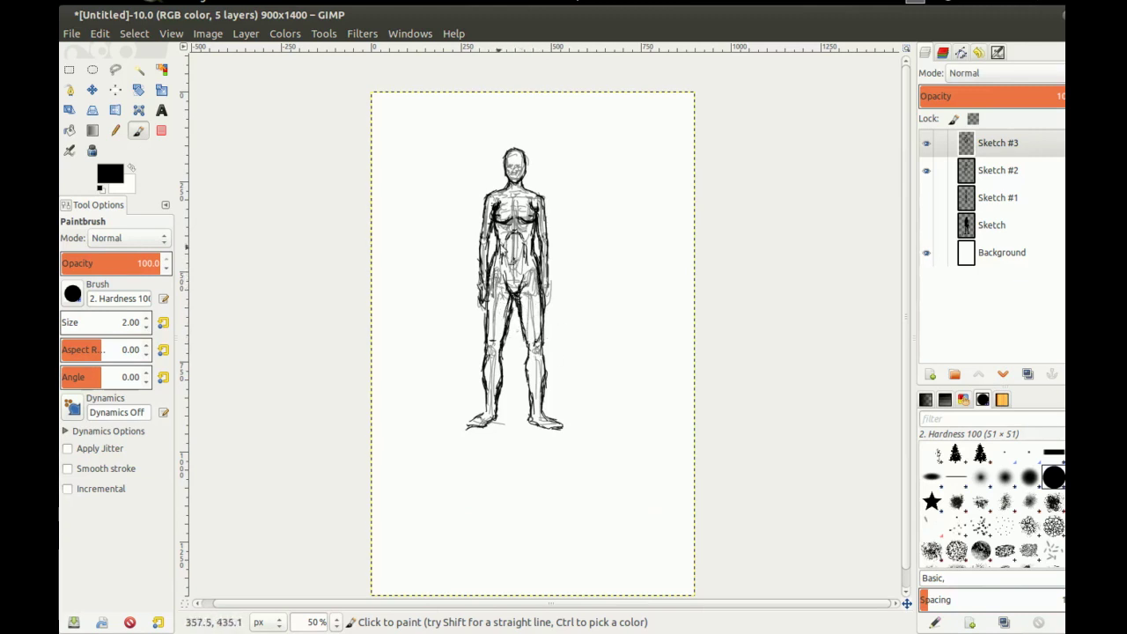
{"action": "left_click_drag", "start_coordinate": [484, 195], "coordinate": [460, 235]}
{"action": "scroll", "coordinate": [491, 251], "scroll_direction": "up", "scroll_amount": 2}
{"action": "left_click_drag", "start_coordinate": [442, 354], "coordinate": [524, 249]}
{"action": "mouse_move", "coordinate": [548, 201]}
{"action": "left_mouse_down"}
{"action": "mouse_move", "coordinate": [505, 282]}
{"action": "mouse_move", "coordinate": [519, 289]}
{"action": "left_mouse_up"}
{"action": "scroll", "coordinate": [531, 163], "scroll_direction": "up", "scroll_amount": 2}
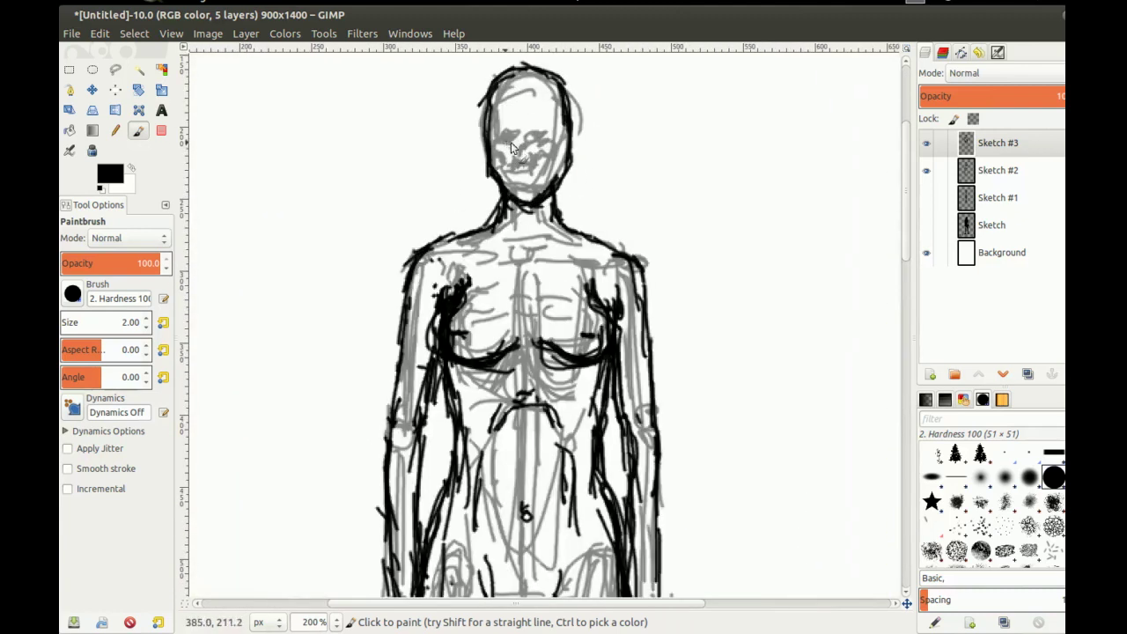
{"action": "scroll", "coordinate": [523, 282], "scroll_direction": "down", "scroll_amount": 3}
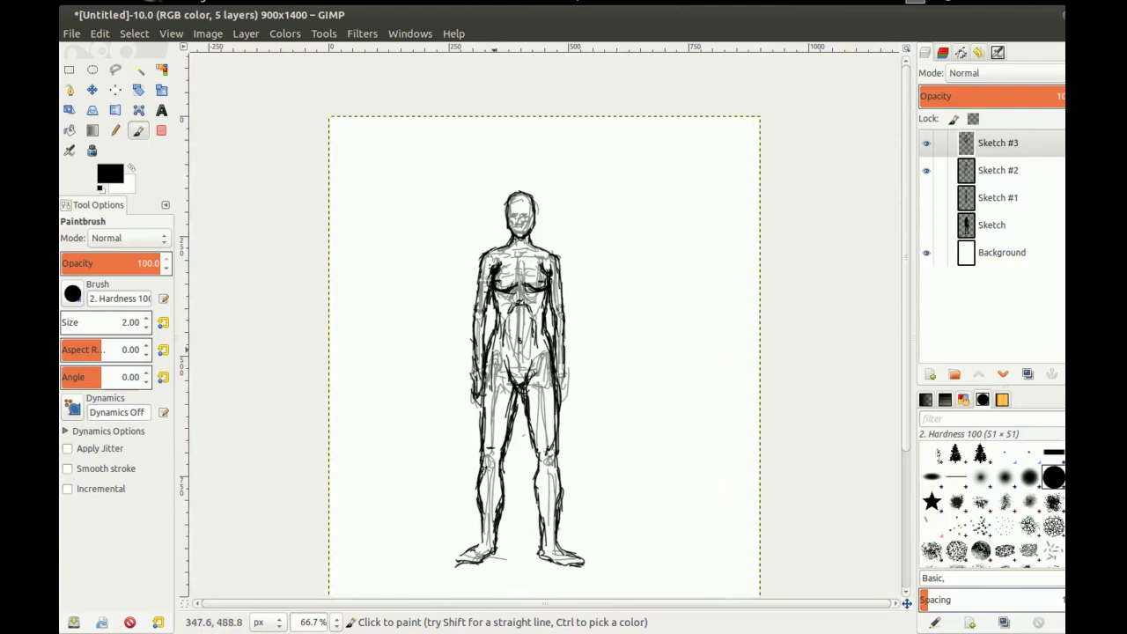
{"action": "left_click_drag", "start_coordinate": [496, 350], "coordinate": [488, 249]}
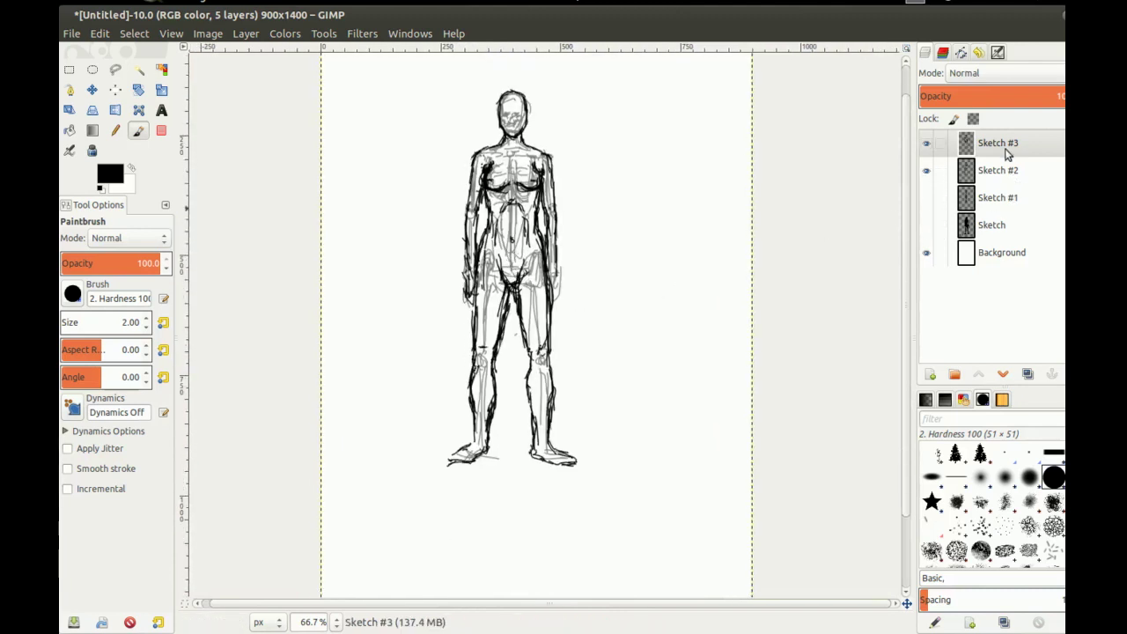
Create a new 900 × 1400 px layer with transparency fill above Sketch #3
{"action": "left_click", "coordinate": [930, 374]}
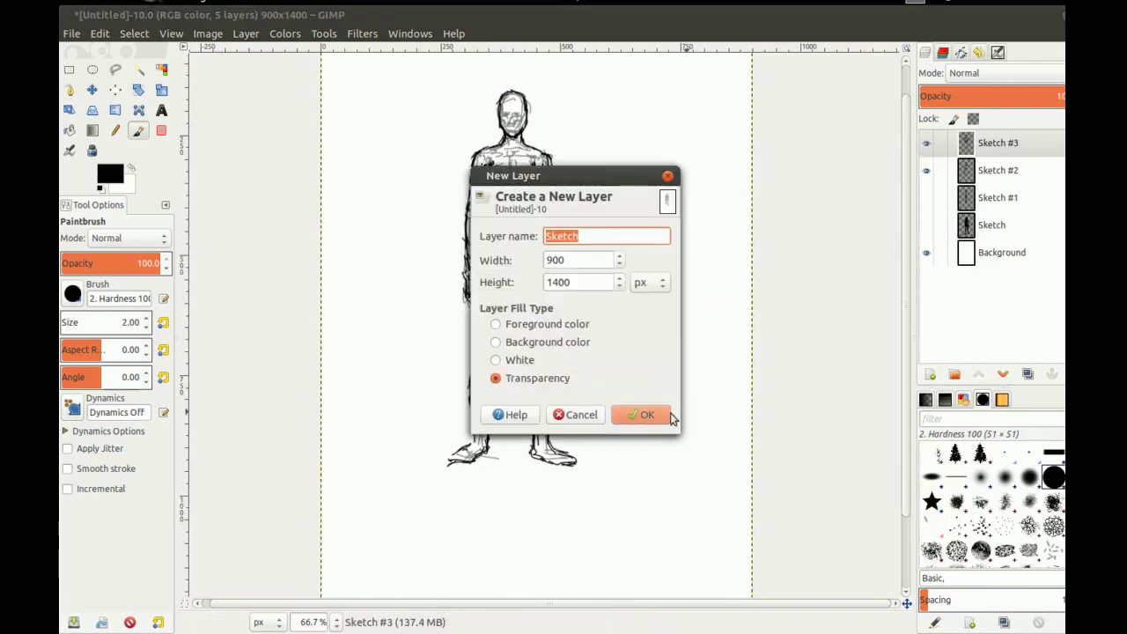
{"action": "left_click", "coordinate": [642, 415]}
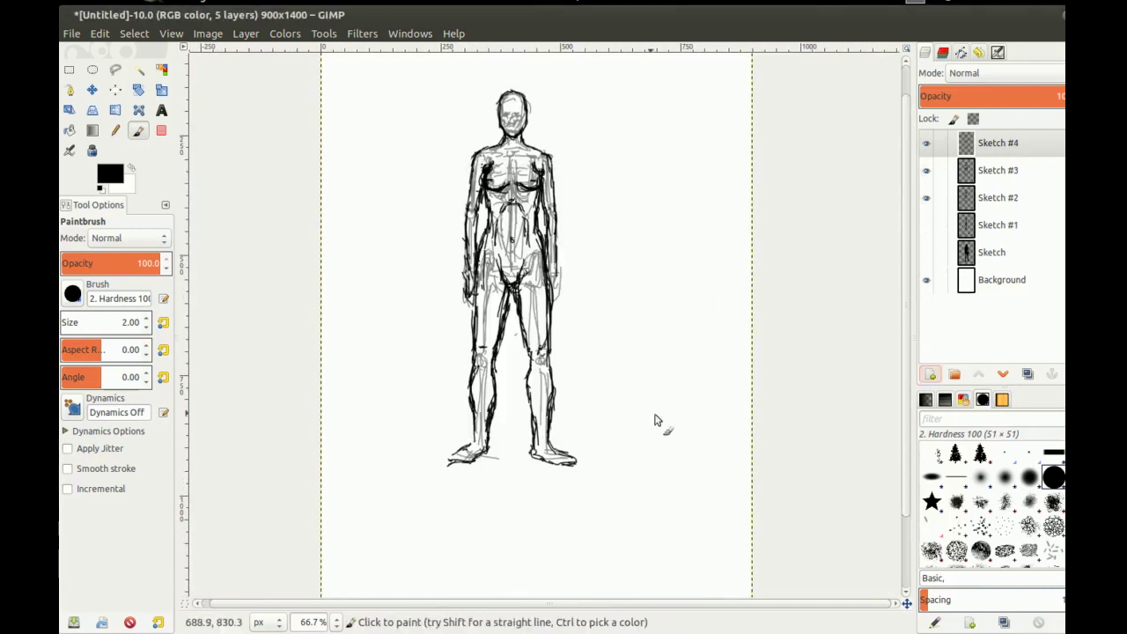
Toggle the sketch layers' visibility to review the skeleton, the stacked-head guide and the silhouette in turn
{"action": "left_click", "coordinate": [927, 147]}
{"action": "left_click", "coordinate": [925, 170]}
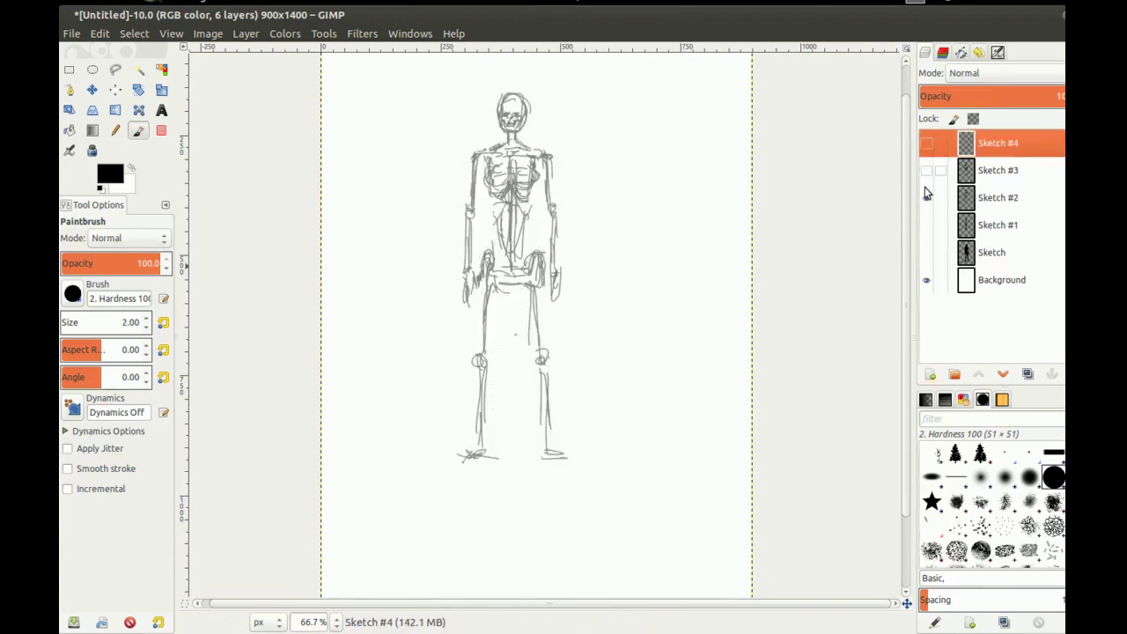
{"action": "left_click", "coordinate": [925, 197]}
{"action": "left_click", "coordinate": [926, 225]}
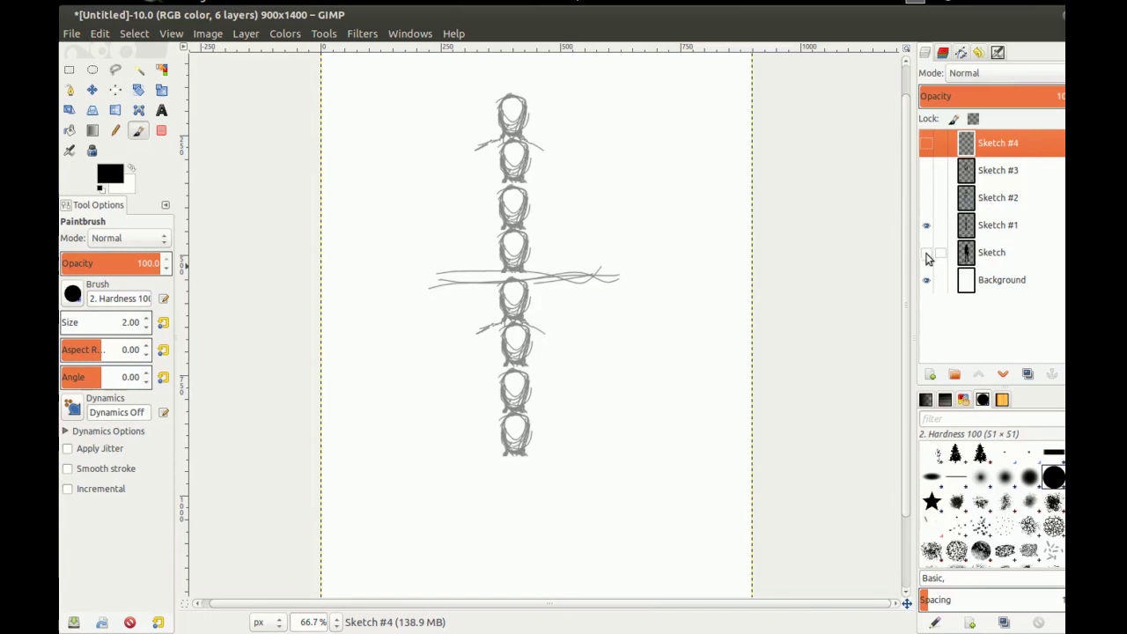
{"action": "left_click", "coordinate": [926, 253]}
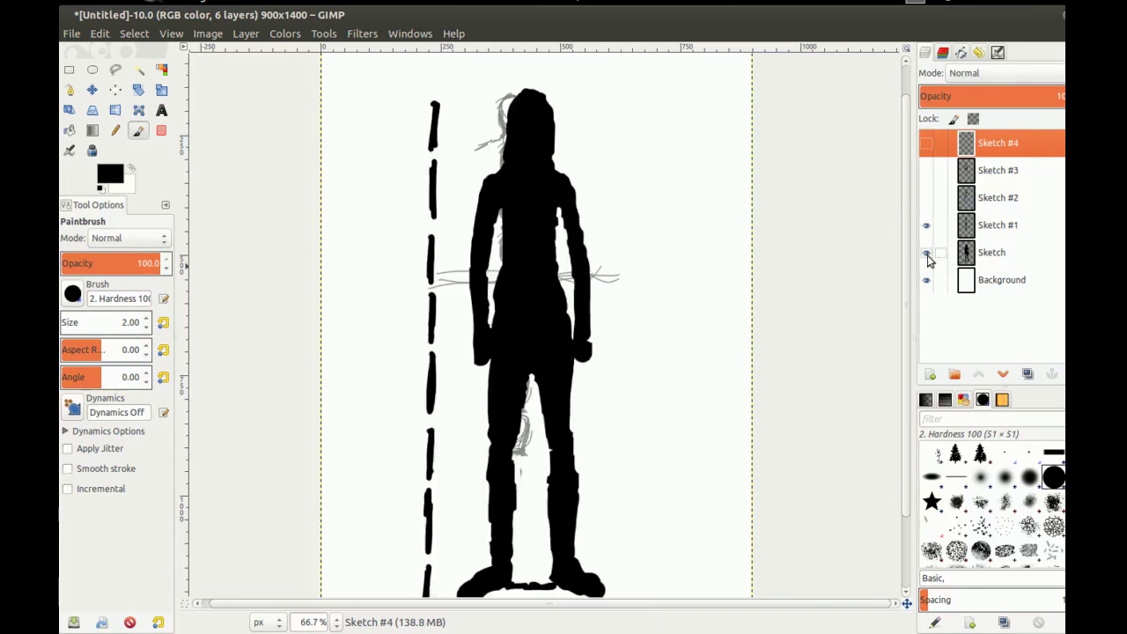
{"action": "left_click", "coordinate": [926, 253]}
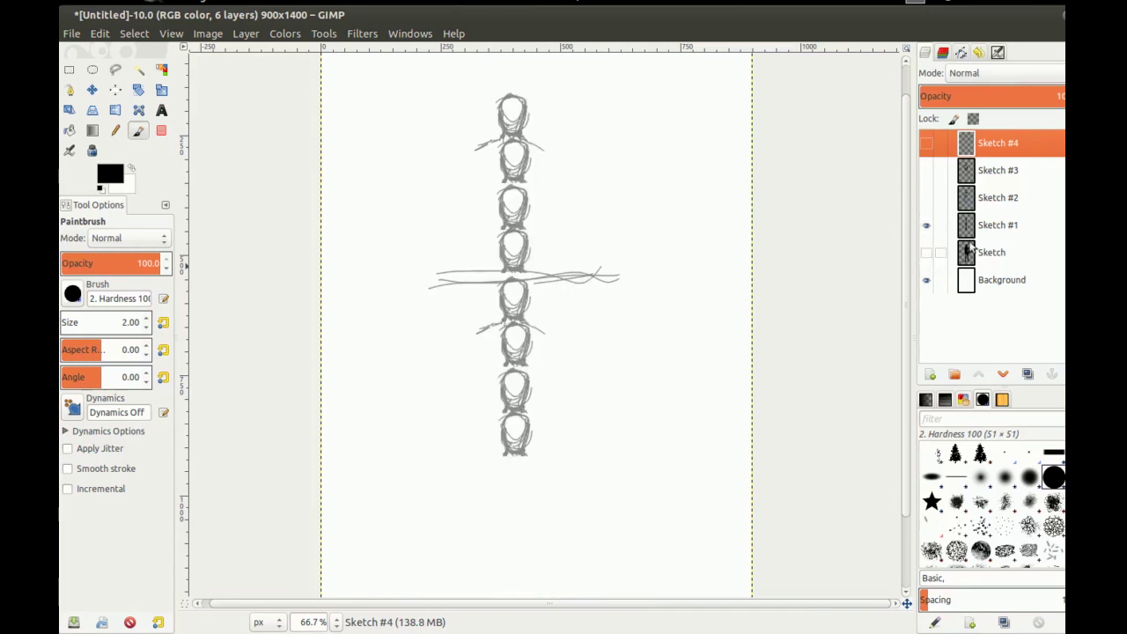
{"action": "left_click", "coordinate": [926, 199]}
{"action": "left_click", "coordinate": [926, 226]}
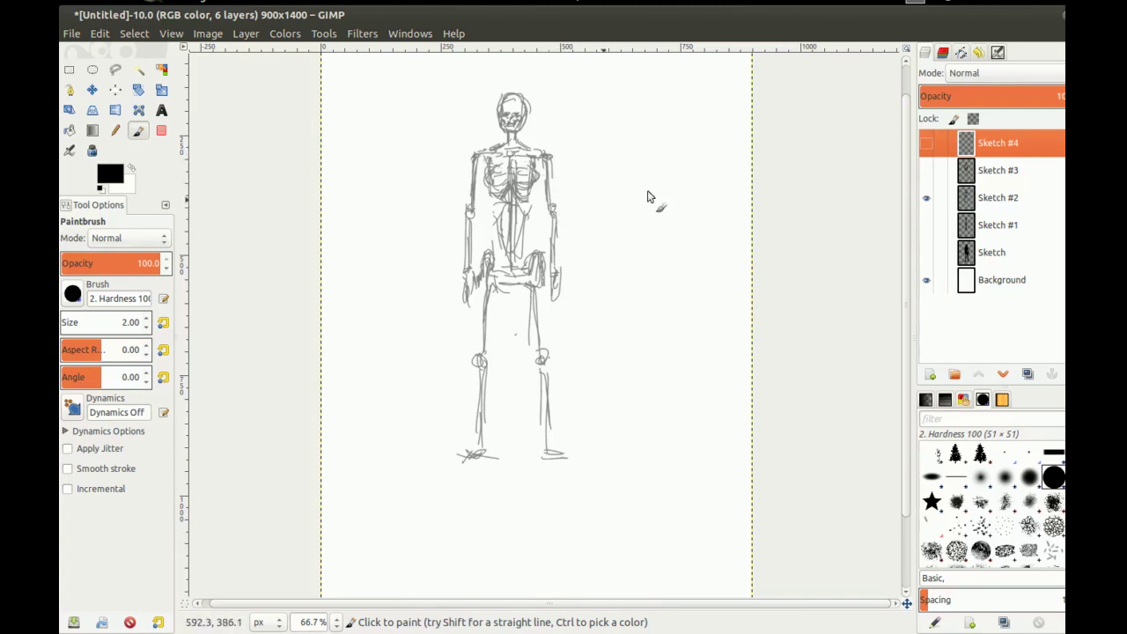
Draw a small walking stick figure beside the skeleton on the Sketch #2 layer
{"action": "left_click", "coordinate": [651, 111]}
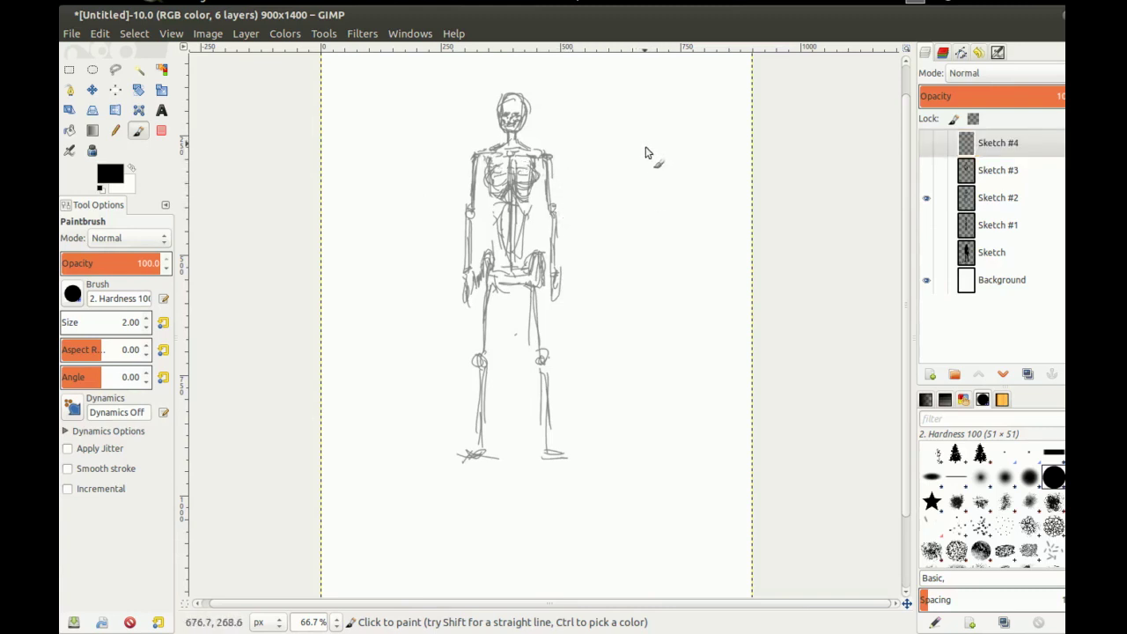
{"action": "left_click", "coordinate": [998, 203]}
{"action": "left_click_drag", "start_coordinate": [654, 107], "coordinate": [656, 110]}
{"action": "mouse_move", "coordinate": [619, 147]}
{"action": "left_mouse_down"}
{"action": "mouse_move", "coordinate": [671, 144]}
{"action": "mouse_move", "coordinate": [629, 237]}
{"action": "left_mouse_up"}
{"action": "left_click_drag", "start_coordinate": [638, 182], "coordinate": [672, 253]}
{"action": "mouse_move", "coordinate": [642, 138]}
{"action": "left_mouse_down"}
{"action": "mouse_move", "coordinate": [624, 136]}
{"action": "mouse_move", "coordinate": [621, 160]}
{"action": "left_mouse_up"}
{"action": "left_click_drag", "start_coordinate": [622, 168], "coordinate": [622, 198]}
{"action": "left_click_drag", "start_coordinate": [666, 138], "coordinate": [667, 198]}
Undo all strokes of the small stick figure beside the skeleton
{"action": "key", "text": "ctrl+z"}
{"action": "key", "text": "ctrl+z"}
{"action": "key", "text": "ctrl+z"}
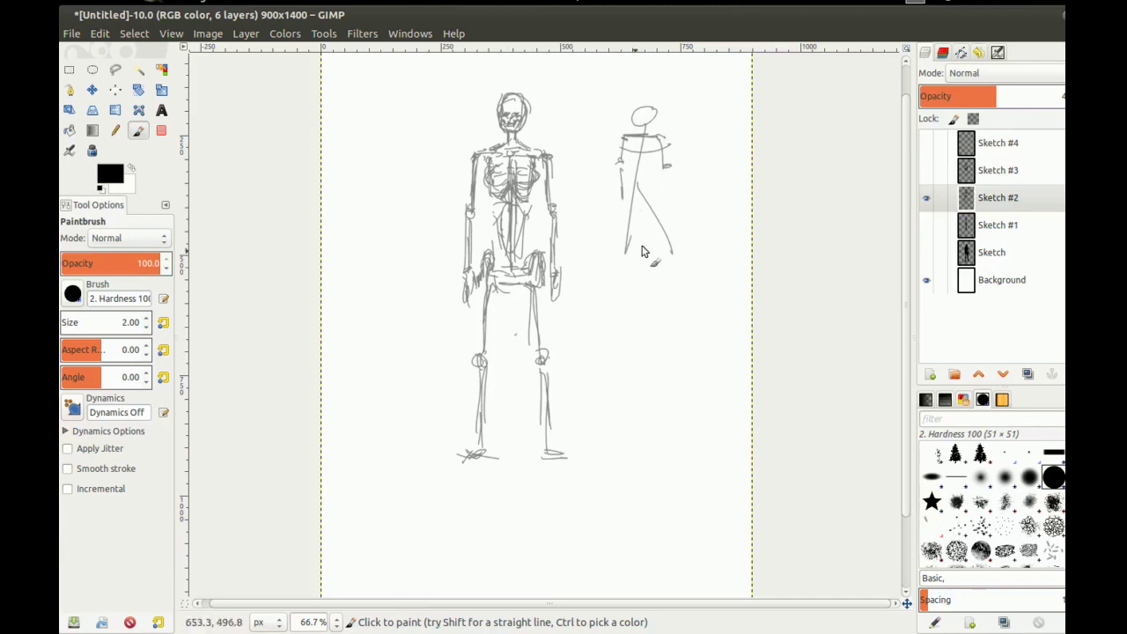
{"action": "key", "text": "ctrl+z"}
{"action": "key", "text": "ctrl+z"}
{"action": "key", "text": "ctrl+z"}
{"action": "key", "text": "ctrl+z"}
{"action": "key", "text": "ctrl+z"}
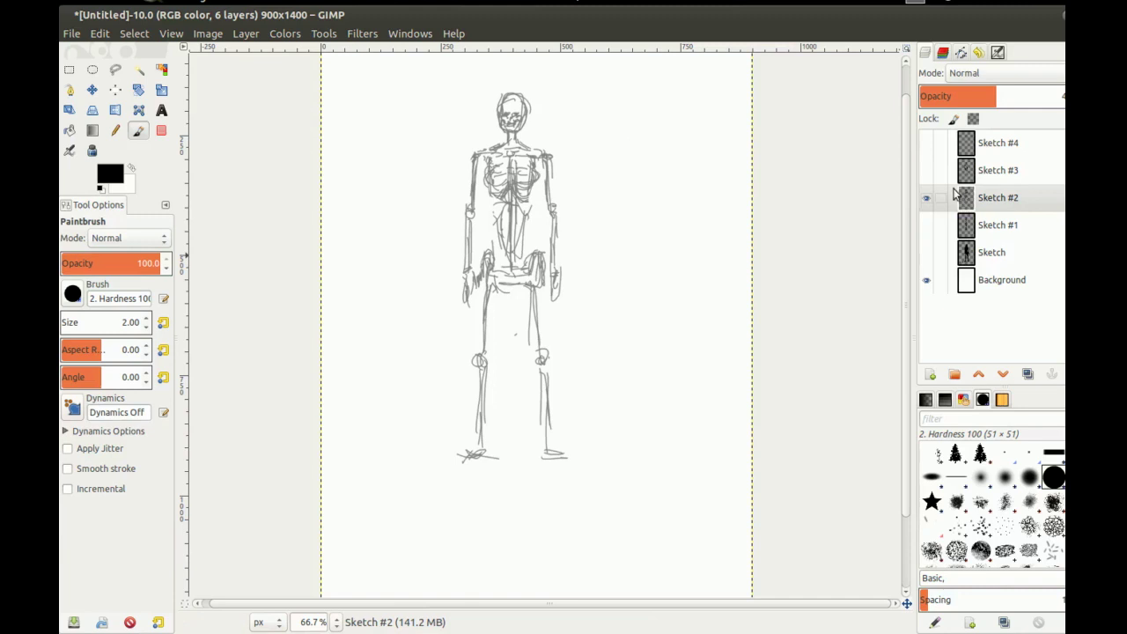
Show the Sketch #3 and Sketch #4 layers and hide the Sketch #2 skeleton layer
{"action": "left_click", "coordinate": [926, 171]}
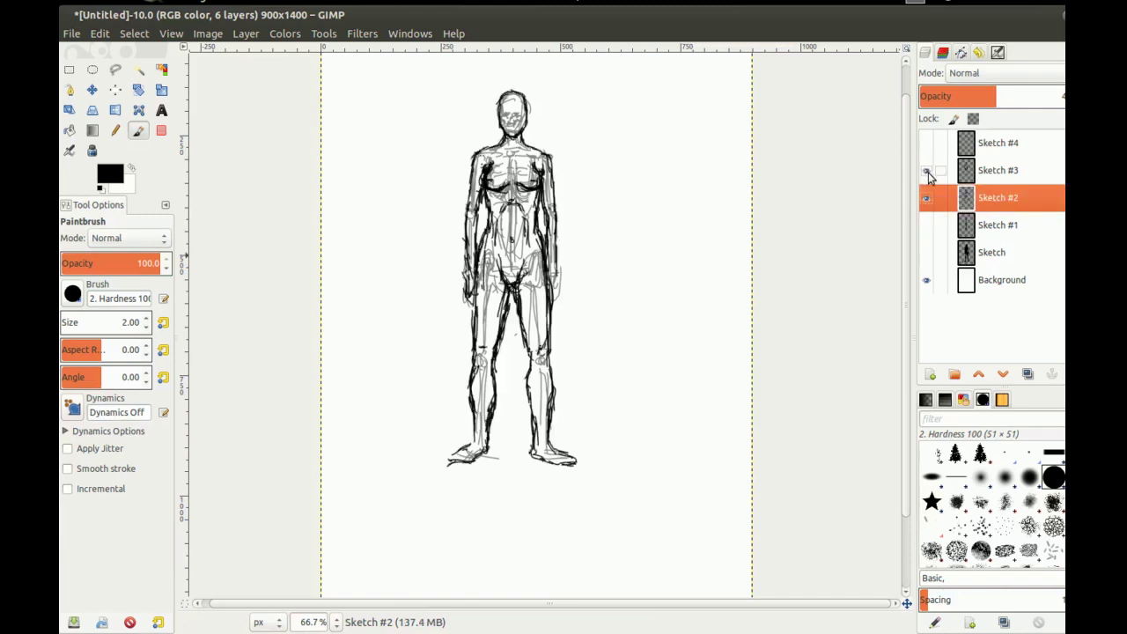
{"action": "left_click", "coordinate": [925, 198]}
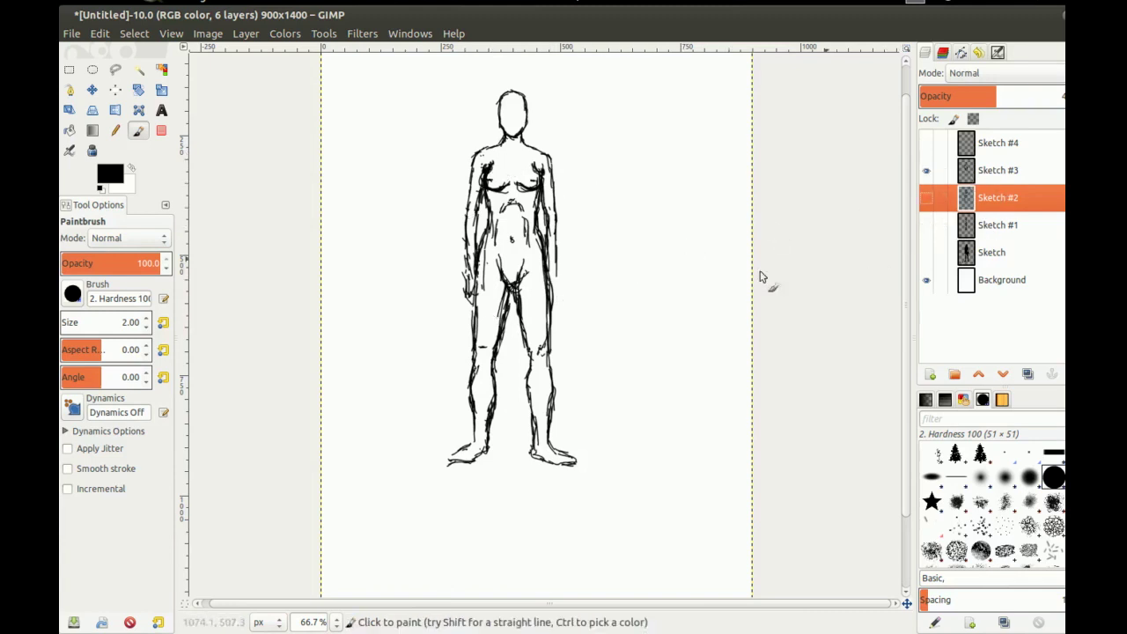
{"action": "left_click", "coordinate": [557, 278]}
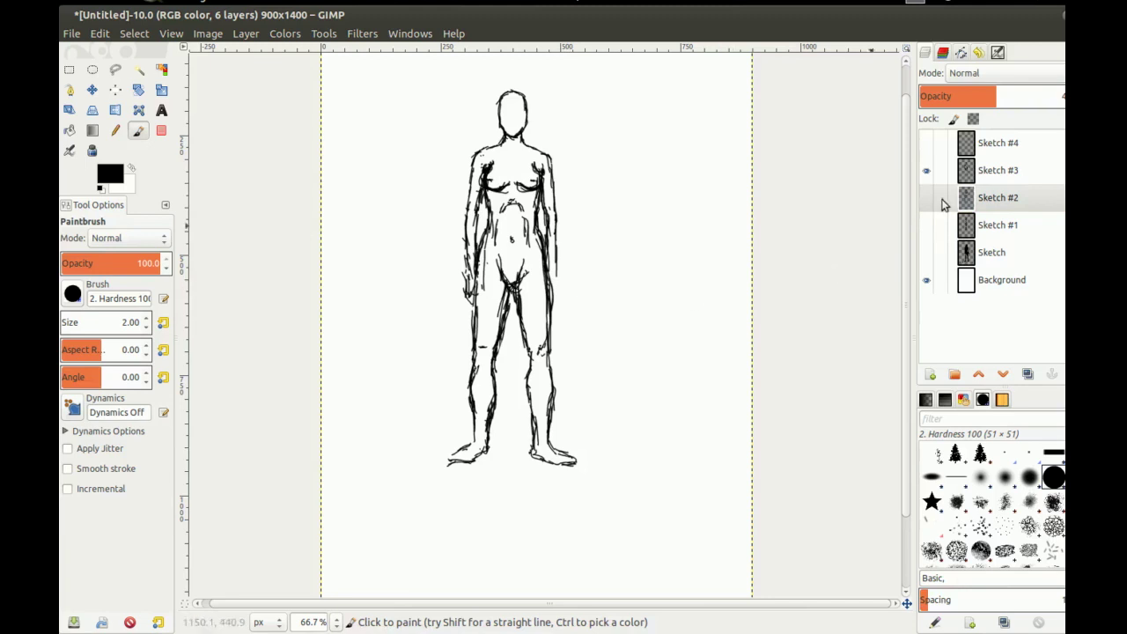
{"action": "left_click", "coordinate": [926, 148]}
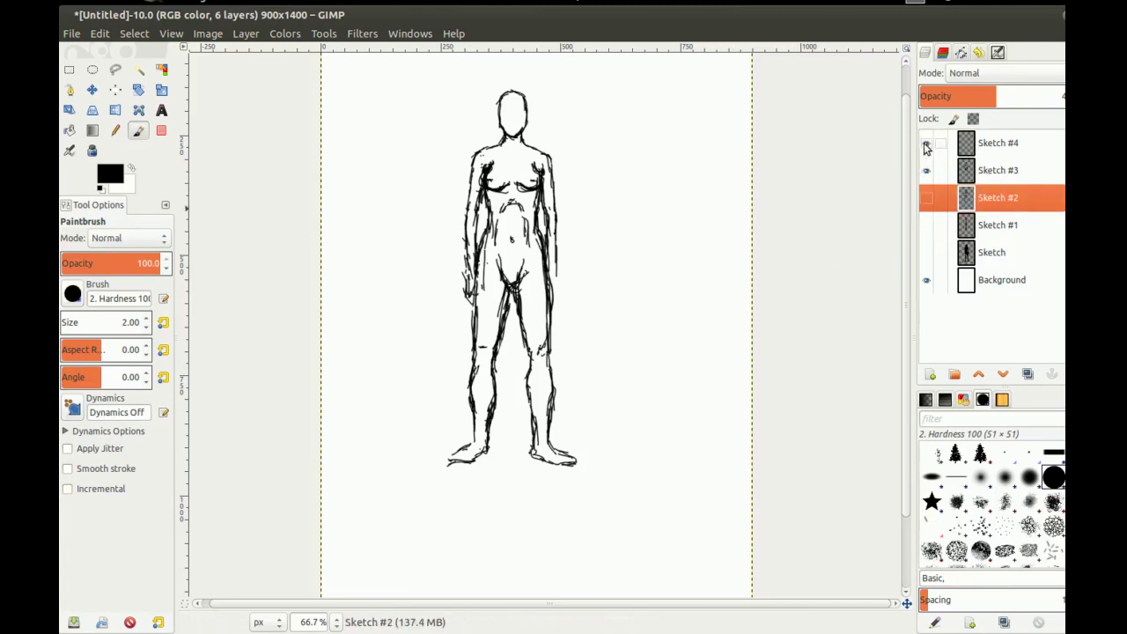
Lower the opacity of the Sketch #3 layer to fade the figure outline to grey, and make Sketch #4 active
{"action": "left_click", "coordinate": [997, 151]}
{"action": "left_click", "coordinate": [999, 169]}
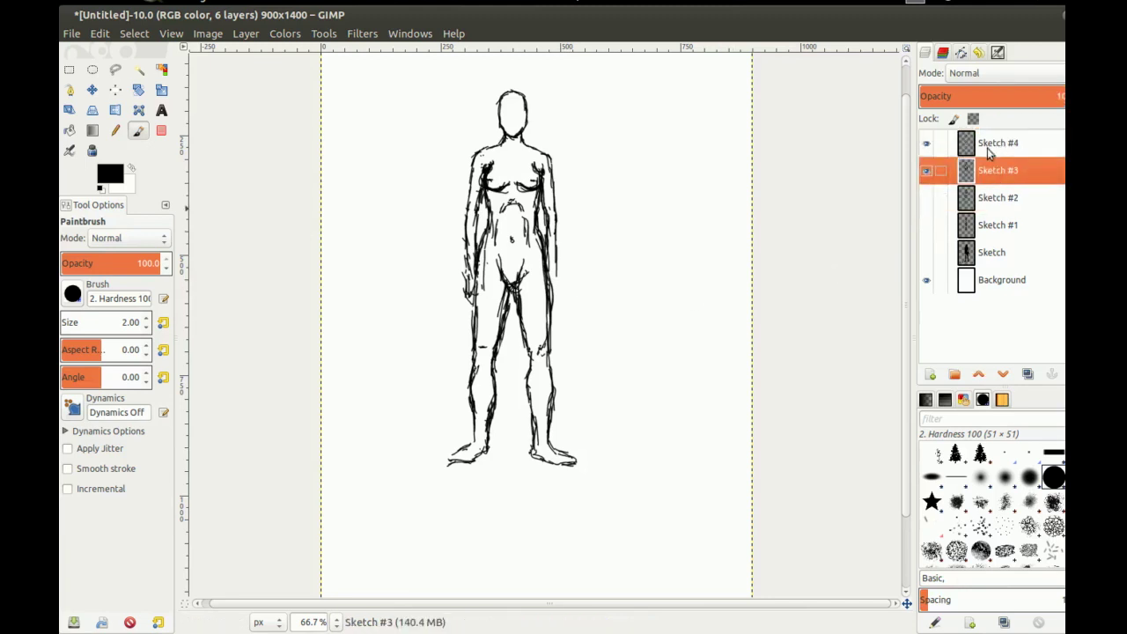
{"action": "left_click", "coordinate": [995, 95]}
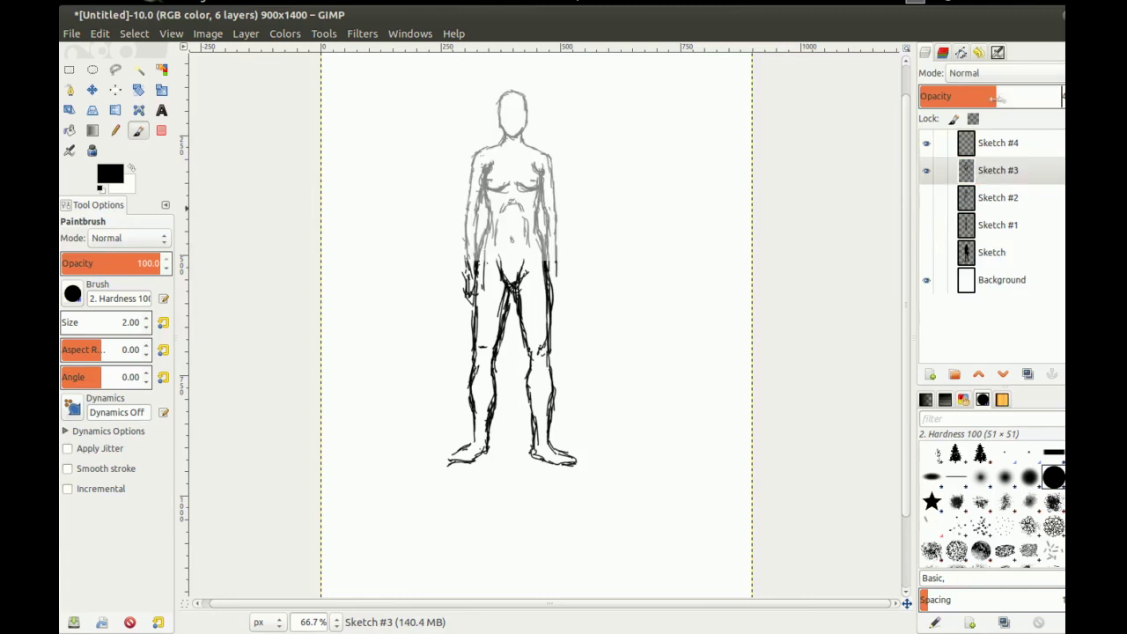
{"action": "left_click", "coordinate": [1000, 146]}
Trace the head's outline in clean black strokes over the faded sketch
{"action": "left_click_drag", "start_coordinate": [530, 186], "coordinate": [516, 243]}
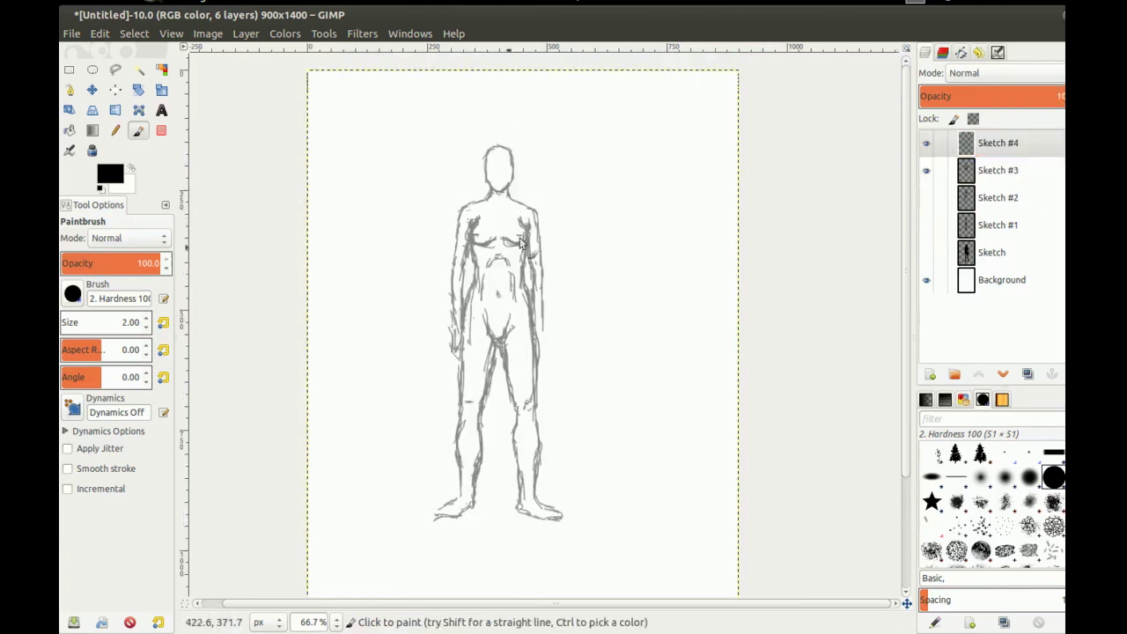
{"action": "scroll", "coordinate": [486, 166], "scroll_direction": "up", "scroll_amount": 2}
{"action": "mouse_move", "coordinate": [457, 148]}
{"action": "left_mouse_down"}
{"action": "mouse_move", "coordinate": [454, 192]}
{"action": "mouse_move", "coordinate": [467, 207]}
{"action": "mouse_move", "coordinate": [459, 179]}
{"action": "mouse_move", "coordinate": [486, 222]}
{"action": "mouse_move", "coordinate": [513, 200]}
{"action": "mouse_move", "coordinate": [466, 208]}
{"action": "mouse_move", "coordinate": [491, 222]}
{"action": "mouse_move", "coordinate": [515, 205]}
{"action": "left_mouse_up"}
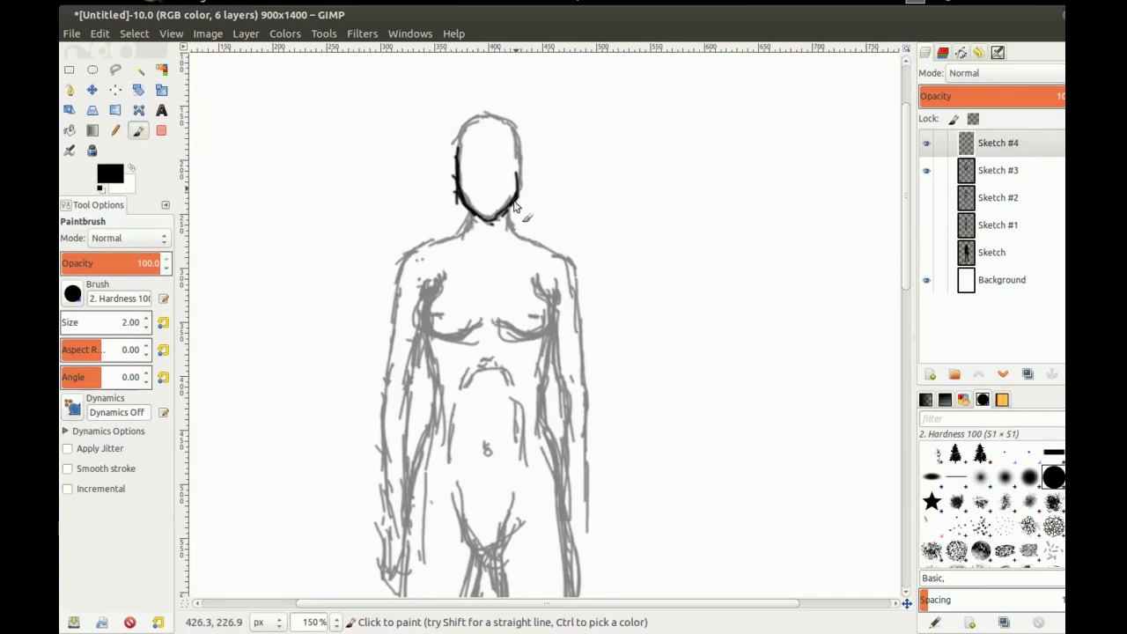
{"action": "mouse_move", "coordinate": [458, 151]}
{"action": "left_mouse_down"}
{"action": "mouse_move", "coordinate": [473, 120]}
{"action": "mouse_move", "coordinate": [500, 125]}
{"action": "mouse_move", "coordinate": [485, 119]}
{"action": "mouse_move", "coordinate": [503, 121]}
{"action": "mouse_move", "coordinate": [519, 151]}
{"action": "mouse_move", "coordinate": [515, 199]}
{"action": "mouse_move", "coordinate": [512, 143]}
{"action": "mouse_move", "coordinate": [484, 186]}
{"action": "mouse_move", "coordinate": [453, 197]}
{"action": "mouse_move", "coordinate": [457, 187]}
{"action": "mouse_move", "coordinate": [490, 221]}
{"action": "left_mouse_up"}
{"action": "left_click_drag", "start_coordinate": [516, 181], "coordinate": [515, 201]}
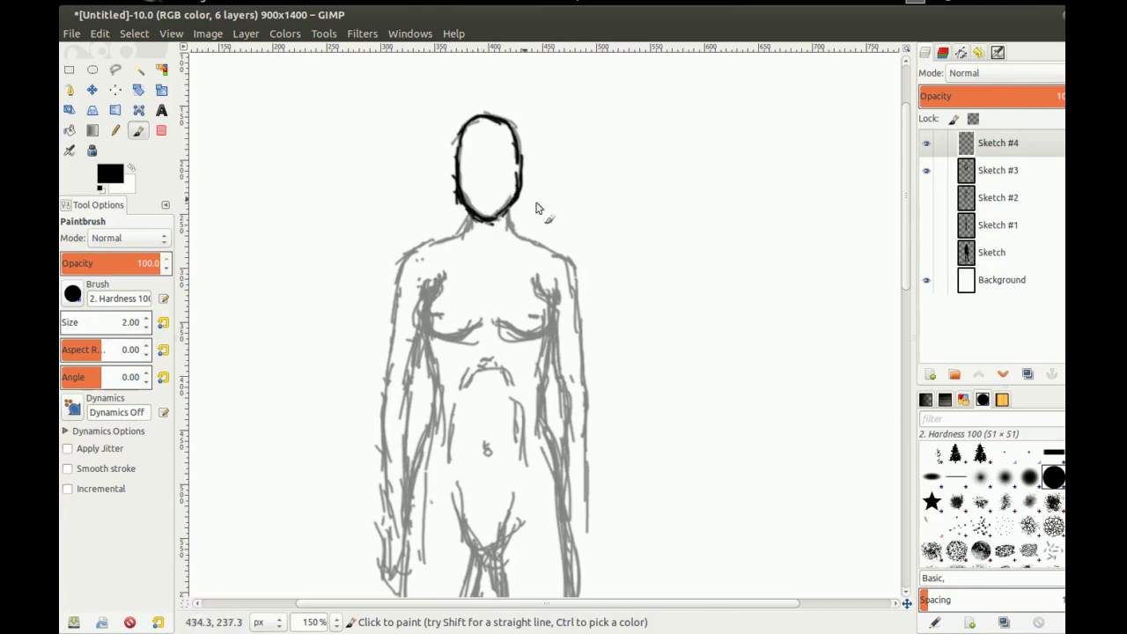
Sketch a separate example head with an angular jaw and simple eye, nose and mouth lines beside the figure
{"action": "mouse_move", "coordinate": [609, 138]}
{"action": "left_mouse_down"}
{"action": "mouse_move", "coordinate": [655, 120]}
{"action": "mouse_move", "coordinate": [674, 145]}
{"action": "mouse_move", "coordinate": [607, 163]}
{"action": "mouse_move", "coordinate": [612, 195]}
{"action": "left_mouse_up"}
{"action": "left_click_drag", "start_coordinate": [609, 137], "coordinate": [604, 195]}
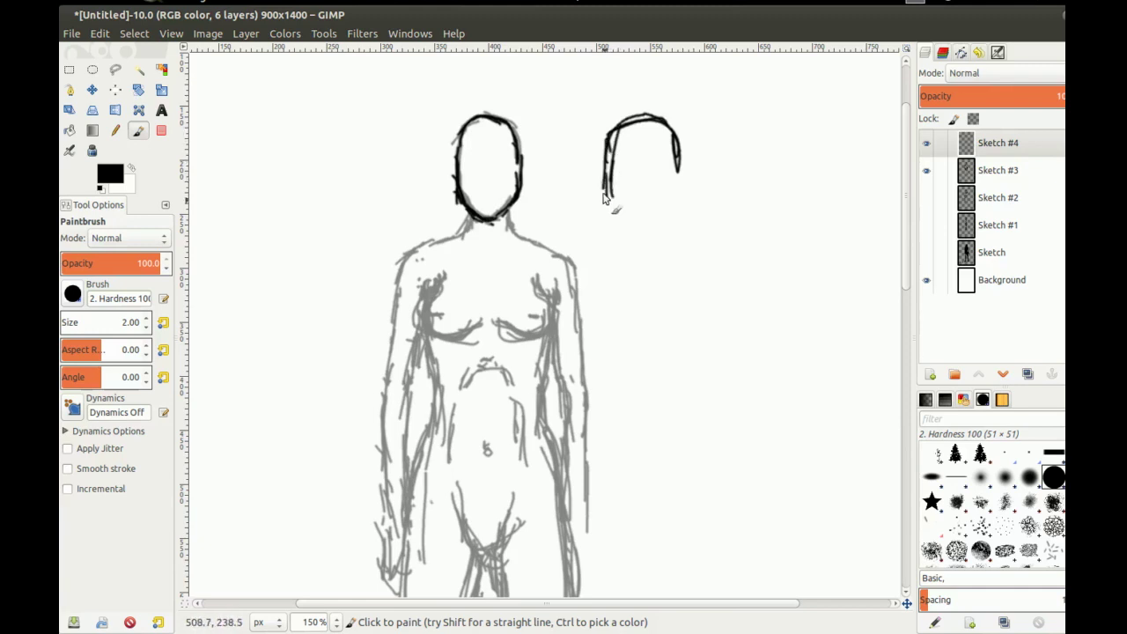
{"action": "mouse_move", "coordinate": [678, 179]}
{"action": "left_mouse_down"}
{"action": "mouse_move", "coordinate": [657, 221]}
{"action": "mouse_move", "coordinate": [628, 214]}
{"action": "mouse_move", "coordinate": [632, 228]}
{"action": "mouse_move", "coordinate": [655, 227]}
{"action": "mouse_move", "coordinate": [639, 229]}
{"action": "mouse_move", "coordinate": [674, 197]}
{"action": "left_mouse_up"}
{"action": "mouse_move", "coordinate": [602, 186]}
{"action": "left_mouse_down"}
{"action": "mouse_move", "coordinate": [603, 205]}
{"action": "mouse_move", "coordinate": [628, 219]}
{"action": "left_mouse_up"}
{"action": "left_click_drag", "start_coordinate": [675, 170], "coordinate": [676, 202]}
{"action": "mouse_move", "coordinate": [600, 157]}
{"action": "left_mouse_down"}
{"action": "mouse_move", "coordinate": [604, 209]}
{"action": "mouse_move", "coordinate": [625, 220]}
{"action": "mouse_move", "coordinate": [647, 225]}
{"action": "mouse_move", "coordinate": [673, 205]}
{"action": "mouse_move", "coordinate": [674, 176]}
{"action": "mouse_move", "coordinate": [667, 214]}
{"action": "left_mouse_up"}
{"action": "mouse_move", "coordinate": [600, 202]}
{"action": "left_mouse_down"}
{"action": "mouse_move", "coordinate": [599, 152]}
{"action": "mouse_move", "coordinate": [613, 129]}
{"action": "left_mouse_up"}
{"action": "mouse_move", "coordinate": [613, 176]}
{"action": "left_mouse_down"}
{"action": "mouse_move", "coordinate": [661, 179]}
{"action": "mouse_move", "coordinate": [631, 209]}
{"action": "left_mouse_up"}
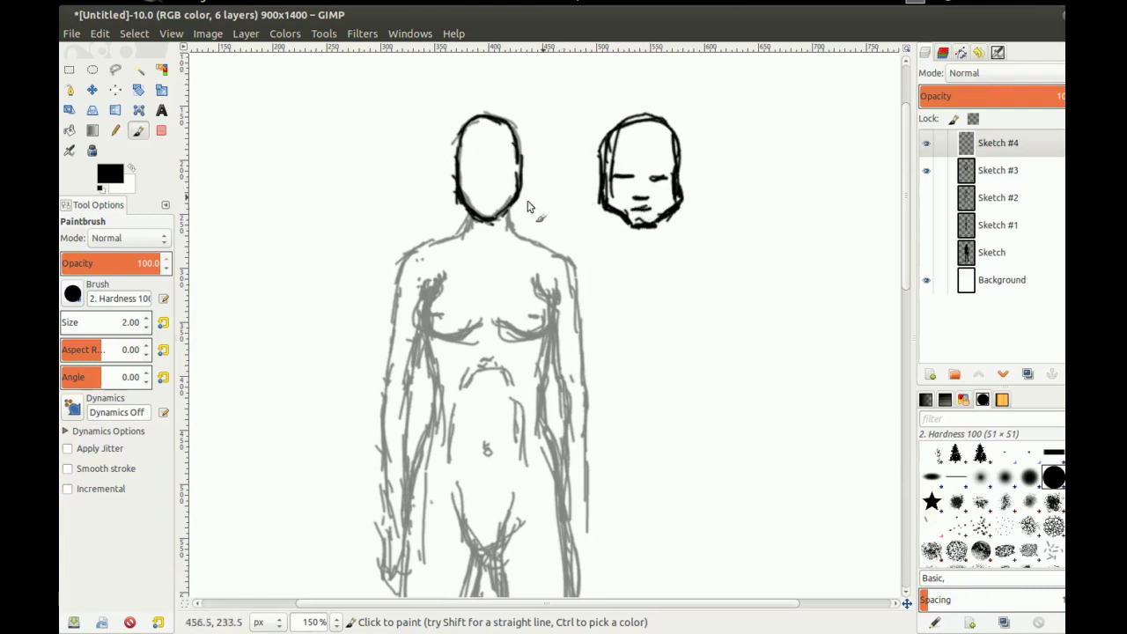
Trace both sides of the neck and draw the mouth, nose, eyes and eyebrows on the figure's face
{"action": "mouse_move", "coordinate": [469, 214]}
{"action": "left_mouse_down"}
{"action": "mouse_move", "coordinate": [464, 232]}
{"action": "mouse_move", "coordinate": [513, 231]}
{"action": "mouse_move", "coordinate": [506, 224]}
{"action": "mouse_move", "coordinate": [515, 242]}
{"action": "left_mouse_up"}
{"action": "left_click_drag", "start_coordinate": [479, 204], "coordinate": [492, 210]}
{"action": "left_click_drag", "start_coordinate": [469, 172], "coordinate": [504, 172]}
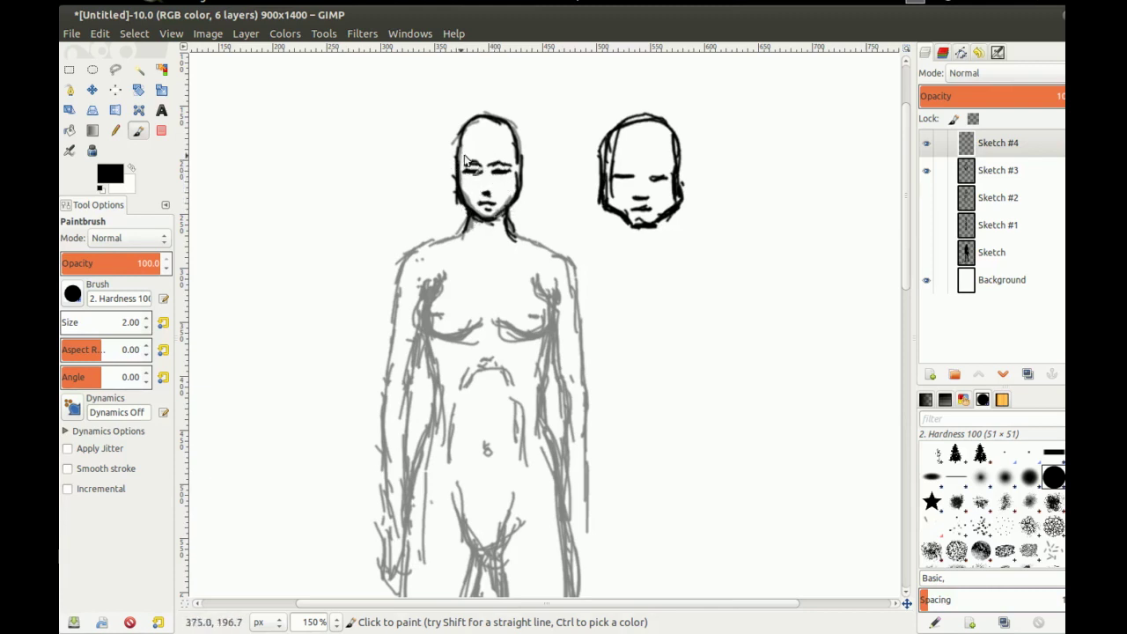
Draw the hairline across the forehead and hair falling along both sides of the head to the neck
{"action": "left_click_drag", "start_coordinate": [504, 141], "coordinate": [468, 142]}
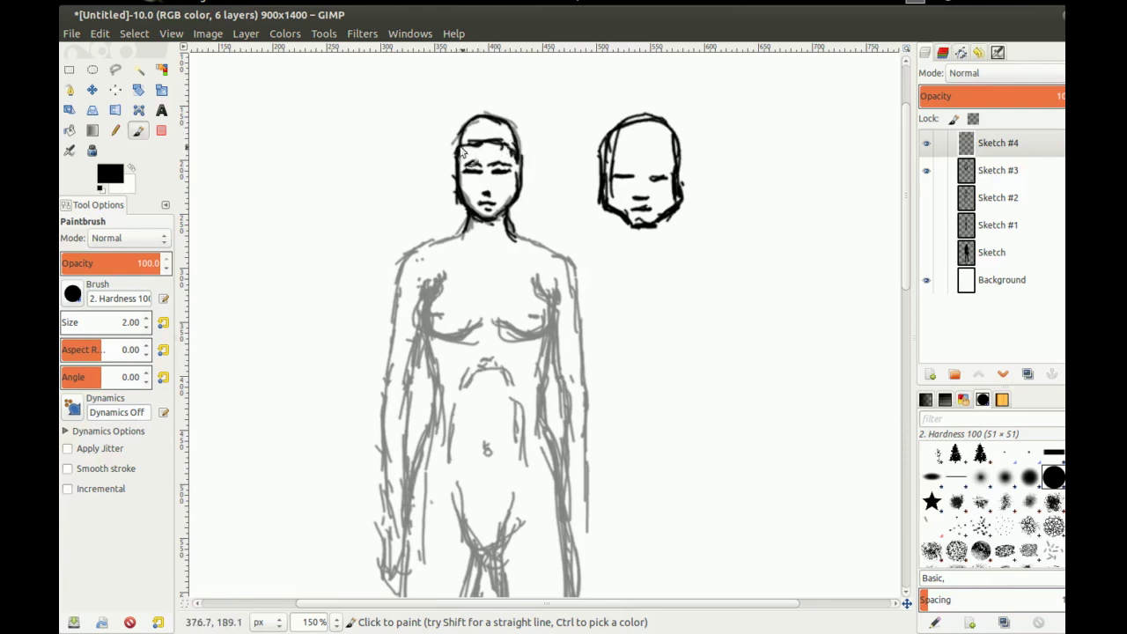
{"action": "mouse_move", "coordinate": [456, 144]}
{"action": "left_mouse_down"}
{"action": "mouse_move", "coordinate": [467, 115]}
{"action": "mouse_move", "coordinate": [511, 125]}
{"action": "mouse_move", "coordinate": [517, 157]}
{"action": "left_mouse_up"}
{"action": "left_click_drag", "start_coordinate": [525, 141], "coordinate": [518, 176]}
{"action": "left_click_drag", "start_coordinate": [461, 129], "coordinate": [450, 225]}
{"action": "left_click_drag", "start_coordinate": [521, 158], "coordinate": [526, 230]}
{"action": "left_click_drag", "start_coordinate": [453, 204], "coordinate": [449, 228]}
{"action": "mouse_move", "coordinate": [456, 174]}
{"action": "left_mouse_down"}
{"action": "mouse_move", "coordinate": [532, 172]}
{"action": "mouse_move", "coordinate": [519, 170]}
{"action": "mouse_move", "coordinate": [526, 230]}
{"action": "left_mouse_up"}
Trace both shoulder lines from the base of the neck out to the tops of the arms
{"action": "mouse_move", "coordinate": [452, 218]}
{"action": "left_mouse_down"}
{"action": "mouse_move", "coordinate": [449, 248]}
{"action": "mouse_move", "coordinate": [465, 233]}
{"action": "mouse_move", "coordinate": [424, 240]}
{"action": "left_mouse_up"}
{"action": "left_click_drag", "start_coordinate": [507, 231], "coordinate": [547, 251]}
{"action": "left_click_drag", "start_coordinate": [429, 243], "coordinate": [403, 275]}
{"action": "left_click_drag", "start_coordinate": [539, 249], "coordinate": [575, 280]}
Trace the outer and inner contours of the left-hand arm from the shoulder down to the wrist
{"action": "mouse_move", "coordinate": [431, 274]}
{"action": "left_mouse_down"}
{"action": "mouse_move", "coordinate": [445, 214]}
{"action": "mouse_move", "coordinate": [411, 238]}
{"action": "mouse_move", "coordinate": [402, 272]}
{"action": "left_mouse_up"}
{"action": "left_click_drag", "start_coordinate": [424, 228], "coordinate": [432, 214]}
{"action": "mouse_move", "coordinate": [423, 284]}
{"action": "left_mouse_down"}
{"action": "mouse_move", "coordinate": [408, 192]}
{"action": "mouse_move", "coordinate": [458, 206]}
{"action": "mouse_move", "coordinate": [437, 175]}
{"action": "mouse_move", "coordinate": [418, 198]}
{"action": "left_mouse_up"}
{"action": "left_click_drag", "start_coordinate": [455, 162], "coordinate": [436, 317]}
{"action": "left_click_drag", "start_coordinate": [416, 217], "coordinate": [418, 350]}
{"action": "left_click_drag", "start_coordinate": [435, 294], "coordinate": [433, 349]}
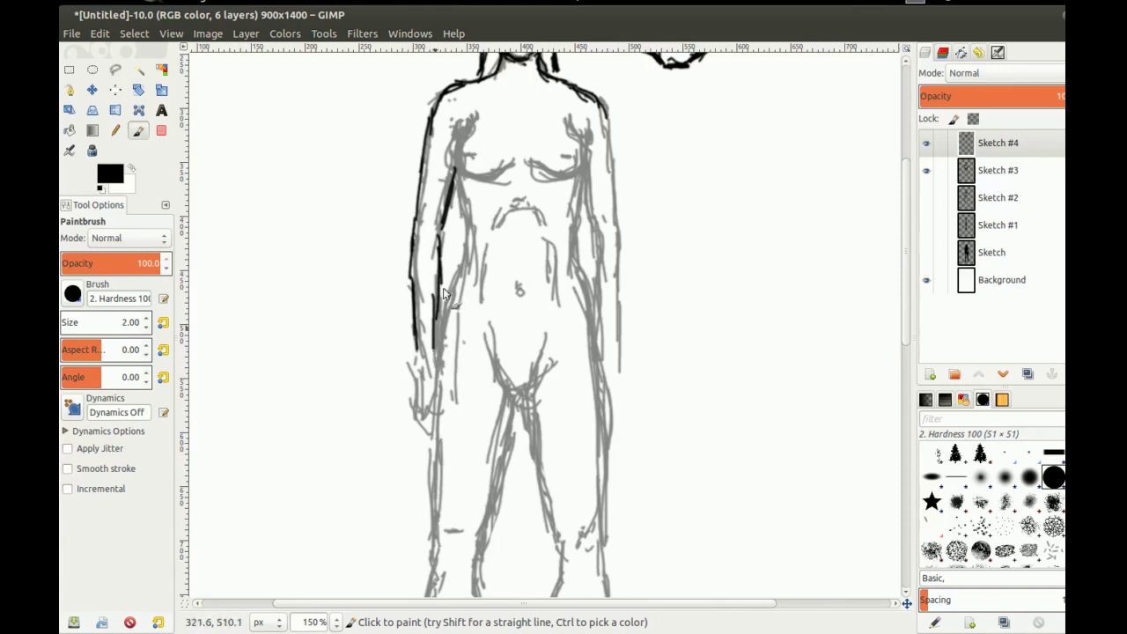
Trace the lower curves and outer edges of both breasts up to the armpits
{"action": "left_click_drag", "start_coordinate": [453, 181], "coordinate": [427, 225]}
{"action": "mouse_move", "coordinate": [435, 179]}
{"action": "left_mouse_down"}
{"action": "mouse_move", "coordinate": [435, 215]}
{"action": "mouse_move", "coordinate": [476, 217]}
{"action": "left_mouse_up"}
{"action": "mouse_move", "coordinate": [432, 181]}
{"action": "left_mouse_down"}
{"action": "mouse_move", "coordinate": [433, 222]}
{"action": "mouse_move", "coordinate": [453, 227]}
{"action": "mouse_move", "coordinate": [504, 208]}
{"action": "mouse_move", "coordinate": [517, 225]}
{"action": "mouse_move", "coordinate": [556, 185]}
{"action": "left_mouse_up"}
{"action": "mouse_move", "coordinate": [505, 209]}
{"action": "left_mouse_down"}
{"action": "mouse_move", "coordinate": [528, 223]}
{"action": "mouse_move", "coordinate": [555, 183]}
{"action": "mouse_move", "coordinate": [538, 165]}
{"action": "left_mouse_up"}
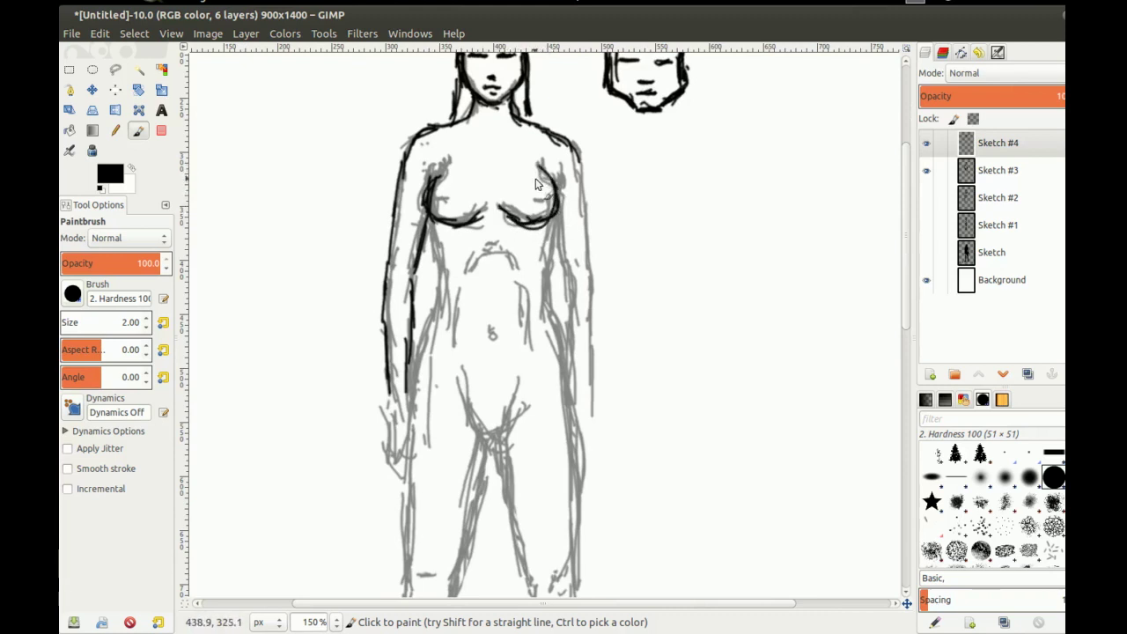
{"action": "left_click_drag", "start_coordinate": [429, 188], "coordinate": [442, 170]}
Trace the outer and inner contours of the right-hand arm from the shoulder down to the wrist
{"action": "mouse_move", "coordinate": [572, 152]}
{"action": "left_mouse_down"}
{"action": "mouse_move", "coordinate": [585, 236]}
{"action": "mouse_move", "coordinate": [562, 244]}
{"action": "mouse_move", "coordinate": [554, 211]}
{"action": "left_mouse_up"}
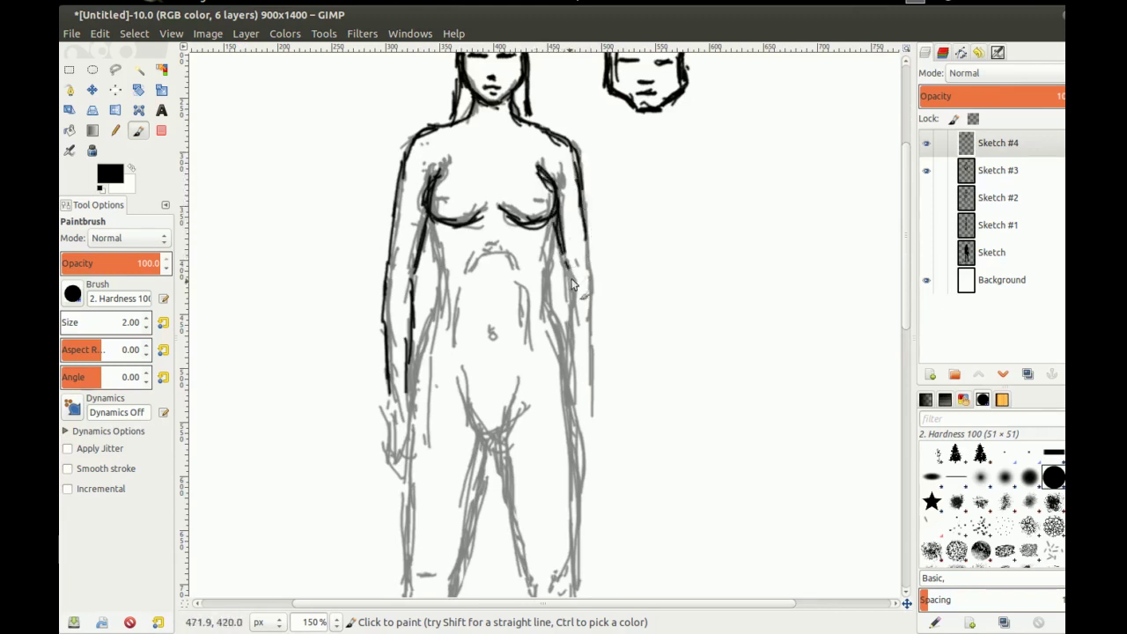
{"action": "left_click_drag", "start_coordinate": [572, 281], "coordinate": [554, 187]}
{"action": "mouse_move", "coordinate": [568, 138]}
{"action": "left_mouse_down"}
{"action": "mouse_move", "coordinate": [572, 192]}
{"action": "mouse_move", "coordinate": [541, 179]}
{"action": "mouse_move", "coordinate": [546, 158]}
{"action": "mouse_move", "coordinate": [551, 201]}
{"action": "left_mouse_up"}
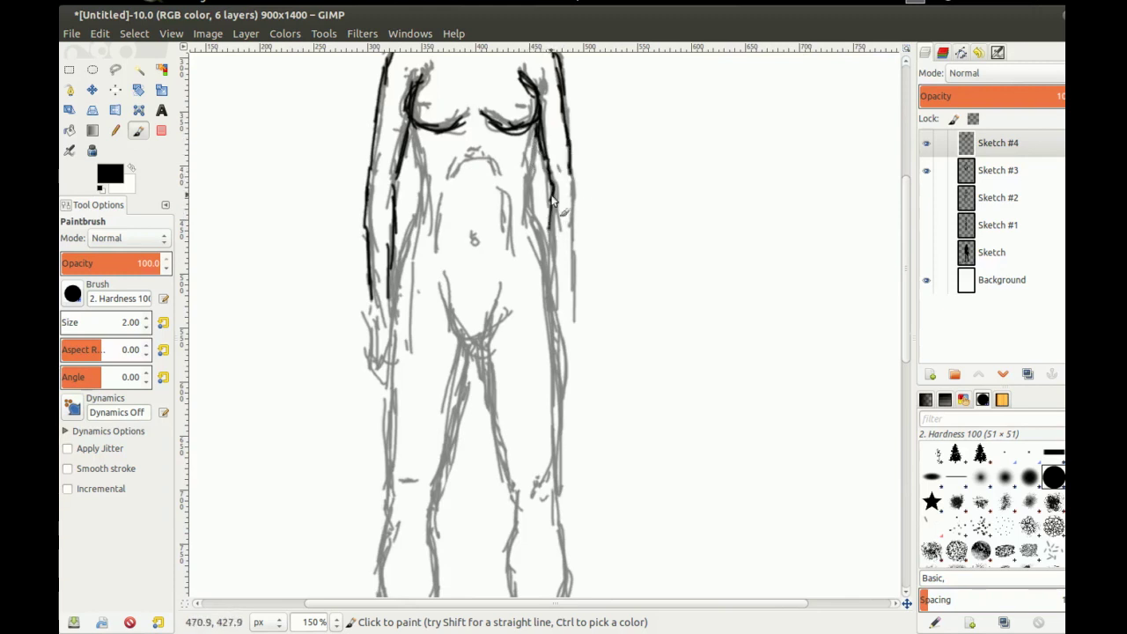
{"action": "scroll", "coordinate": [564, 172], "scroll_direction": "up", "scroll_amount": 3}
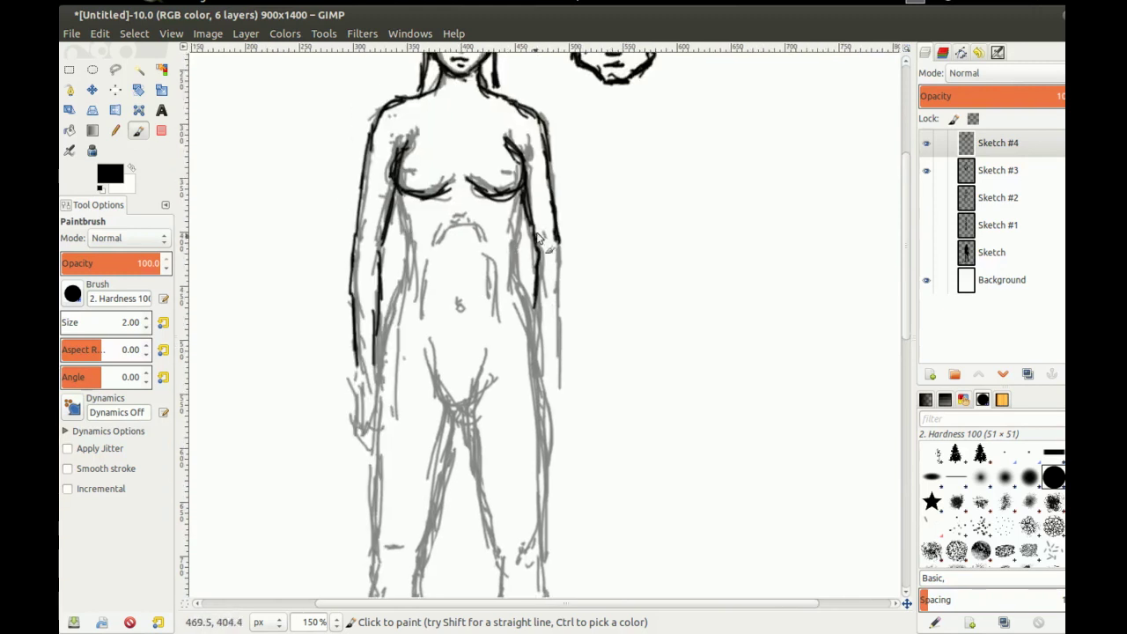
{"action": "scroll", "coordinate": [552, 172], "scroll_direction": "down", "scroll_amount": 3}
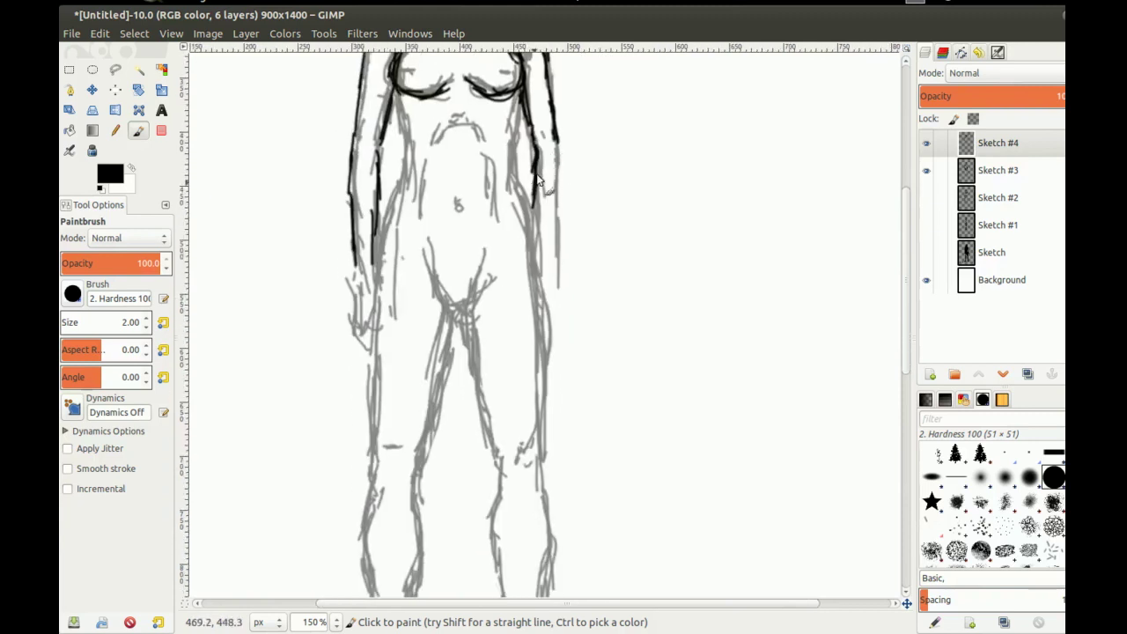
{"action": "left_click_drag", "start_coordinate": [557, 144], "coordinate": [546, 263]}
{"action": "mouse_move", "coordinate": [534, 197]}
{"action": "left_mouse_down"}
{"action": "mouse_move", "coordinate": [531, 241]}
{"action": "mouse_move", "coordinate": [537, 220]}
{"action": "mouse_move", "coordinate": [548, 278]}
{"action": "left_mouse_up"}
Trace both sides of the torso from beneath the armpits through the waist to the hips
{"action": "left_click_drag", "start_coordinate": [533, 236], "coordinate": [529, 280]}
{"action": "left_click_drag", "start_coordinate": [432, 281], "coordinate": [511, 273]}
{"action": "left_click_drag", "start_coordinate": [521, 207], "coordinate": [496, 281]}
{"action": "mouse_move", "coordinate": [445, 148]}
{"action": "left_mouse_down"}
{"action": "mouse_move", "coordinate": [458, 192]}
{"action": "mouse_move", "coordinate": [436, 290]}
{"action": "left_mouse_up"}
{"action": "left_click_drag", "start_coordinate": [572, 156], "coordinate": [558, 243]}
{"action": "left_click_drag", "start_coordinate": [568, 204], "coordinate": [566, 243]}
{"action": "mouse_move", "coordinate": [570, 176]}
{"action": "left_mouse_down"}
{"action": "mouse_move", "coordinate": [563, 254]}
{"action": "mouse_move", "coordinate": [574, 281]}
{"action": "left_mouse_up"}
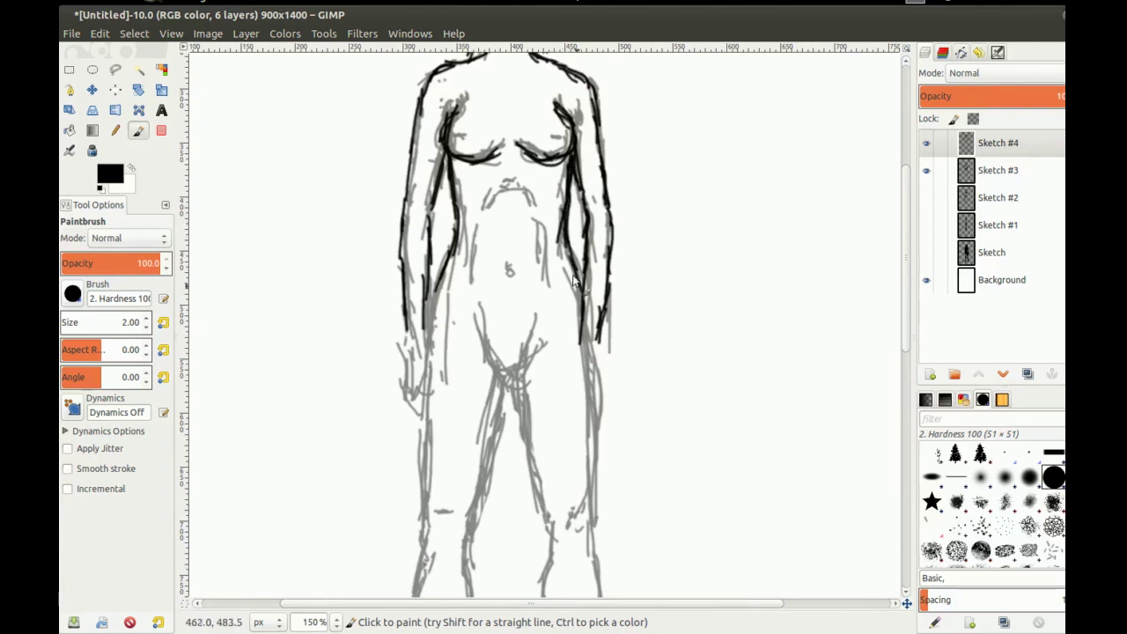
Trace the outer edge of the left-hand thigh and both inner thighs down to the knees
{"action": "mouse_move", "coordinate": [479, 295]}
{"action": "left_mouse_down"}
{"action": "mouse_move", "coordinate": [488, 214]}
{"action": "mouse_move", "coordinate": [439, 261]}
{"action": "left_mouse_up"}
{"action": "left_click_drag", "start_coordinate": [446, 209], "coordinate": [434, 329]}
{"action": "left_click_drag", "start_coordinate": [512, 301], "coordinate": [497, 377]}
{"action": "mouse_move", "coordinate": [448, 329]}
{"action": "left_mouse_down"}
{"action": "mouse_move", "coordinate": [460, 178]}
{"action": "mouse_move", "coordinate": [449, 268]}
{"action": "left_mouse_up"}
{"action": "left_click_drag", "start_coordinate": [512, 210], "coordinate": [495, 280]}
{"action": "left_click_drag", "start_coordinate": [532, 149], "coordinate": [572, 288]}
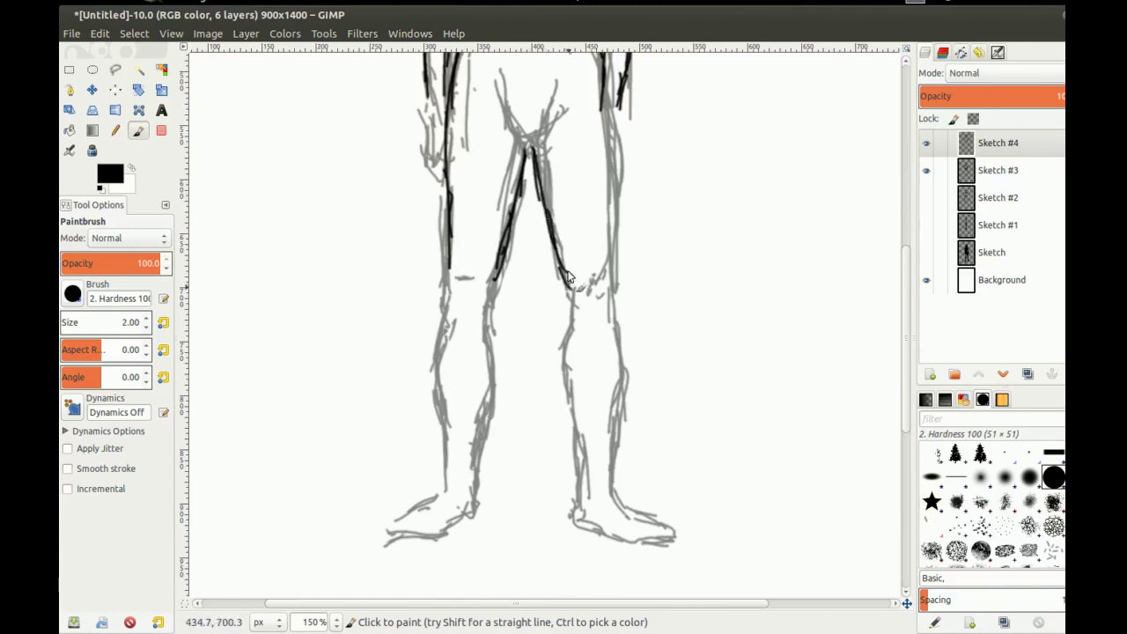
Continue the left-hand leg's contours past the knee and trace the hand on the same side
{"action": "left_click_drag", "start_coordinate": [508, 229], "coordinate": [468, 303]}
{"action": "mouse_move", "coordinate": [562, 187]}
{"action": "left_mouse_down"}
{"action": "mouse_move", "coordinate": [567, 229]}
{"action": "mouse_move", "coordinate": [583, 217]}
{"action": "mouse_move", "coordinate": [557, 241]}
{"action": "mouse_move", "coordinate": [565, 230]}
{"action": "mouse_move", "coordinate": [556, 262]}
{"action": "mouse_move", "coordinate": [579, 239]}
{"action": "mouse_move", "coordinate": [545, 238]}
{"action": "mouse_move", "coordinate": [563, 250]}
{"action": "left_mouse_up"}
{"action": "mouse_move", "coordinate": [395, 212]}
{"action": "left_mouse_down"}
{"action": "mouse_move", "coordinate": [404, 239]}
{"action": "mouse_move", "coordinate": [397, 221]}
{"action": "left_mouse_up"}
{"action": "left_click_drag", "start_coordinate": [398, 190], "coordinate": [389, 262]}
{"action": "mouse_move", "coordinate": [389, 218]}
{"action": "left_mouse_down"}
{"action": "mouse_move", "coordinate": [397, 271]}
{"action": "mouse_move", "coordinate": [394, 233]}
{"action": "mouse_move", "coordinate": [362, 276]}
{"action": "mouse_move", "coordinate": [401, 191]}
{"action": "left_mouse_up"}
Trace the right-hand hand and the curved lines where the thighs meet
{"action": "mouse_move", "coordinate": [494, 128]}
{"action": "left_mouse_down"}
{"action": "mouse_move", "coordinate": [468, 224]}
{"action": "mouse_move", "coordinate": [483, 258]}
{"action": "left_mouse_up"}
{"action": "mouse_move", "coordinate": [485, 259]}
{"action": "left_mouse_down"}
{"action": "mouse_move", "coordinate": [508, 236]}
{"action": "mouse_move", "coordinate": [512, 64]}
{"action": "left_mouse_up"}
{"action": "left_click_drag", "start_coordinate": [451, 233], "coordinate": [455, 343]}
{"action": "left_click_drag", "start_coordinate": [511, 175], "coordinate": [429, 267]}
Draw a curved waistband line across the hips and short marks beneath the breasts
{"action": "scroll", "coordinate": [420, 232], "scroll_direction": "down", "scroll_amount": 3}
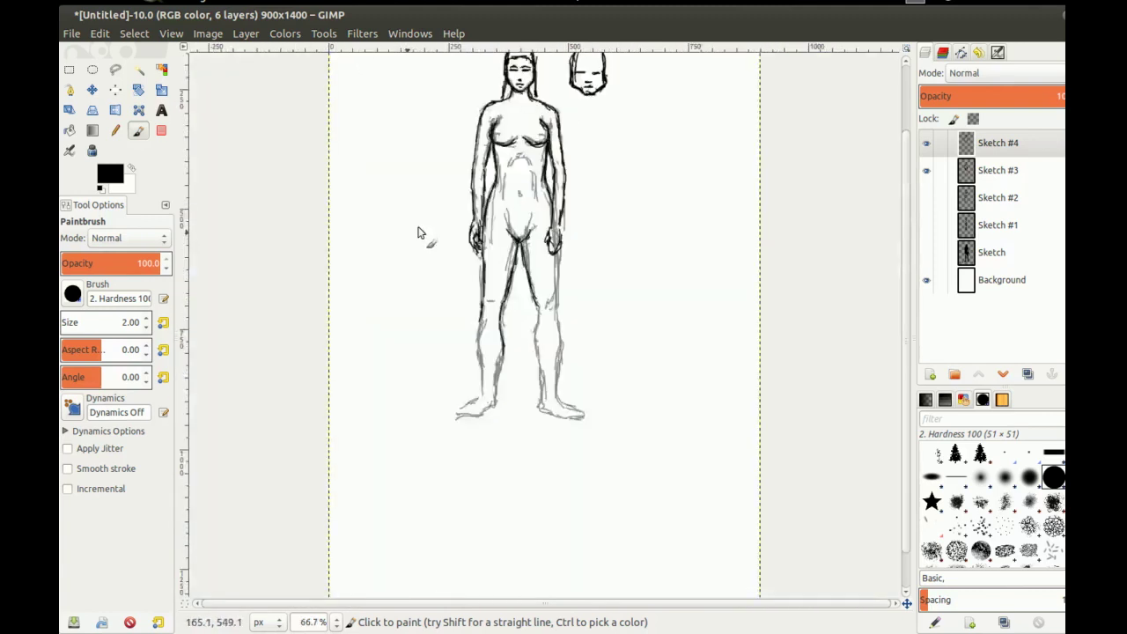
{"action": "left_click_drag", "start_coordinate": [552, 157], "coordinate": [461, 266]}
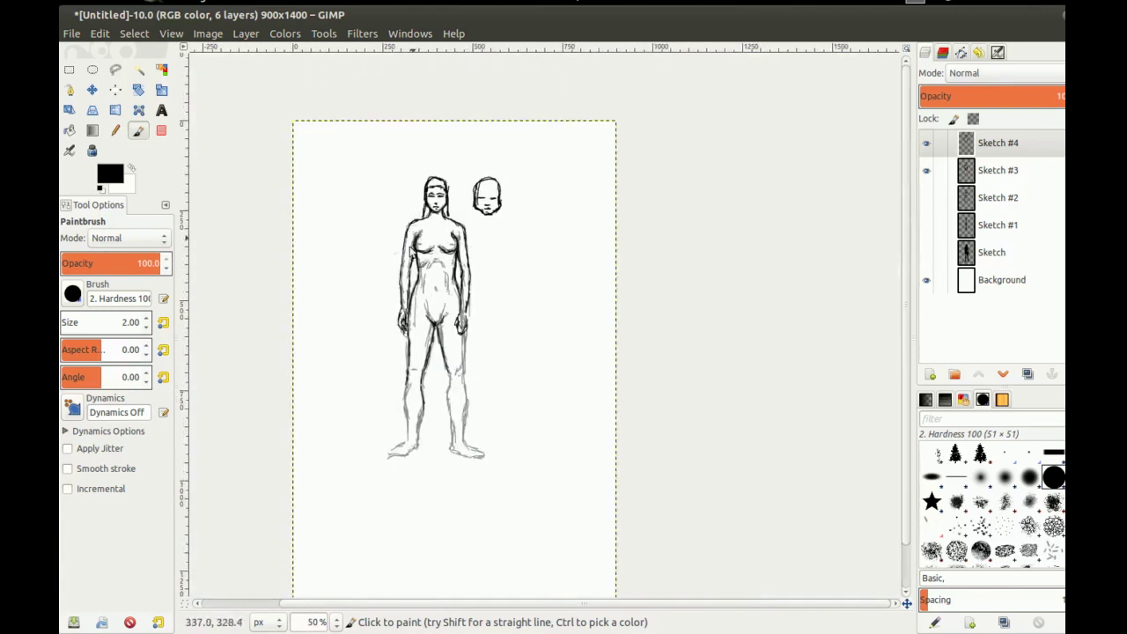
{"action": "scroll", "coordinate": [440, 250], "scroll_direction": "up", "scroll_amount": 3}
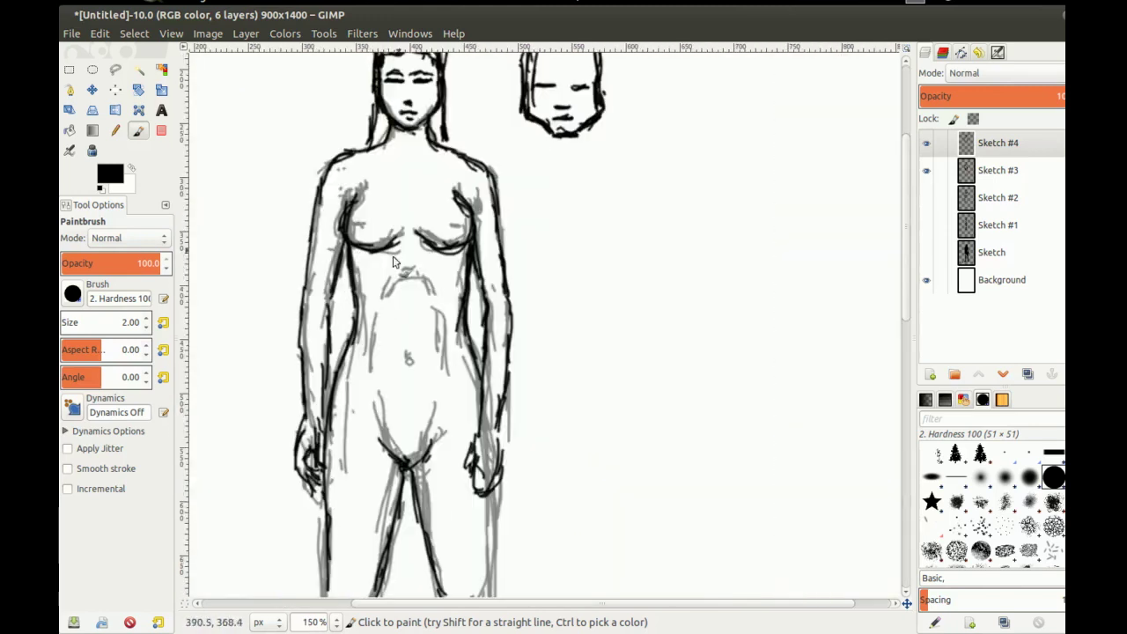
{"action": "mouse_move", "coordinate": [397, 304]}
{"action": "left_mouse_down"}
{"action": "mouse_move", "coordinate": [423, 284]}
{"action": "mouse_move", "coordinate": [357, 244]}
{"action": "left_mouse_up"}
{"action": "scroll", "coordinate": [410, 246], "scroll_direction": "down", "scroll_amount": 2}
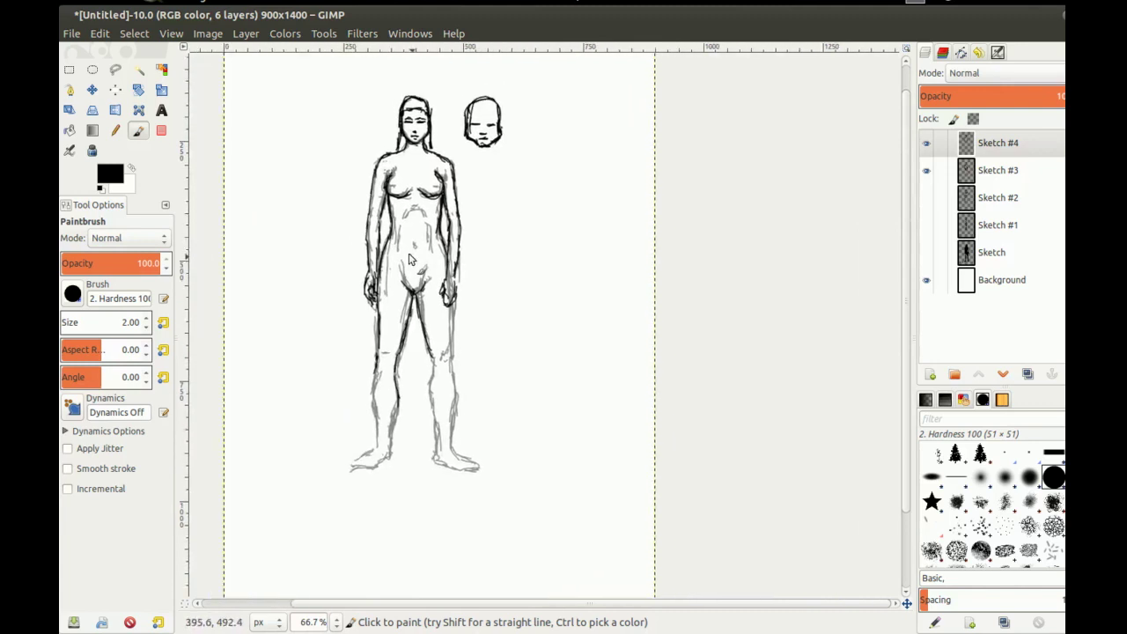
{"action": "scroll", "coordinate": [419, 258], "scroll_direction": "up", "scroll_amount": 2}
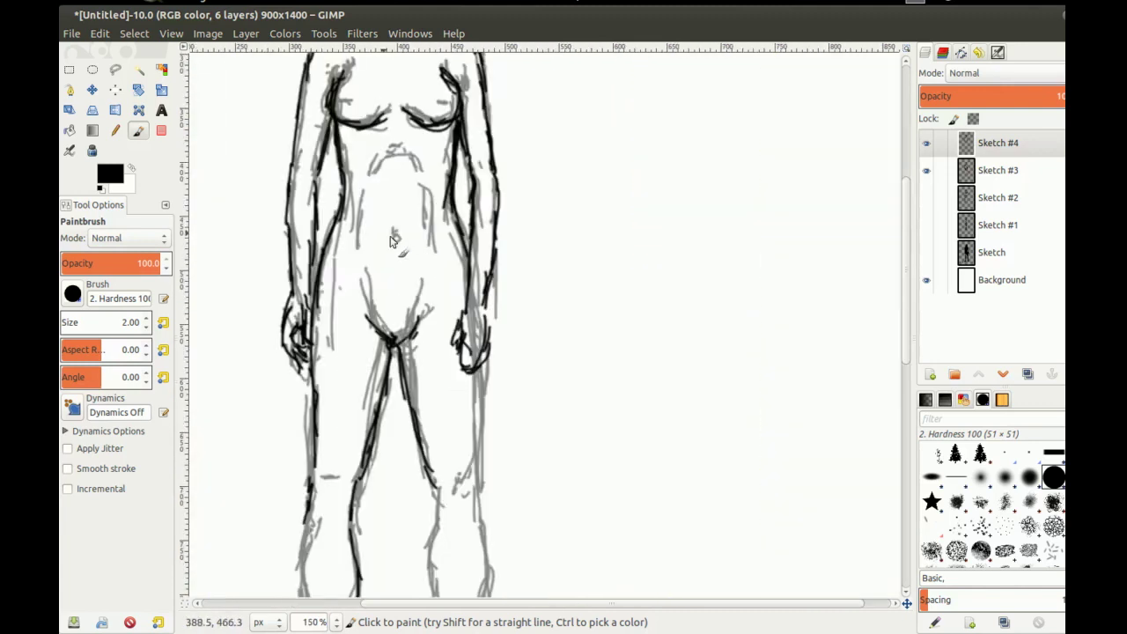
{"action": "left_click_drag", "start_coordinate": [332, 253], "coordinate": [457, 259]}
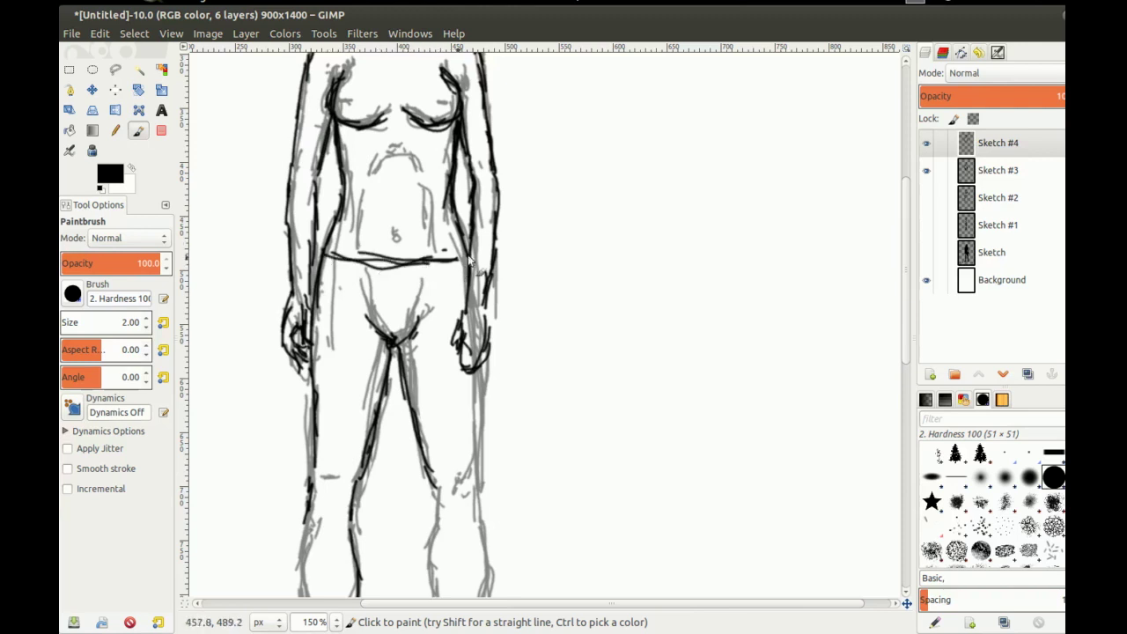
{"action": "left_click_drag", "start_coordinate": [394, 329], "coordinate": [409, 363]}
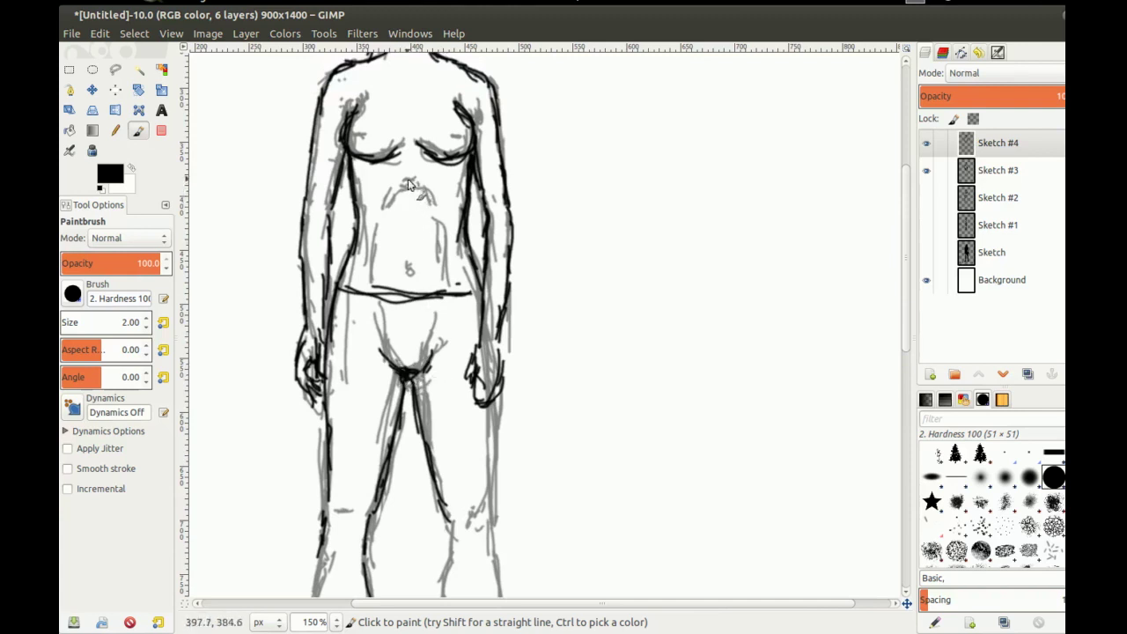
{"action": "mouse_move", "coordinate": [402, 187]}
{"action": "left_mouse_down"}
{"action": "mouse_move", "coordinate": [382, 252]}
{"action": "mouse_move", "coordinate": [390, 242]}
{"action": "left_mouse_up"}
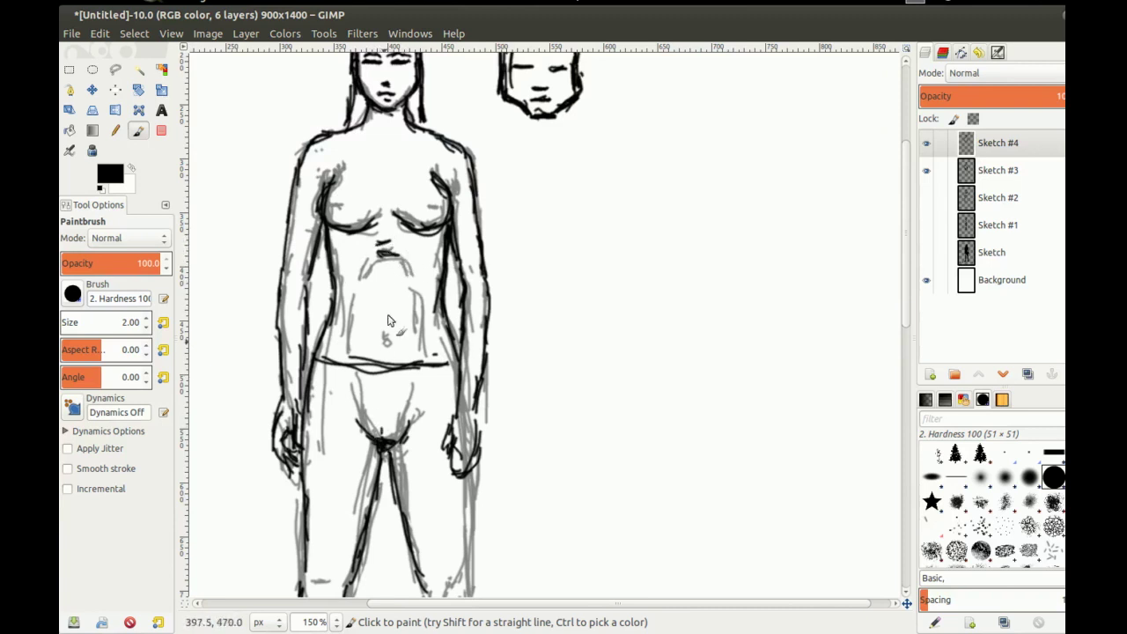
Try a vertical centre line with short cross lines down the abdomen, and undo it
{"action": "mouse_move", "coordinate": [375, 290]}
{"action": "left_mouse_down"}
{"action": "mouse_move", "coordinate": [396, 295]}
{"action": "mouse_move", "coordinate": [384, 421]}
{"action": "left_mouse_up"}
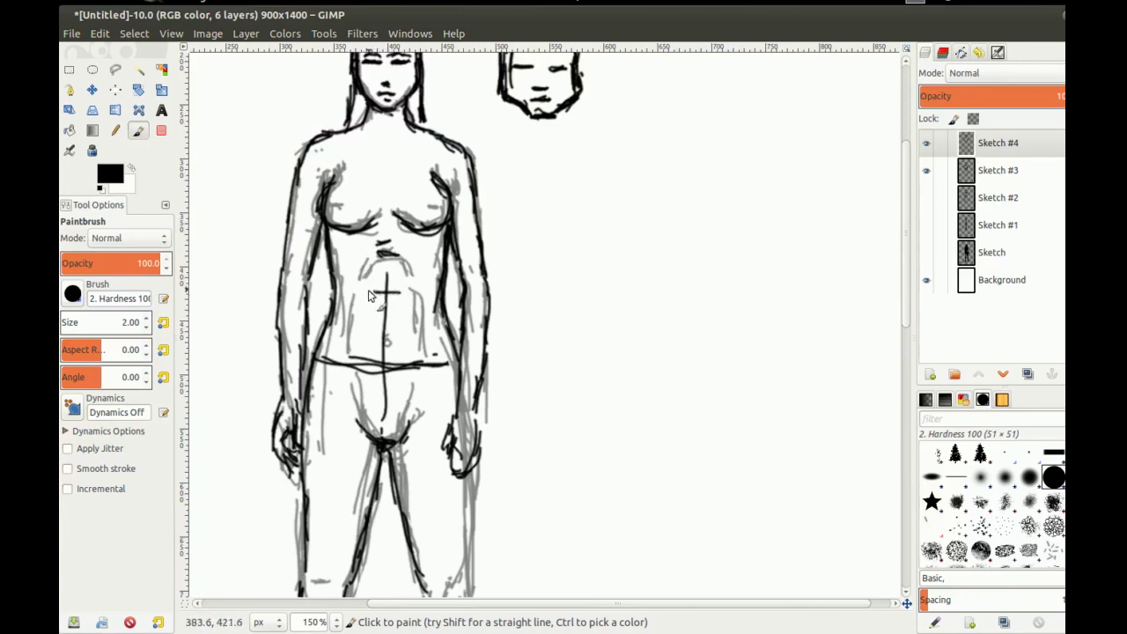
{"action": "left_click_drag", "start_coordinate": [388, 323], "coordinate": [403, 322]}
{"action": "mouse_move", "coordinate": [369, 346]}
{"action": "left_mouse_down"}
{"action": "mouse_move", "coordinate": [404, 347]}
{"action": "mouse_move", "coordinate": [387, 345]}
{"action": "left_mouse_up"}
{"action": "mouse_move", "coordinate": [350, 297]}
{"action": "left_mouse_down"}
{"action": "mouse_move", "coordinate": [331, 260]}
{"action": "mouse_move", "coordinate": [346, 218]}
{"action": "mouse_move", "coordinate": [357, 347]}
{"action": "left_mouse_up"}
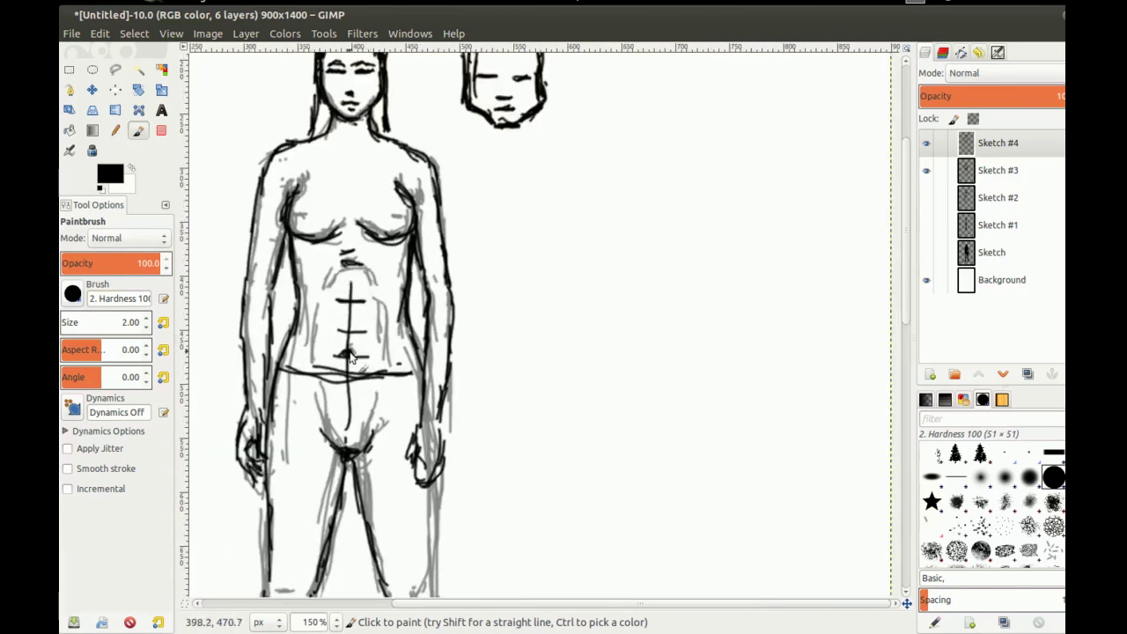
{"action": "key", "text": "ctrl+z"}
{"action": "key", "text": "ctrl+z"}
{"action": "key", "text": "ctrl+z"}
{"action": "key", "text": "ctrl+z"}
{"action": "key", "text": "ctrl+z"}
{"action": "key", "text": "ctrl+z"}
Reinforce the waistband curve and its side edges, and add a short line below its right-hand half
{"action": "mouse_move", "coordinate": [306, 279]}
{"action": "left_mouse_down"}
{"action": "mouse_move", "coordinate": [291, 275]}
{"action": "mouse_move", "coordinate": [345, 210]}
{"action": "left_mouse_up"}
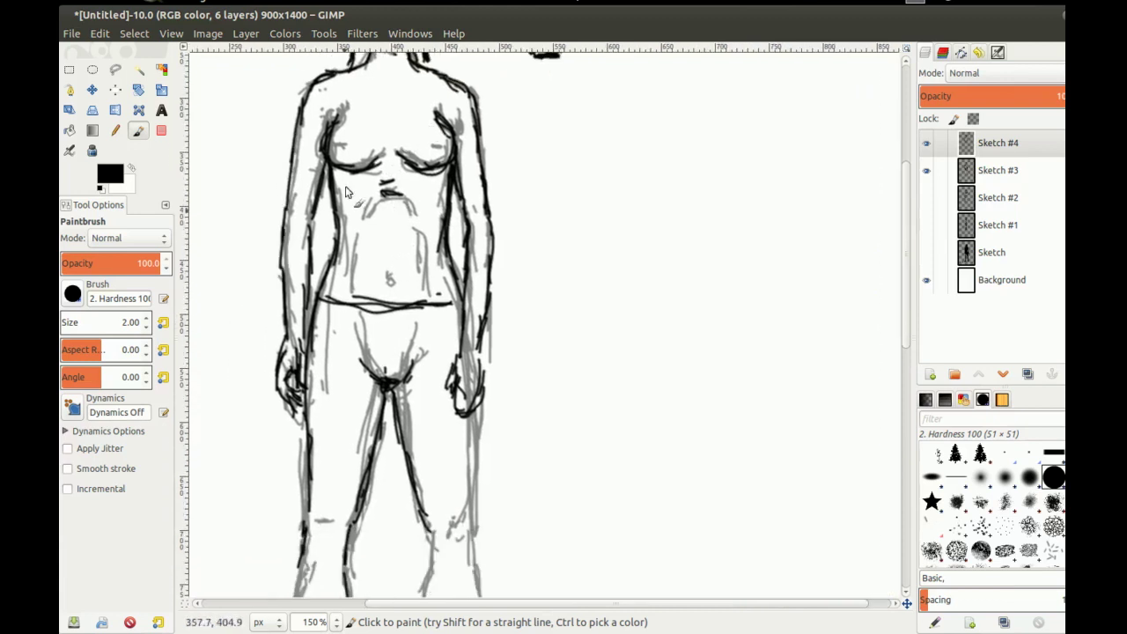
{"action": "left_click_drag", "start_coordinate": [317, 298], "coordinate": [391, 313]}
{"action": "left_click_drag", "start_coordinate": [405, 316], "coordinate": [446, 317]}
{"action": "mouse_move", "coordinate": [315, 300]}
{"action": "left_mouse_down"}
{"action": "mouse_move", "coordinate": [330, 261]}
{"action": "mouse_move", "coordinate": [325, 279]}
{"action": "left_mouse_up"}
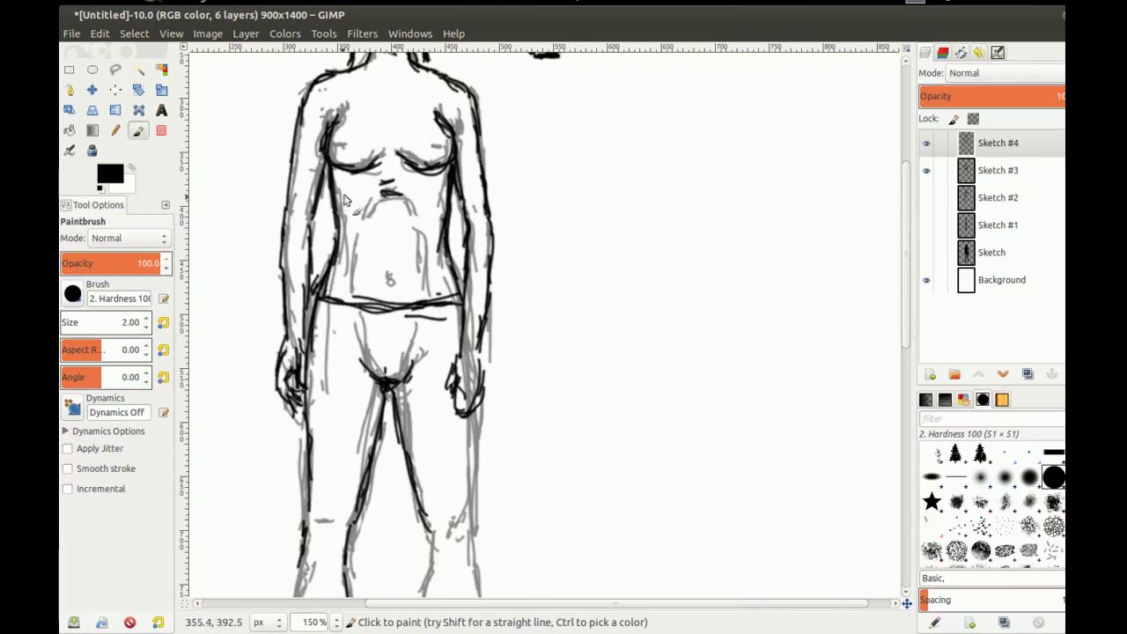
Try short-sleeve hem lines at different heights across both upper arms
{"action": "left_click_drag", "start_coordinate": [394, 154], "coordinate": [395, 234]}
{"action": "scroll", "coordinate": [387, 259], "scroll_direction": "up", "scroll_amount": 2}
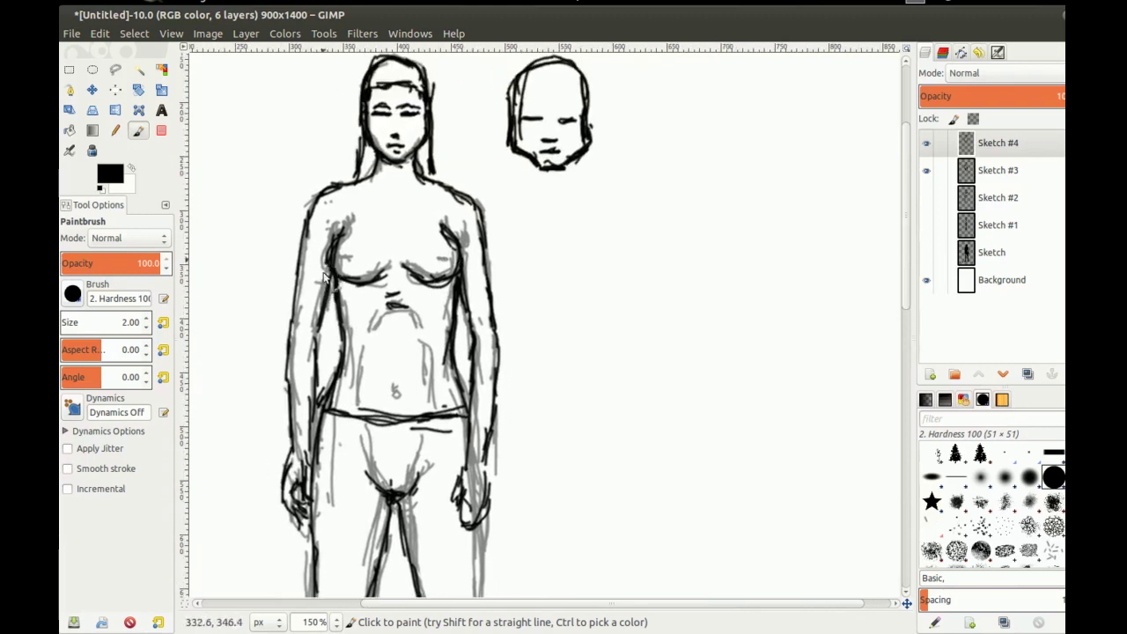
{"action": "left_click_drag", "start_coordinate": [301, 268], "coordinate": [329, 278]}
{"action": "left_click_drag", "start_coordinate": [467, 278], "coordinate": [485, 273]}
{"action": "key", "text": "ctrl+z"}
{"action": "key", "text": "ctrl+z"}
{"action": "key", "text": "ctrl+z"}
{"action": "left_click_drag", "start_coordinate": [303, 231], "coordinate": [328, 243]}
{"action": "left_click_drag", "start_coordinate": [462, 245], "coordinate": [480, 237]}
{"action": "mouse_move", "coordinate": [345, 295]}
{"action": "left_mouse_down"}
{"action": "mouse_move", "coordinate": [321, 231]}
{"action": "mouse_move", "coordinate": [354, 204]}
{"action": "mouse_move", "coordinate": [347, 292]}
{"action": "left_mouse_up"}
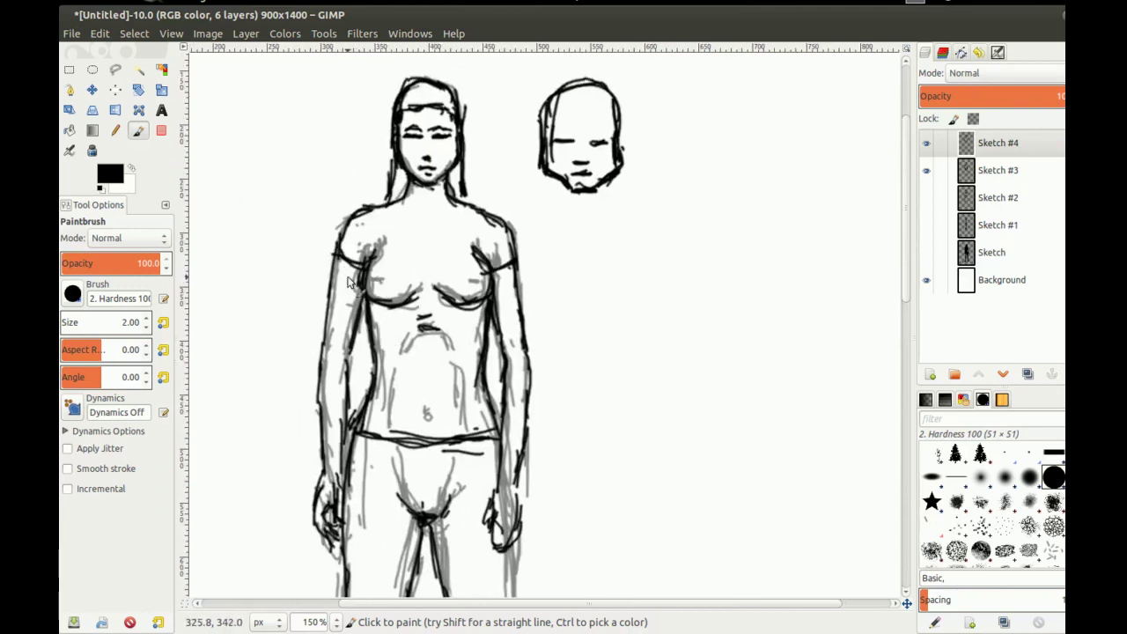
Draw a T-shirt's sleeve hems and round neckline, linking the two bust curves with a short line
{"action": "left_click_drag", "start_coordinate": [334, 270], "coordinate": [361, 277]}
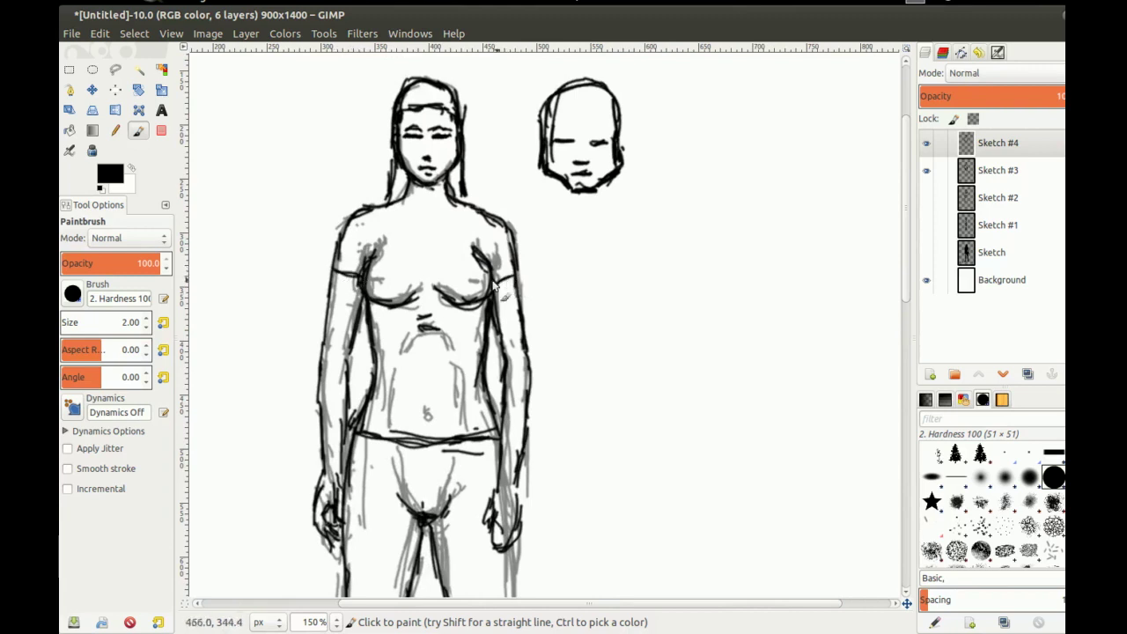
{"action": "left_click_drag", "start_coordinate": [407, 305], "coordinate": [451, 303]}
{"action": "mouse_move", "coordinate": [397, 205]}
{"action": "left_mouse_down"}
{"action": "mouse_move", "coordinate": [461, 208]}
{"action": "mouse_move", "coordinate": [421, 223]}
{"action": "mouse_move", "coordinate": [400, 204]}
{"action": "mouse_move", "coordinate": [444, 217]}
{"action": "mouse_move", "coordinate": [463, 204]}
{"action": "mouse_move", "coordinate": [390, 202]}
{"action": "mouse_move", "coordinate": [425, 219]}
{"action": "mouse_move", "coordinate": [387, 200]}
{"action": "mouse_move", "coordinate": [405, 197]}
{"action": "mouse_move", "coordinate": [378, 205]}
{"action": "left_mouse_up"}
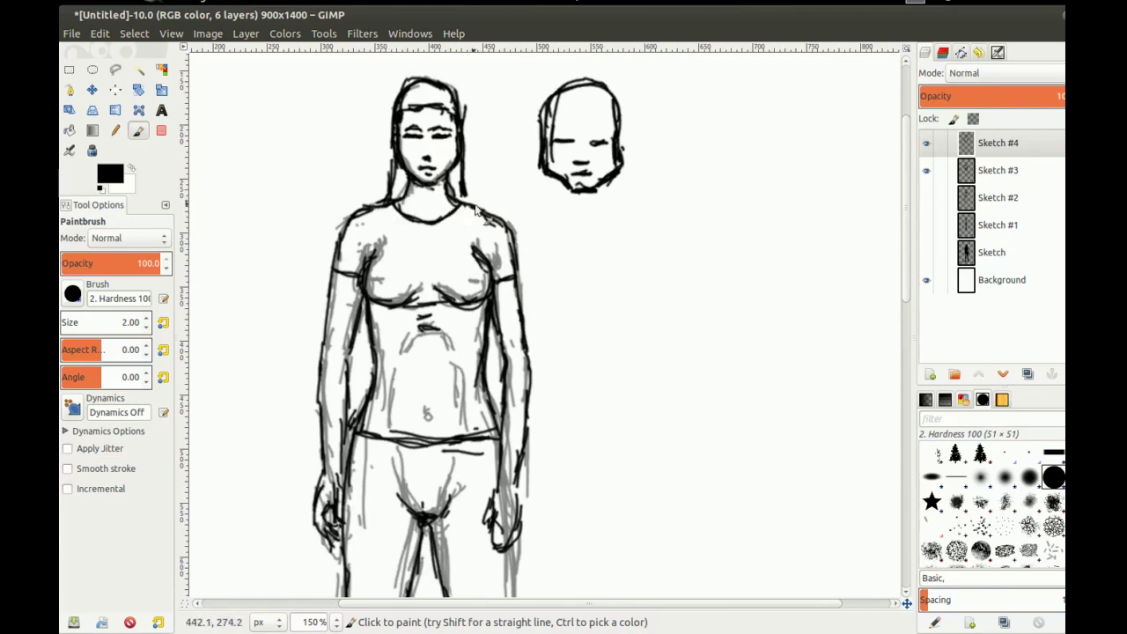
{"action": "left_click_drag", "start_coordinate": [425, 306], "coordinate": [434, 244]}
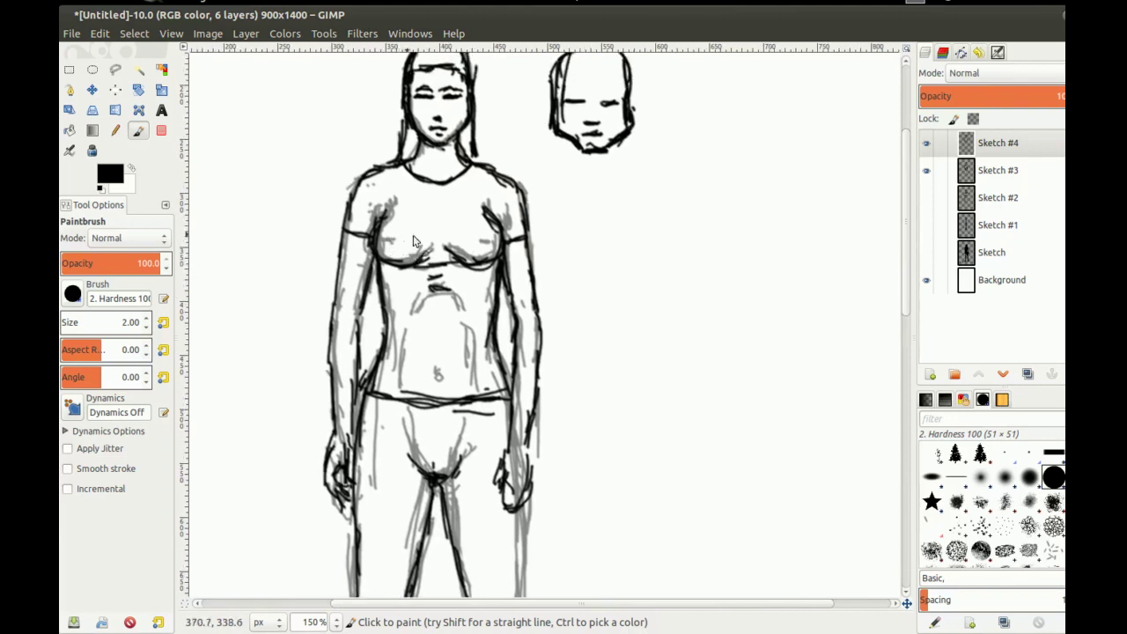
{"action": "left_click", "coordinate": [1006, 176]}
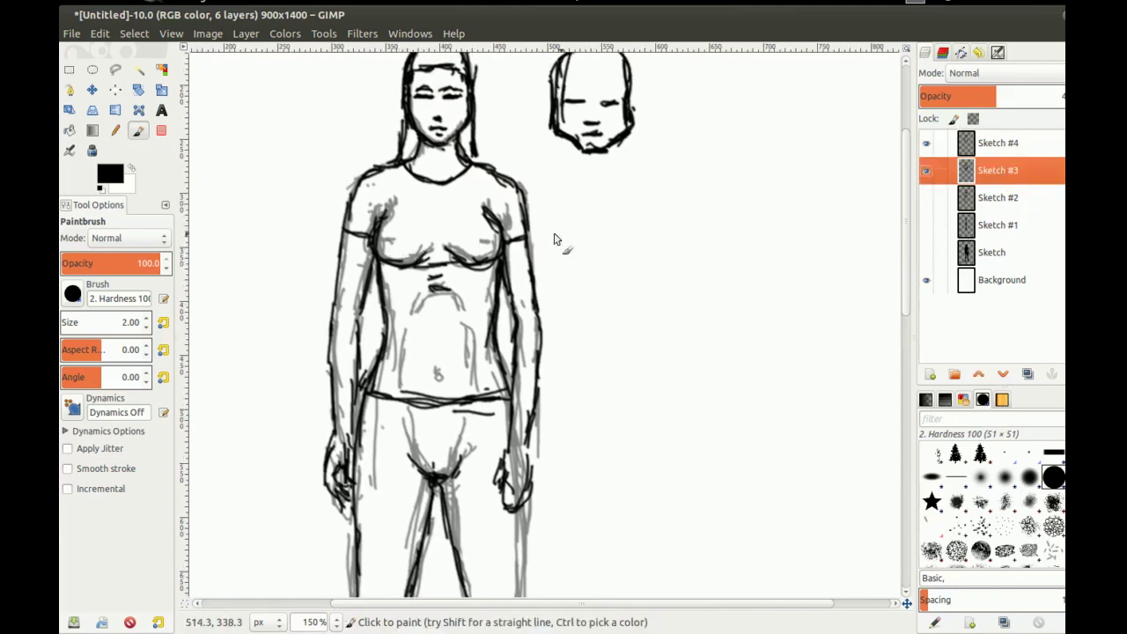
{"action": "left_click", "coordinate": [1012, 148]}
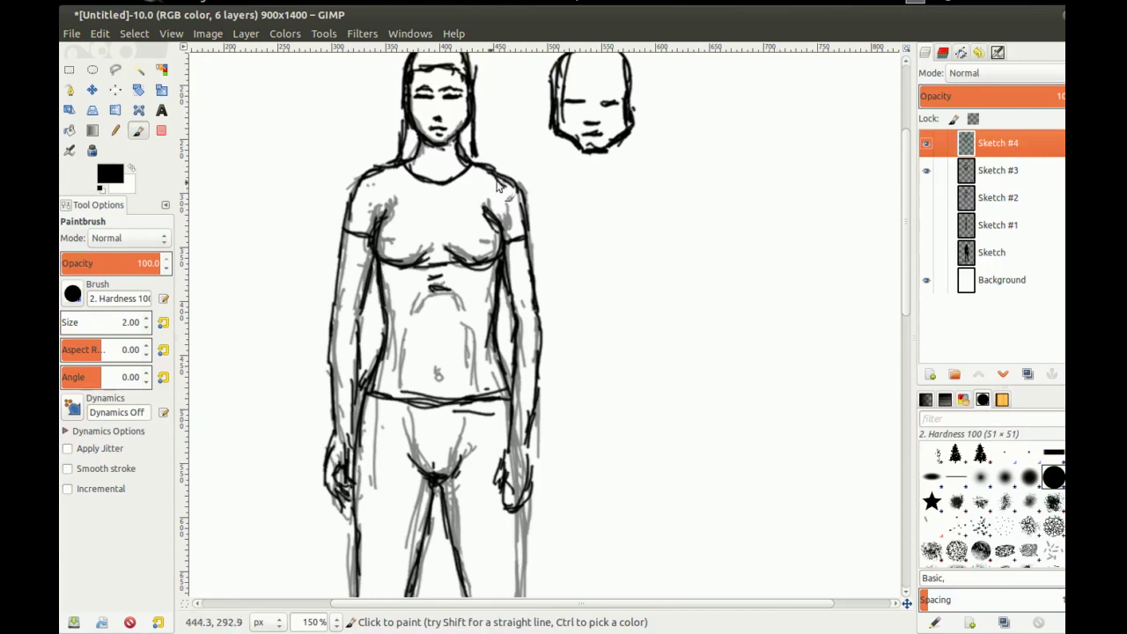
{"action": "left_click_drag", "start_coordinate": [430, 226], "coordinate": [438, 228]}
{"action": "left_click_drag", "start_coordinate": [403, 276], "coordinate": [455, 279]}
{"action": "key", "text": "ctrl+z"}
Partly erase the dark lower breast curves and the marks beneath the bust, and return to the Paintbrush
{"action": "key", "text": "shift+e"}
{"action": "mouse_move", "coordinate": [481, 264]}
{"action": "left_mouse_down"}
{"action": "mouse_move", "coordinate": [496, 297]}
{"action": "mouse_move", "coordinate": [475, 260]}
{"action": "mouse_move", "coordinate": [443, 269]}
{"action": "mouse_move", "coordinate": [471, 280]}
{"action": "left_mouse_up"}
{"action": "mouse_move", "coordinate": [541, 257]}
{"action": "left_mouse_down"}
{"action": "mouse_move", "coordinate": [489, 253]}
{"action": "mouse_move", "coordinate": [519, 258]}
{"action": "mouse_move", "coordinate": [472, 306]}
{"action": "mouse_move", "coordinate": [459, 261]}
{"action": "mouse_move", "coordinate": [450, 266]}
{"action": "mouse_move", "coordinate": [489, 266]}
{"action": "mouse_move", "coordinate": [488, 282]}
{"action": "mouse_move", "coordinate": [516, 261]}
{"action": "mouse_move", "coordinate": [512, 276]}
{"action": "mouse_move", "coordinate": [497, 243]}
{"action": "left_mouse_up"}
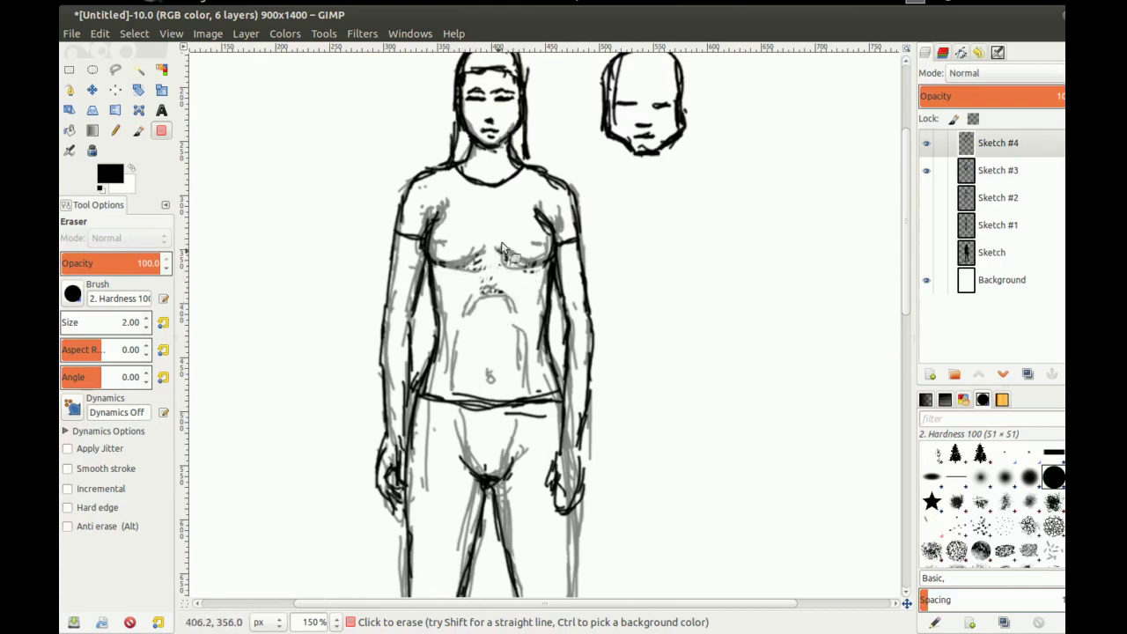
{"action": "key", "text": "ctrl+z"}
{"action": "key", "text": "p"}
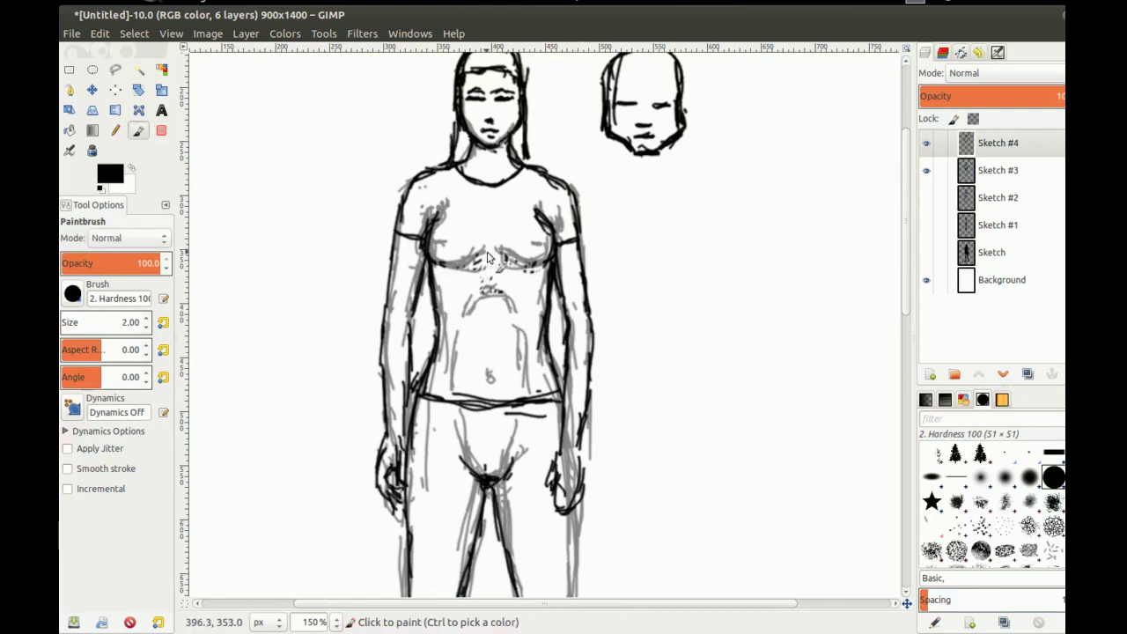
Draw short shirt folds beneath the centre of the bust and down both sides of the ribs
{"action": "mouse_move", "coordinate": [476, 262]}
{"action": "left_mouse_down"}
{"action": "mouse_move", "coordinate": [503, 261]}
{"action": "mouse_move", "coordinate": [480, 282]}
{"action": "left_mouse_up"}
{"action": "mouse_move", "coordinate": [499, 267]}
{"action": "left_mouse_down"}
{"action": "mouse_move", "coordinate": [519, 287]}
{"action": "mouse_move", "coordinate": [532, 271]}
{"action": "mouse_move", "coordinate": [533, 311]}
{"action": "left_mouse_up"}
{"action": "left_click_drag", "start_coordinate": [542, 273], "coordinate": [539, 313]}
{"action": "mouse_move", "coordinate": [449, 272]}
{"action": "left_mouse_down"}
{"action": "mouse_move", "coordinate": [437, 307]}
{"action": "mouse_move", "coordinate": [437, 263]}
{"action": "mouse_move", "coordinate": [443, 294]}
{"action": "mouse_move", "coordinate": [466, 270]}
{"action": "mouse_move", "coordinate": [437, 322]}
{"action": "mouse_move", "coordinate": [448, 339]}
{"action": "mouse_move", "coordinate": [456, 258]}
{"action": "mouse_move", "coordinate": [474, 240]}
{"action": "mouse_move", "coordinate": [469, 298]}
{"action": "left_mouse_up"}
{"action": "left_click_drag", "start_coordinate": [477, 255], "coordinate": [478, 146]}
{"action": "mouse_move", "coordinate": [467, 99]}
{"action": "left_mouse_down"}
{"action": "mouse_move", "coordinate": [458, 122]}
{"action": "mouse_move", "coordinate": [489, 134]}
{"action": "left_mouse_up"}
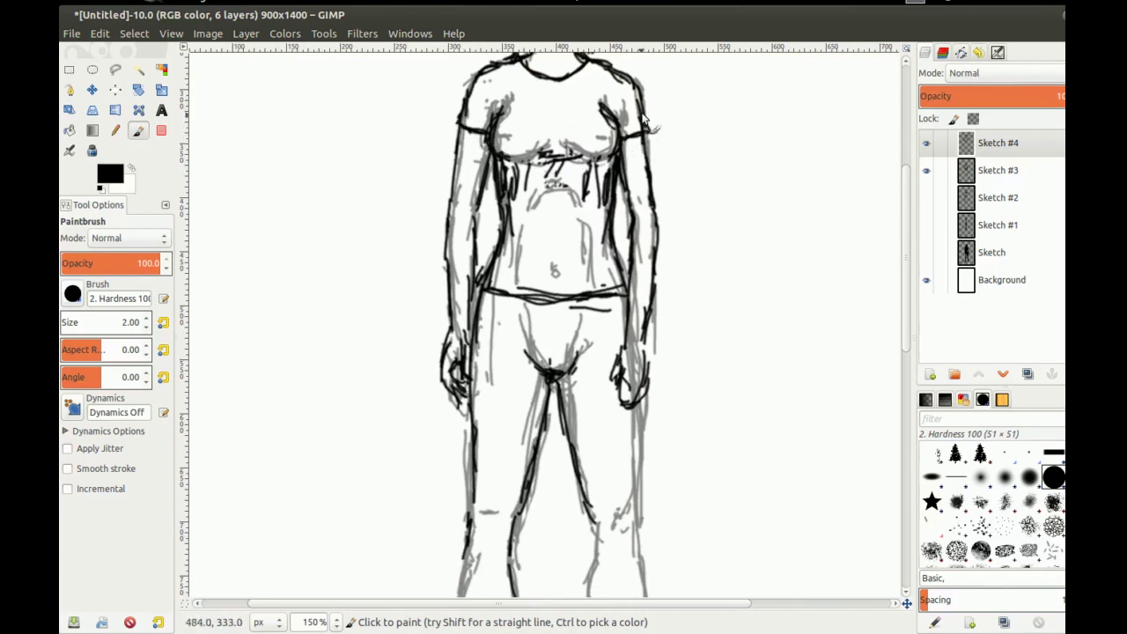
{"action": "left_click_drag", "start_coordinate": [532, 58], "coordinate": [508, 180]}
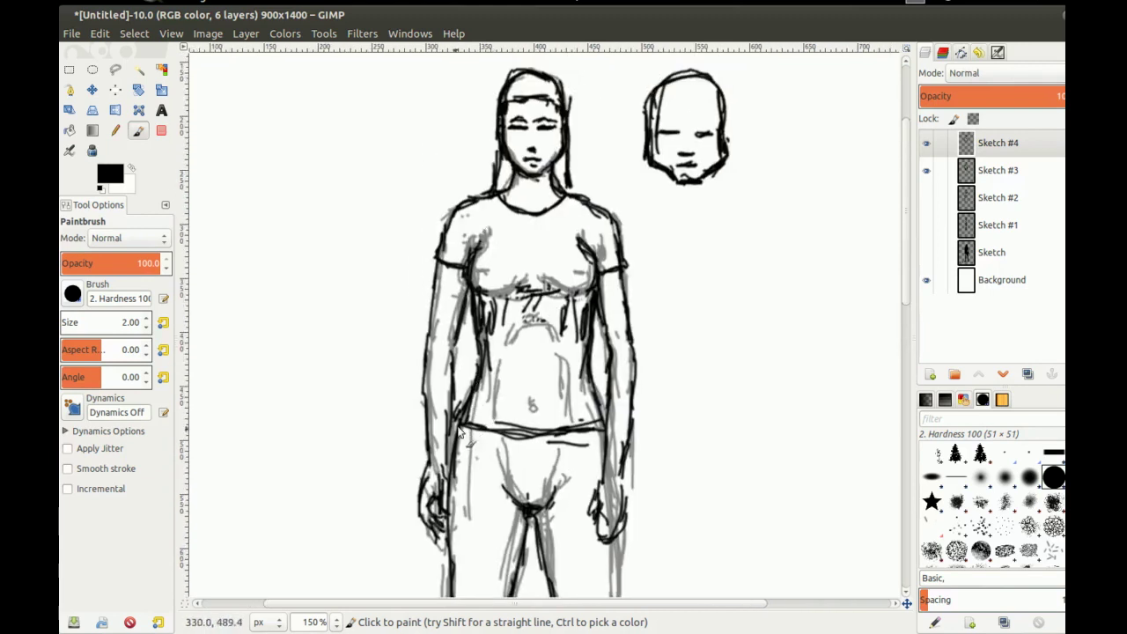
Try a long trouser fly line running down from the centre of the waistband
{"action": "scroll", "coordinate": [459, 431], "scroll_direction": "down", "scroll_amount": 7}
{"action": "scroll", "coordinate": [498, 222], "scroll_direction": "left", "scroll_amount": 2}
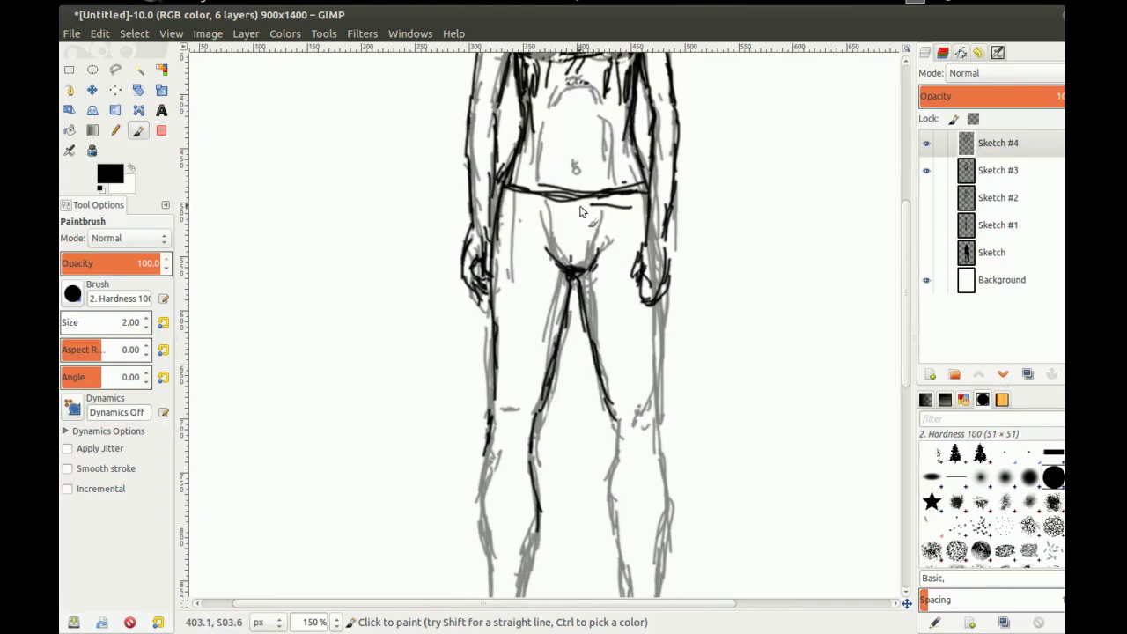
{"action": "left_click_drag", "start_coordinate": [580, 200], "coordinate": [582, 245]}
{"action": "mouse_move", "coordinate": [593, 196]}
{"action": "left_mouse_down"}
{"action": "mouse_move", "coordinate": [526, 314]}
{"action": "mouse_move", "coordinate": [521, 258]}
{"action": "left_mouse_up"}
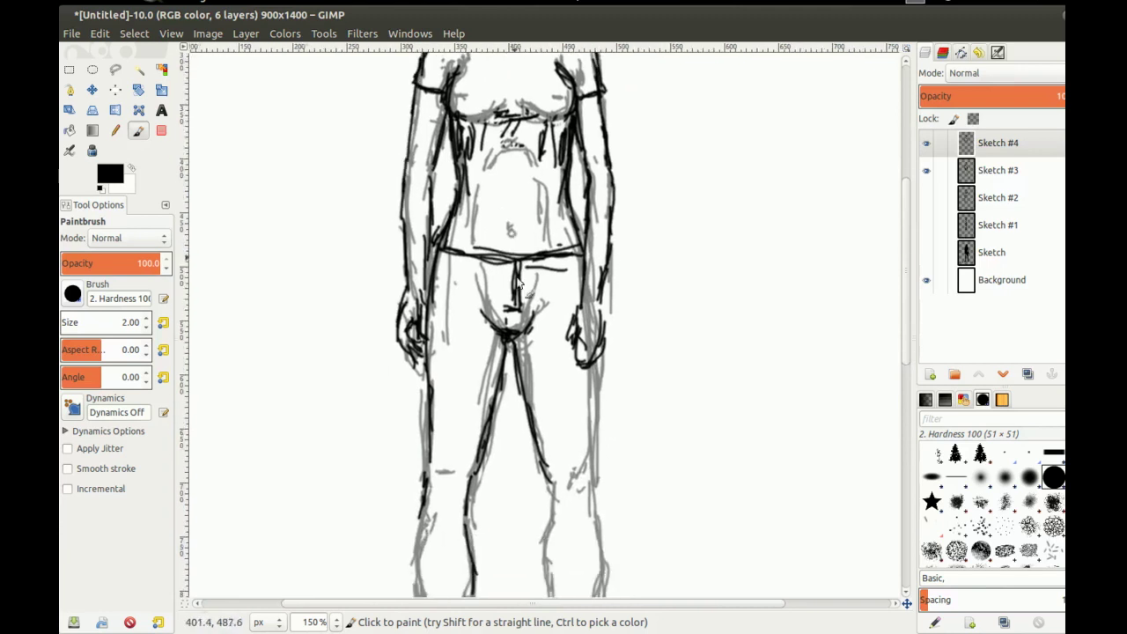
{"action": "key", "text": "ctrl+z"}
{"action": "key", "text": "ctrl+z"}
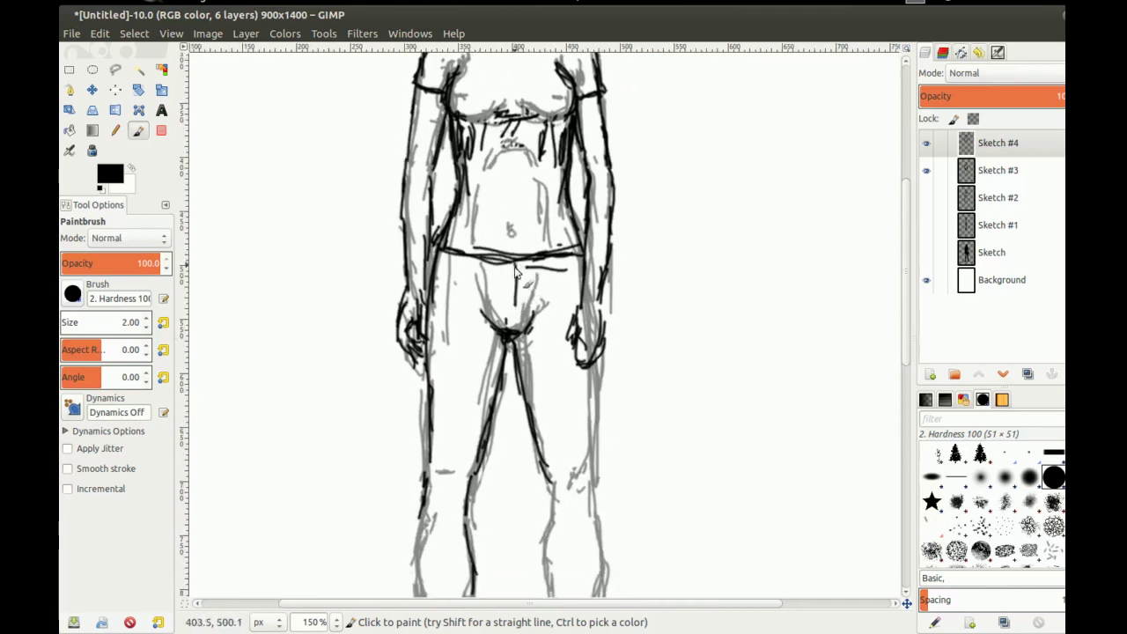
Draw a short centre tab and small belt loops along the waistband, plus a left-hand pocket line
{"action": "mouse_move", "coordinate": [518, 263]}
{"action": "left_mouse_down"}
{"action": "mouse_move", "coordinate": [511, 292]}
{"action": "mouse_move", "coordinate": [523, 274]}
{"action": "left_mouse_up"}
{"action": "key", "text": "ctrl+z"}
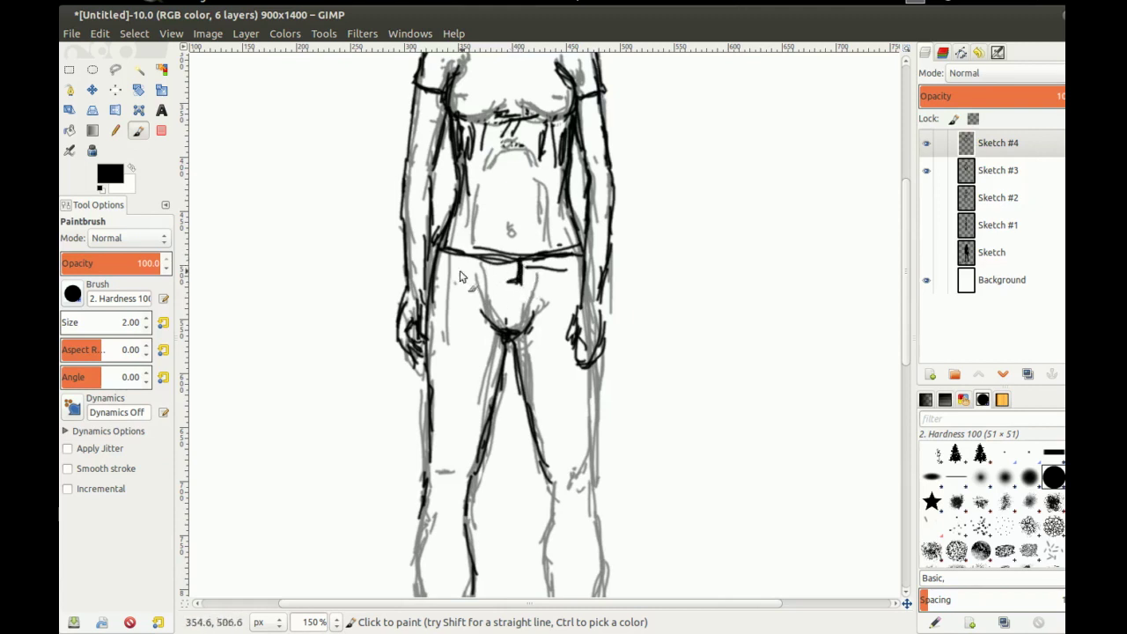
{"action": "left_click_drag", "start_coordinate": [439, 260], "coordinate": [486, 274]}
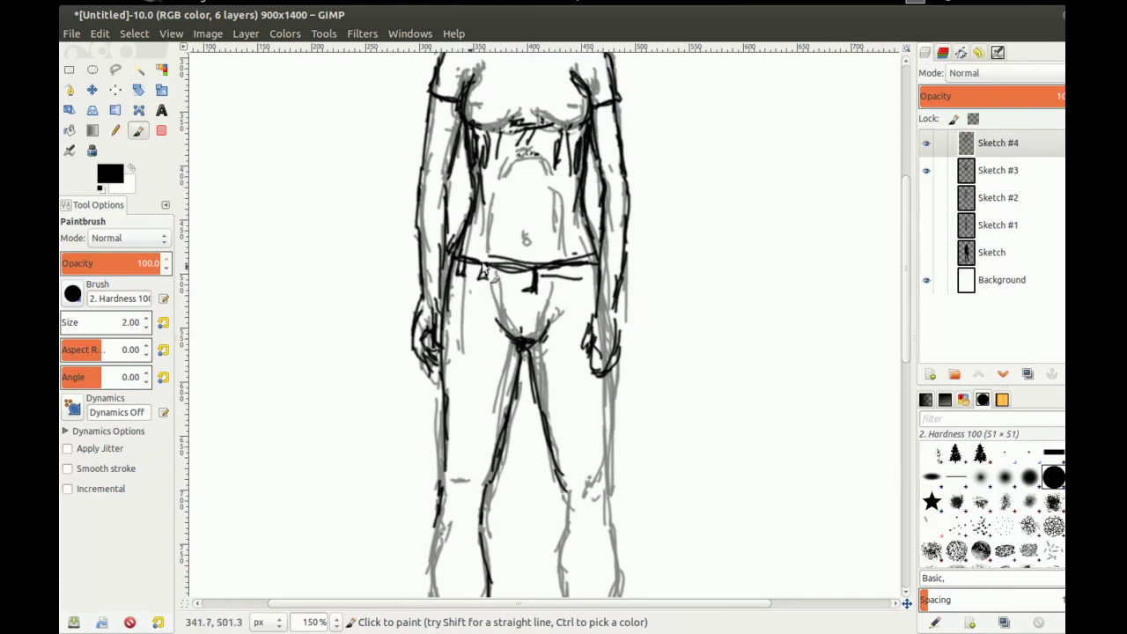
{"action": "left_click_drag", "start_coordinate": [567, 280], "coordinate": [567, 268]}
{"action": "mouse_move", "coordinate": [509, 308]}
{"action": "left_mouse_down"}
{"action": "mouse_move", "coordinate": [497, 282]}
{"action": "mouse_move", "coordinate": [525, 244]}
{"action": "mouse_move", "coordinate": [473, 234]}
{"action": "left_mouse_up"}
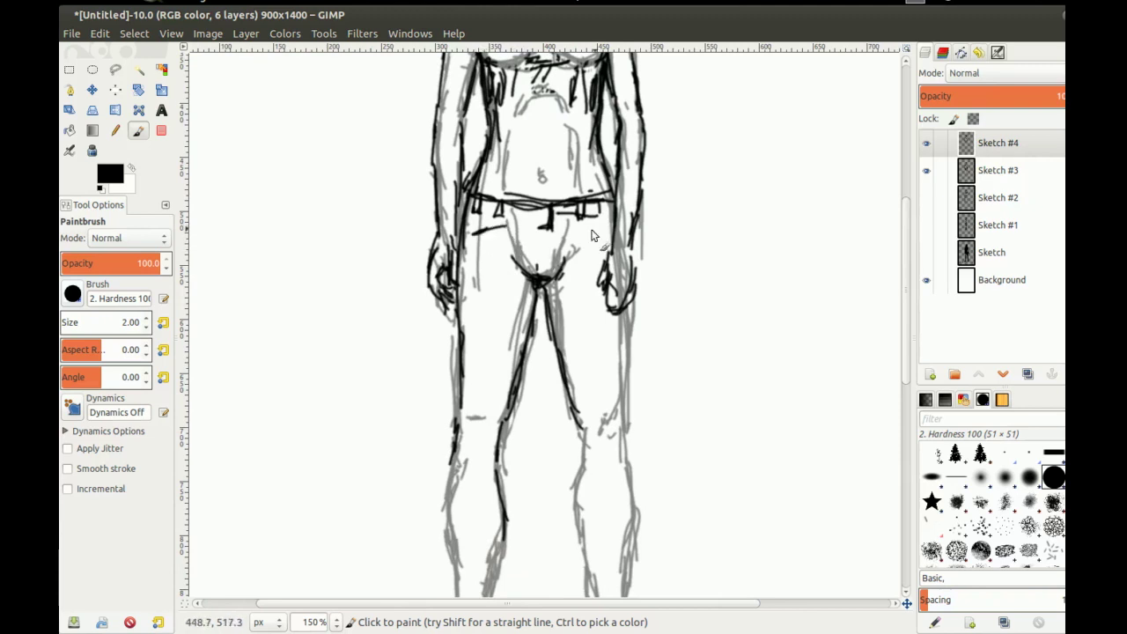
Add the second pocket line below the waistband and trace both loose trouser legs down to curved hems above the ankles
{"action": "mouse_move", "coordinate": [520, 285]}
{"action": "left_mouse_down"}
{"action": "mouse_move", "coordinate": [555, 173]}
{"action": "mouse_move", "coordinate": [563, 222]}
{"action": "left_mouse_up"}
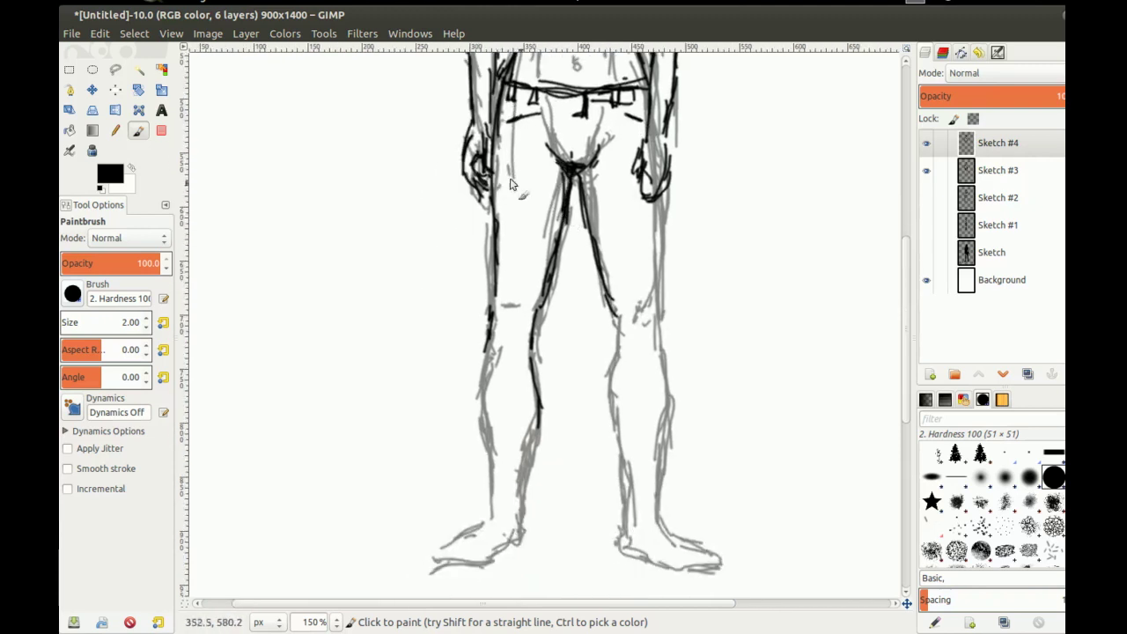
{"action": "scroll", "coordinate": [507, 184], "scroll_direction": "down", "scroll_amount": 2}
{"action": "mouse_move", "coordinate": [483, 184]}
{"action": "left_mouse_down"}
{"action": "mouse_move", "coordinate": [524, 188]}
{"action": "mouse_move", "coordinate": [517, 262]}
{"action": "mouse_move", "coordinate": [544, 257]}
{"action": "mouse_move", "coordinate": [549, 272]}
{"action": "left_mouse_up"}
{"action": "left_click_drag", "start_coordinate": [547, 260], "coordinate": [546, 298]}
{"action": "mouse_move", "coordinate": [525, 238]}
{"action": "left_mouse_down"}
{"action": "mouse_move", "coordinate": [520, 297]}
{"action": "mouse_move", "coordinate": [544, 323]}
{"action": "left_mouse_up"}
{"action": "mouse_move", "coordinate": [580, 252]}
{"action": "left_mouse_down"}
{"action": "mouse_move", "coordinate": [582, 332]}
{"action": "mouse_move", "coordinate": [606, 320]}
{"action": "mouse_move", "coordinate": [586, 325]}
{"action": "mouse_move", "coordinate": [606, 292]}
{"action": "mouse_move", "coordinate": [603, 321]}
{"action": "left_mouse_up"}
{"action": "left_click_drag", "start_coordinate": [600, 196], "coordinate": [602, 278]}
{"action": "left_click_drag", "start_coordinate": [534, 252], "coordinate": [503, 335]}
{"action": "mouse_move", "coordinate": [523, 192]}
{"action": "left_mouse_down"}
{"action": "mouse_move", "coordinate": [505, 258]}
{"action": "mouse_move", "coordinate": [513, 275]}
{"action": "mouse_move", "coordinate": [519, 196]}
{"action": "left_mouse_up"}
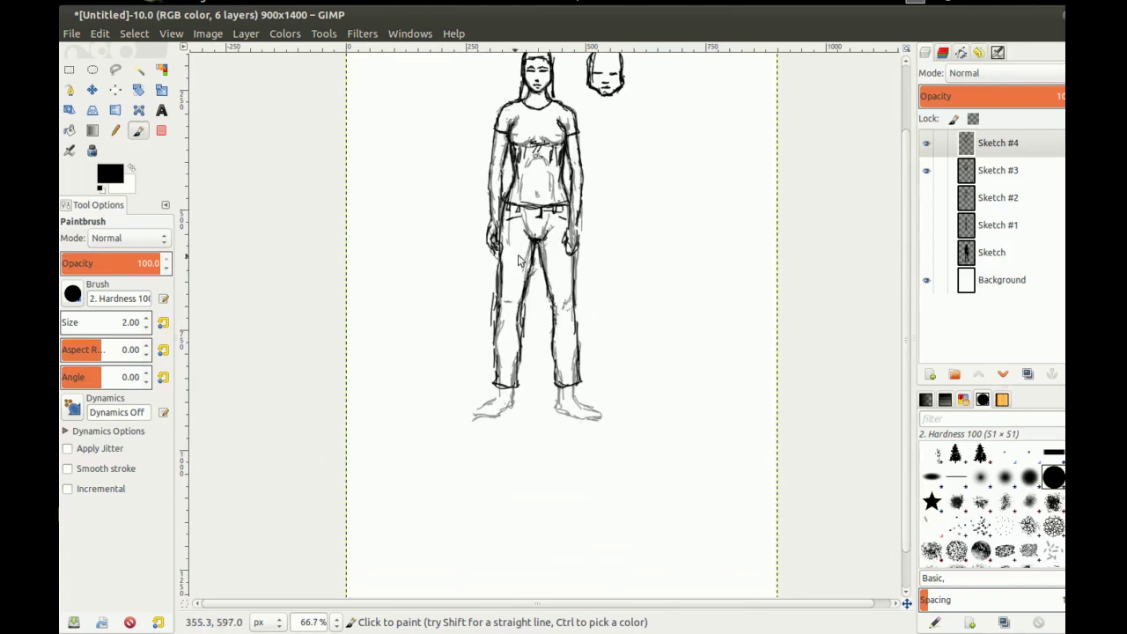
Review the outlines of both trouser legs and their hems against the rest of the figure
{"action": "scroll", "coordinate": [518, 260], "scroll_direction": "up", "scroll_amount": 2}
{"action": "left_click_drag", "start_coordinate": [468, 483], "coordinate": [510, 251]}
{"action": "left_click_drag", "start_coordinate": [518, 118], "coordinate": [518, 231]}
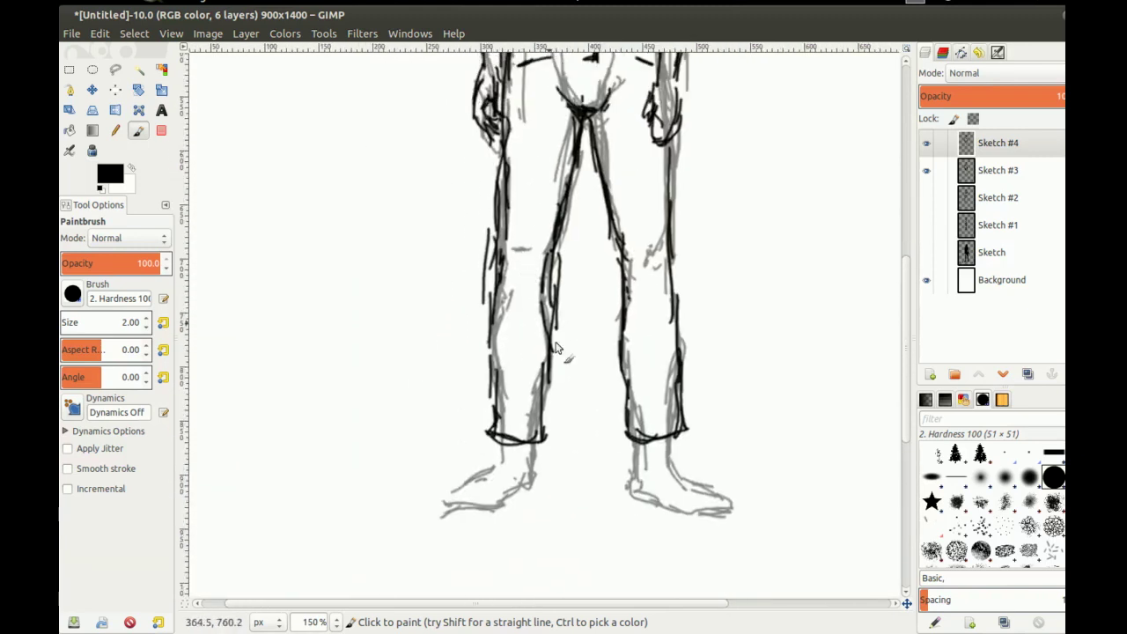
{"action": "left_click_drag", "start_coordinate": [537, 184], "coordinate": [553, 157]}
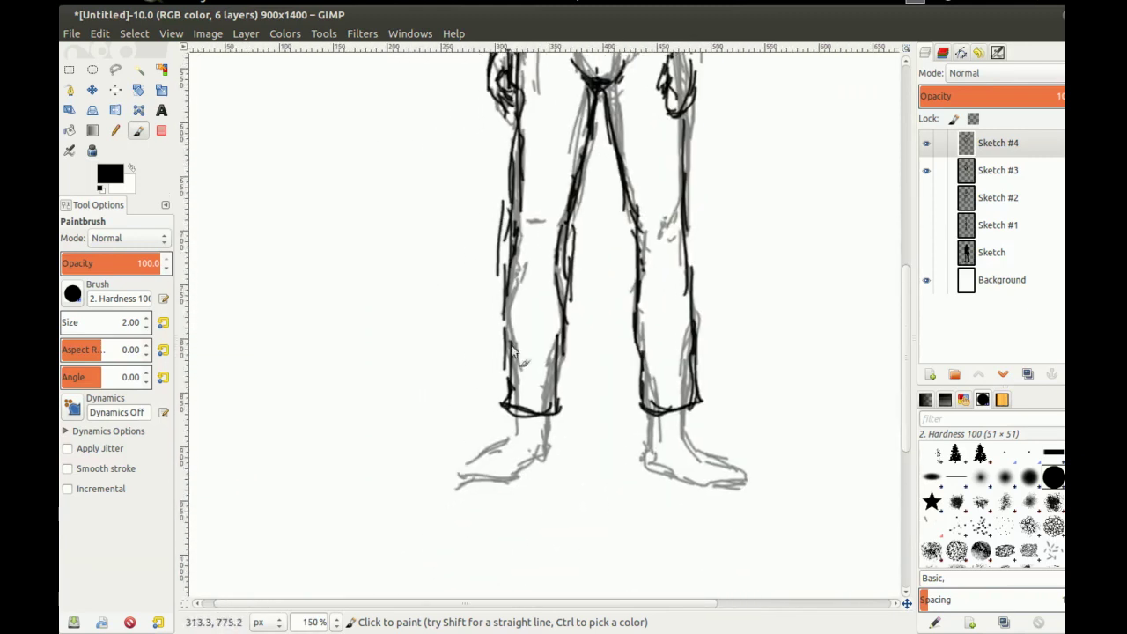
{"action": "mouse_move", "coordinate": [609, 348]}
{"action": "left_mouse_down"}
{"action": "mouse_move", "coordinate": [608, 274]}
{"action": "mouse_move", "coordinate": [622, 364]}
{"action": "left_mouse_up"}
{"action": "scroll", "coordinate": [622, 266], "scroll_direction": "down", "scroll_amount": 1}
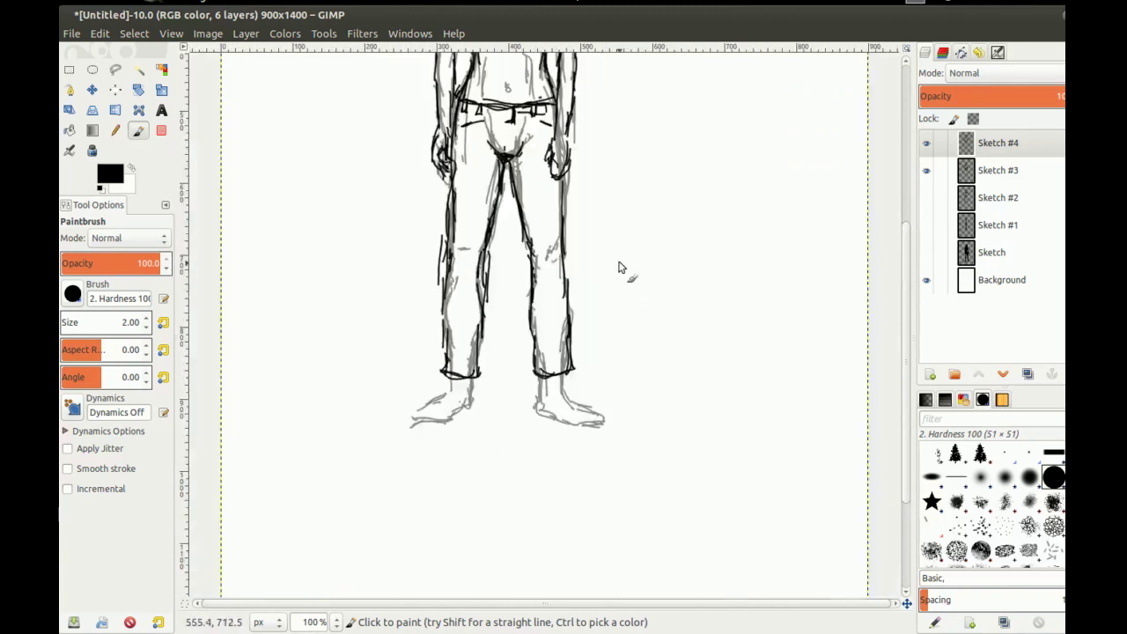
{"action": "scroll", "coordinate": [531, 206], "scroll_direction": "down", "scroll_amount": 1}
{"action": "left_click_drag", "start_coordinate": [520, 193], "coordinate": [561, 284]}
{"action": "left_click_drag", "start_coordinate": [561, 179], "coordinate": [566, 261]}
{"action": "scroll", "coordinate": [576, 278], "scroll_direction": "up", "scroll_amount": 1}
{"action": "left_click_drag", "start_coordinate": [522, 466], "coordinate": [568, 285]}
{"action": "scroll", "coordinate": [568, 351], "scroll_direction": "down", "scroll_amount": 2}
{"action": "scroll", "coordinate": [545, 335], "scroll_direction": "down", "scroll_amount": 2}
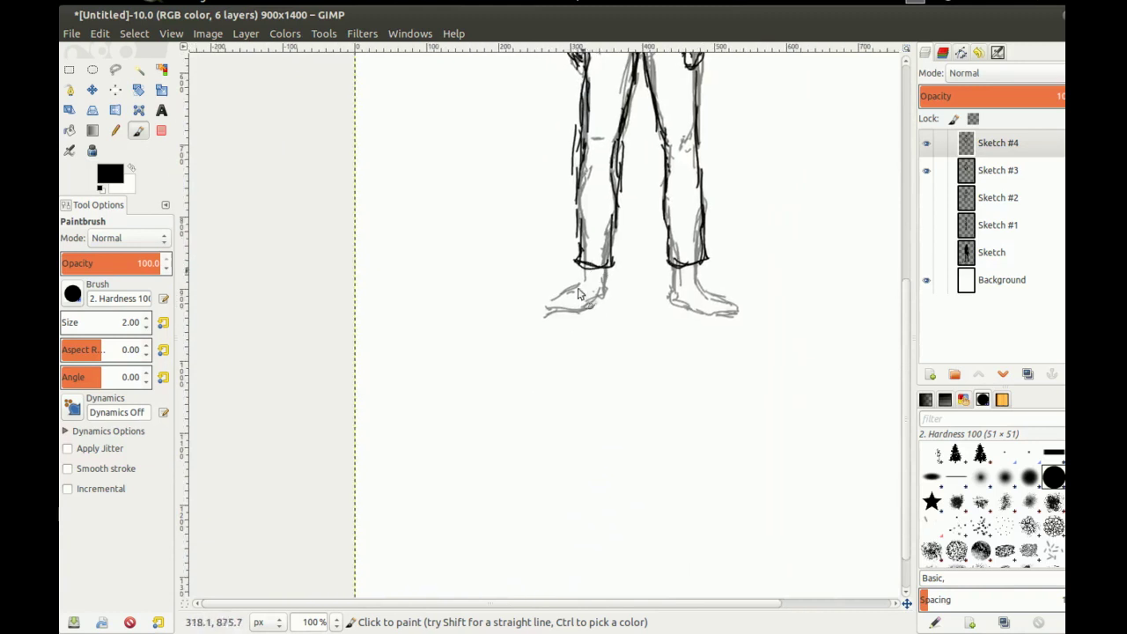
Trace both bare feet below the trouser hems in black, including ankles, soles and small rounded toes
{"action": "scroll", "coordinate": [572, 260], "scroll_direction": "up", "scroll_amount": 1}
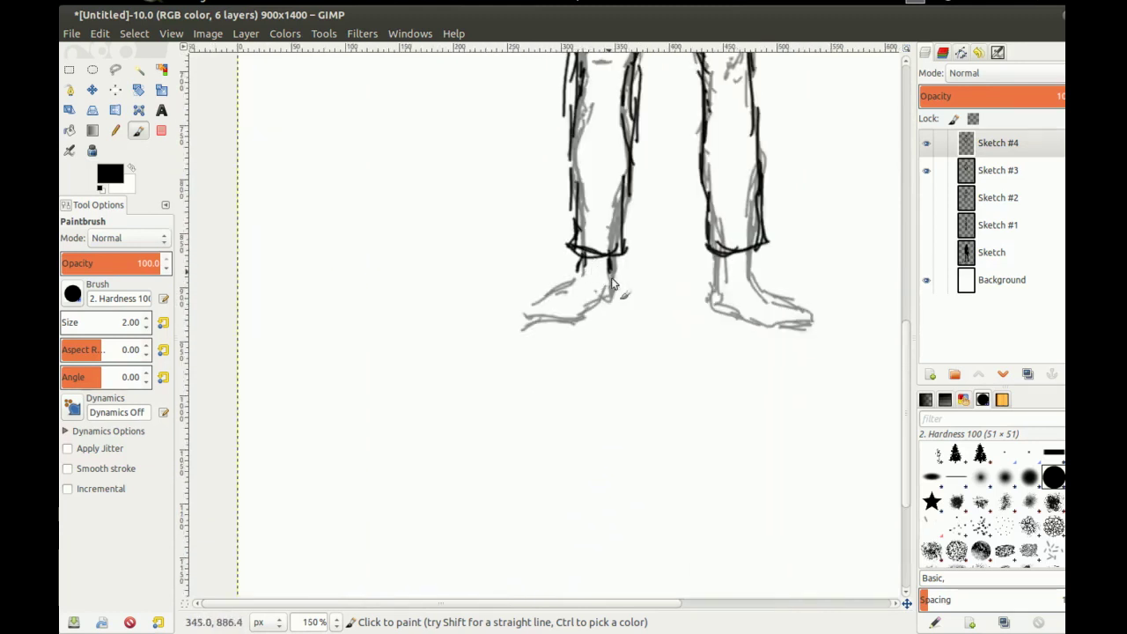
{"action": "left_click_drag", "start_coordinate": [612, 297], "coordinate": [588, 312]}
{"action": "mouse_move", "coordinate": [580, 271]}
{"action": "left_mouse_down"}
{"action": "mouse_move", "coordinate": [539, 296]}
{"action": "mouse_move", "coordinate": [548, 321]}
{"action": "mouse_move", "coordinate": [556, 318]}
{"action": "left_mouse_up"}
{"action": "left_click_drag", "start_coordinate": [588, 319], "coordinate": [567, 318]}
{"action": "left_click_drag", "start_coordinate": [564, 320], "coordinate": [608, 297]}
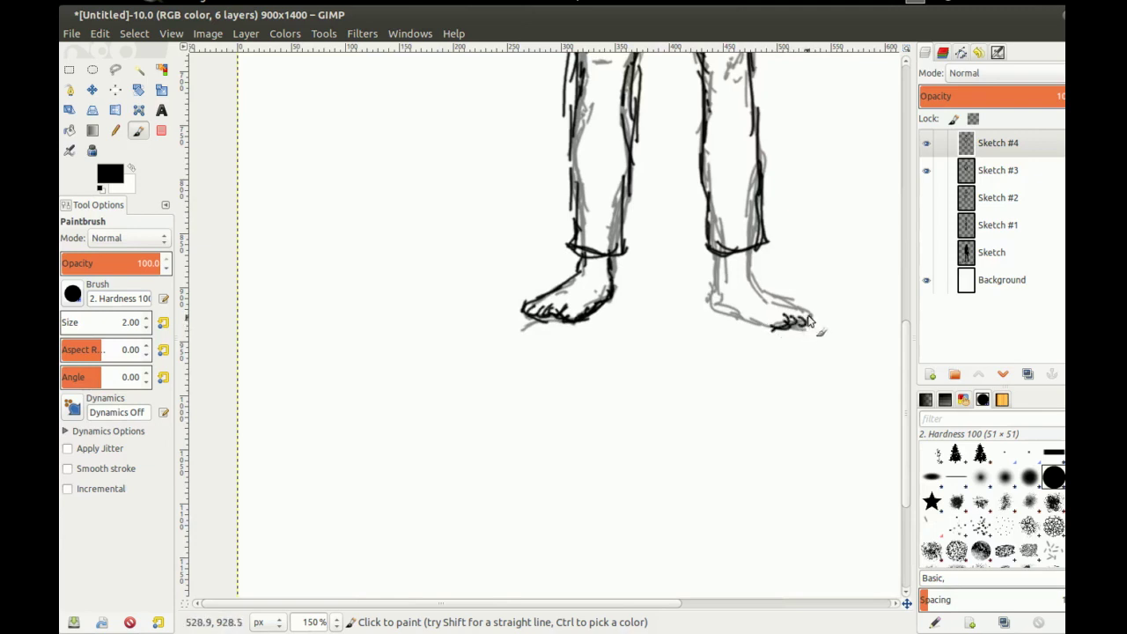
{"action": "mouse_move", "coordinate": [716, 294]}
{"action": "left_mouse_down"}
{"action": "mouse_move", "coordinate": [714, 312]}
{"action": "mouse_move", "coordinate": [770, 335]}
{"action": "left_mouse_up"}
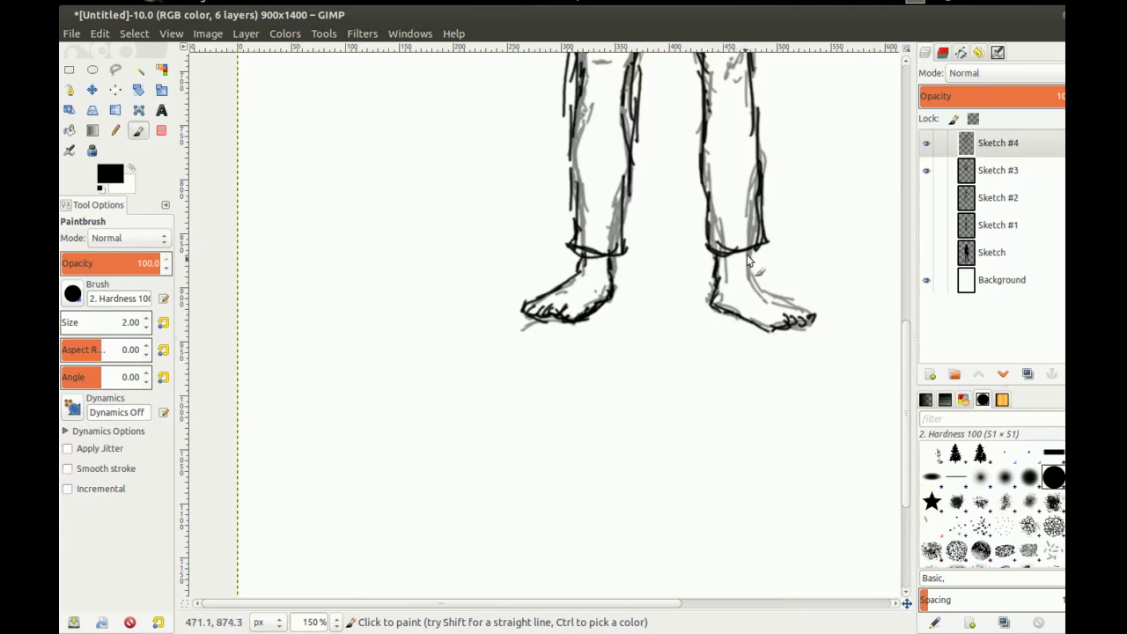
{"action": "mouse_move", "coordinate": [753, 286]}
{"action": "left_mouse_down"}
{"action": "mouse_move", "coordinate": [779, 306]}
{"action": "mouse_move", "coordinate": [806, 303]}
{"action": "left_mouse_up"}
Erase the separate head study beside the figure with the Eraser at size 32
{"action": "left_click_drag", "start_coordinate": [698, 245], "coordinate": [659, 326]}
{"action": "scroll", "coordinate": [679, 282], "scroll_direction": "down", "scroll_amount": 1}
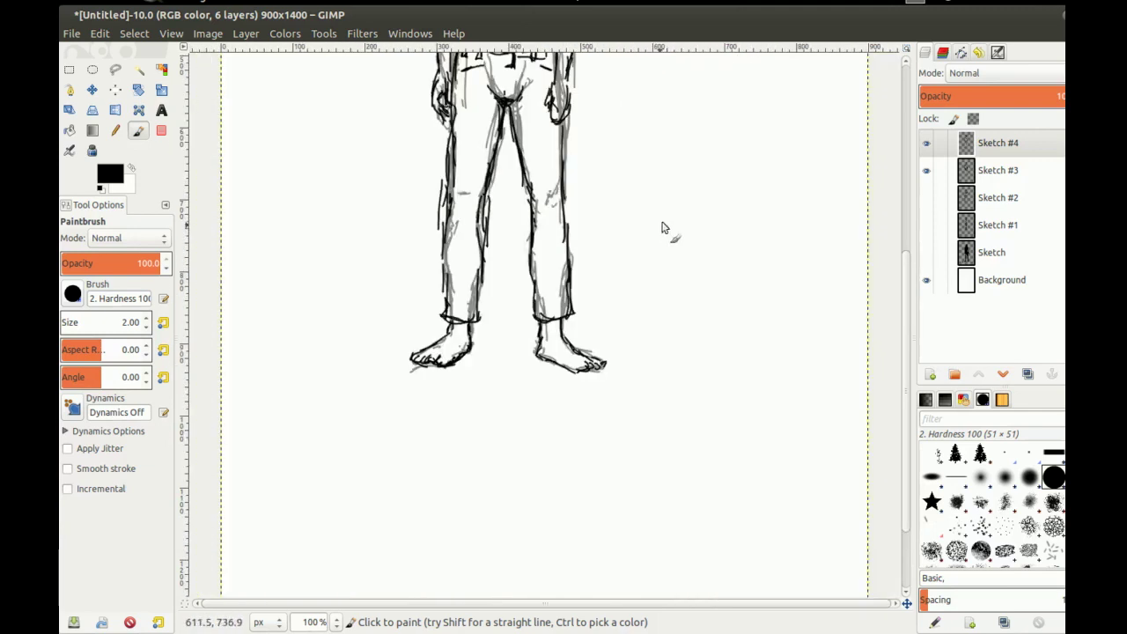
{"action": "left_click_drag", "start_coordinate": [534, 226], "coordinate": [680, 257]}
{"action": "mouse_move", "coordinate": [642, 184]}
{"action": "left_mouse_down"}
{"action": "mouse_move", "coordinate": [602, 178]}
{"action": "mouse_move", "coordinate": [596, 302]}
{"action": "left_mouse_up"}
{"action": "scroll", "coordinate": [599, 289], "scroll_direction": "down", "scroll_amount": 1}
{"action": "mouse_move", "coordinate": [605, 231]}
{"action": "left_mouse_down"}
{"action": "mouse_move", "coordinate": [613, 330]}
{"action": "mouse_move", "coordinate": [585, 250]}
{"action": "left_mouse_up"}
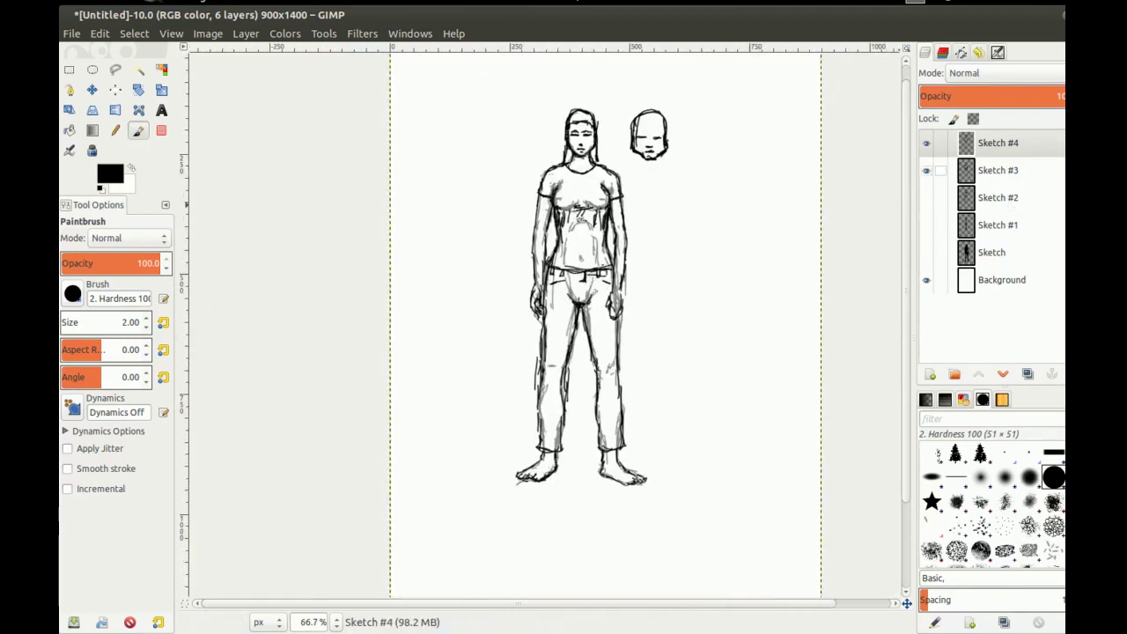
{"action": "key", "text": "shift+e"}
{"action": "key", "text": "shift+bracketright"}
{"action": "key", "text": "shift+bracketright"}
{"action": "key", "text": "shift+bracketright"}
{"action": "mouse_move", "coordinate": [658, 129]}
{"action": "left_mouse_down"}
{"action": "mouse_move", "coordinate": [664, 154]}
{"action": "mouse_move", "coordinate": [645, 132]}
{"action": "mouse_move", "coordinate": [640, 149]}
{"action": "left_mouse_up"}
{"action": "mouse_move", "coordinate": [571, 244]}
{"action": "left_mouse_down"}
{"action": "mouse_move", "coordinate": [554, 271]}
{"action": "mouse_move", "coordinate": [569, 273]}
{"action": "mouse_move", "coordinate": [569, 311]}
{"action": "left_mouse_up"}
Examine the whole clothed figure from head to feet, checking the linework and proportions
{"action": "key", "text": "minus"}
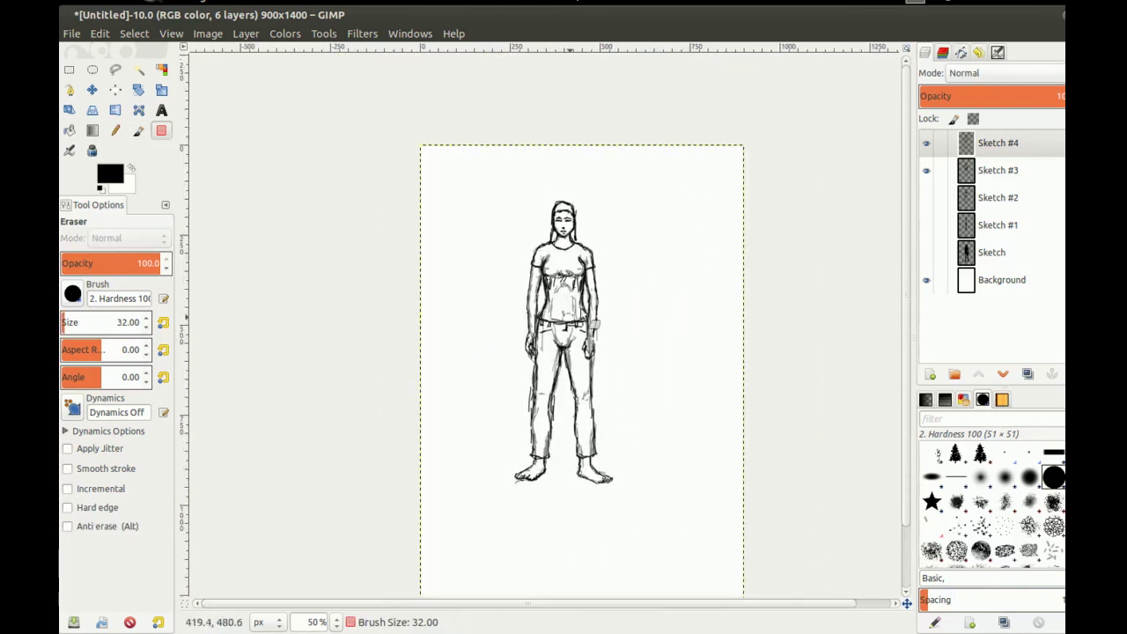
{"action": "left_click_drag", "start_coordinate": [507, 368], "coordinate": [552, 274]}
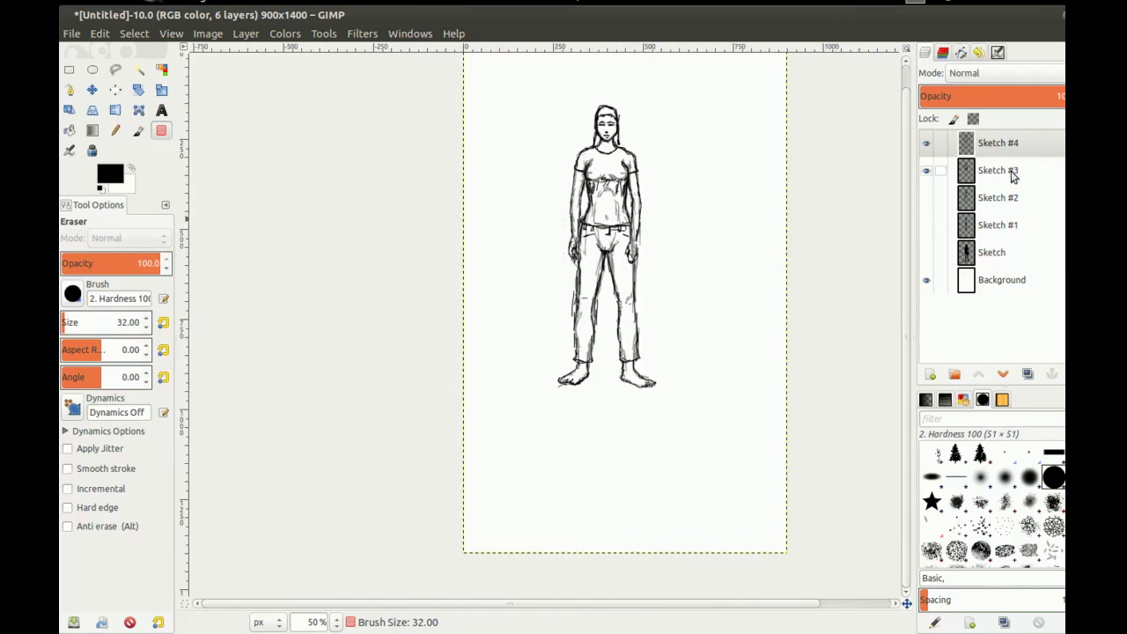
{"action": "scroll", "coordinate": [701, 256], "scroll_direction": "up", "scroll_amount": 3}
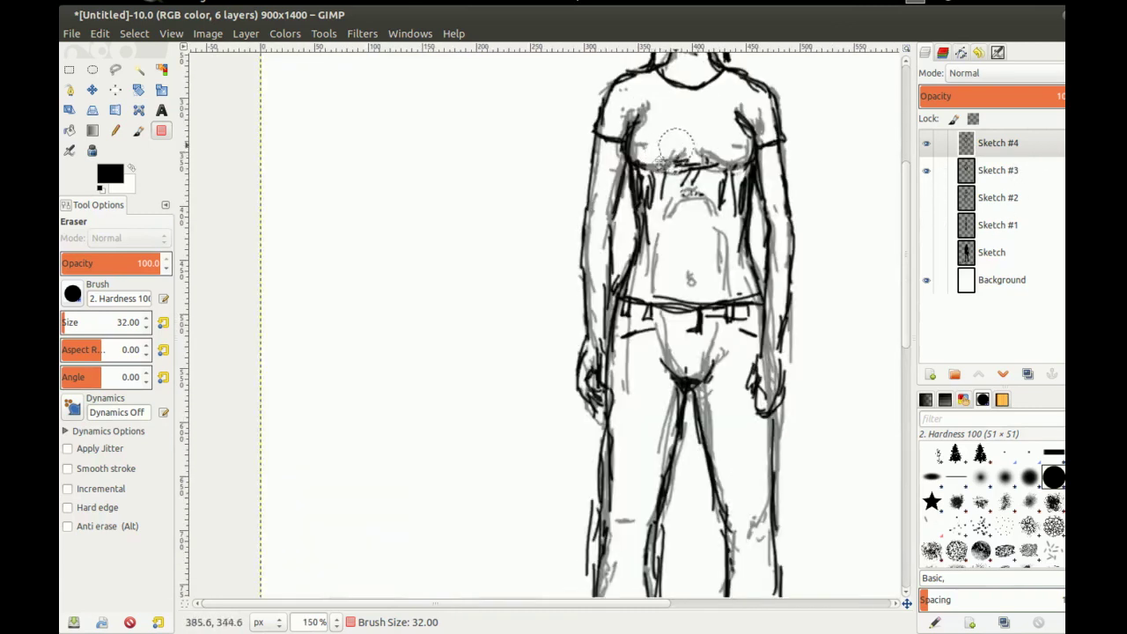
{"action": "scroll", "coordinate": [676, 141], "scroll_direction": "up", "scroll_amount": 2}
{"action": "scroll", "coordinate": [620, 295], "scroll_direction": "down", "scroll_amount": 3}
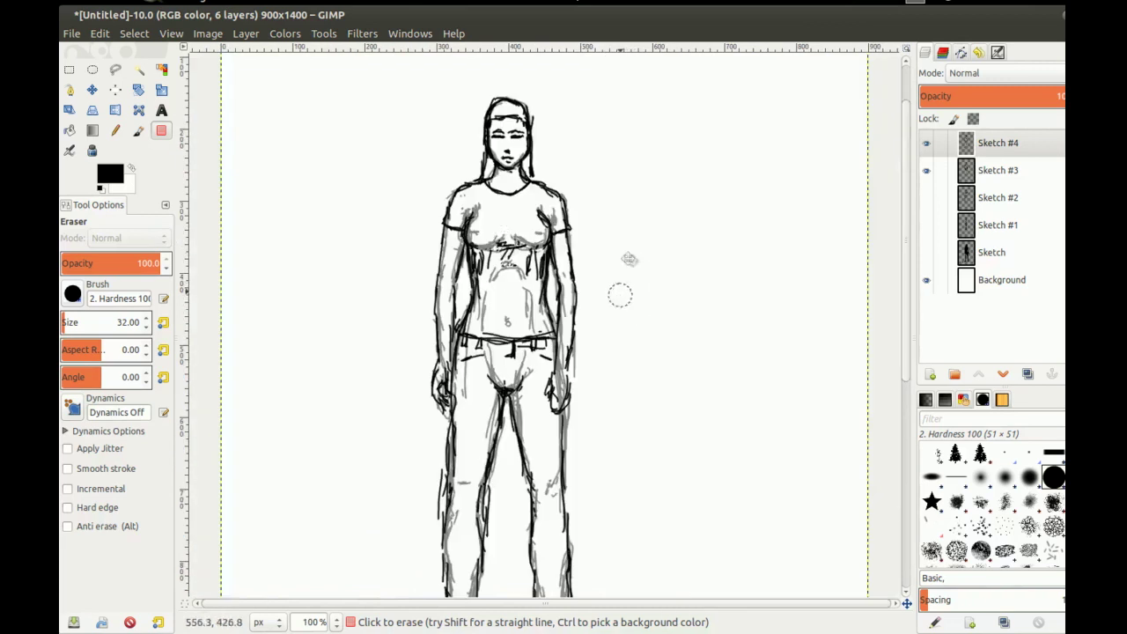
{"action": "left_click_drag", "start_coordinate": [619, 295], "coordinate": [700, 224]}
{"action": "mouse_move", "coordinate": [532, 317]}
{"action": "left_mouse_down"}
{"action": "mouse_move", "coordinate": [514, 448]}
{"action": "mouse_move", "coordinate": [555, 260]}
{"action": "left_mouse_up"}
{"action": "left_click_drag", "start_coordinate": [541, 190], "coordinate": [515, 302]}
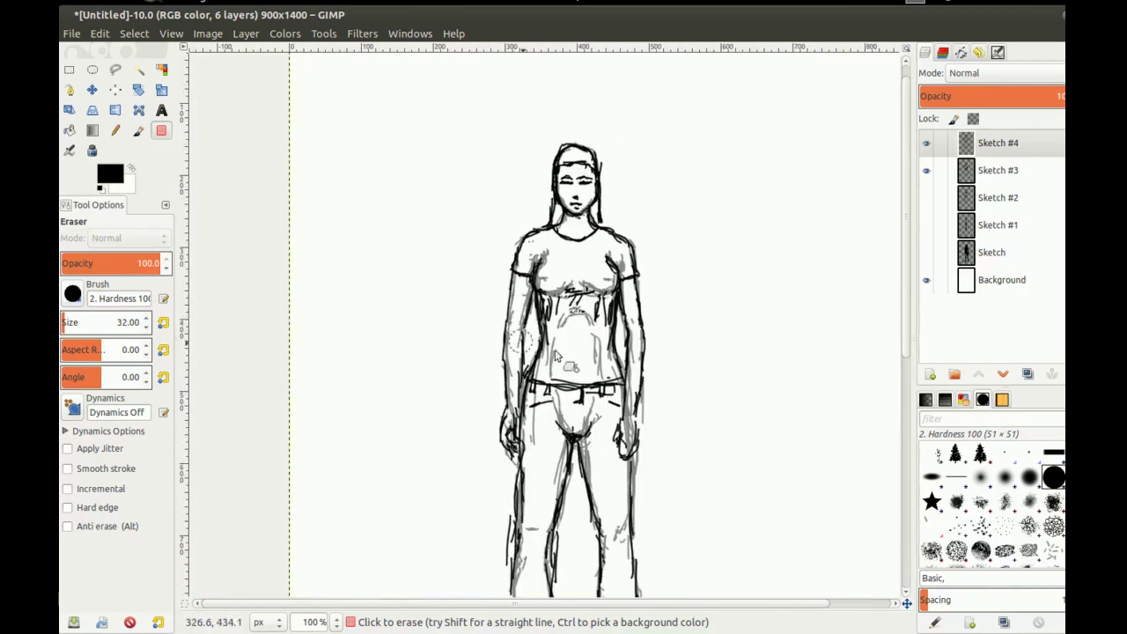
{"action": "left_click_drag", "start_coordinate": [515, 352], "coordinate": [533, 259]}
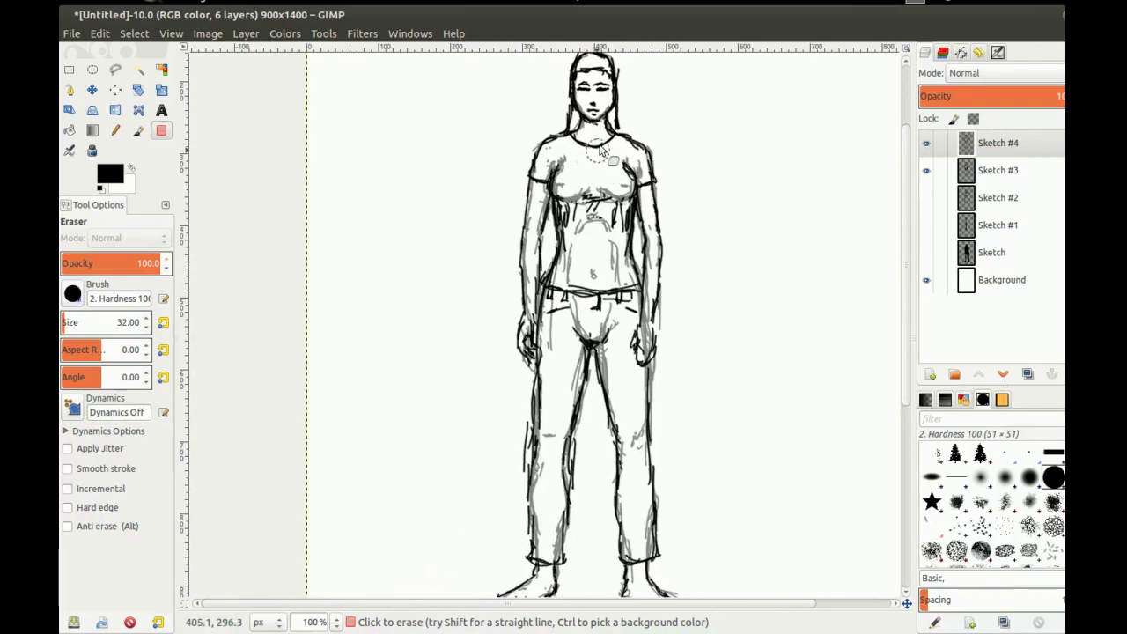
{"action": "left_click_drag", "start_coordinate": [517, 147], "coordinate": [511, 172]}
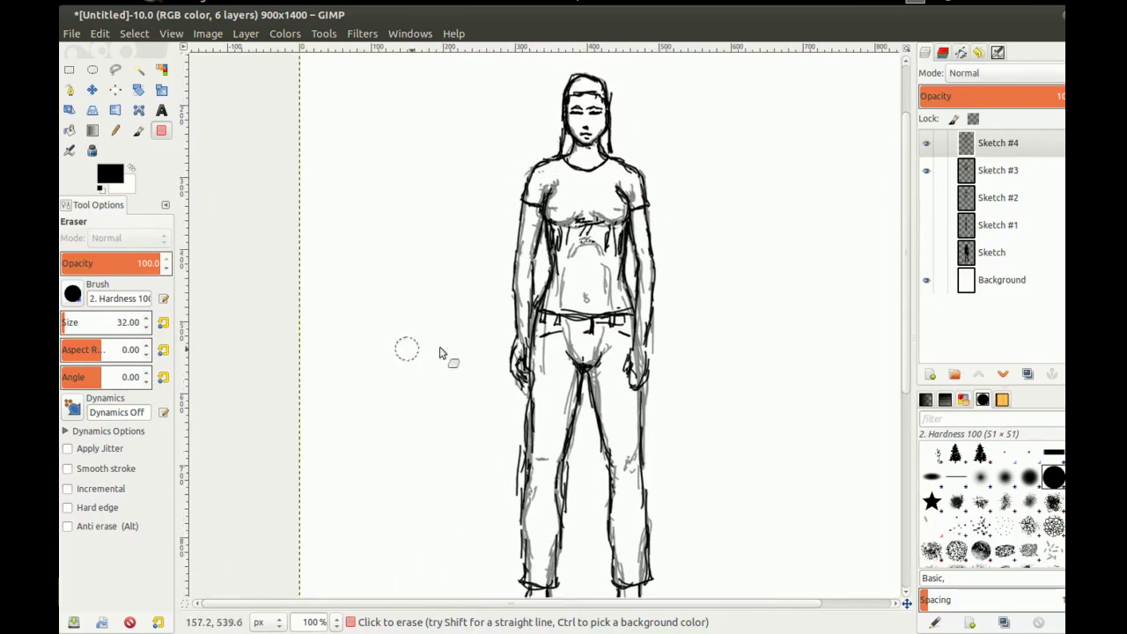
{"action": "left_click_drag", "start_coordinate": [548, 356], "coordinate": [535, 215]}
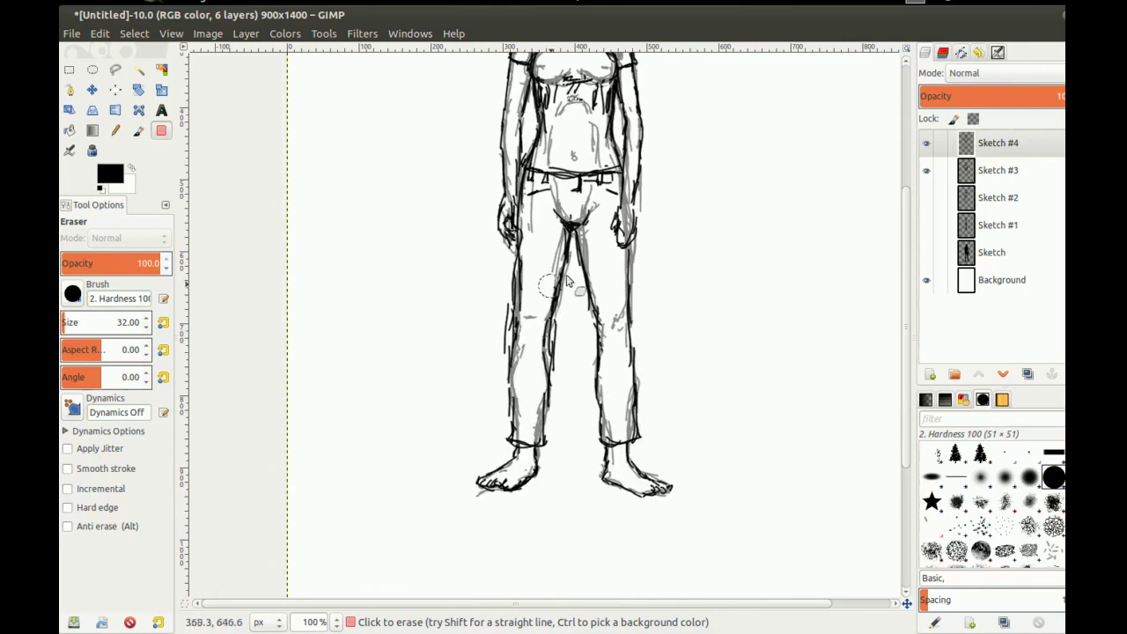
{"action": "left_click_drag", "start_coordinate": [529, 123], "coordinate": [527, 275]}
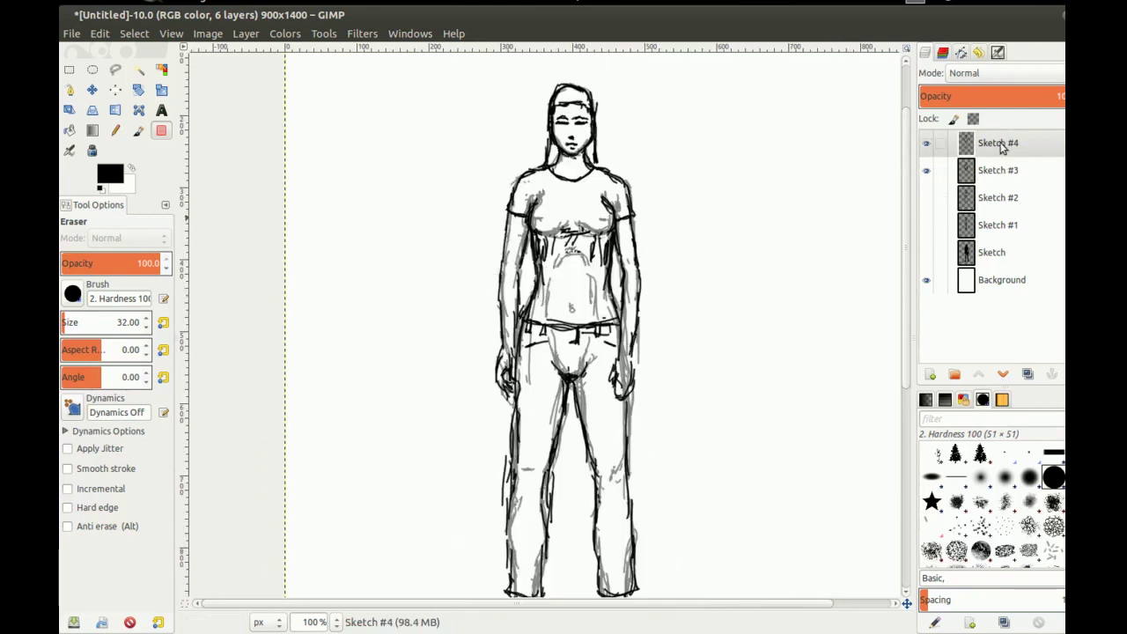
Create a 900 × 1400 px transparent layer named Sketch and place it directly beneath the Sketch #4 line layer
{"action": "left_click", "coordinate": [929, 374]}
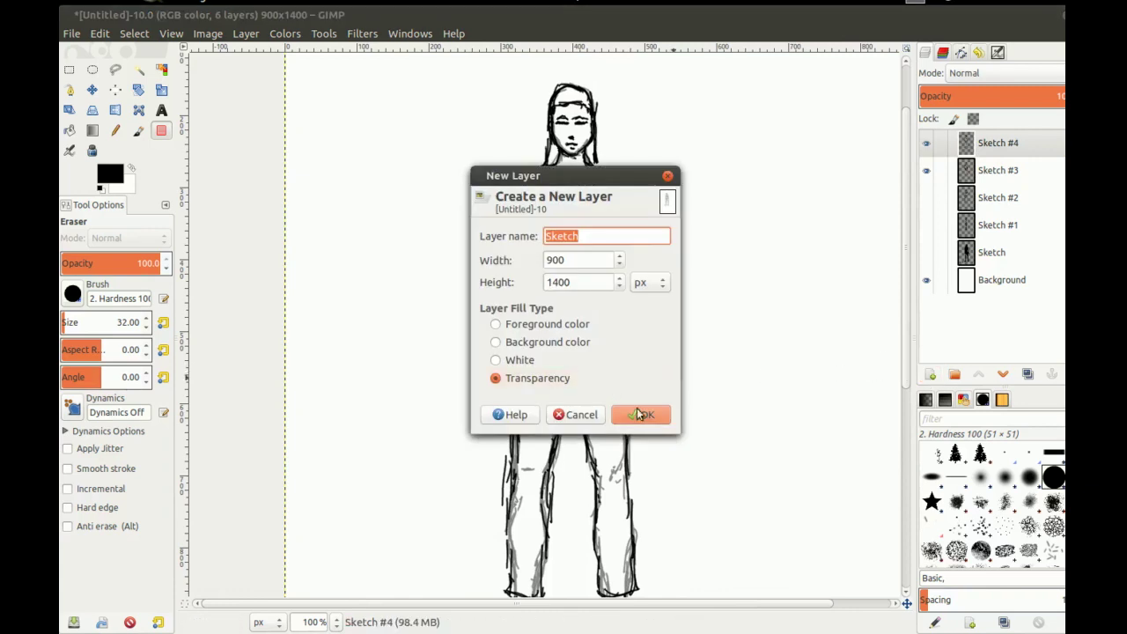
{"action": "left_click", "coordinate": [640, 413]}
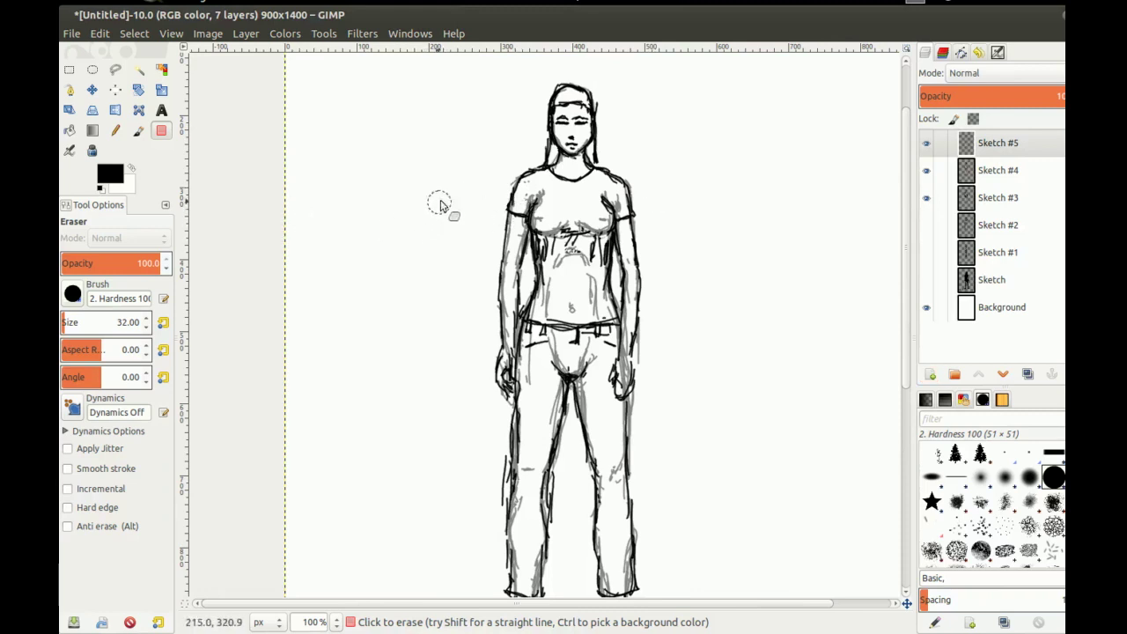
{"action": "left_click", "coordinate": [928, 145]}
{"action": "left_click", "coordinate": [930, 145]}
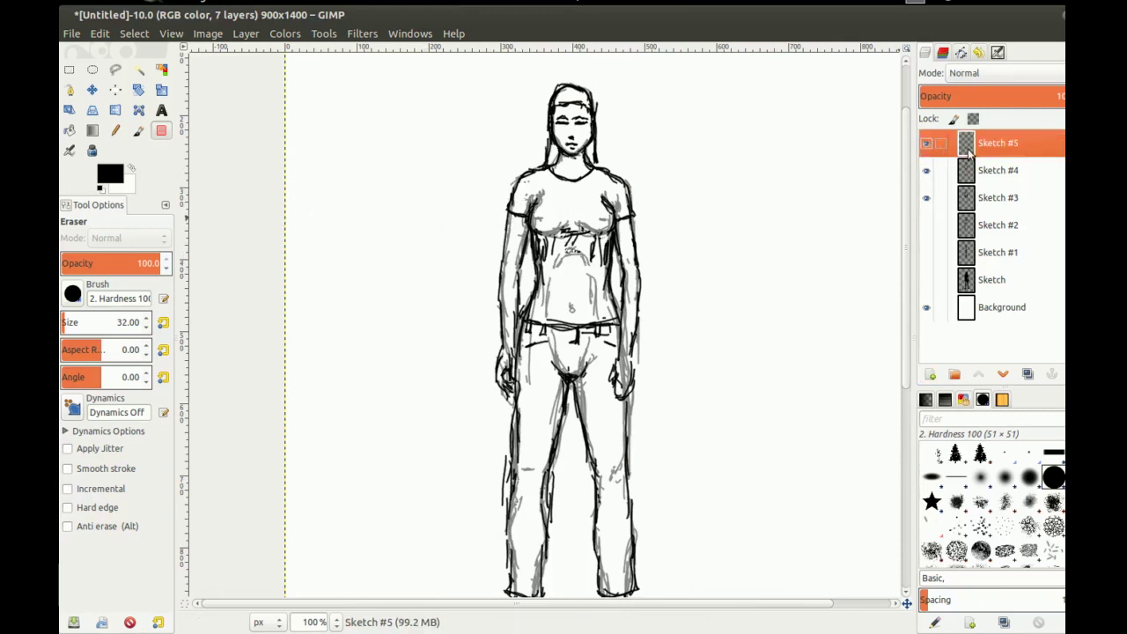
{"action": "left_click_drag", "start_coordinate": [990, 149], "coordinate": [999, 189]}
Hide the Sketch #3 body outline to inspect the clothed linework alone, show it again, and select the new layer
{"action": "left_click", "coordinate": [1001, 207]}
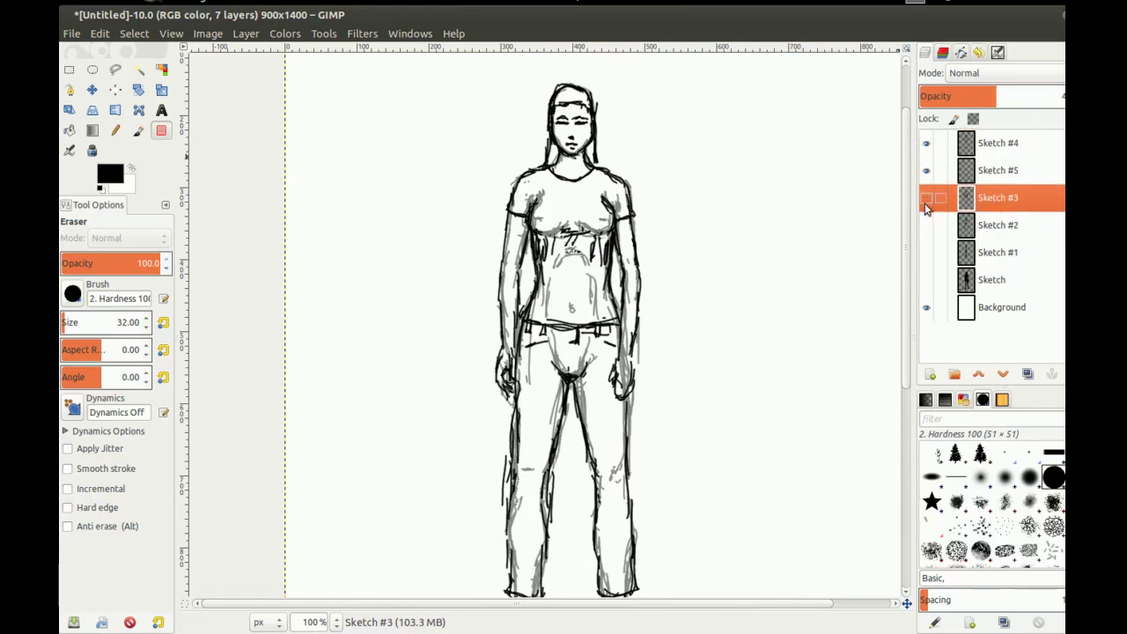
{"action": "mouse_move", "coordinate": [524, 334]}
{"action": "left_mouse_down"}
{"action": "mouse_move", "coordinate": [535, 222]}
{"action": "mouse_move", "coordinate": [561, 281]}
{"action": "left_mouse_up"}
{"action": "scroll", "coordinate": [534, 221], "scroll_direction": "down", "scroll_amount": 1}
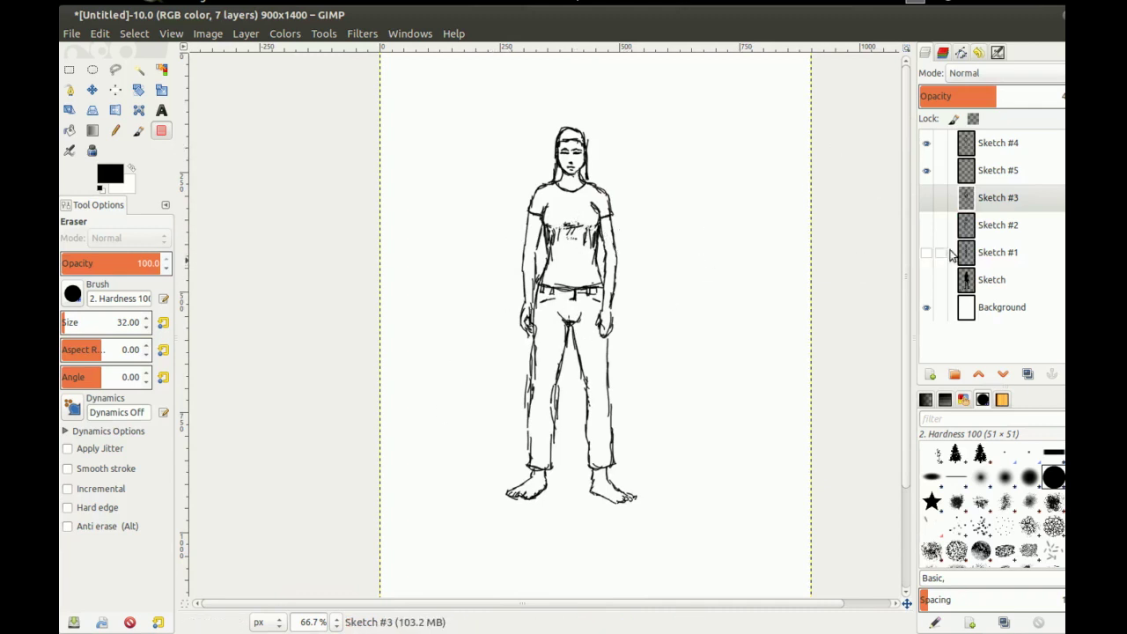
{"action": "left_click", "coordinate": [926, 197]}
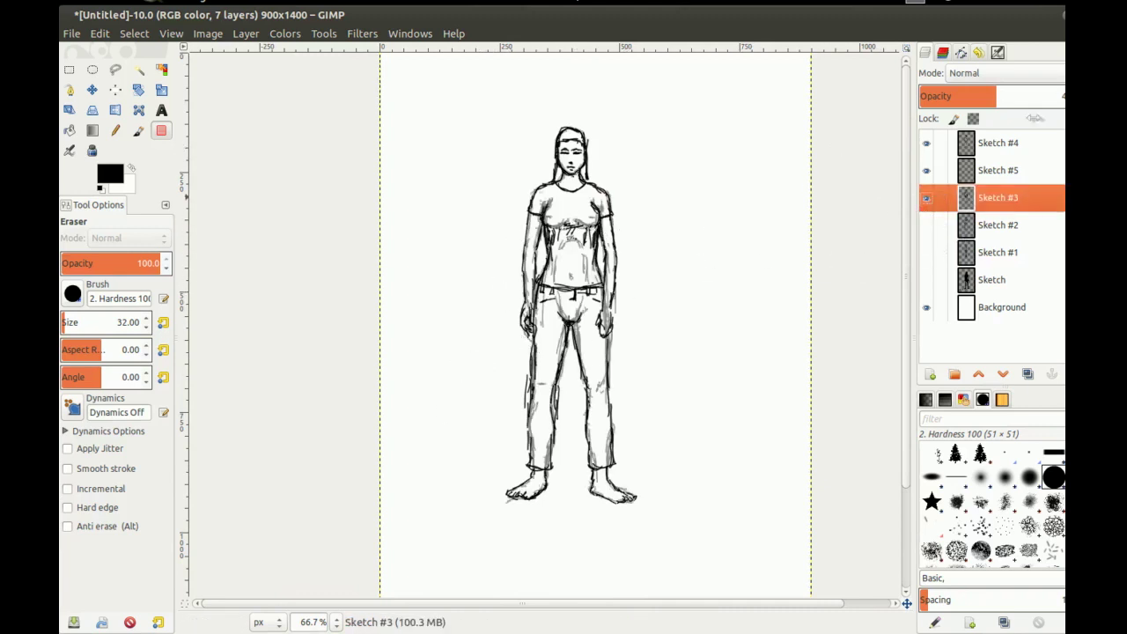
{"action": "left_click", "coordinate": [1001, 173]}
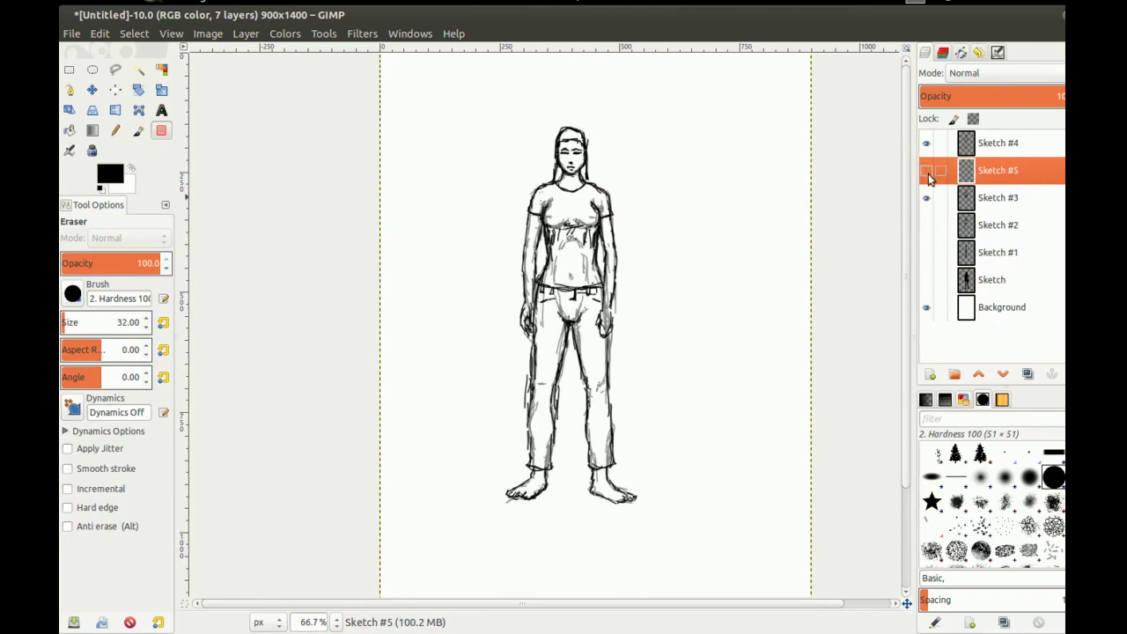
Try the Sketch #4 line layer at roughly half opacity, compare it with the body outline, and restore full opacity
{"action": "left_click", "coordinate": [999, 146]}
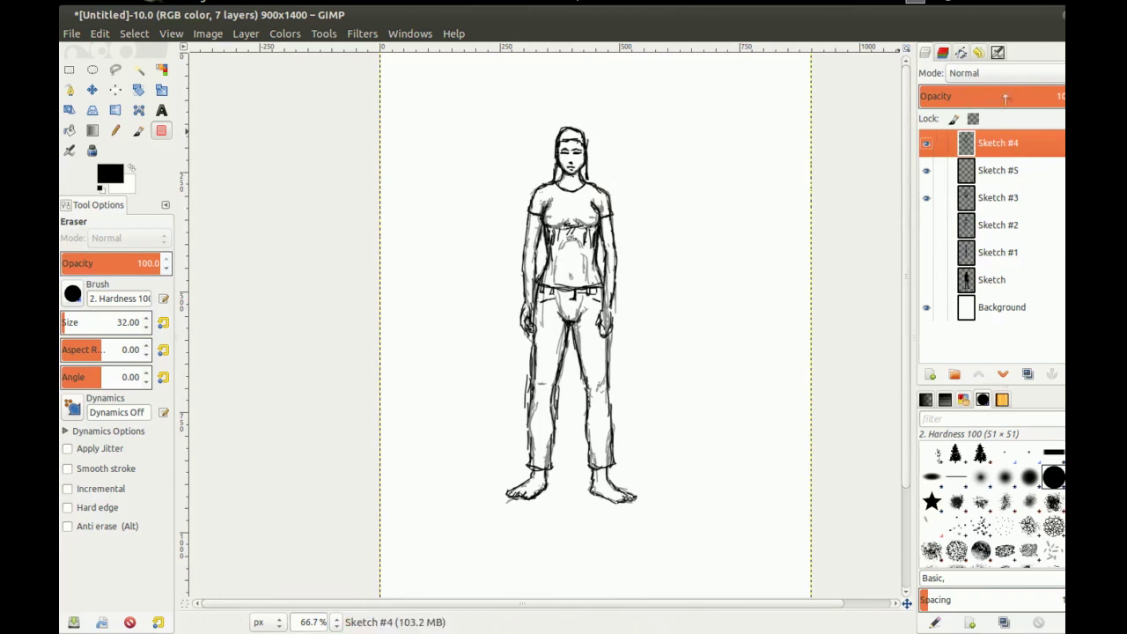
{"action": "left_click", "coordinate": [993, 98]}
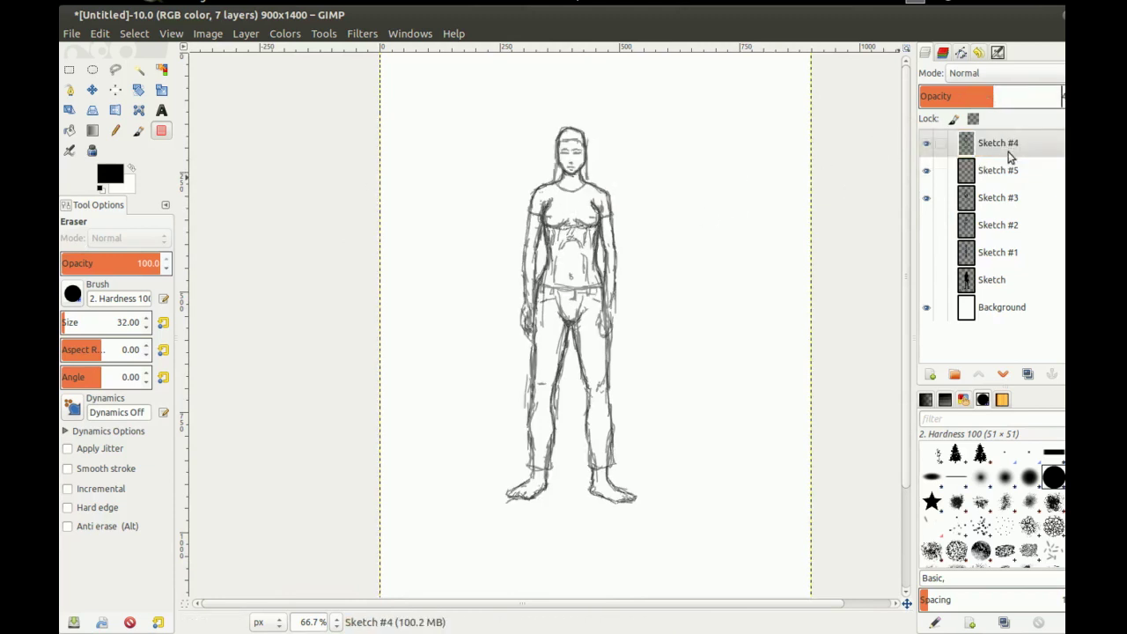
{"action": "left_click", "coordinate": [927, 143]}
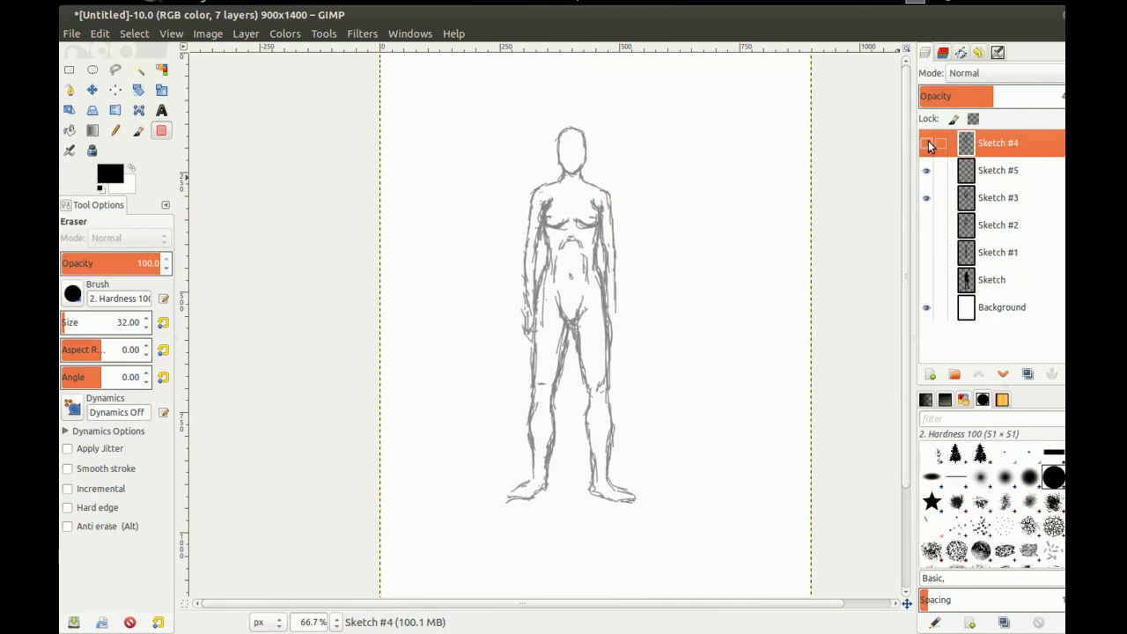
{"action": "left_click", "coordinate": [927, 143]}
{"action": "left_click", "coordinate": [995, 176]}
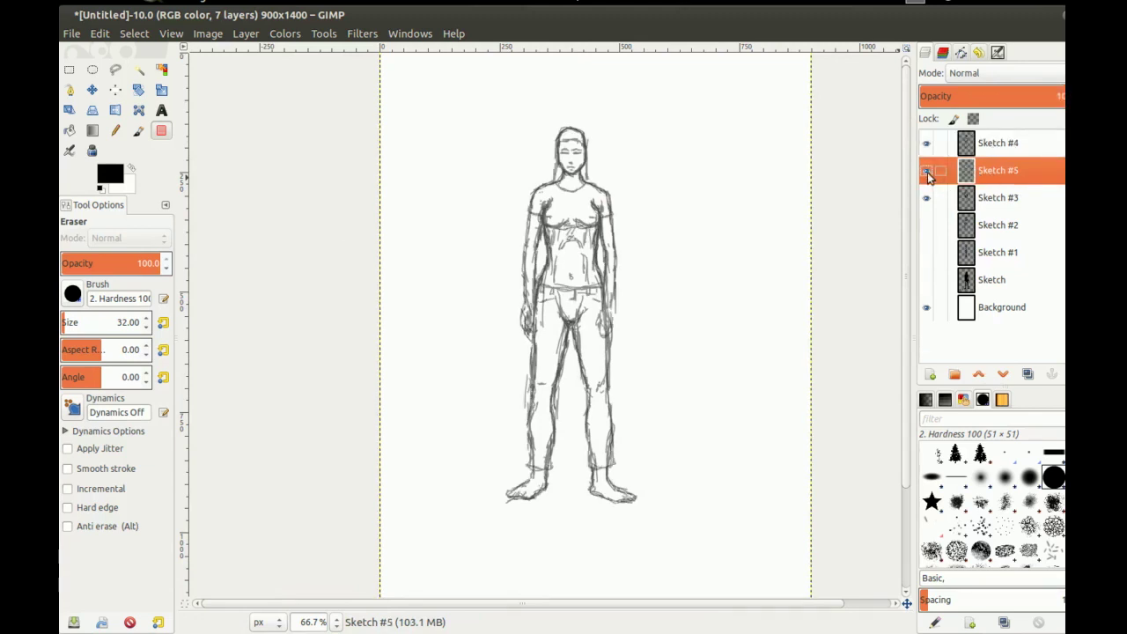
{"action": "left_click", "coordinate": [983, 145]}
{"action": "left_click_drag", "start_coordinate": [989, 97], "coordinate": [1065, 100]}
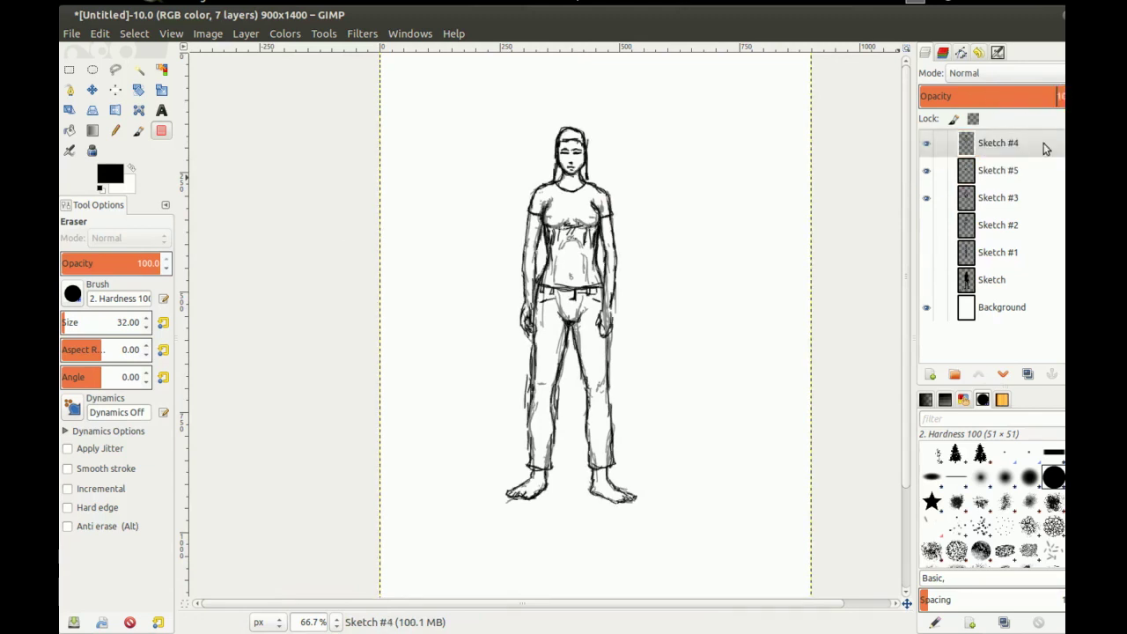
Select the Sketch #5 layer, lower its opacity to roughly half, and take the Paintbrush for shading
{"action": "left_click", "coordinate": [1008, 174]}
{"action": "left_click", "coordinate": [1001, 96]}
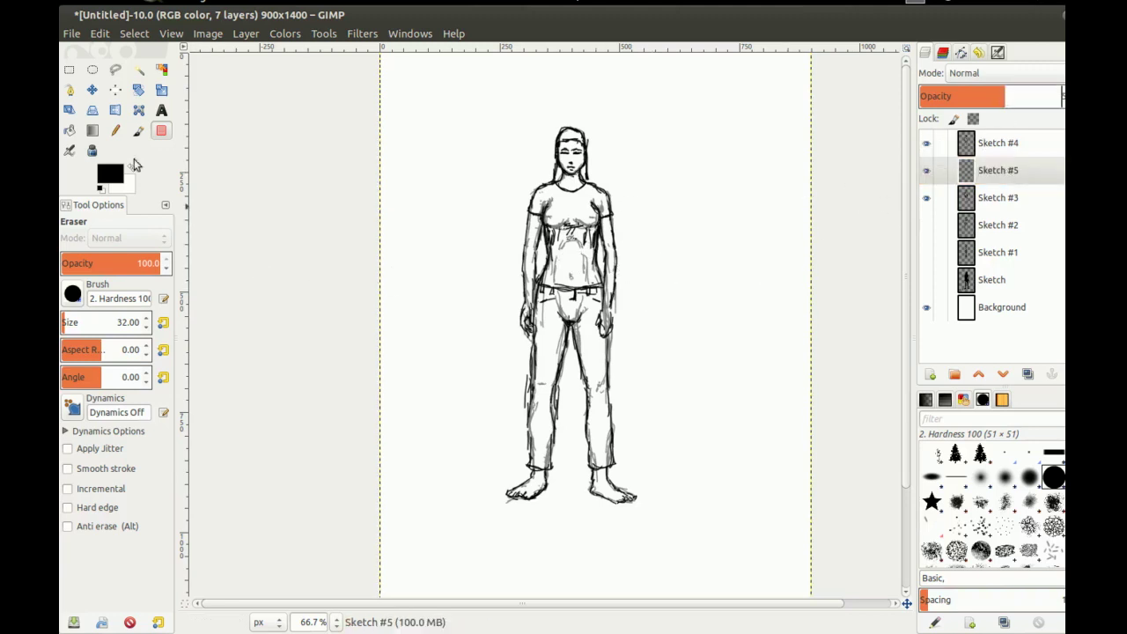
{"action": "left_click", "coordinate": [138, 130]}
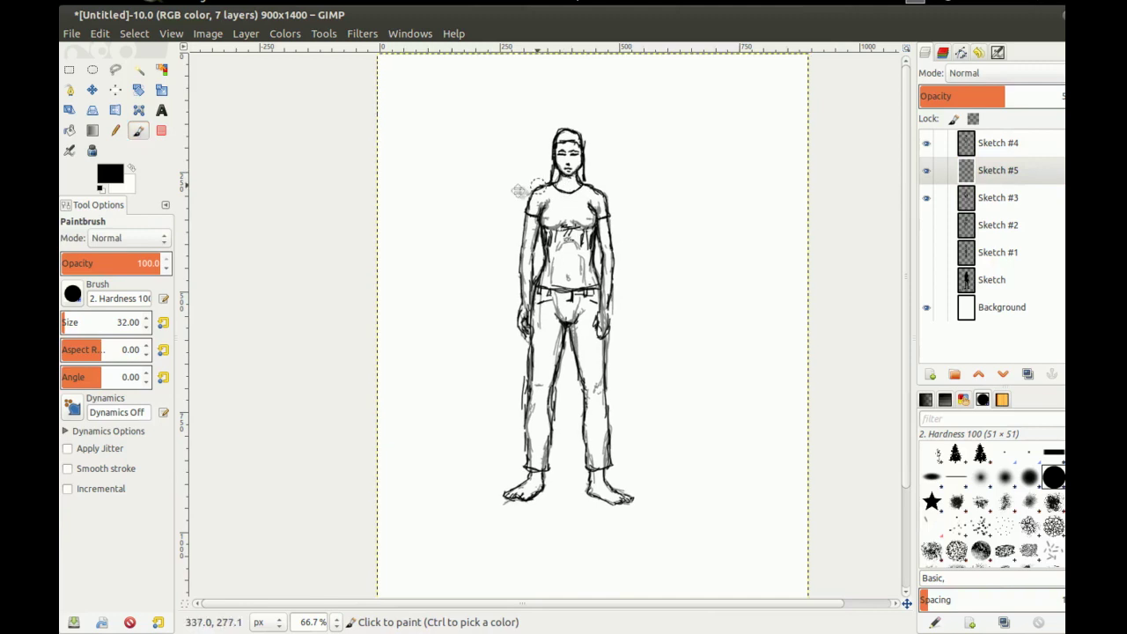
Test brush dabs near the armpit, undo them, reduce the brush size to 12 and lower the layer opacity to roughly 35%
{"action": "left_click_drag", "start_coordinate": [520, 191], "coordinate": [504, 214]}
{"action": "scroll", "coordinate": [506, 240], "scroll_direction": "up", "scroll_amount": 1}
{"action": "left_click", "coordinate": [504, 230]}
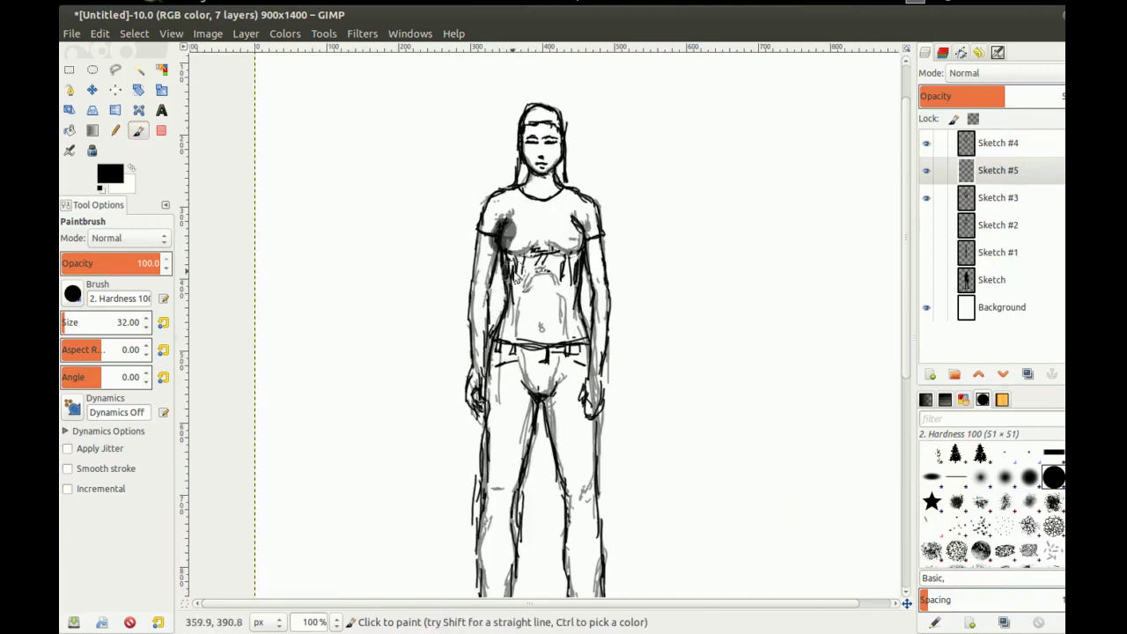
{"action": "key", "text": "ctrl+z"}
{"action": "key", "text": "shift+bracketleft"}
{"action": "left_click", "coordinate": [503, 225]}
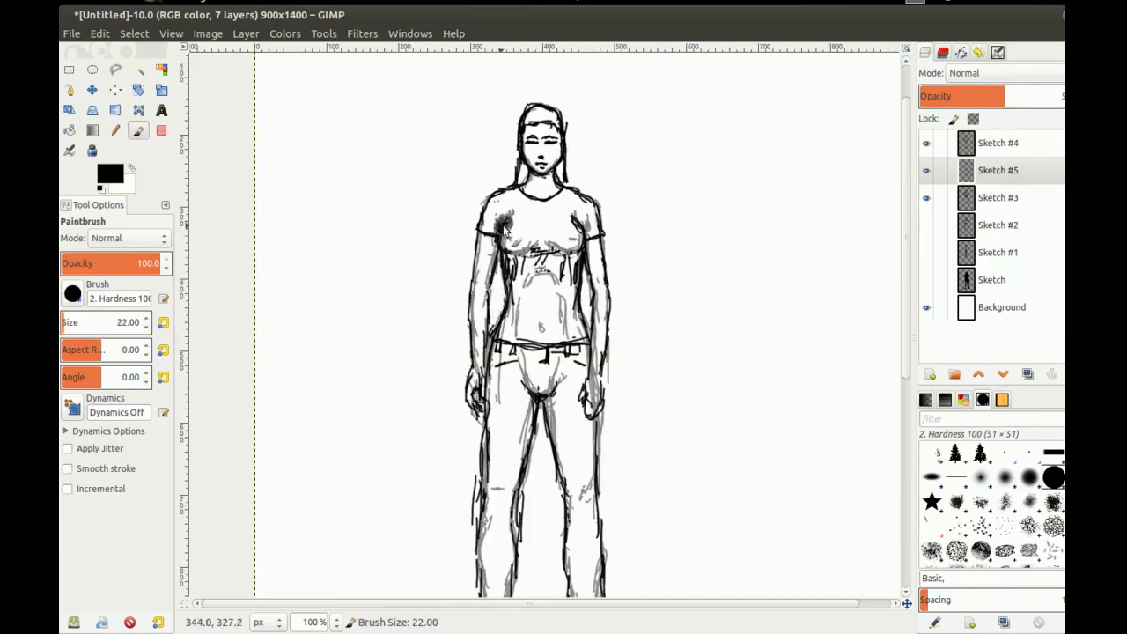
{"action": "key", "text": "ctrl+z"}
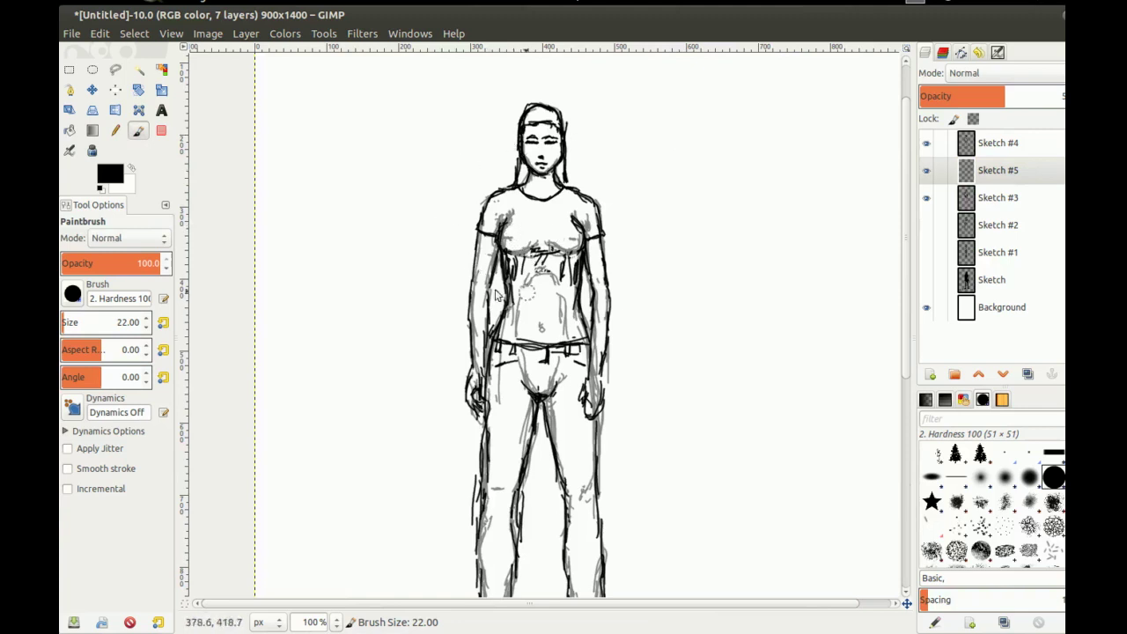
{"action": "key", "text": "bracketleft"}
{"action": "left_click", "coordinate": [973, 96]}
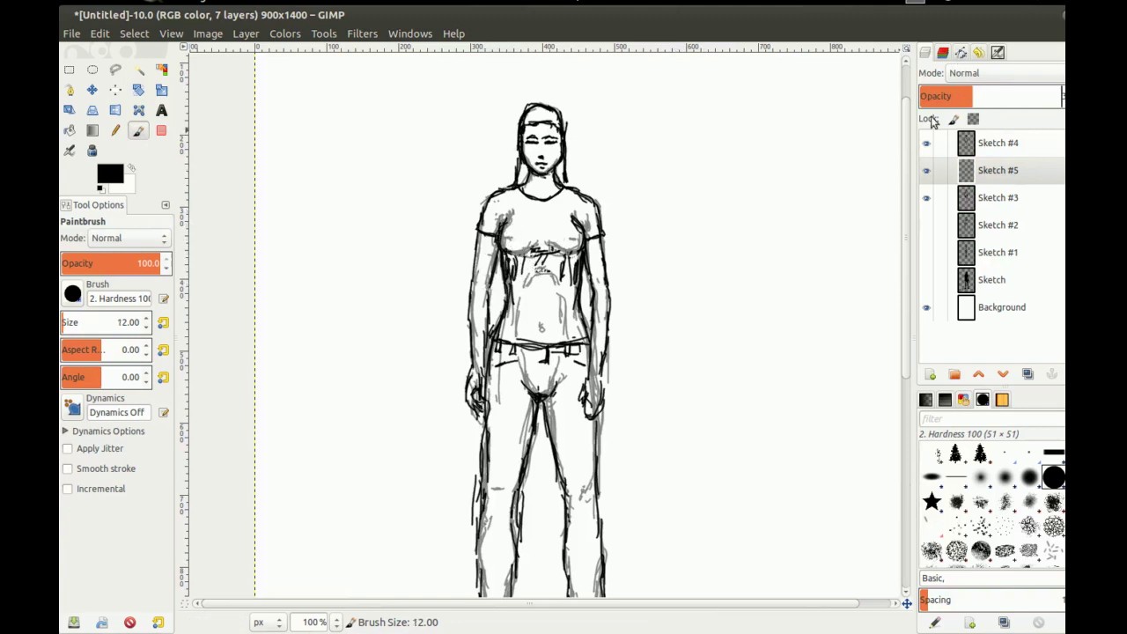
Paint flat grey shading at the armpits, beneath the bust and down both sides of the upper abdomen
{"action": "left_click_drag", "start_coordinate": [519, 250], "coordinate": [565, 266]}
{"action": "mouse_move", "coordinate": [505, 225]}
{"action": "left_mouse_down"}
{"action": "mouse_move", "coordinate": [534, 259]}
{"action": "mouse_move", "coordinate": [540, 247]}
{"action": "mouse_move", "coordinate": [603, 252]}
{"action": "left_mouse_up"}
{"action": "scroll", "coordinate": [533, 243], "scroll_direction": "up", "scroll_amount": 2}
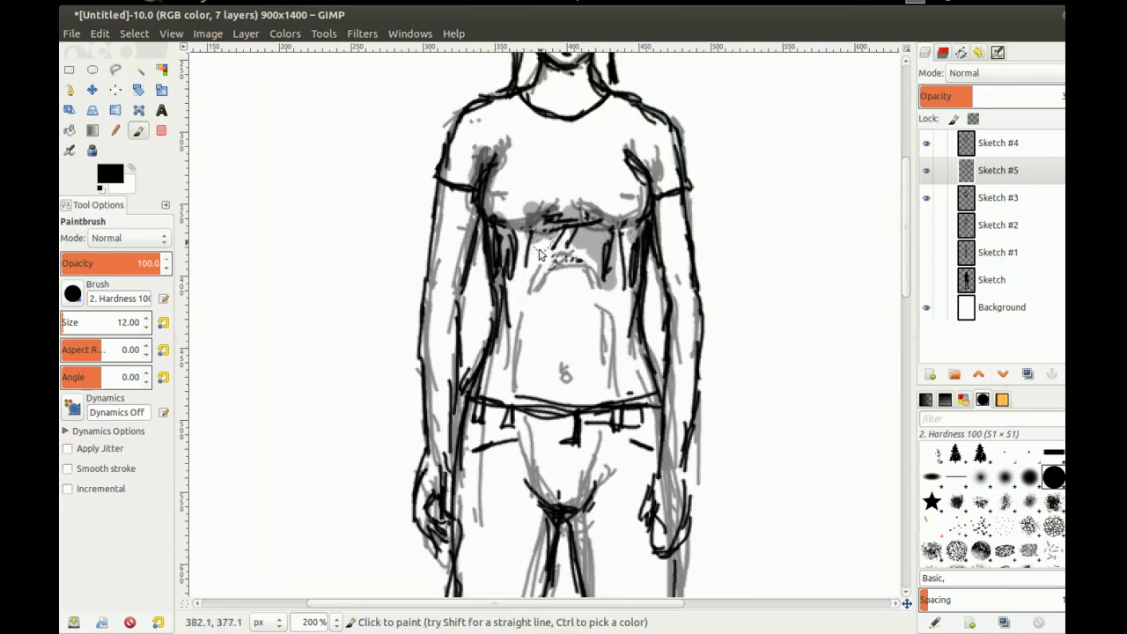
{"action": "left_click_drag", "start_coordinate": [537, 243], "coordinate": [539, 339]}
{"action": "mouse_move", "coordinate": [593, 245]}
{"action": "left_mouse_down"}
{"action": "mouse_move", "coordinate": [594, 292]}
{"action": "mouse_move", "coordinate": [644, 296]}
{"action": "left_mouse_up"}
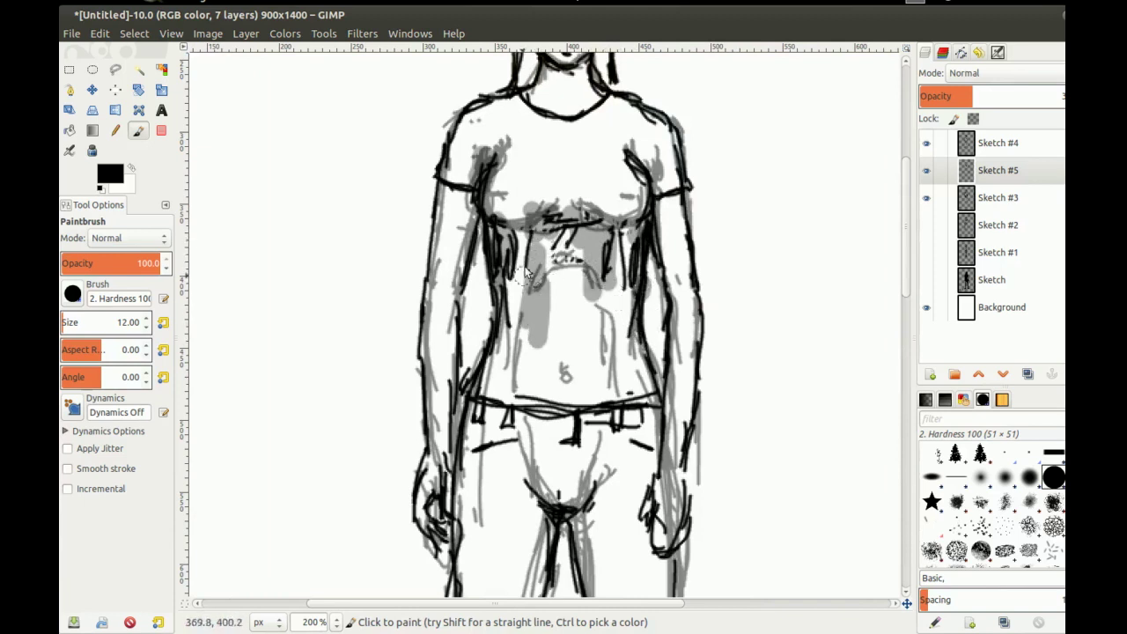
Shade the waist along the left edge of the shirt, undoing the stroke that spills outside the torso and repainting it
{"action": "left_click_drag", "start_coordinate": [497, 262], "coordinate": [501, 311]}
{"action": "mouse_move", "coordinate": [606, 287]}
{"action": "left_mouse_down"}
{"action": "mouse_move", "coordinate": [581, 269]}
{"action": "mouse_move", "coordinate": [532, 292]}
{"action": "left_mouse_up"}
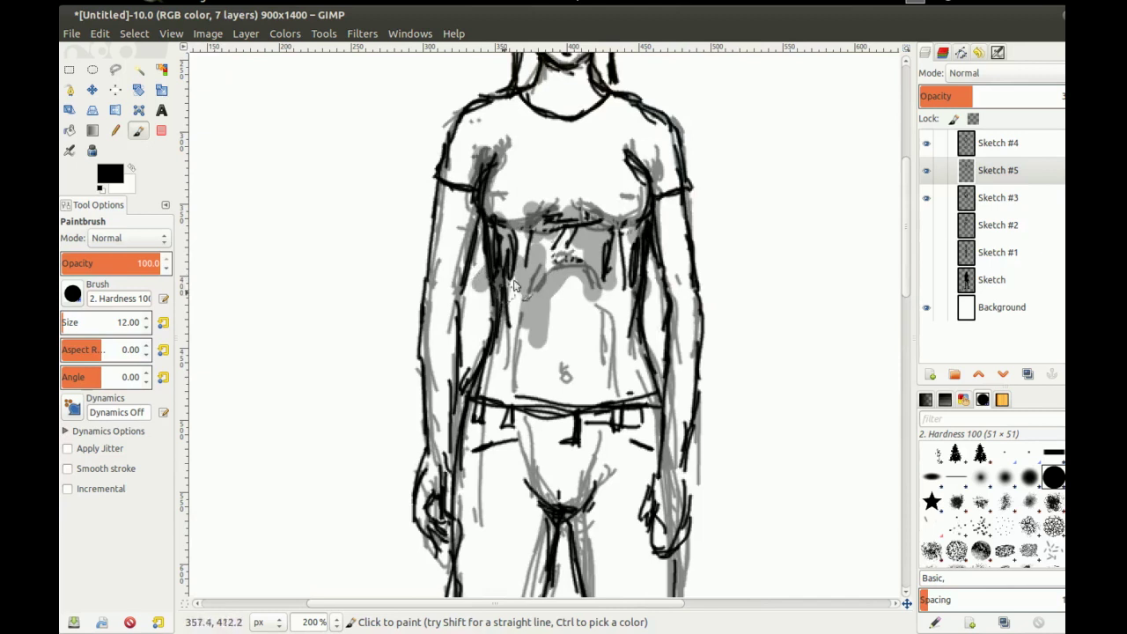
{"action": "key", "text": "ctrl+z"}
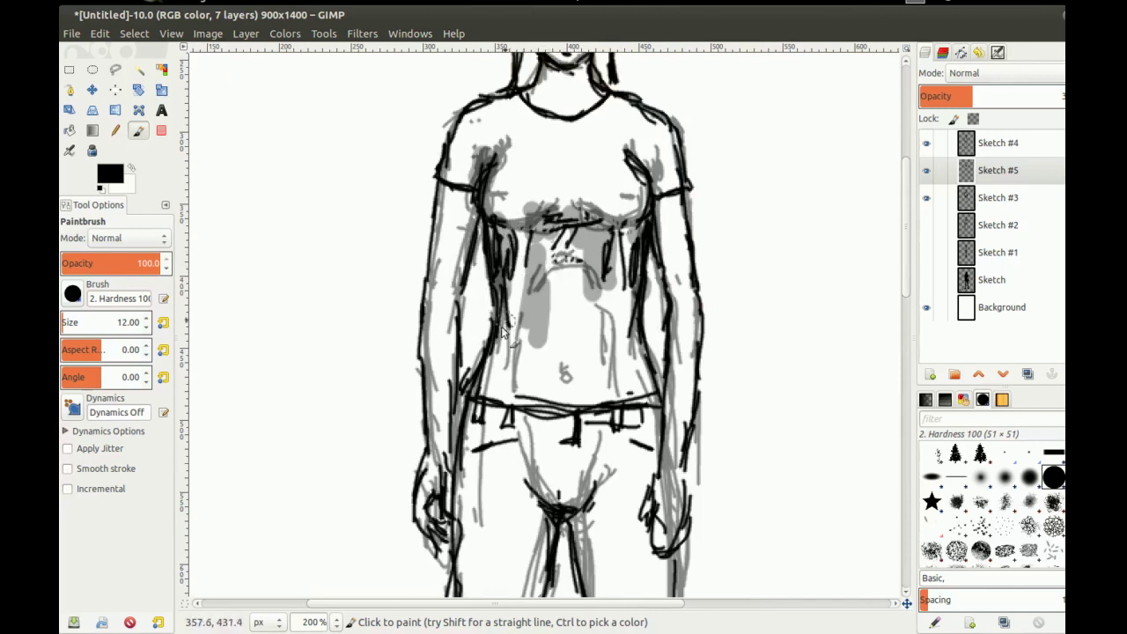
{"action": "left_click_drag", "start_coordinate": [507, 287], "coordinate": [498, 352]}
Shade the lower curve of the bust, the left shoulder and sleeve, and the left side of the neck
{"action": "scroll", "coordinate": [510, 269], "scroll_direction": "up", "scroll_amount": 3}
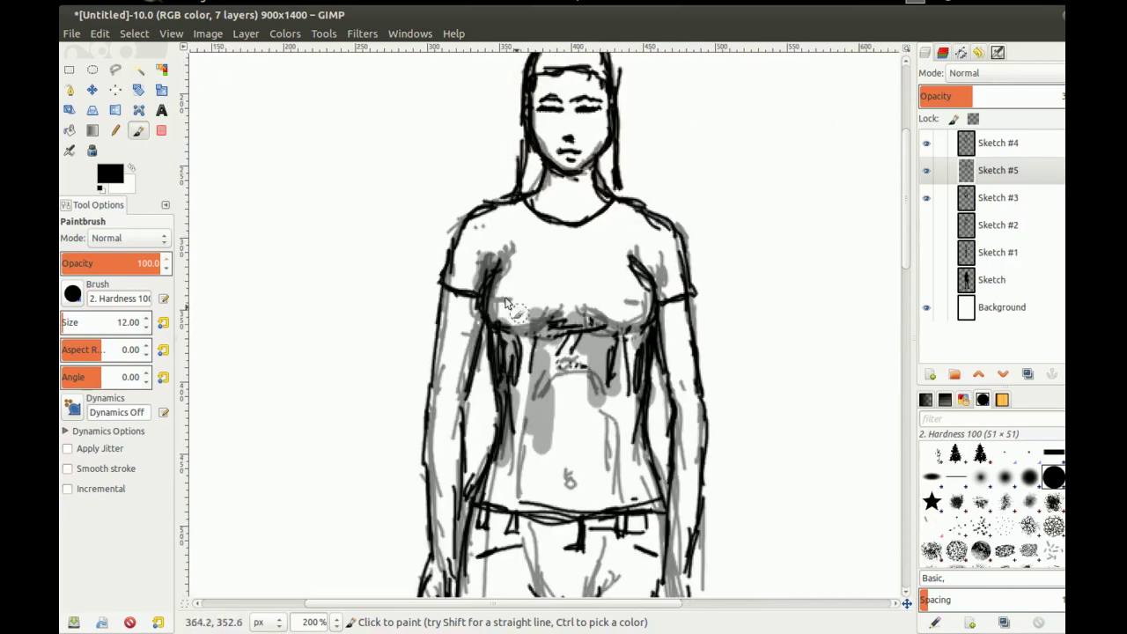
{"action": "left_click_drag", "start_coordinate": [584, 304], "coordinate": [624, 325]}
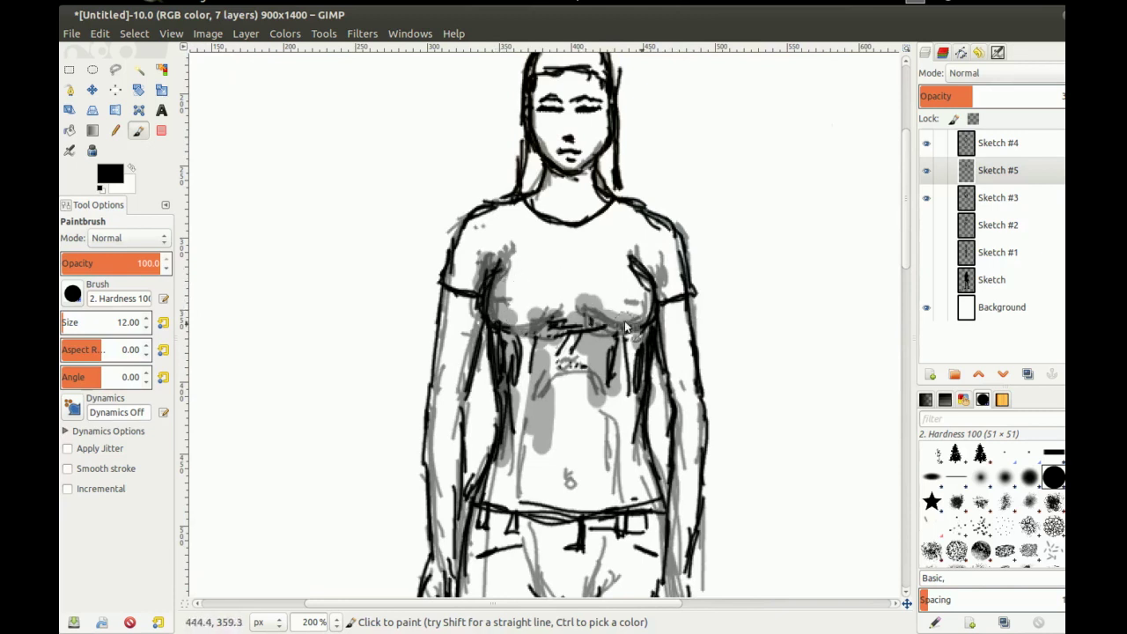
{"action": "left_click_drag", "start_coordinate": [493, 230], "coordinate": [487, 273]}
{"action": "mouse_move", "coordinate": [464, 236]}
{"action": "left_mouse_down"}
{"action": "mouse_move", "coordinate": [457, 308]}
{"action": "mouse_move", "coordinate": [466, 235]}
{"action": "left_mouse_up"}
{"action": "mouse_move", "coordinate": [549, 181]}
{"action": "left_mouse_down"}
{"action": "mouse_move", "coordinate": [511, 207]}
{"action": "mouse_move", "coordinate": [571, 195]}
{"action": "mouse_move", "coordinate": [538, 219]}
{"action": "mouse_move", "coordinate": [546, 209]}
{"action": "mouse_move", "coordinate": [480, 220]}
{"action": "left_mouse_up"}
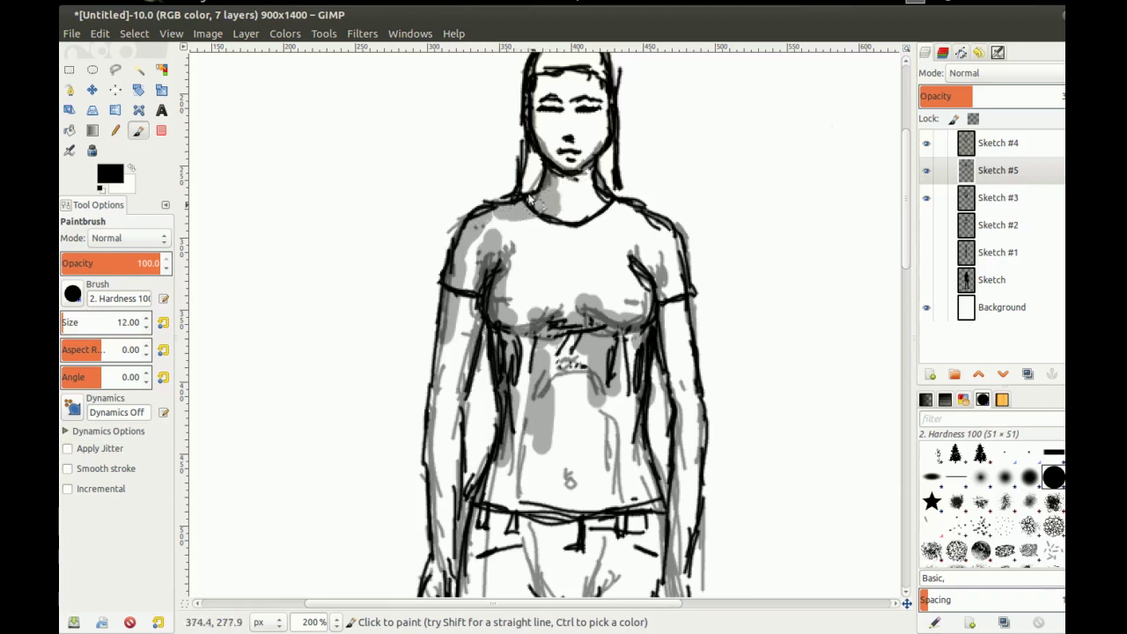
Shade the left side of the face and the hair above the forehead
{"action": "left_click_drag", "start_coordinate": [529, 170], "coordinate": [531, 254]}
{"action": "left_click_drag", "start_coordinate": [532, 190], "coordinate": [539, 229]}
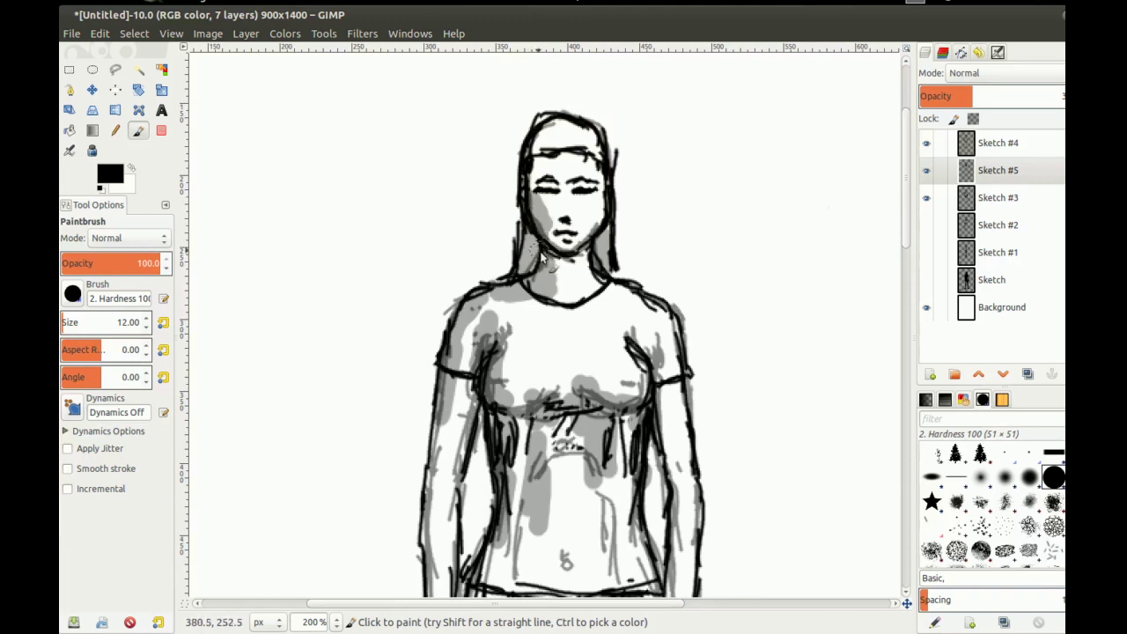
{"action": "mouse_move", "coordinate": [526, 172]}
{"action": "left_mouse_down"}
{"action": "mouse_move", "coordinate": [529, 182]}
{"action": "mouse_move", "coordinate": [542, 137]}
{"action": "left_mouse_up"}
{"action": "left_click_drag", "start_coordinate": [515, 308], "coordinate": [542, 232]}
Shade the outer length of the left arm from below the sleeve and the shirt's lower left edge
{"action": "scroll", "coordinate": [557, 206], "scroll_direction": "down", "scroll_amount": 5}
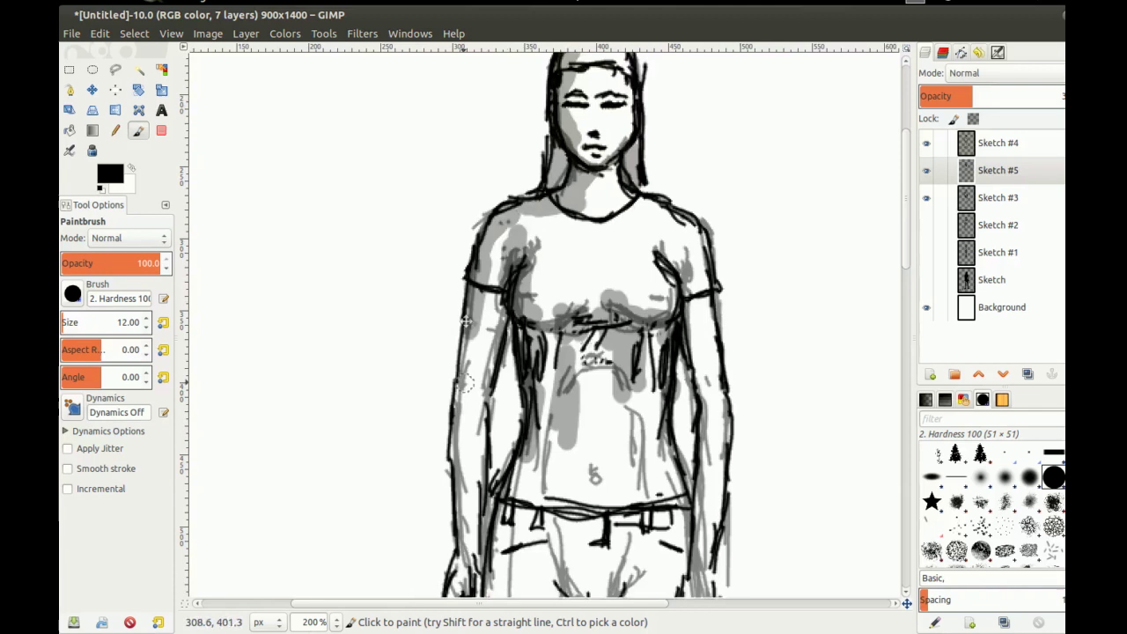
{"action": "scroll", "coordinate": [503, 181], "scroll_direction": "left", "scroll_amount": 1}
{"action": "scroll", "coordinate": [501, 175], "scroll_direction": "down", "scroll_amount": 1}
{"action": "mouse_move", "coordinate": [500, 176]}
{"action": "left_mouse_down"}
{"action": "mouse_move", "coordinate": [498, 346]}
{"action": "mouse_move", "coordinate": [484, 387]}
{"action": "left_mouse_up"}
{"action": "left_click_drag", "start_coordinate": [522, 317], "coordinate": [520, 384]}
{"action": "left_click_drag", "start_coordinate": [525, 342], "coordinate": [537, 310]}
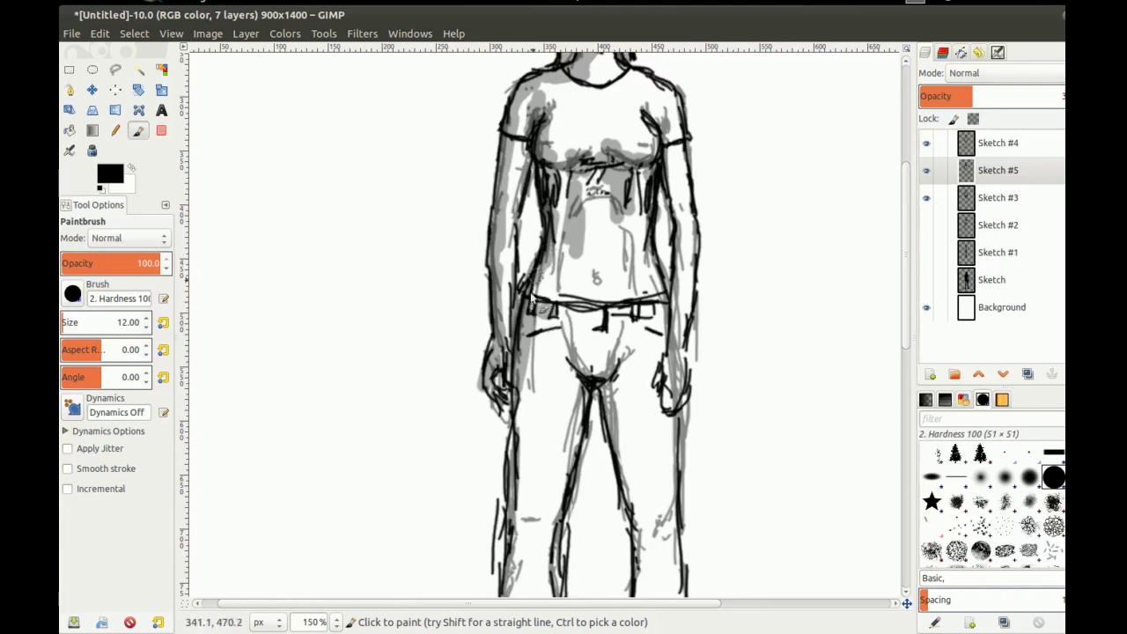
Shade the trousers below the belt and along the outer side of the left leg
{"action": "left_click_drag", "start_coordinate": [638, 310], "coordinate": [645, 308]}
{"action": "mouse_move", "coordinate": [546, 355]}
{"action": "left_mouse_down"}
{"action": "mouse_move", "coordinate": [527, 315]}
{"action": "mouse_move", "coordinate": [547, 251]}
{"action": "mouse_move", "coordinate": [576, 268]}
{"action": "left_mouse_up"}
{"action": "mouse_move", "coordinate": [489, 286]}
{"action": "left_mouse_down"}
{"action": "mouse_move", "coordinate": [526, 214]}
{"action": "mouse_move", "coordinate": [533, 282]}
{"action": "left_mouse_up"}
{"action": "left_click_drag", "start_coordinate": [538, 205], "coordinate": [530, 321]}
{"action": "left_click_drag", "start_coordinate": [552, 151], "coordinate": [535, 338]}
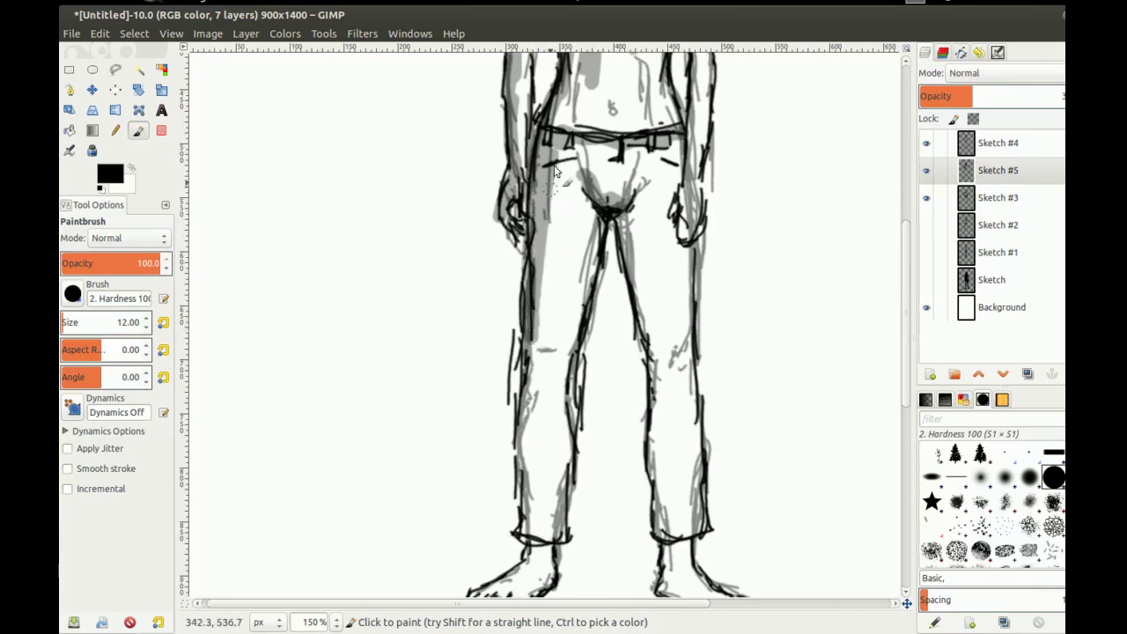
{"action": "left_click_drag", "start_coordinate": [537, 251], "coordinate": [547, 171]}
{"action": "mouse_move", "coordinate": [546, 222]}
{"action": "left_mouse_down"}
{"action": "mouse_move", "coordinate": [543, 444]}
{"action": "mouse_move", "coordinate": [532, 463]}
{"action": "mouse_move", "coordinate": [486, 480]}
{"action": "left_mouse_up"}
Shade the inner side of the right leg, the hip beside the right hand, and the right arm
{"action": "mouse_move", "coordinate": [683, 432]}
{"action": "left_mouse_down"}
{"action": "mouse_move", "coordinate": [680, 472]}
{"action": "mouse_move", "coordinate": [715, 498]}
{"action": "left_mouse_up"}
{"action": "mouse_move", "coordinate": [673, 365]}
{"action": "left_mouse_down"}
{"action": "mouse_move", "coordinate": [666, 380]}
{"action": "mouse_move", "coordinate": [673, 252]}
{"action": "left_mouse_up"}
{"action": "scroll", "coordinate": [660, 183], "scroll_direction": "up", "scroll_amount": 1}
{"action": "mouse_move", "coordinate": [637, 158]}
{"action": "left_mouse_down"}
{"action": "mouse_move", "coordinate": [671, 308]}
{"action": "mouse_move", "coordinate": [649, 172]}
{"action": "mouse_move", "coordinate": [668, 330]}
{"action": "mouse_move", "coordinate": [659, 304]}
{"action": "mouse_move", "coordinate": [673, 258]}
{"action": "left_mouse_up"}
{"action": "scroll", "coordinate": [644, 163], "scroll_direction": "up", "scroll_amount": 2}
{"action": "mouse_move", "coordinate": [667, 196]}
{"action": "left_mouse_down"}
{"action": "mouse_move", "coordinate": [667, 123]}
{"action": "mouse_move", "coordinate": [658, 173]}
{"action": "mouse_move", "coordinate": [650, 106]}
{"action": "mouse_move", "coordinate": [695, 288]}
{"action": "mouse_move", "coordinate": [681, 445]}
{"action": "mouse_move", "coordinate": [674, 413]}
{"action": "left_mouse_up"}
Deepen the head shading with strokes across the hair, forehead and neck
{"action": "scroll", "coordinate": [667, 159], "scroll_direction": "up", "scroll_amount": 2}
{"action": "scroll", "coordinate": [676, 419], "scroll_direction": "up", "scroll_amount": 4}
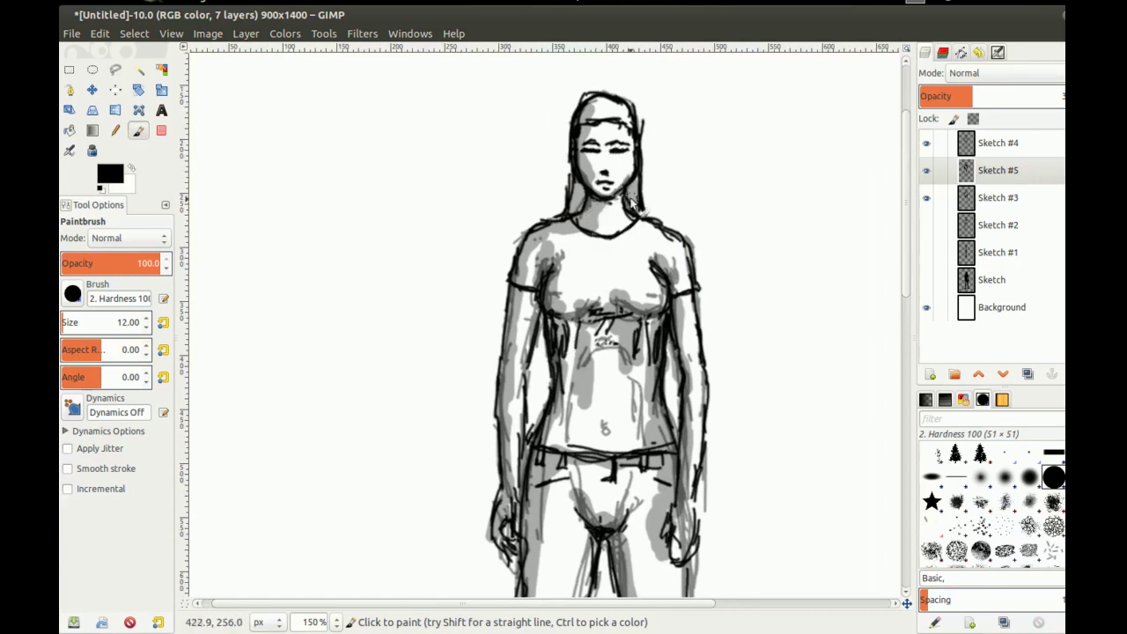
{"action": "mouse_move", "coordinate": [590, 104]}
{"action": "left_mouse_down"}
{"action": "mouse_move", "coordinate": [590, 122]}
{"action": "mouse_move", "coordinate": [608, 123]}
{"action": "mouse_move", "coordinate": [582, 127]}
{"action": "left_mouse_up"}
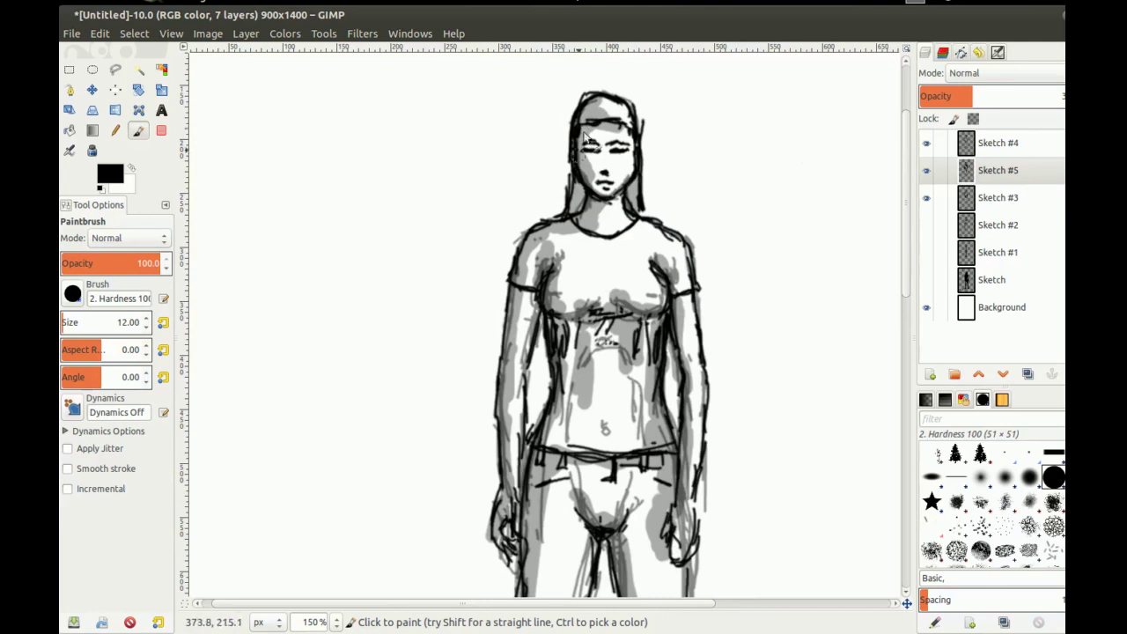
{"action": "mouse_move", "coordinate": [588, 187]}
{"action": "left_mouse_down"}
{"action": "mouse_move", "coordinate": [600, 196]}
{"action": "mouse_move", "coordinate": [584, 220]}
{"action": "left_mouse_up"}
Try a stronger opacity on the Sketch #5 shading layer, then settle it at just under 40%
{"action": "scroll", "coordinate": [533, 260], "scroll_direction": "down", "scroll_amount": 2}
{"action": "mouse_move", "coordinate": [495, 308]}
{"action": "left_mouse_down"}
{"action": "mouse_move", "coordinate": [509, 287]}
{"action": "mouse_move", "coordinate": [512, 308]}
{"action": "left_mouse_up"}
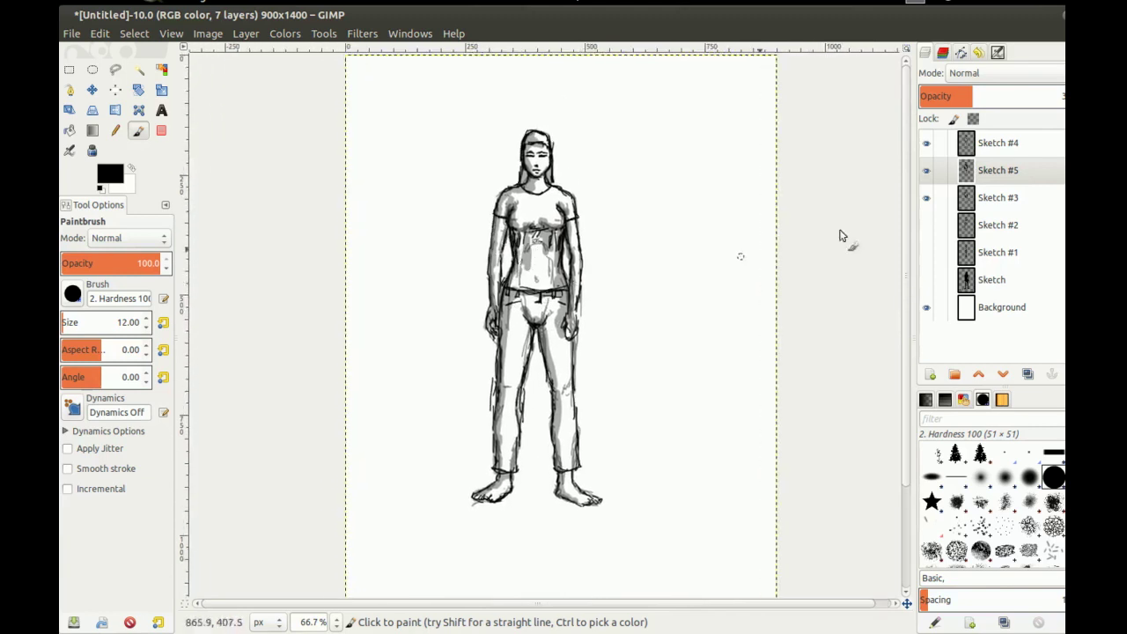
{"action": "left_click", "coordinate": [990, 97]}
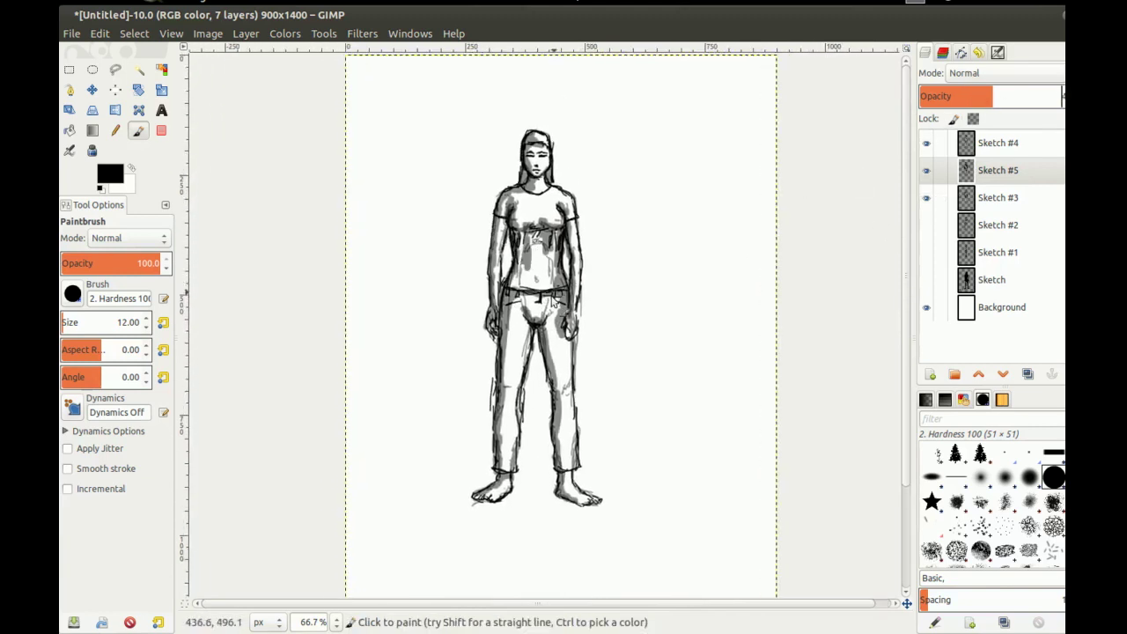
{"action": "left_click", "coordinate": [978, 100]}
Paint a long cast shadow on the ground stretching left from the feet, trimming its edge with the Eraser
{"action": "mouse_move", "coordinate": [429, 408]}
{"action": "left_mouse_down"}
{"action": "mouse_move", "coordinate": [462, 358]}
{"action": "mouse_move", "coordinate": [470, 367]}
{"action": "left_mouse_up"}
{"action": "left_click_drag", "start_coordinate": [602, 458], "coordinate": [475, 454]}
{"action": "key", "text": "shift+e"}
{"action": "left_click_drag", "start_coordinate": [555, 449], "coordinate": [436, 449]}
{"action": "key", "text": "p"}
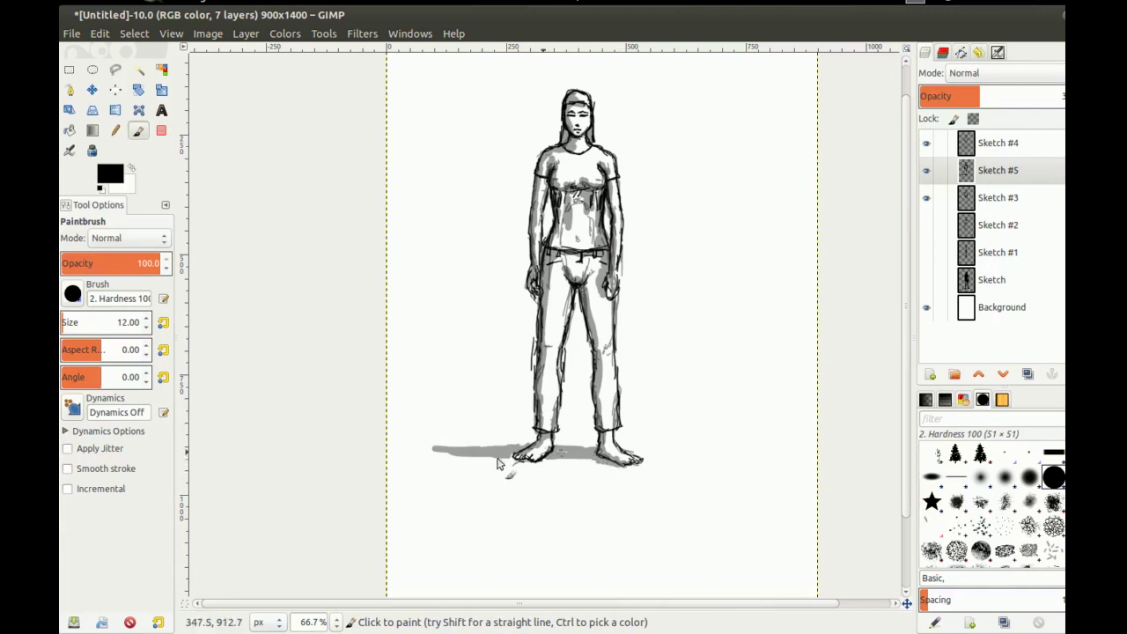
{"action": "left_click_drag", "start_coordinate": [441, 456], "coordinate": [406, 457]}
Add further shading strokes along the left side of the torso and arm
{"action": "mouse_move", "coordinate": [518, 439]}
{"action": "left_mouse_down"}
{"action": "mouse_move", "coordinate": [436, 396]}
{"action": "mouse_move", "coordinate": [513, 399]}
{"action": "left_mouse_up"}
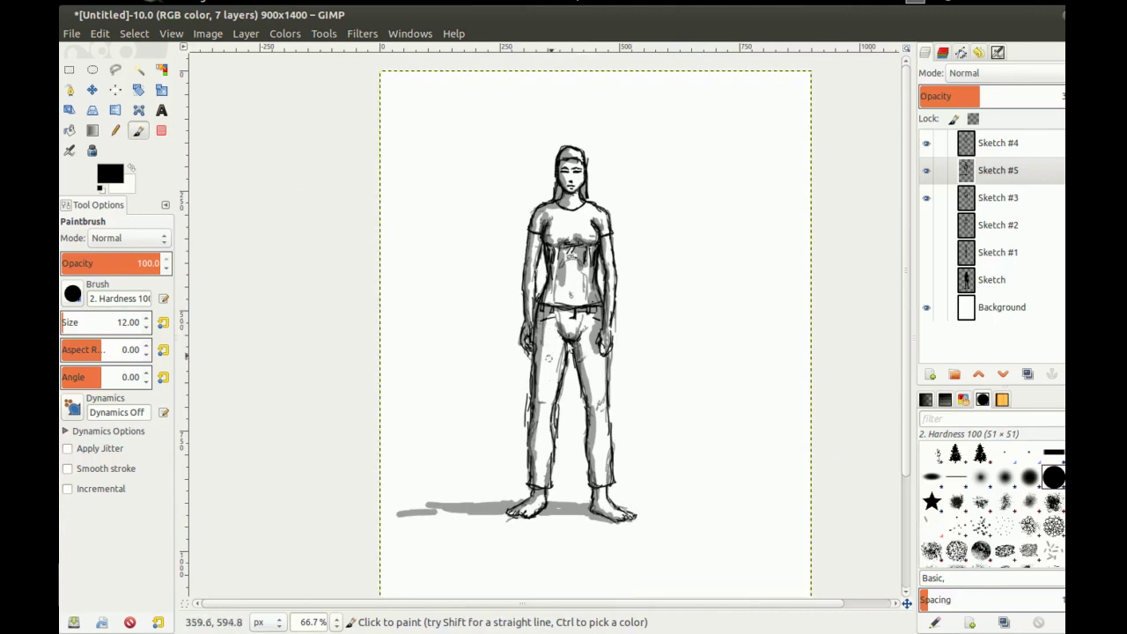
{"action": "mouse_move", "coordinate": [551, 218]}
{"action": "left_mouse_down"}
{"action": "mouse_move", "coordinate": [475, 327]}
{"action": "mouse_move", "coordinate": [545, 247]}
{"action": "mouse_move", "coordinate": [532, 265]}
{"action": "left_mouse_up"}
{"action": "scroll", "coordinate": [544, 273], "scroll_direction": "up", "scroll_amount": 2}
{"action": "mouse_move", "coordinate": [514, 324]}
{"action": "left_mouse_down"}
{"action": "mouse_move", "coordinate": [507, 269]}
{"action": "mouse_move", "coordinate": [521, 239]}
{"action": "mouse_move", "coordinate": [527, 318]}
{"action": "left_mouse_up"}
{"action": "scroll", "coordinate": [506, 250], "scroll_direction": "down", "scroll_amount": 1}
{"action": "scroll", "coordinate": [520, 253], "scroll_direction": "down", "scroll_amount": 1}
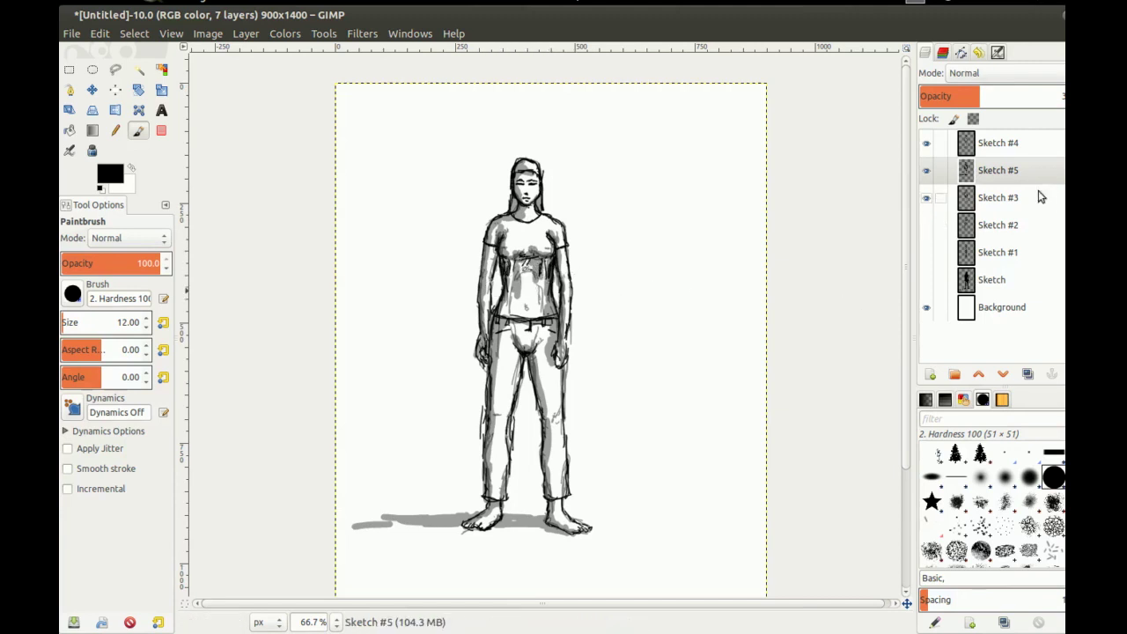
Compare the shaded figure with the Sketch #3 body outline hidden and shown
{"action": "left_click", "coordinate": [992, 199]}
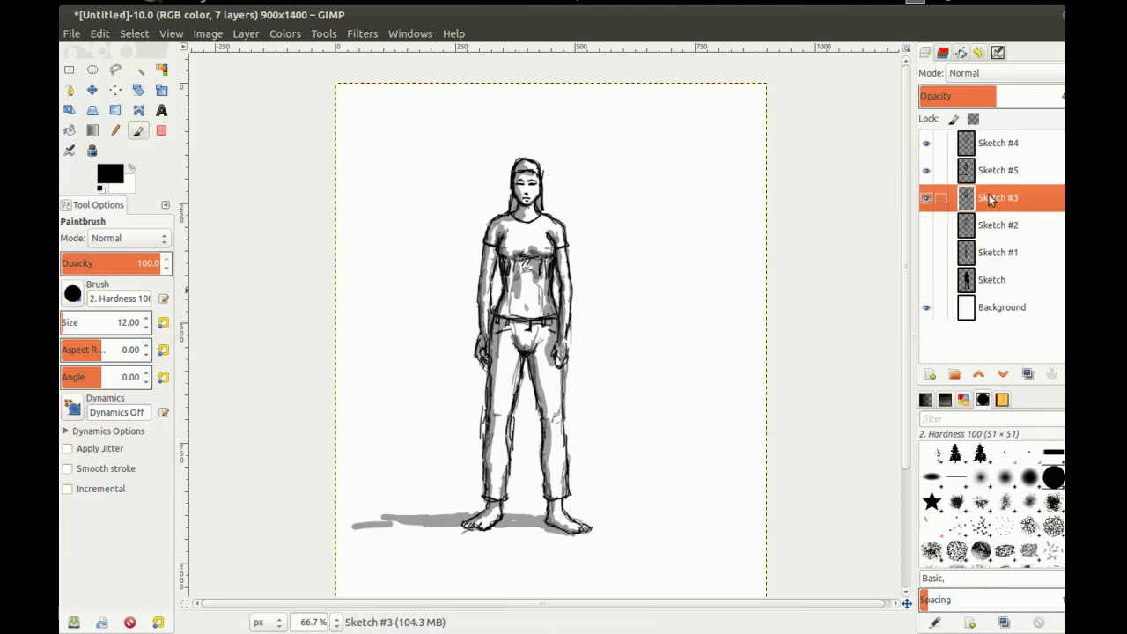
{"action": "left_click", "coordinate": [927, 199]}
{"action": "left_click", "coordinate": [927, 199]}
{"action": "left_click", "coordinate": [926, 202]}
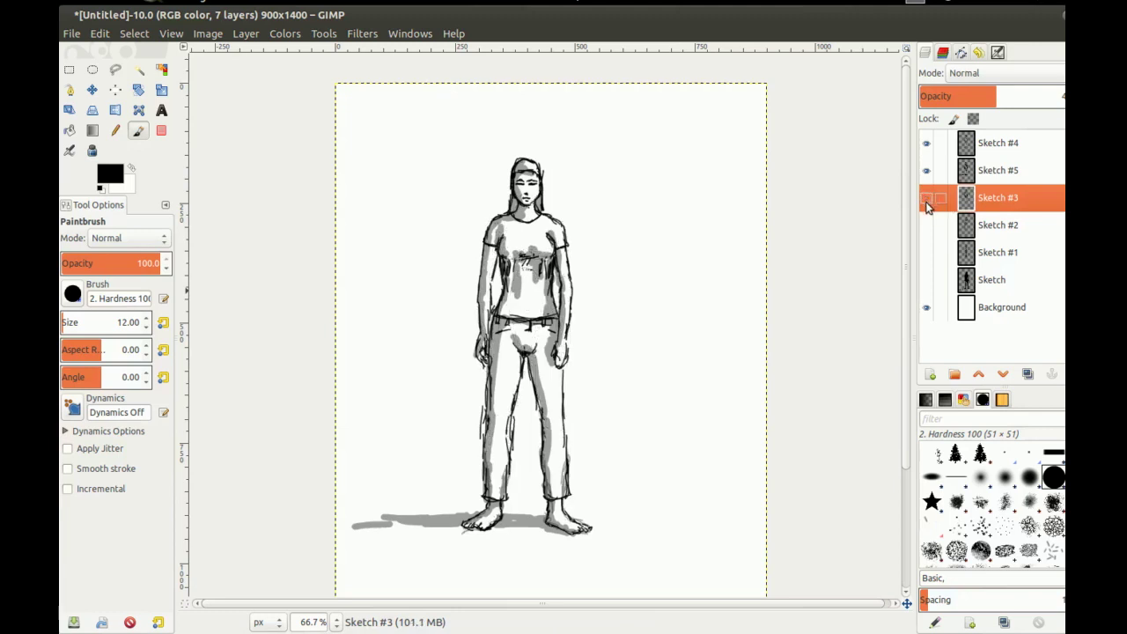
{"action": "left_click", "coordinate": [926, 203]}
Select the Sketch #4 line layer, check it hidden and shown, and erase its dark fold lines beneath the bust
{"action": "left_click", "coordinate": [993, 149]}
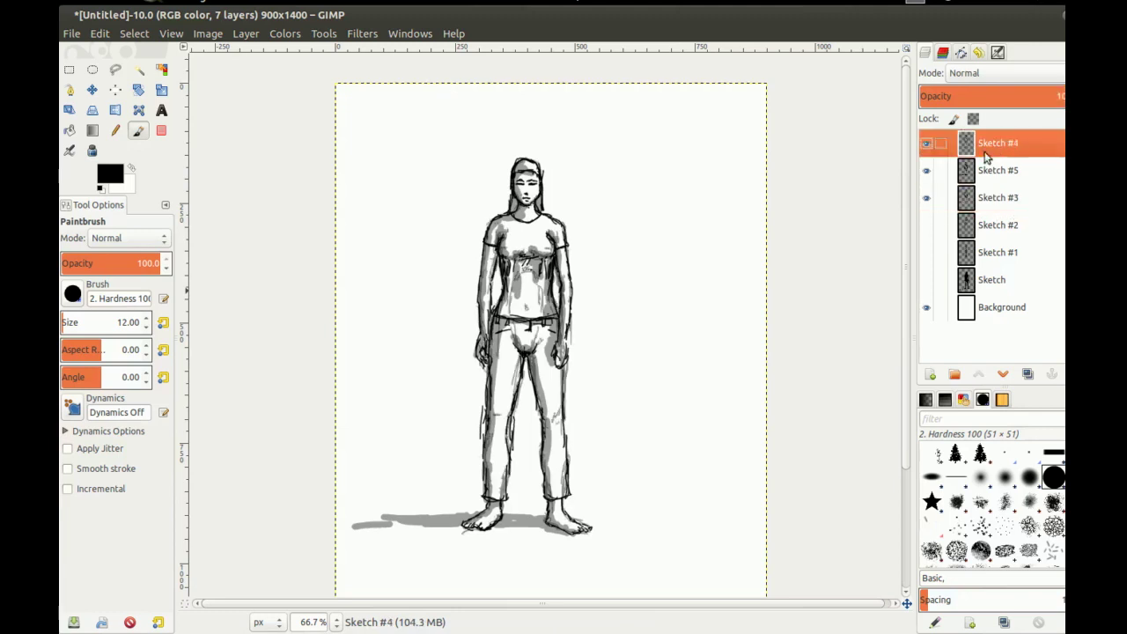
{"action": "left_click", "coordinate": [926, 143]}
{"action": "left_click", "coordinate": [926, 143]}
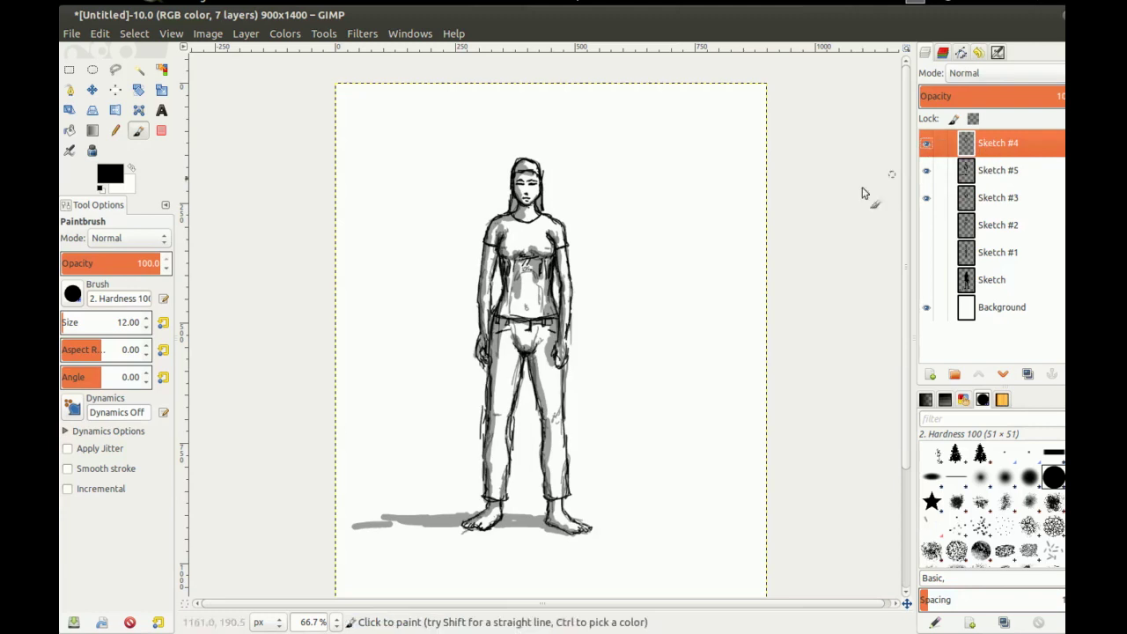
{"action": "left_click_drag", "start_coordinate": [549, 263], "coordinate": [547, 269]}
{"action": "scroll", "coordinate": [468, 297], "scroll_direction": "up", "scroll_amount": 2}
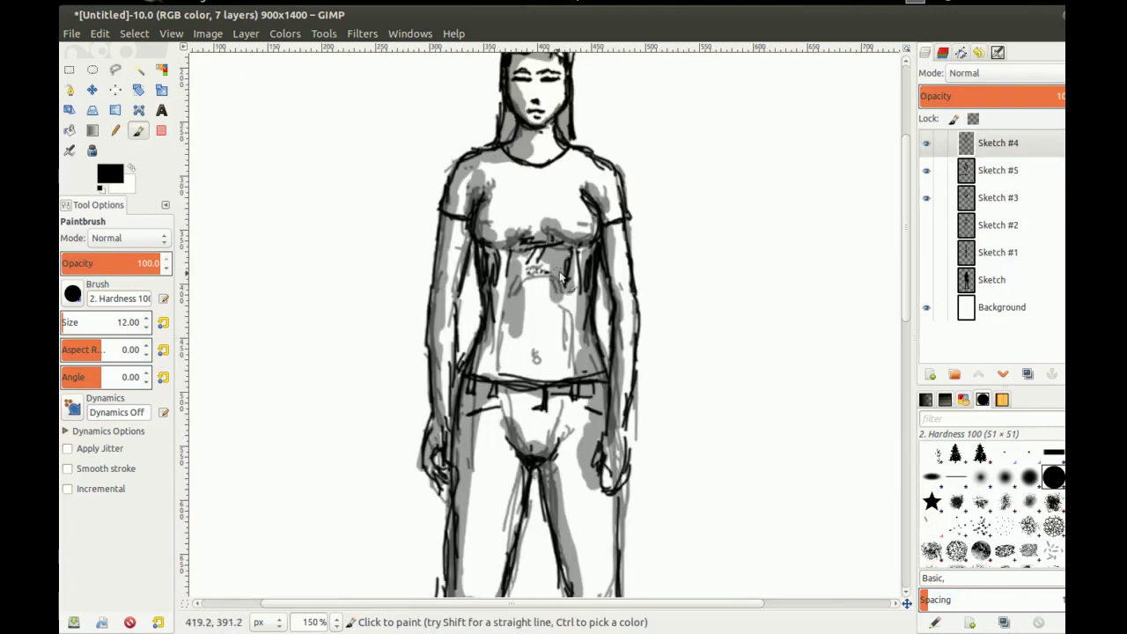
{"action": "key", "text": "shift+e"}
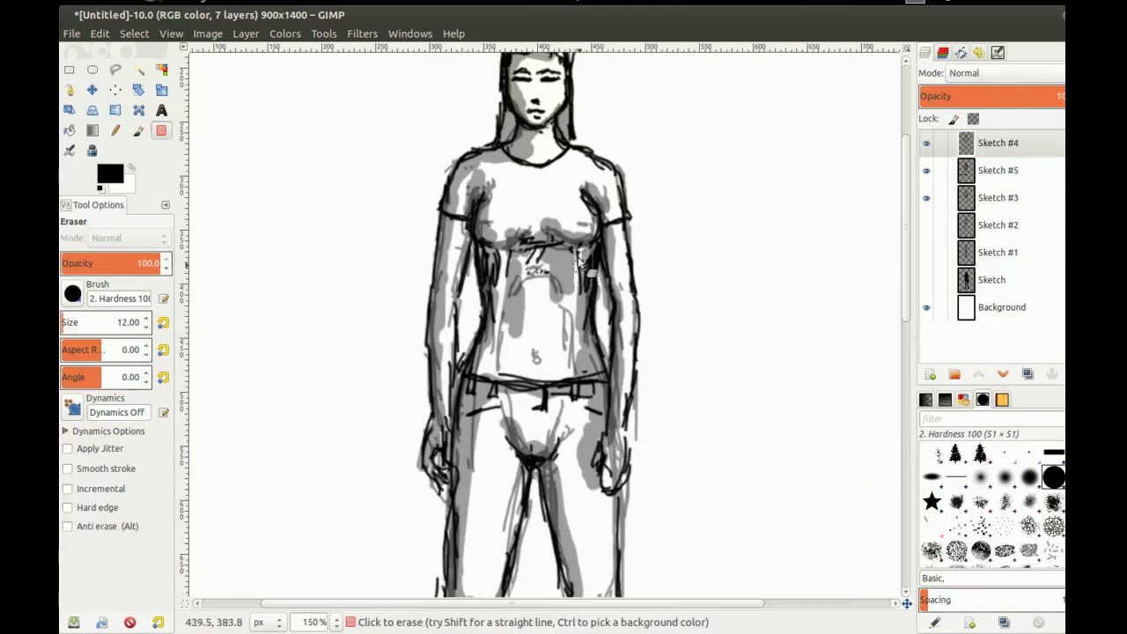
{"action": "left_click_drag", "start_coordinate": [499, 257], "coordinate": [499, 298]}
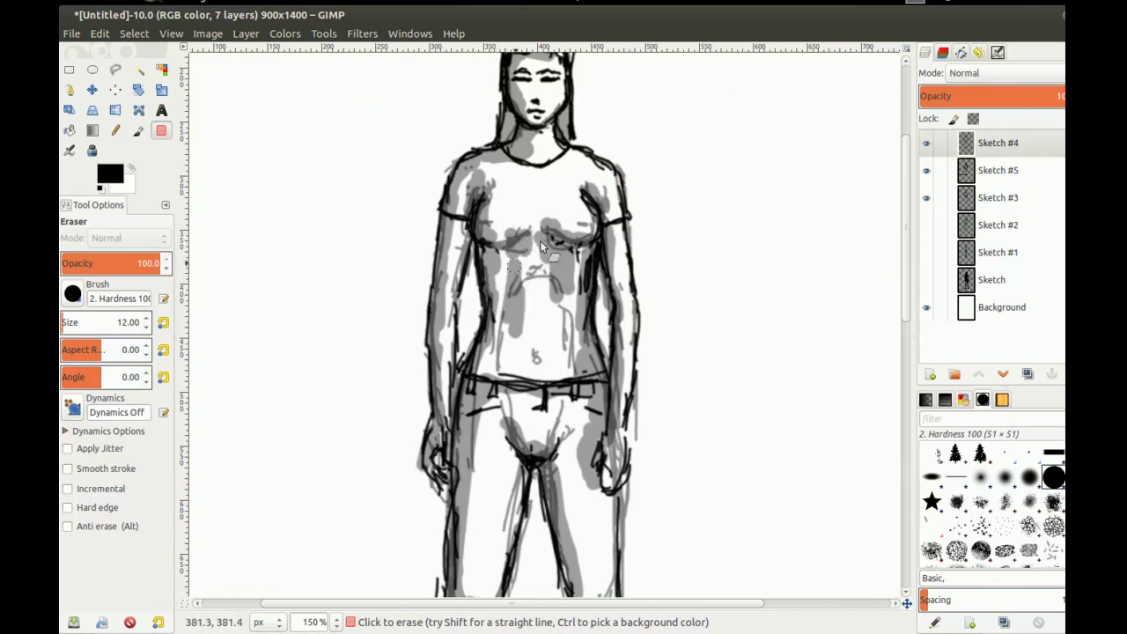
{"action": "scroll", "coordinate": [526, 260], "scroll_direction": "down", "scroll_amount": 2}
{"action": "left_click_drag", "start_coordinate": [508, 291], "coordinate": [522, 335]}
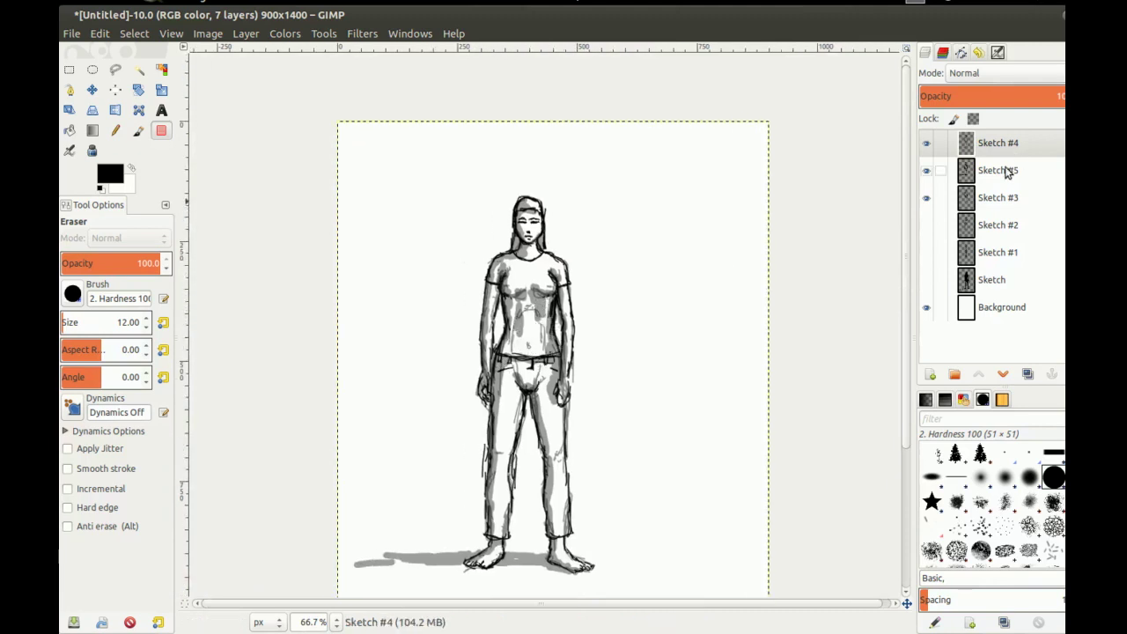
Select the Sketch #5 layer and erase the grey shading patches on the abdomen
{"action": "left_click", "coordinate": [942, 170]}
{"action": "mouse_move", "coordinate": [529, 311]}
{"action": "left_mouse_down"}
{"action": "mouse_move", "coordinate": [536, 305]}
{"action": "mouse_move", "coordinate": [521, 341]}
{"action": "mouse_move", "coordinate": [531, 312]}
{"action": "left_mouse_up"}
{"action": "mouse_move", "coordinate": [476, 343]}
{"action": "left_mouse_down"}
{"action": "mouse_move", "coordinate": [478, 421]}
{"action": "mouse_move", "coordinate": [472, 319]}
{"action": "mouse_move", "coordinate": [537, 316]}
{"action": "left_mouse_up"}
{"action": "scroll", "coordinate": [485, 322], "scroll_direction": "up", "scroll_amount": 1}
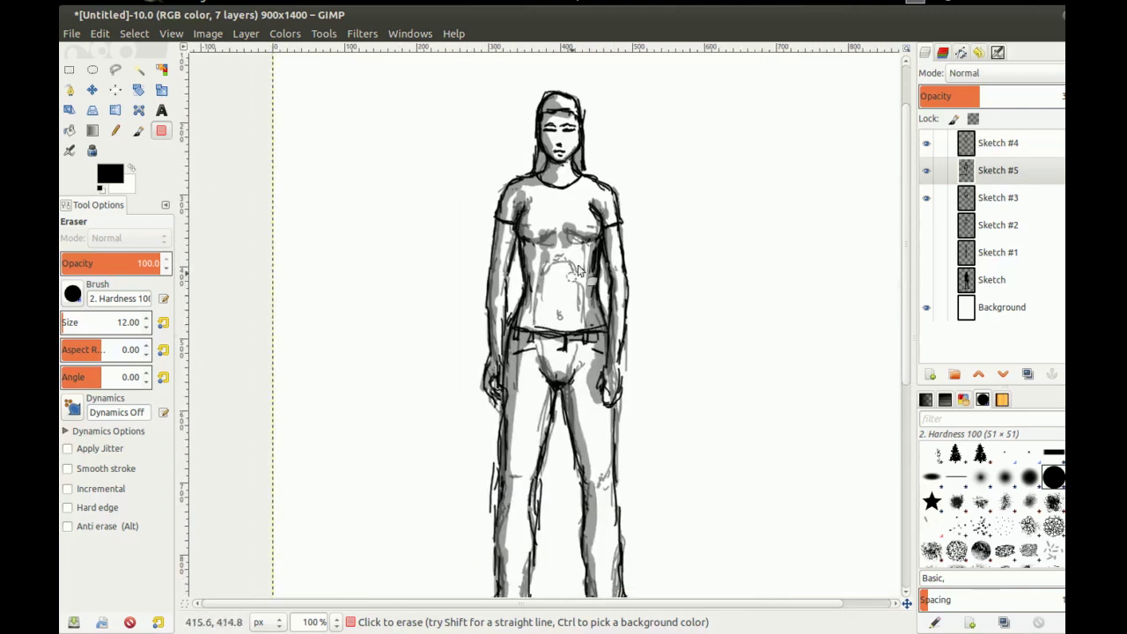
Flip the whole image horizontally to check the figure's balance
{"action": "left_click", "coordinate": [209, 33]}
{"action": "mouse_move", "coordinate": [230, 85]}
{"action": "left_click", "coordinate": [454, 84]}
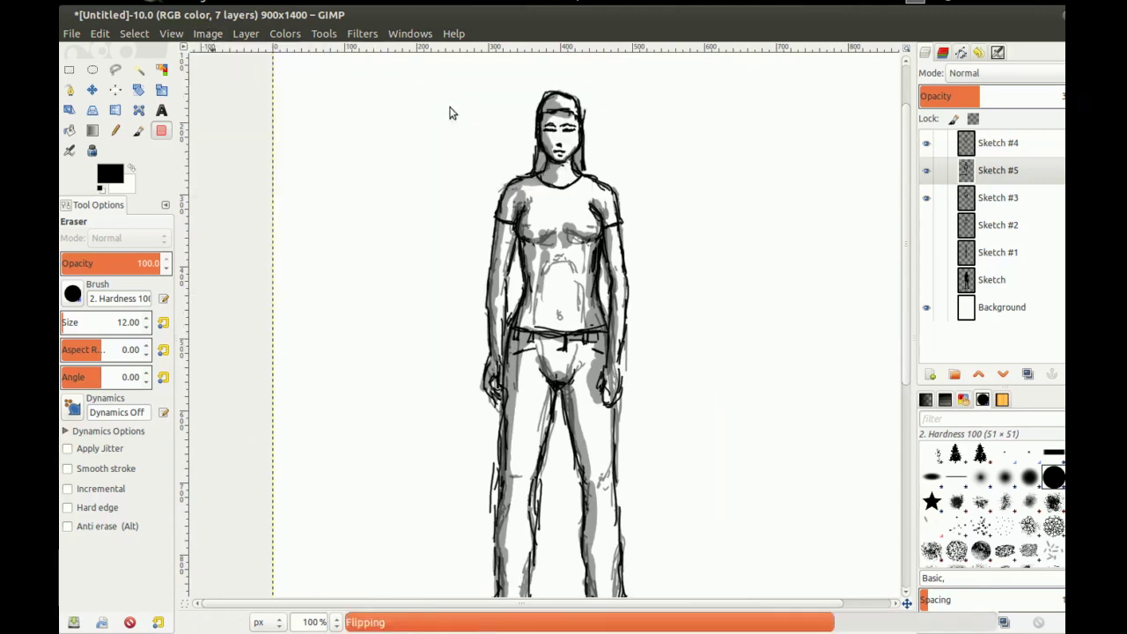
{"action": "left_click_drag", "start_coordinate": [593, 274], "coordinate": [474, 256]}
{"action": "scroll", "coordinate": [438, 284], "scroll_direction": "down", "scroll_amount": 2}
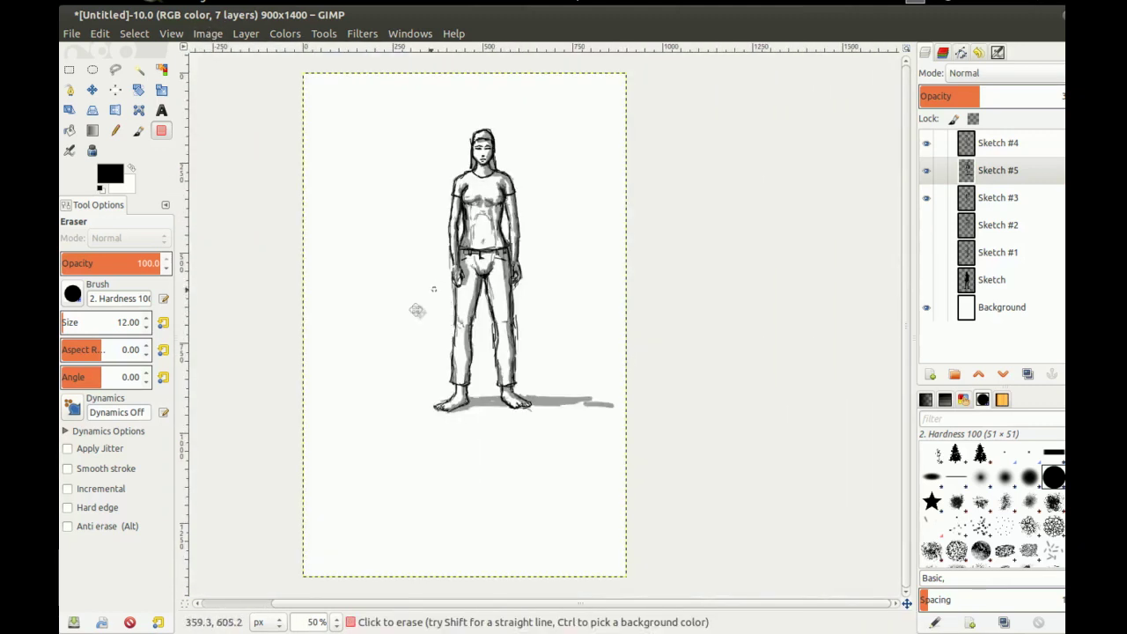
Inspect the mirrored figure's overall balance, then its legs and upper body at closer magnification
{"action": "left_click_drag", "start_coordinate": [434, 288], "coordinate": [415, 312]}
{"action": "left_click_drag", "start_coordinate": [413, 238], "coordinate": [423, 208]}
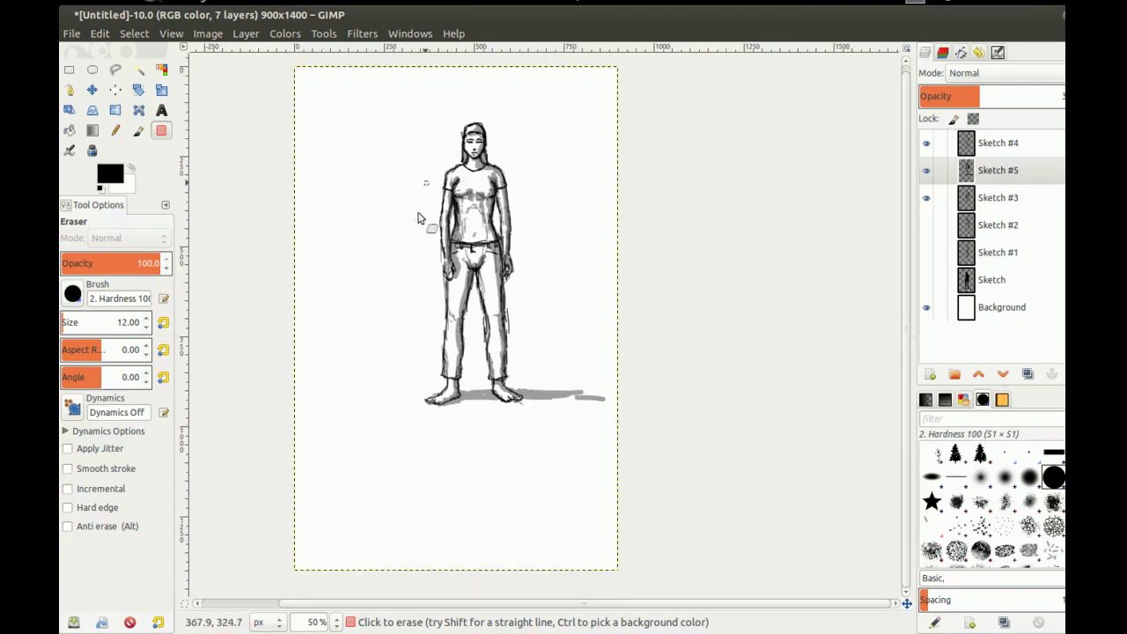
{"action": "scroll", "coordinate": [432, 231], "scroll_direction": "up", "scroll_amount": 2}
{"action": "mouse_move", "coordinate": [421, 290]}
{"action": "left_mouse_down"}
{"action": "mouse_move", "coordinate": [383, 323]}
{"action": "mouse_move", "coordinate": [428, 308]}
{"action": "left_mouse_up"}
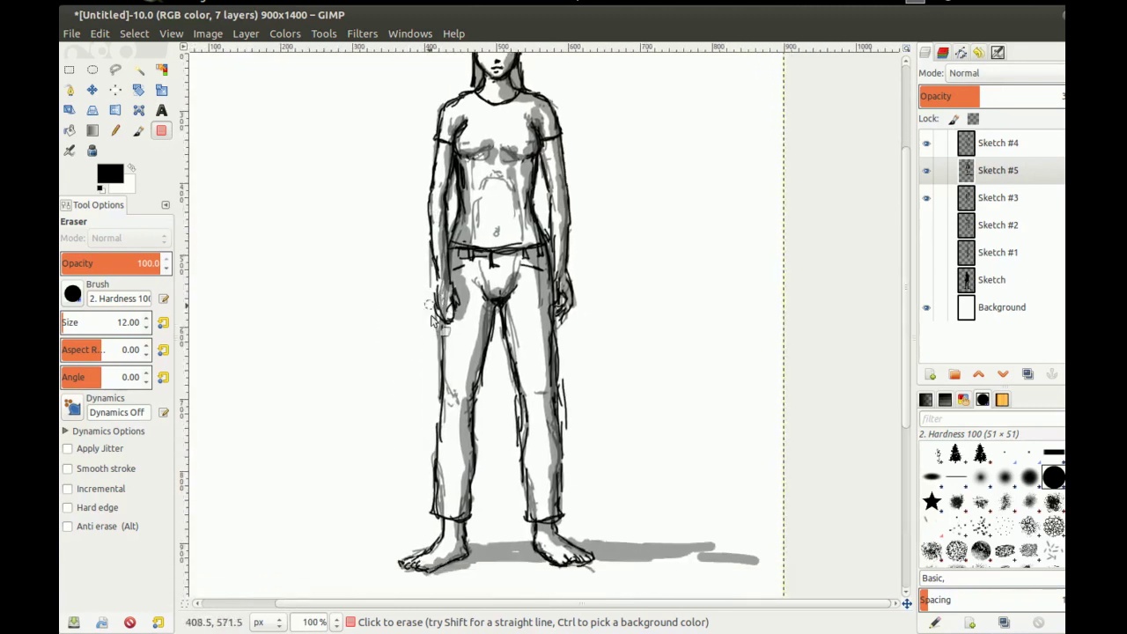
{"action": "scroll", "coordinate": [418, 298], "scroll_direction": "down", "scroll_amount": 1}
{"action": "left_click_drag", "start_coordinate": [397, 223], "coordinate": [423, 230]}
{"action": "left_click_drag", "start_coordinate": [457, 174], "coordinate": [411, 202]}
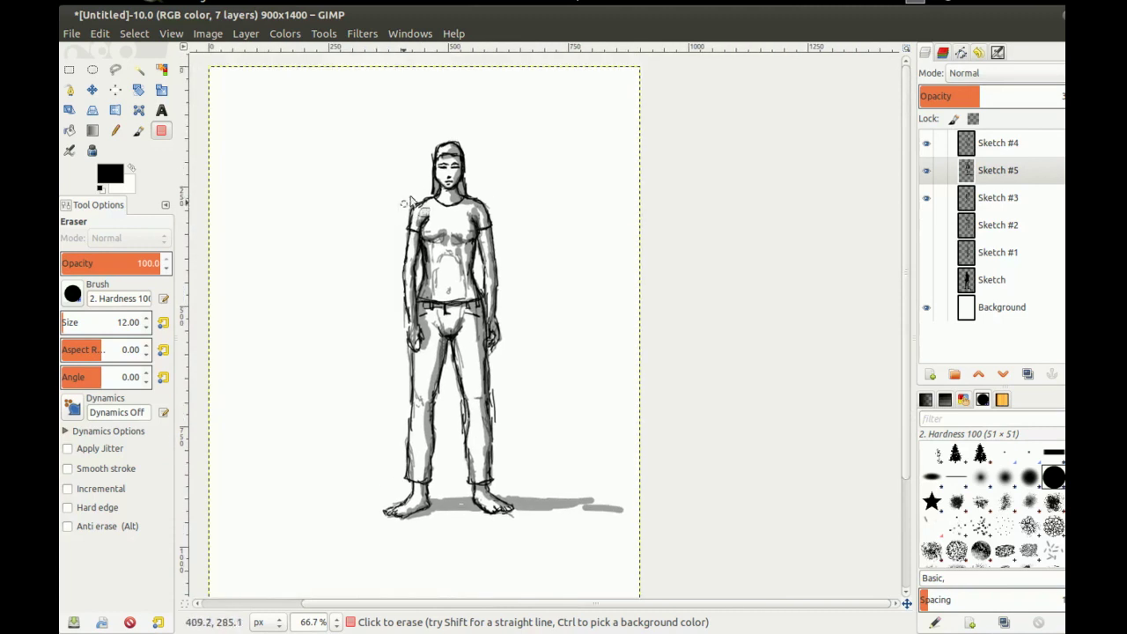
{"action": "scroll", "coordinate": [410, 200], "scroll_direction": "up", "scroll_amount": 2}
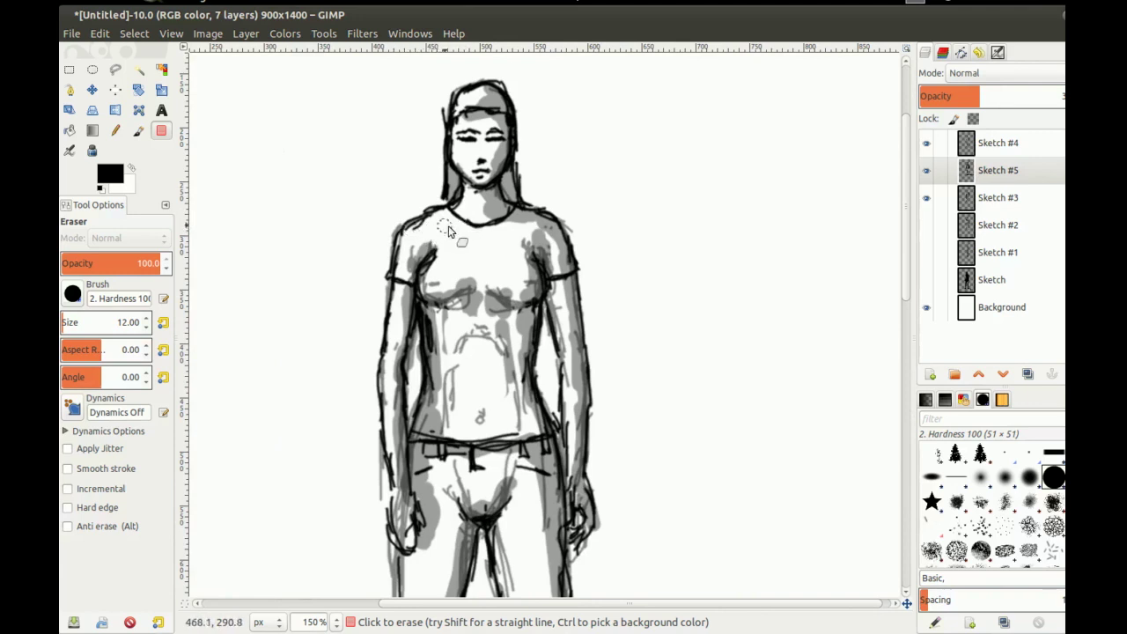
Try painting a grey shading band across the upper chest from shoulder to shoulder with the Paintbrush
{"action": "key", "text": "p"}
{"action": "left_click_drag", "start_coordinate": [402, 231], "coordinate": [459, 225]}
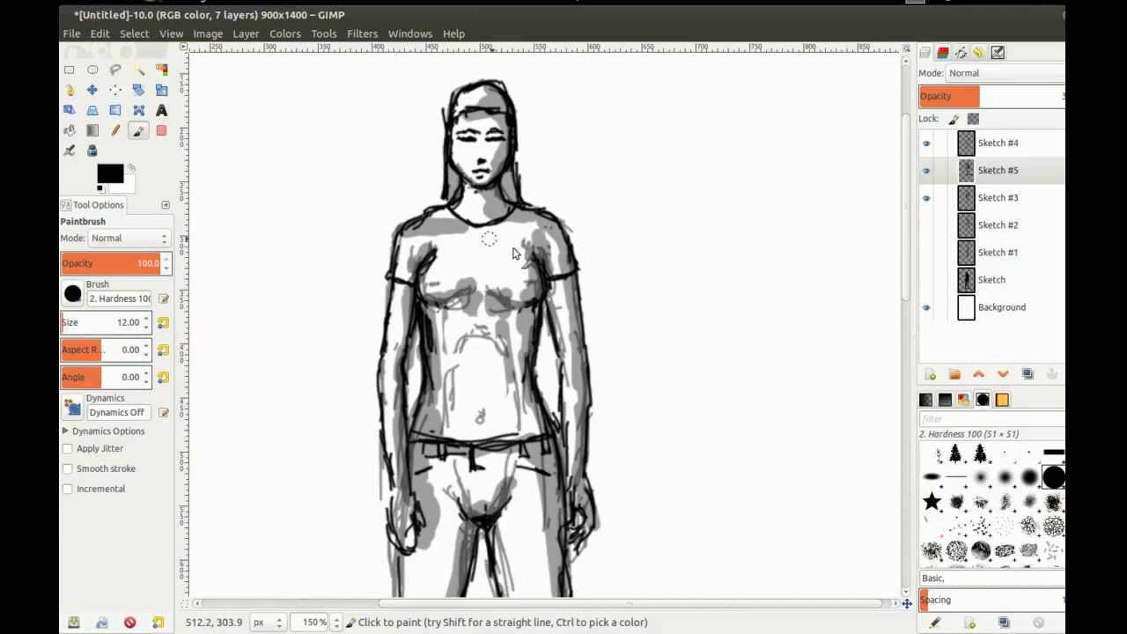
{"action": "mouse_move", "coordinate": [544, 239]}
{"action": "left_mouse_down"}
{"action": "mouse_move", "coordinate": [570, 234]}
{"action": "mouse_move", "coordinate": [497, 240]}
{"action": "left_mouse_up"}
{"action": "mouse_move", "coordinate": [564, 227]}
{"action": "left_mouse_down"}
{"action": "mouse_move", "coordinate": [573, 233]}
{"action": "mouse_move", "coordinate": [456, 236]}
{"action": "left_mouse_up"}
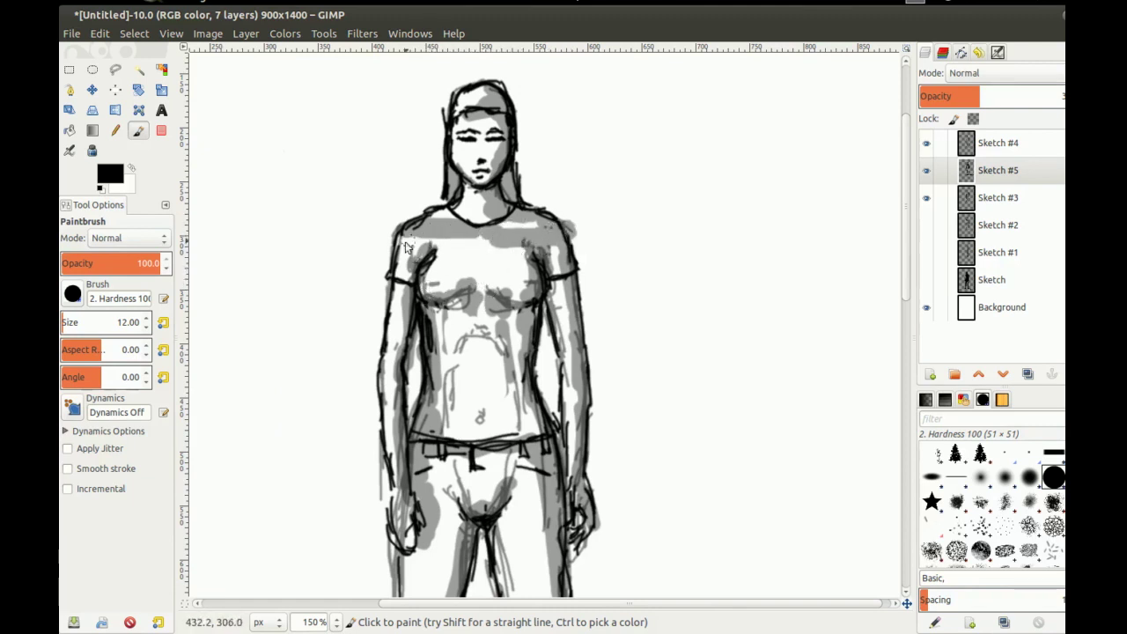
Undo the shading strokes painted across the upper chest and shoulders
{"action": "key", "text": "ctrl+z"}
{"action": "key", "text": "ctrl+z"}
{"action": "key", "text": "ctrl+z"}
{"action": "key", "text": "ctrl+z"}
{"action": "key", "text": "ctrl+z"}
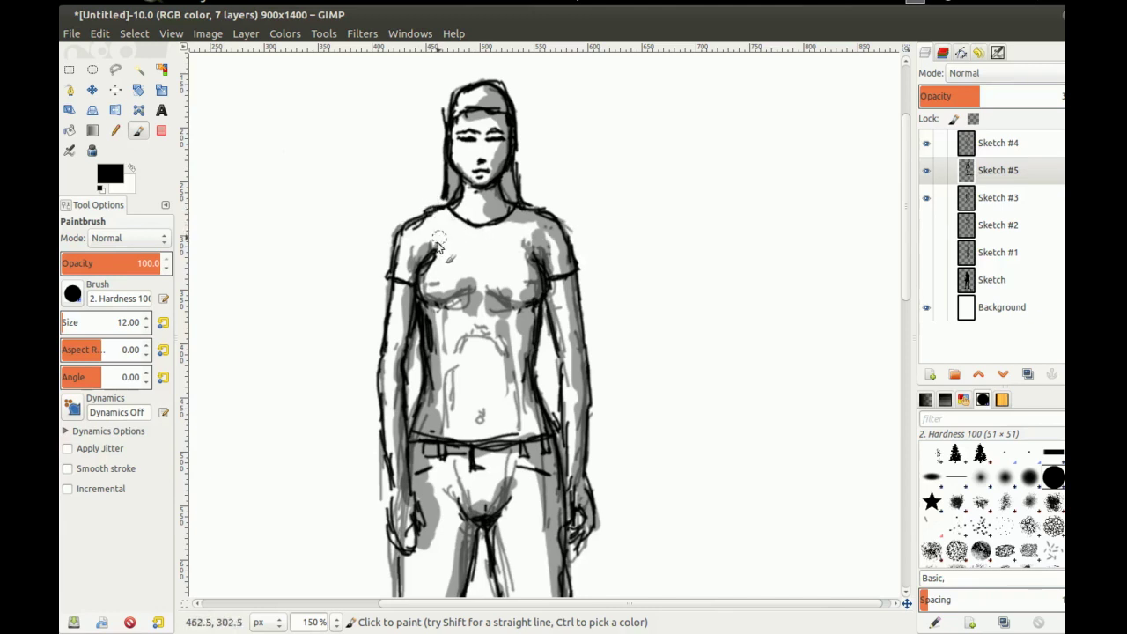
Review the figure's torso, legs, head and whole silhouette for remaining shading and proportion problems
{"action": "mouse_move", "coordinate": [429, 328]}
{"action": "left_mouse_down"}
{"action": "mouse_move", "coordinate": [407, 244]}
{"action": "mouse_move", "coordinate": [396, 255]}
{"action": "left_mouse_up"}
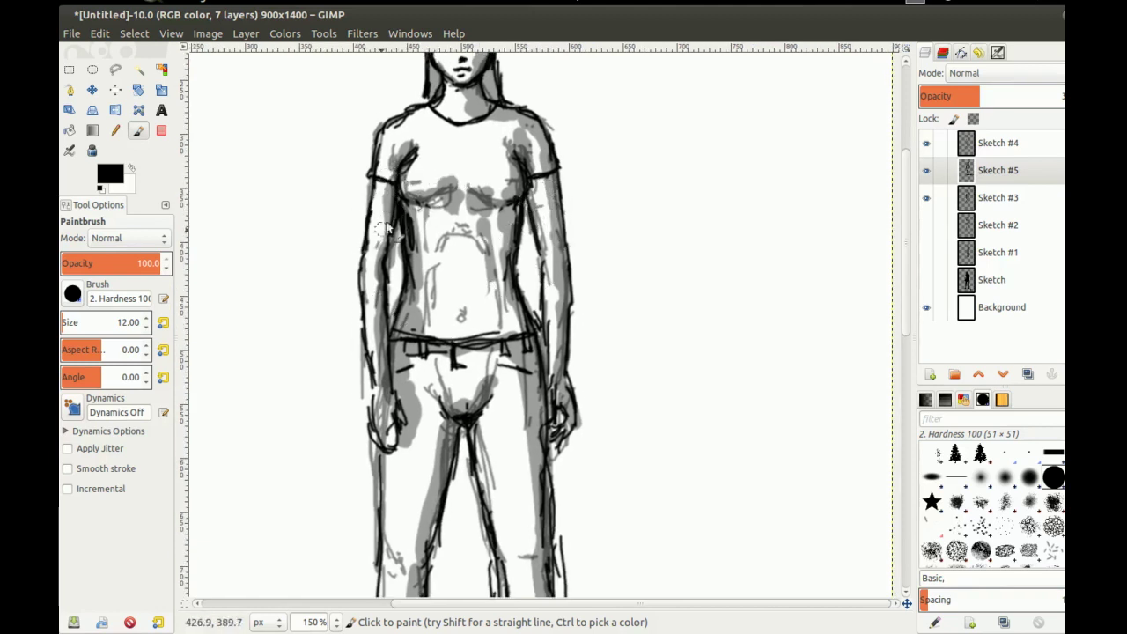
{"action": "scroll", "coordinate": [388, 228], "scroll_direction": "down", "scroll_amount": 5}
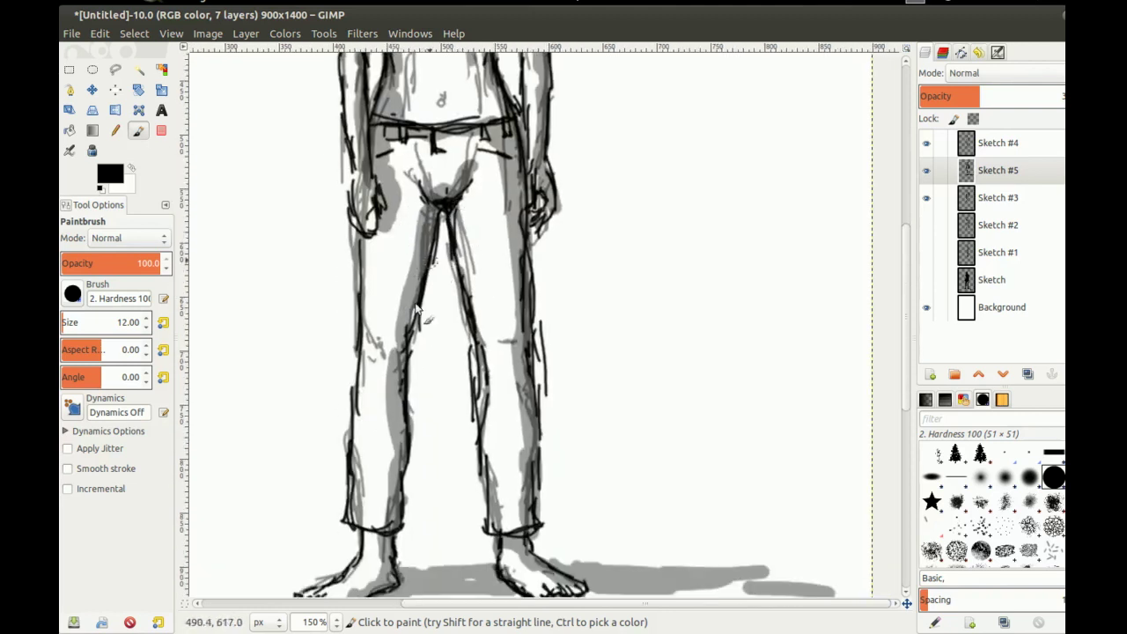
{"action": "scroll", "coordinate": [388, 200], "scroll_direction": "down", "scroll_amount": 3}
{"action": "scroll", "coordinate": [364, 227], "scroll_direction": "down", "scroll_amount": 1}
{"action": "left_click_drag", "start_coordinate": [460, 252], "coordinate": [374, 350]}
{"action": "scroll", "coordinate": [382, 341], "scroll_direction": "down", "scroll_amount": 1}
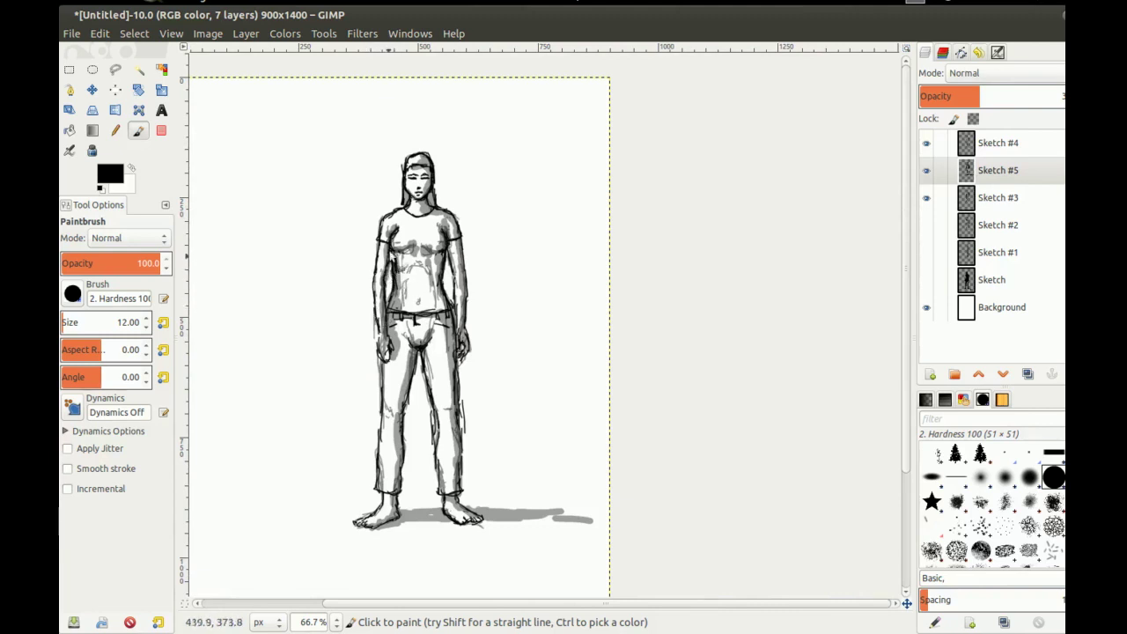
{"action": "left_click_drag", "start_coordinate": [390, 268], "coordinate": [442, 261]}
{"action": "left_click_drag", "start_coordinate": [416, 196], "coordinate": [432, 259]}
{"action": "scroll", "coordinate": [449, 257], "scroll_direction": "up", "scroll_amount": 2}
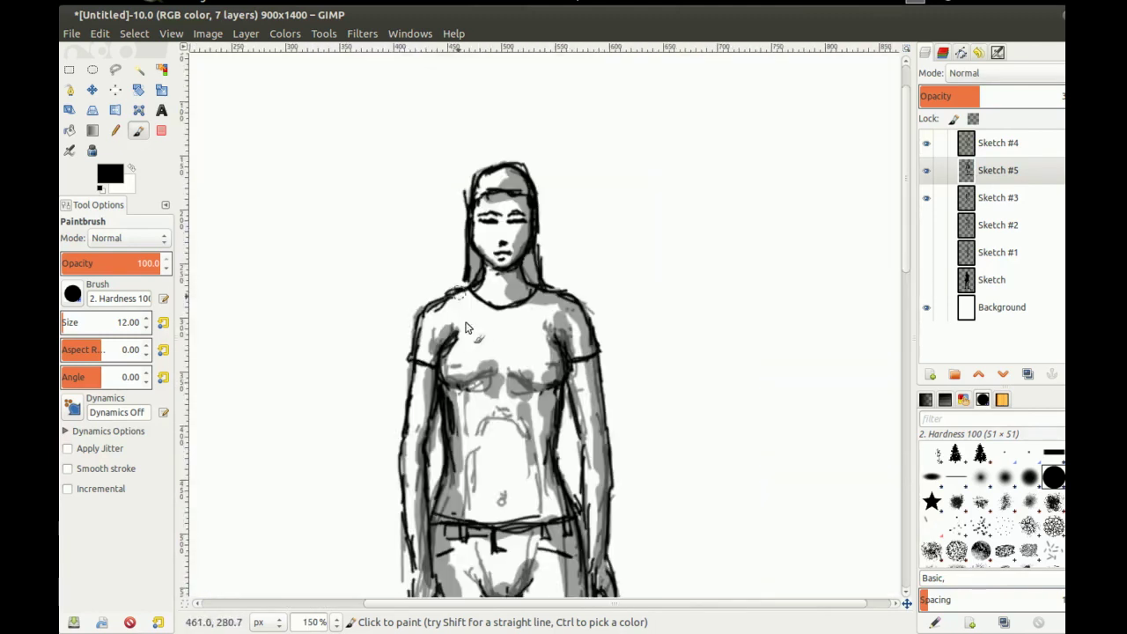
{"action": "left_click_drag", "start_coordinate": [452, 352], "coordinate": [417, 330]}
{"action": "scroll", "coordinate": [416, 328], "scroll_direction": "down", "scroll_amount": 2}
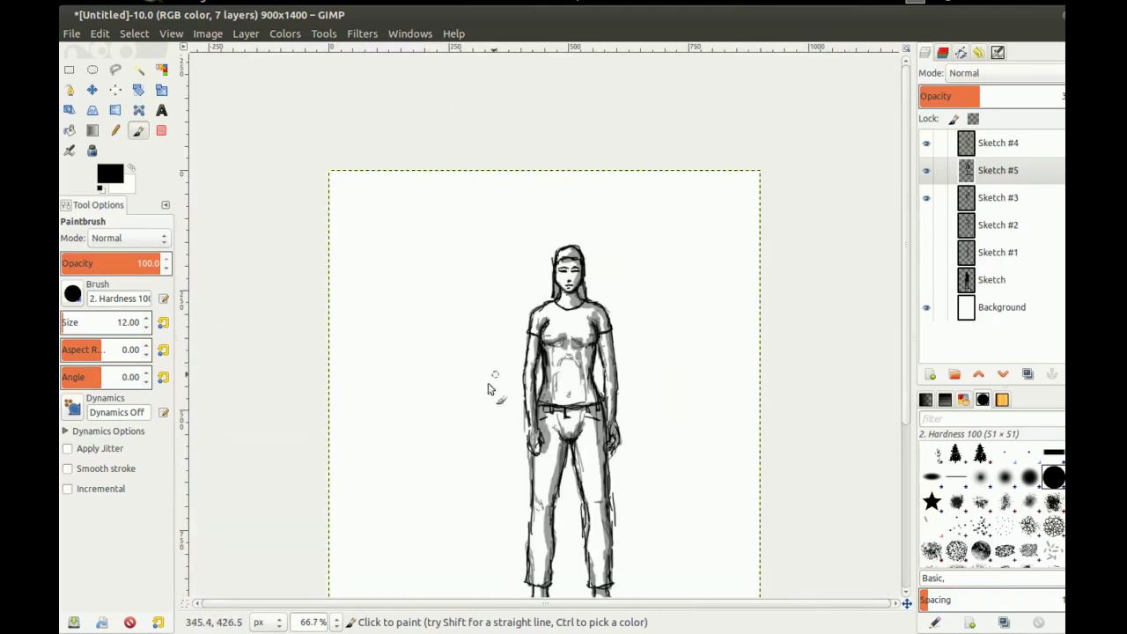
{"action": "left_click_drag", "start_coordinate": [613, 387], "coordinate": [590, 287]}
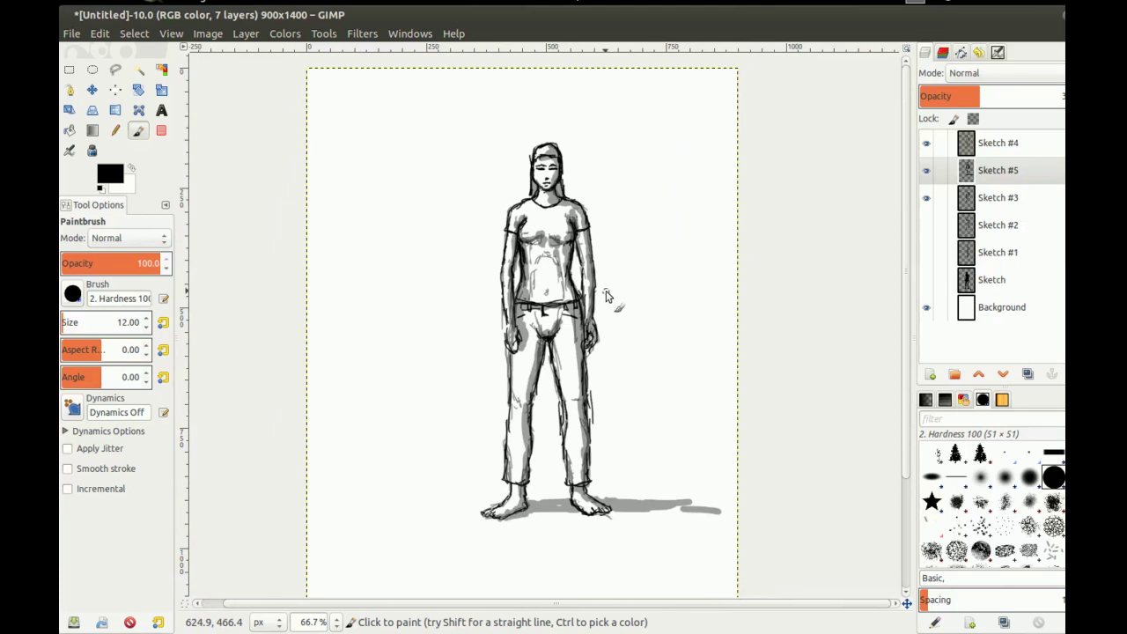